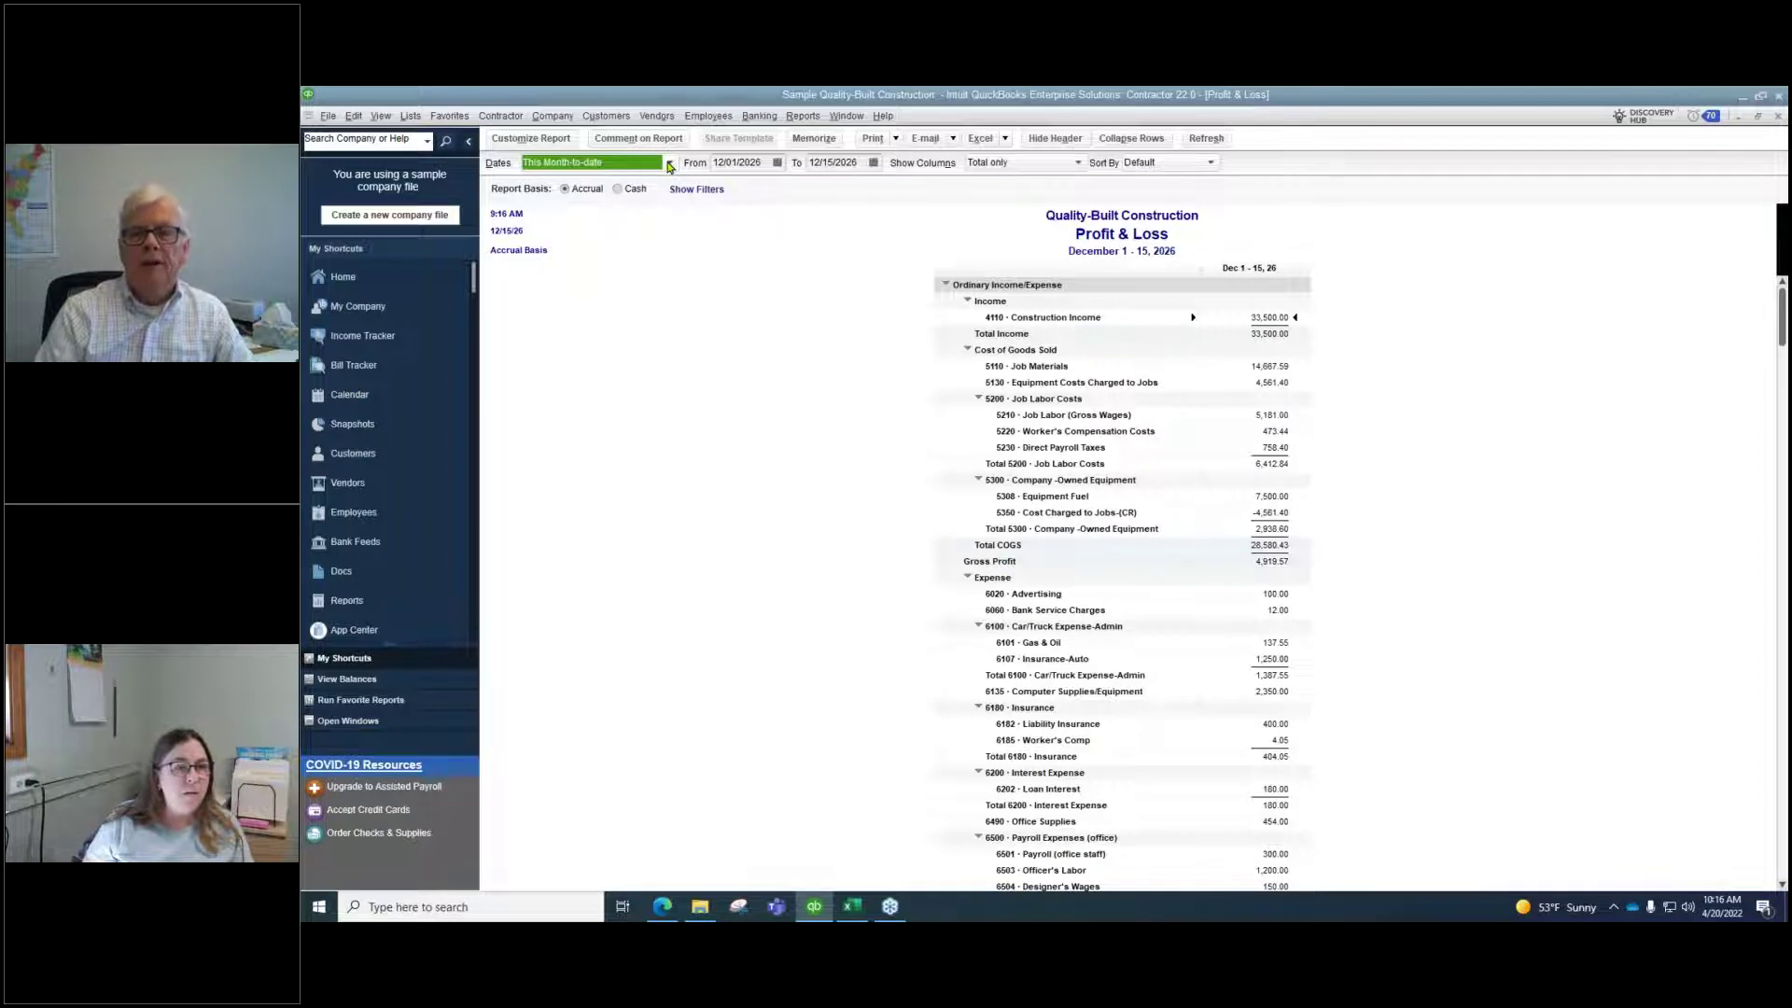
Set the Profit & Loss report's date range to Last Month
{"action": "left_click", "coordinate": [669, 164]}
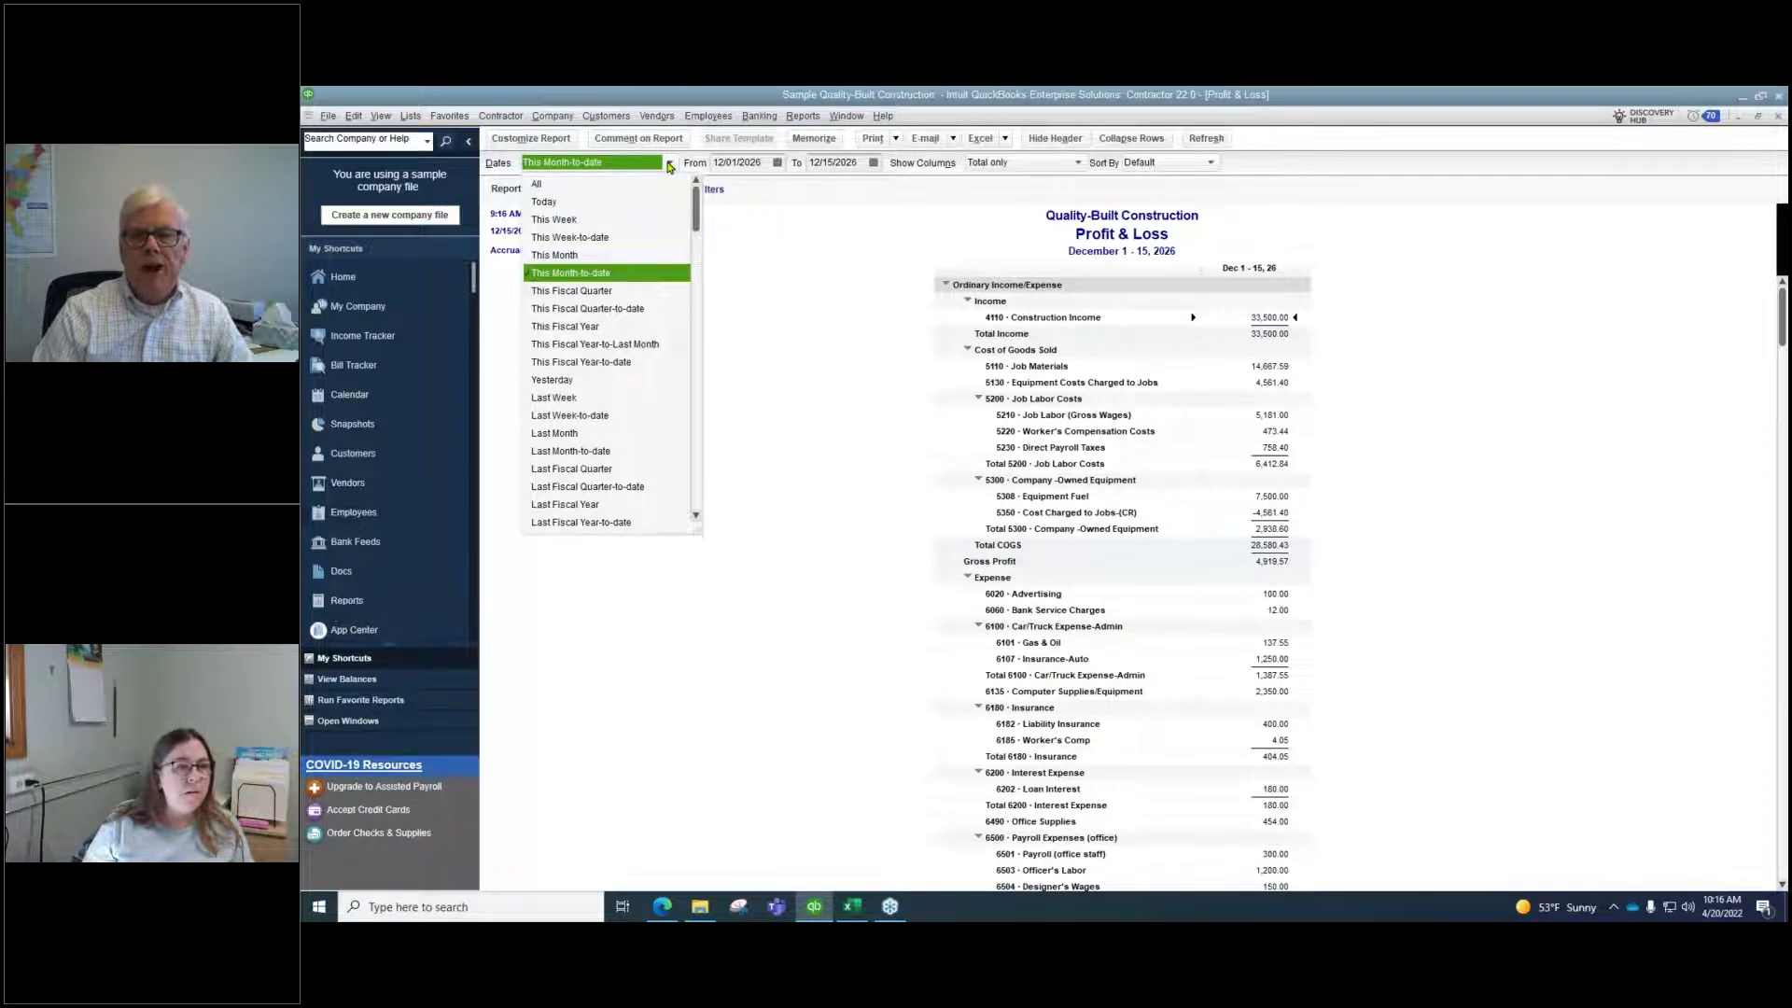
{"action": "left_click", "coordinate": [564, 434]}
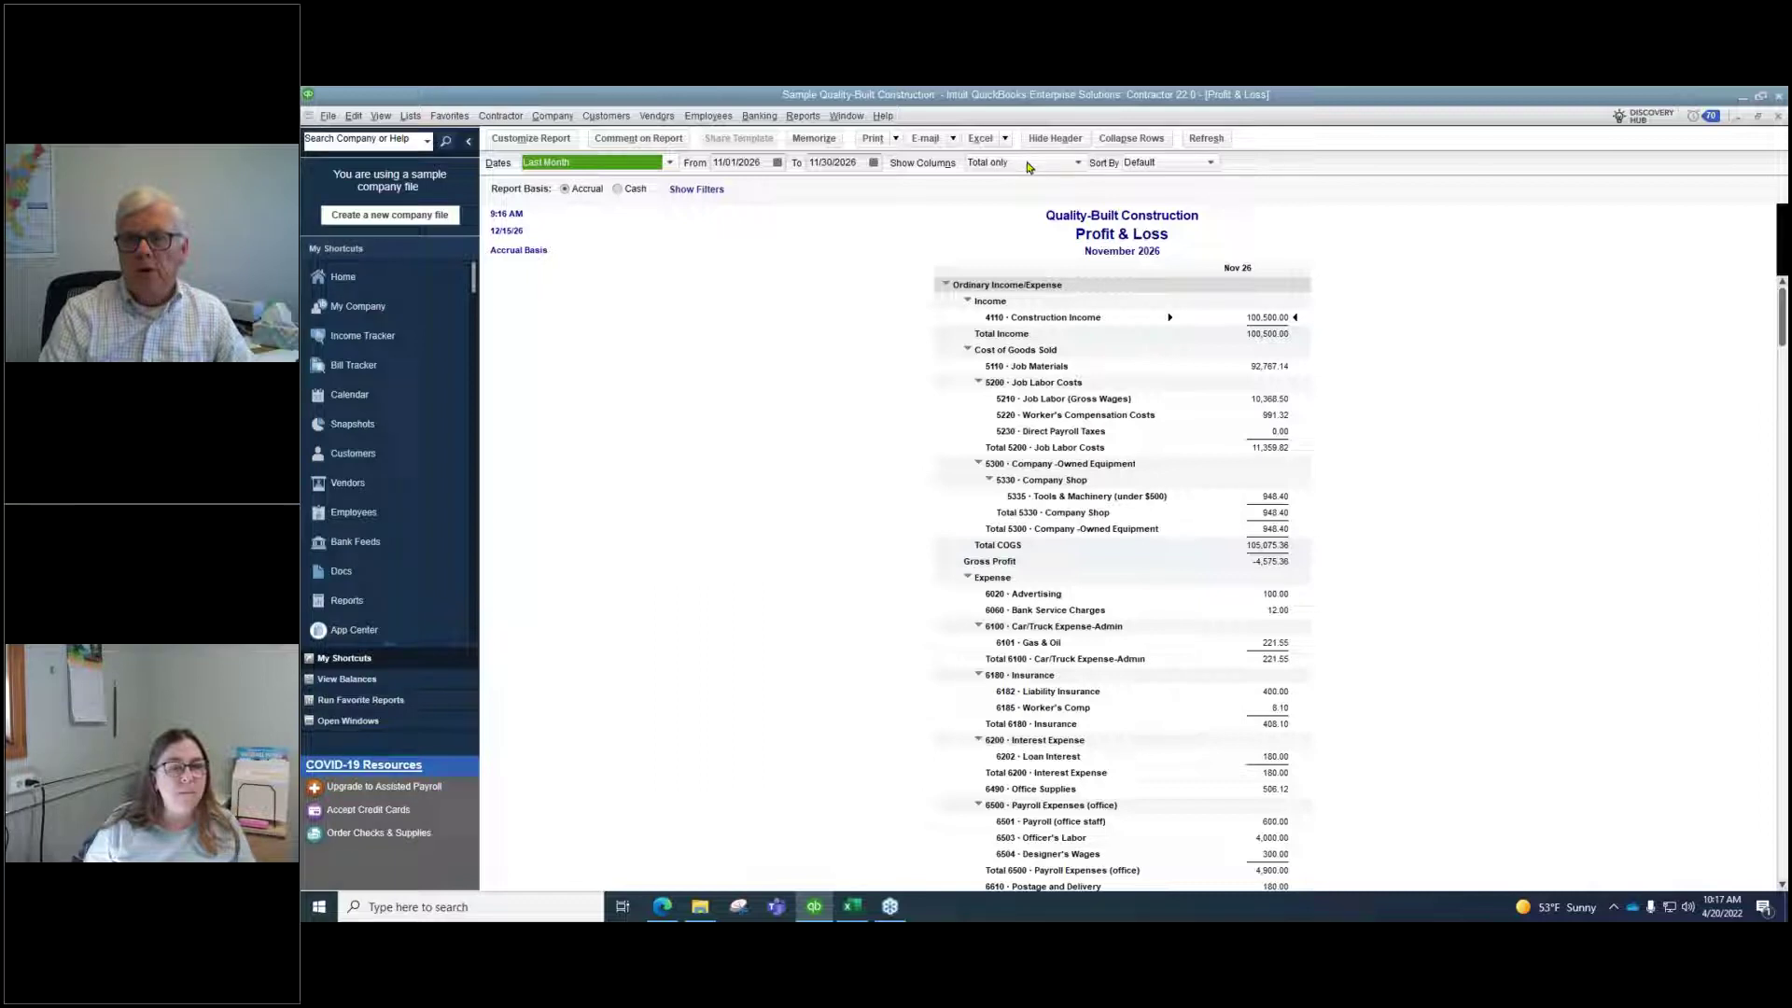
Sort the Profit & Loss report by Total in descending order and review the accounts down to net income
{"action": "left_click", "coordinate": [1212, 164]}
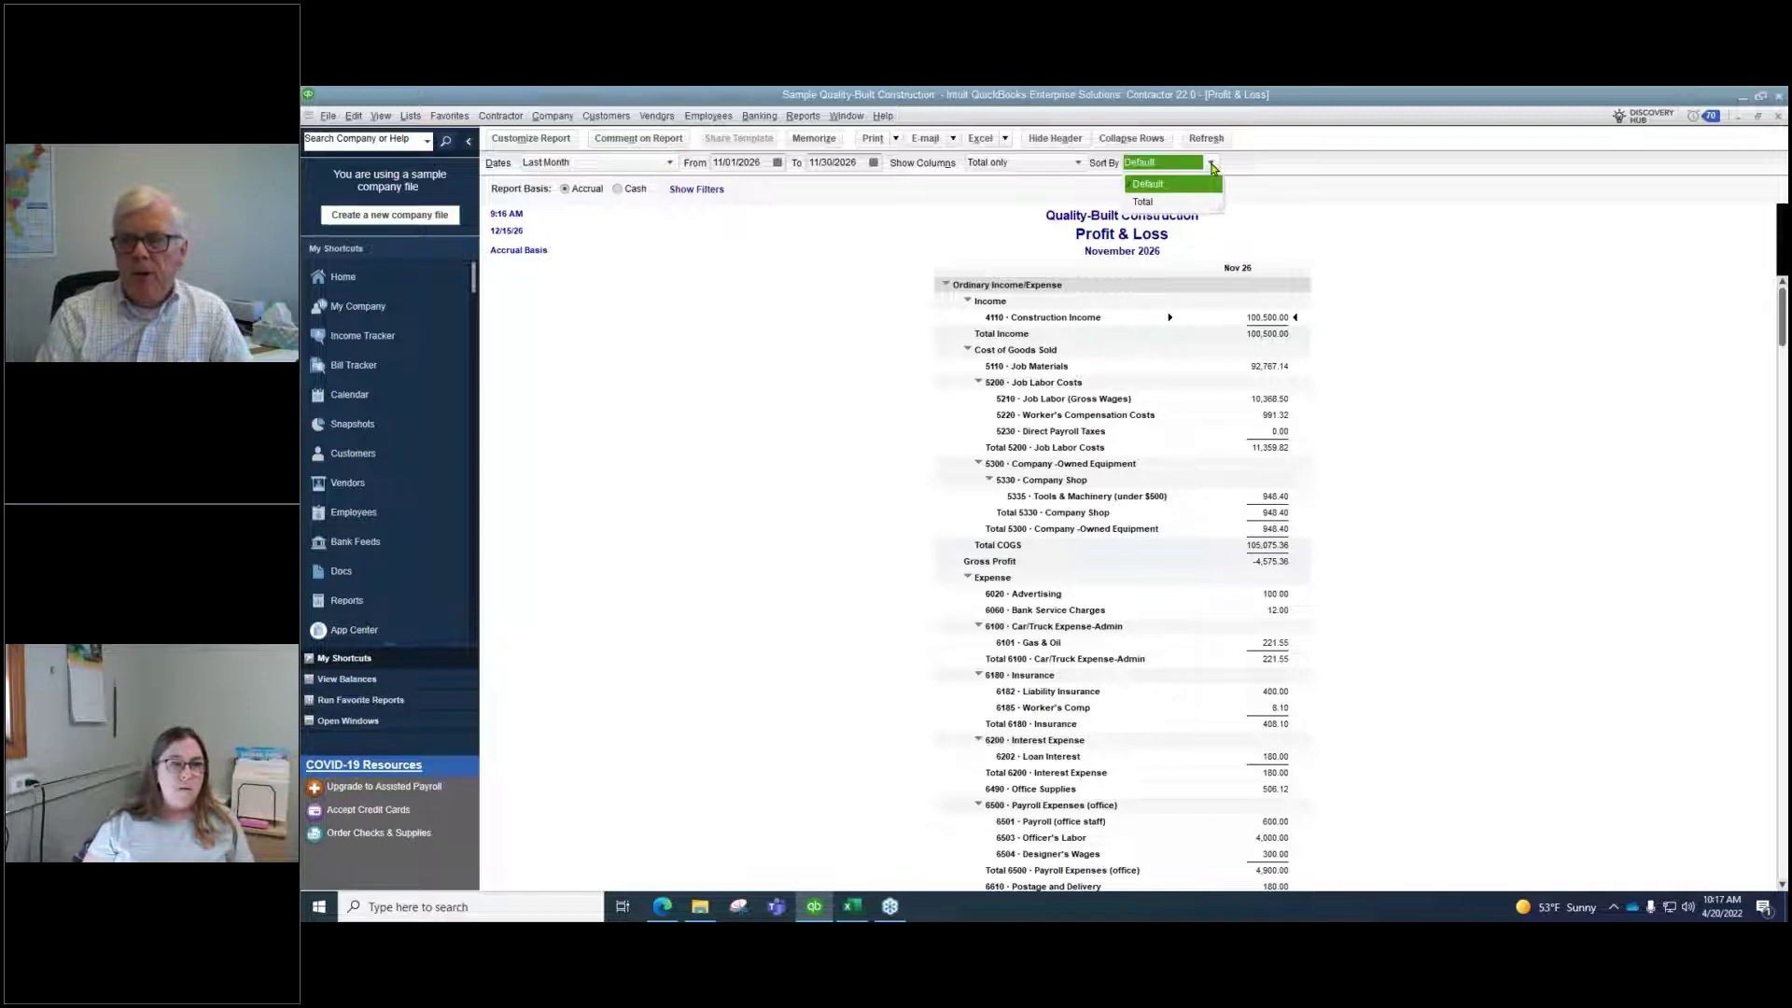
{"action": "left_click", "coordinate": [1153, 203]}
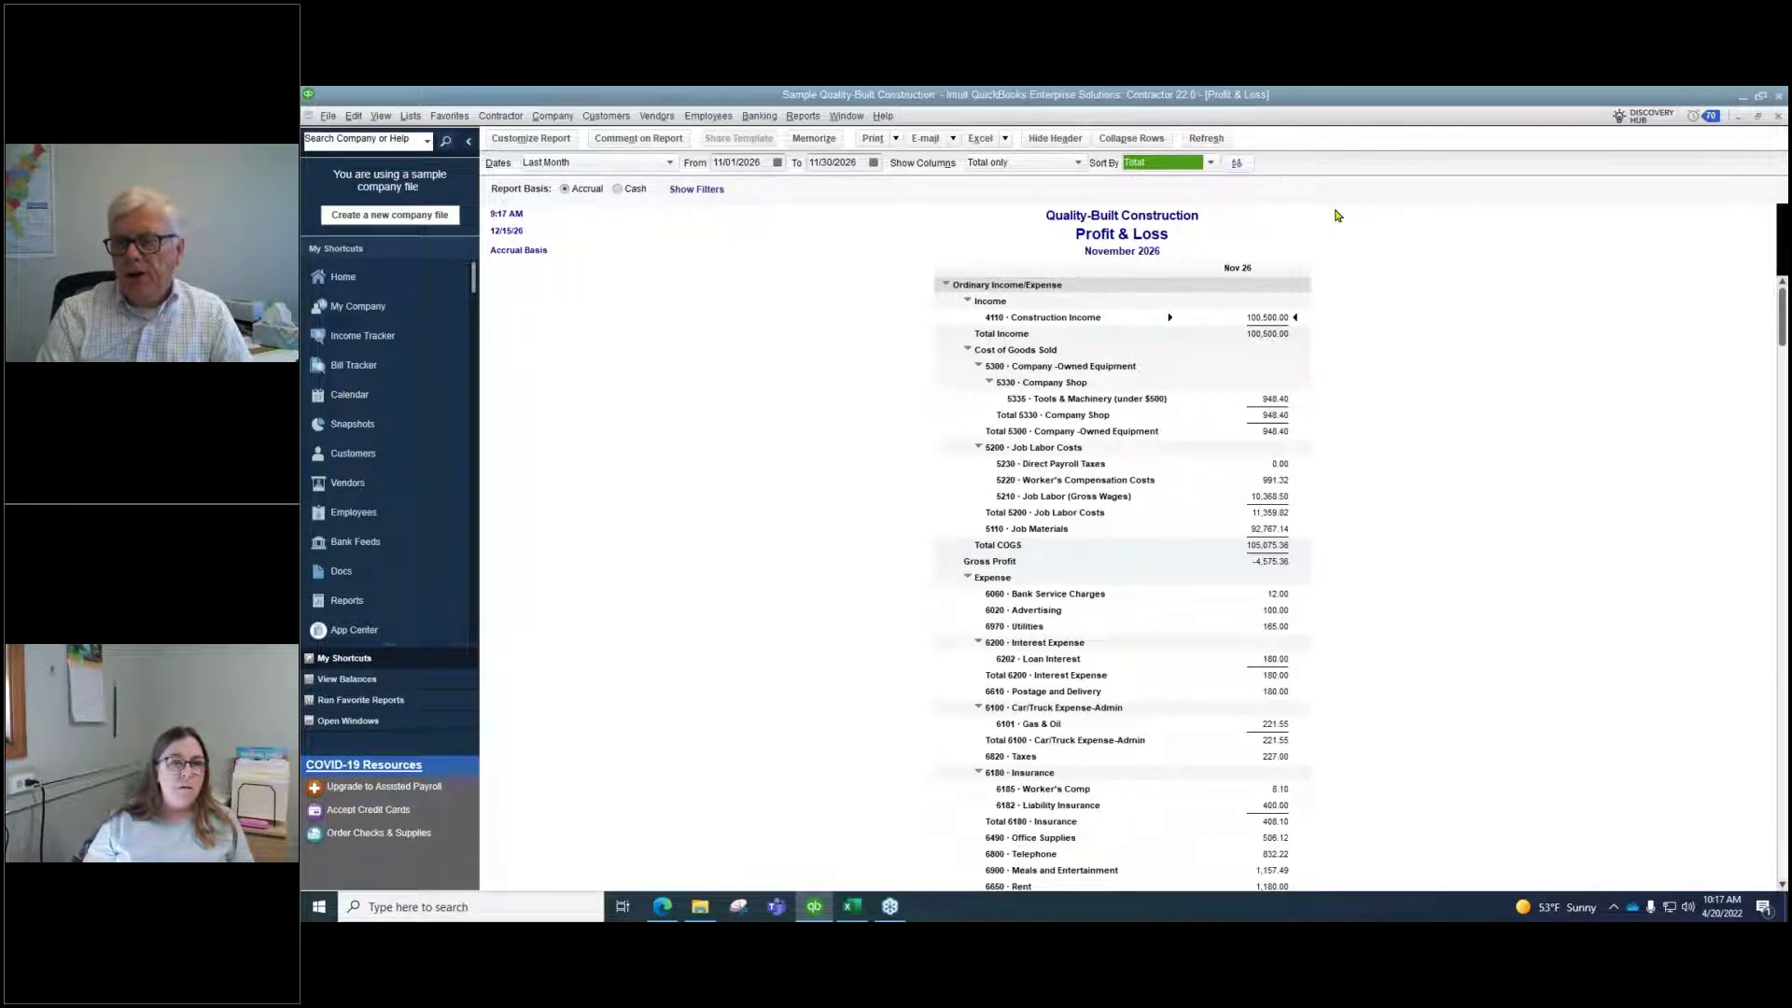
{"action": "left_click", "coordinate": [1237, 162]}
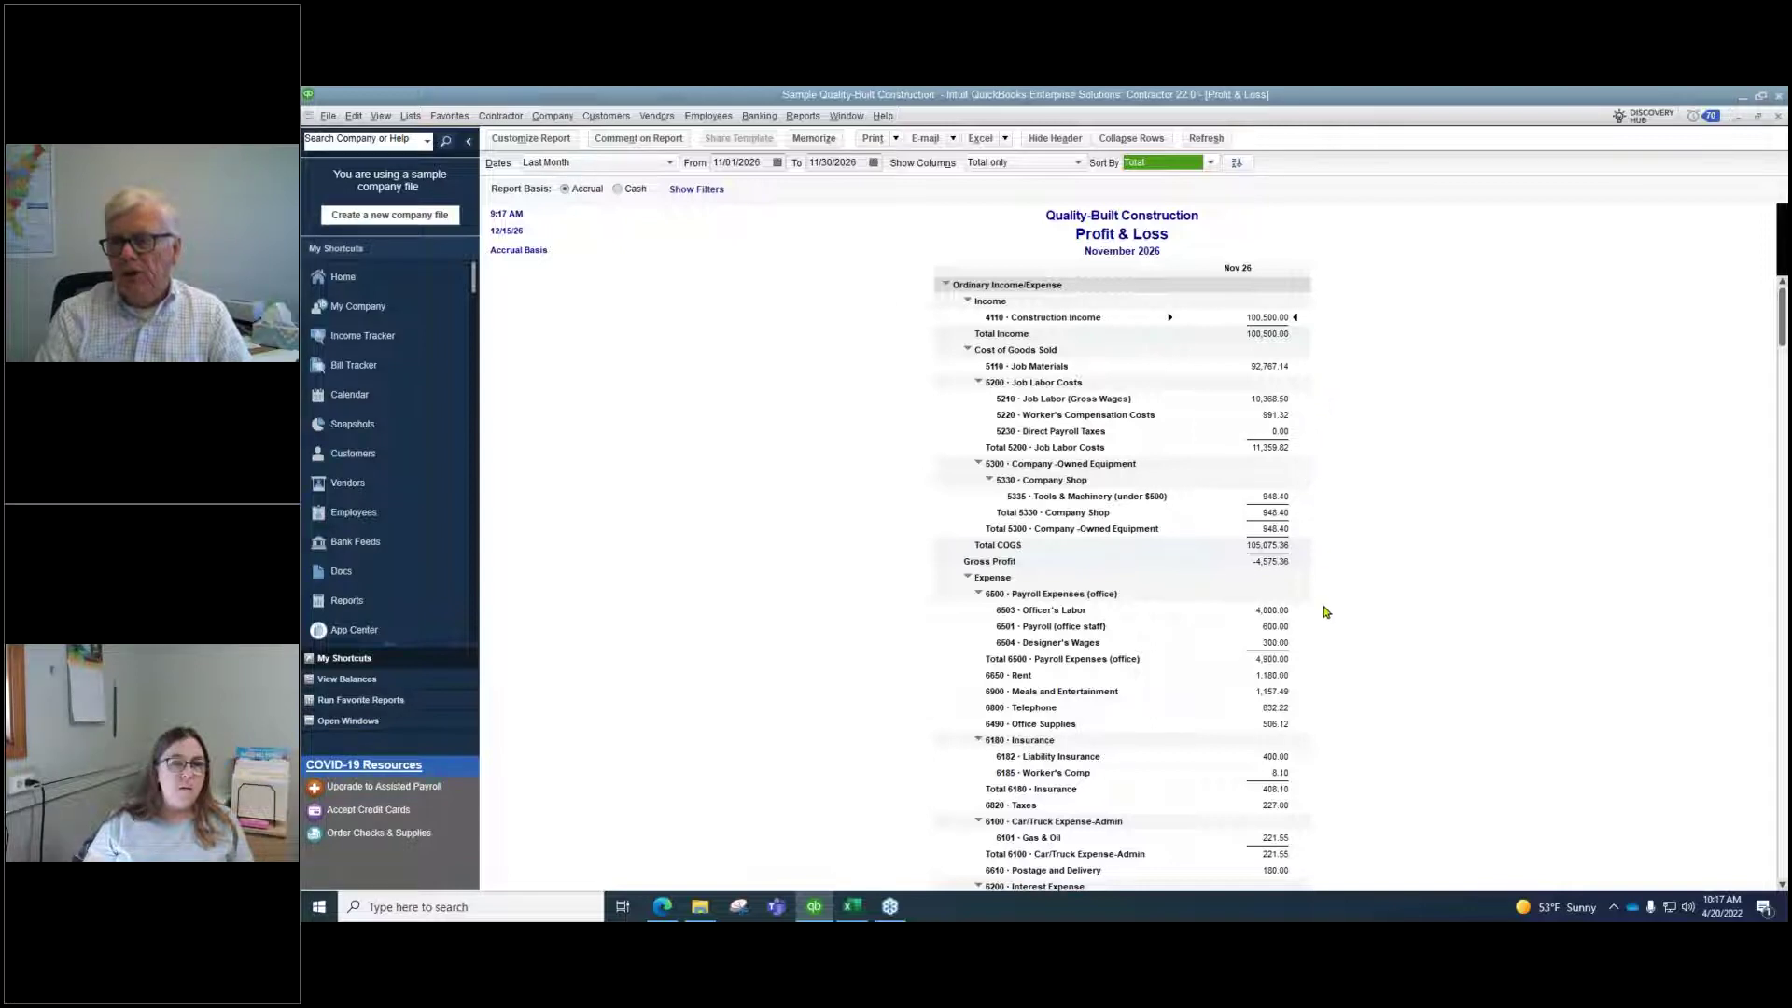
{"action": "scroll", "coordinate": [1320, 607], "scroll_direction": "down", "scroll_amount": 1}
{"action": "scroll", "coordinate": [1311, 567], "scroll_direction": "down", "scroll_amount": 1}
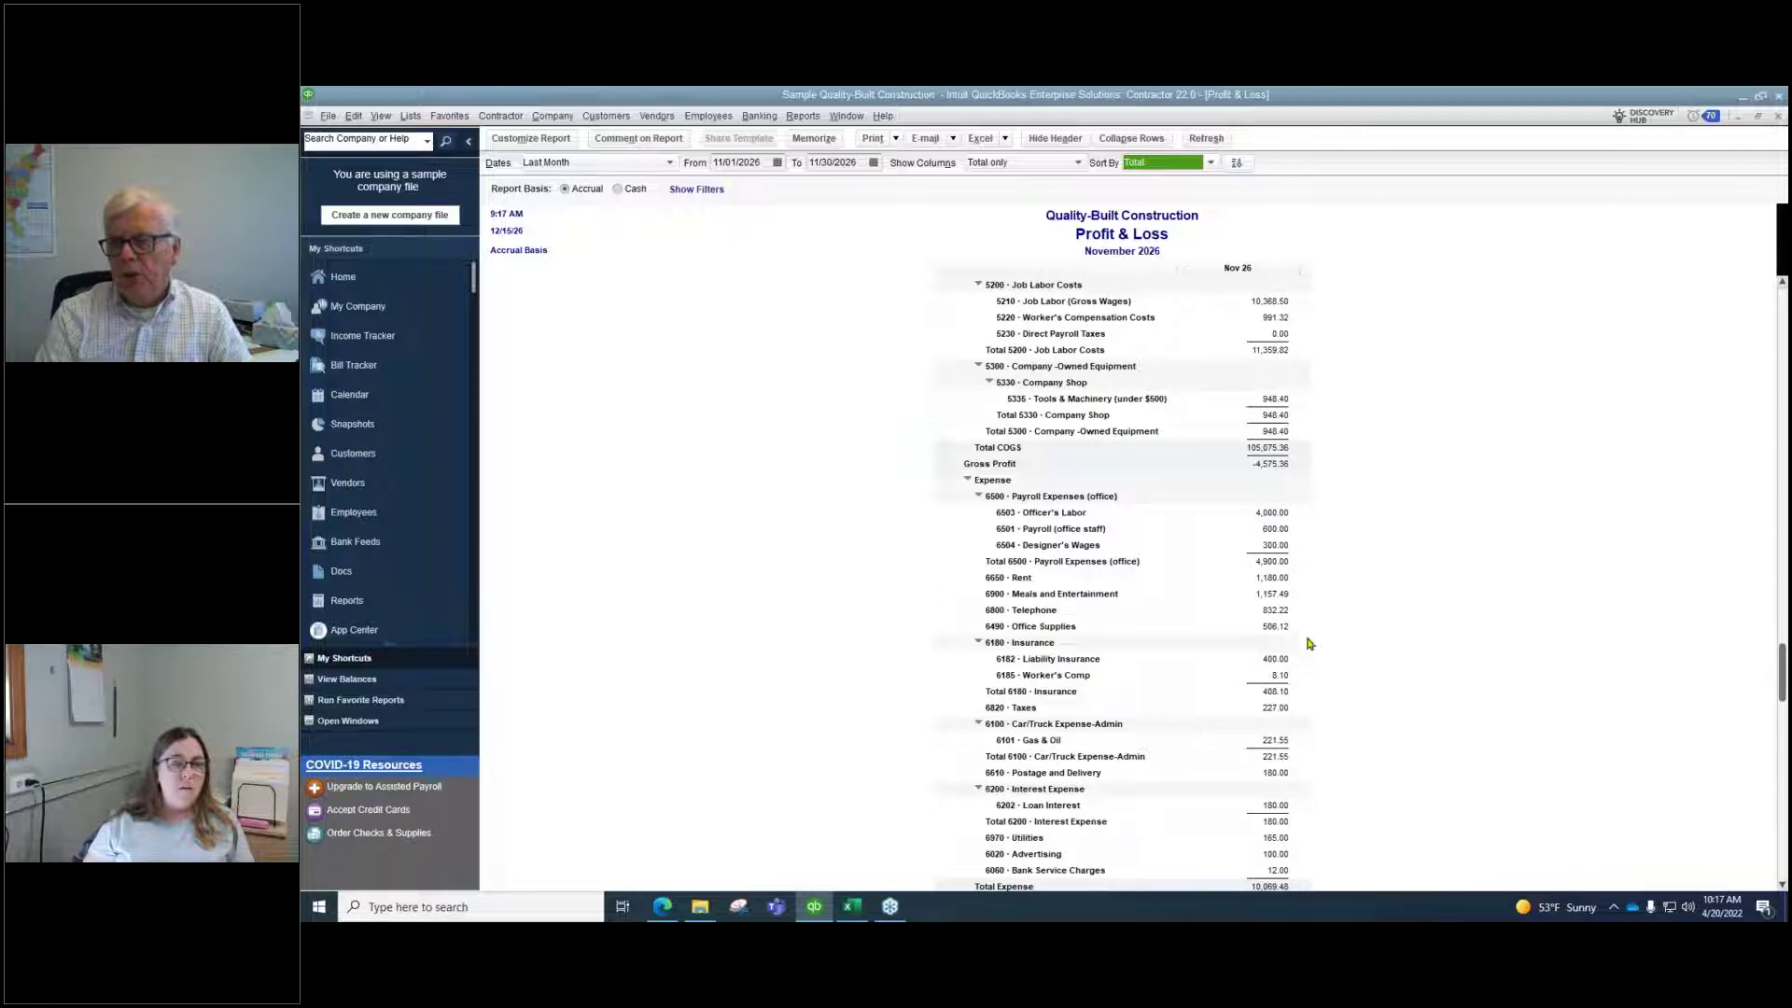
{"action": "scroll", "coordinate": [1306, 672], "scroll_direction": "down", "scroll_amount": 1}
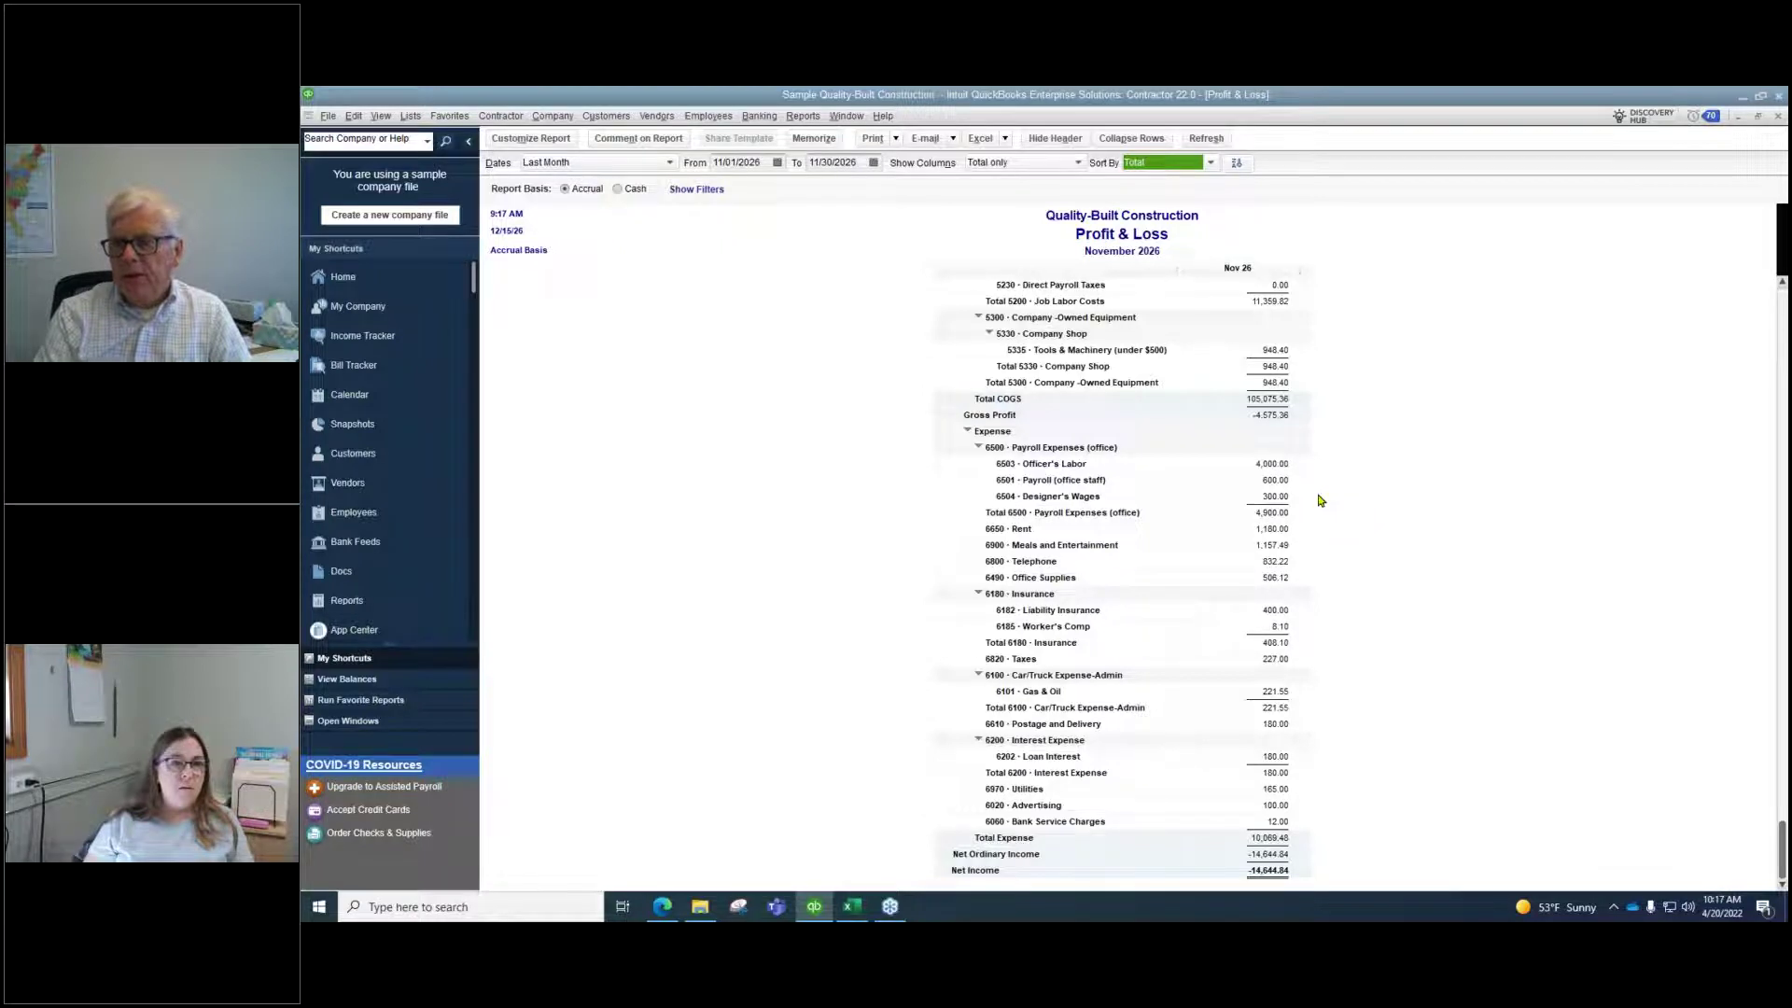
{"action": "scroll", "coordinate": [1320, 502], "scroll_direction": "up", "scroll_amount": 3}
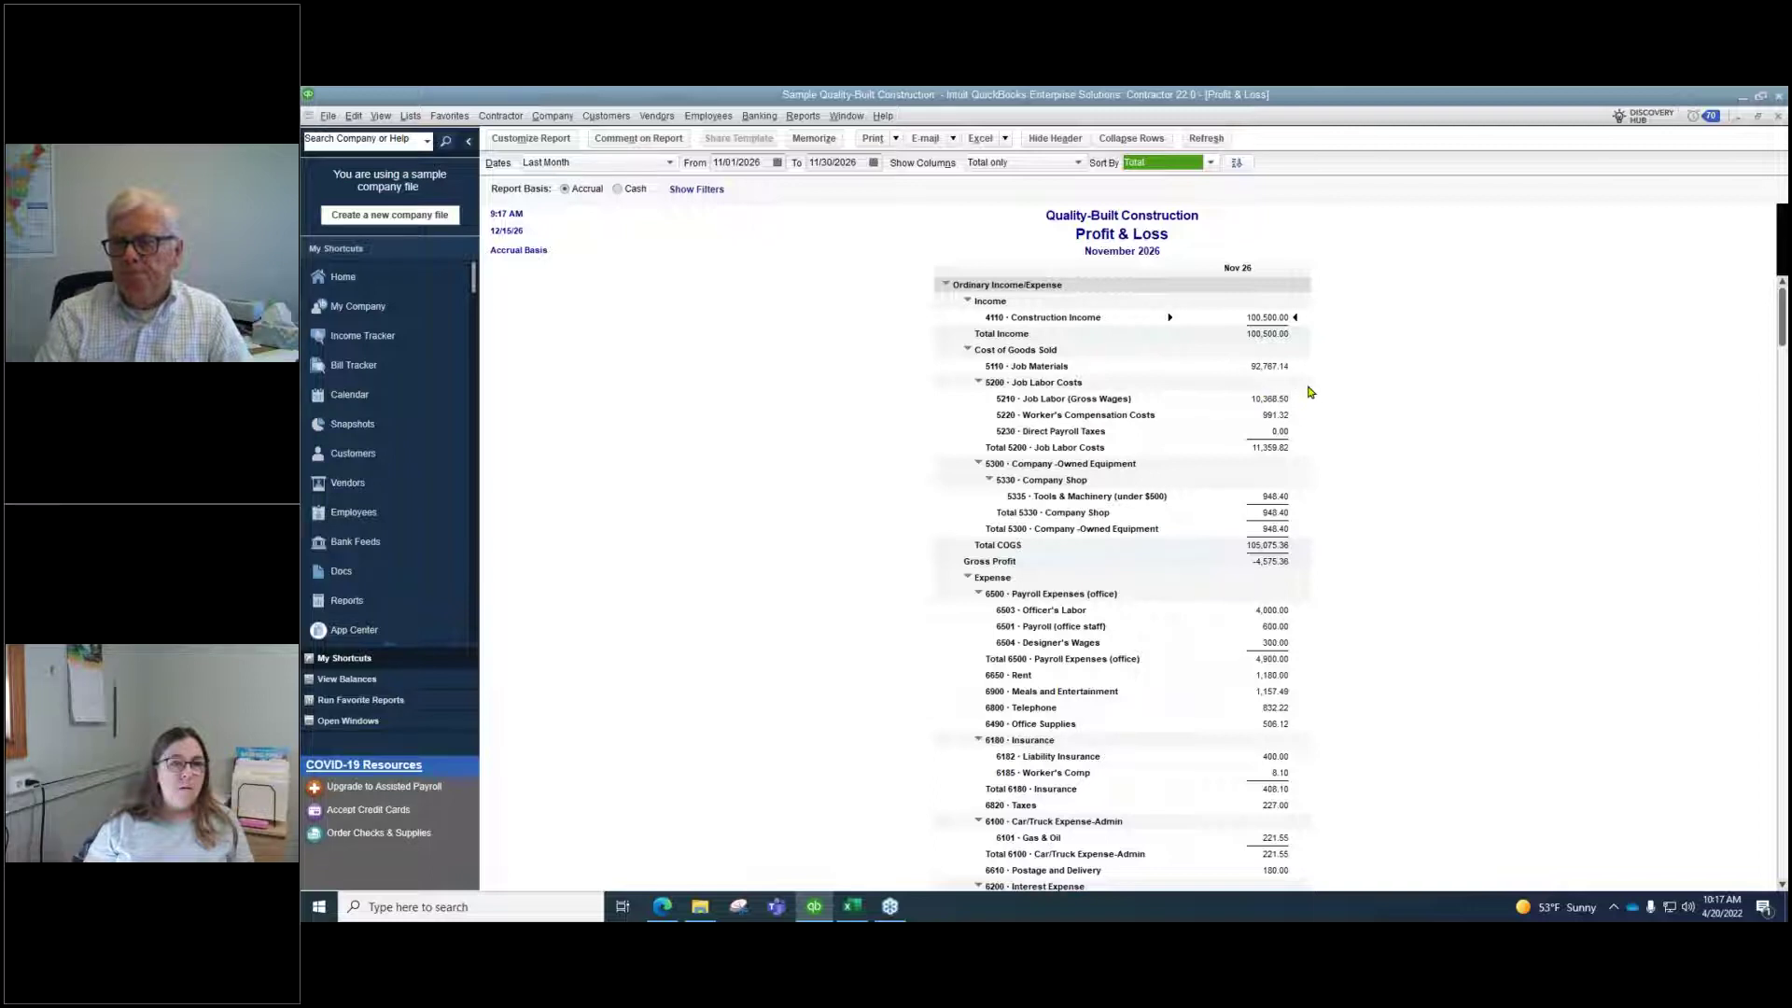
Reverse the Total sort to ascending order and return the report to Default sorting
{"action": "left_click", "coordinate": [1237, 163]}
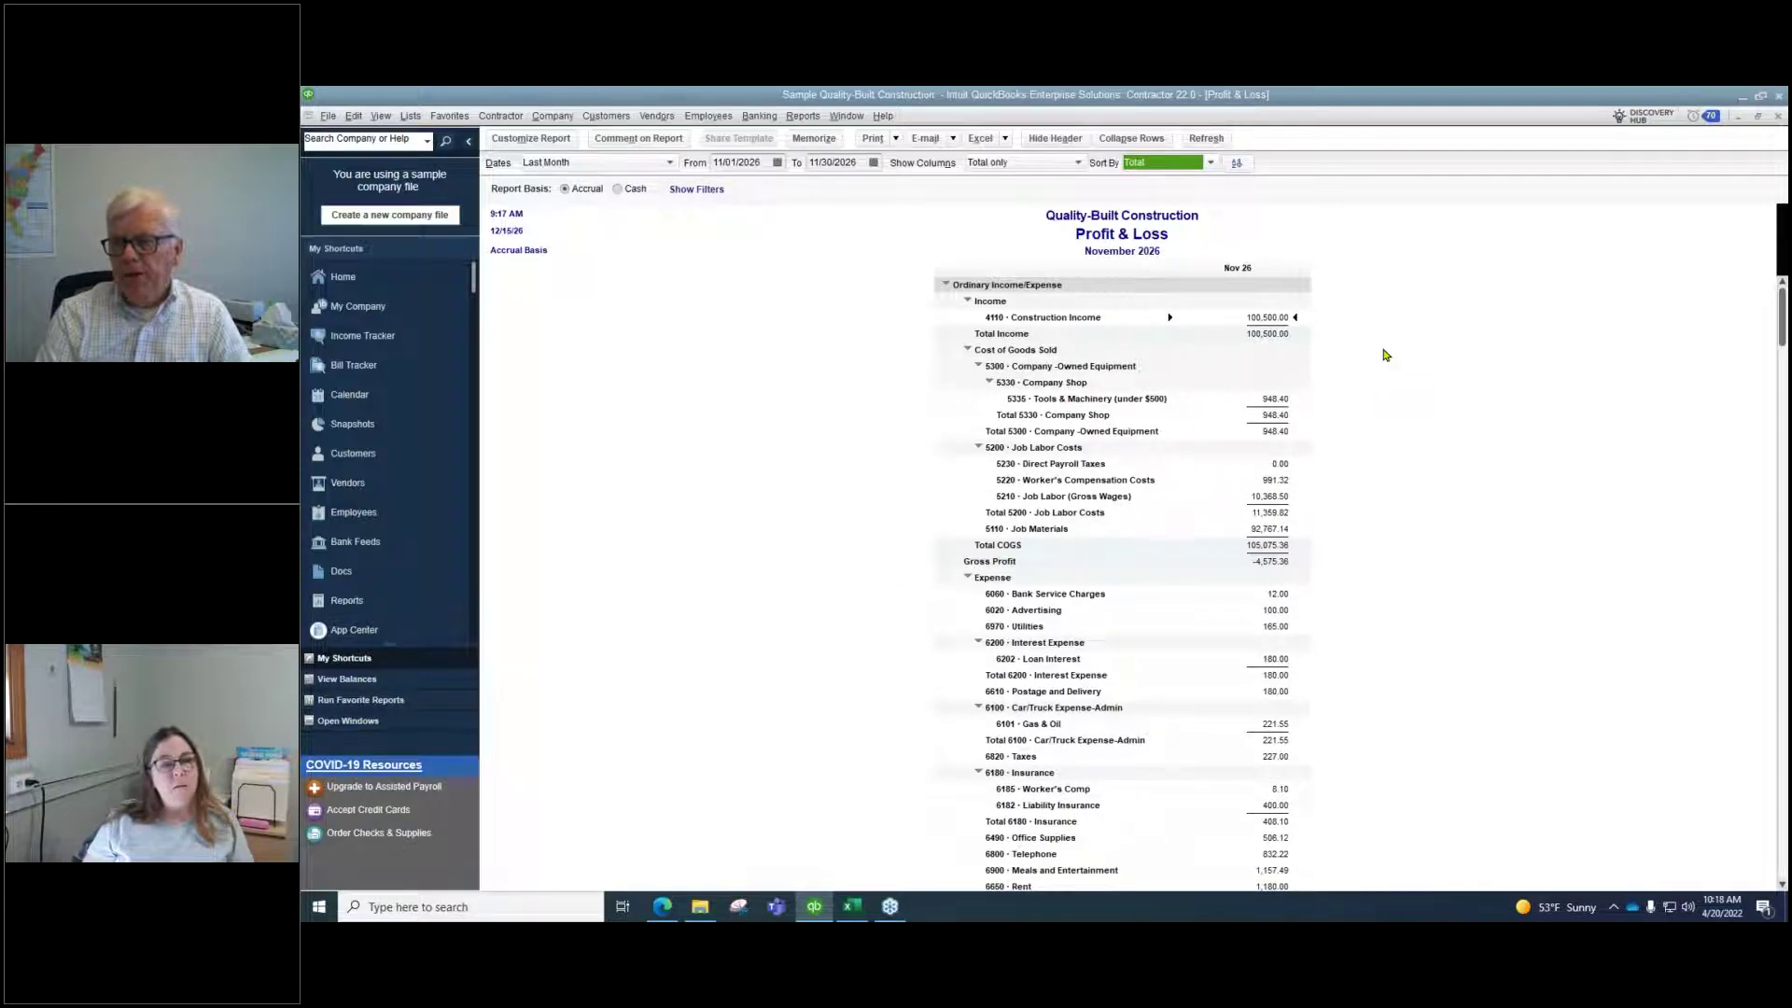
{"action": "left_click", "coordinate": [1210, 163]}
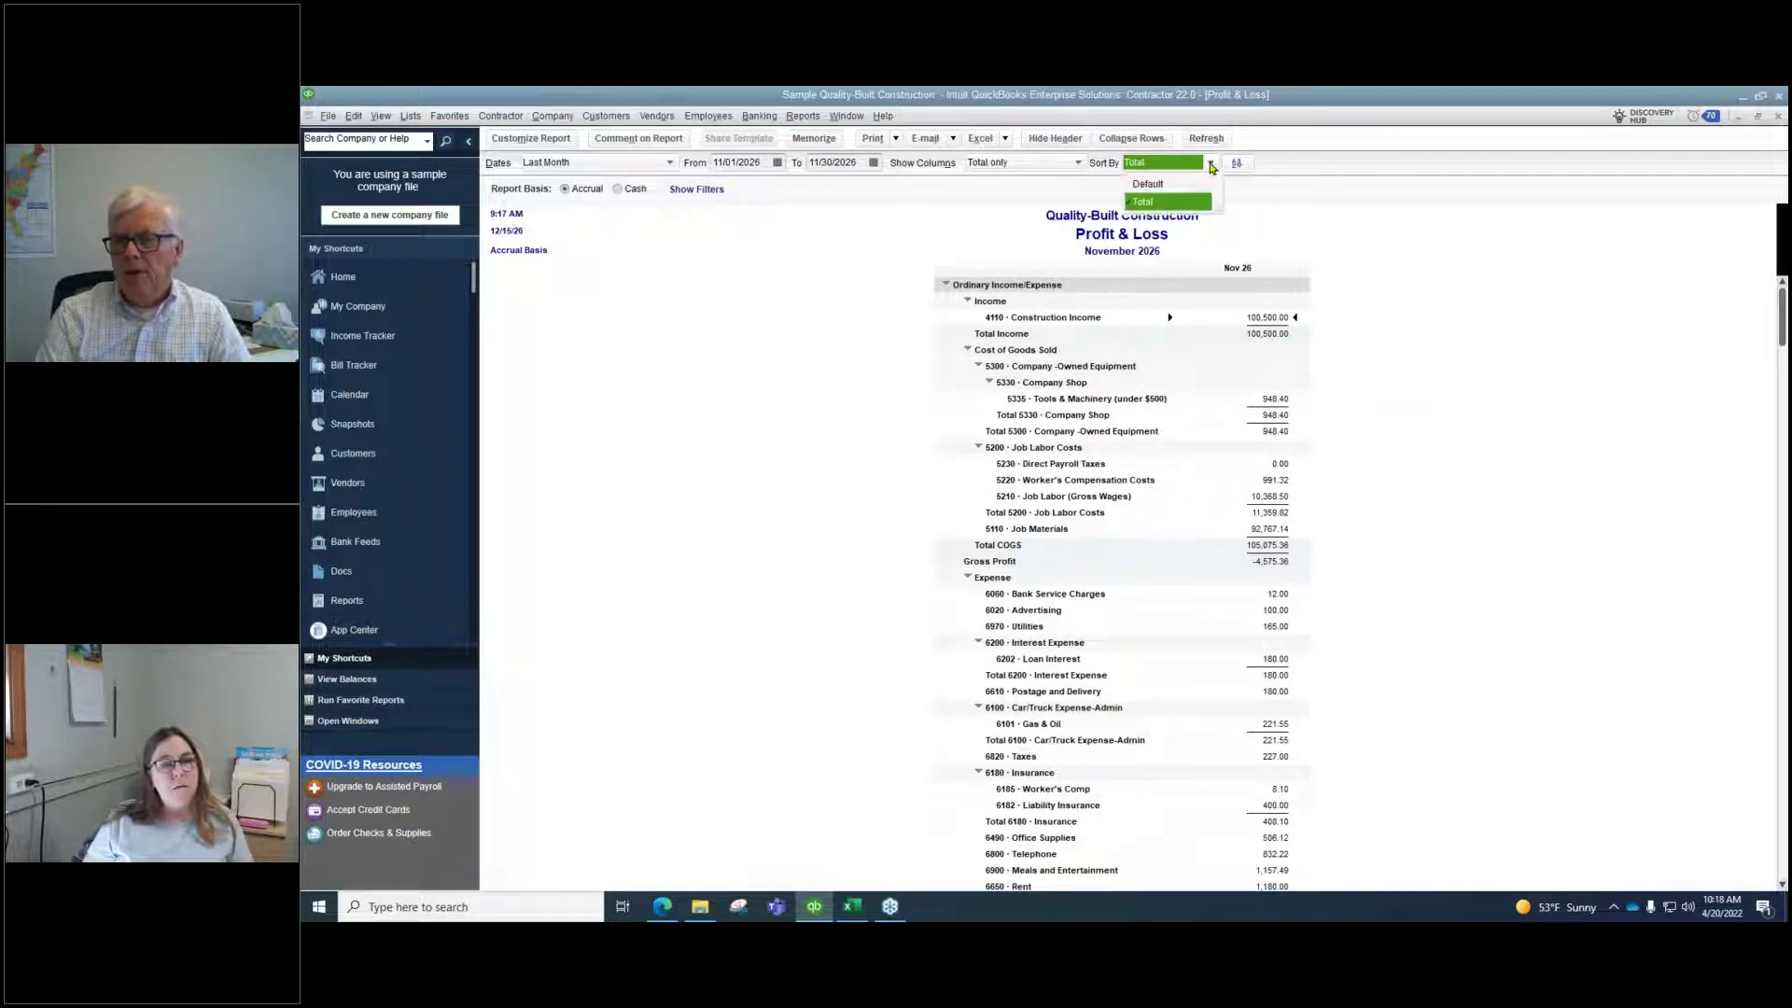
{"action": "left_click", "coordinate": [1168, 185]}
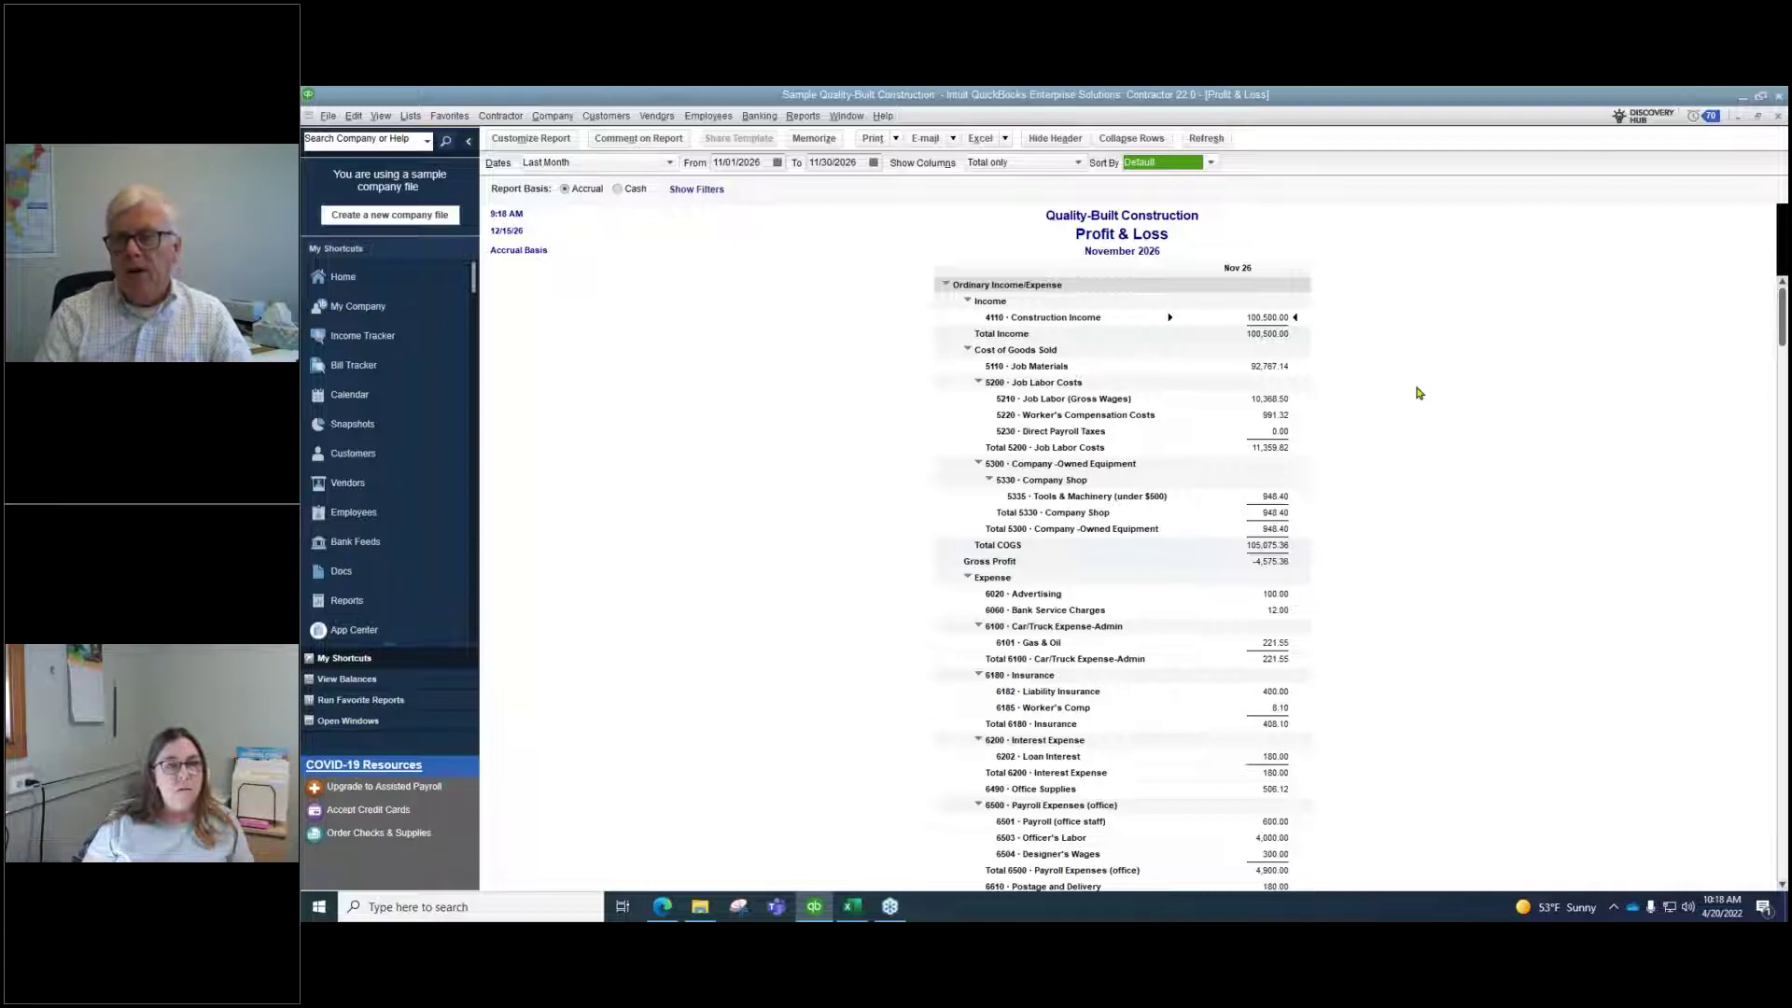
{"action": "scroll", "coordinate": [1415, 393], "scroll_direction": "down", "scroll_amount": 1}
{"action": "scroll", "coordinate": [1418, 393], "scroll_direction": "down", "scroll_amount": 2}
{"action": "scroll", "coordinate": [1416, 393], "scroll_direction": "up", "scroll_amount": 3}
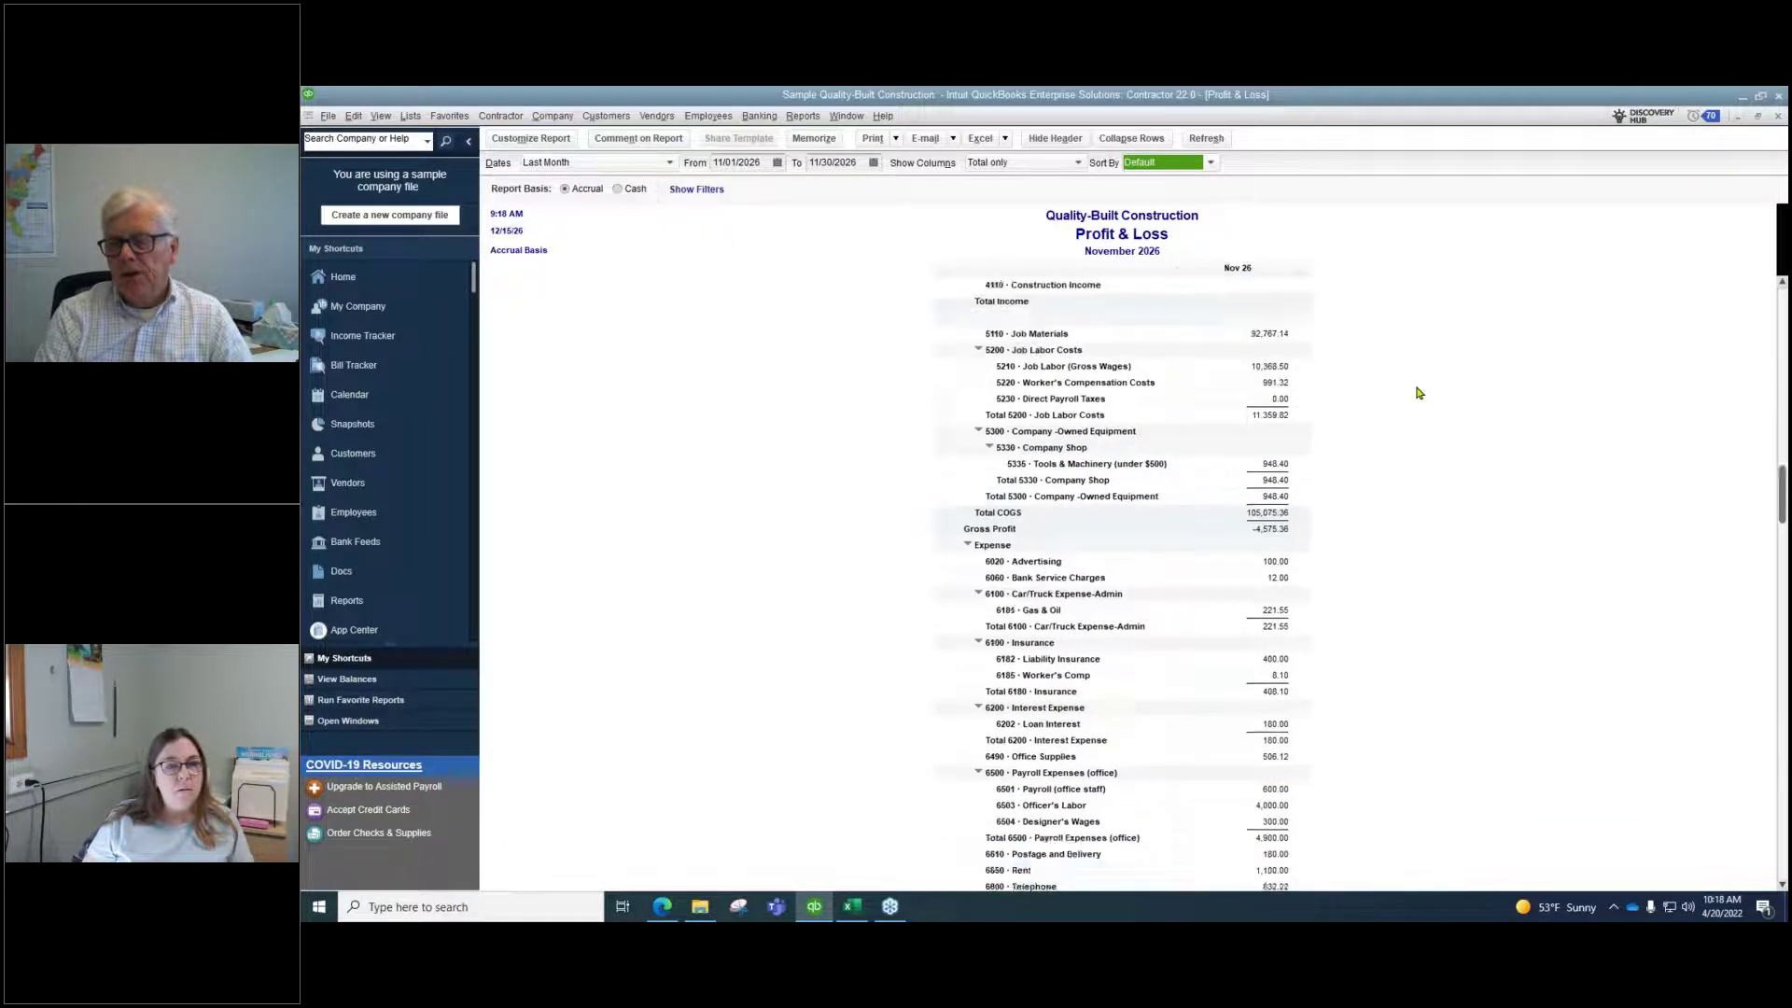
{"action": "scroll", "coordinate": [1416, 393], "scroll_direction": "up", "scroll_amount": 2}
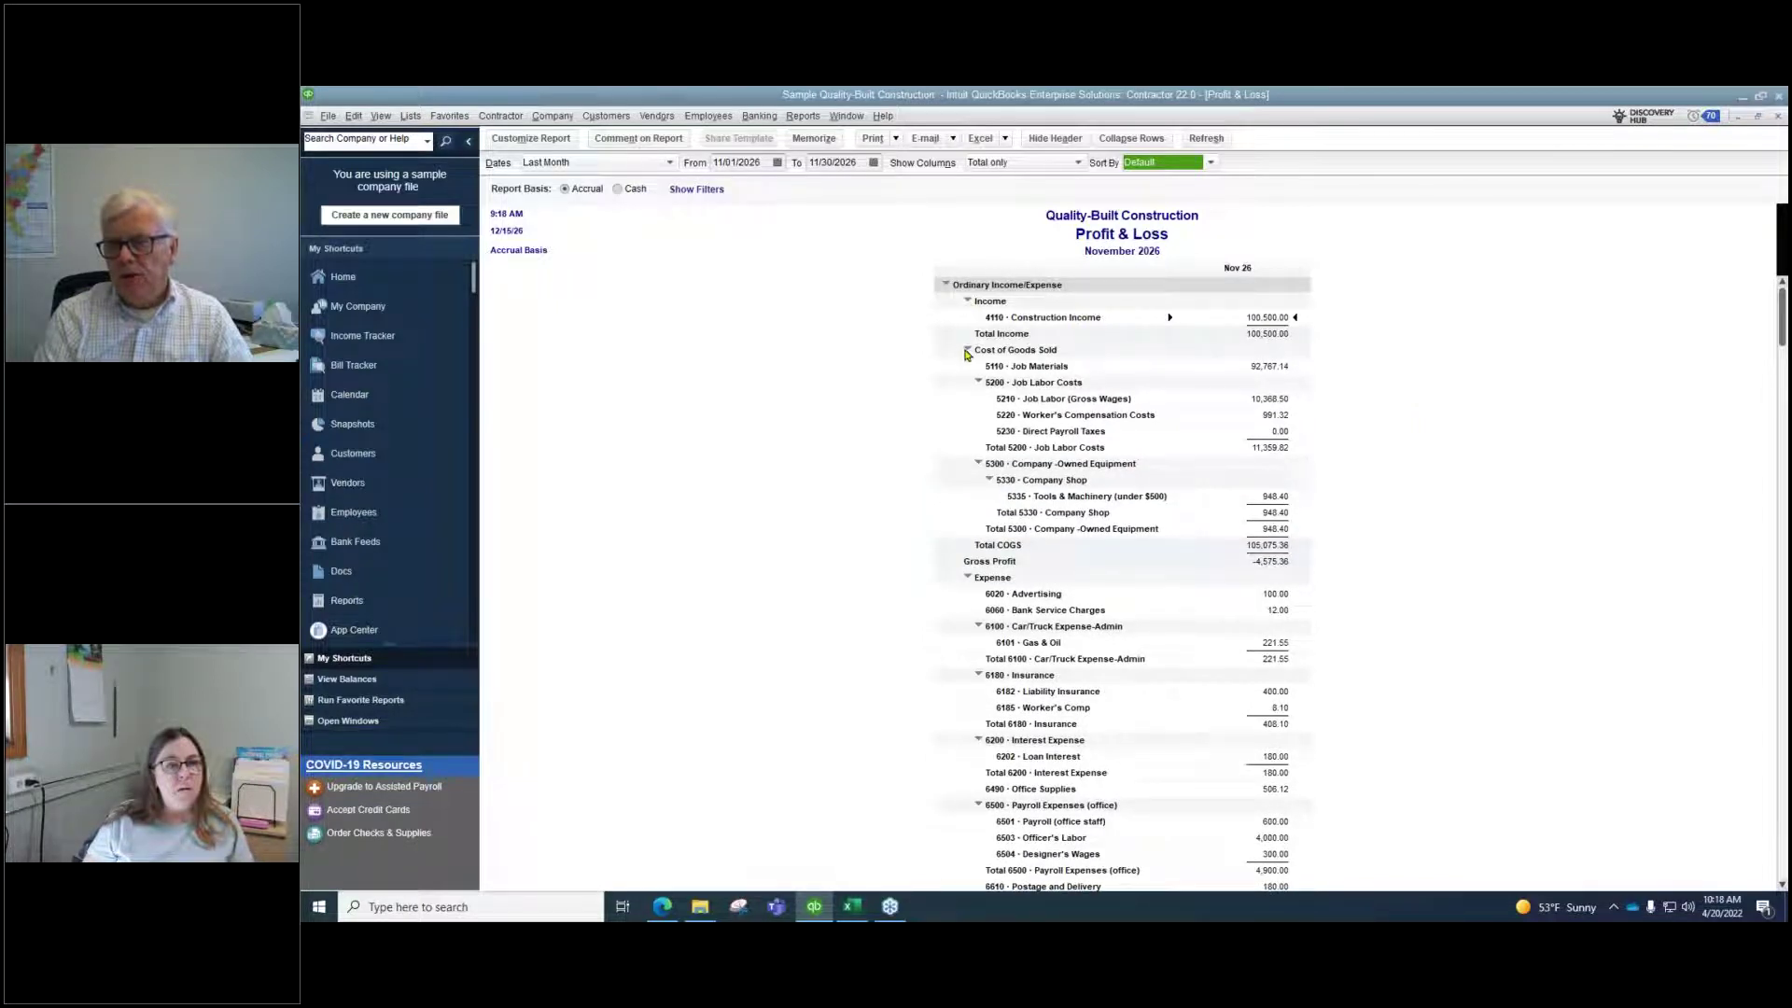
Collapse and re-expand the 5300 Company-Owned Equipment and 5200 Job Labor Costs account groups one after the other
{"action": "left_click", "coordinate": [979, 463]}
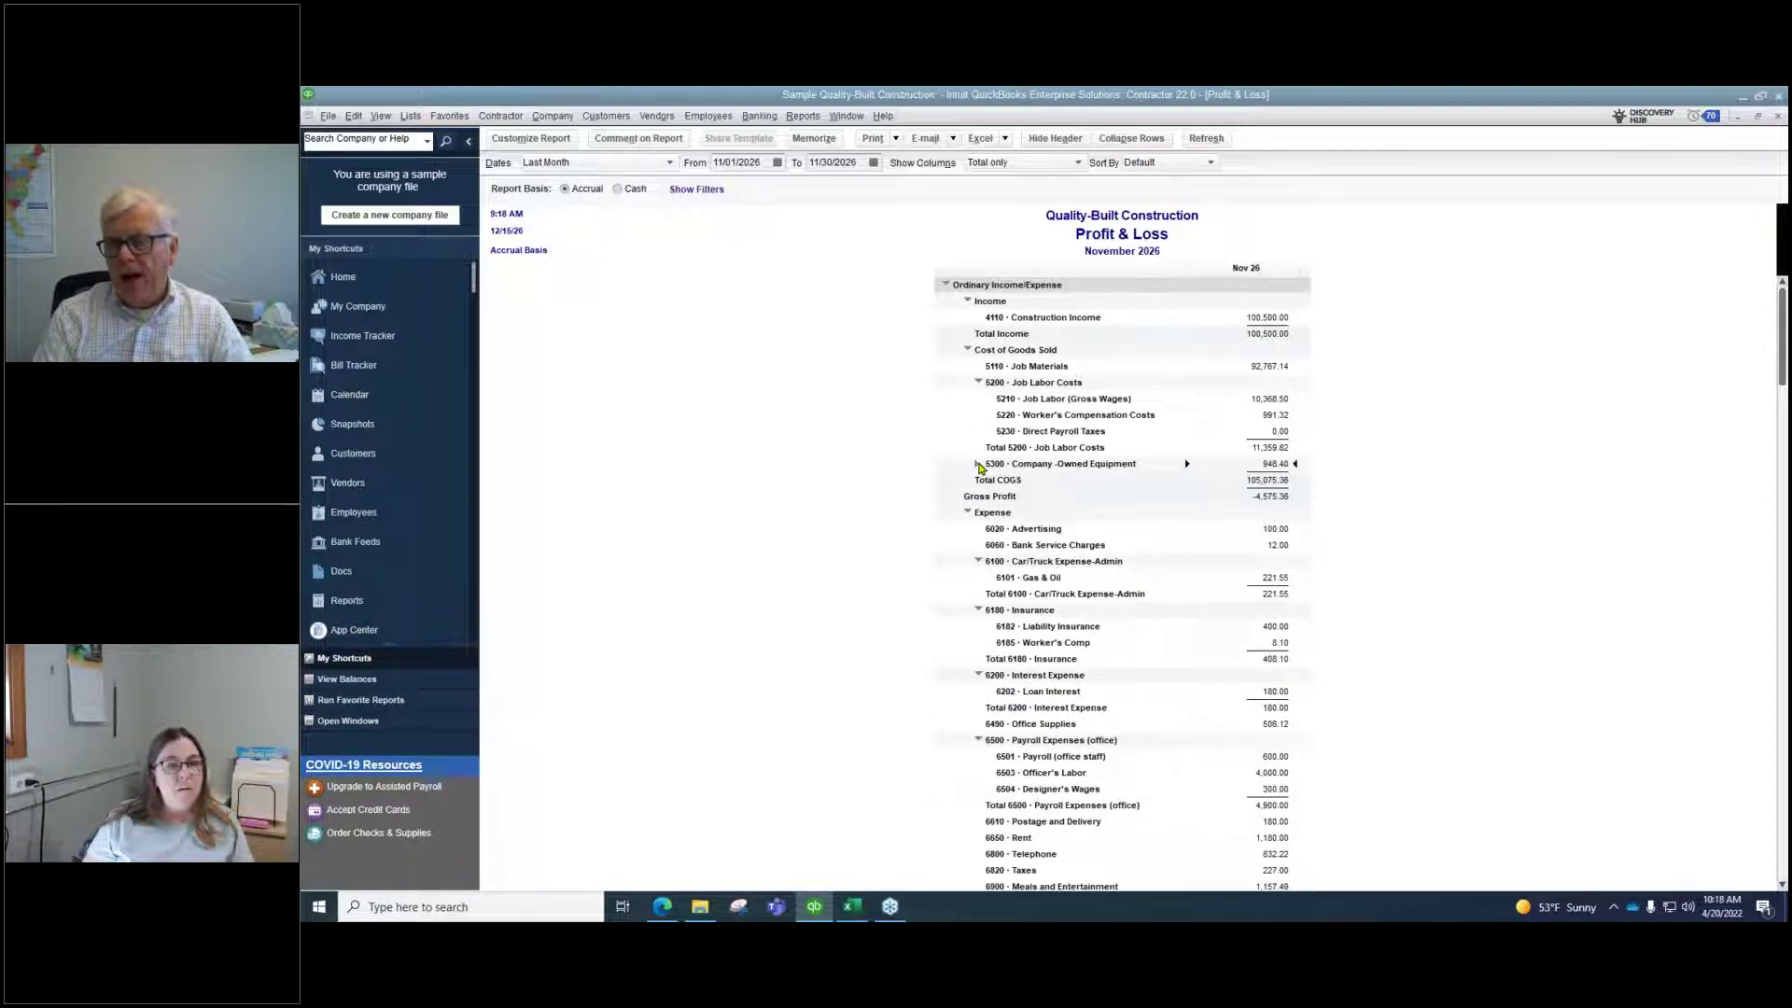
{"action": "left_click", "coordinate": [978, 464]}
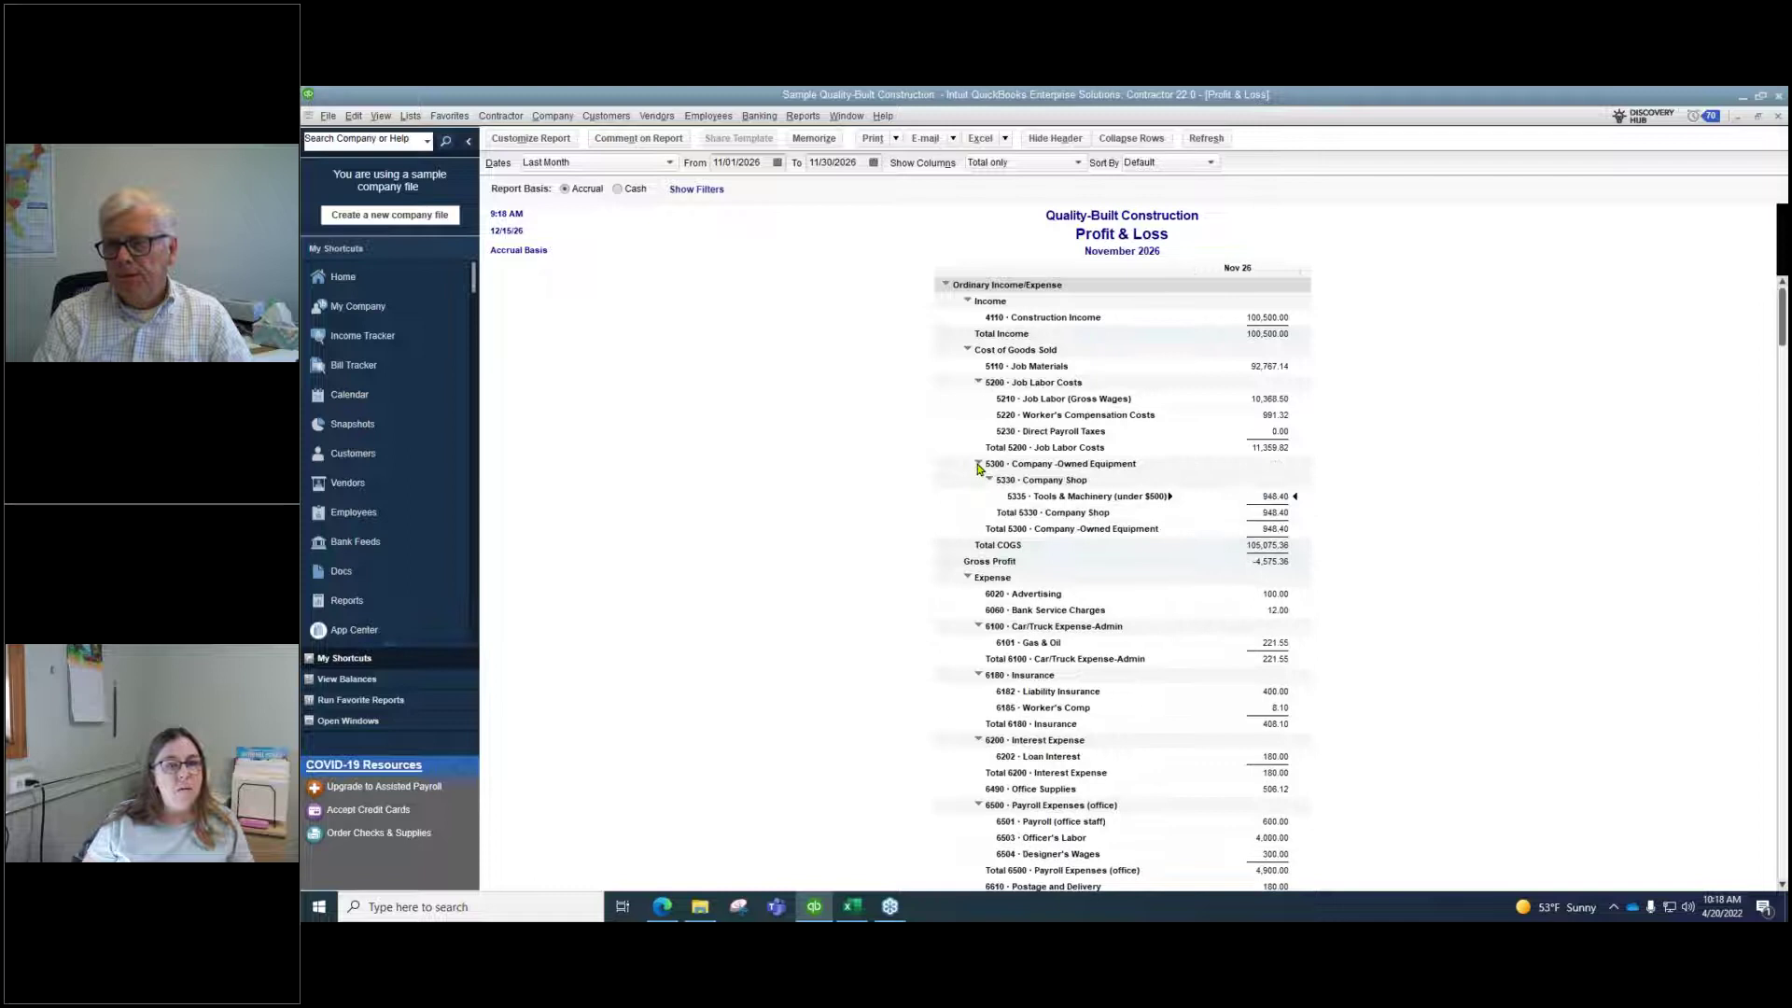
{"action": "left_click", "coordinate": [978, 383]}
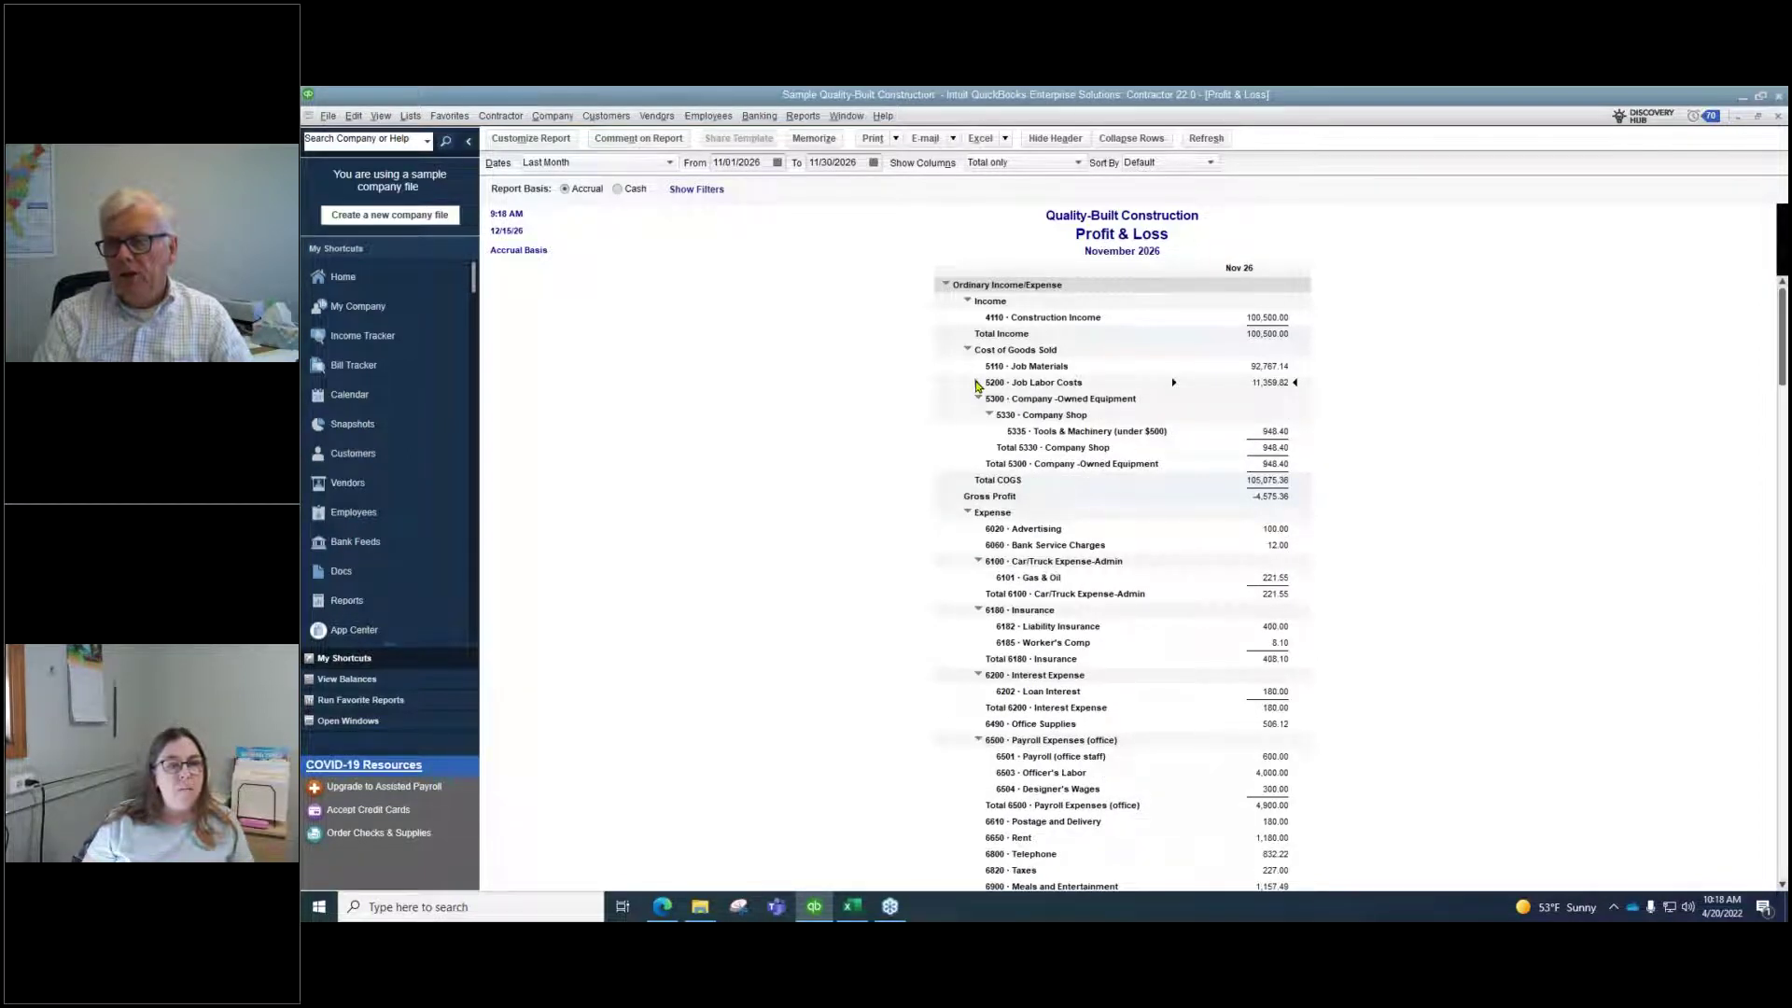
{"action": "left_click", "coordinate": [978, 383]}
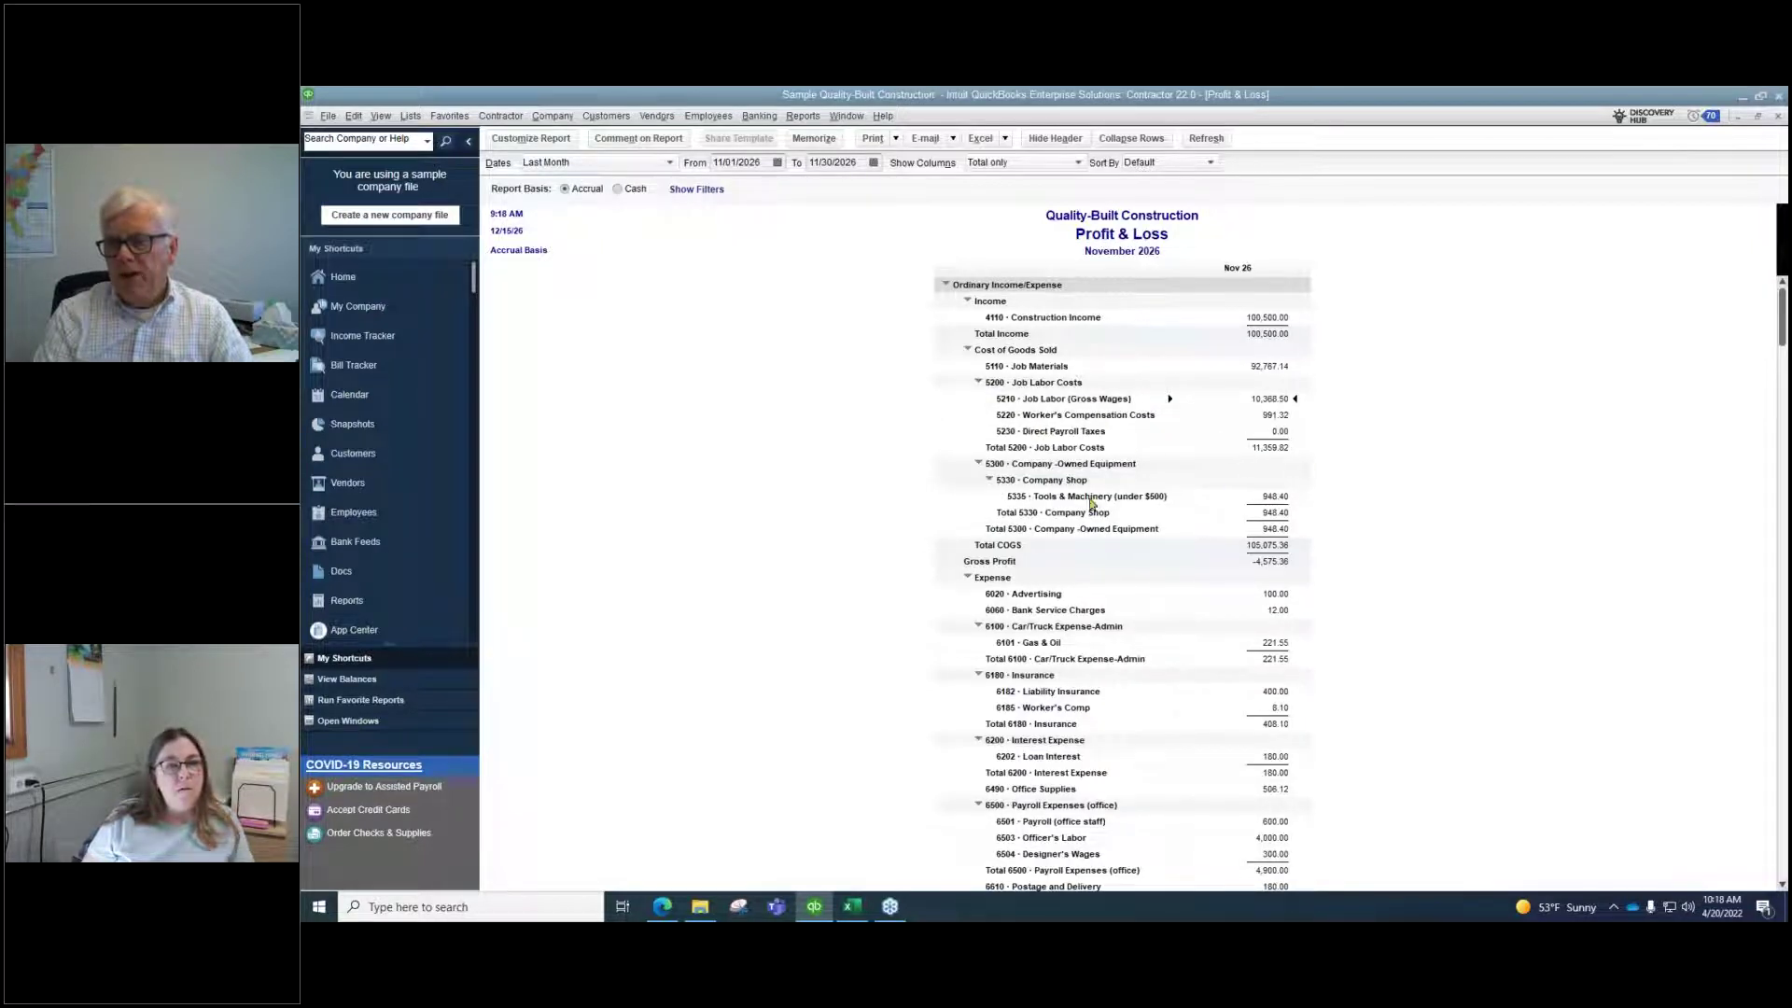
Collapse the whole Expense section of the Profit & Loss report and expand it again
{"action": "scroll", "coordinate": [964, 569], "scroll_direction": "down", "scroll_amount": 1}
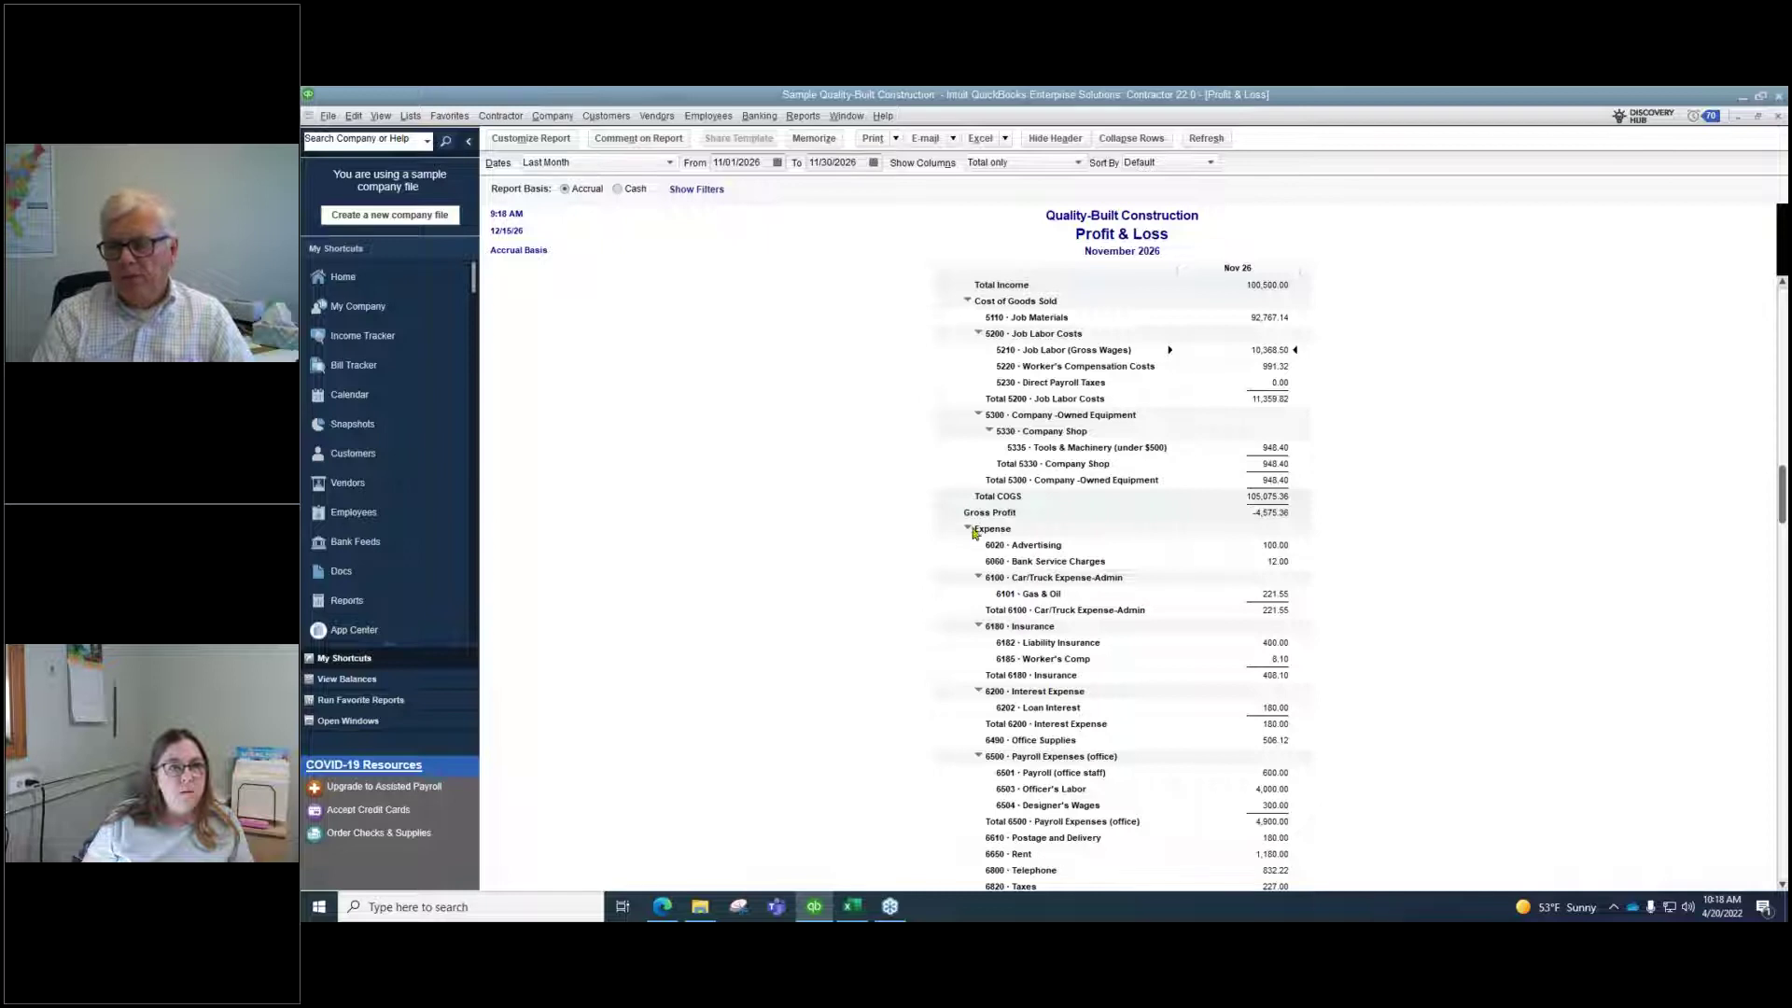
{"action": "left_click", "coordinate": [969, 530]}
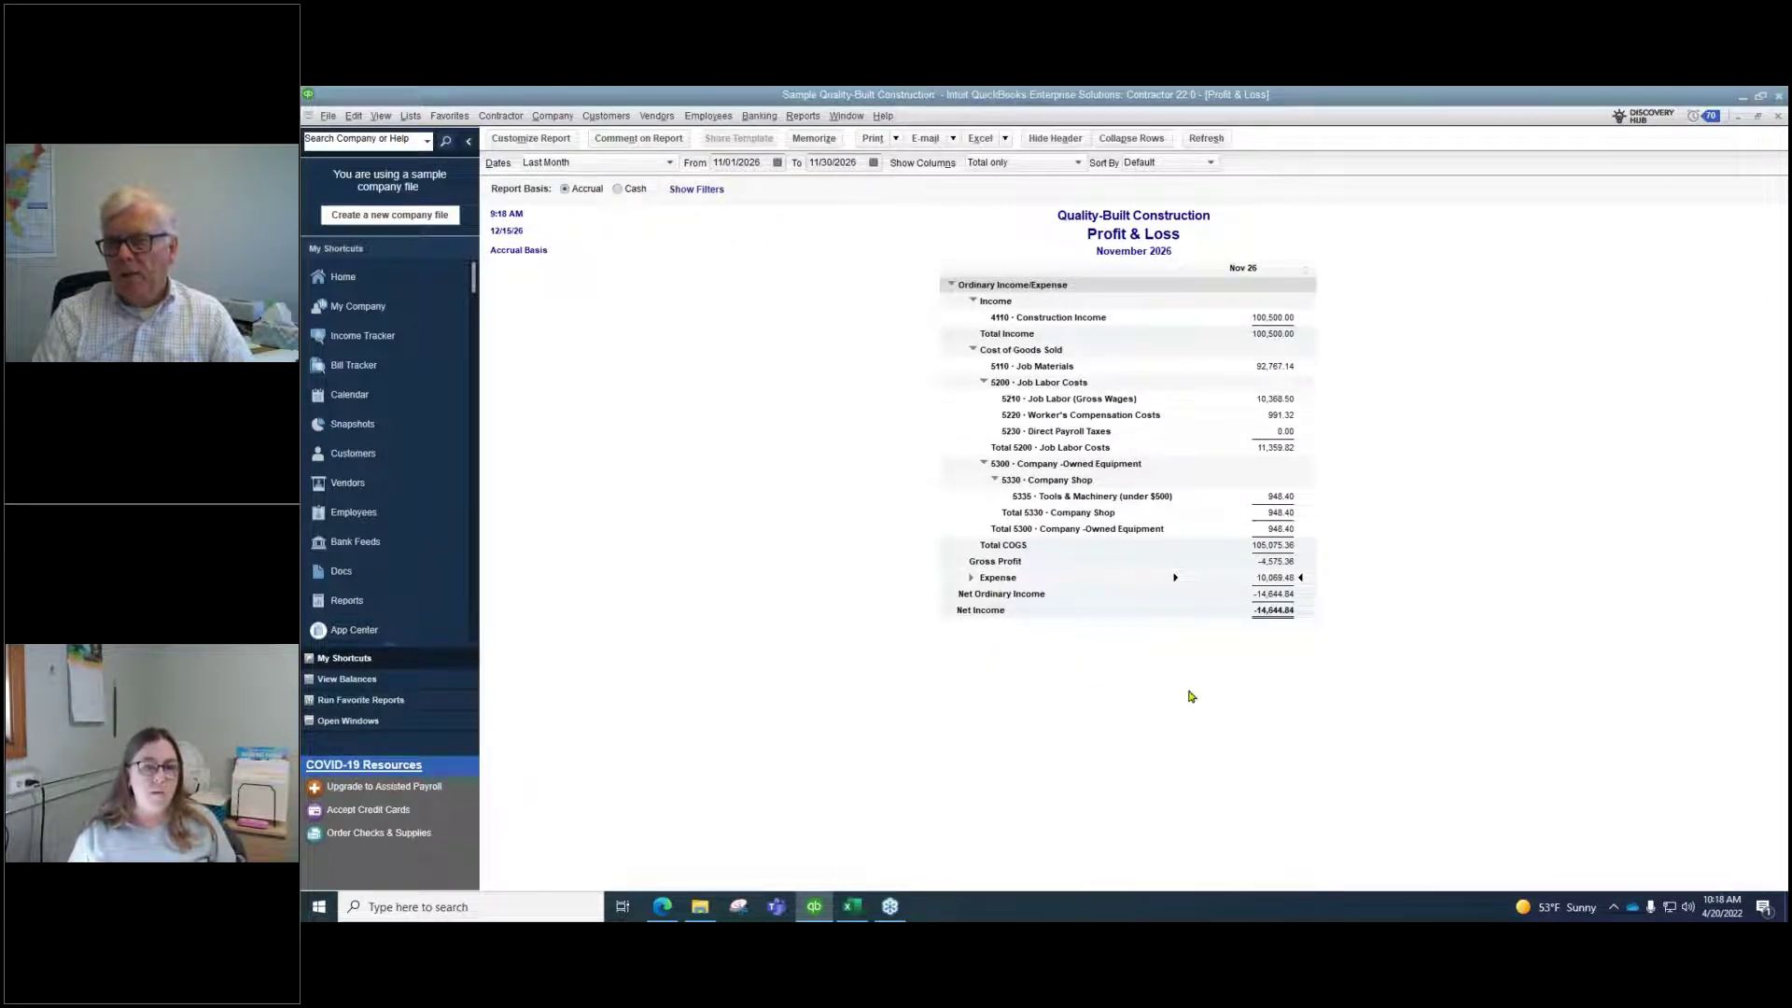
{"action": "left_click", "coordinate": [972, 577]}
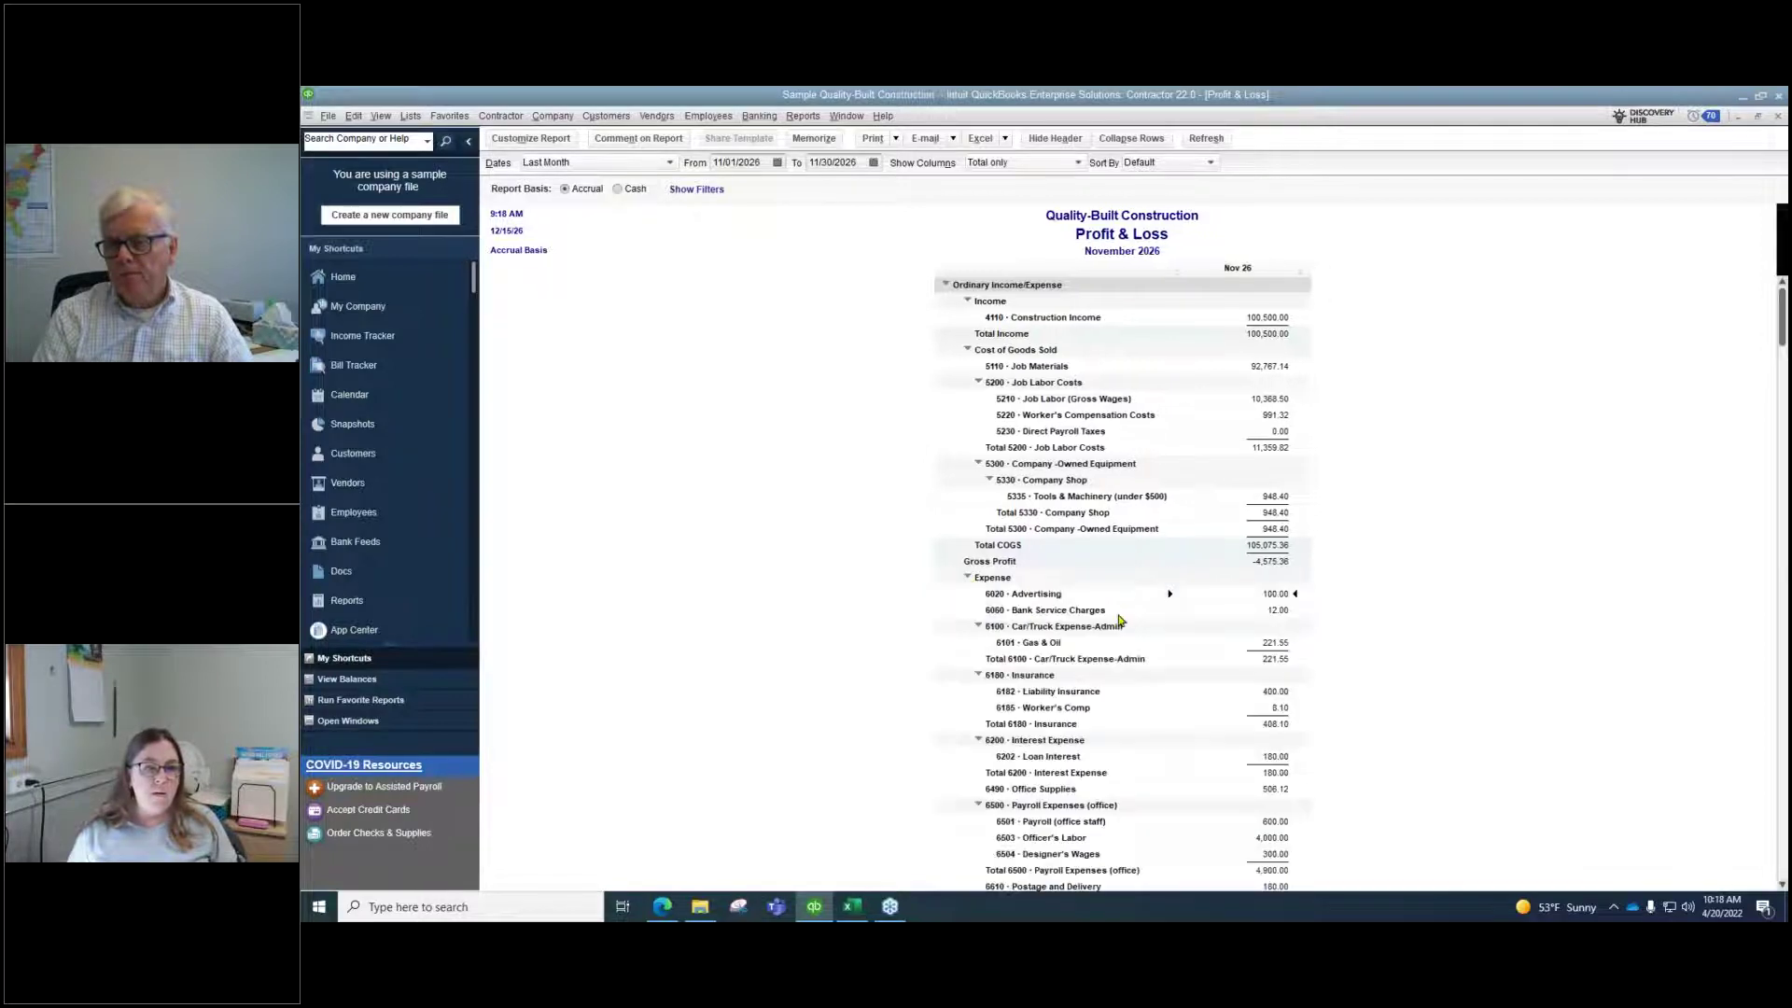
Collapse the 6500 Payroll Expenses (office) and 6200 Interest Expense groups individually, and all remaining subaccount rows of the report
{"action": "scroll", "coordinate": [1325, 619], "scroll_direction": "down", "scroll_amount": 3}
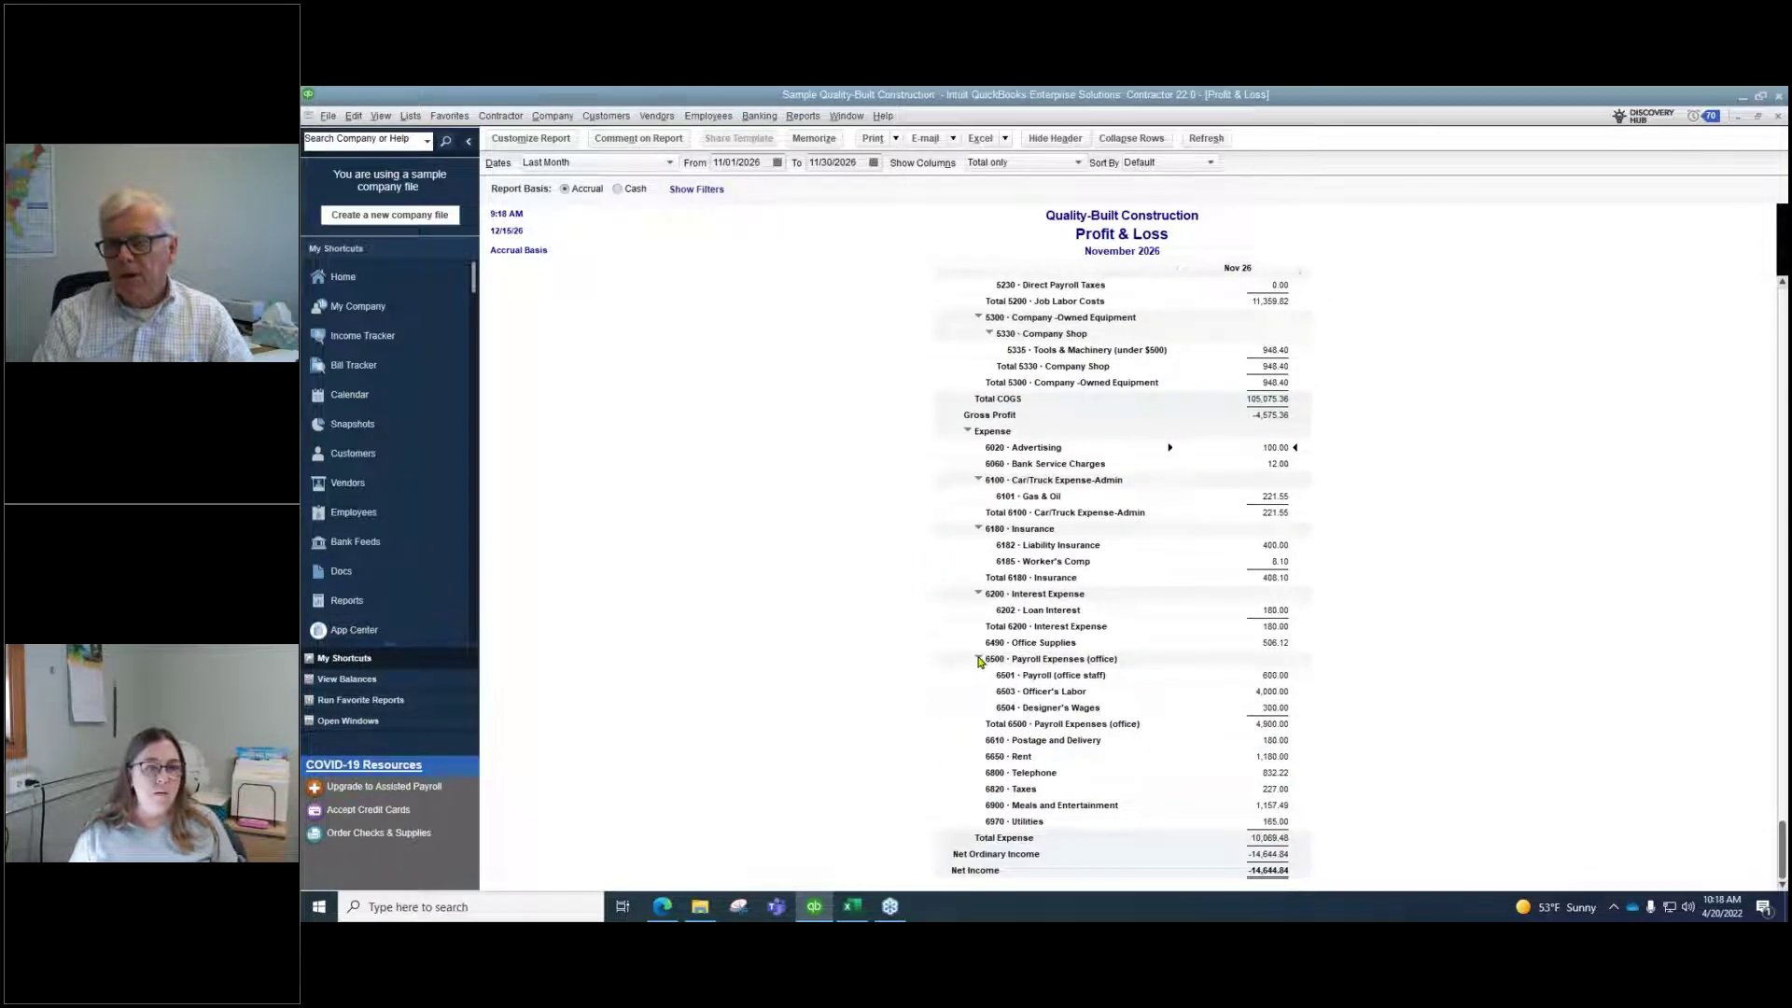
{"action": "left_click", "coordinate": [977, 659]}
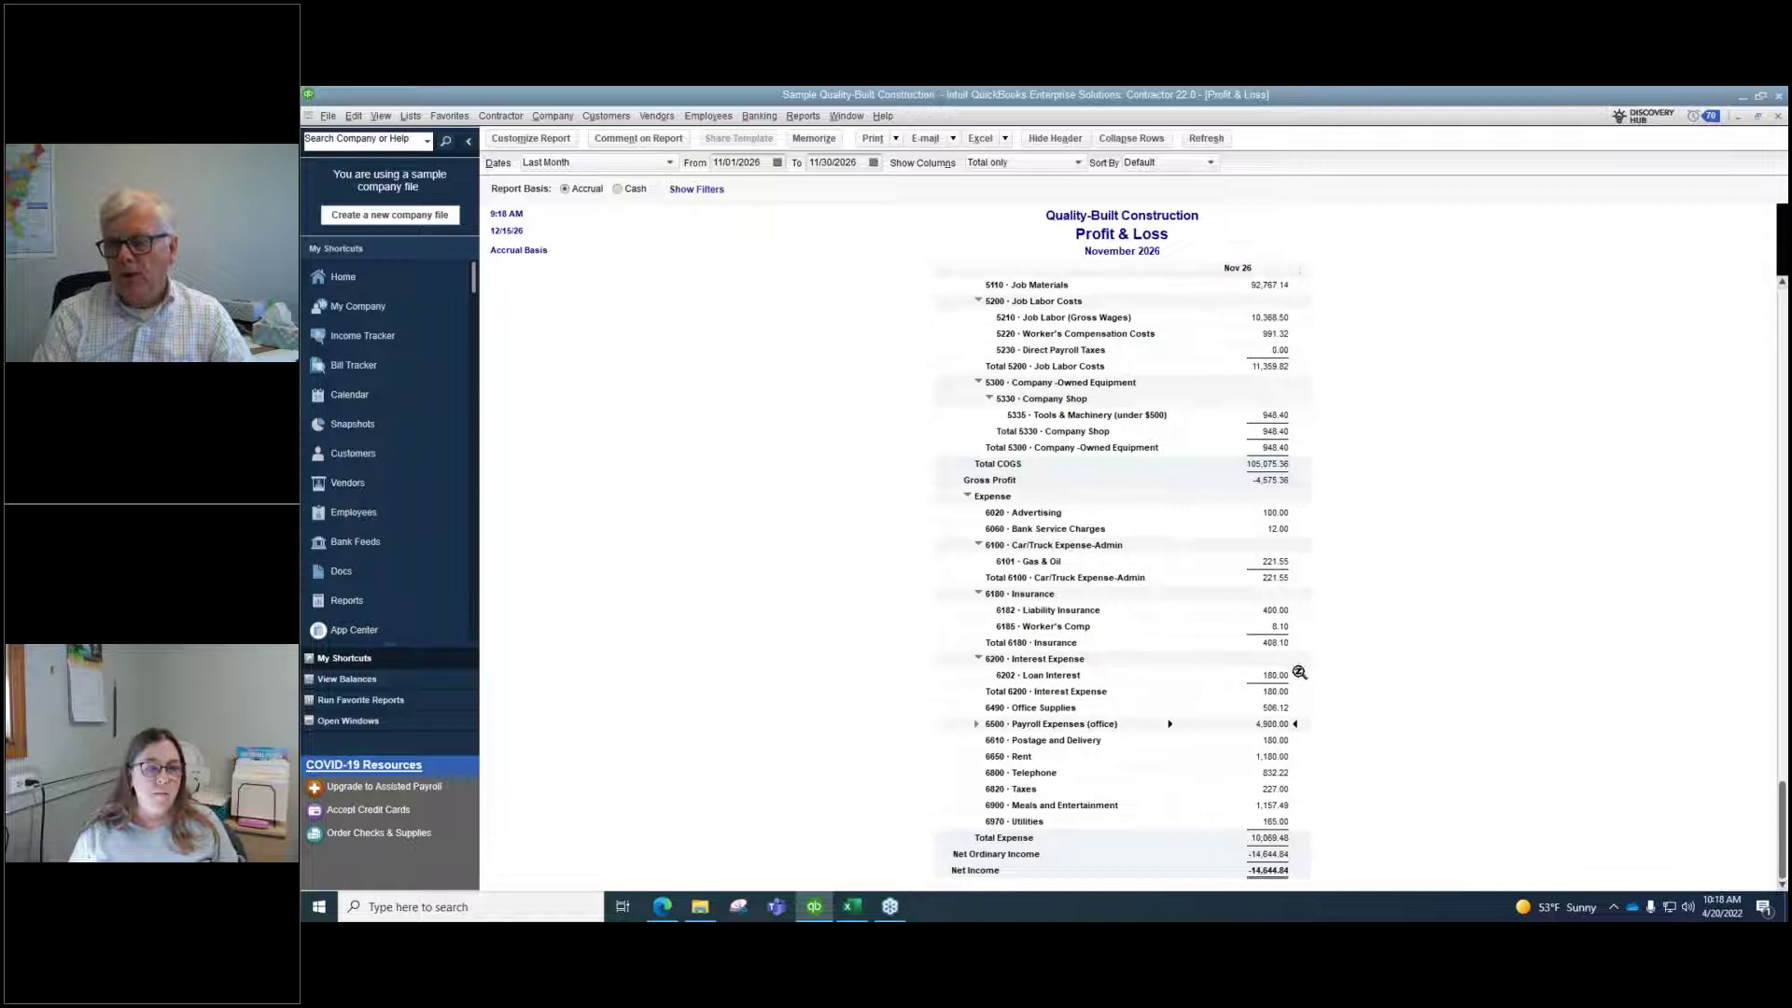
{"action": "left_click", "coordinate": [976, 659]}
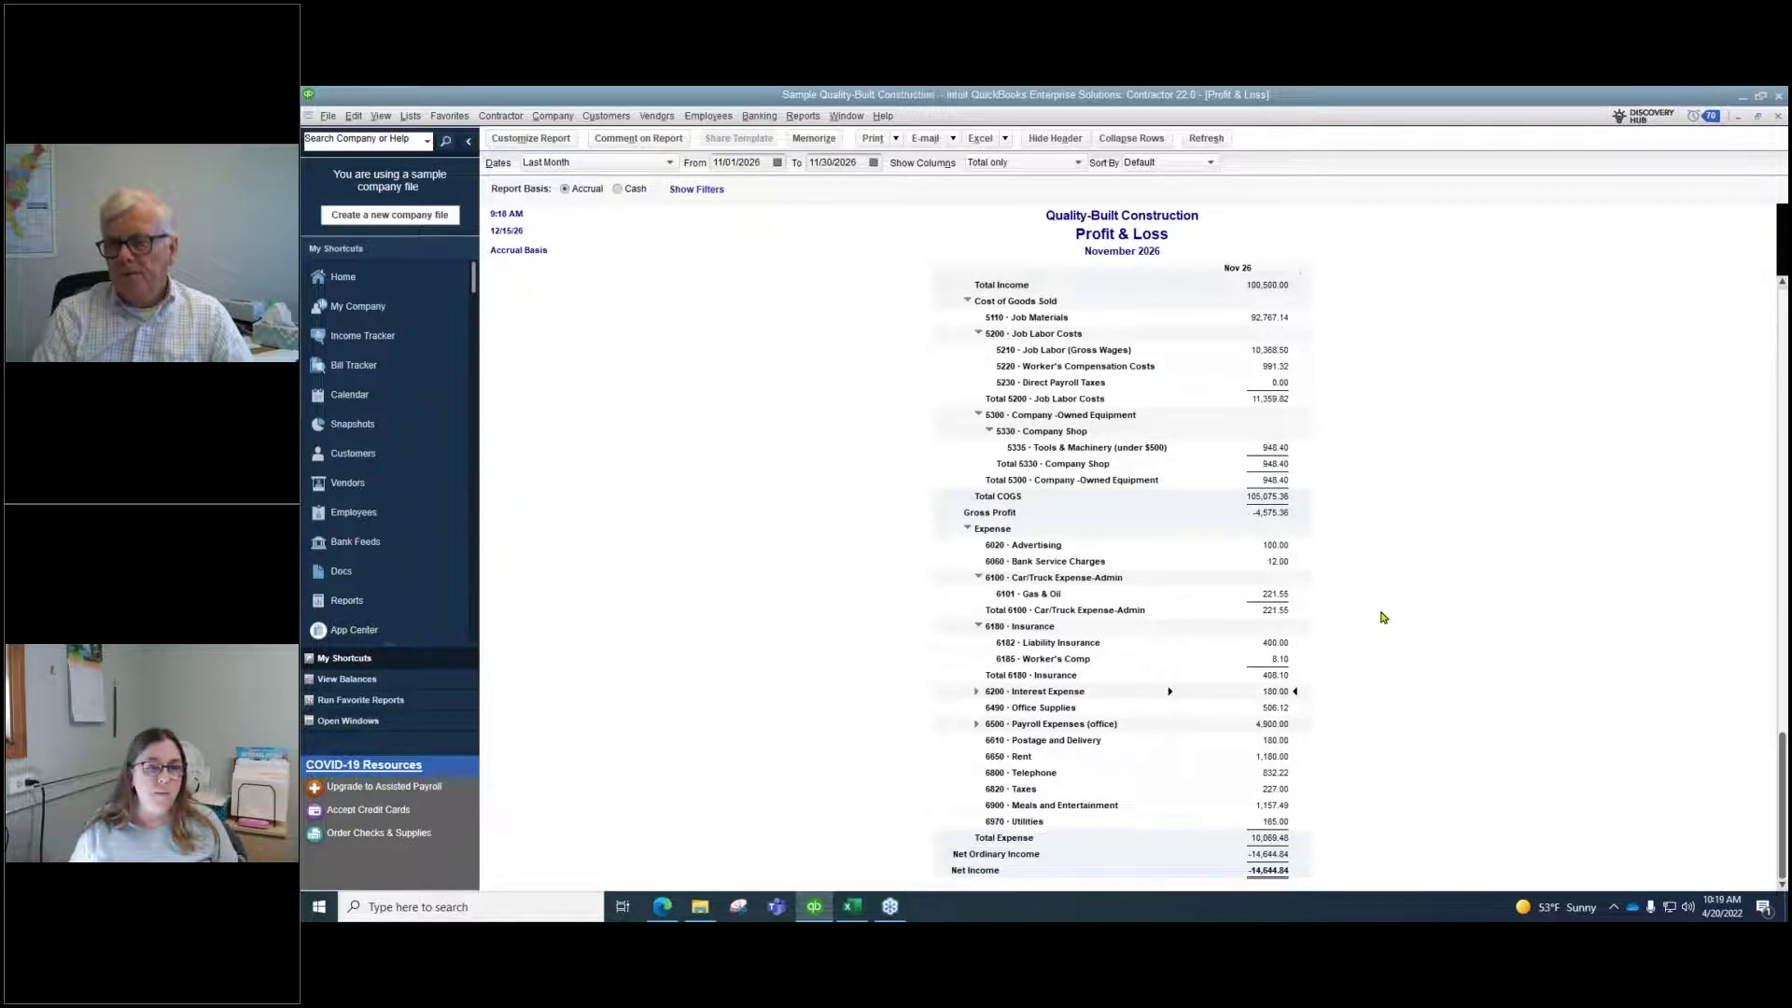
{"action": "scroll", "coordinate": [1382, 617], "scroll_direction": "up", "scroll_amount": 1}
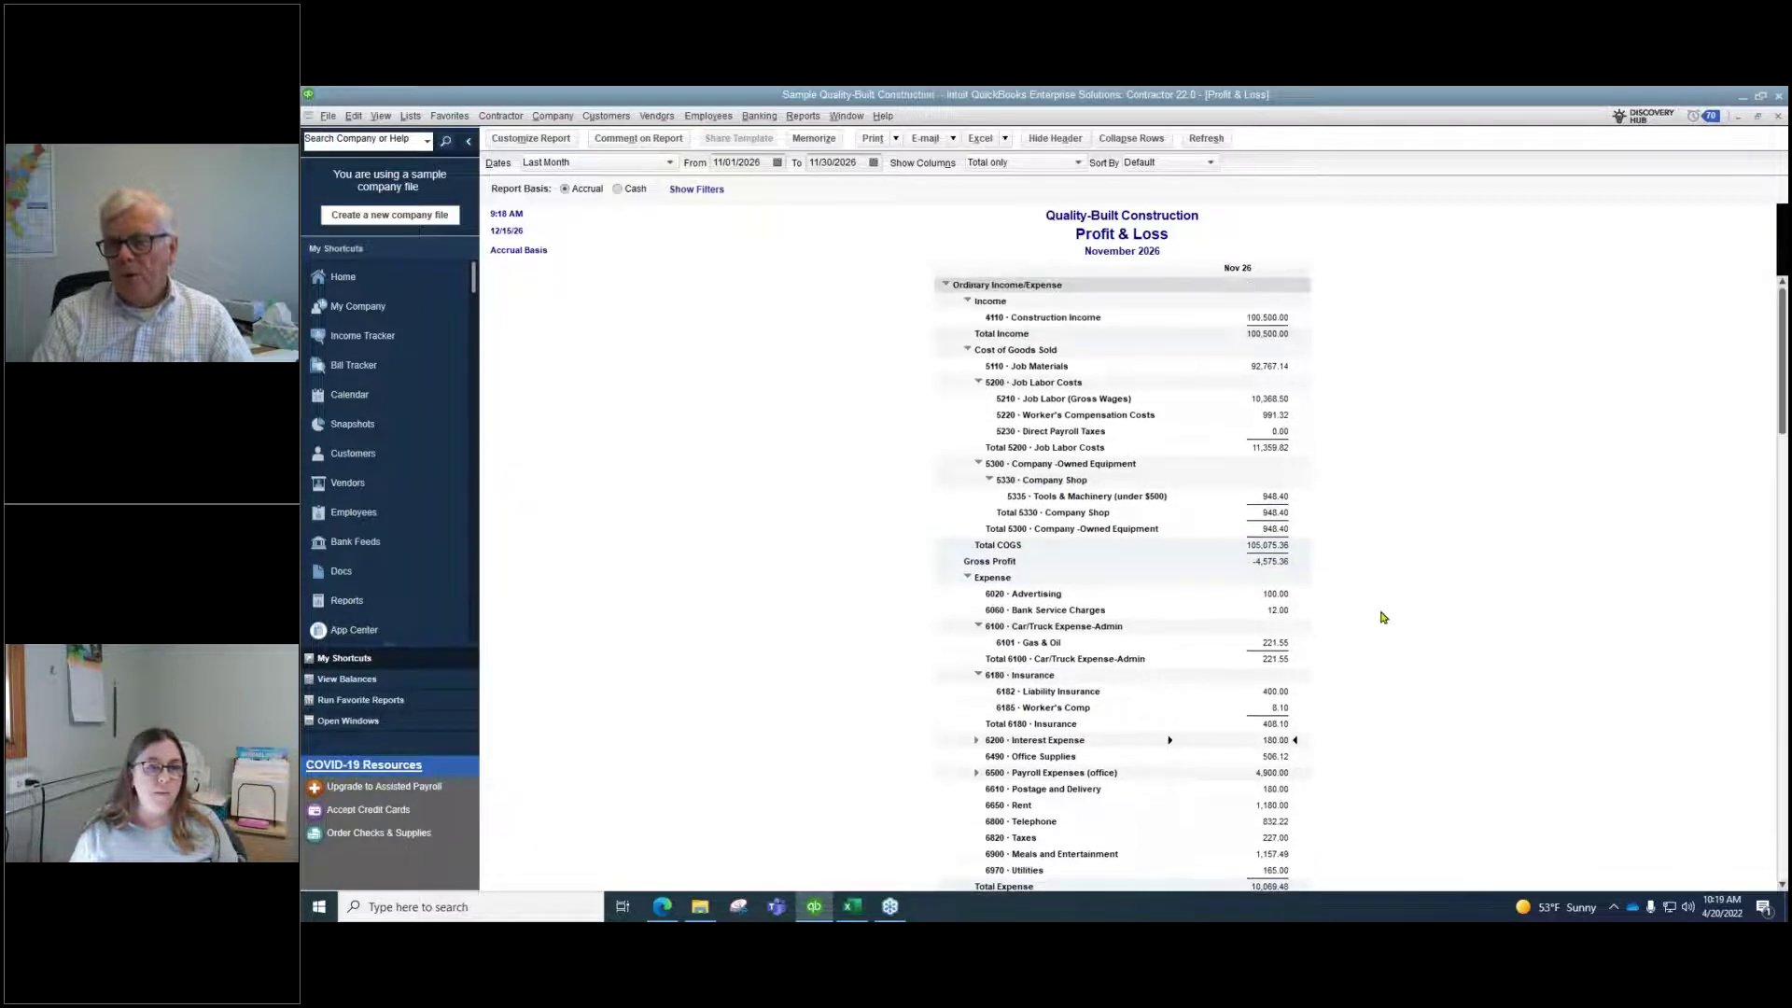
{"action": "left_click", "coordinate": [1131, 138]}
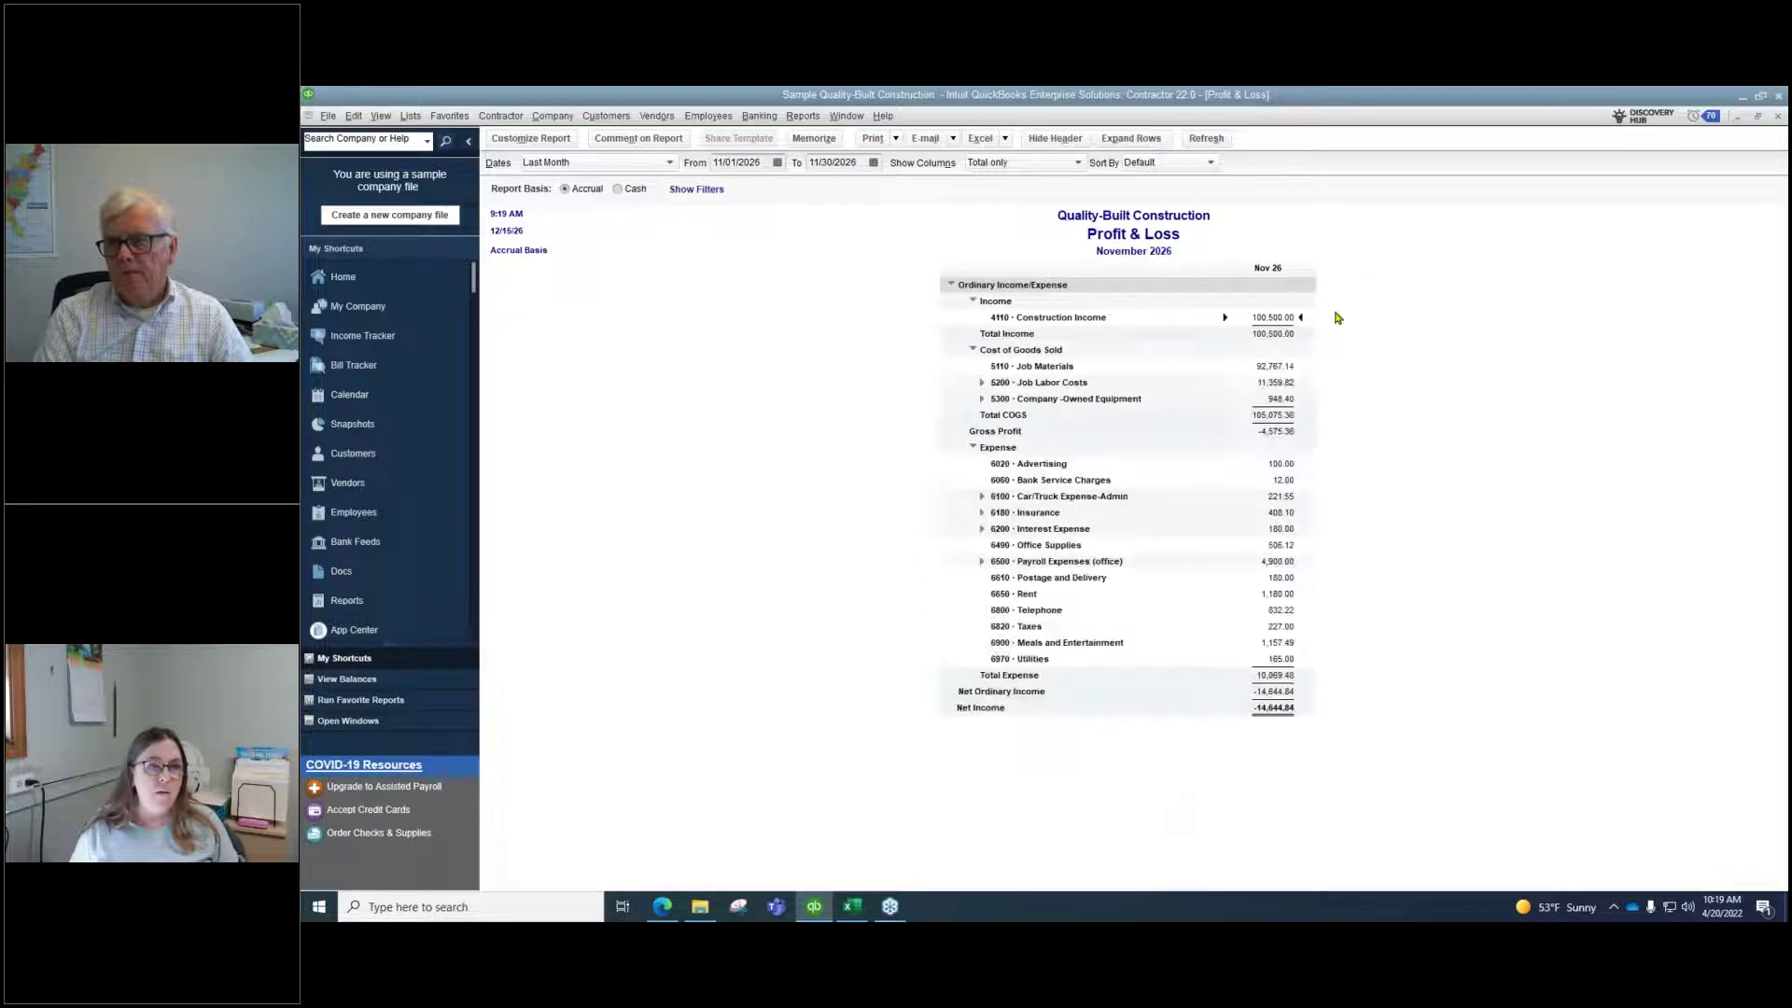
Collapse and re-expand the Ordinary Income/Expense section and the Expense section of the condensed report
{"action": "left_click", "coordinate": [950, 285]}
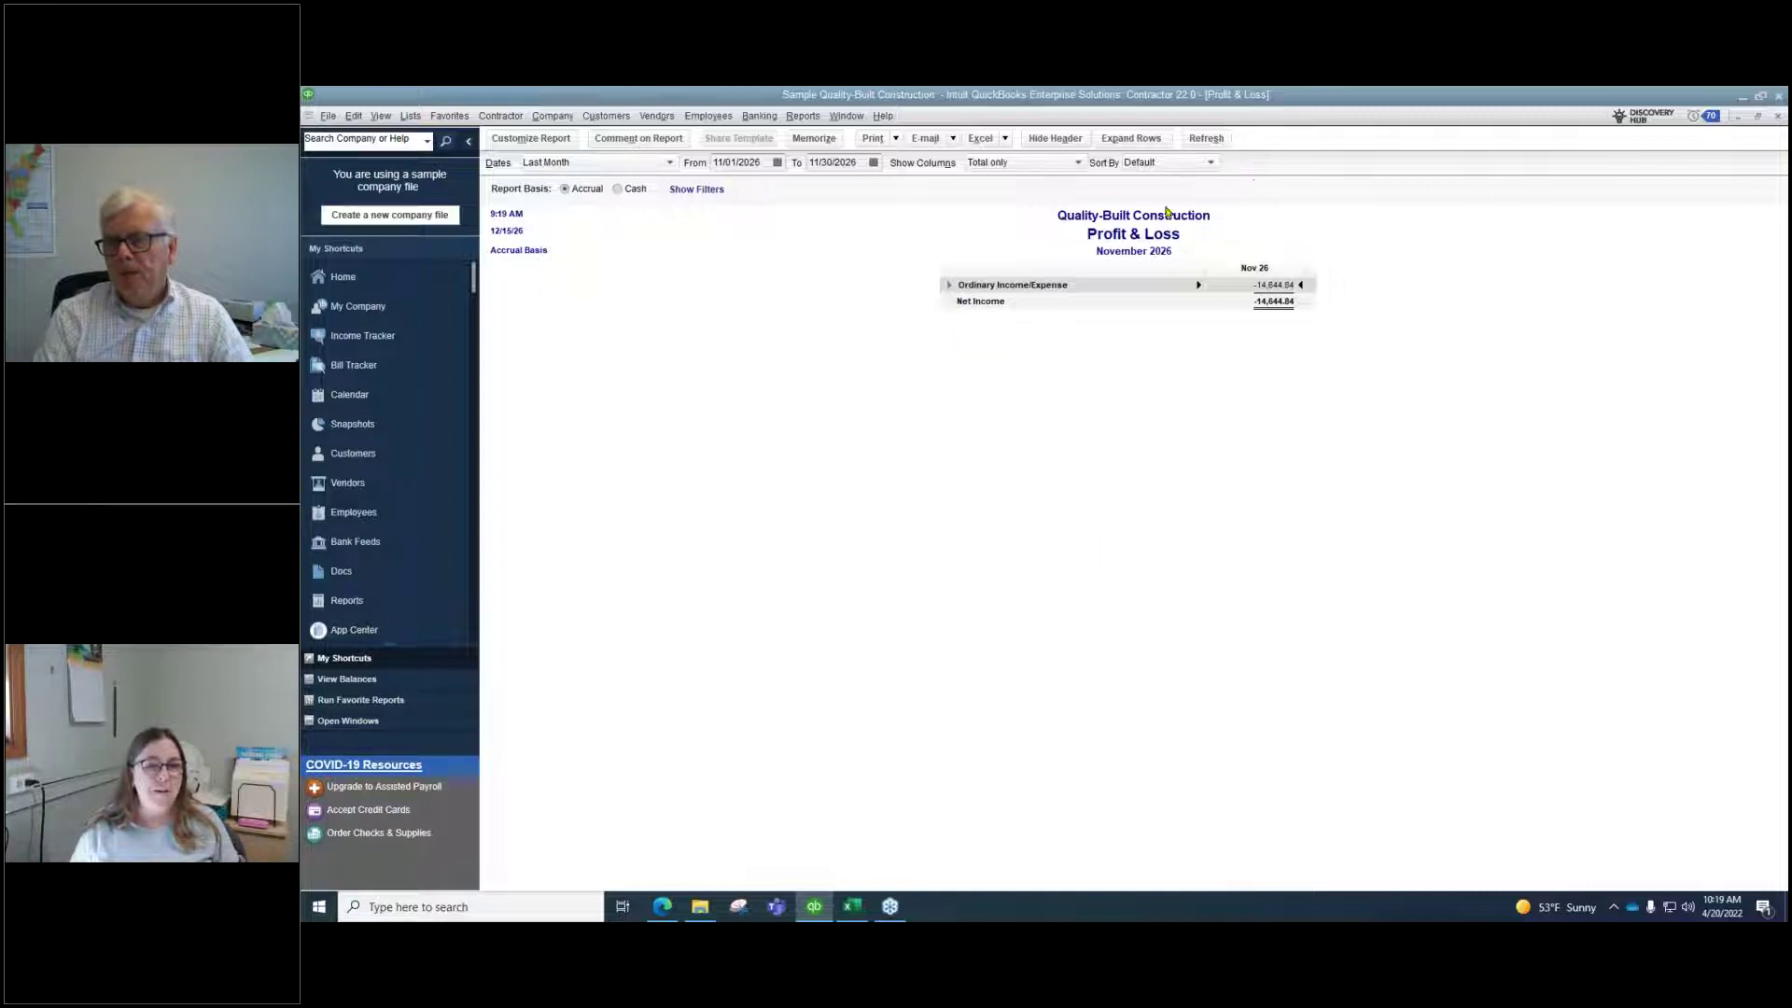
{"action": "left_click", "coordinate": [950, 286]}
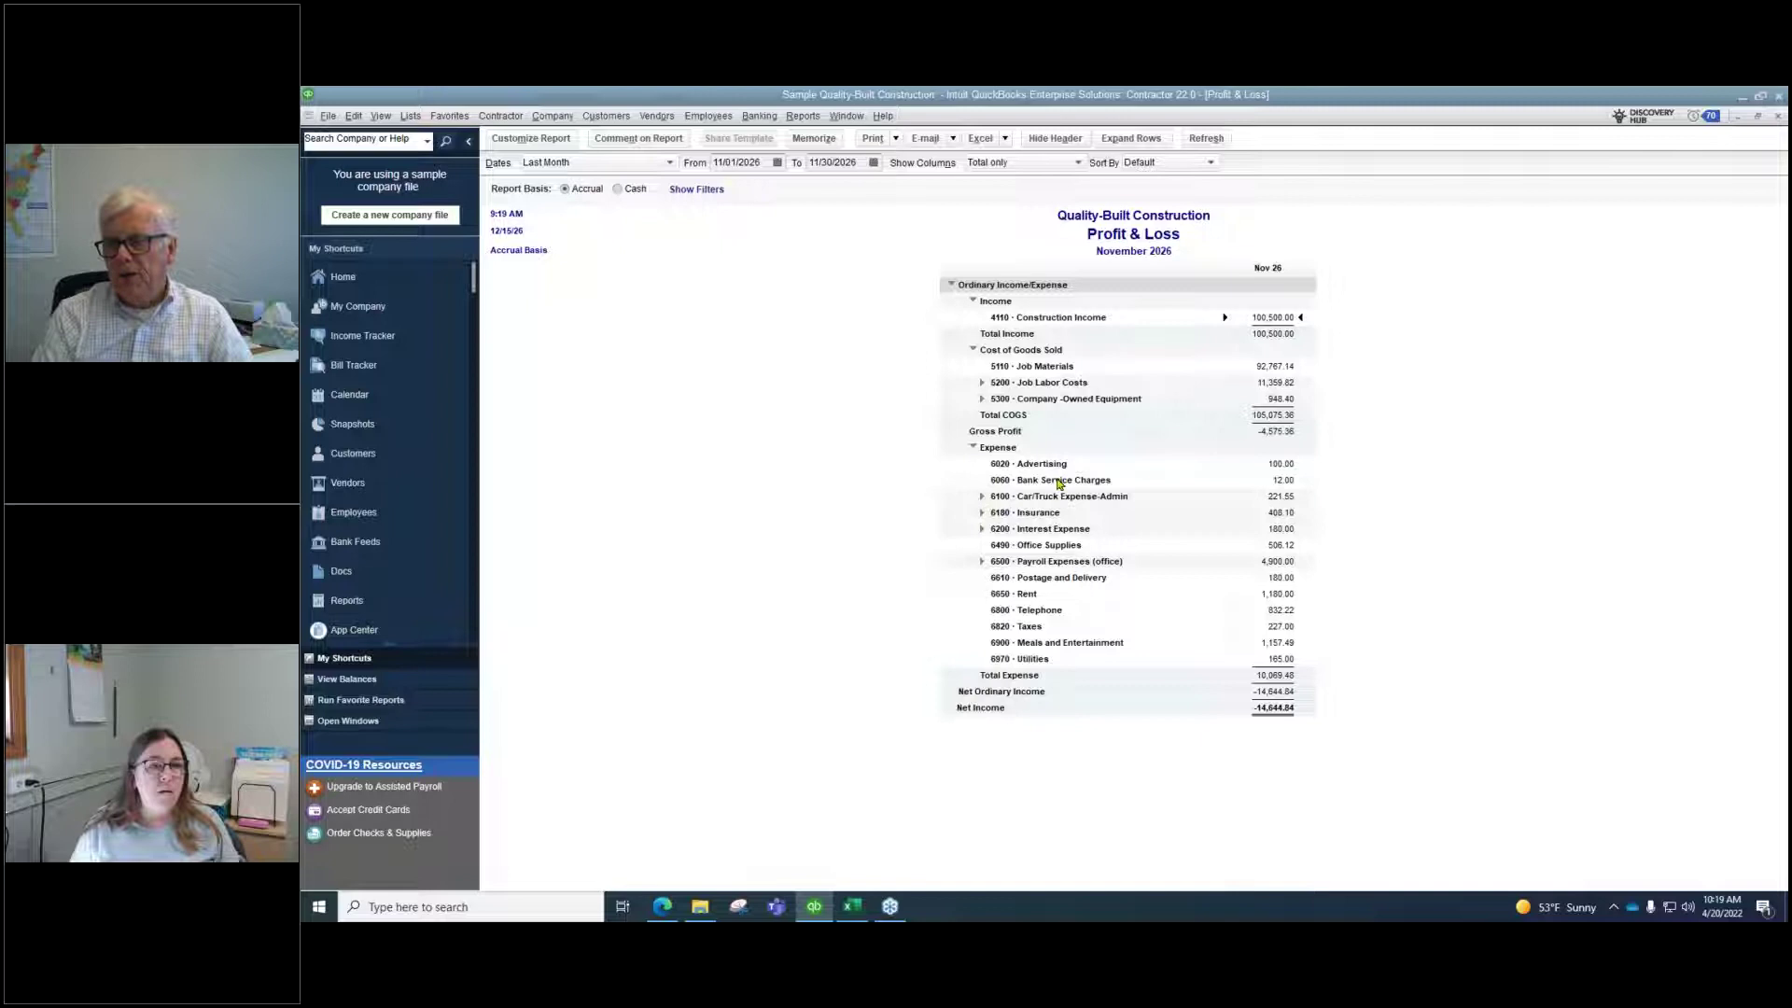
{"action": "left_click", "coordinate": [972, 448]}
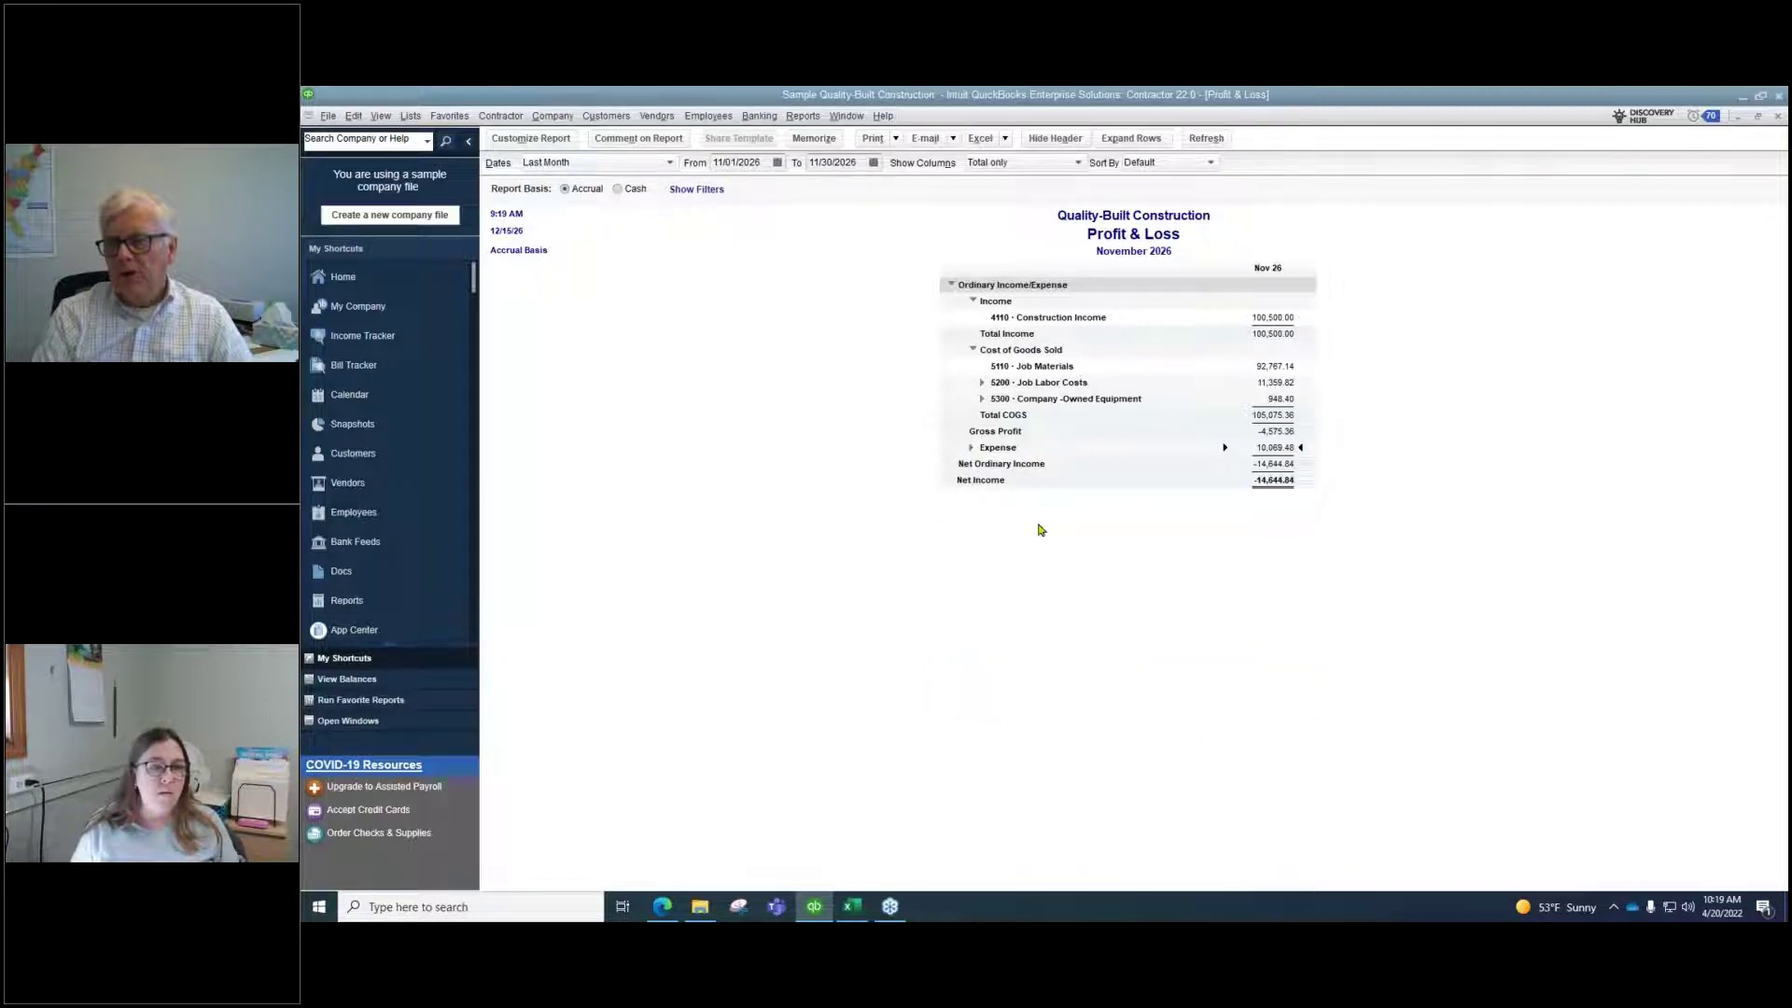
{"action": "left_click", "coordinate": [972, 448]}
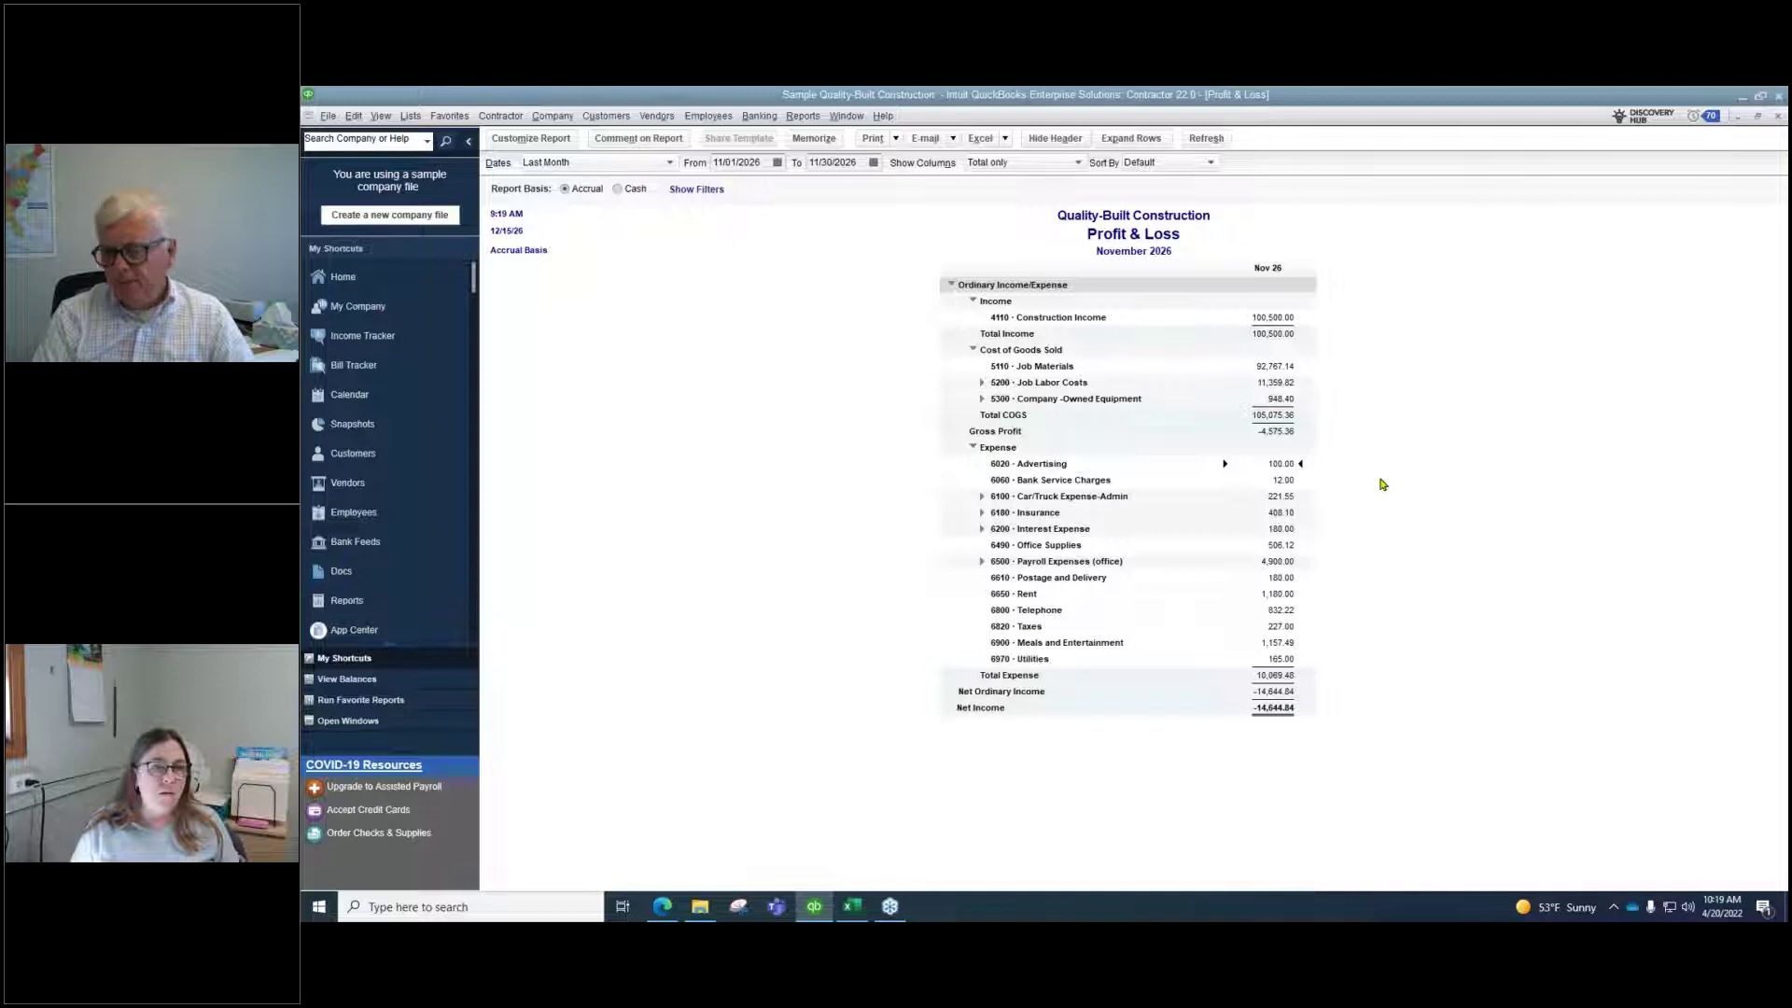
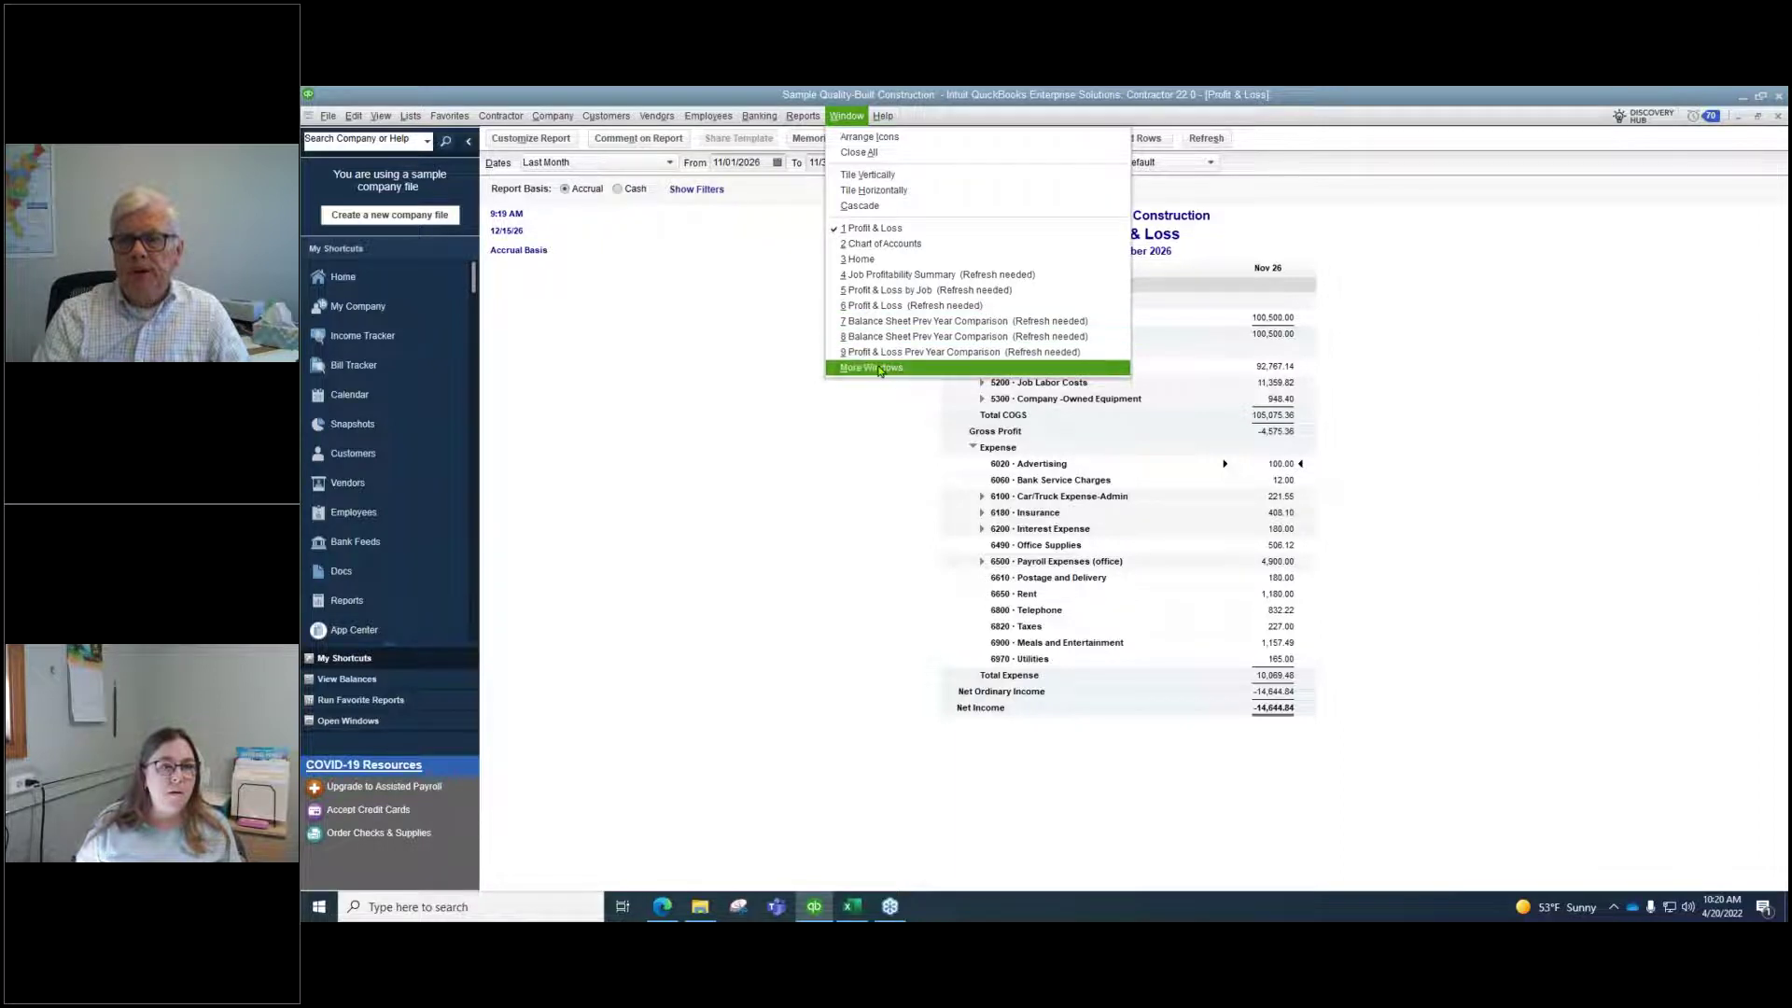
Open the Balance Sheet Standard report and review it from assets down to total liabilities and equity
{"action": "mouse_move", "coordinate": [802, 116]}
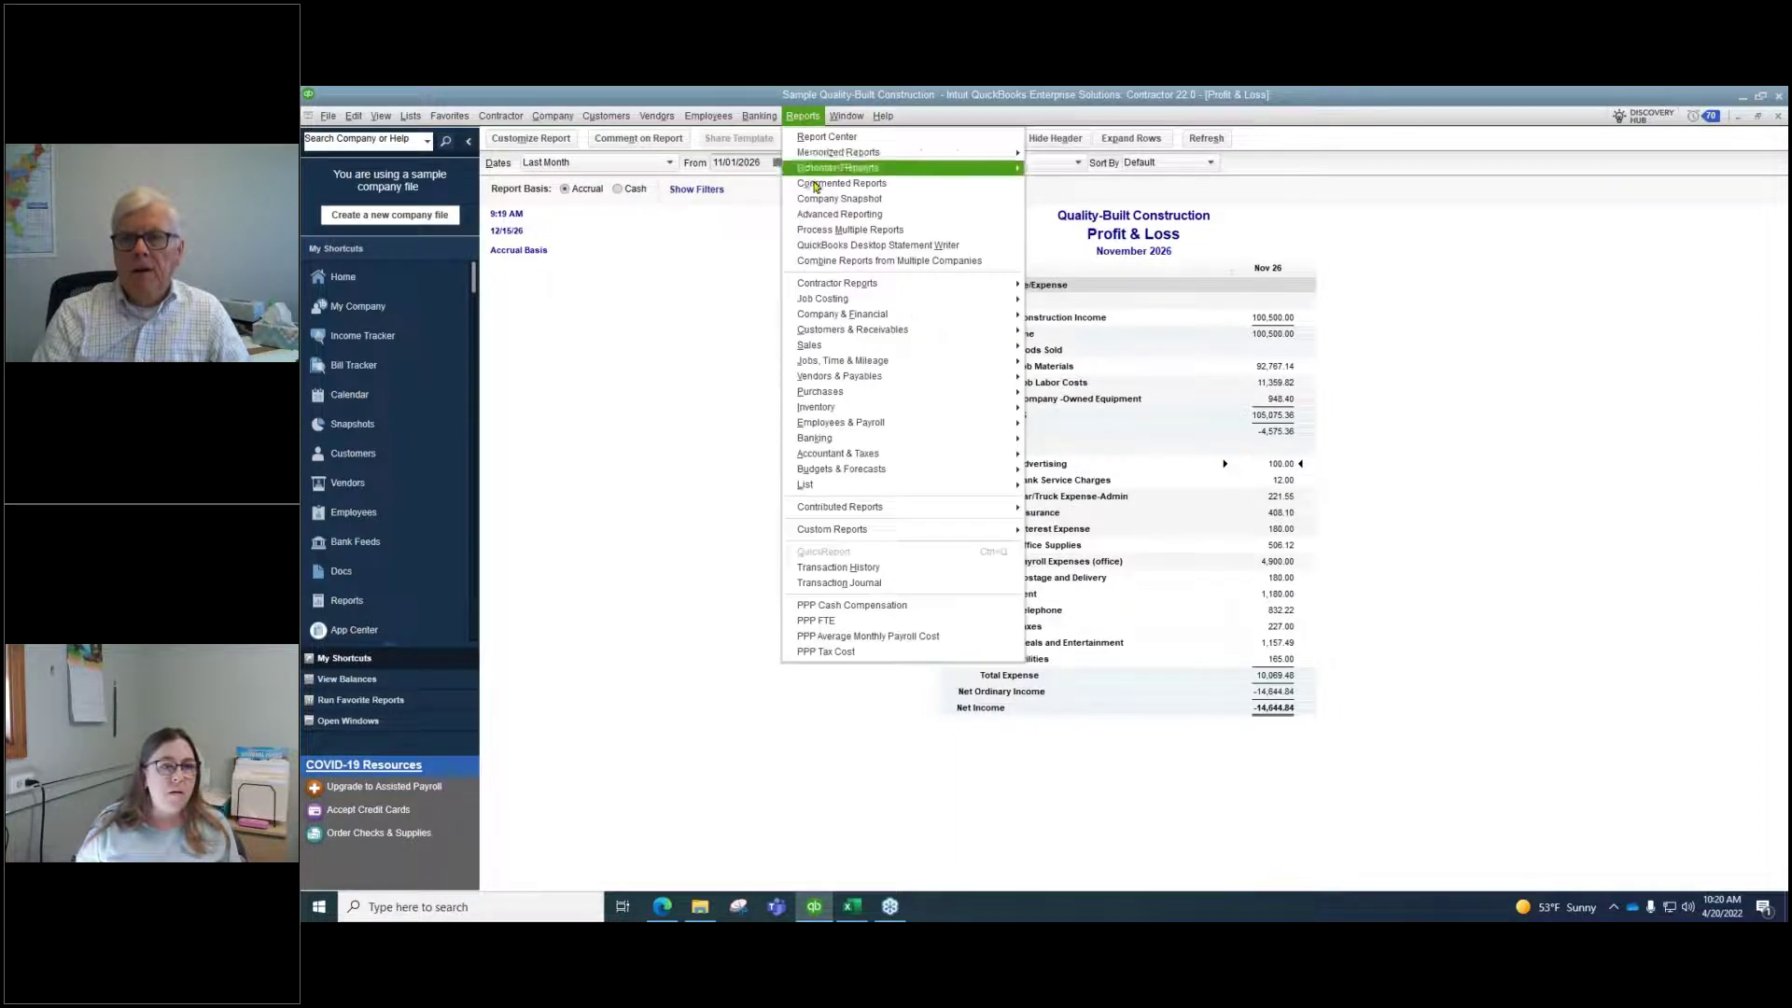
{"action": "mouse_move", "coordinate": [840, 317]}
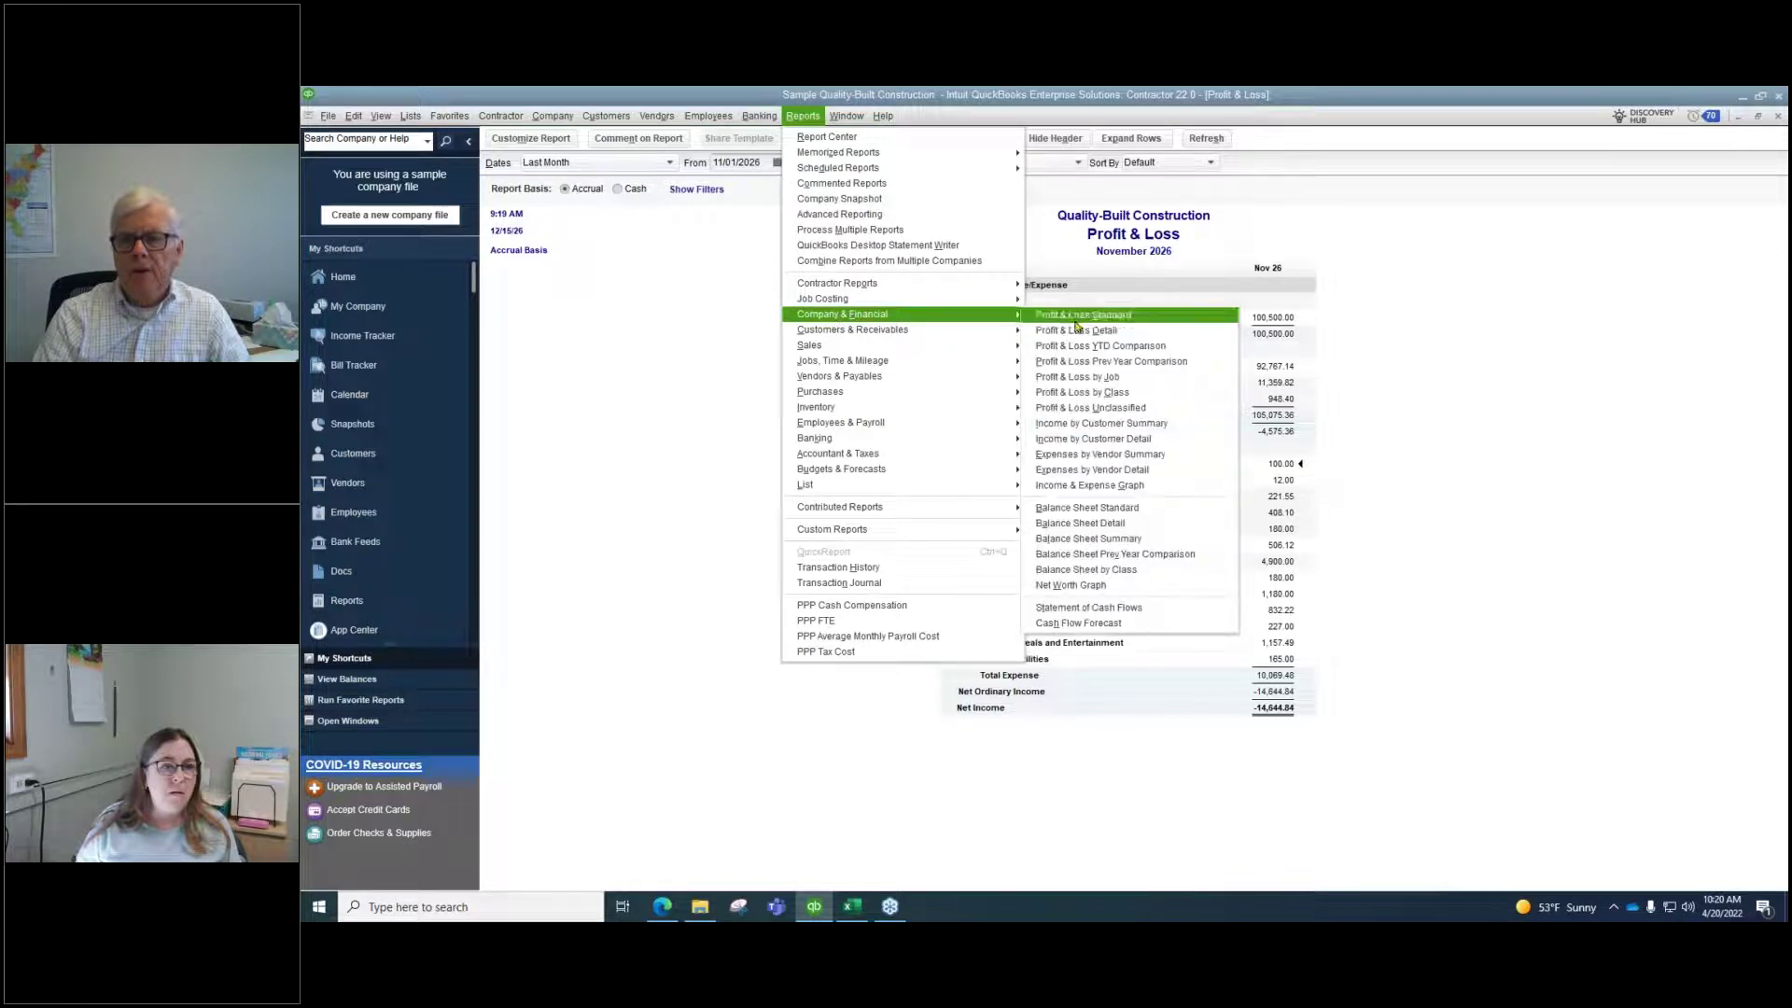
{"action": "left_click", "coordinate": [1096, 509]}
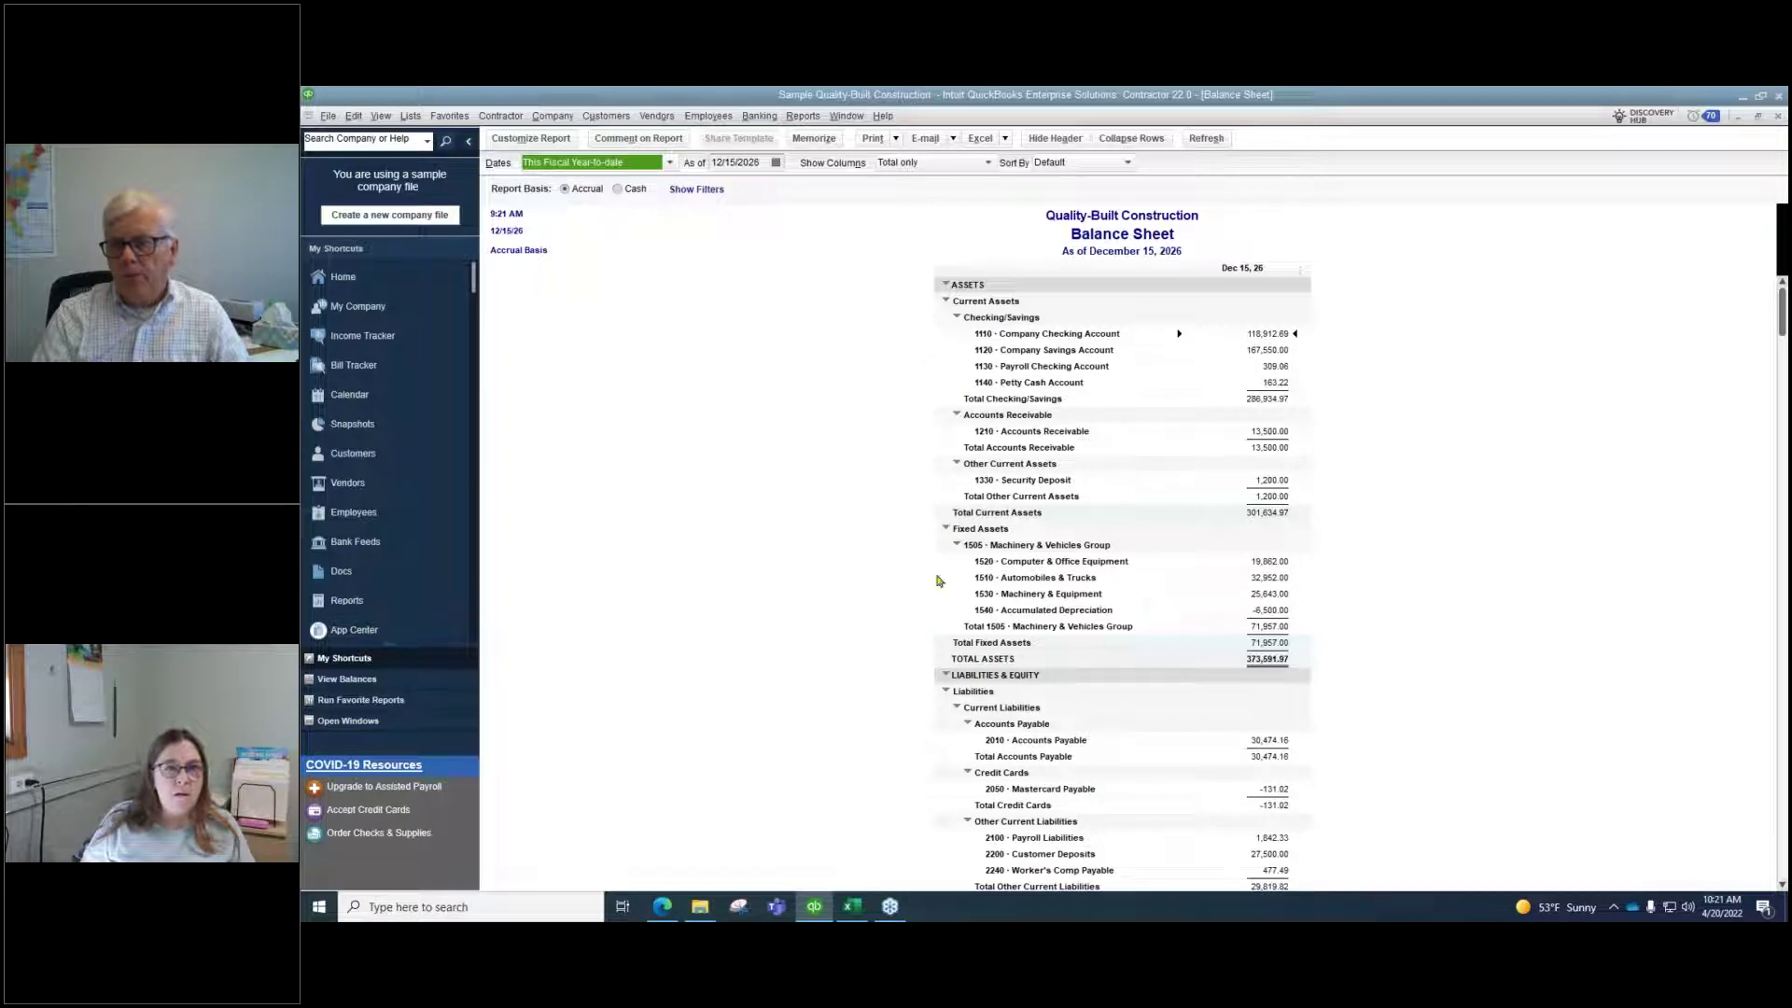
{"action": "scroll", "coordinate": [1405, 596], "scroll_direction": "down", "scroll_amount": 4}
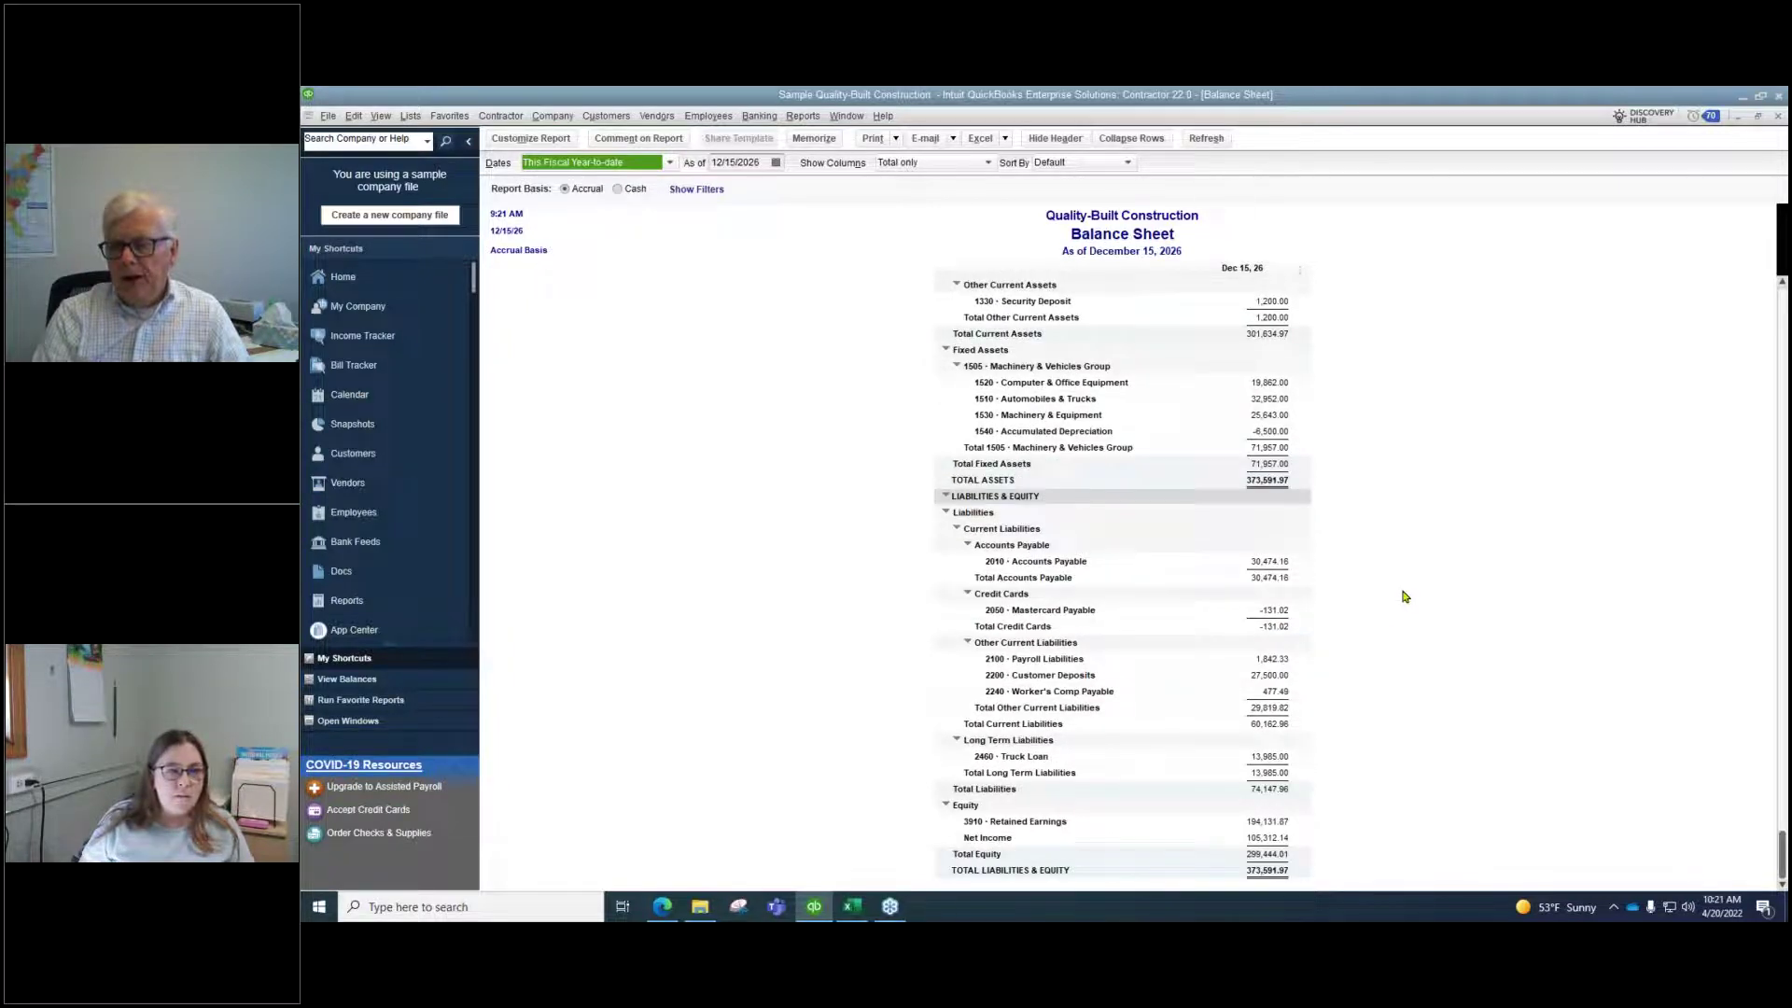
{"action": "scroll", "coordinate": [1405, 595], "scroll_direction": "up", "scroll_amount": 4}
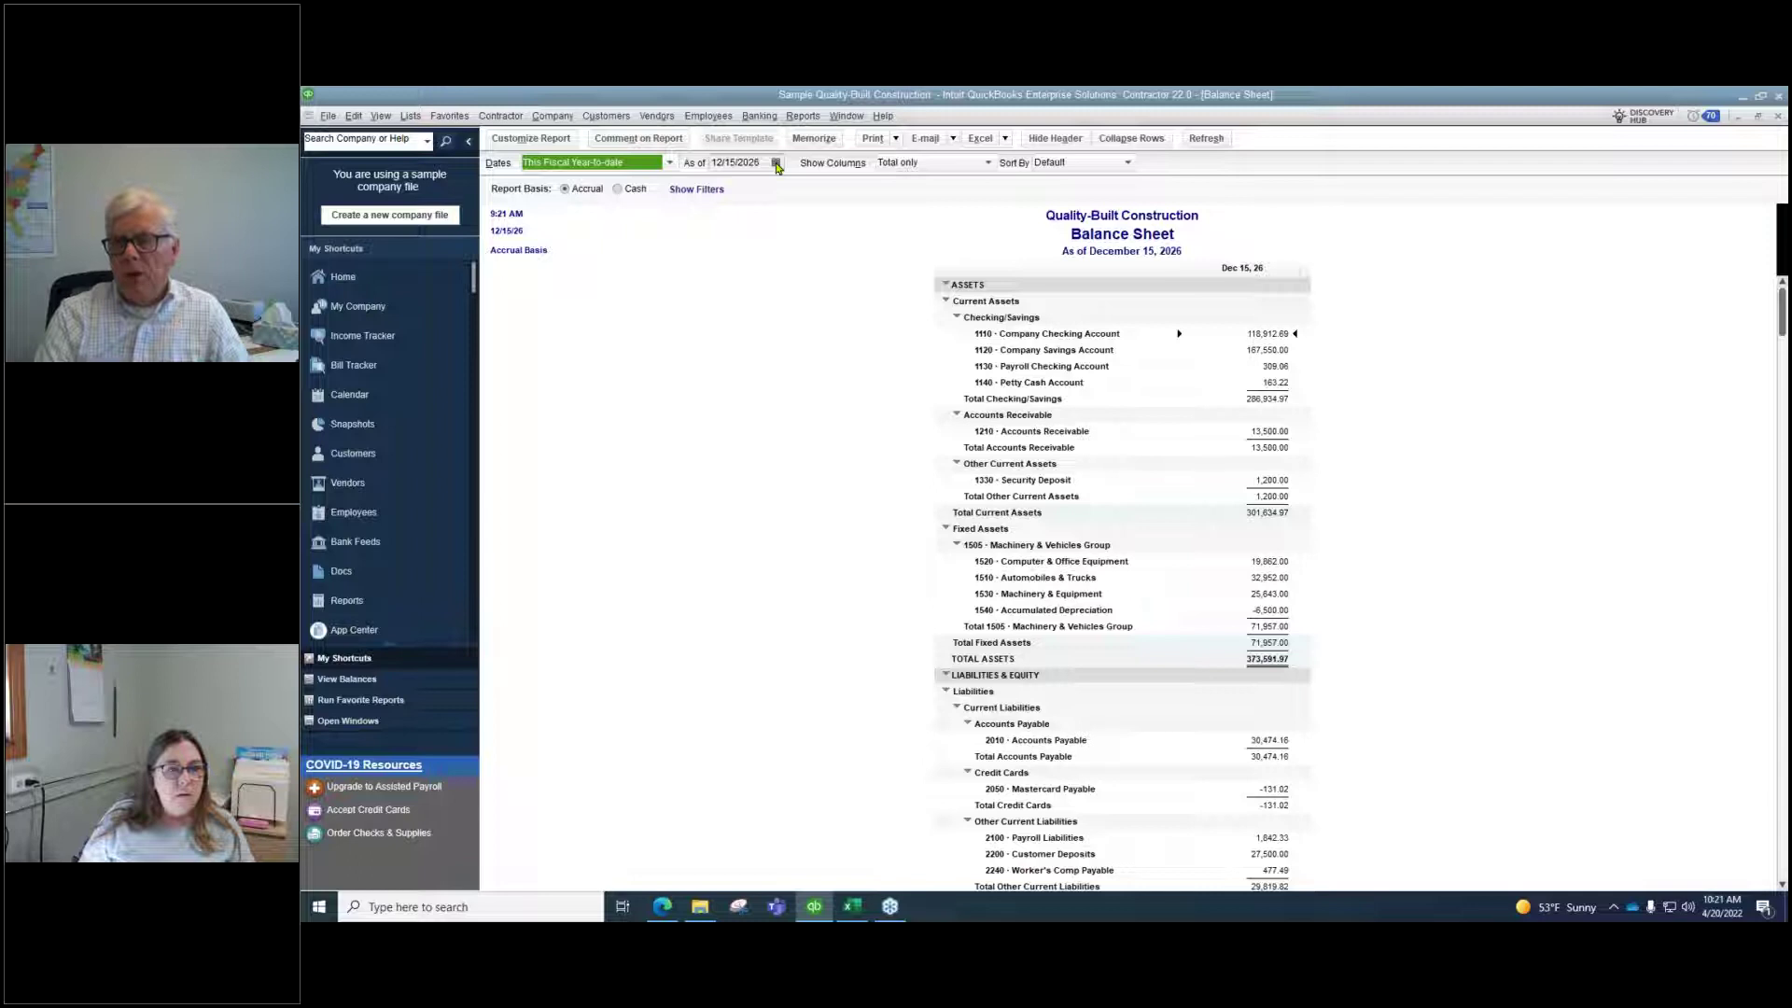
Set the Balance Sheet's as-of date to 11/30/2026 and refresh the report
{"action": "left_click", "coordinate": [775, 163]}
{"action": "left_click", "coordinate": [728, 189]}
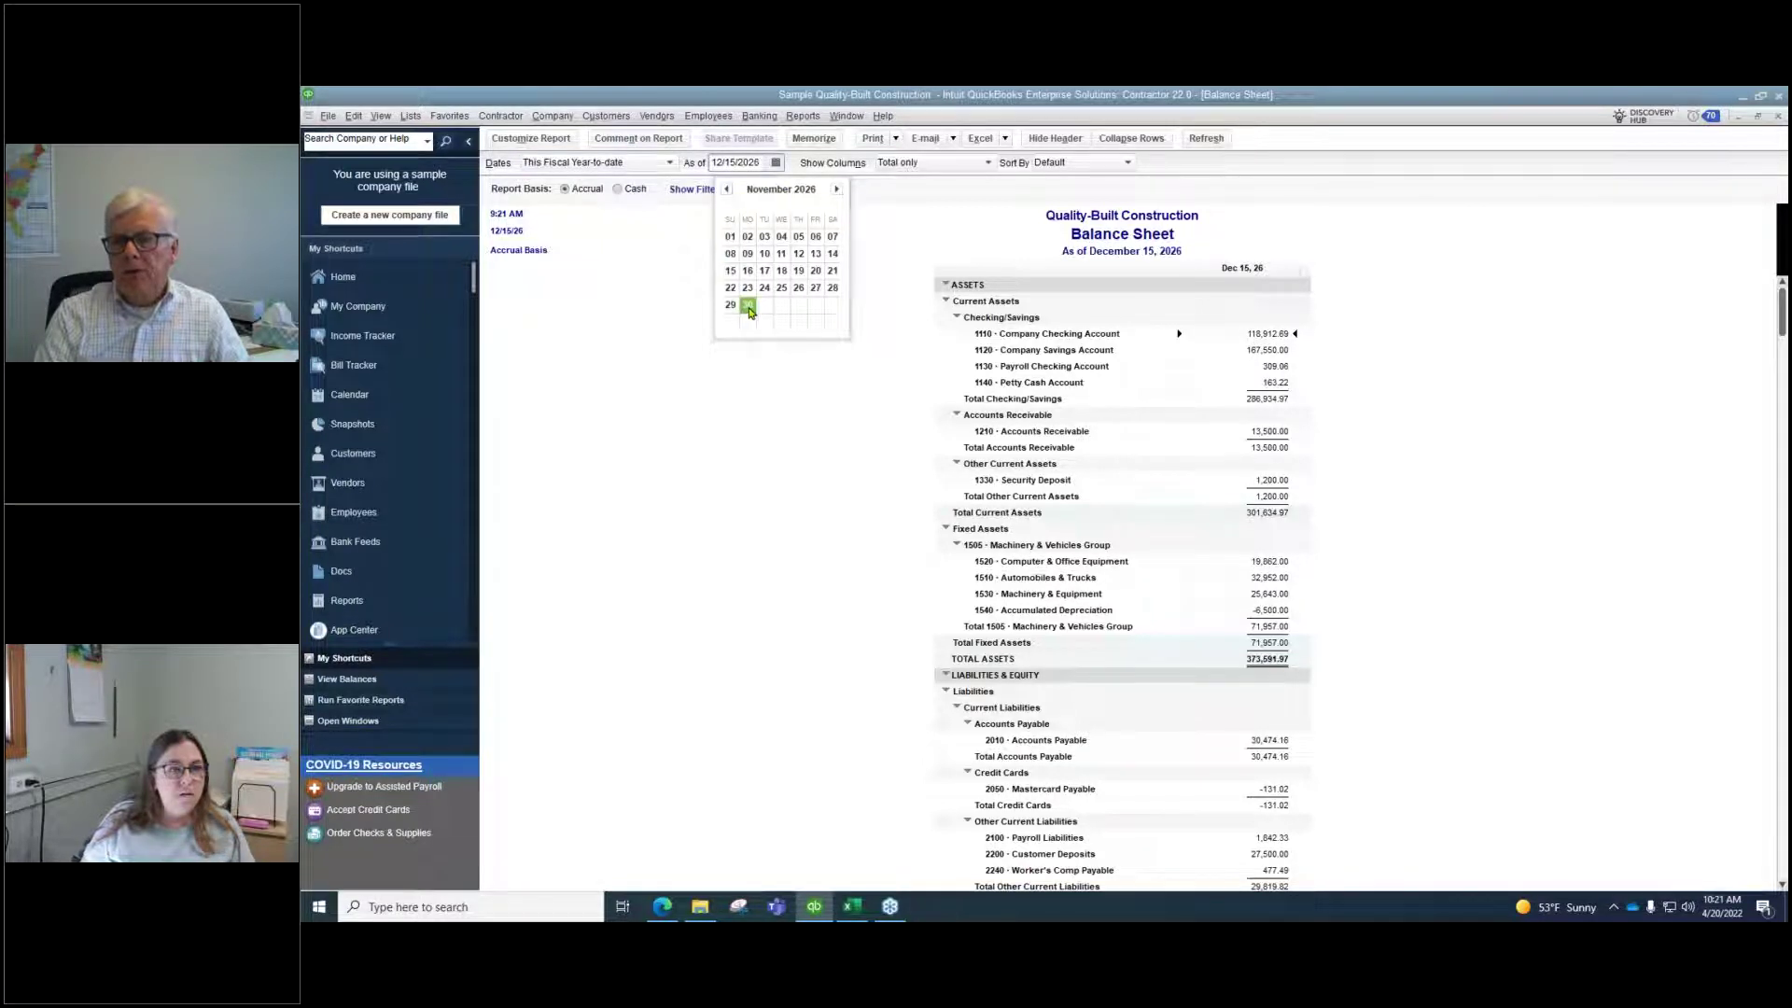
{"action": "left_click", "coordinate": [747, 306]}
{"action": "left_click", "coordinate": [1207, 139]}
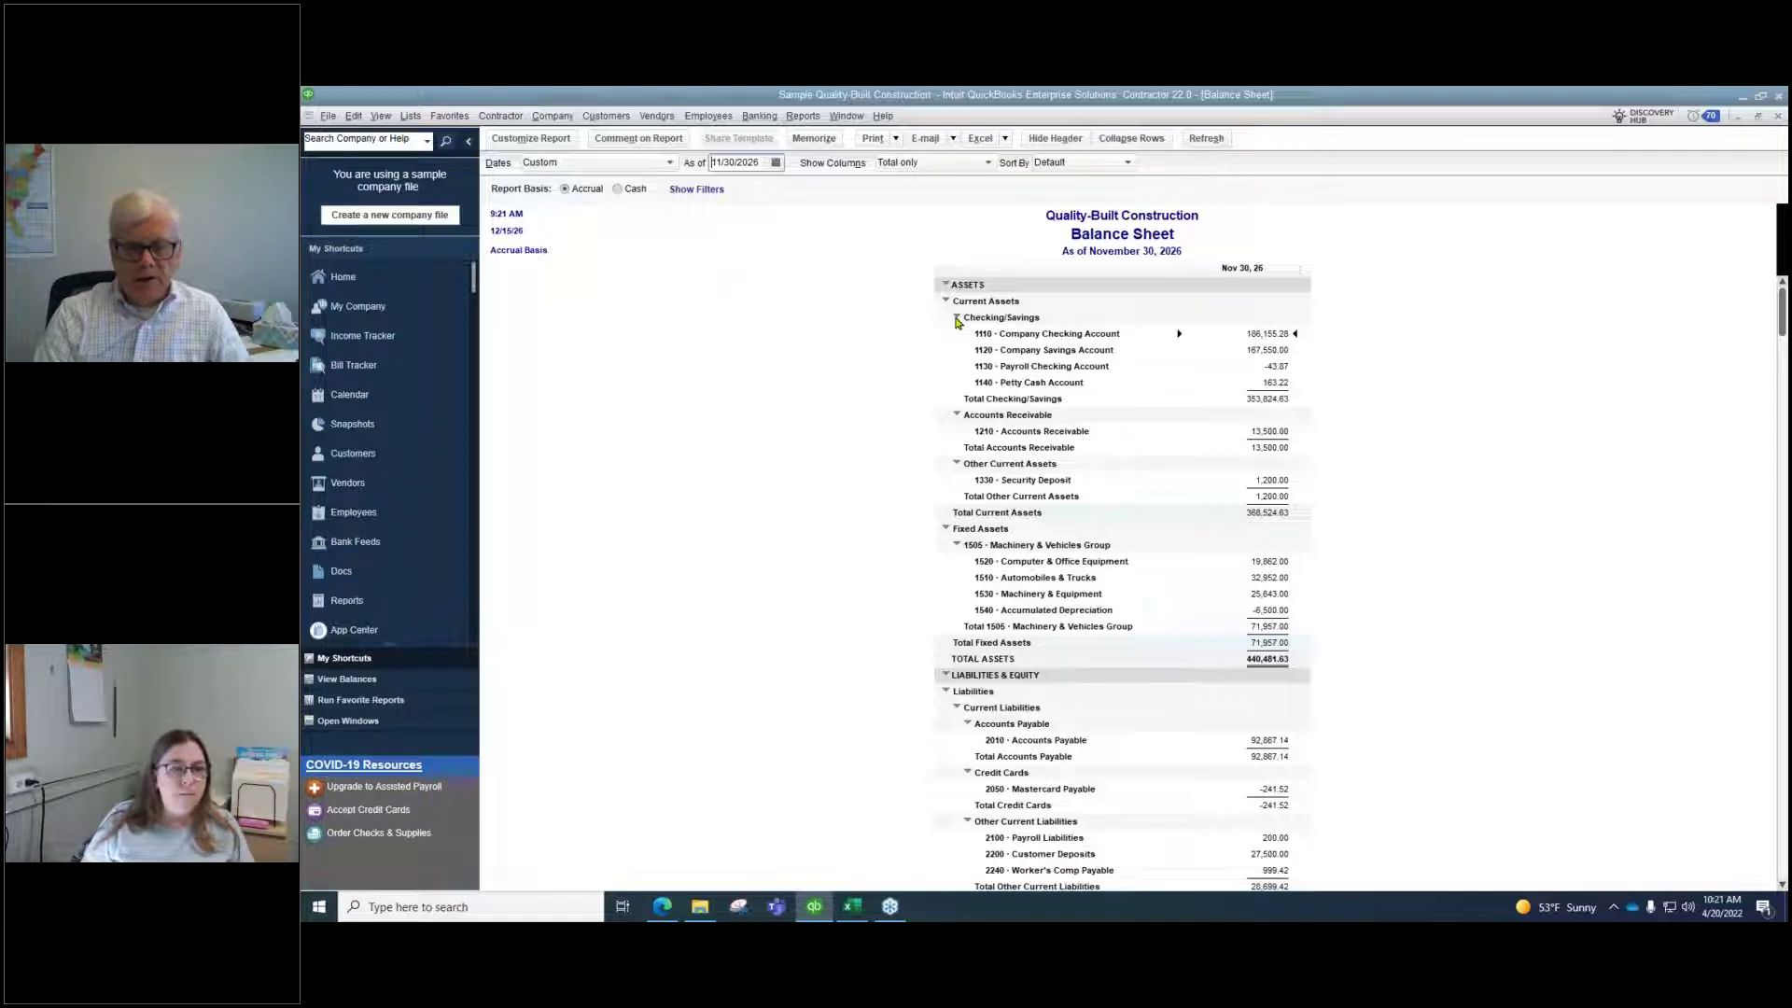
Collapse the Checking/Savings, Accounts Receivable, Other Current Assets, Fixed Assets, Liabilities and Equity groups of the Balance Sheet
{"action": "left_click", "coordinate": [956, 319]}
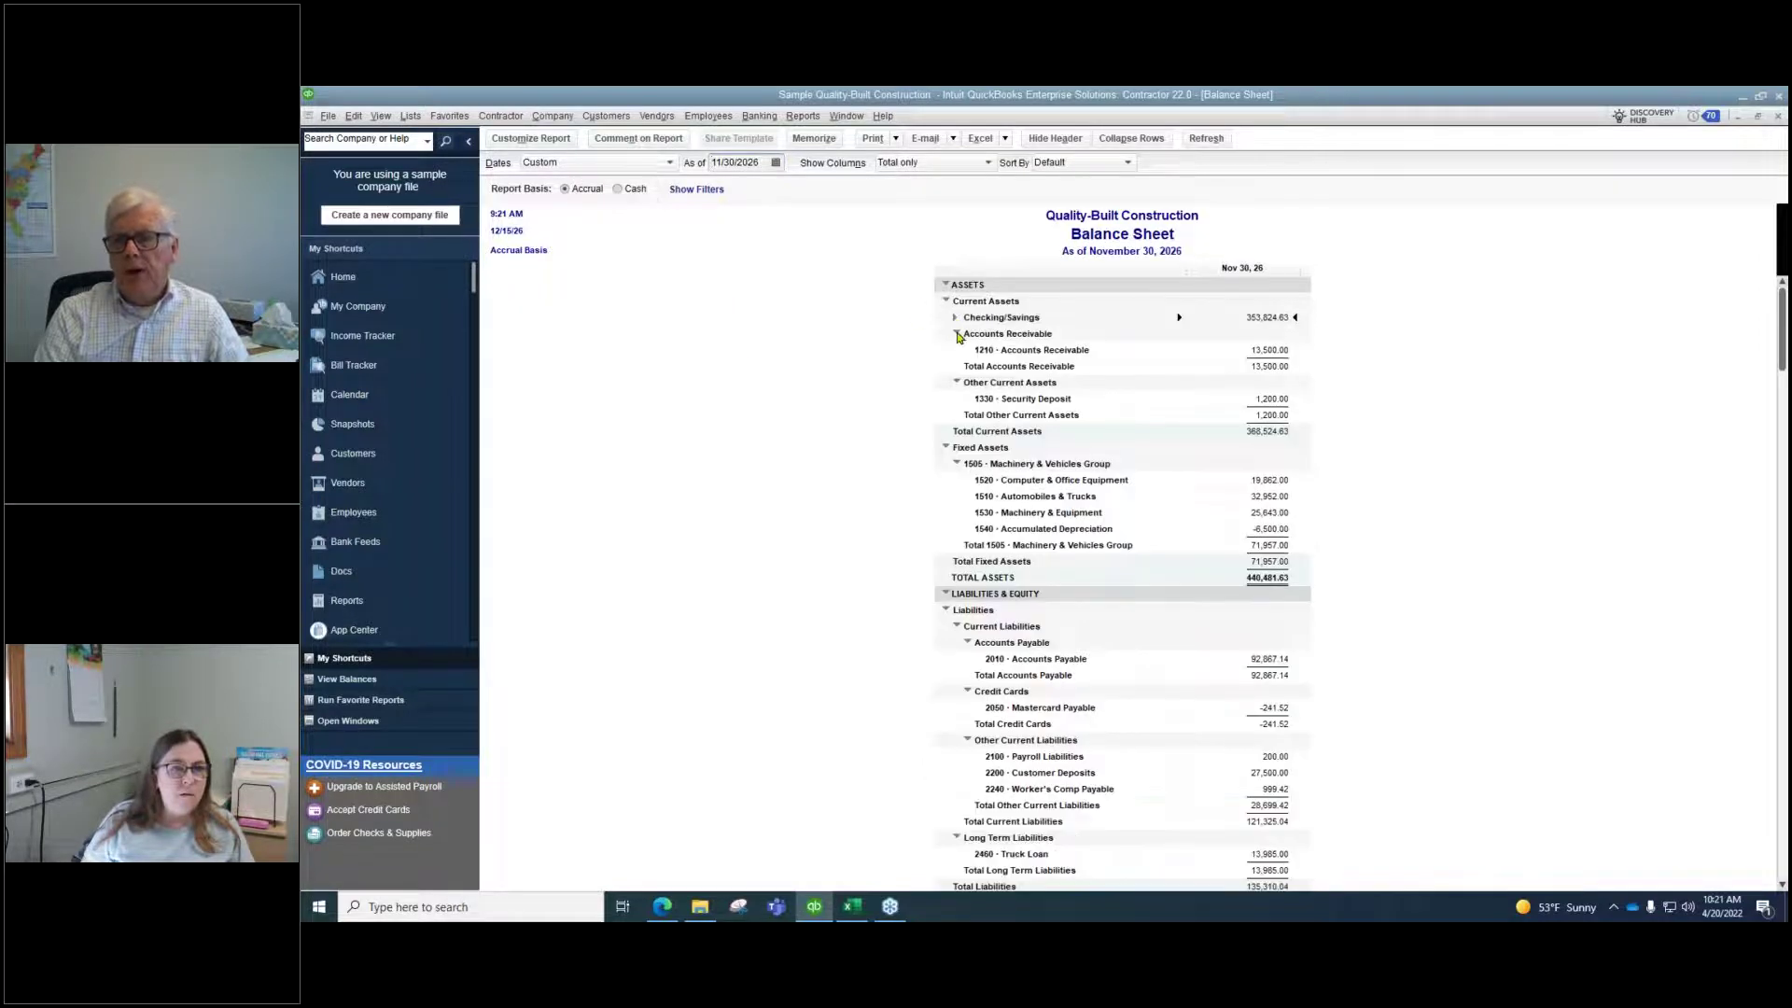
{"action": "left_click", "coordinate": [958, 334]}
{"action": "left_click", "coordinate": [957, 351]}
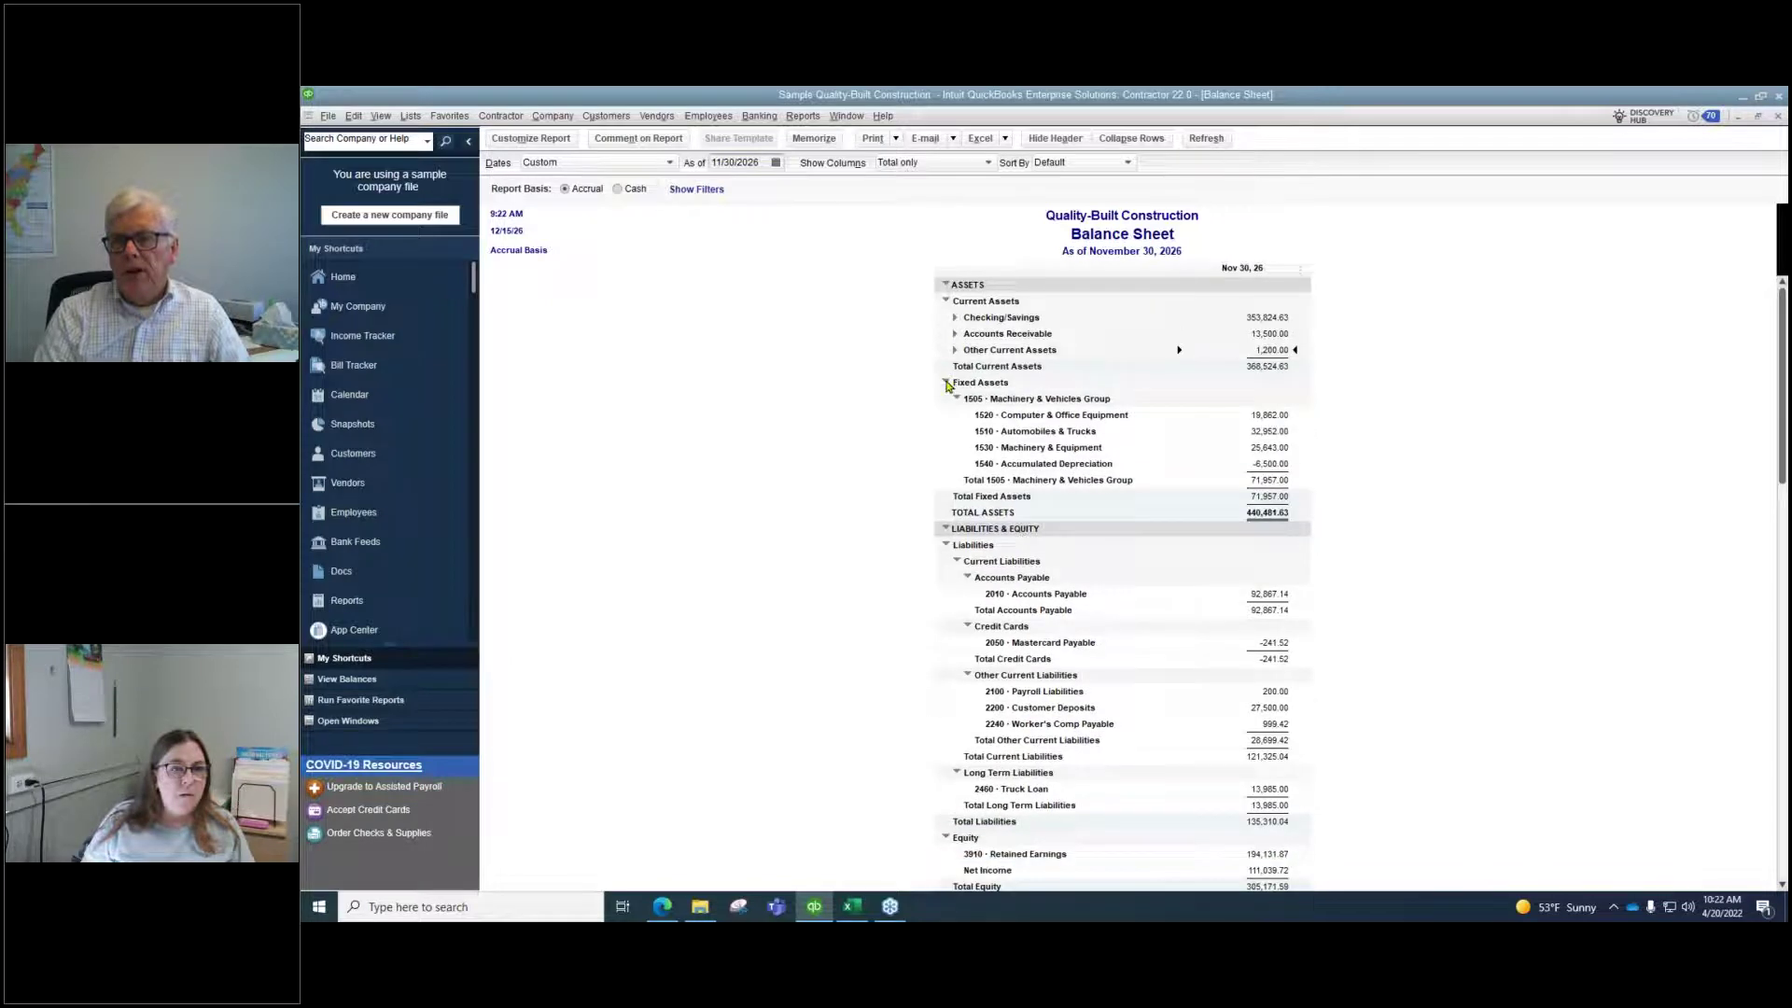
{"action": "left_click", "coordinate": [946, 384]}
{"action": "left_click", "coordinate": [951, 431]}
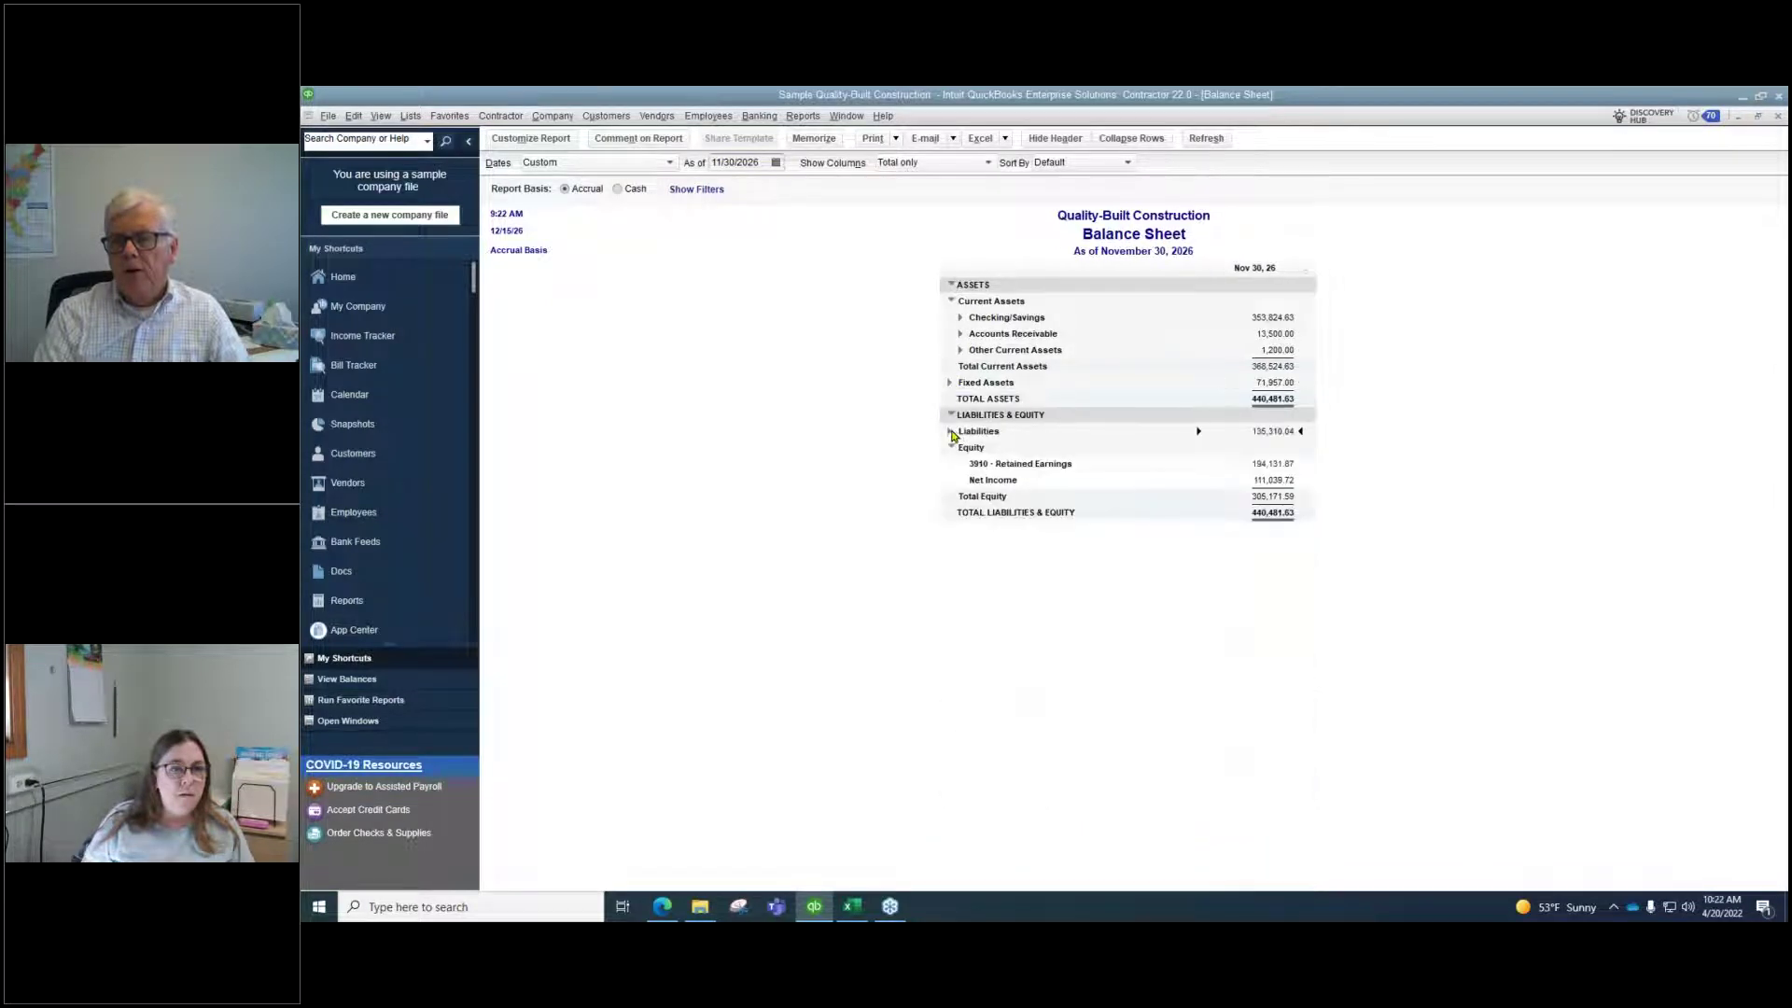
{"action": "left_click", "coordinate": [952, 448]}
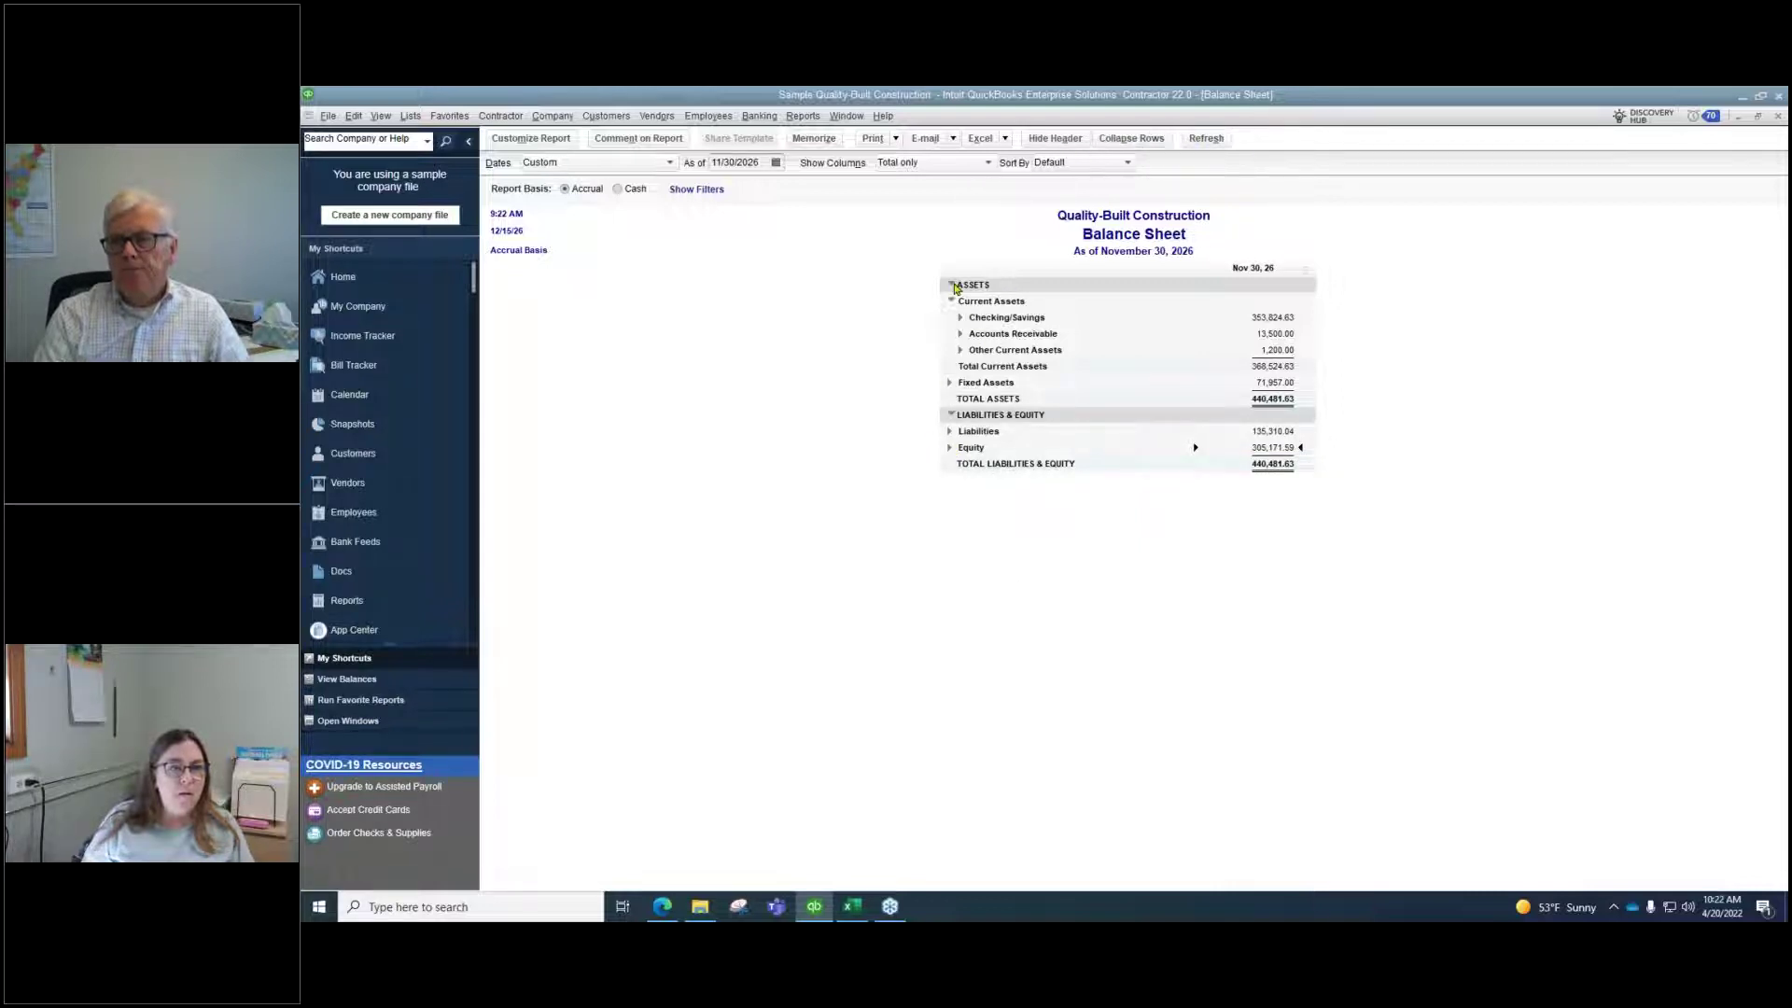
Collapse the whole ASSETS section, and collapse and re-expand the LIABILITIES & EQUITY section
{"action": "left_click", "coordinate": [952, 285]}
{"action": "left_click", "coordinate": [950, 301]}
{"action": "left_click", "coordinate": [950, 301]}
{"action": "left_click", "coordinate": [951, 301]}
{"action": "left_click", "coordinate": [950, 303]}
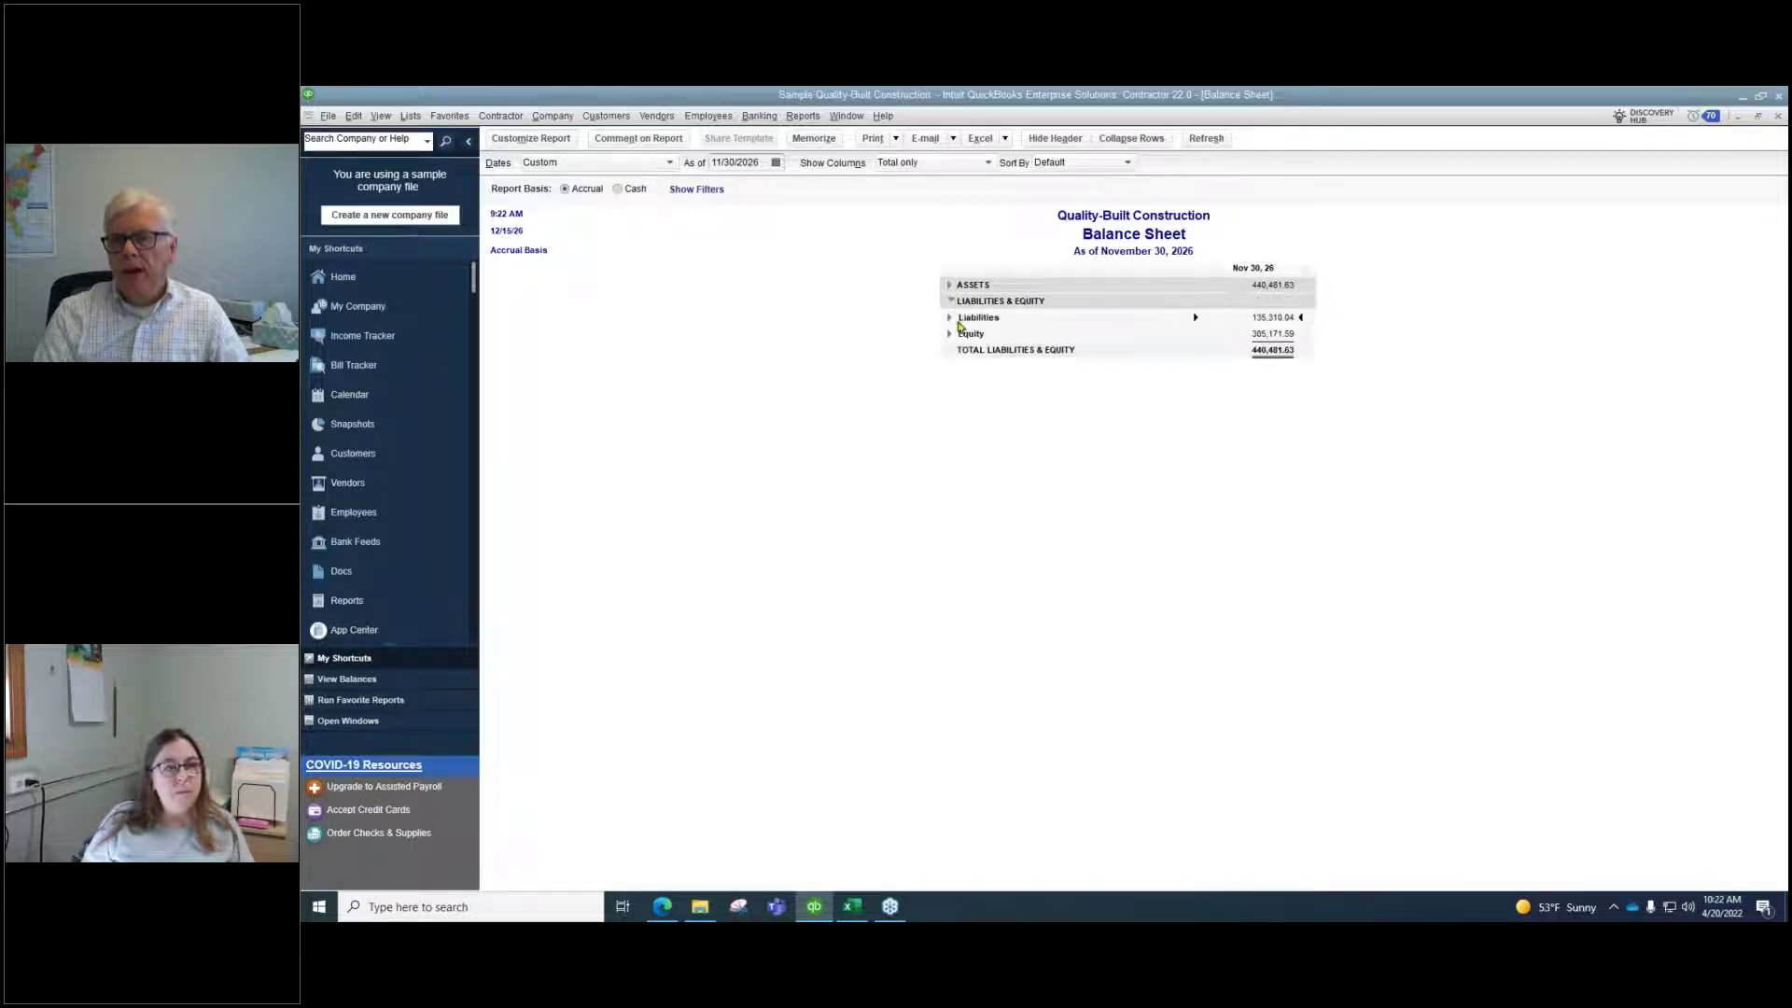
Expand the Liabilities group, the ASSETS section and the Fixed Assets group of the condensed Balance Sheet
{"action": "left_click", "coordinate": [950, 318]}
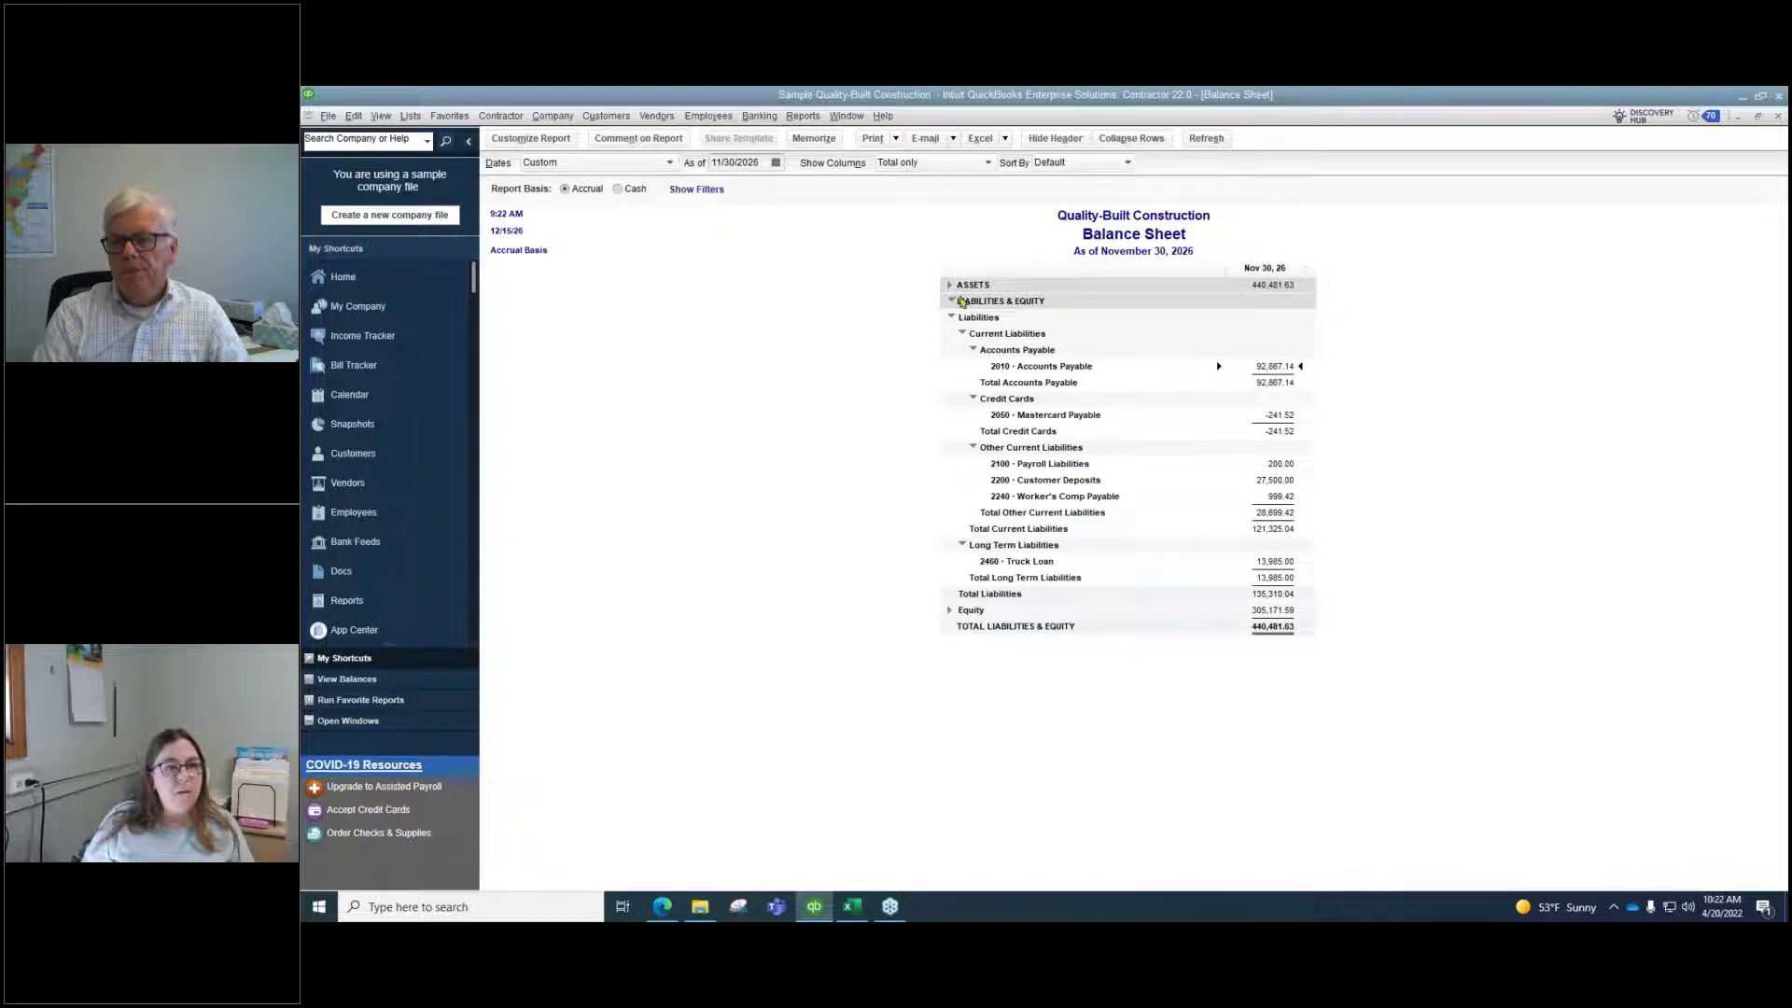
{"action": "left_click", "coordinate": [950, 285]}
{"action": "left_click", "coordinate": [952, 301]}
{"action": "left_click", "coordinate": [952, 301]}
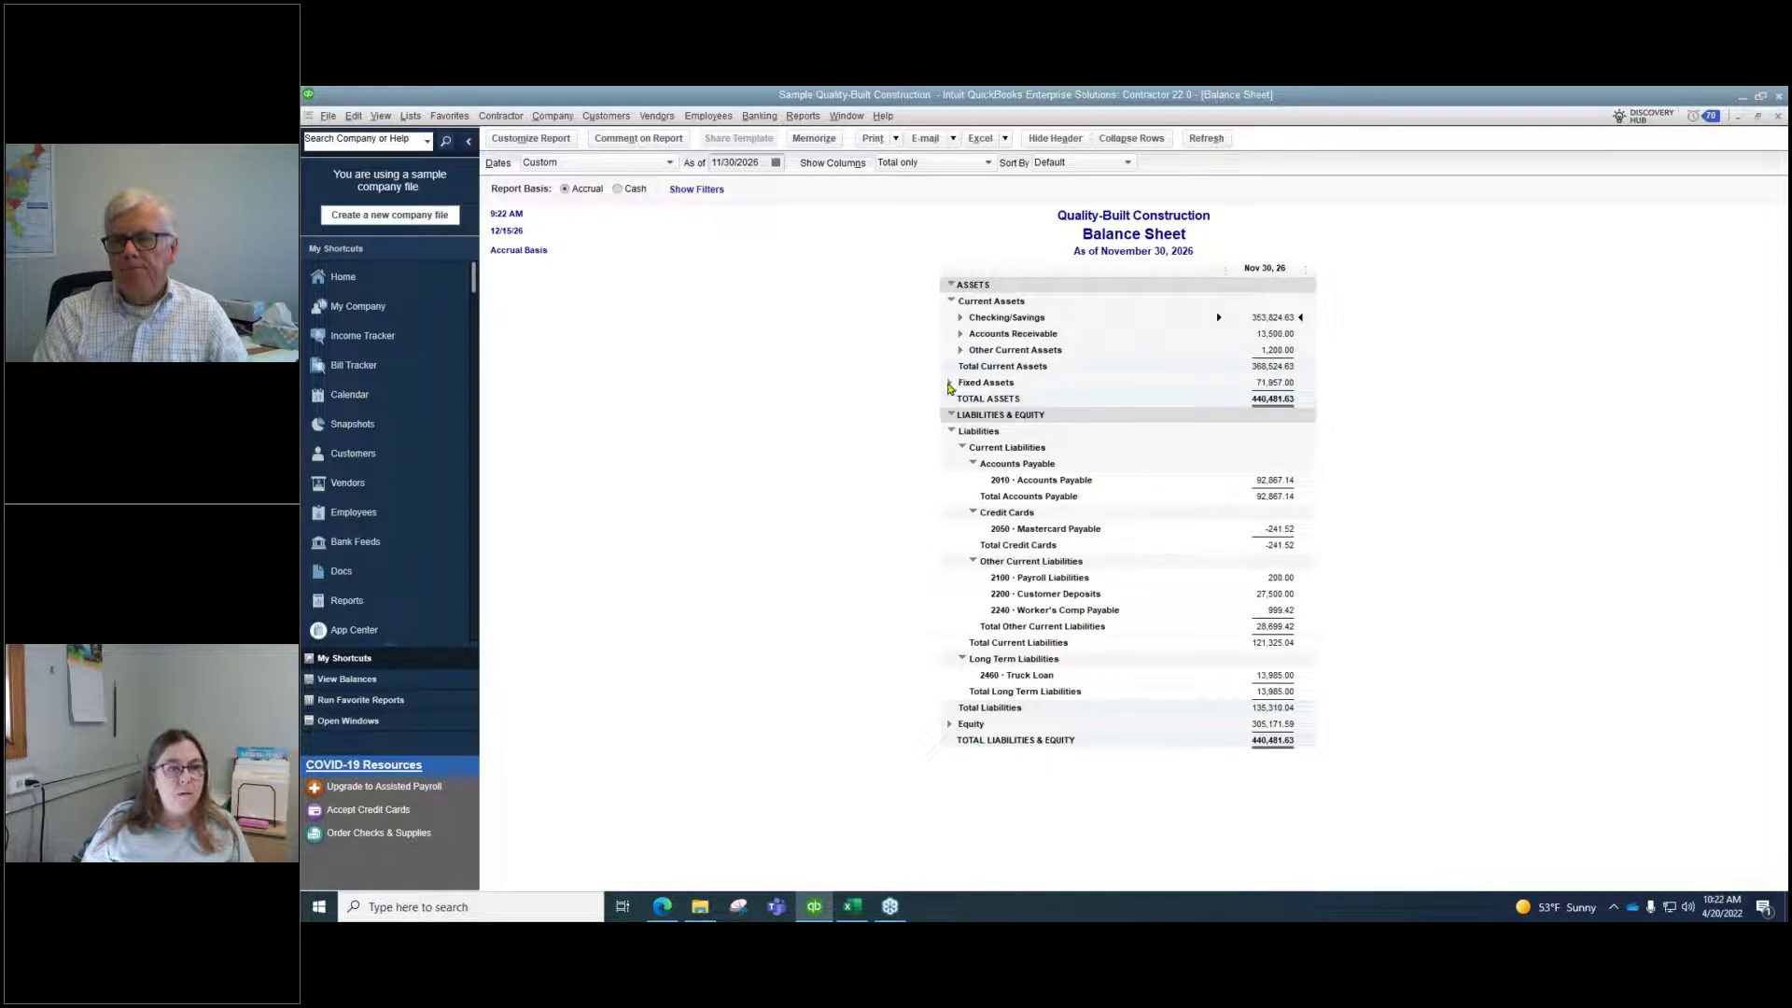
{"action": "left_click", "coordinate": [950, 383]}
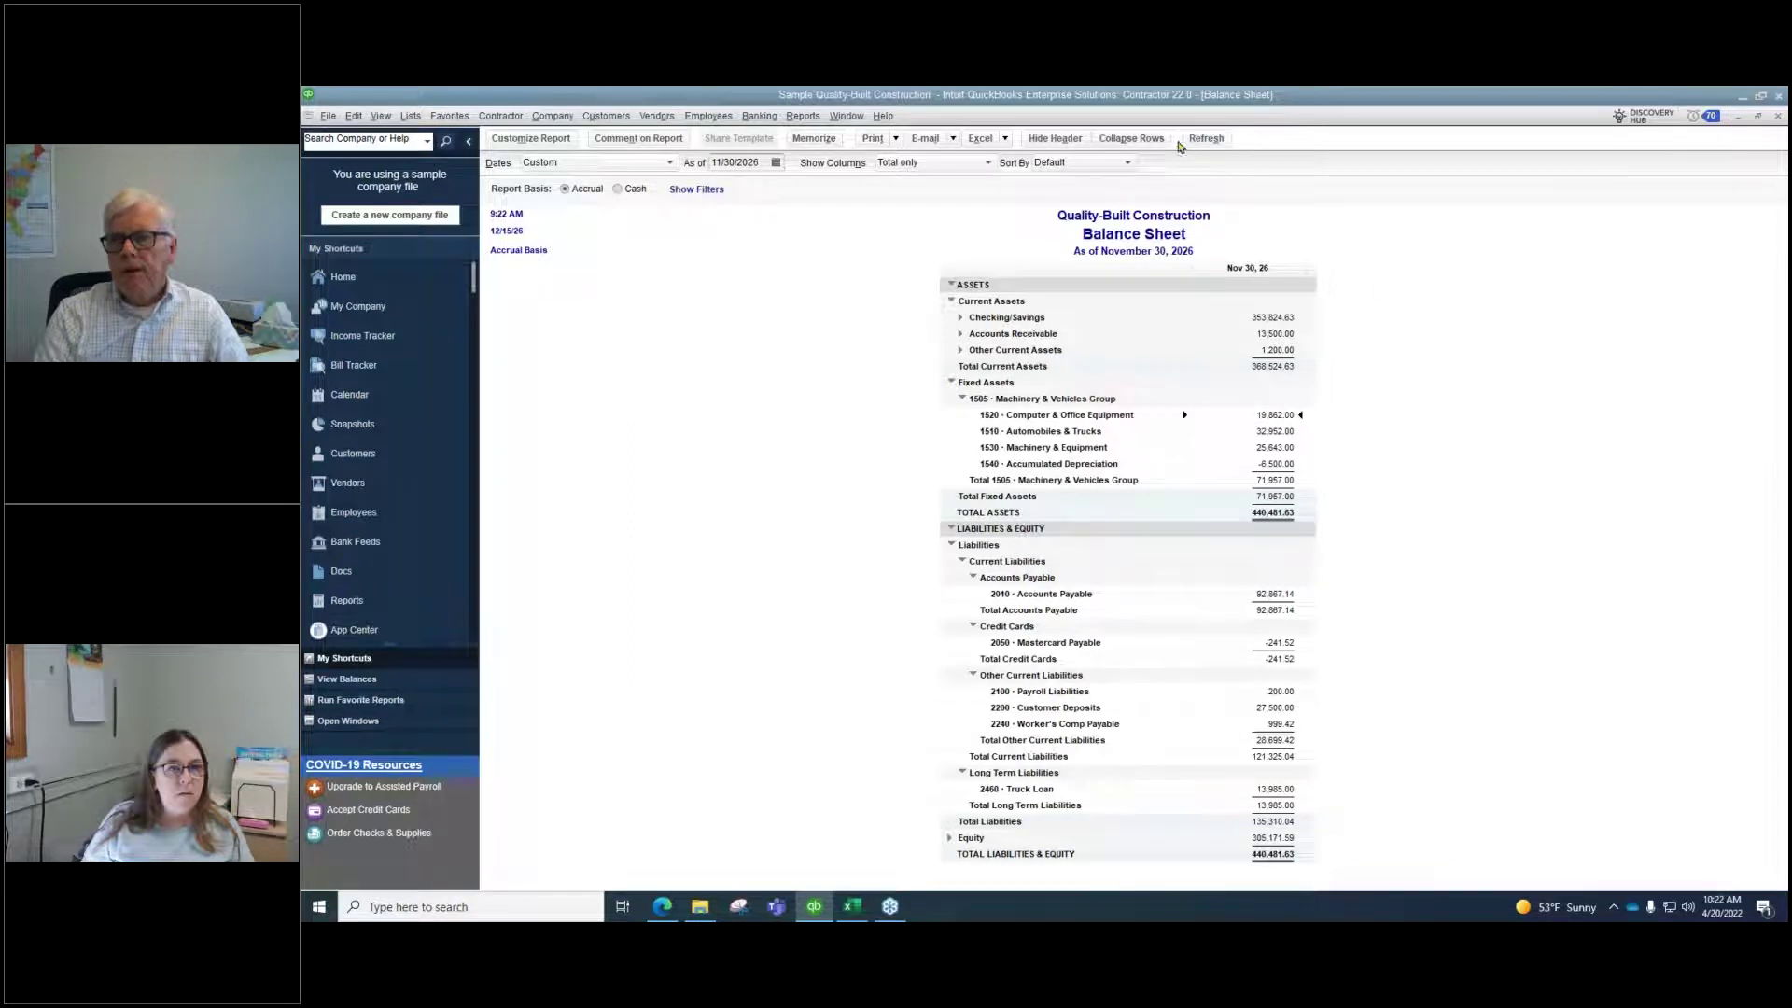
Sort the Balance Sheet by Total, switching the order to descending and back to ascending to compare the account order
{"action": "left_click", "coordinate": [1127, 164]}
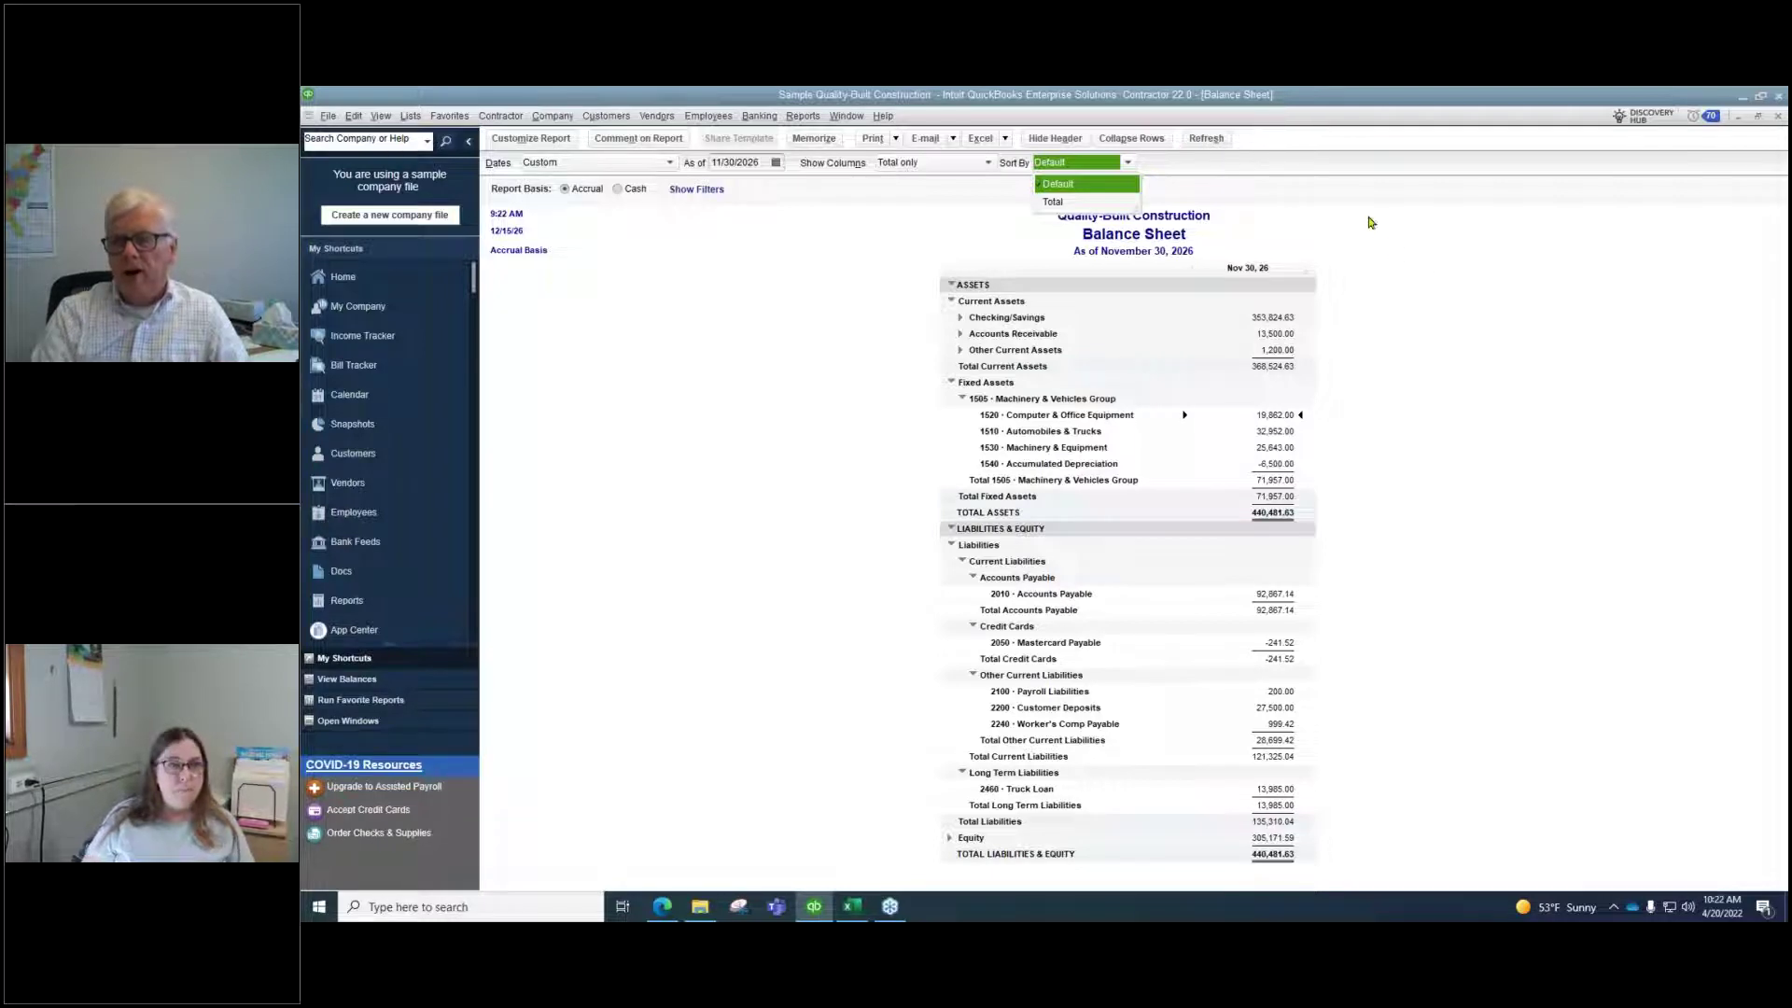
{"action": "left_click", "coordinate": [1054, 202]}
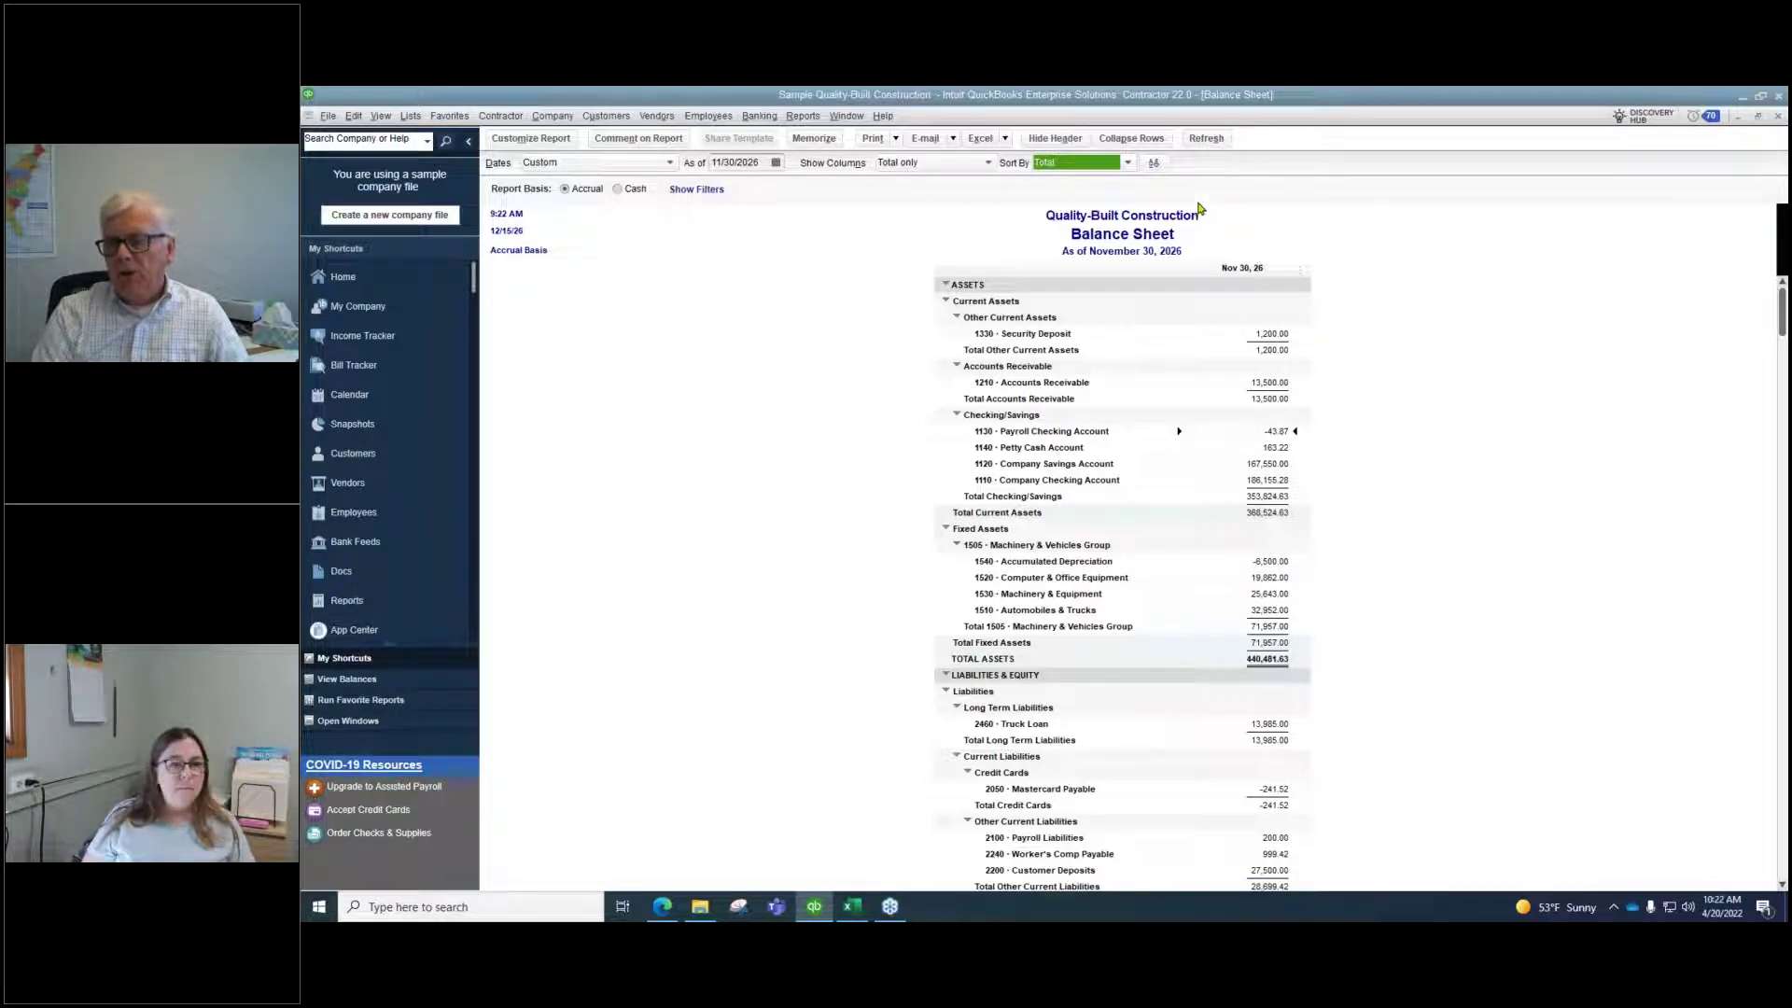
{"action": "left_click", "coordinate": [1155, 164]}
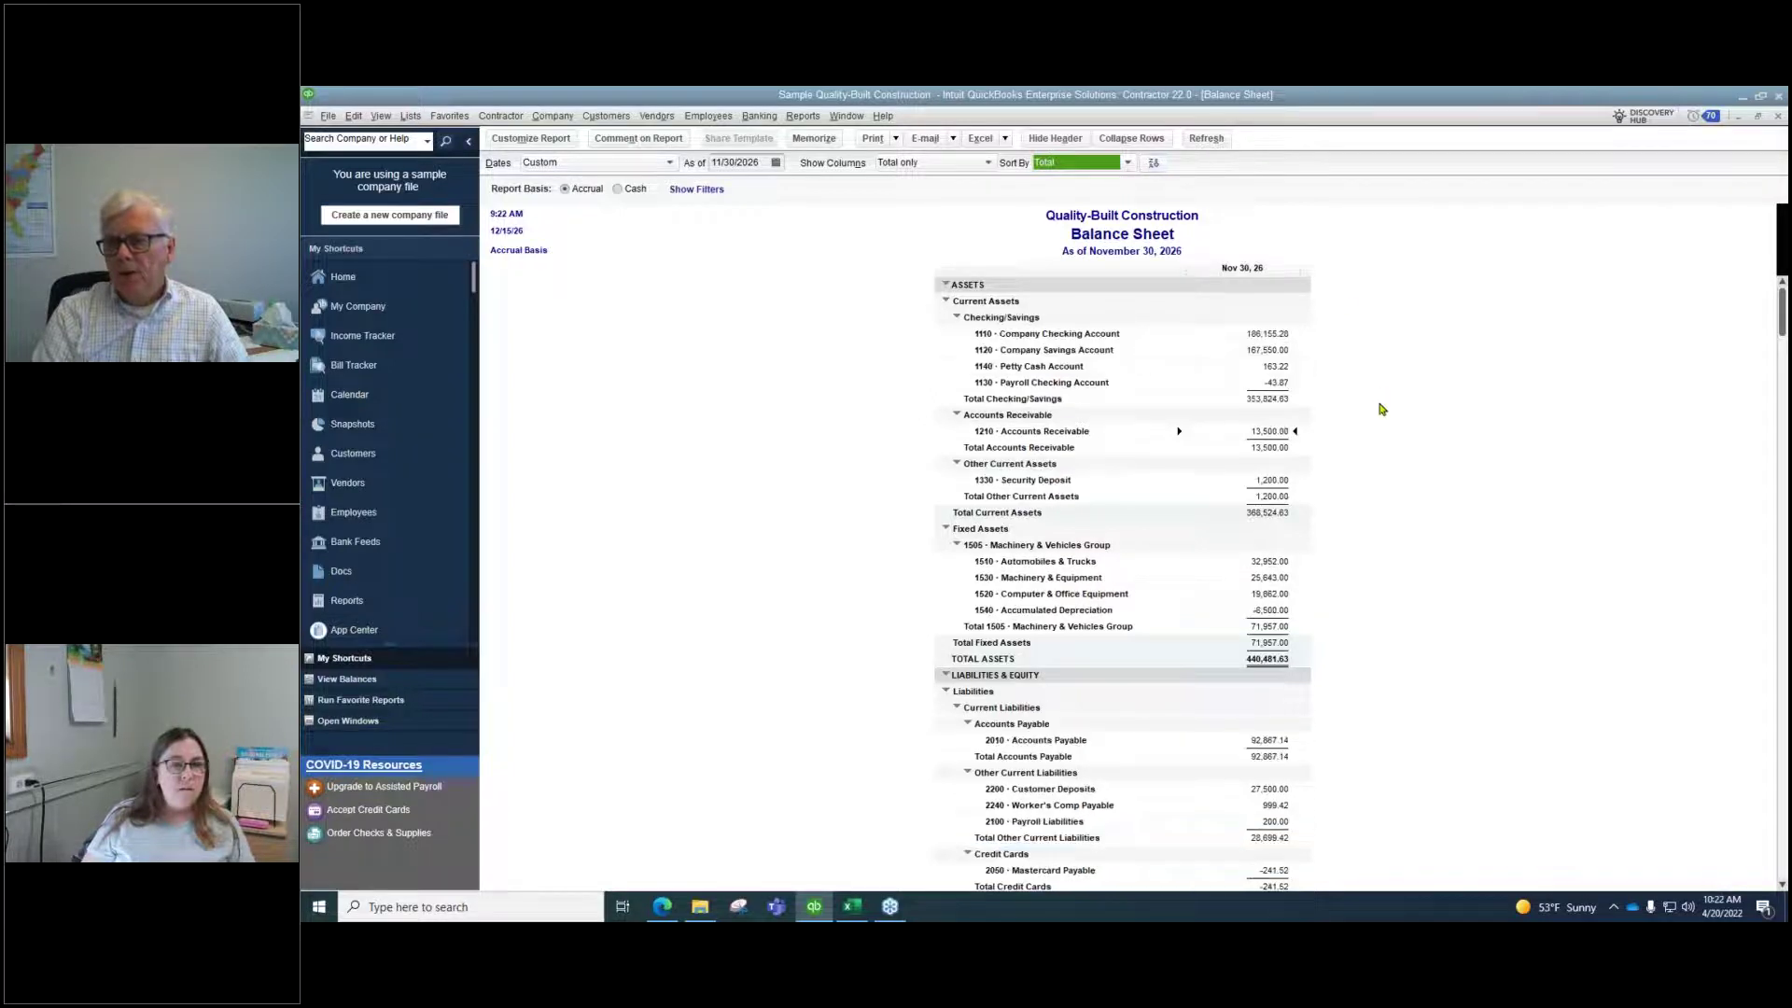
{"action": "scroll", "coordinate": [1381, 409], "scroll_direction": "down", "scroll_amount": 4}
{"action": "scroll", "coordinate": [1381, 409], "scroll_direction": "up", "scroll_amount": 4}
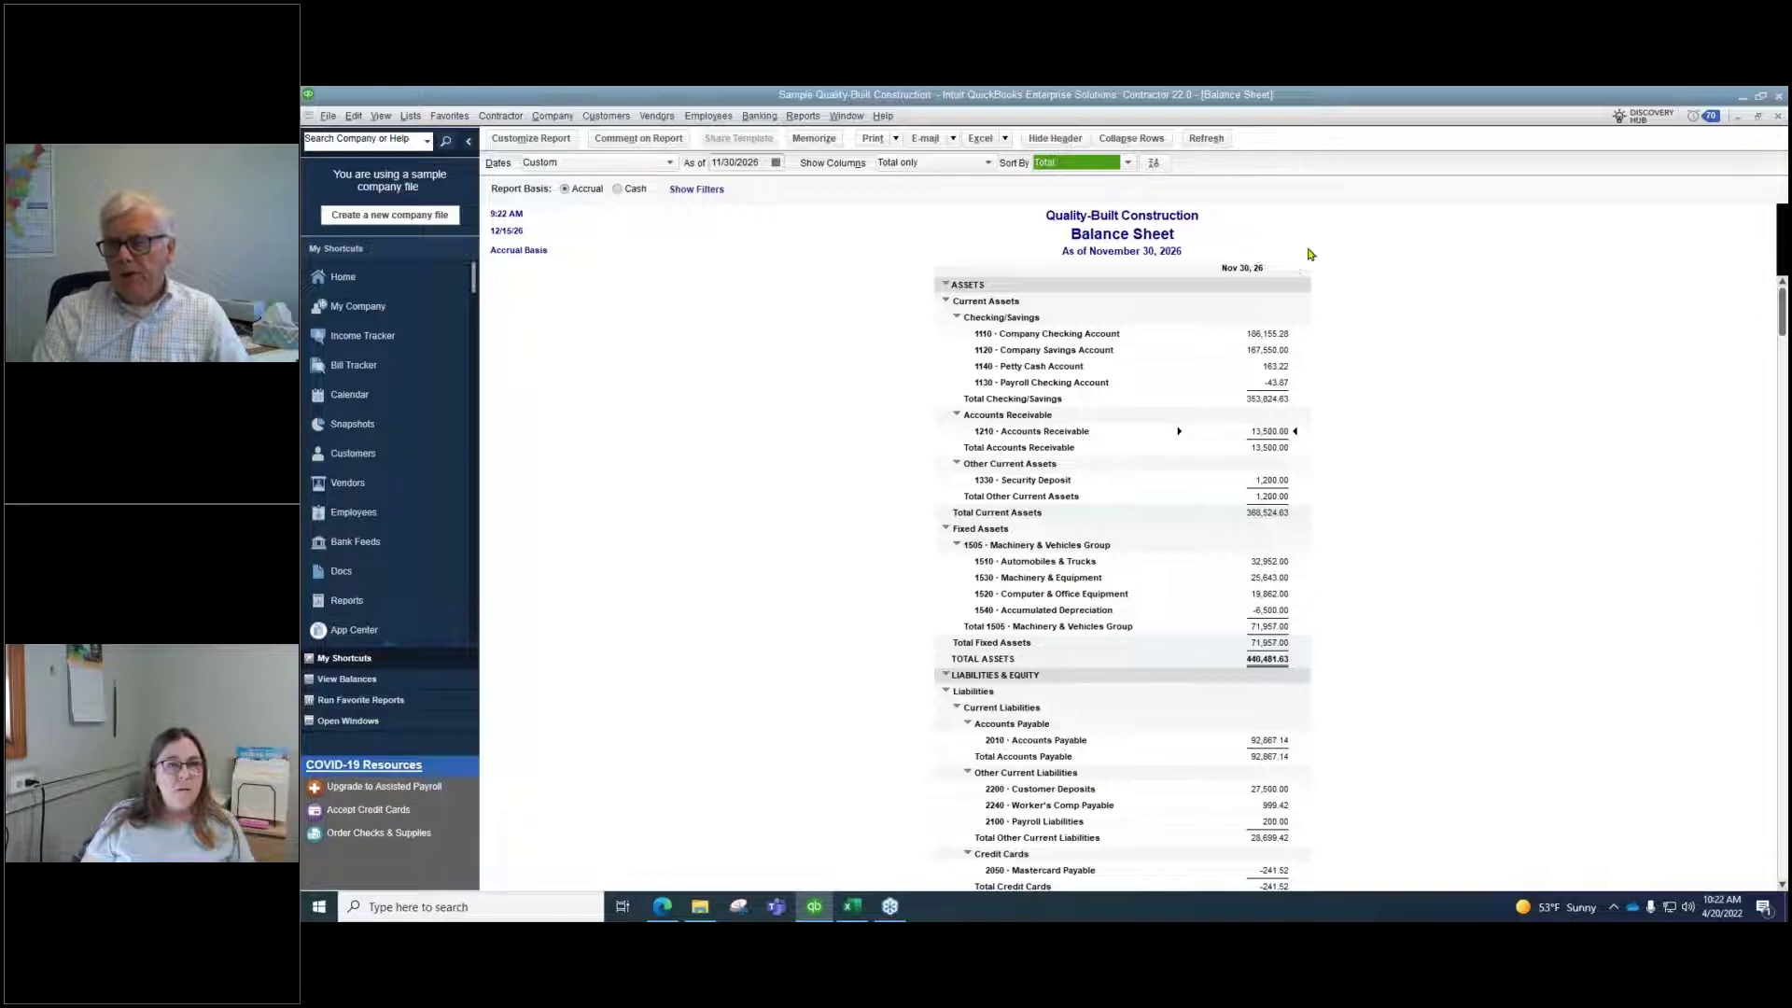
{"action": "left_click", "coordinate": [1154, 162]}
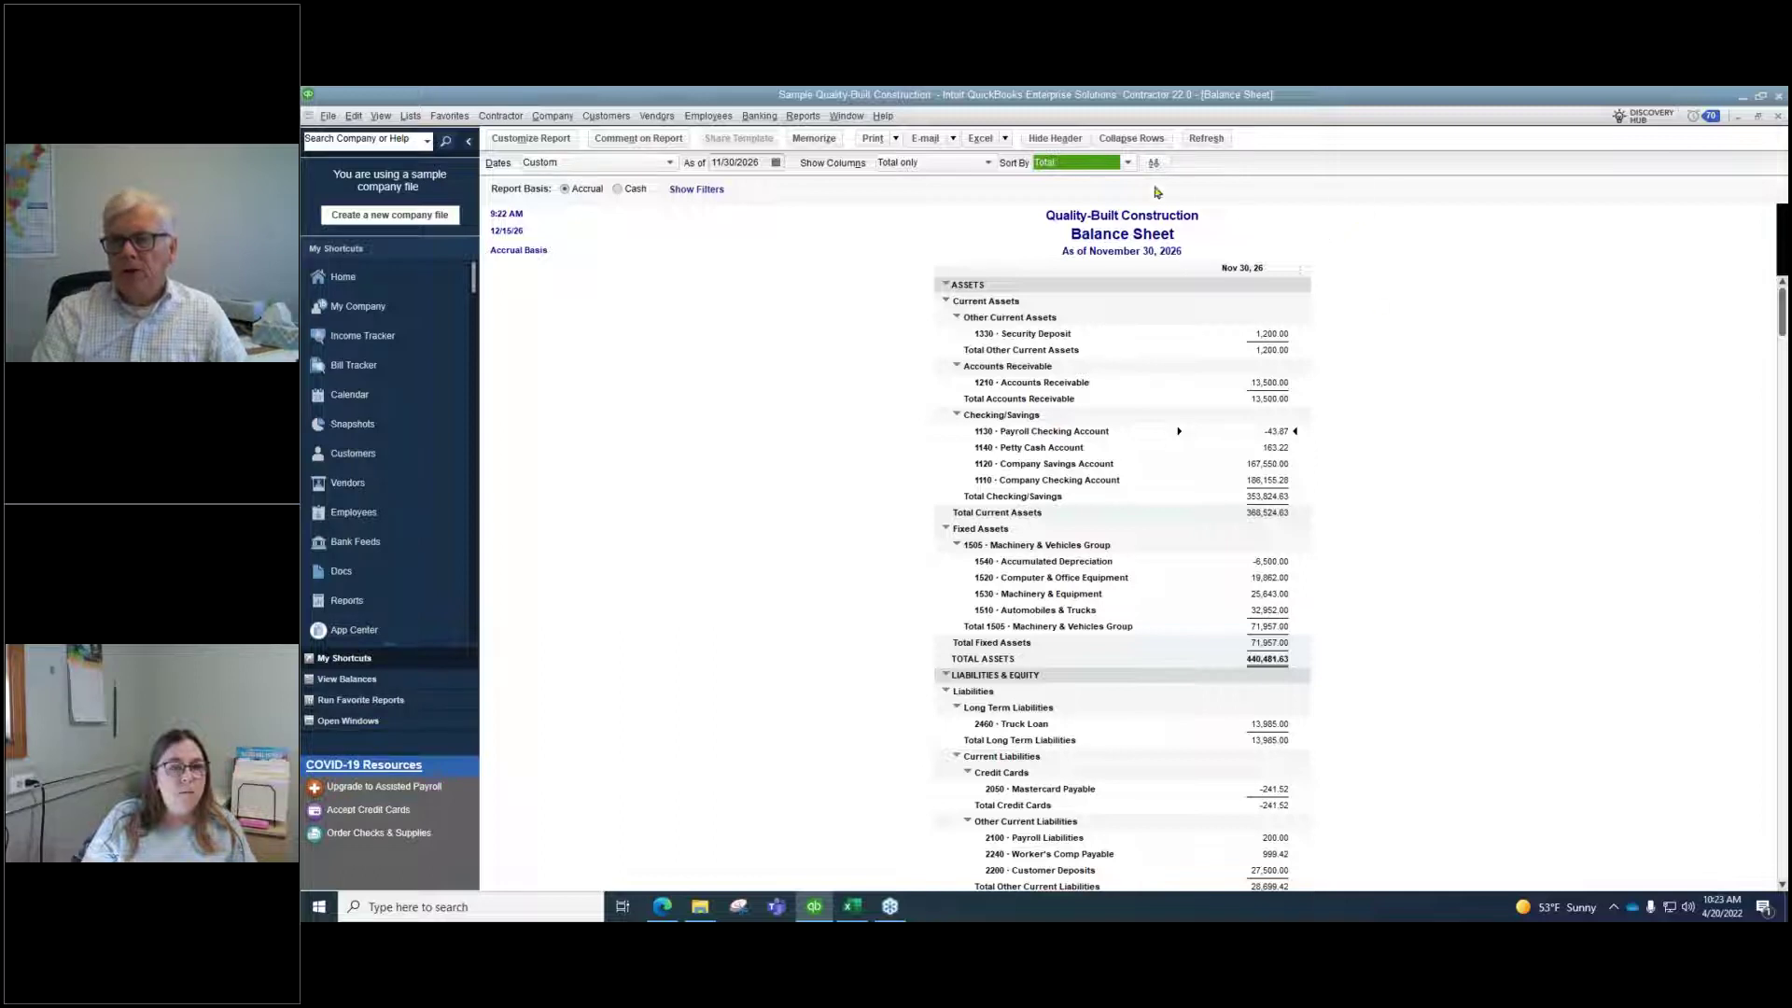
Restore the Balance Sheet's Default sort order and collapse the Current Assets and Fixed Assets groups
{"action": "left_click", "coordinate": [1129, 164]}
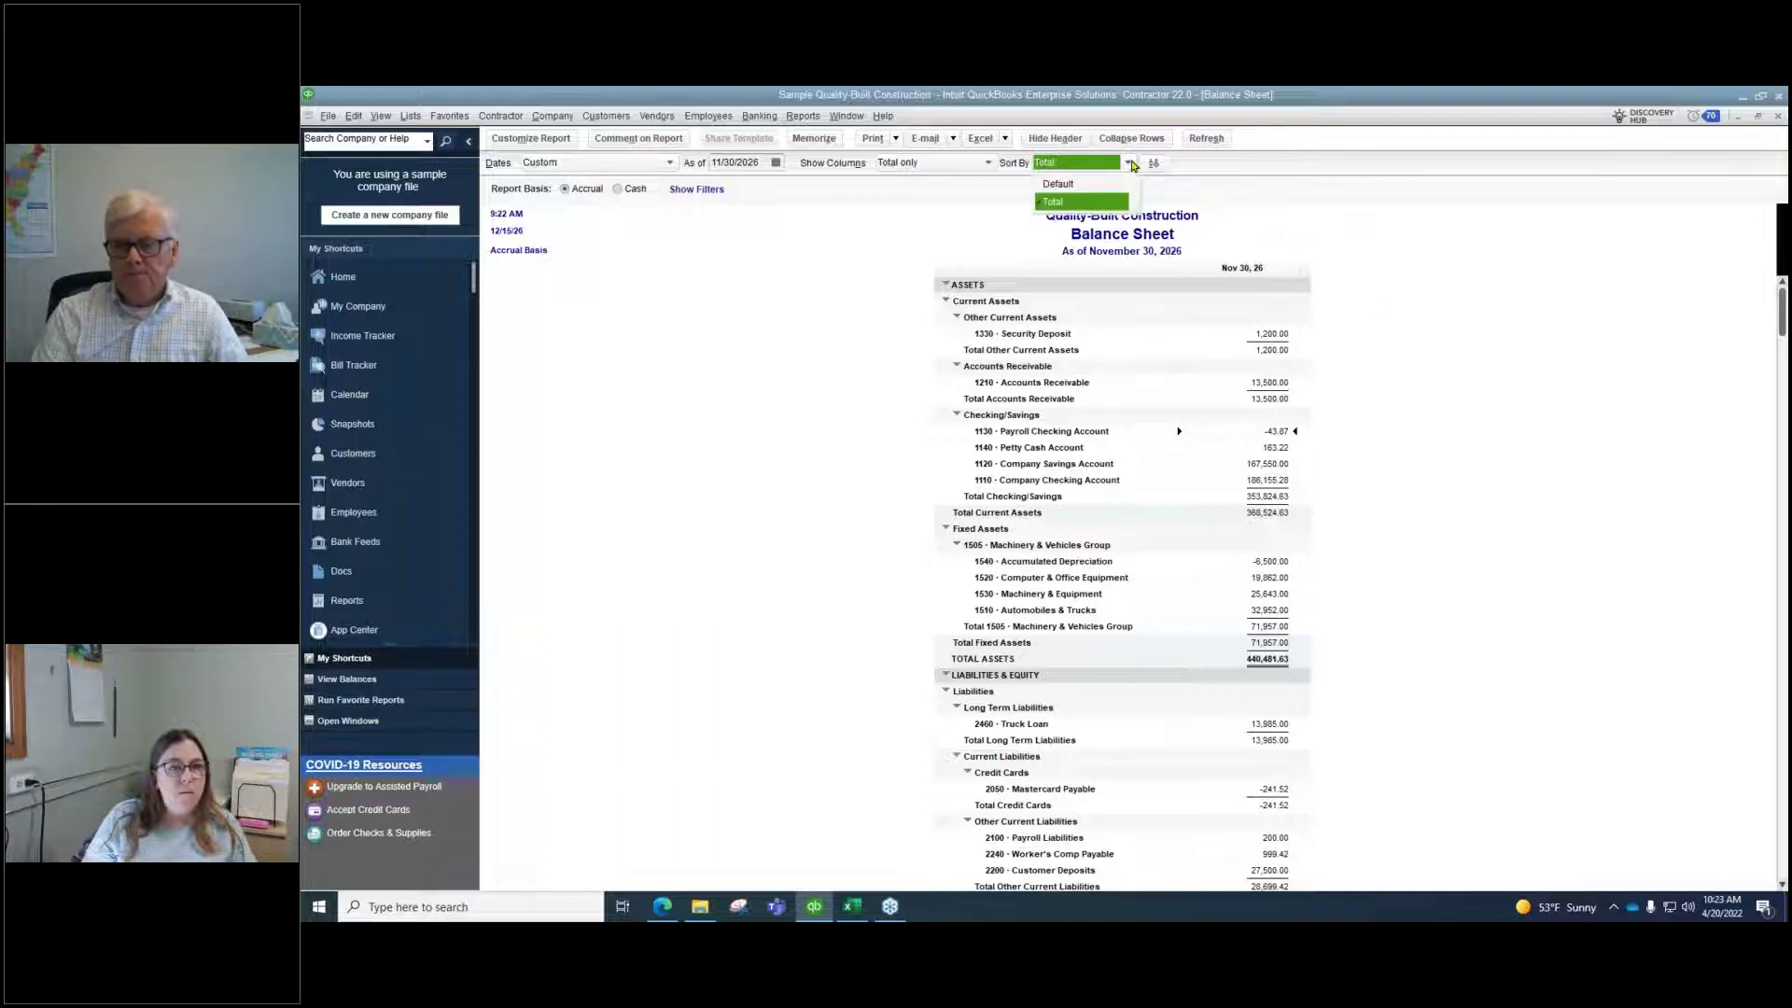
{"action": "left_click", "coordinate": [1076, 186]}
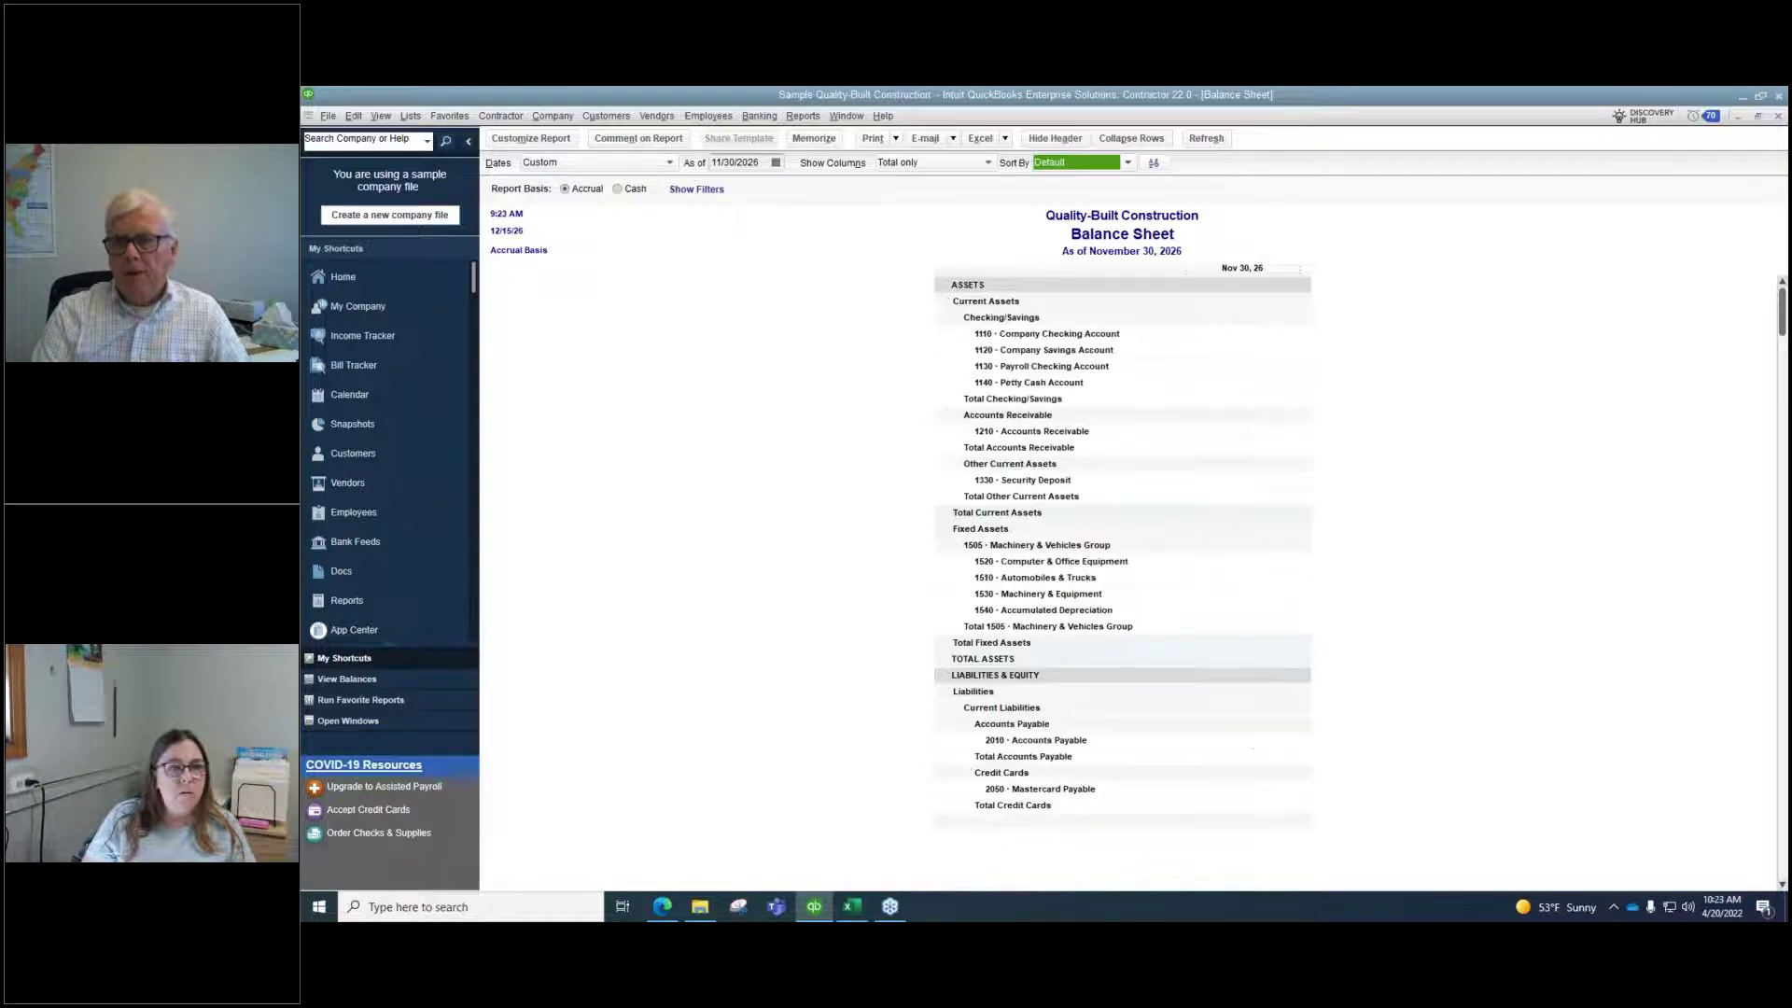
{"action": "left_click", "coordinate": [946, 302]}
{"action": "left_click", "coordinate": [949, 318]}
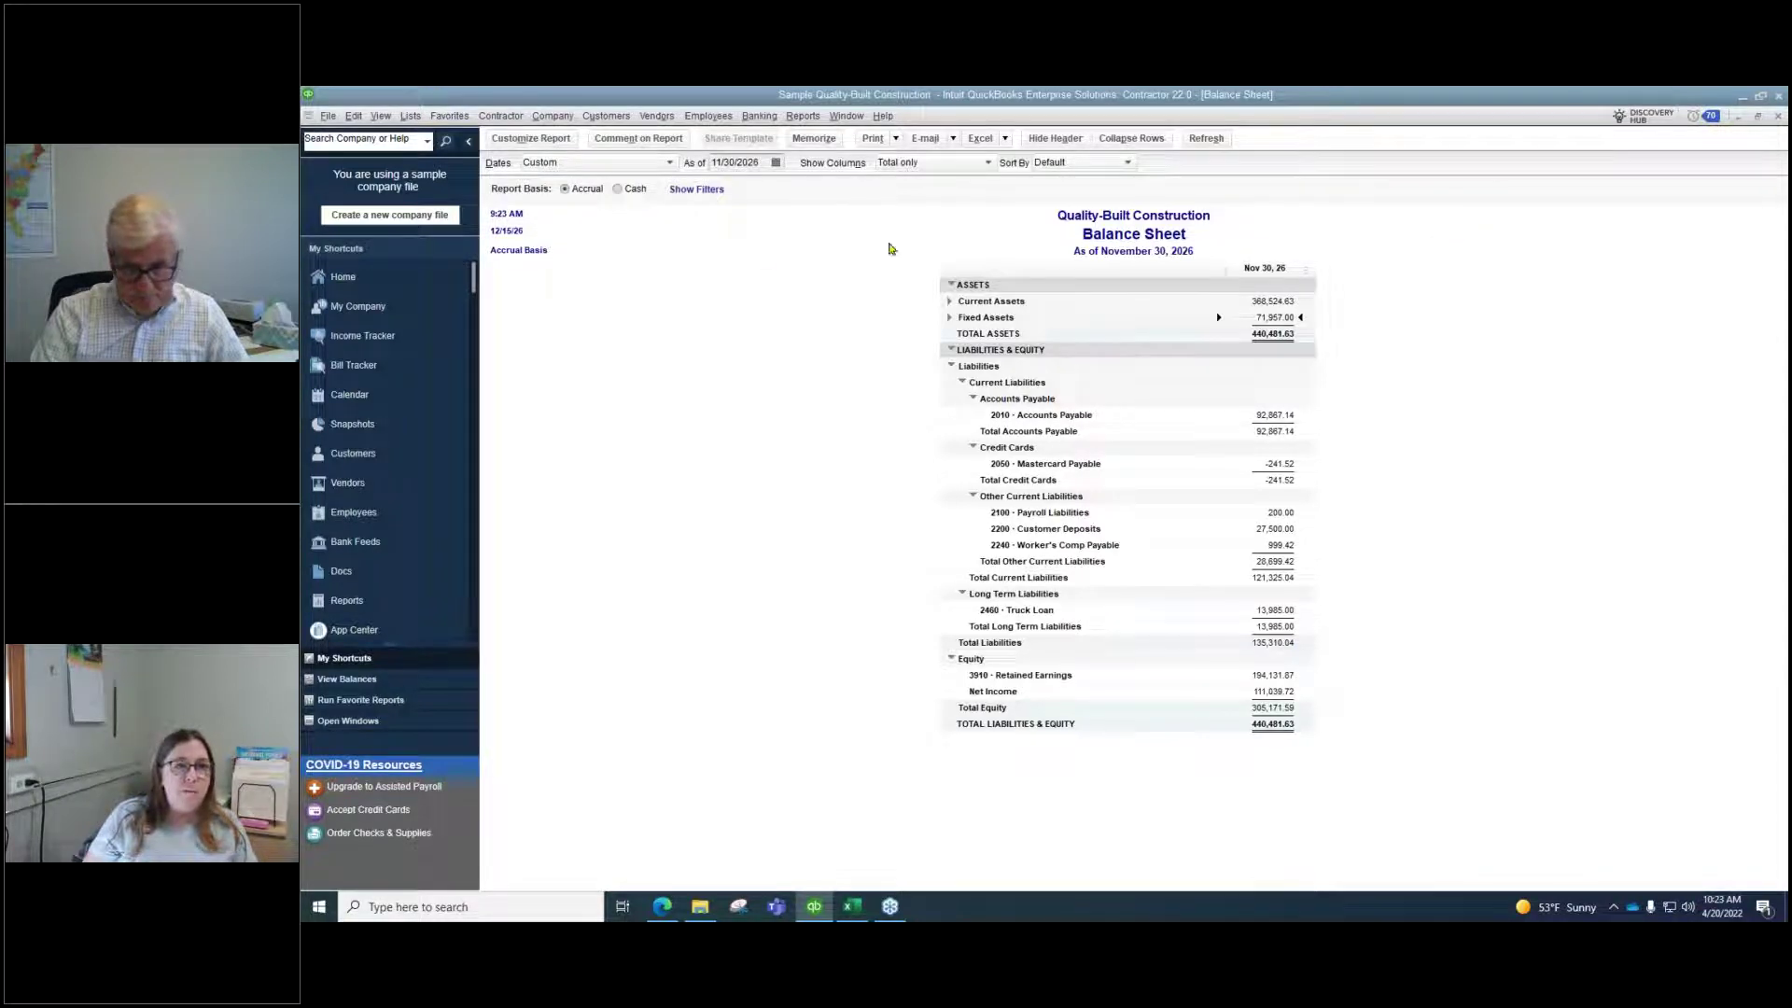
{"action": "left_click", "coordinate": [800, 117]}
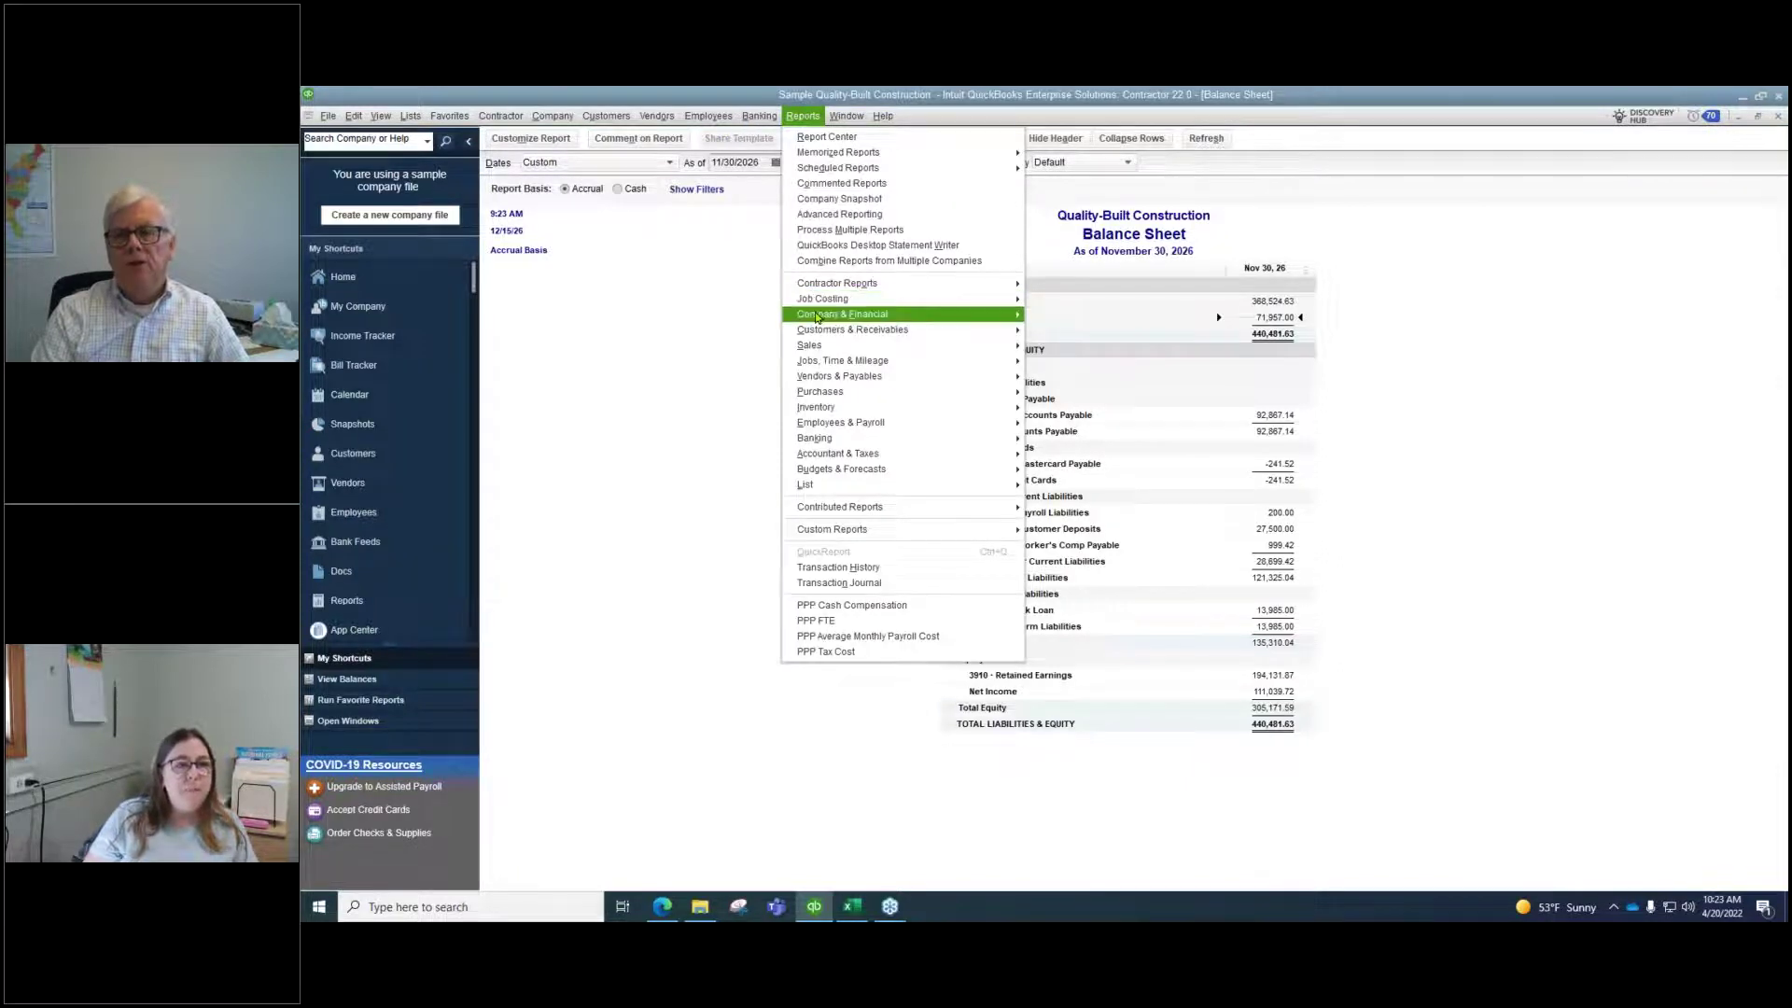
{"action": "mouse_move", "coordinate": [817, 317]}
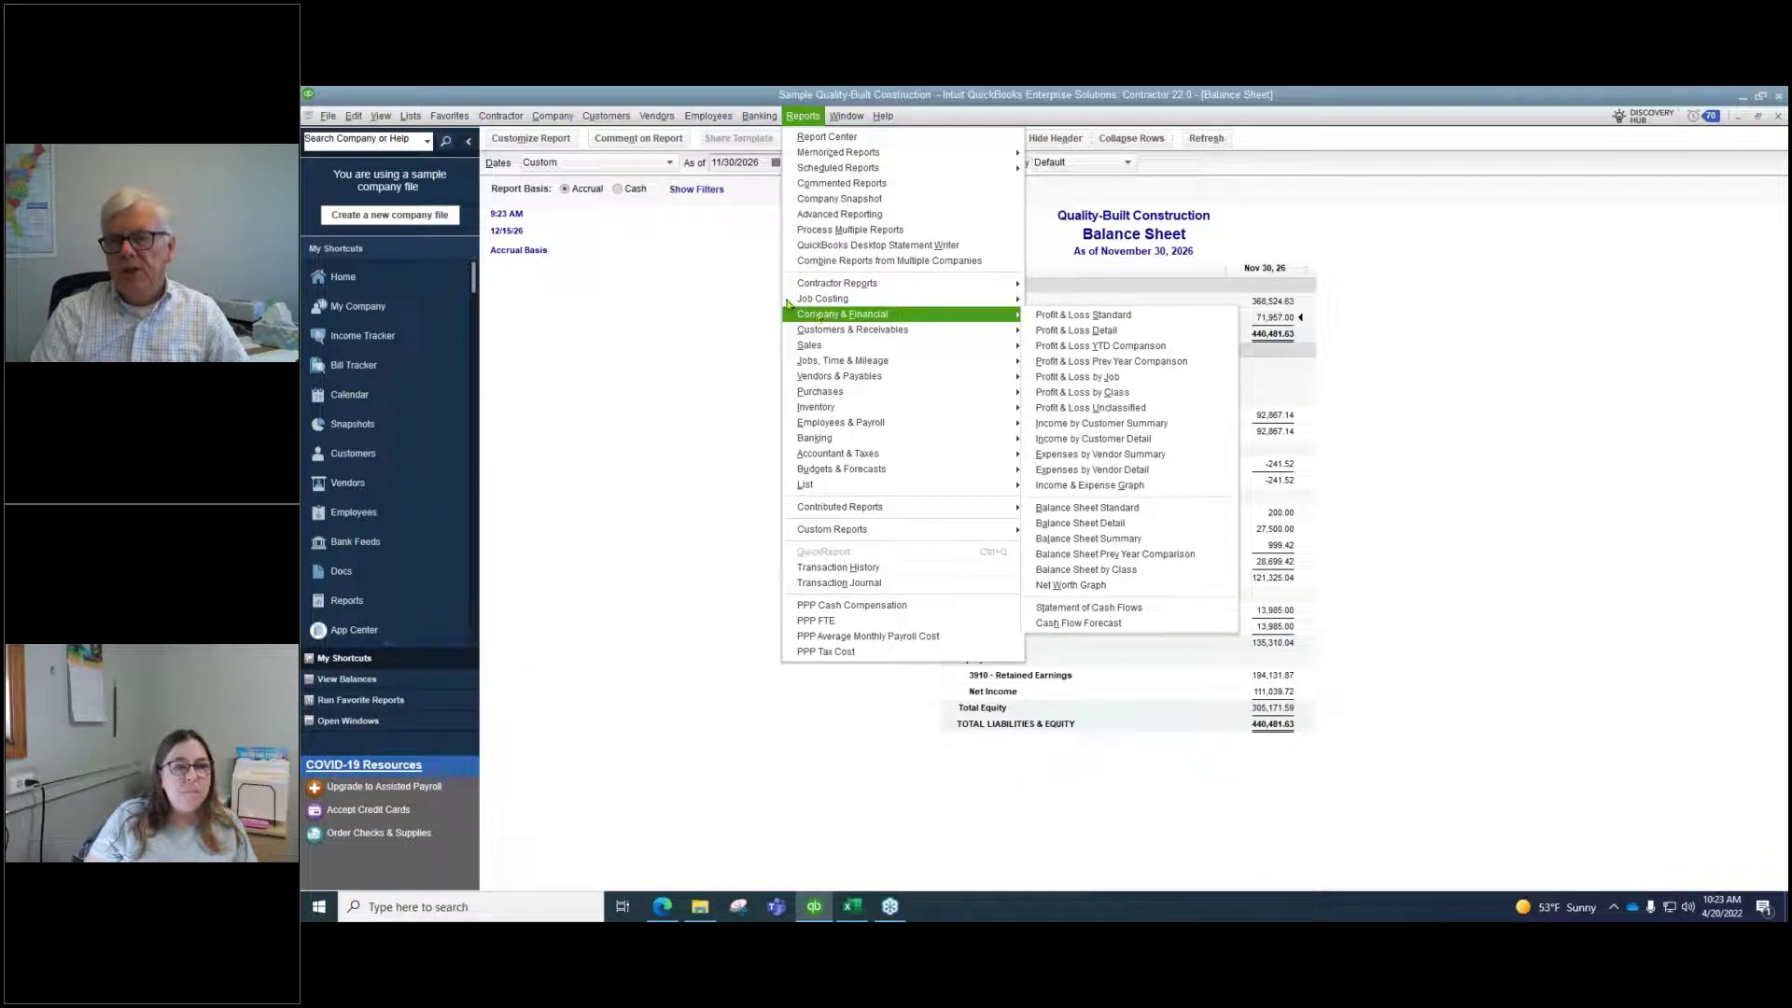
{"action": "mouse_move", "coordinate": [501, 116]}
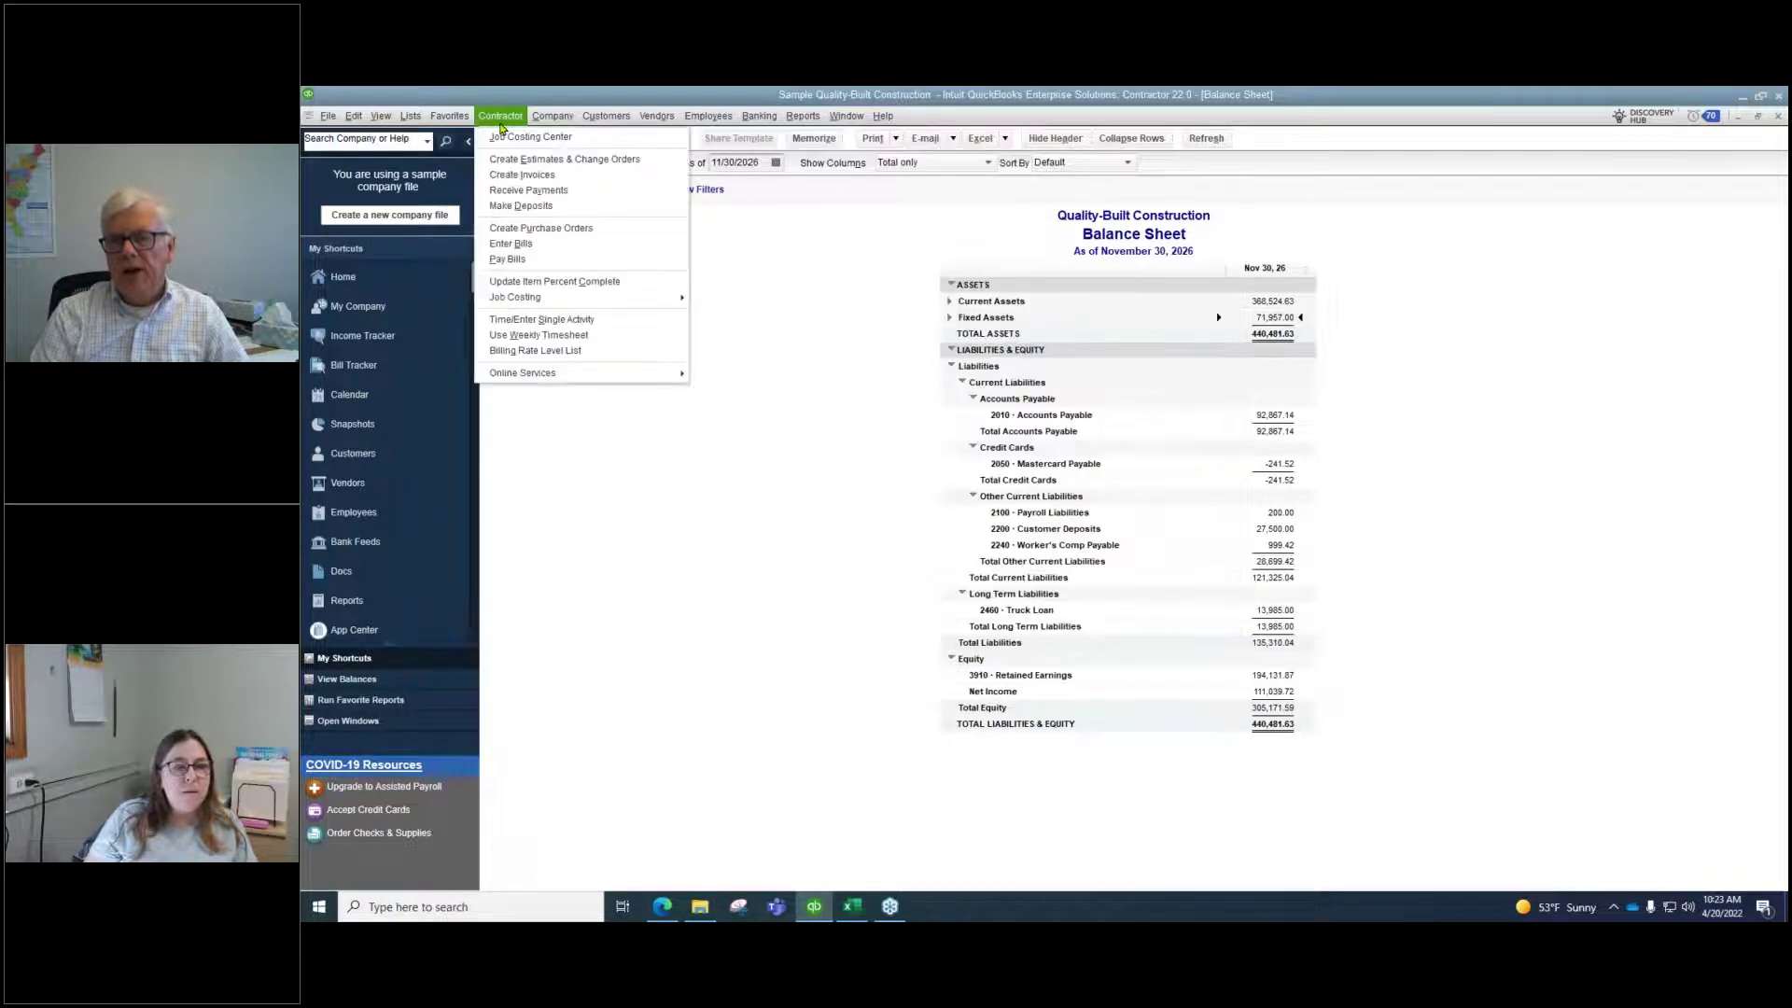
{"action": "left_click", "coordinate": [772, 263]}
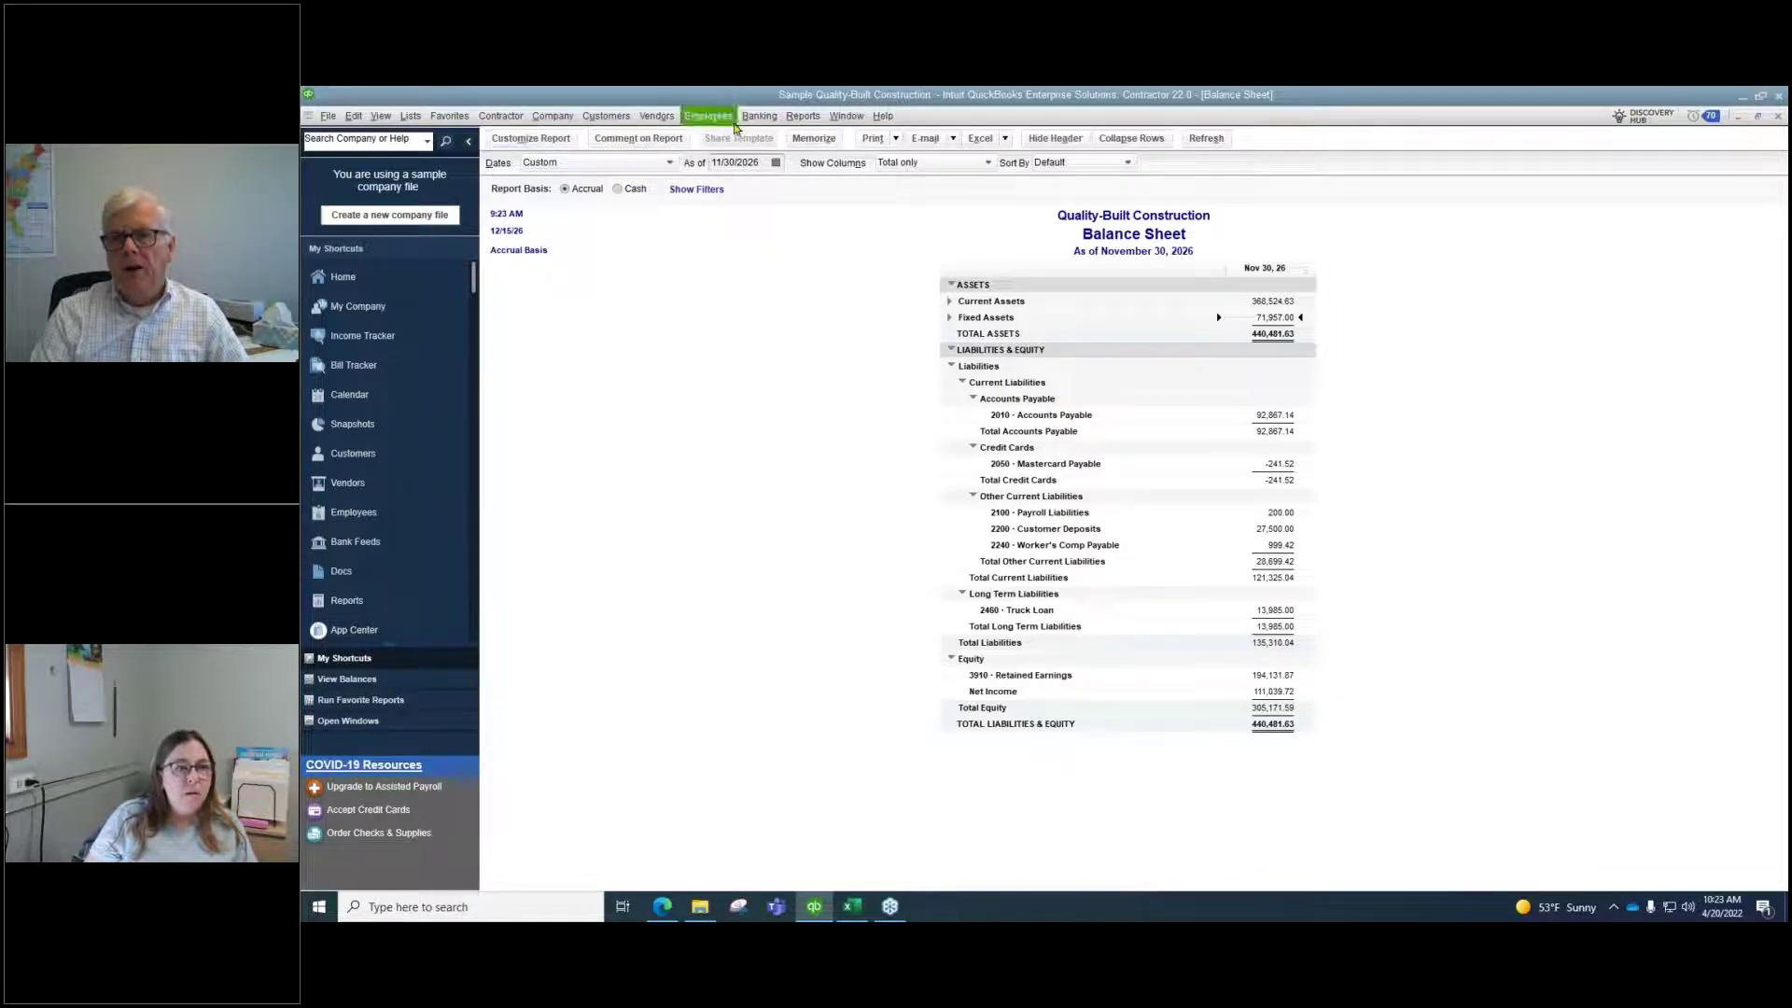
Open the Profit & Loss Prev Year Comparison report, set its end date to 11/30/2026 and refresh it
{"action": "left_click", "coordinate": [800, 117]}
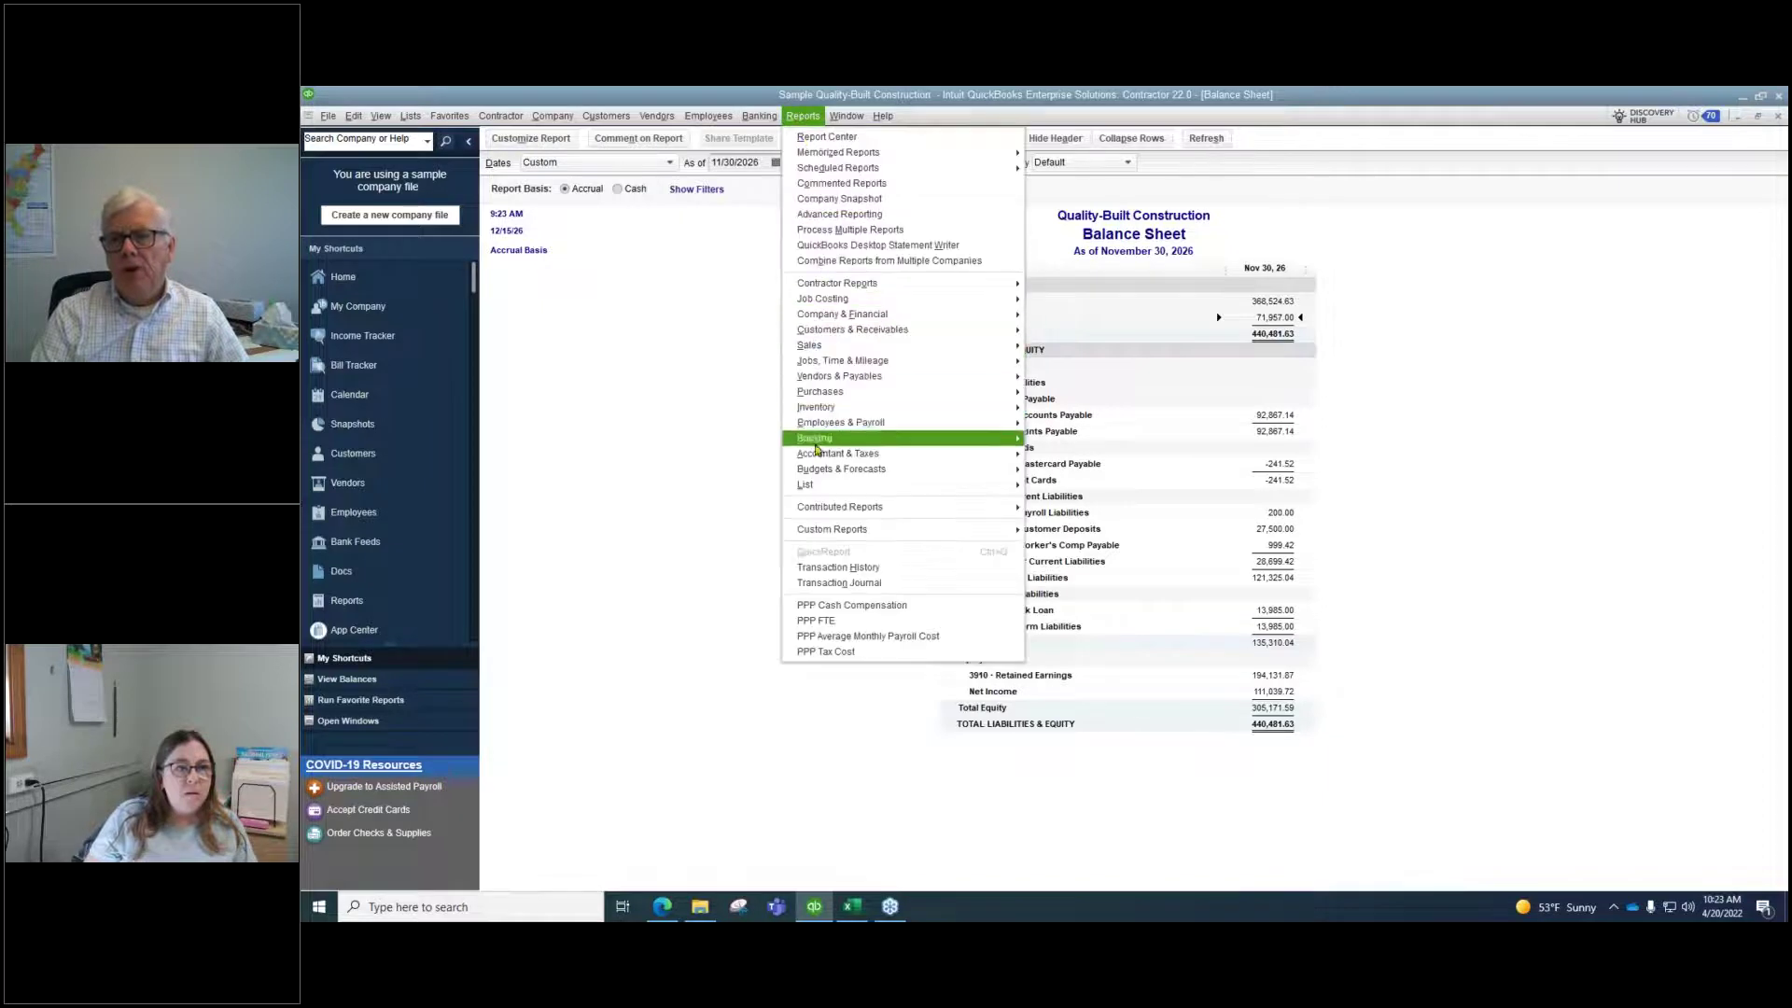
{"action": "mouse_move", "coordinate": [845, 283]}
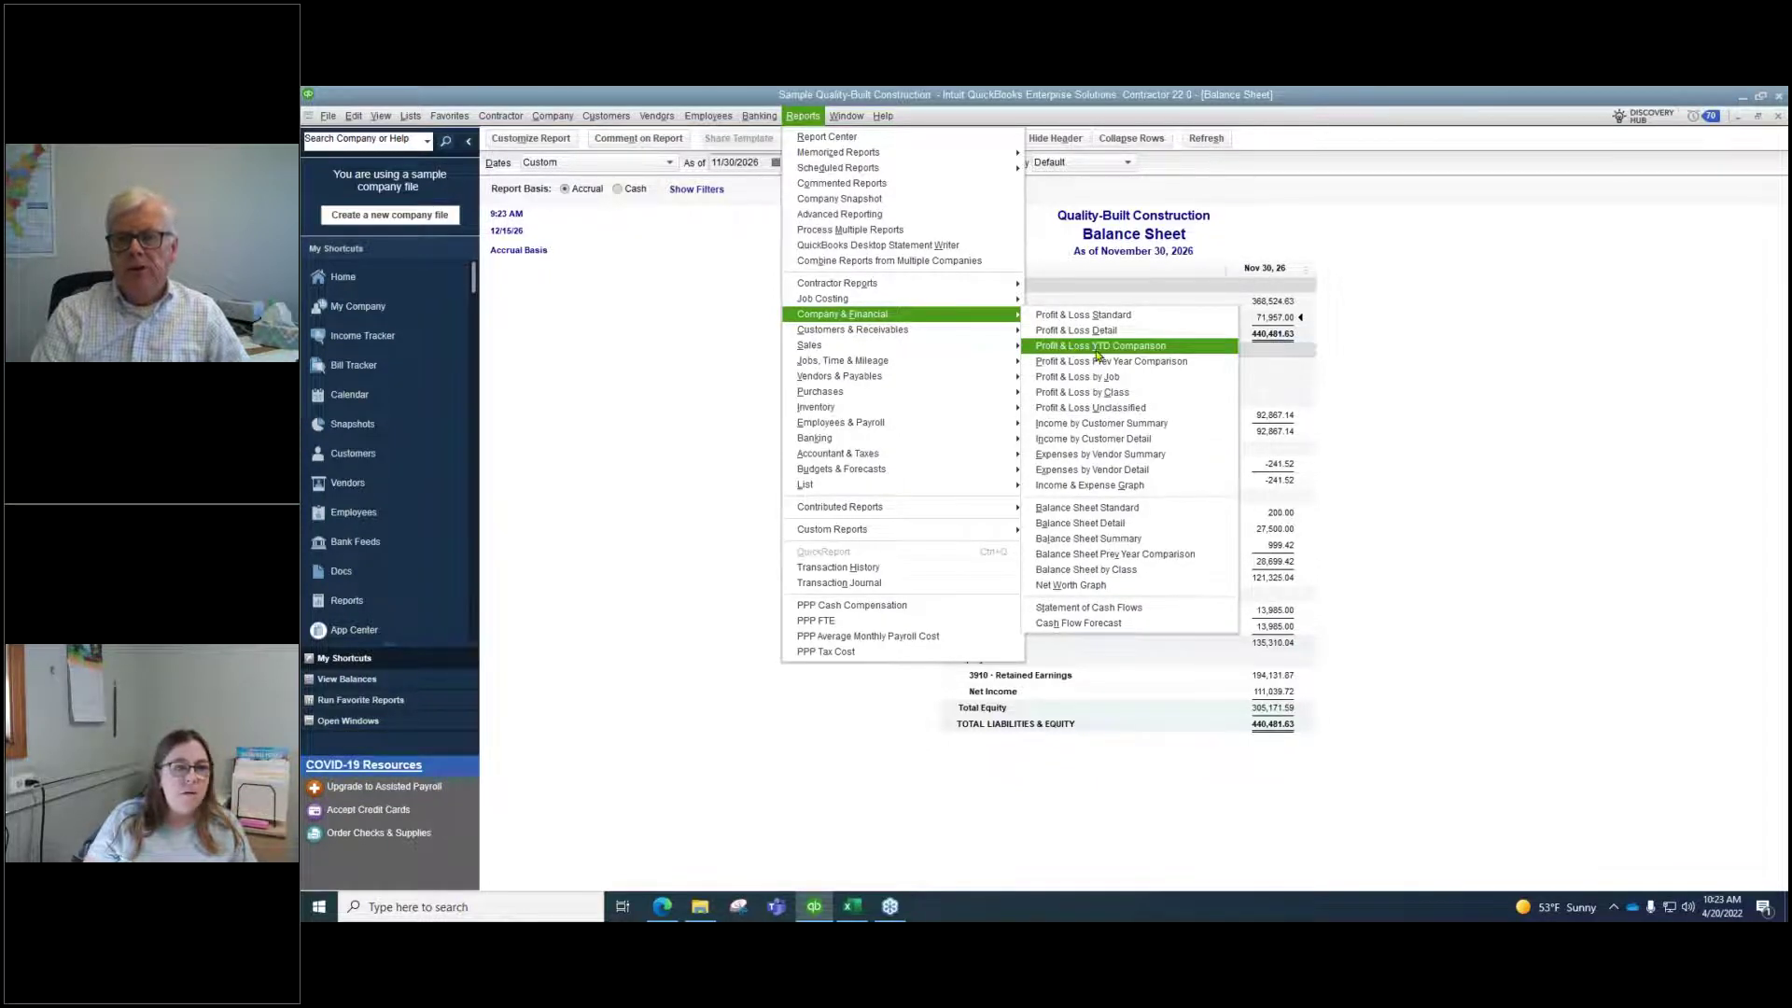
{"action": "left_click", "coordinate": [1103, 363]}
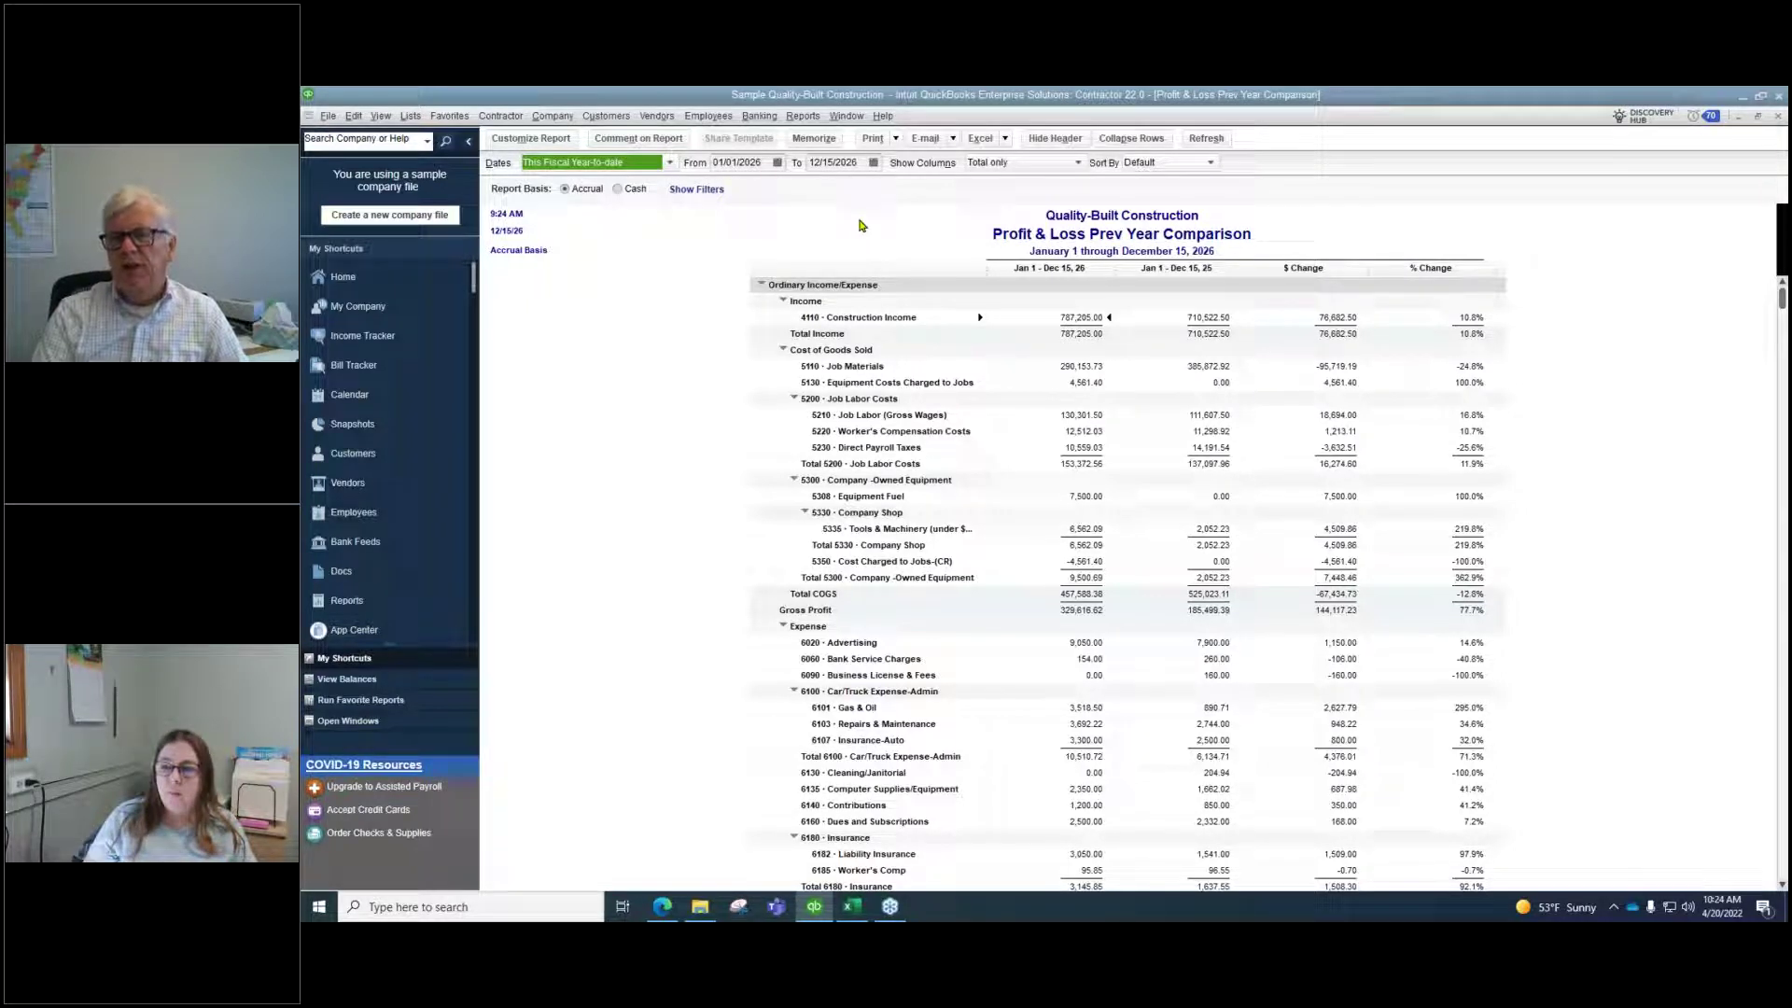
{"action": "left_click", "coordinate": [872, 162]}
{"action": "left_click", "coordinate": [824, 188]}
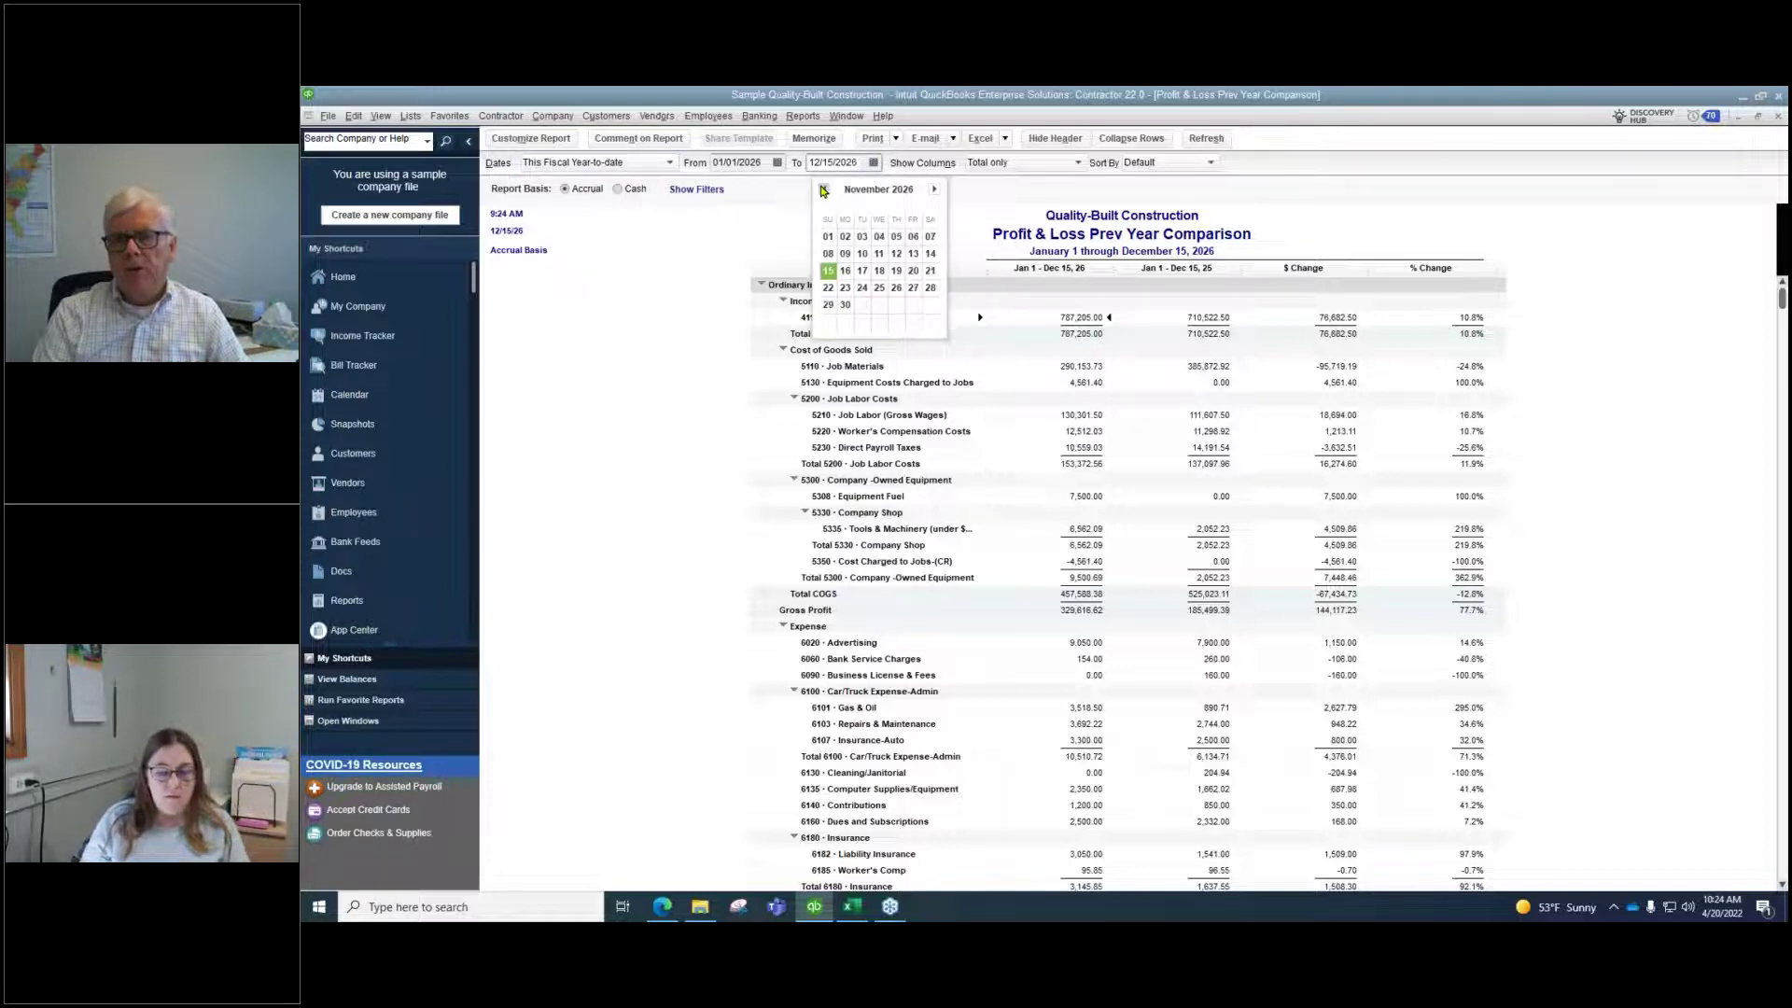
{"action": "left_click", "coordinate": [844, 304]}
{"action": "left_click", "coordinate": [1198, 142]}
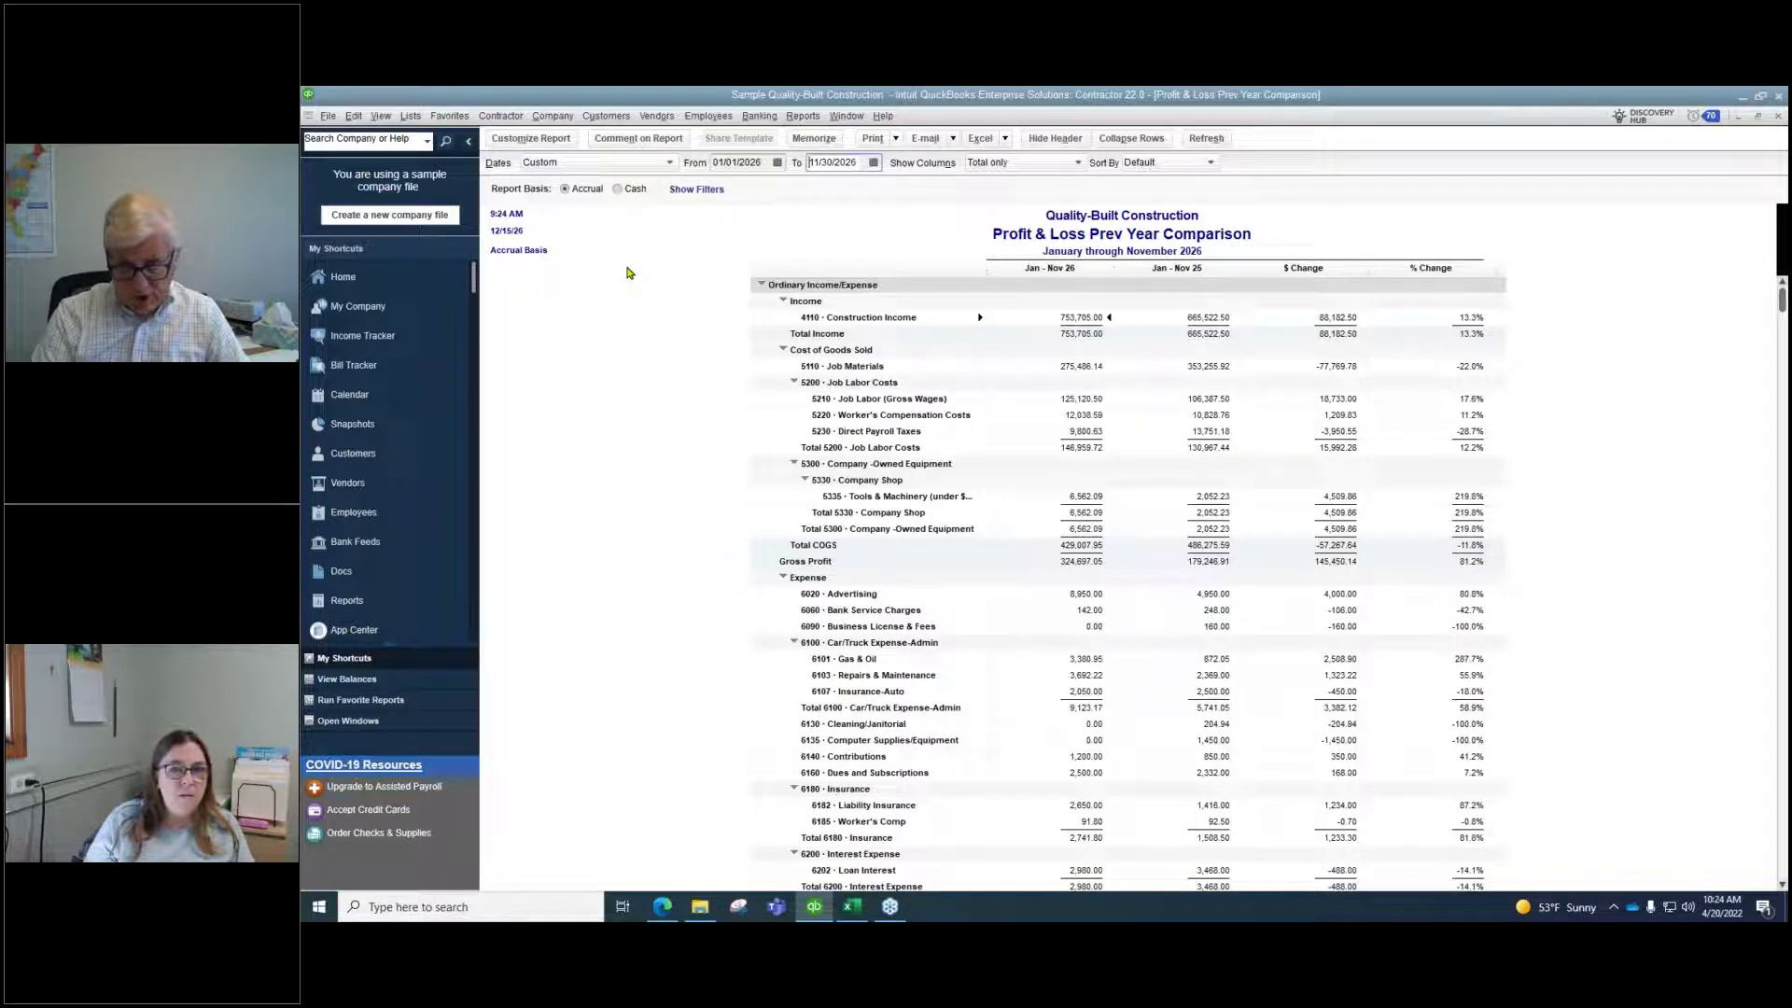
Open the report's customization settings and review the header/footer, fonts and numbers, filter and display options
{"action": "left_click", "coordinate": [540, 140]}
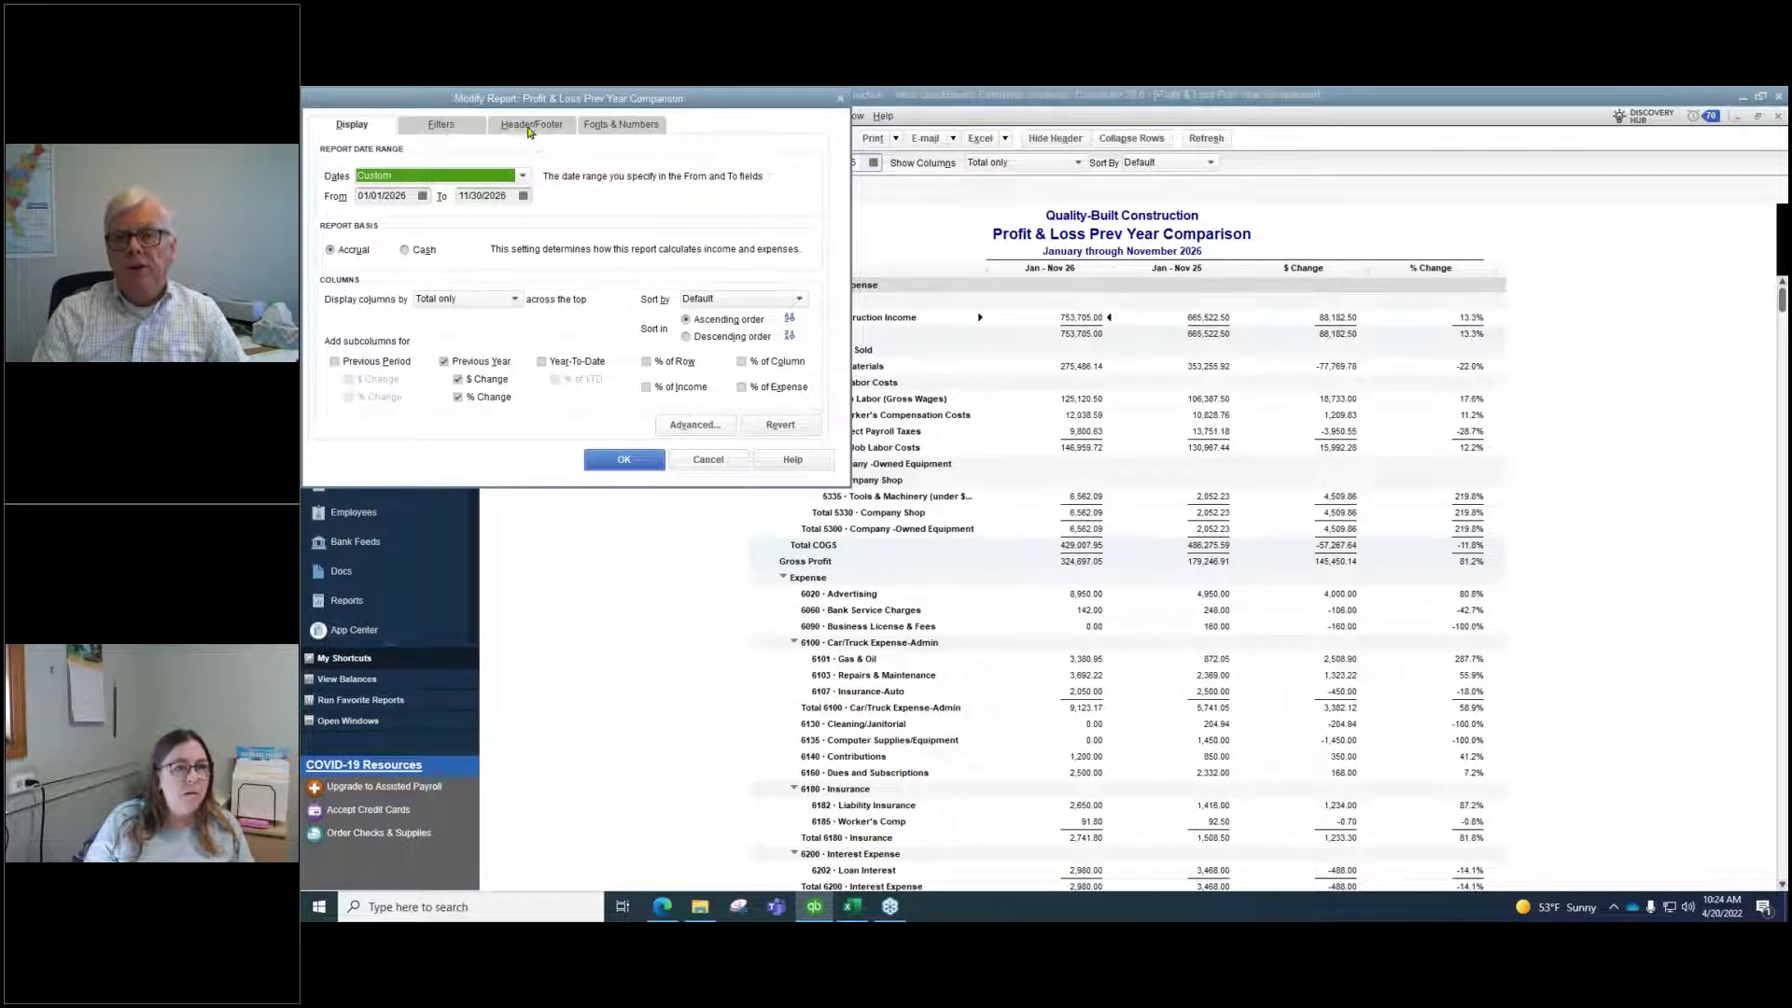
{"action": "left_click", "coordinate": [547, 131]}
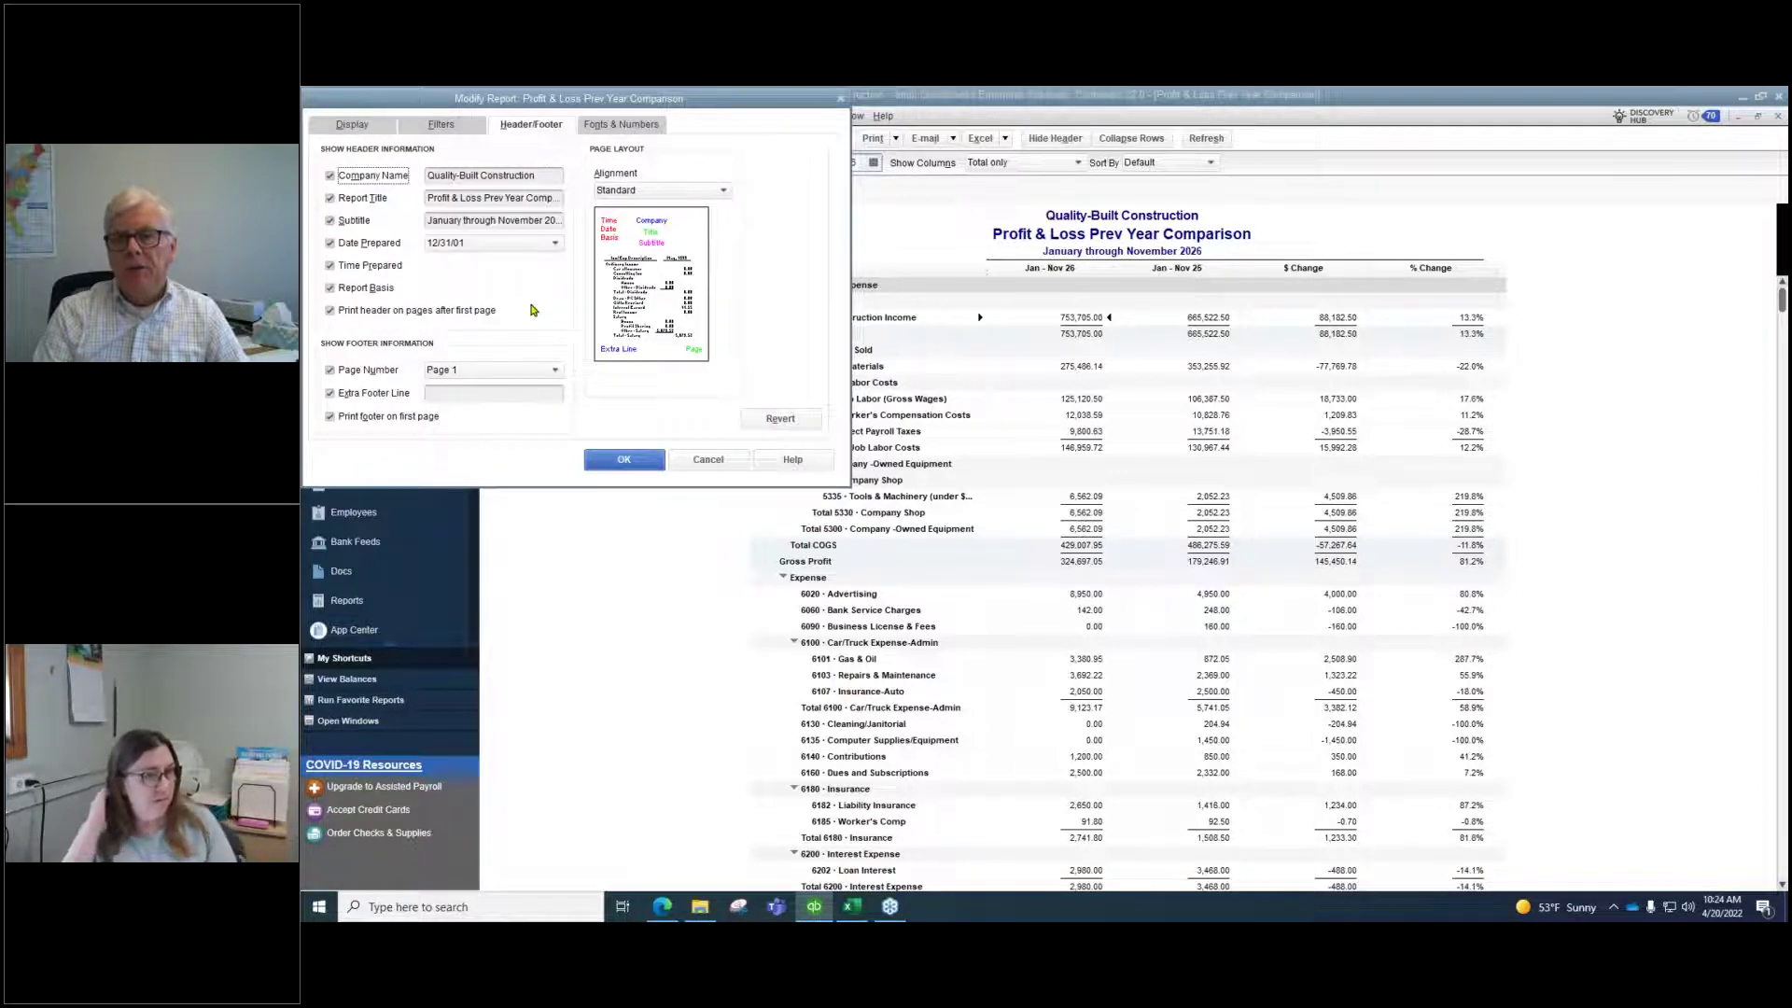
{"action": "left_click", "coordinate": [625, 127]}
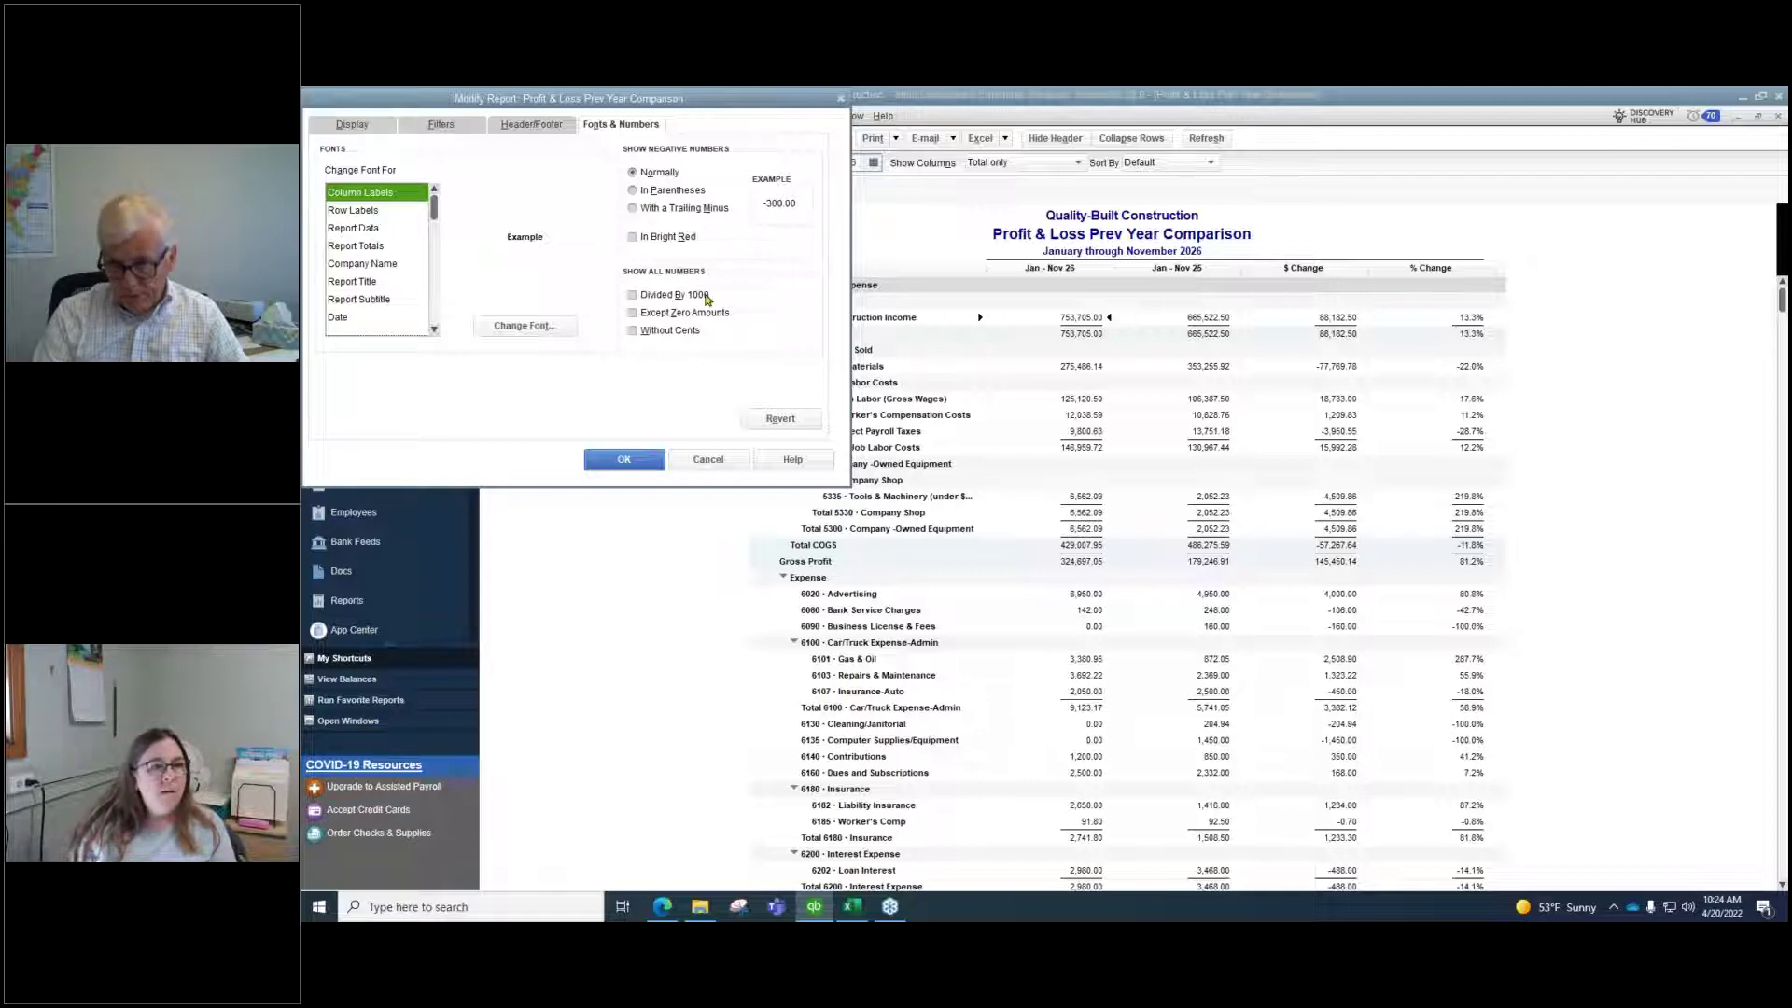
{"action": "left_click", "coordinate": [458, 128]}
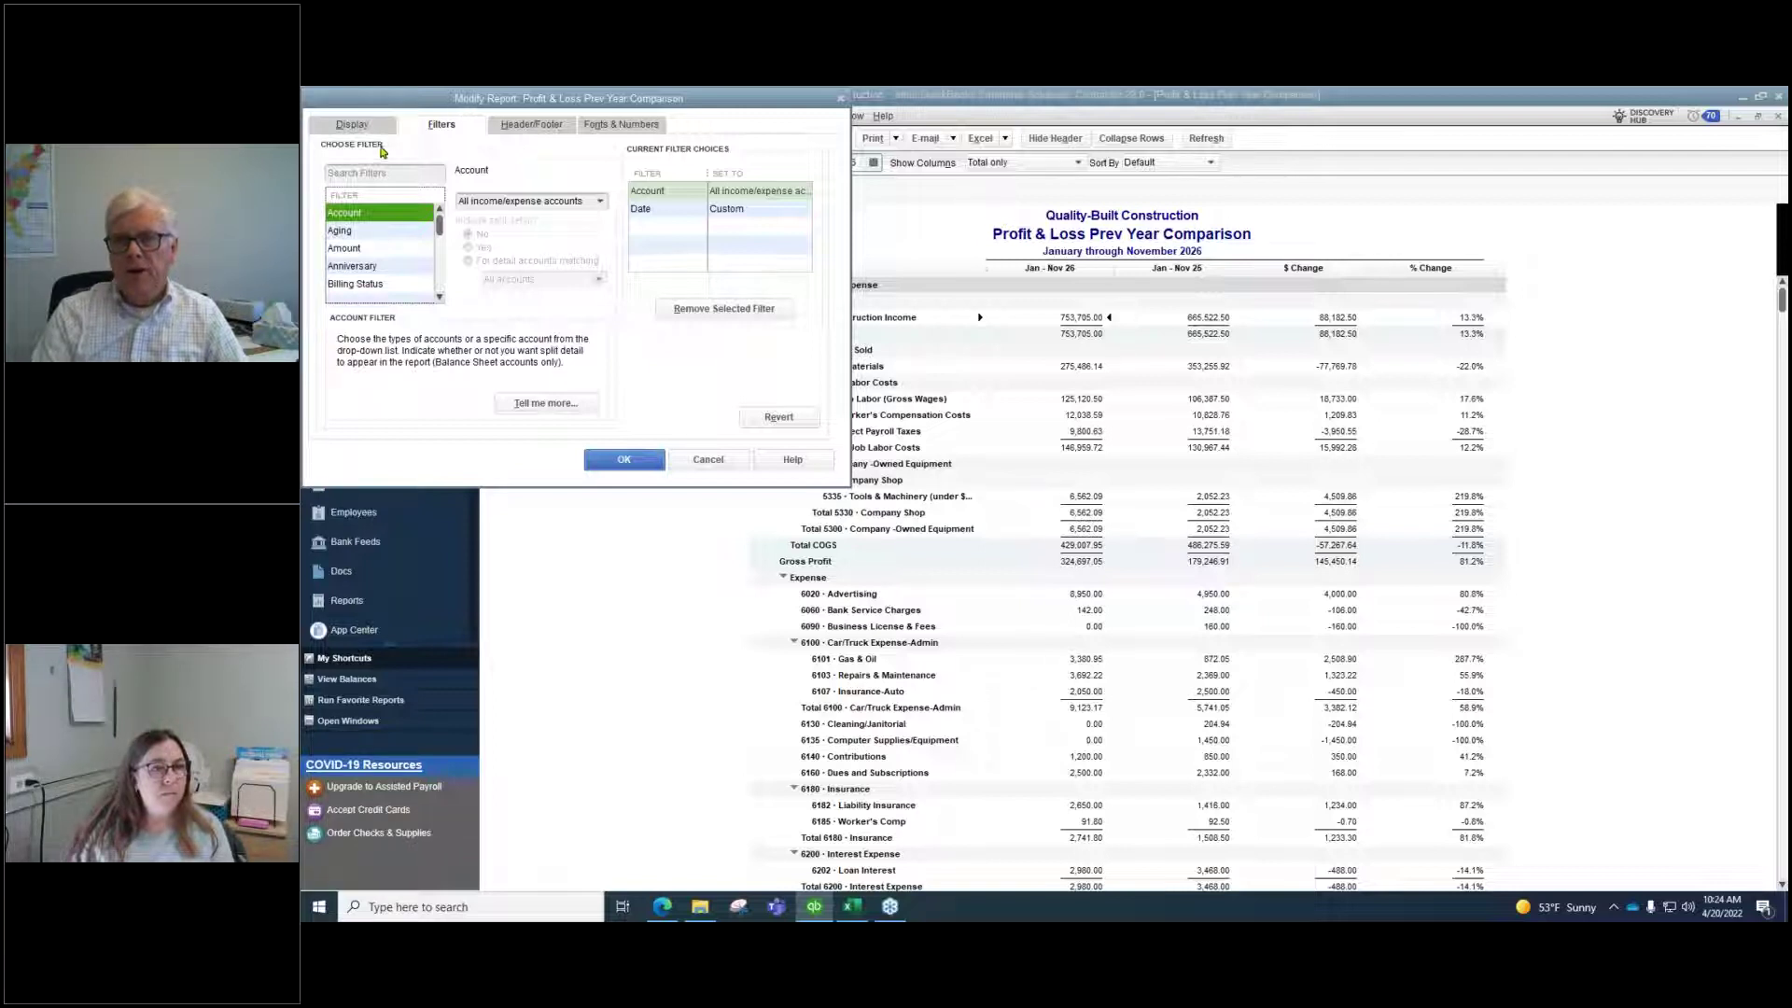
{"action": "left_click", "coordinate": [350, 125]}
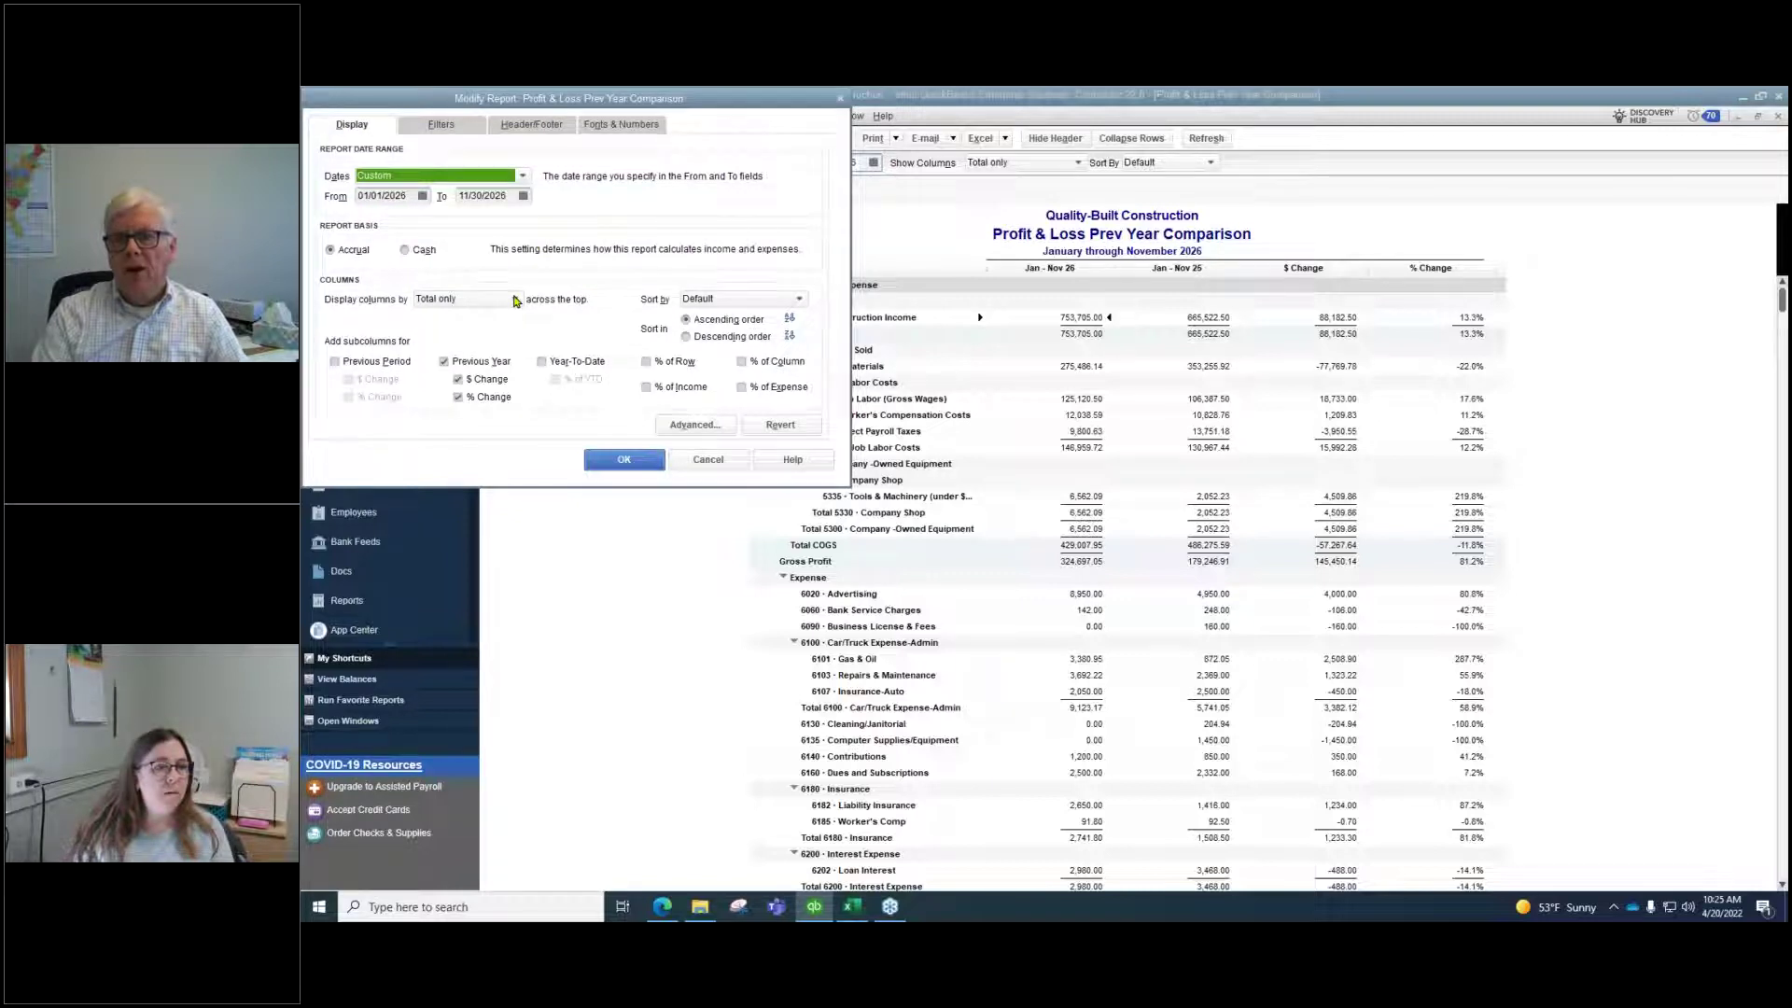
Customize the Profit & Loss Prev Year Comparison report to display its columns by Month
{"action": "left_click", "coordinate": [515, 300]}
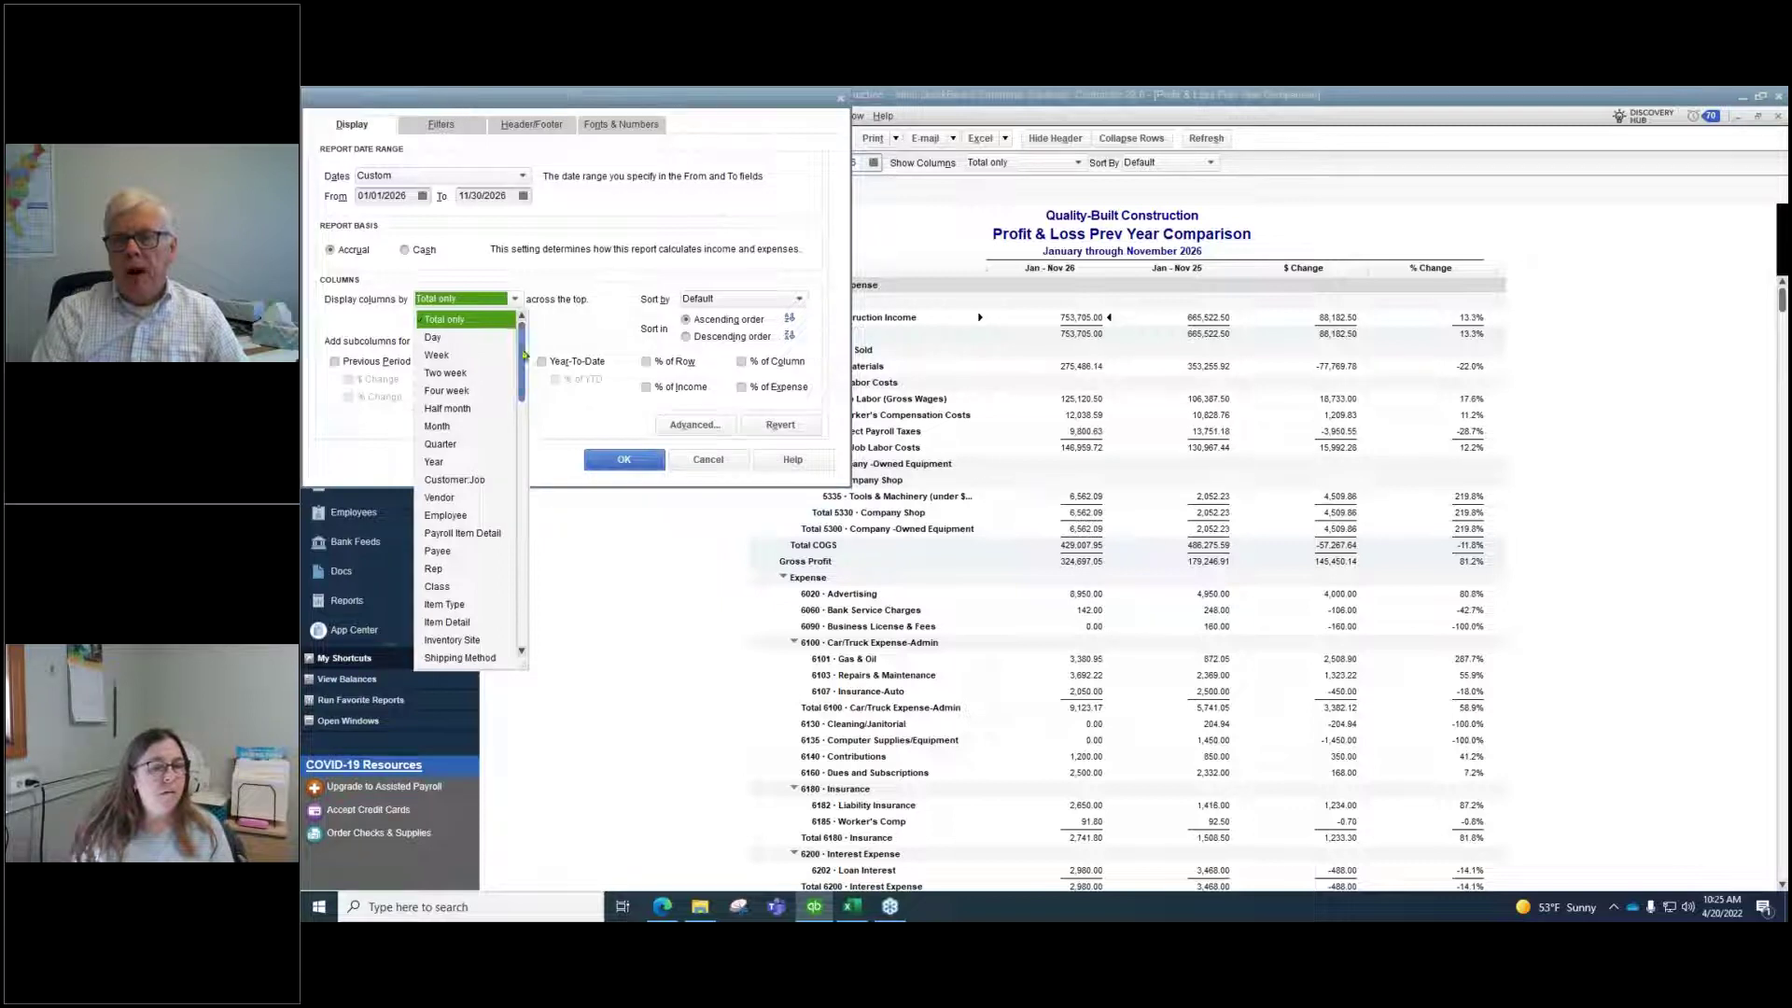
{"action": "scroll", "coordinate": [520, 384], "scroll_direction": "down", "scroll_amount": 1}
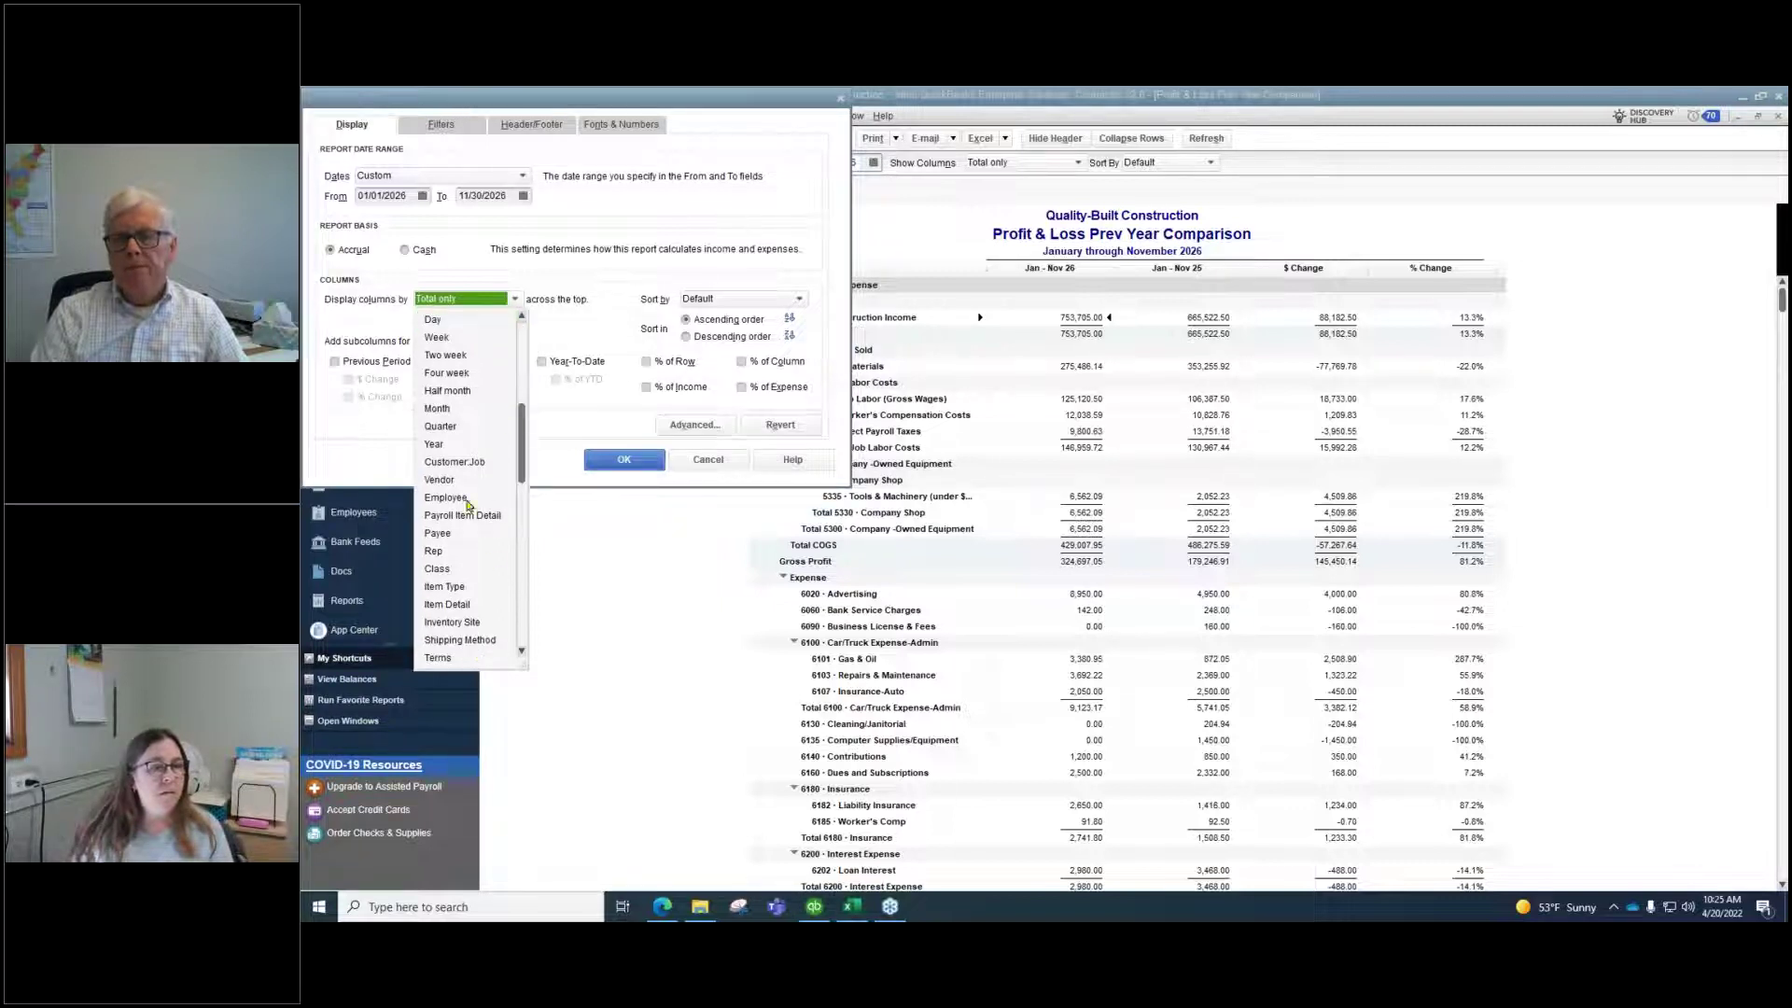
{"action": "left_click", "coordinate": [451, 410]}
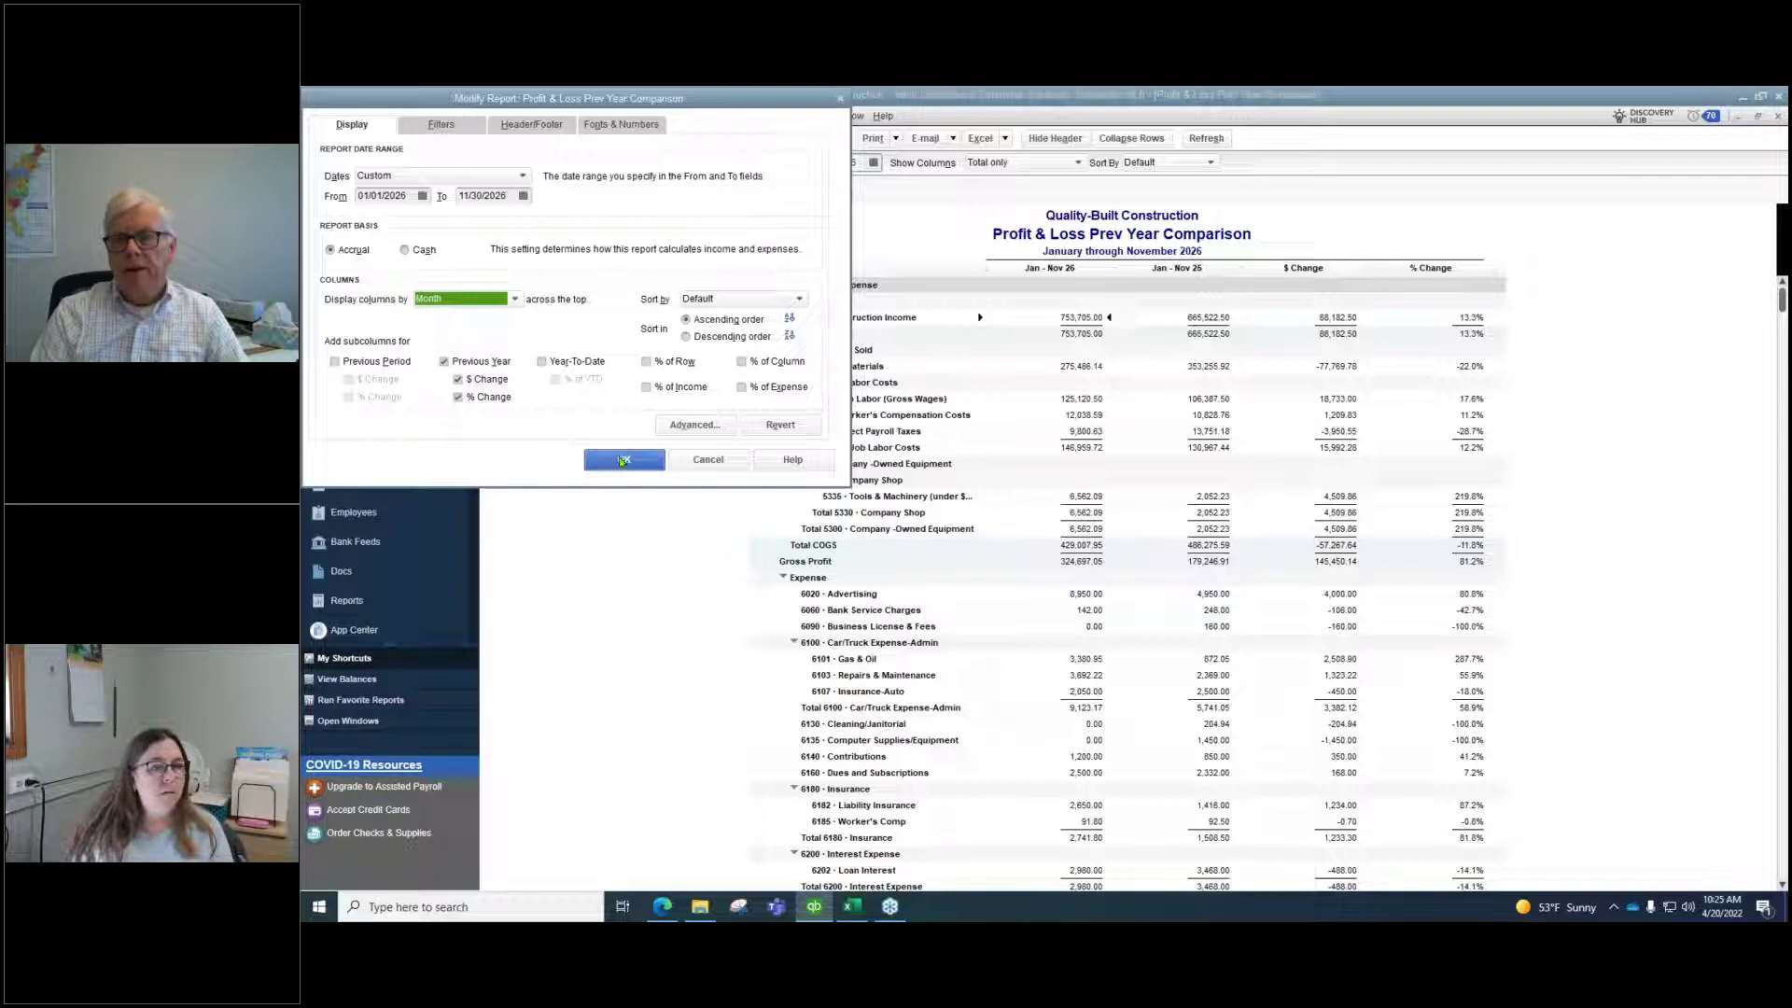
{"action": "left_click", "coordinate": [622, 461]}
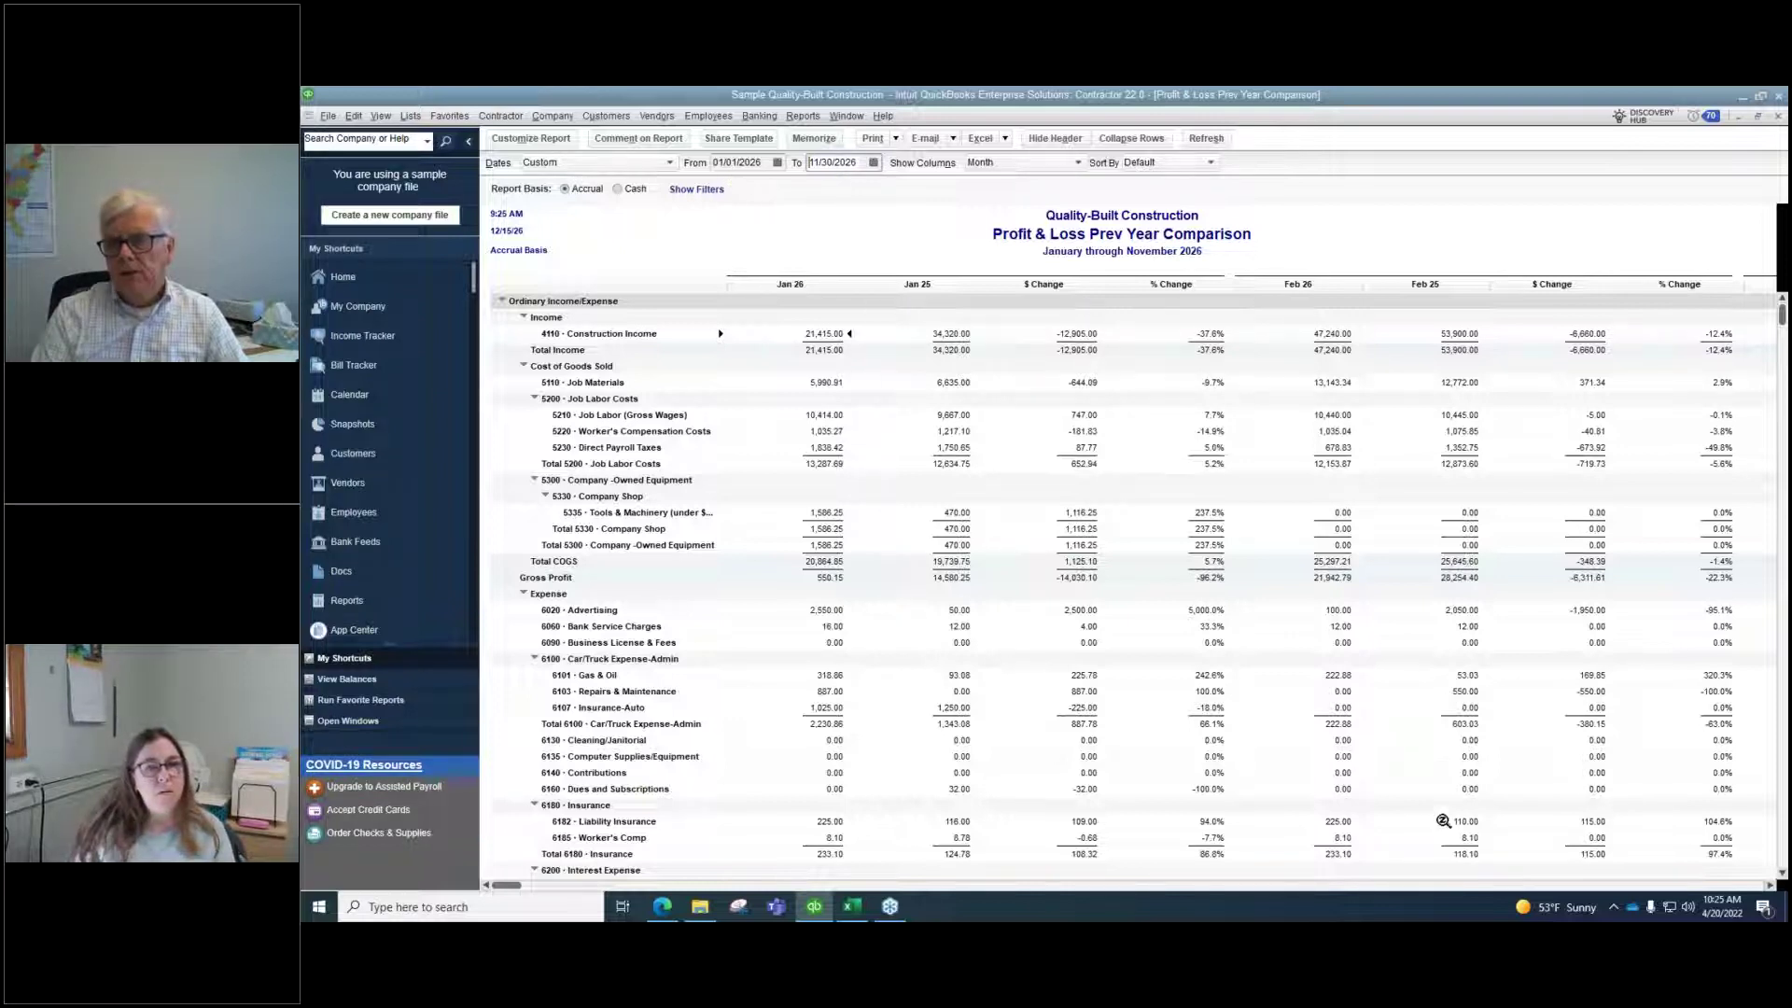
Look across the monthly columns and remove the $ Change and % Change subcolumns from the Profit & Loss comparison
{"action": "left_click", "coordinate": [1766, 883]}
{"action": "left_click", "coordinate": [1765, 883]}
{"action": "left_click", "coordinate": [1765, 883]}
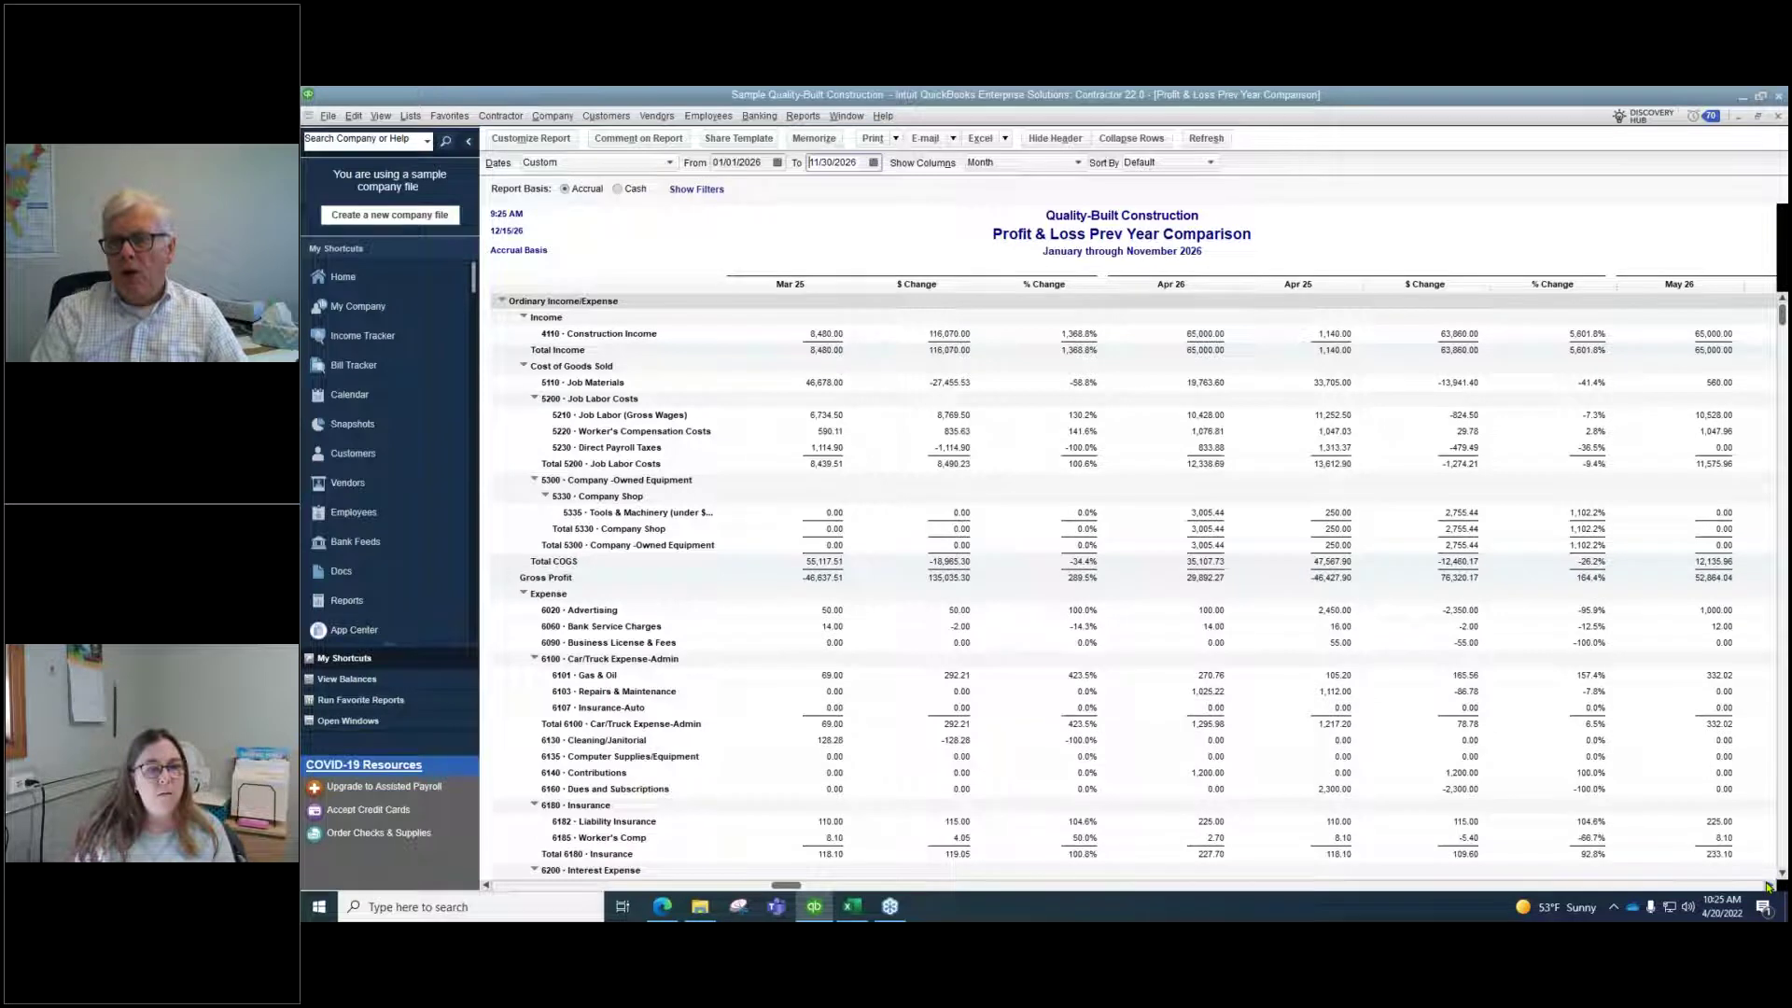
{"action": "left_click", "coordinate": [1766, 883]}
{"action": "left_click", "coordinate": [1766, 883]}
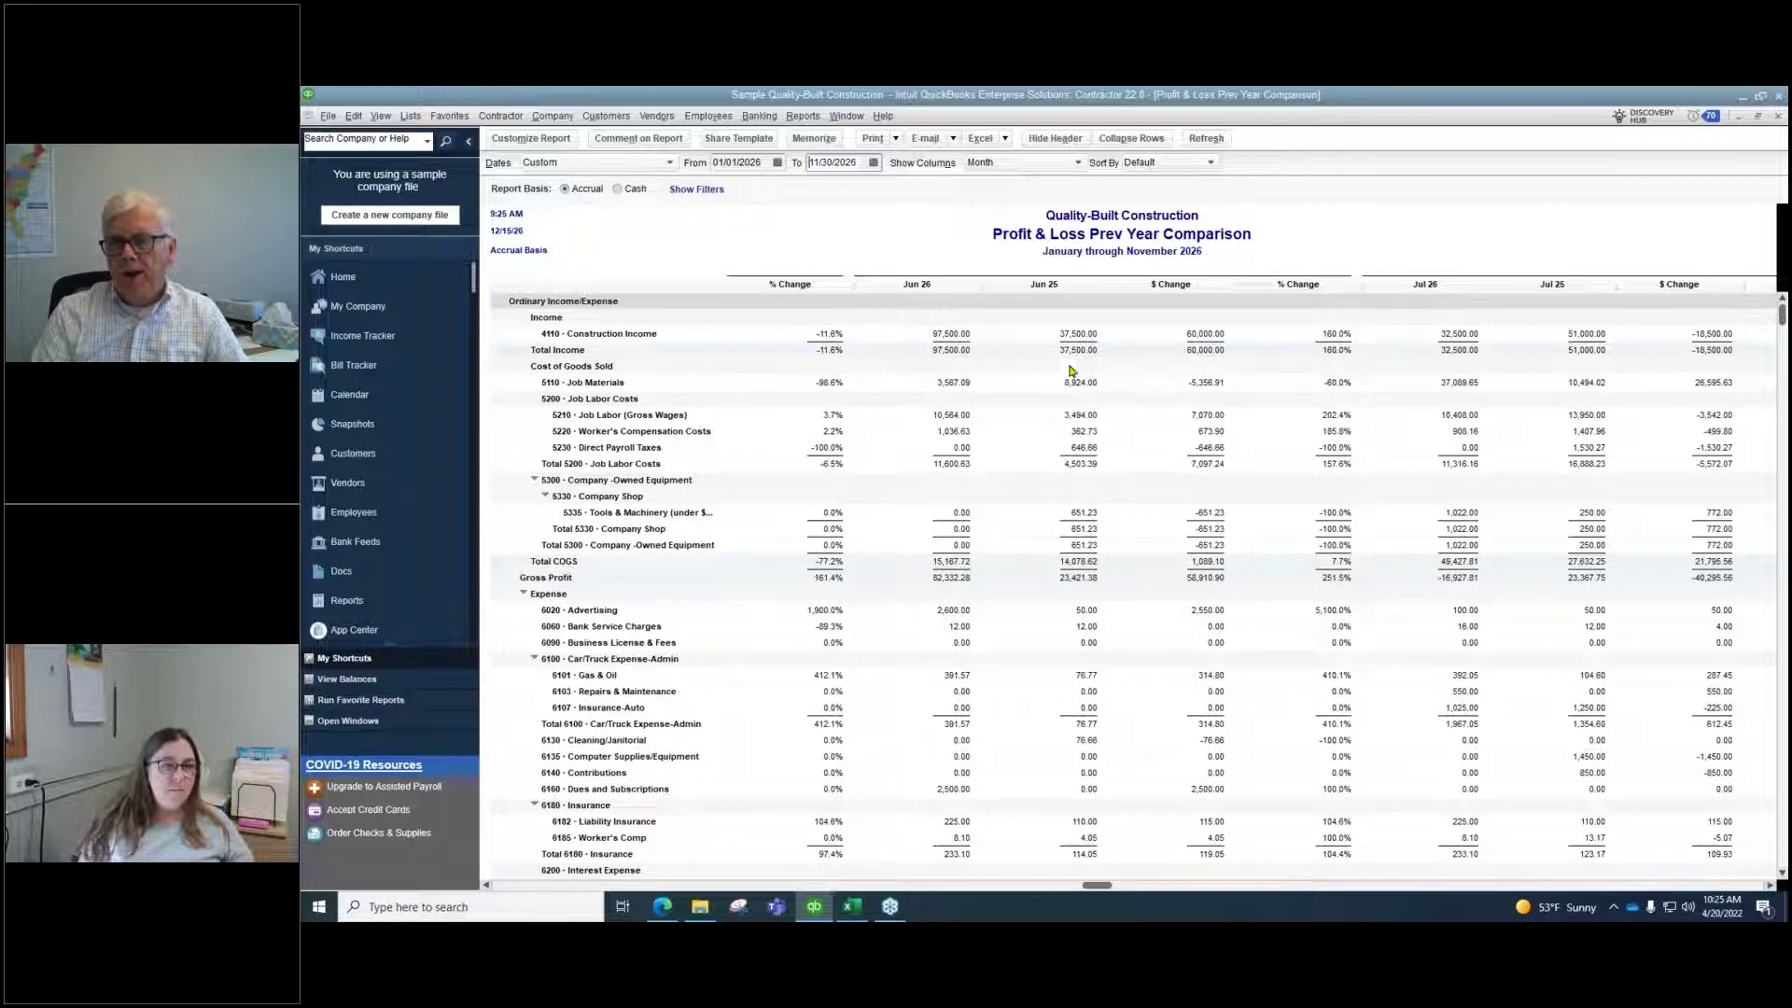
{"action": "left_click", "coordinate": [537, 140]}
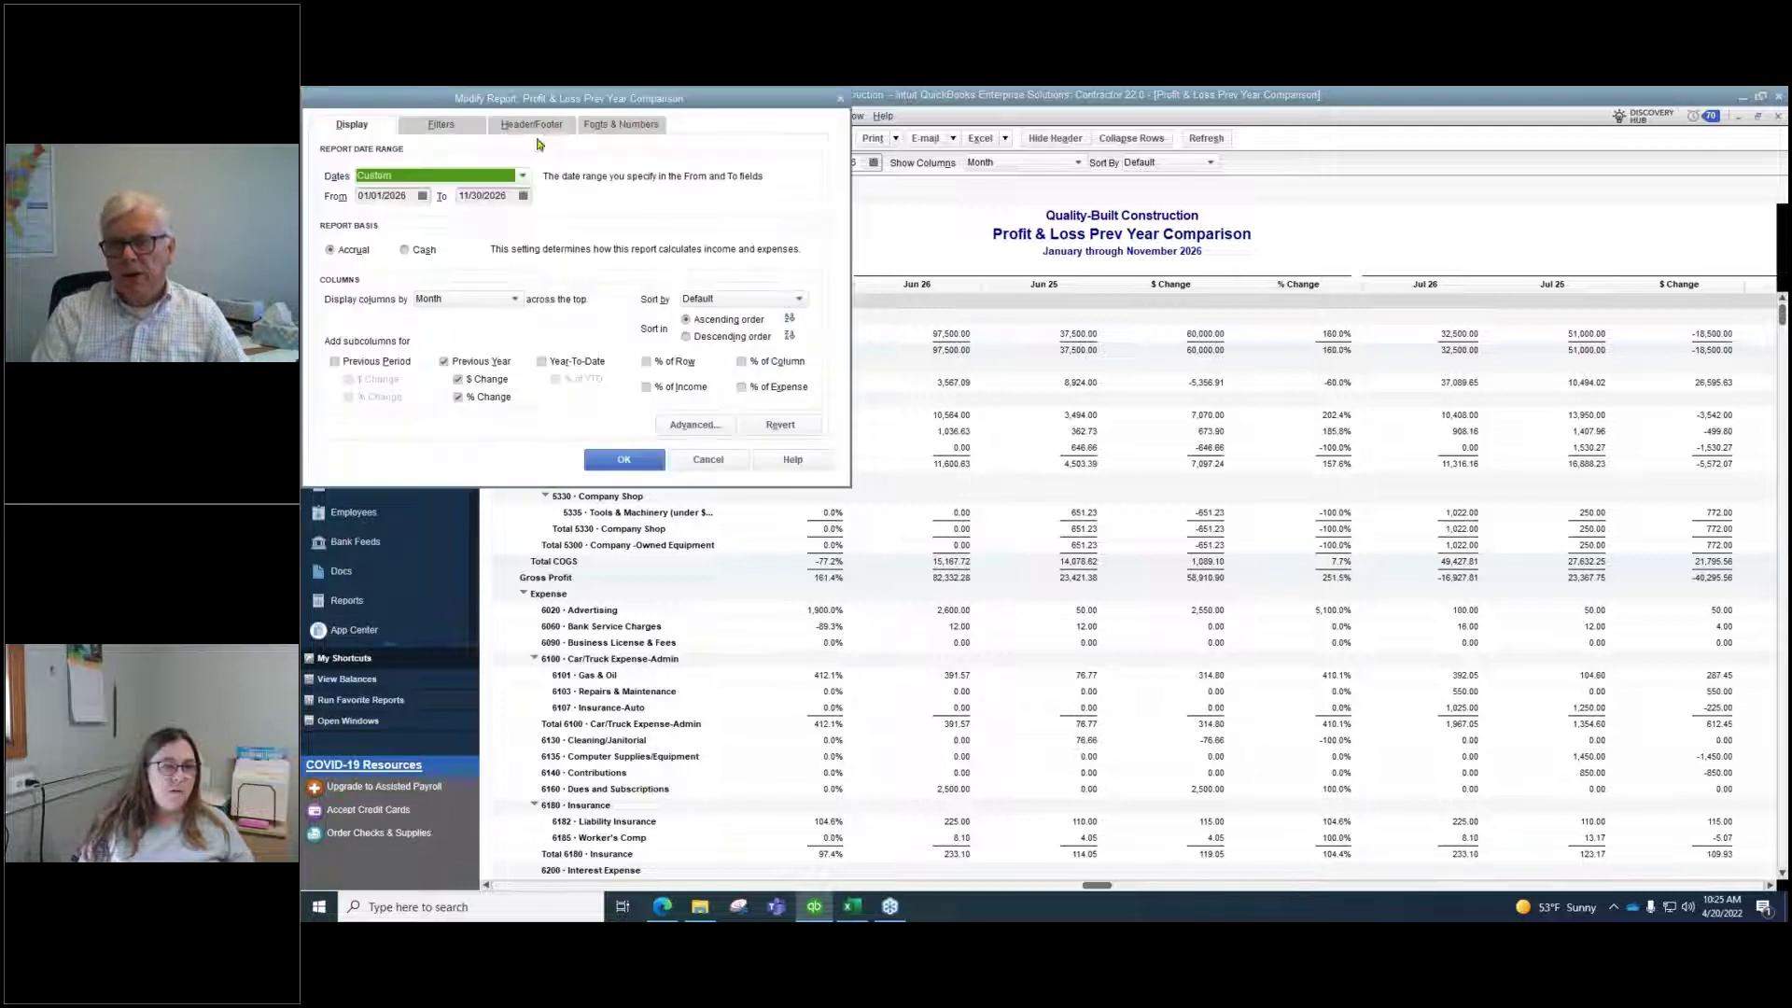
{"action": "left_click", "coordinate": [459, 379]}
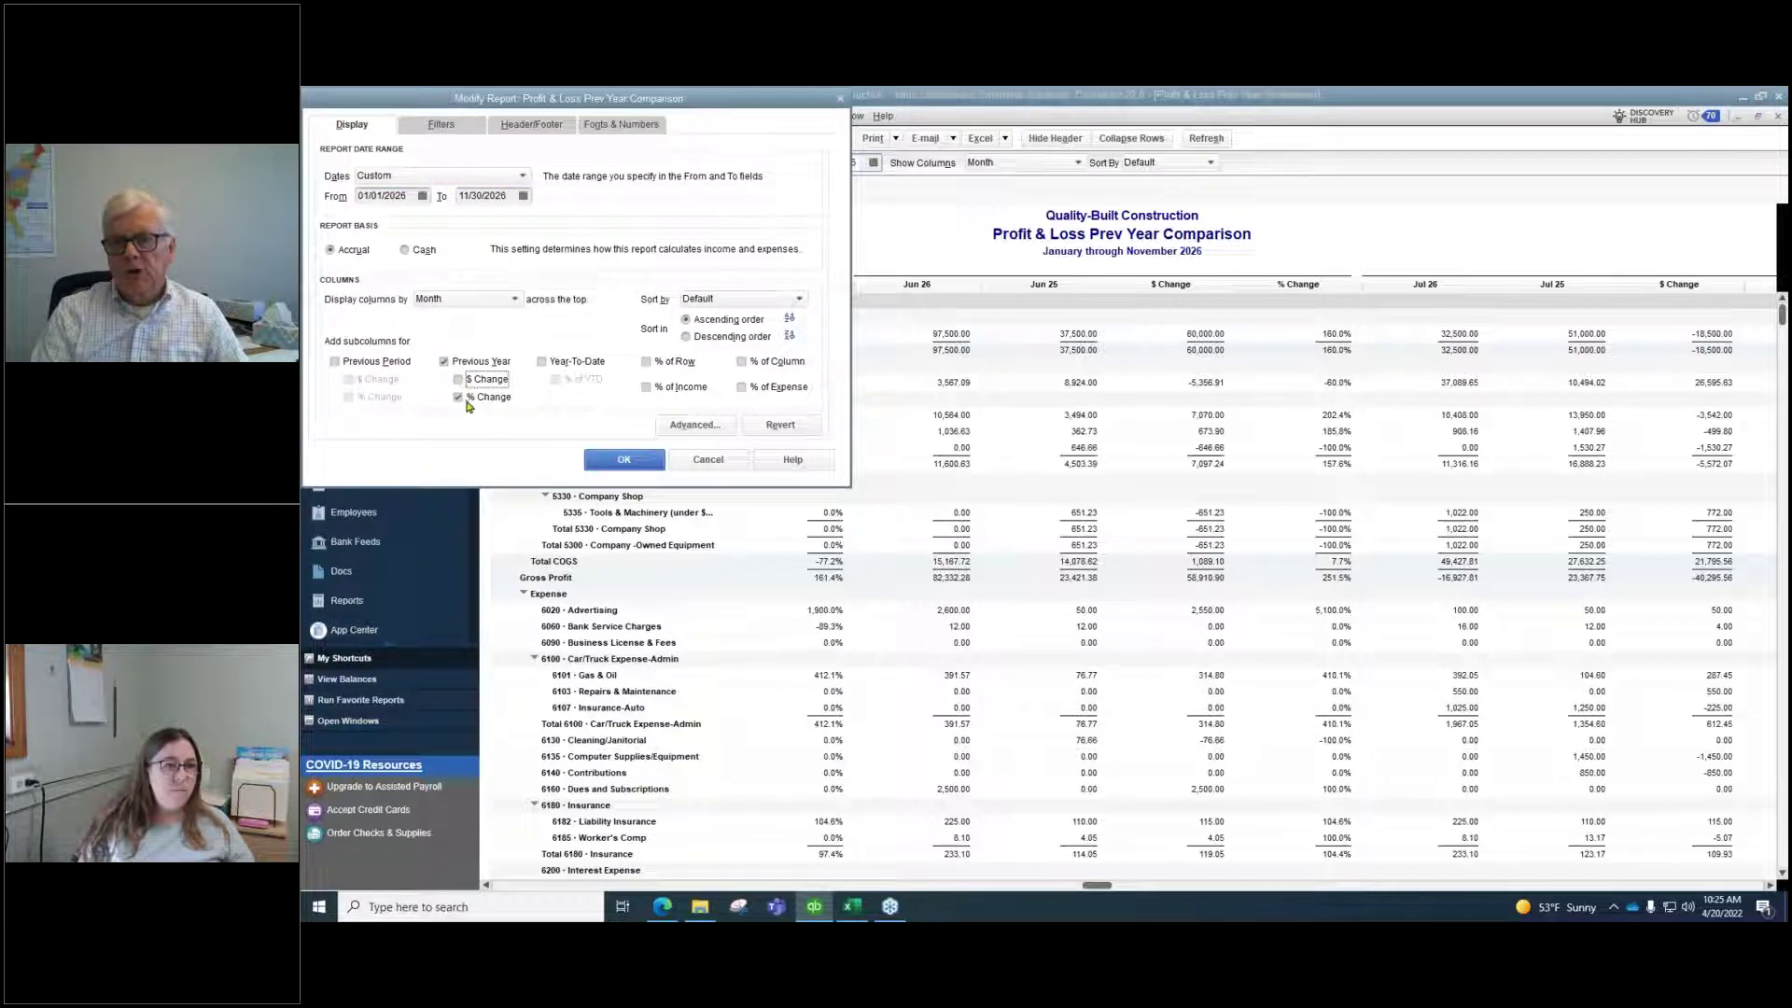
{"action": "left_click", "coordinate": [458, 397]}
{"action": "left_click", "coordinate": [623, 460]}
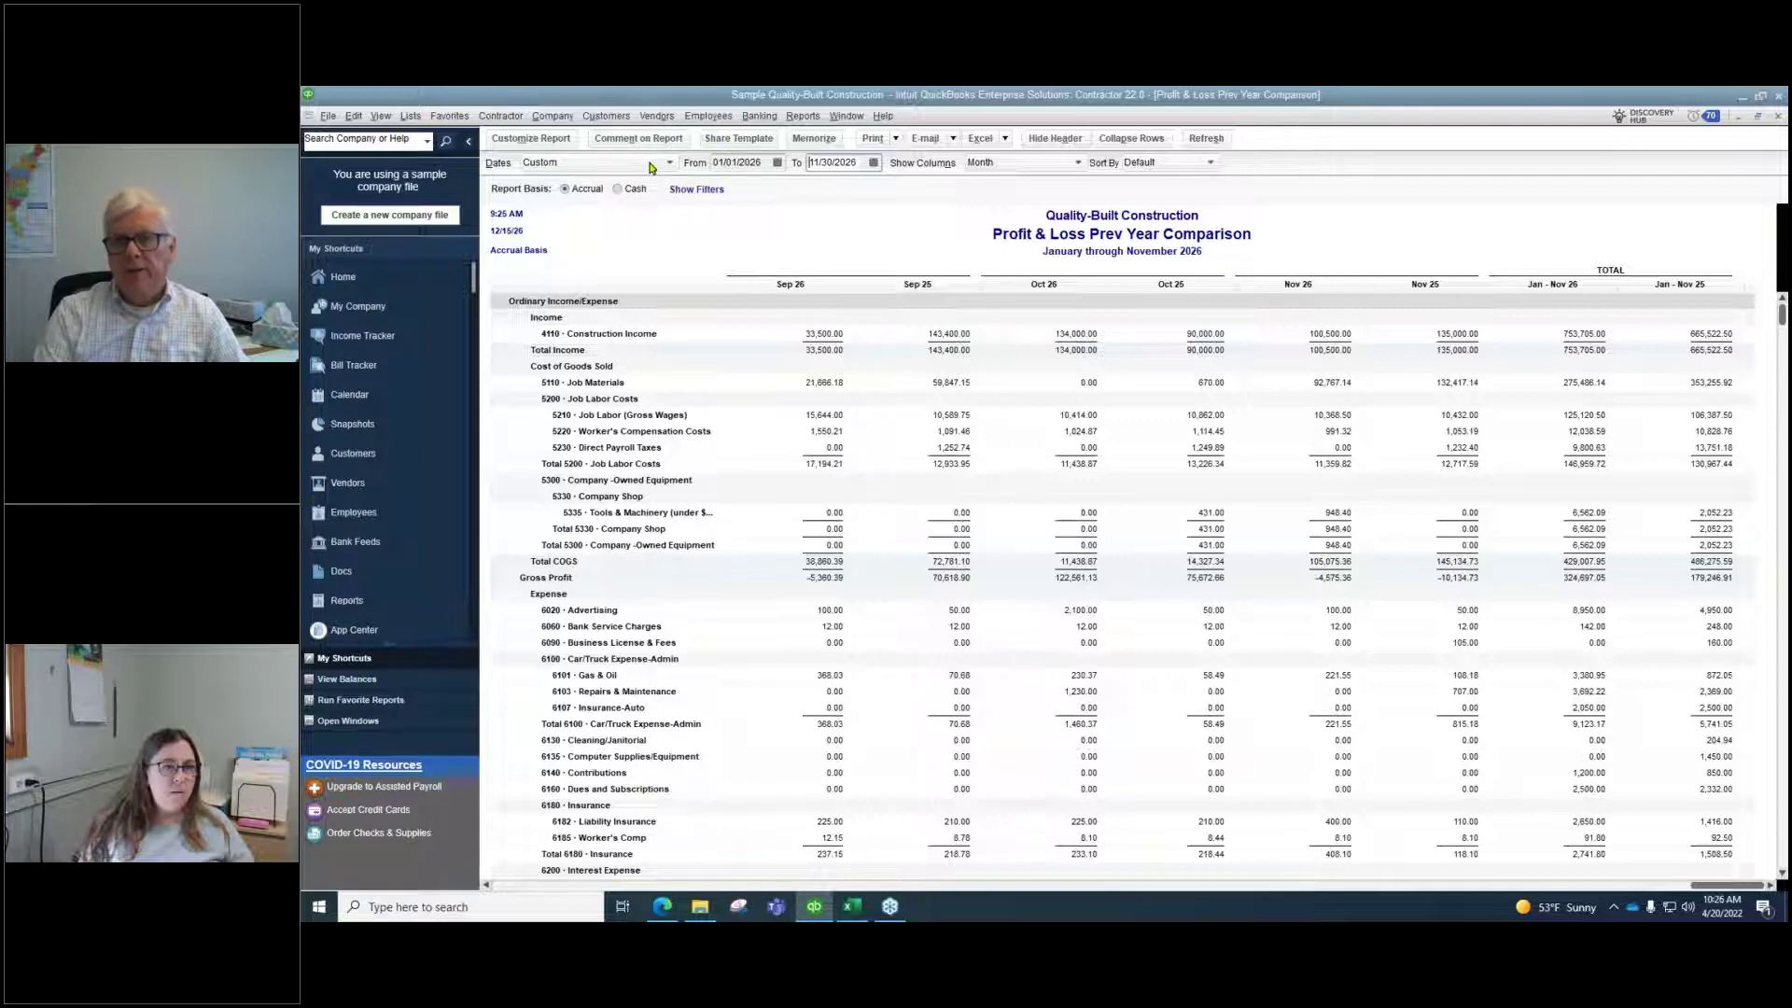
Customize the Profit & Loss comparison to display its columns by Quarter
{"action": "left_click", "coordinate": [532, 139]}
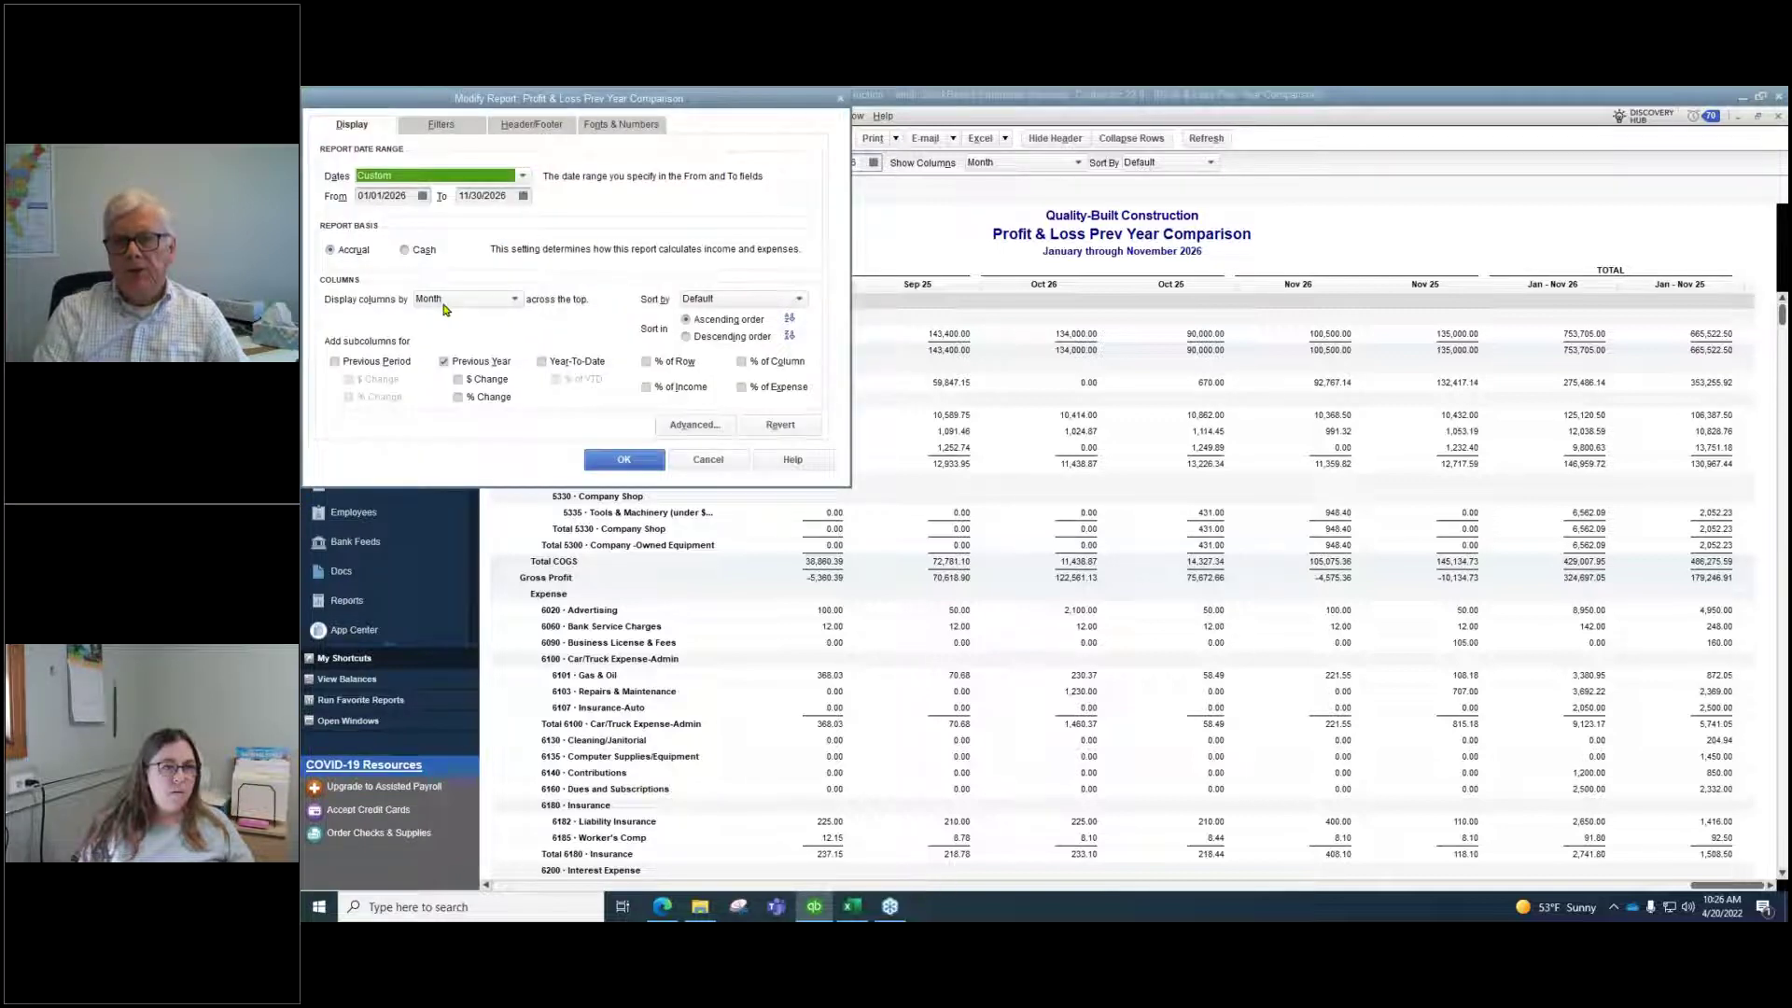
{"action": "left_click", "coordinate": [501, 304]}
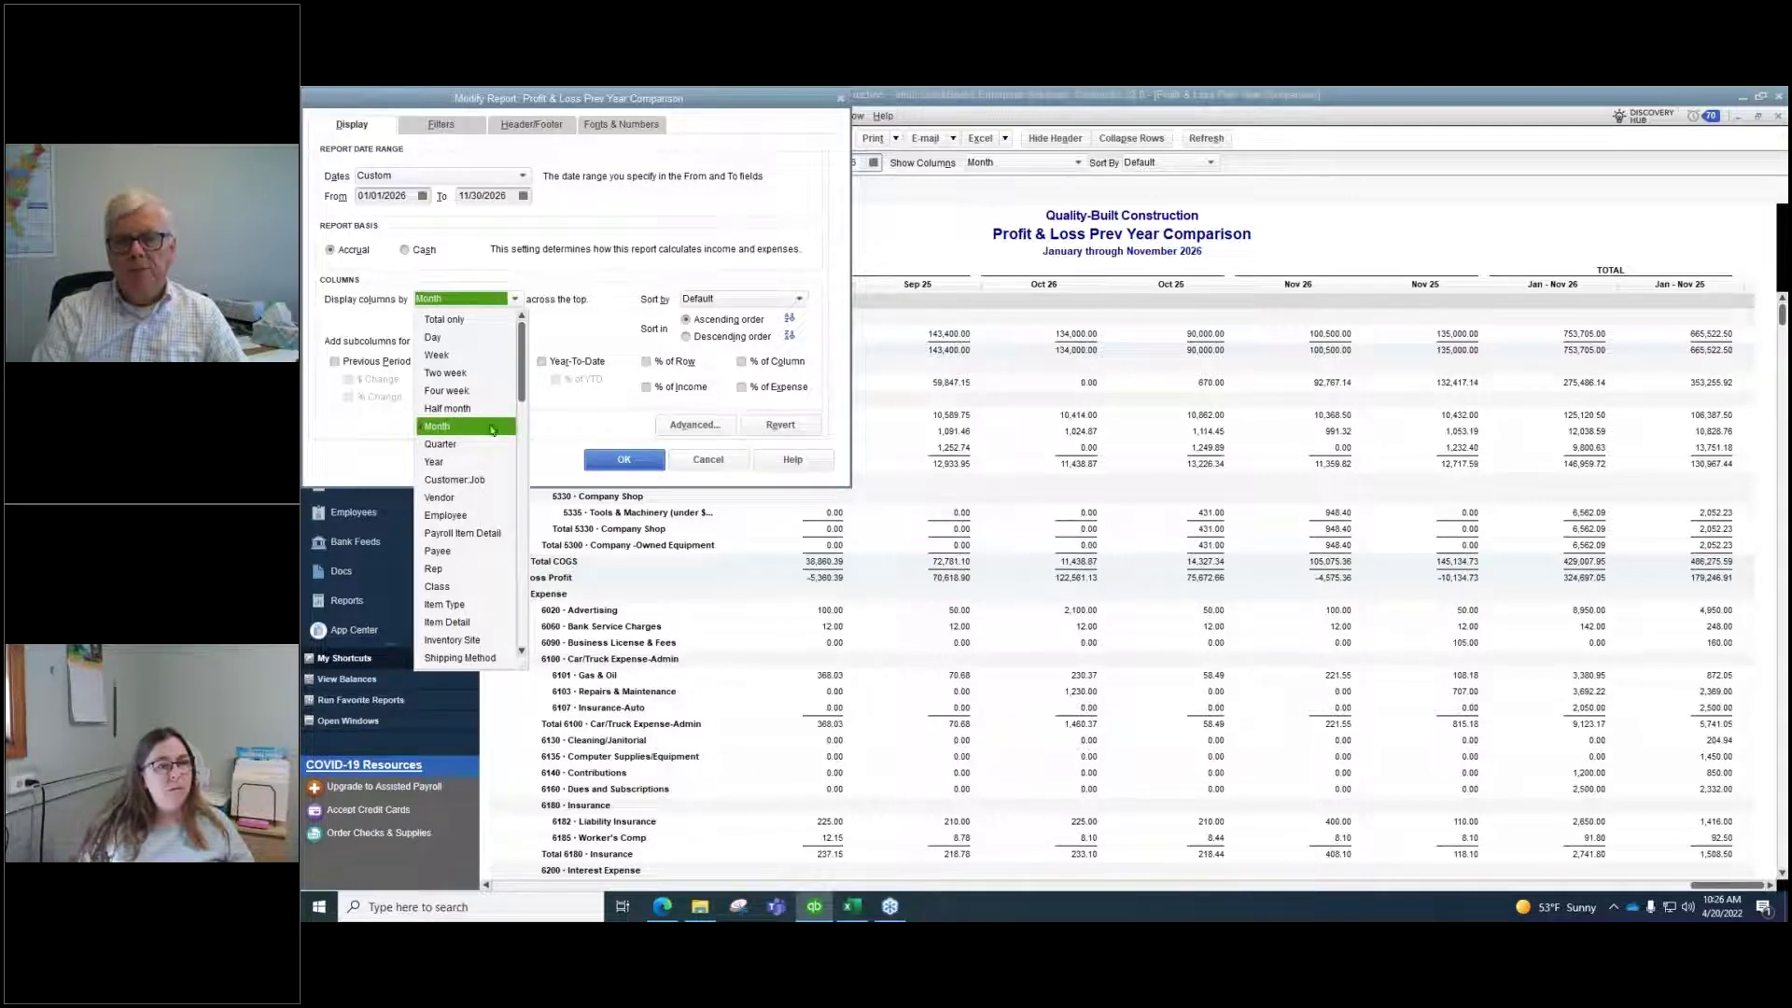
{"action": "left_click", "coordinate": [449, 445]}
{"action": "left_click", "coordinate": [623, 460]}
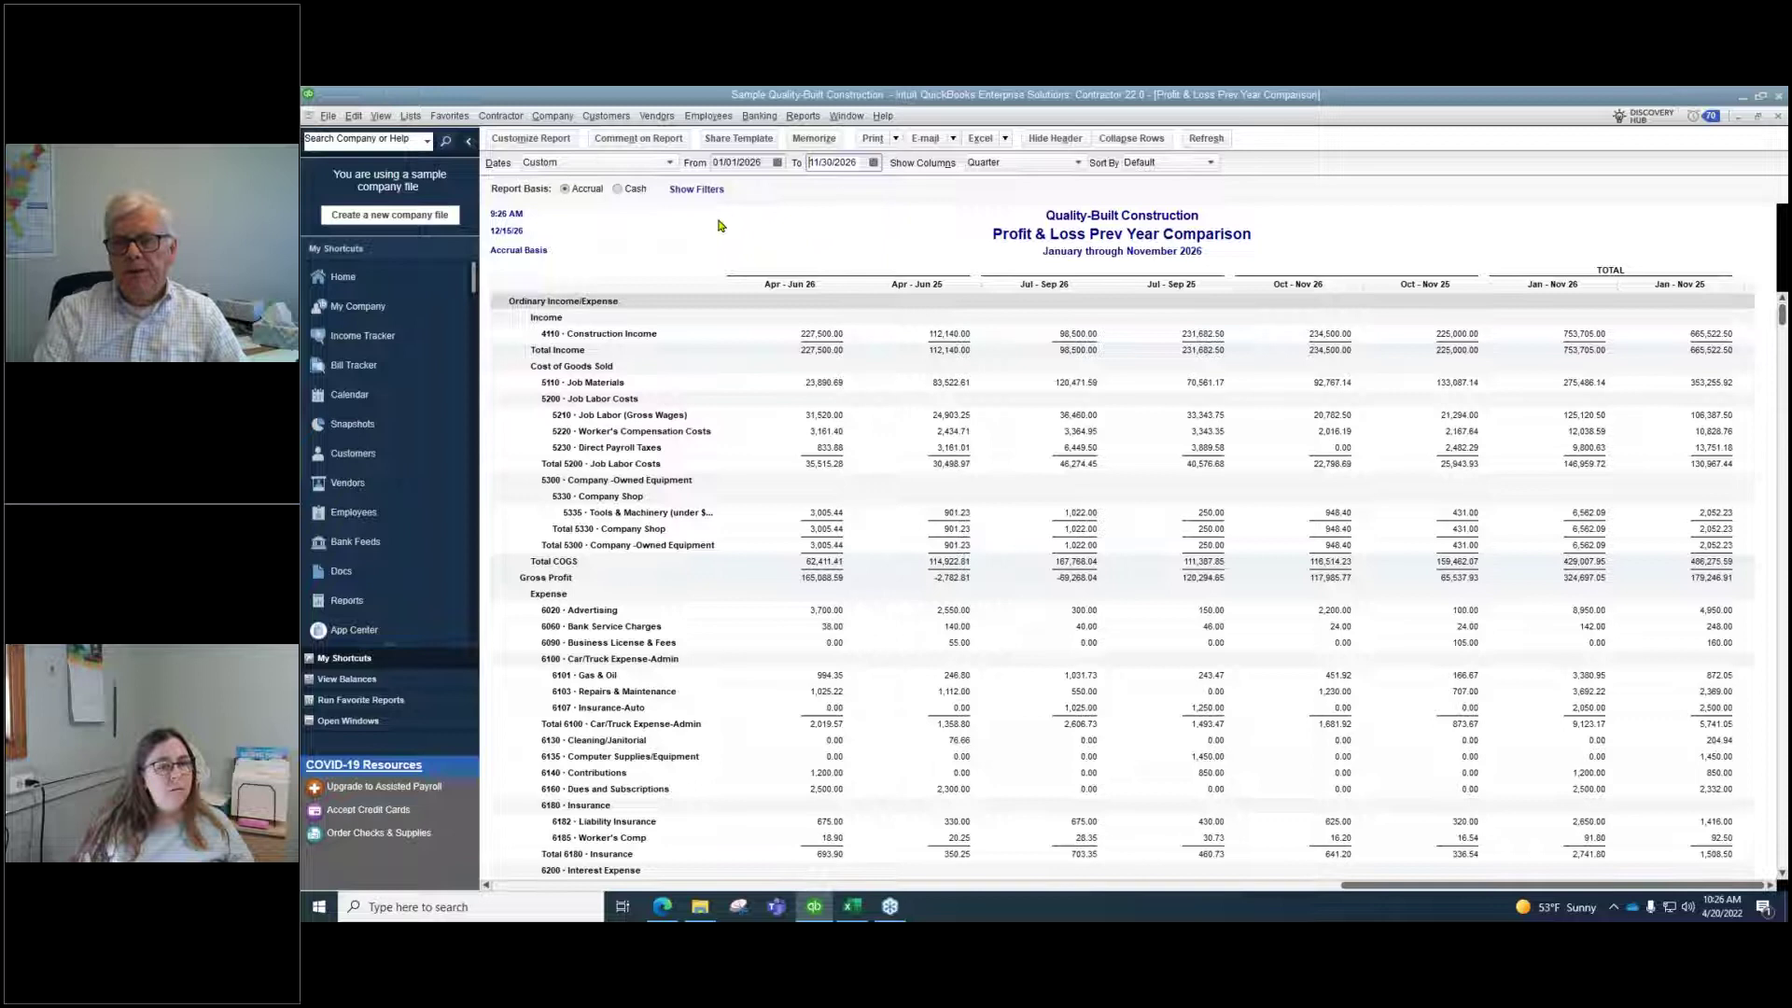
Collapse all rows of the quarterly report, including the Cost of Goods Sold, Expense and Ordinary Income/Expense groups
{"action": "scroll", "coordinate": [523, 383], "scroll_direction": "down", "scroll_amount": 5}
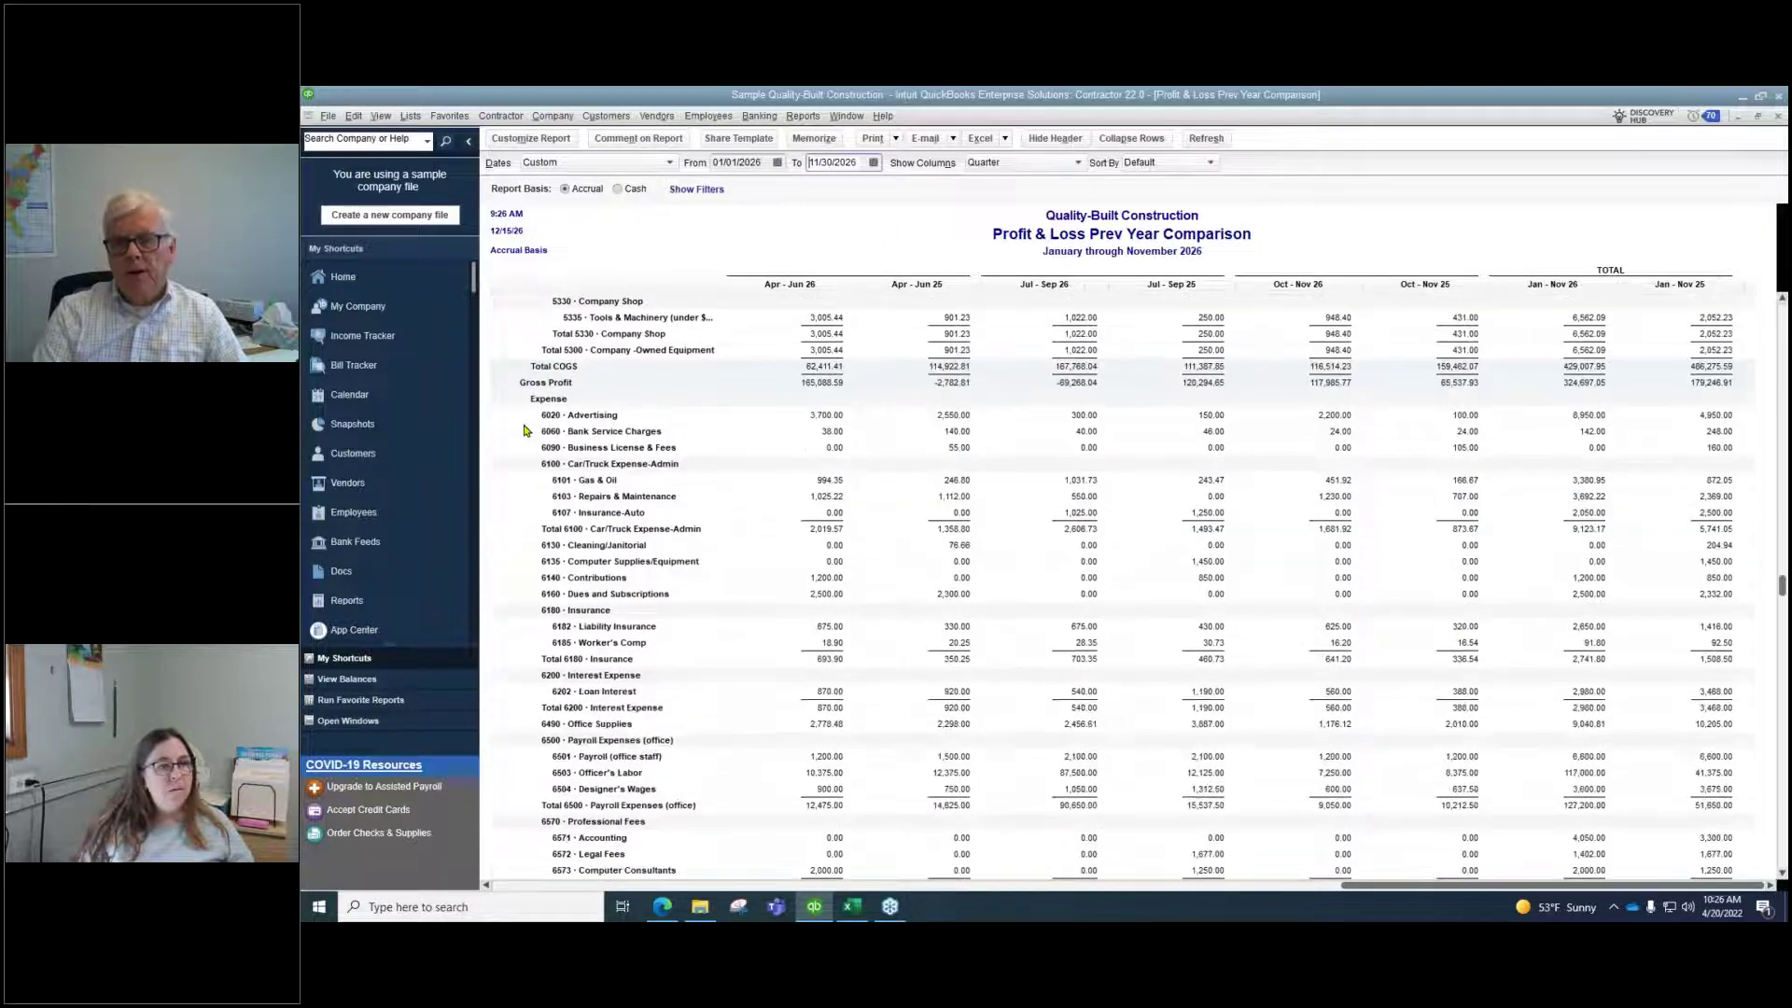
{"action": "scroll", "coordinate": [517, 368], "scroll_direction": "up", "scroll_amount": 5}
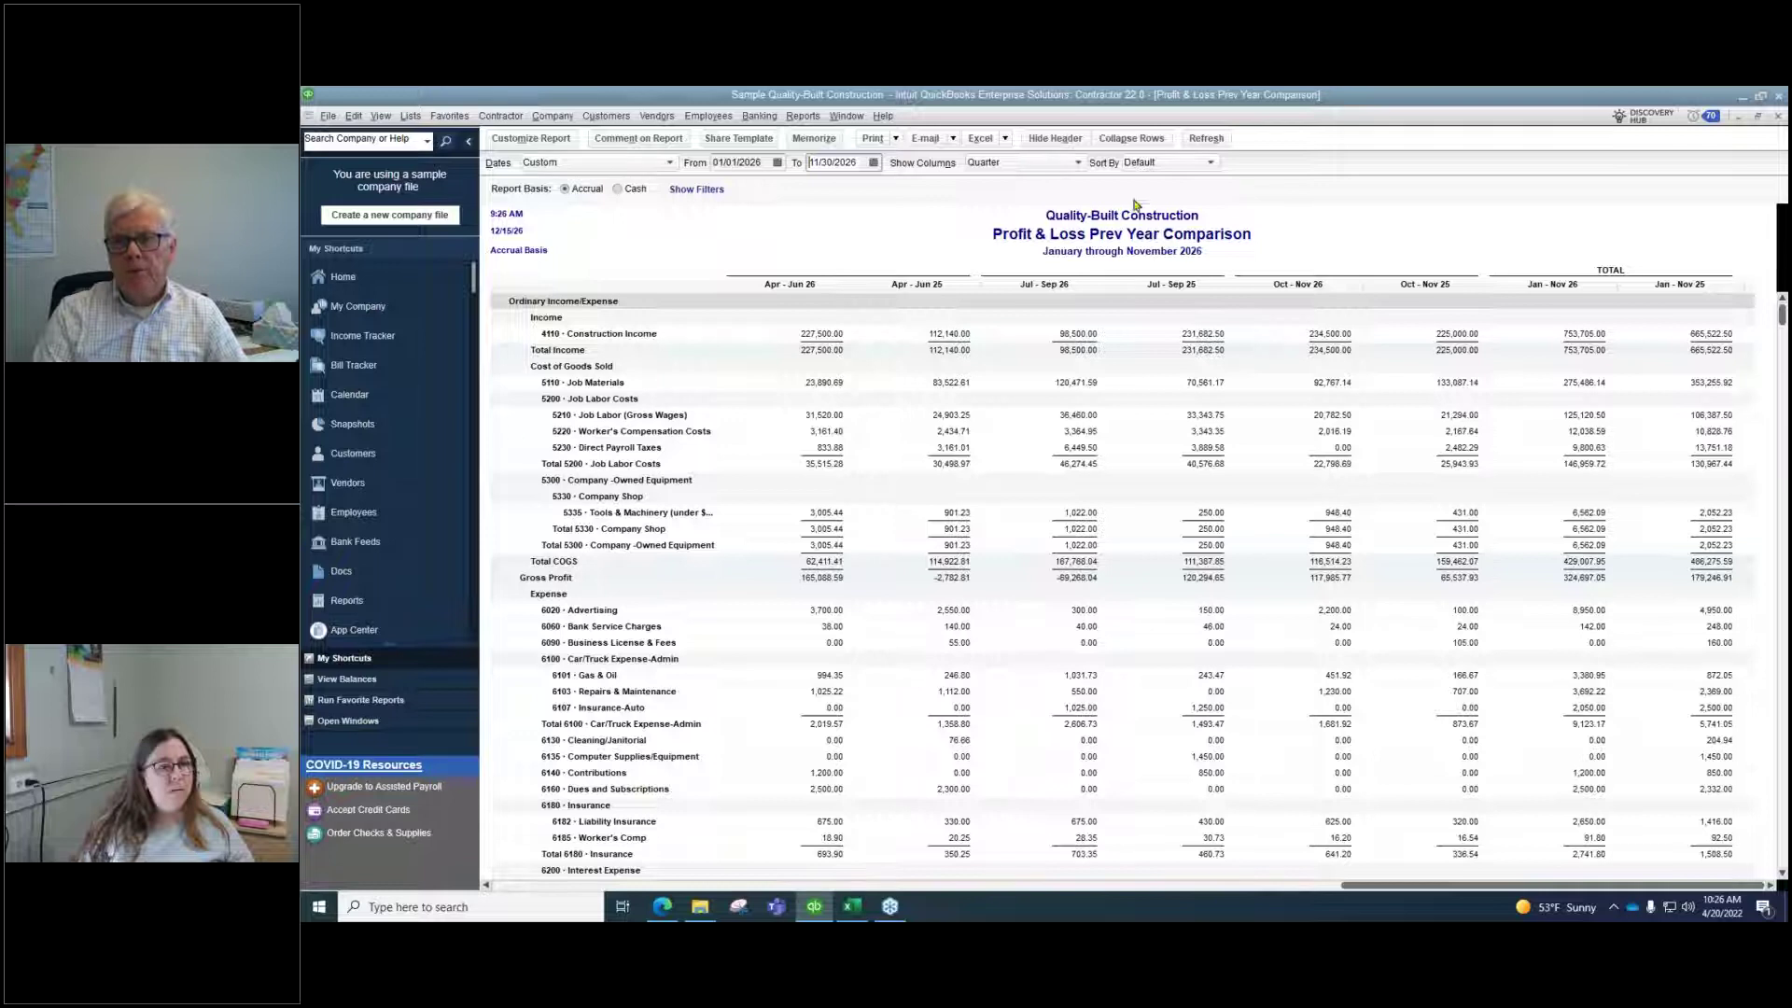
{"action": "left_click", "coordinate": [1131, 138]}
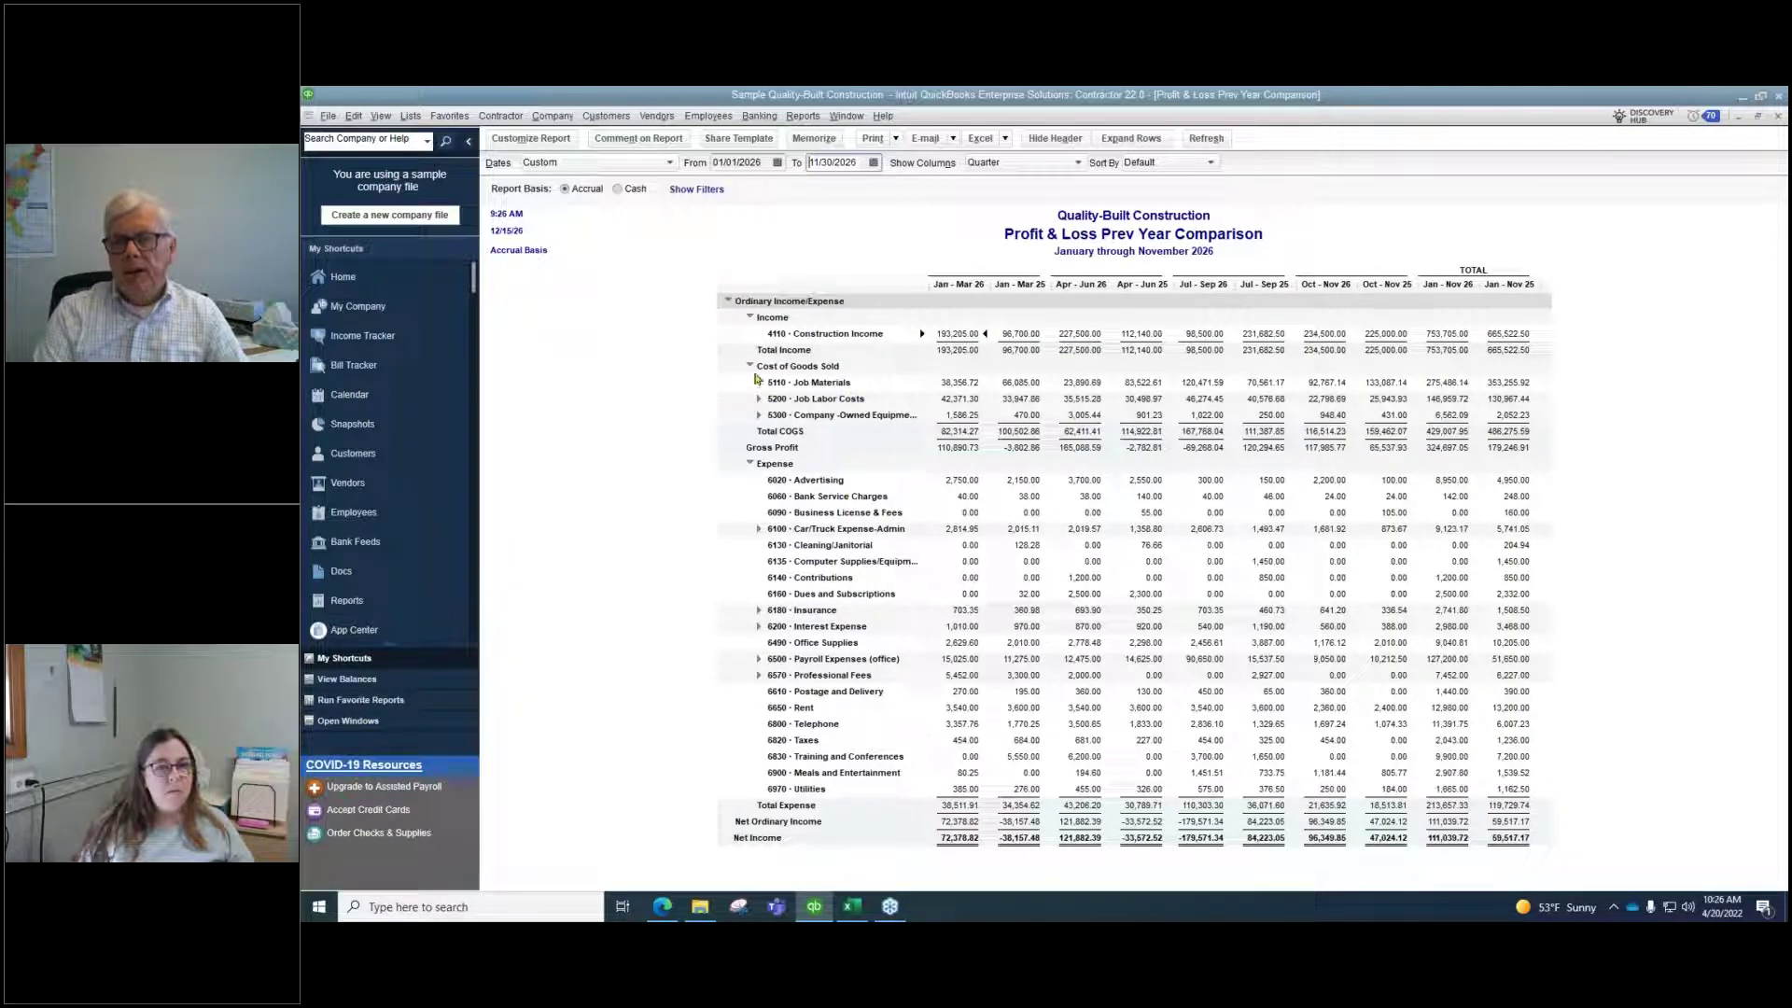
{"action": "left_click", "coordinate": [750, 366]}
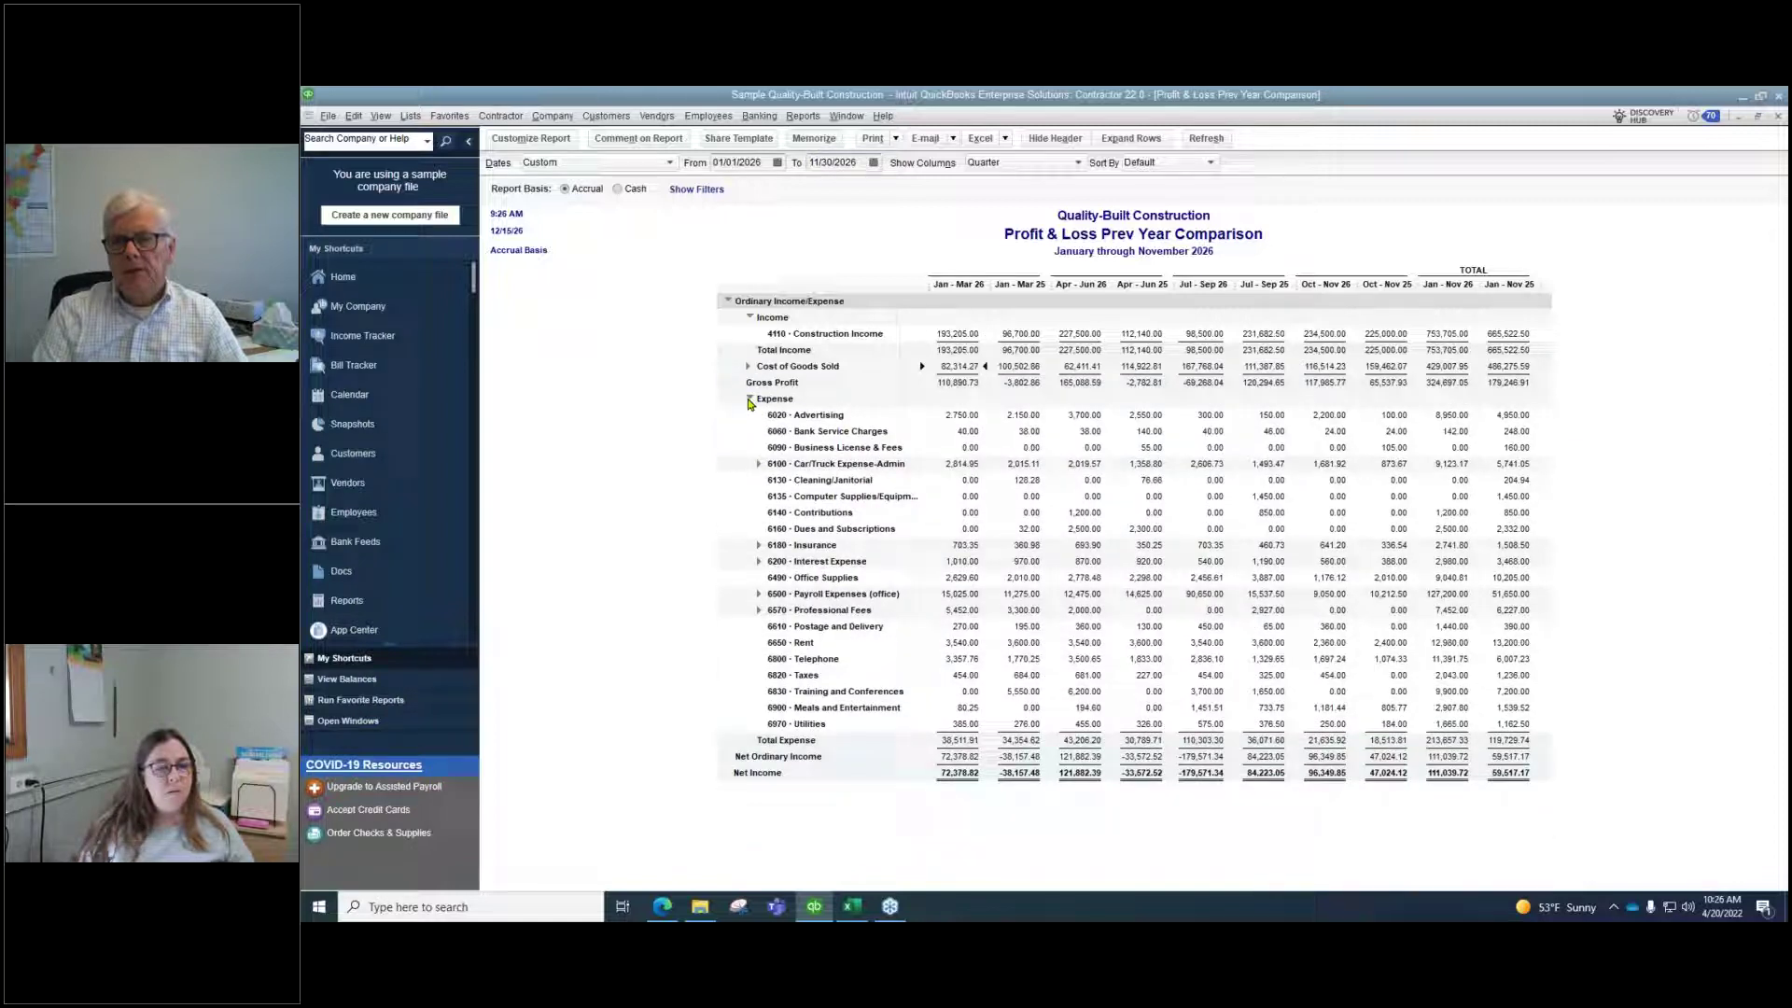
{"action": "left_click", "coordinate": [751, 399]}
{"action": "left_click", "coordinate": [748, 301]}
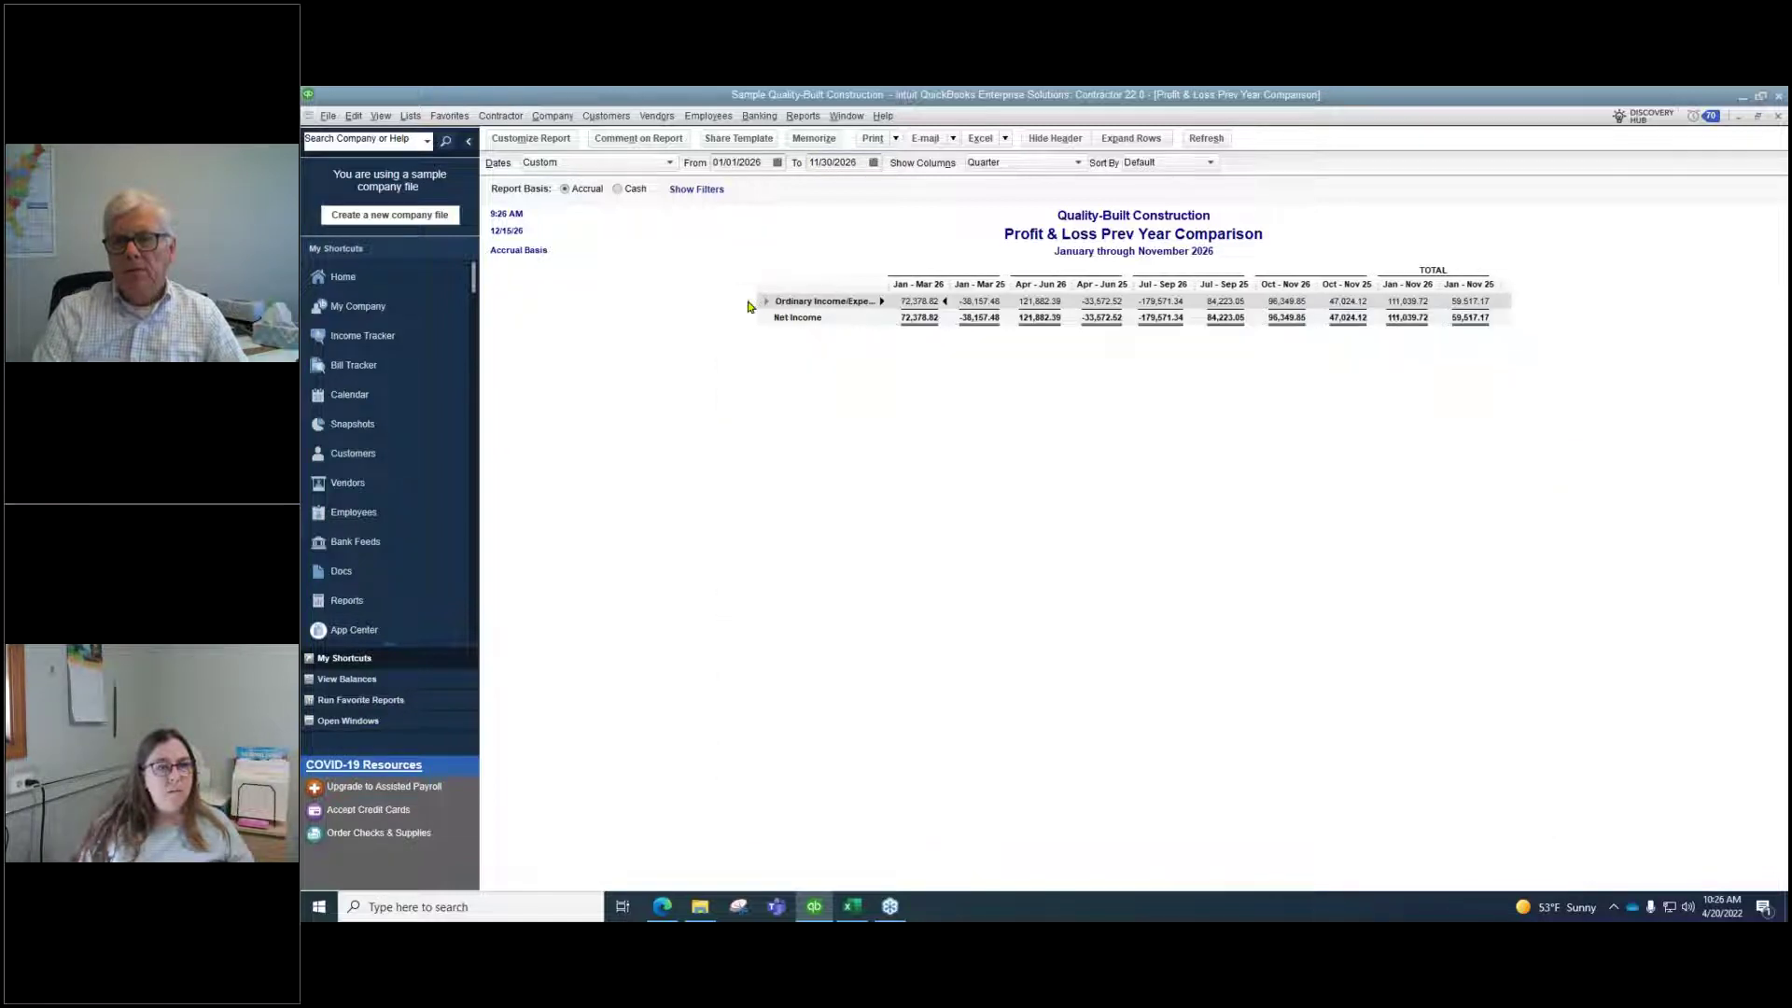
Expand the Ordinary Income/Expense, Cost of Goods Sold and 5200 Job Labor Costs groups
{"action": "left_click", "coordinate": [760, 301]}
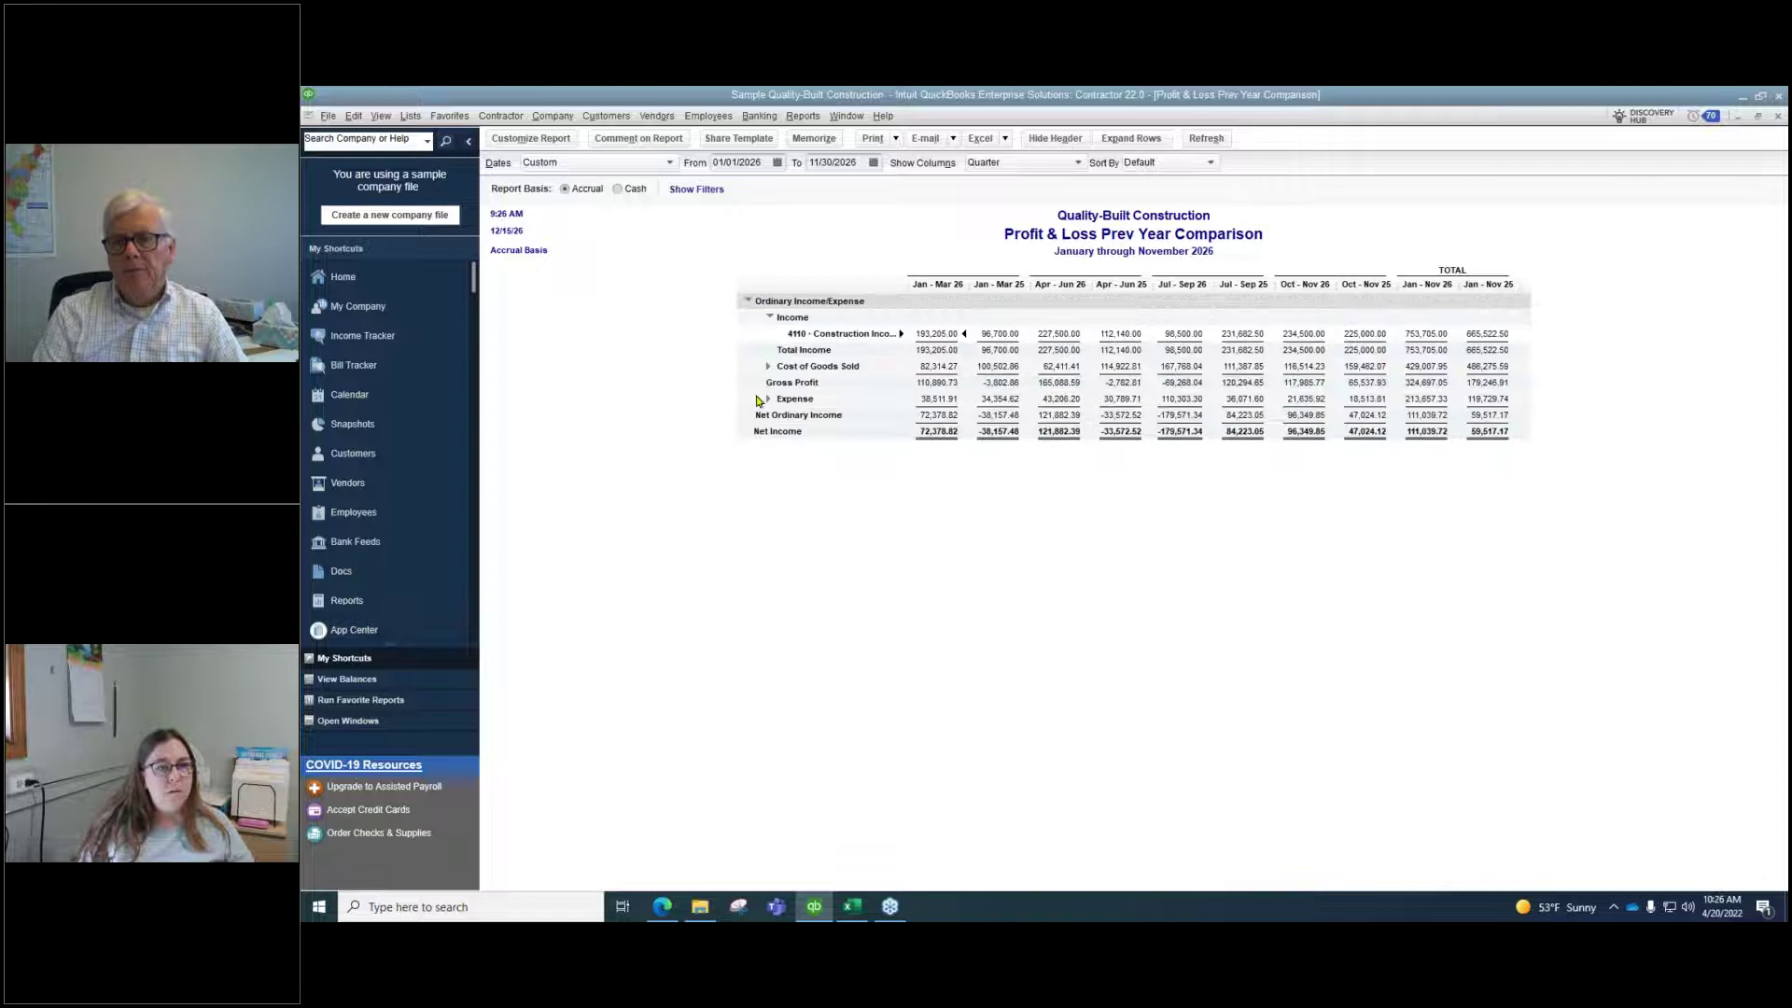
{"action": "left_click", "coordinate": [768, 367]}
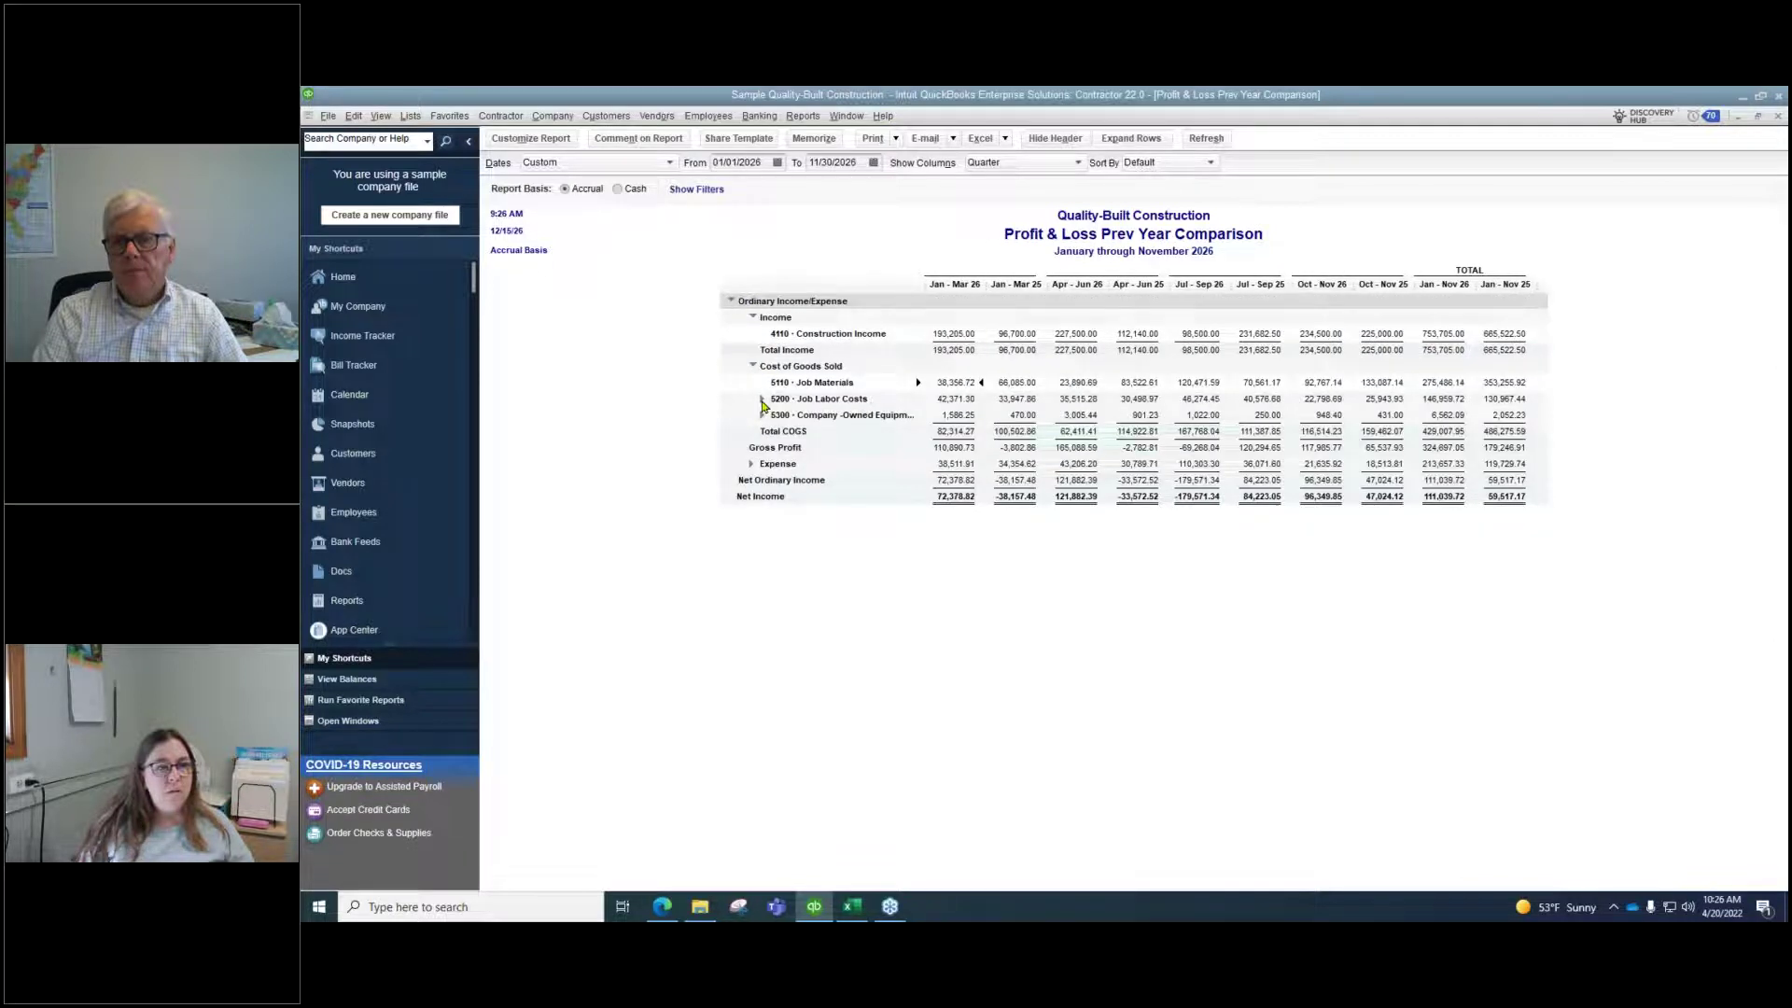
{"action": "left_click", "coordinate": [764, 400]}
Review the available column display choices in the report's customization settings, keeping Quarter selected
{"action": "left_click", "coordinate": [530, 138]}
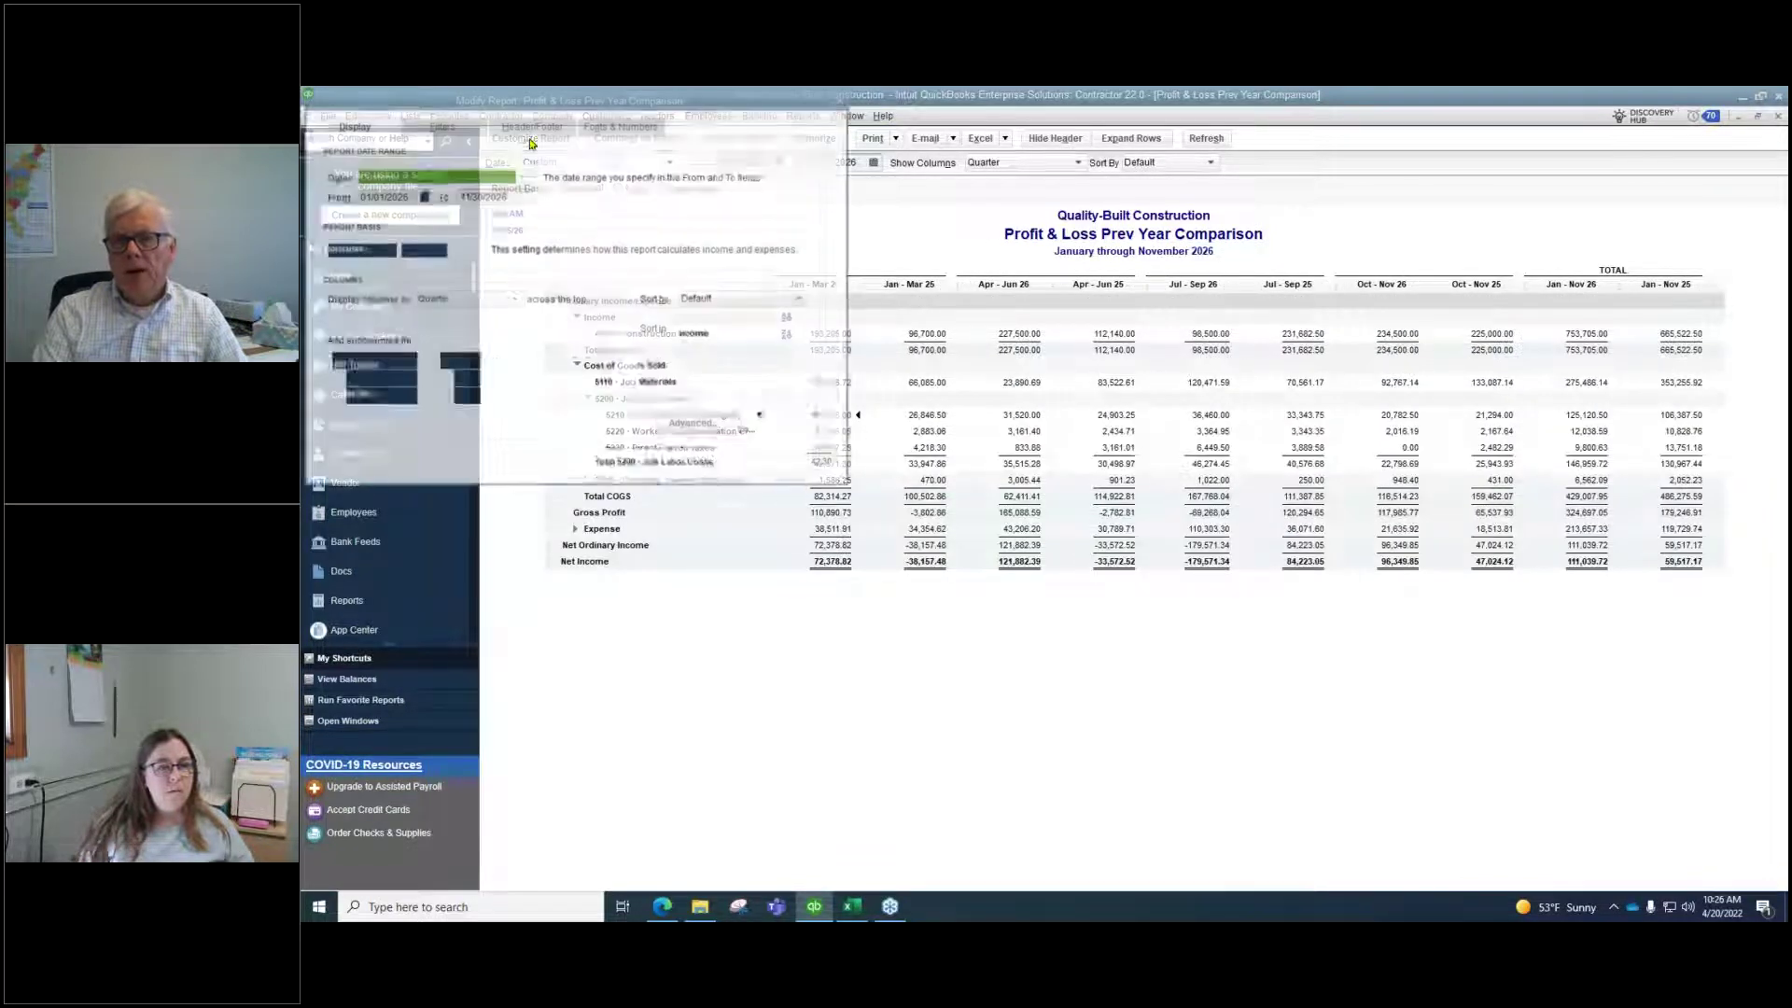
{"action": "left_click", "coordinate": [515, 299]}
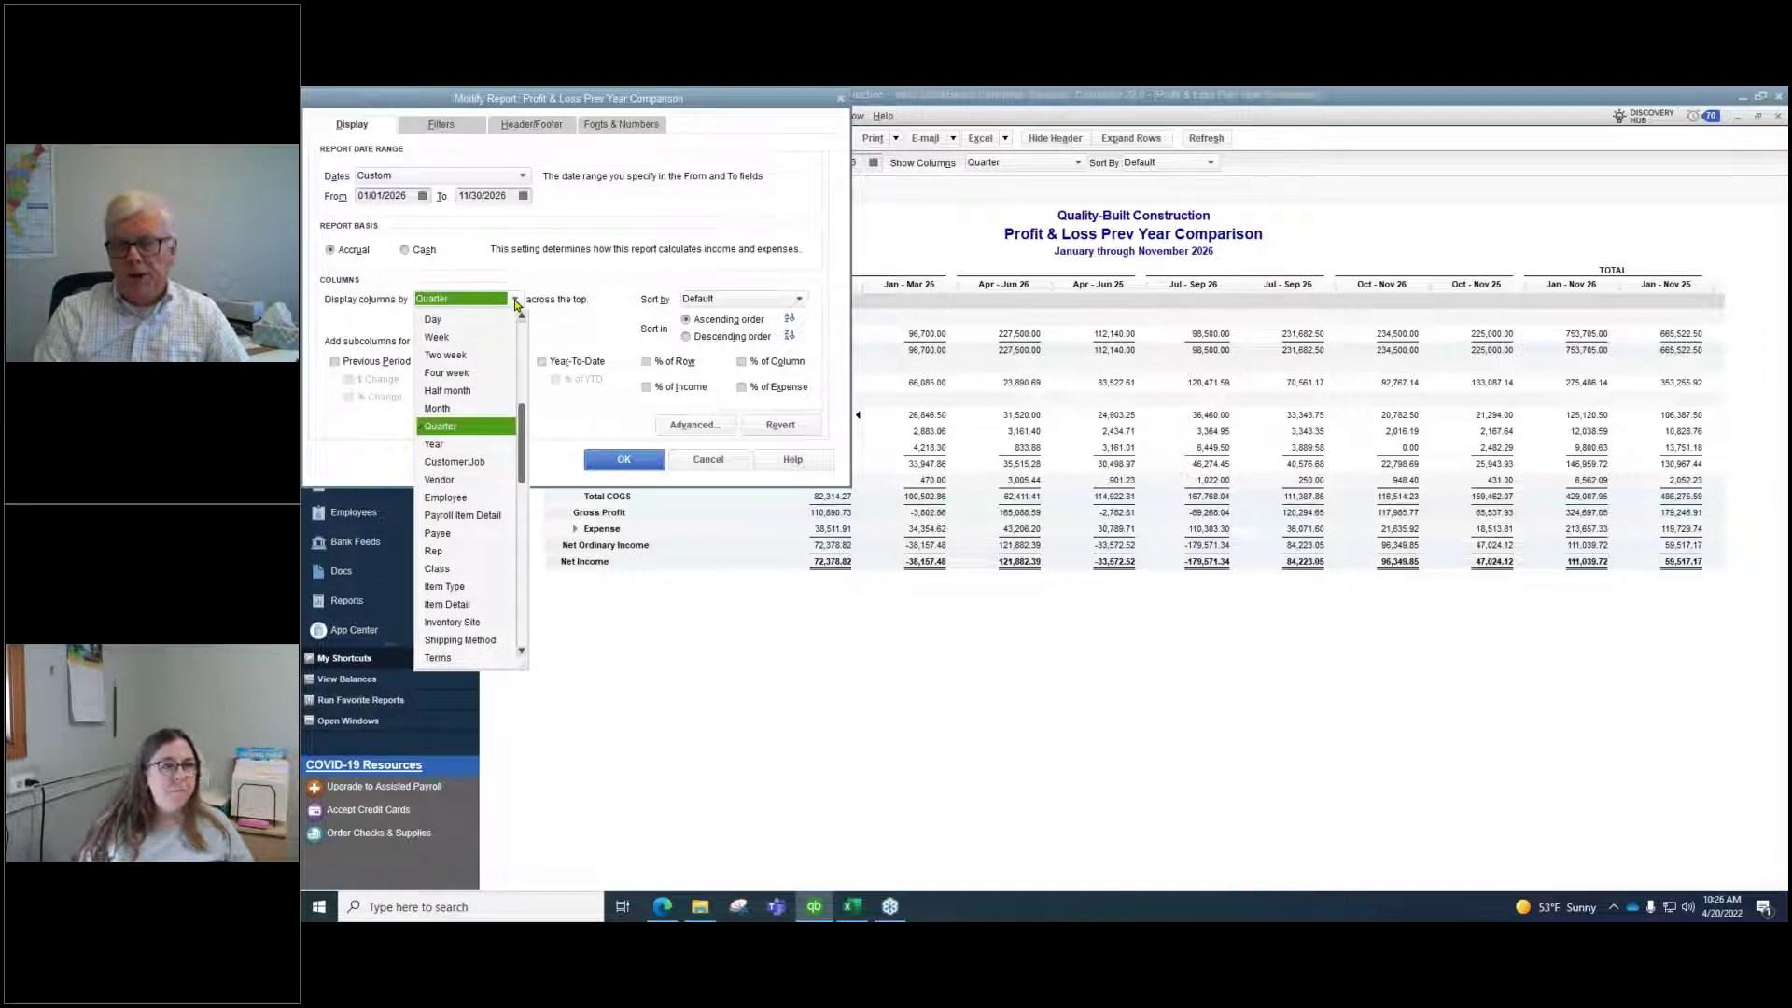
{"action": "left_click_drag", "start_coordinate": [522, 439], "coordinate": [523, 360]}
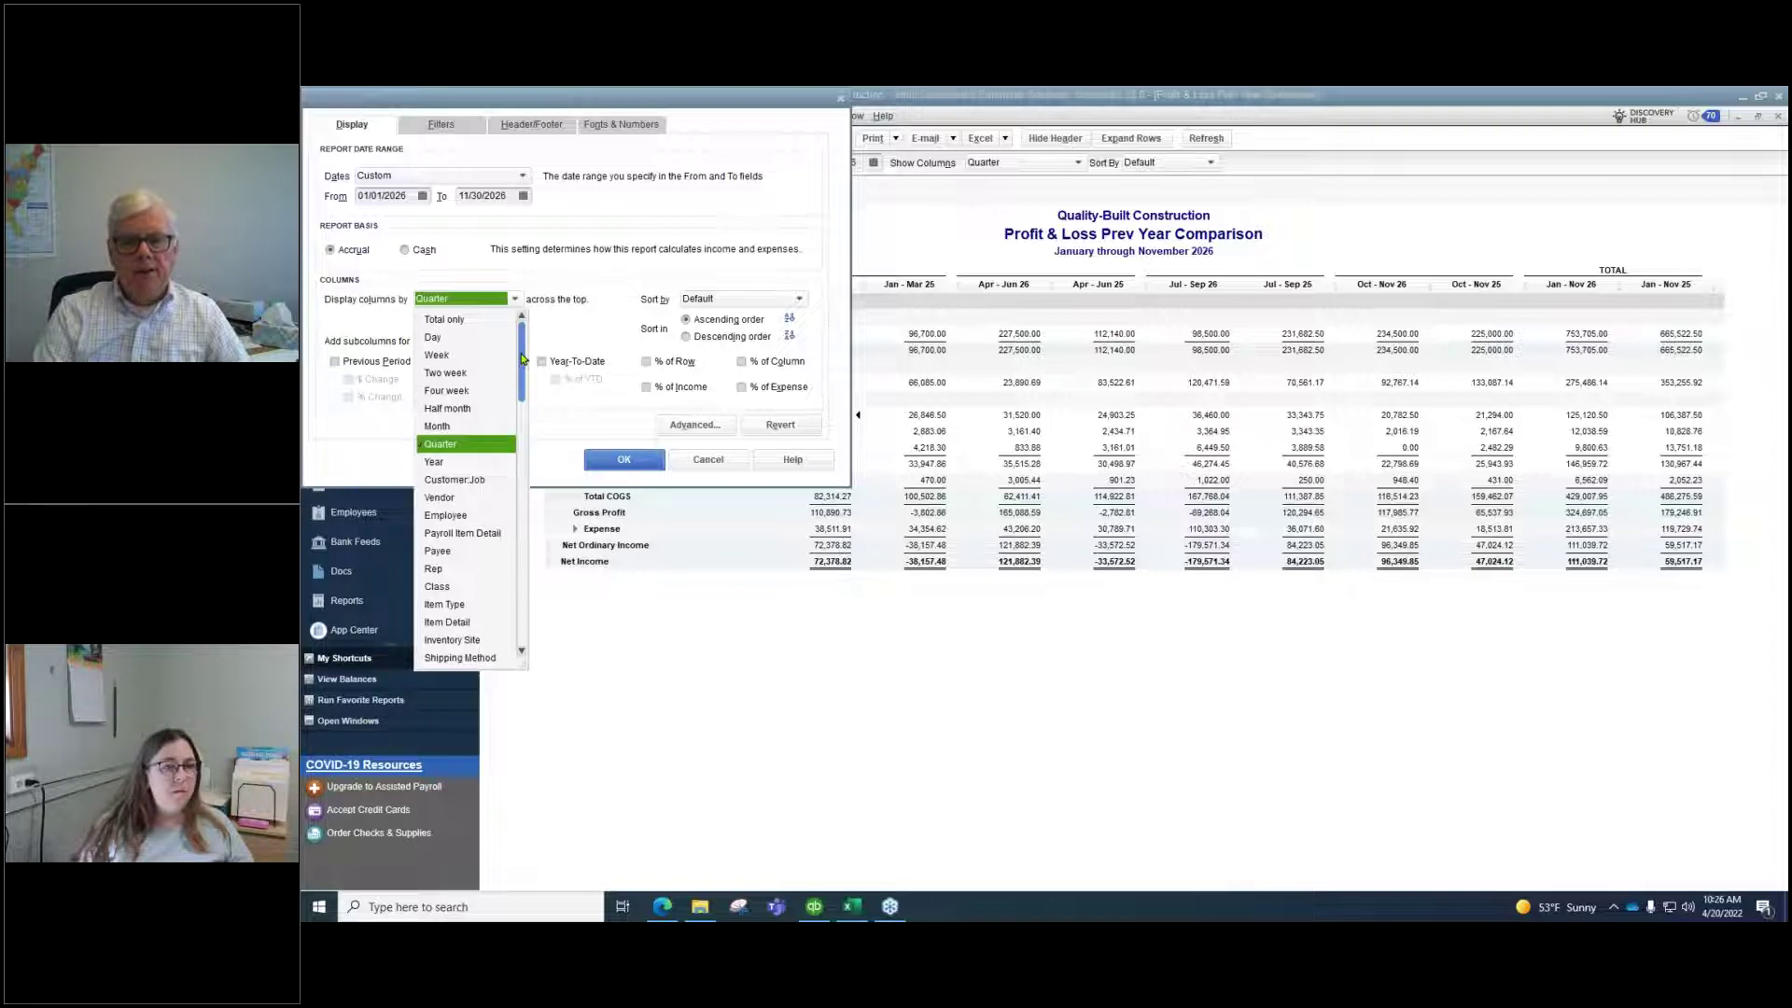
{"action": "left_click", "coordinate": [622, 462]}
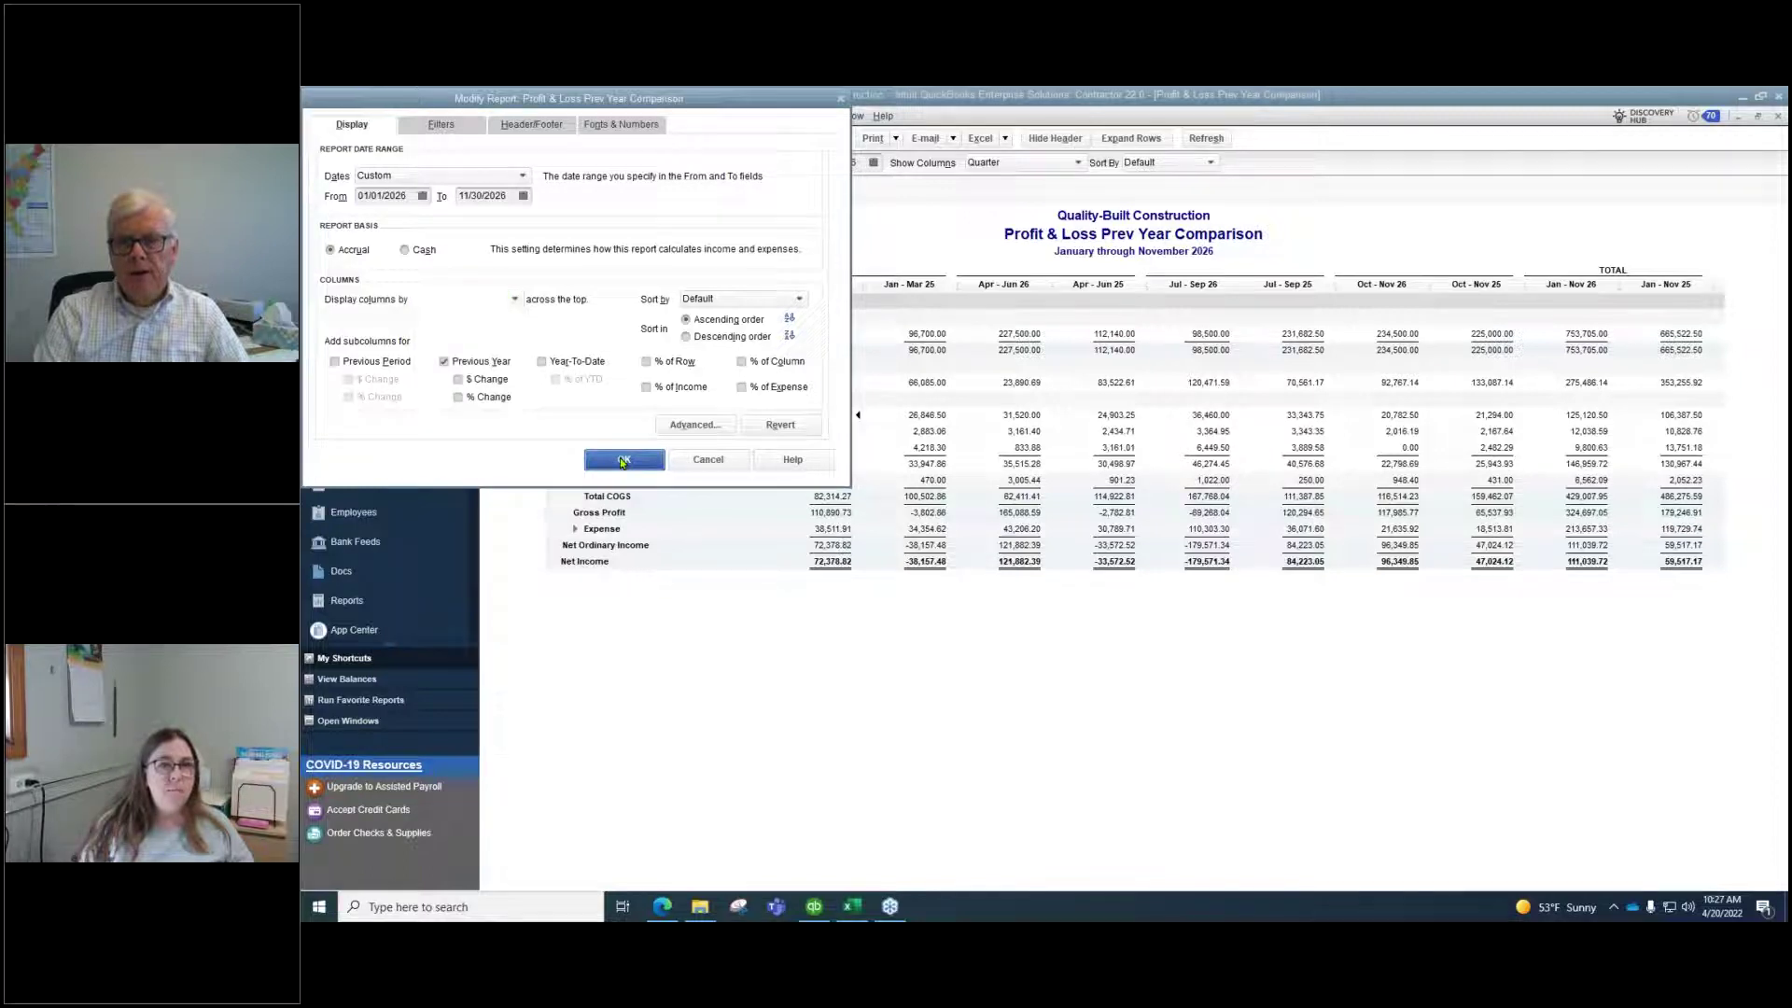
{"action": "left_click", "coordinate": [622, 461]}
Switch to the Balance Sheet Prev Year Comparison report and set its dates to This Fiscal Year with an end date of 11/30/2026
{"action": "left_click", "coordinate": [844, 117]}
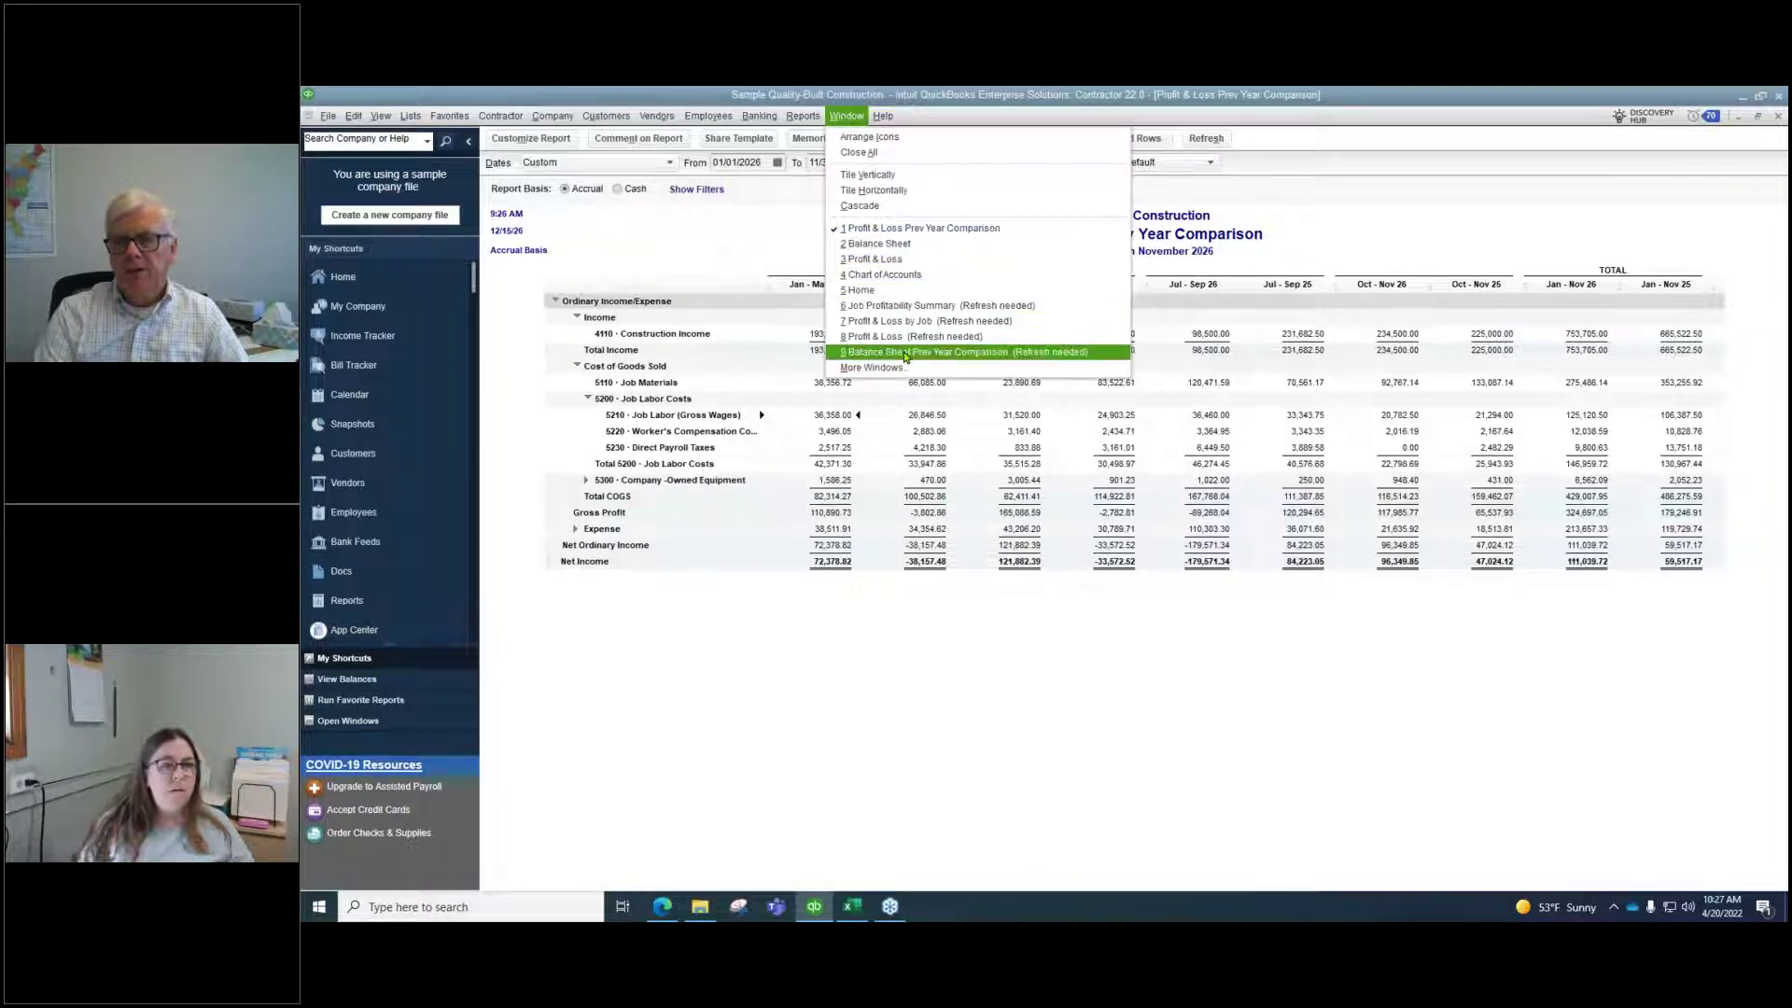
{"action": "left_click", "coordinate": [903, 355]}
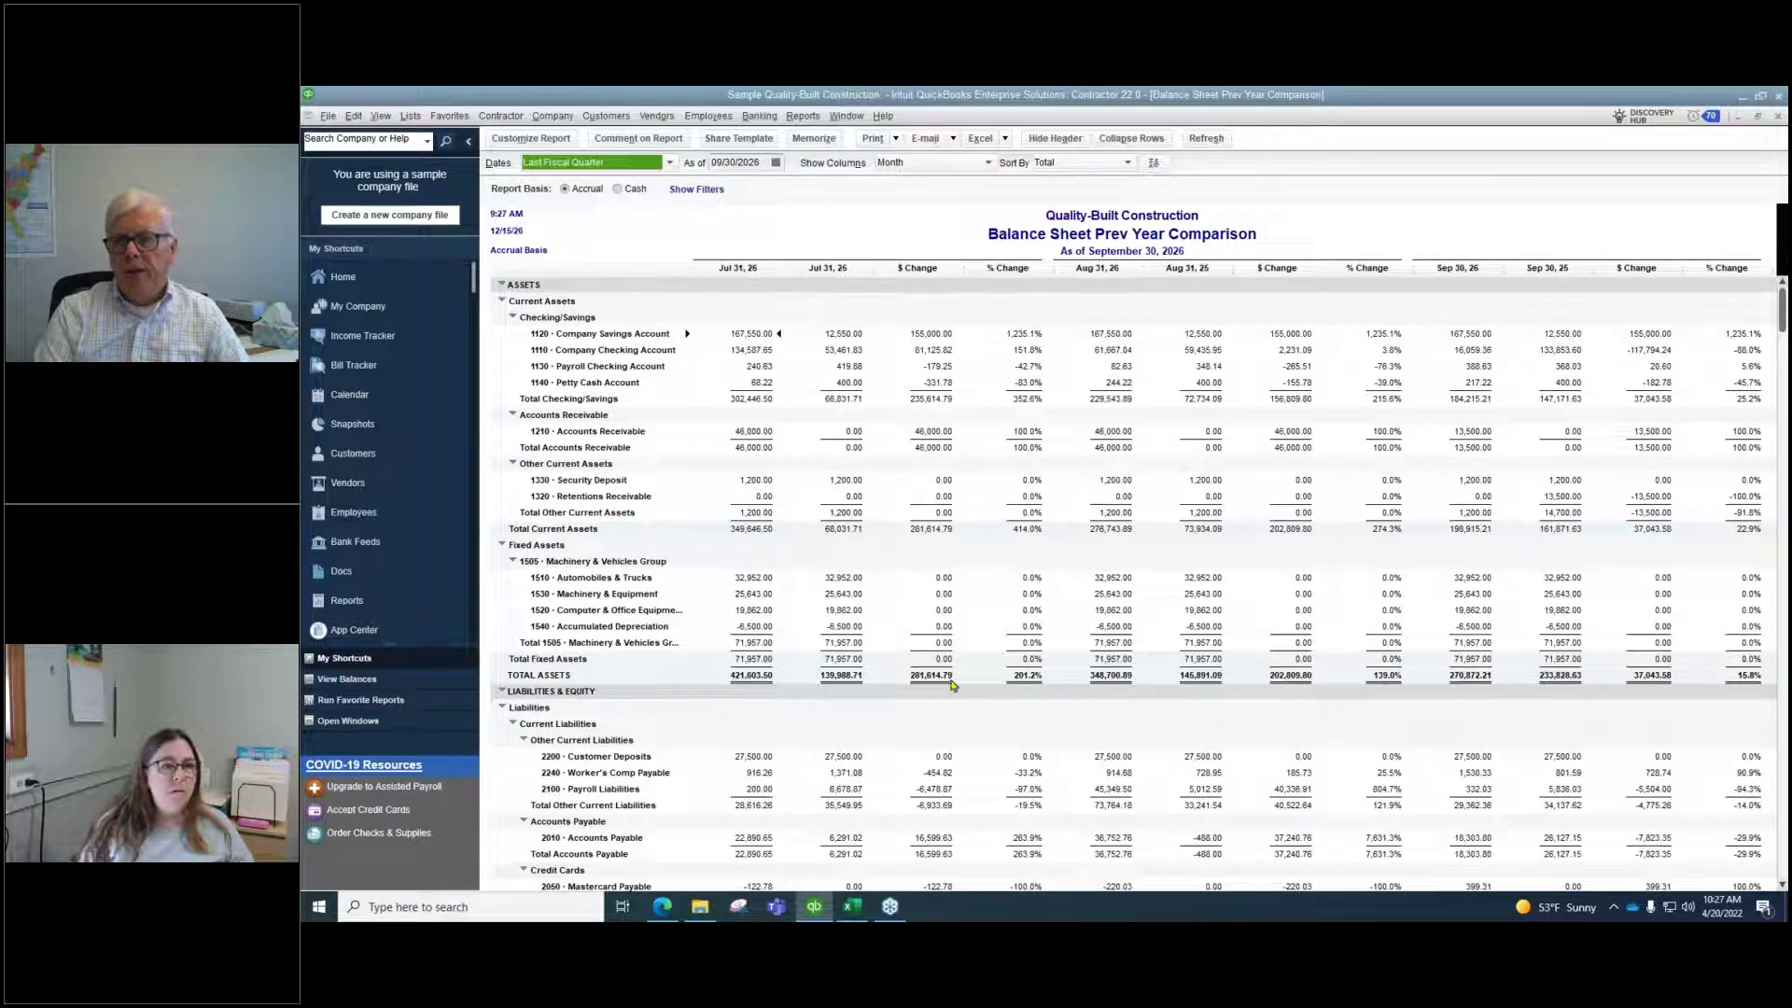
{"action": "left_click", "coordinate": [530, 138]}
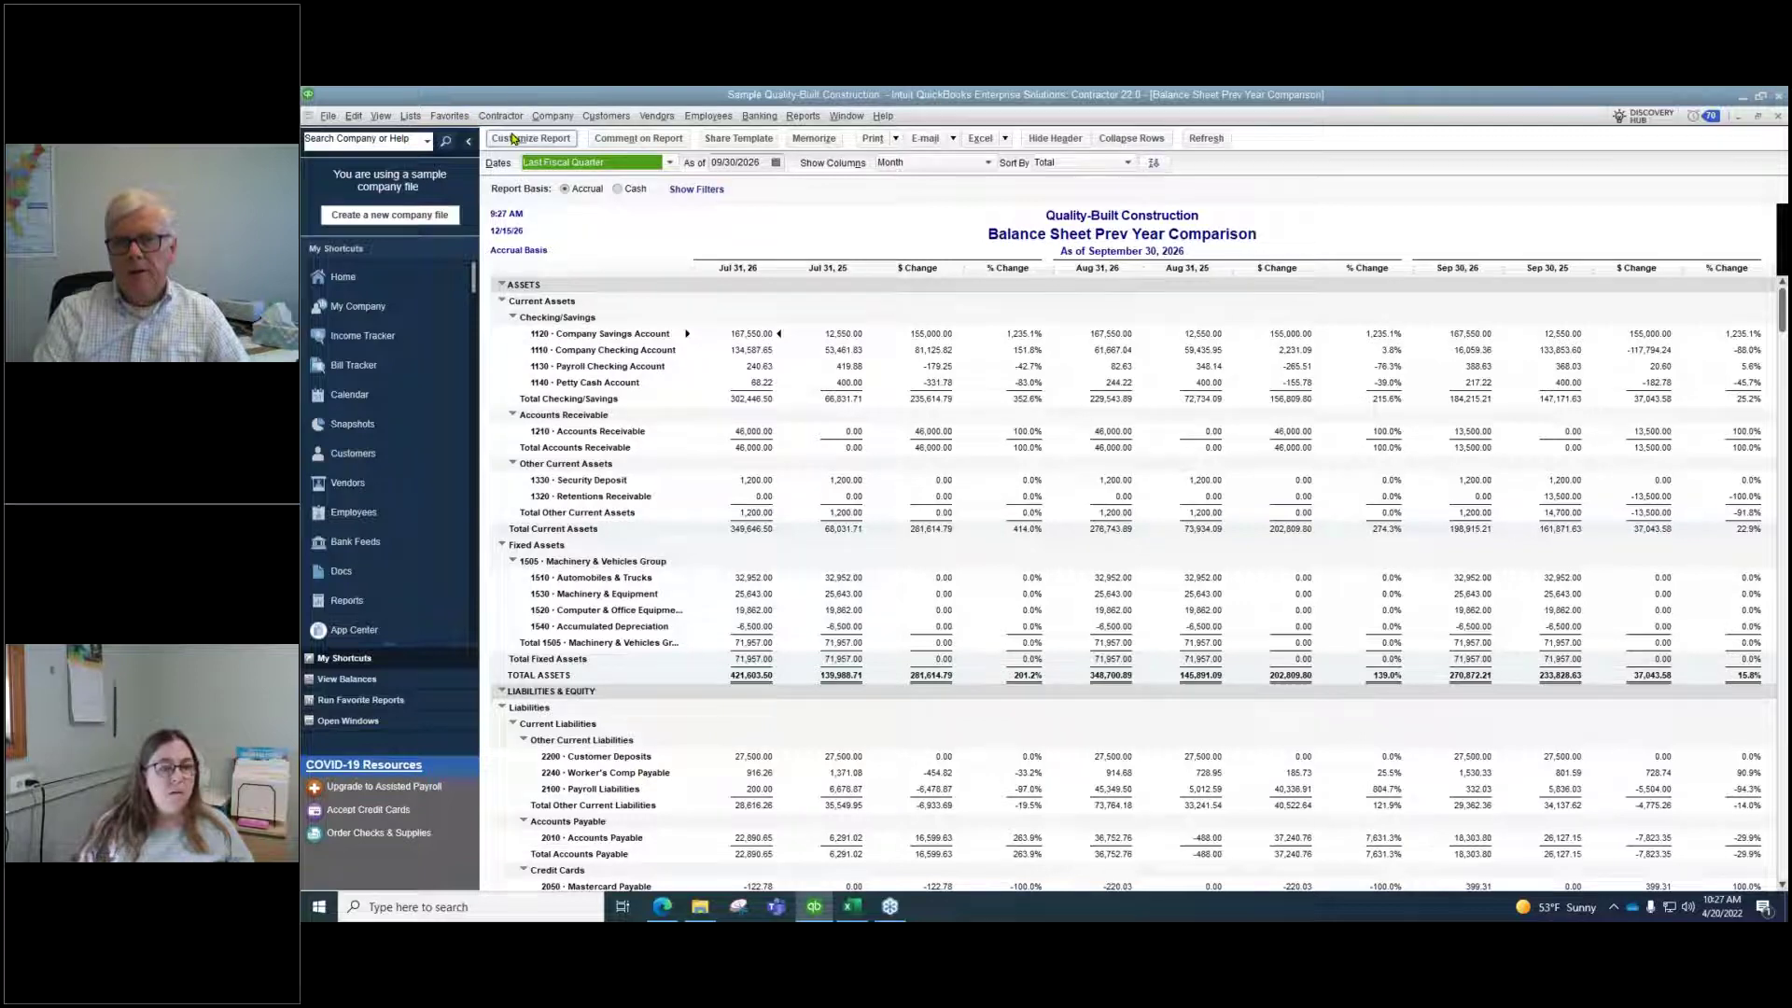
{"action": "left_click", "coordinate": [522, 175]}
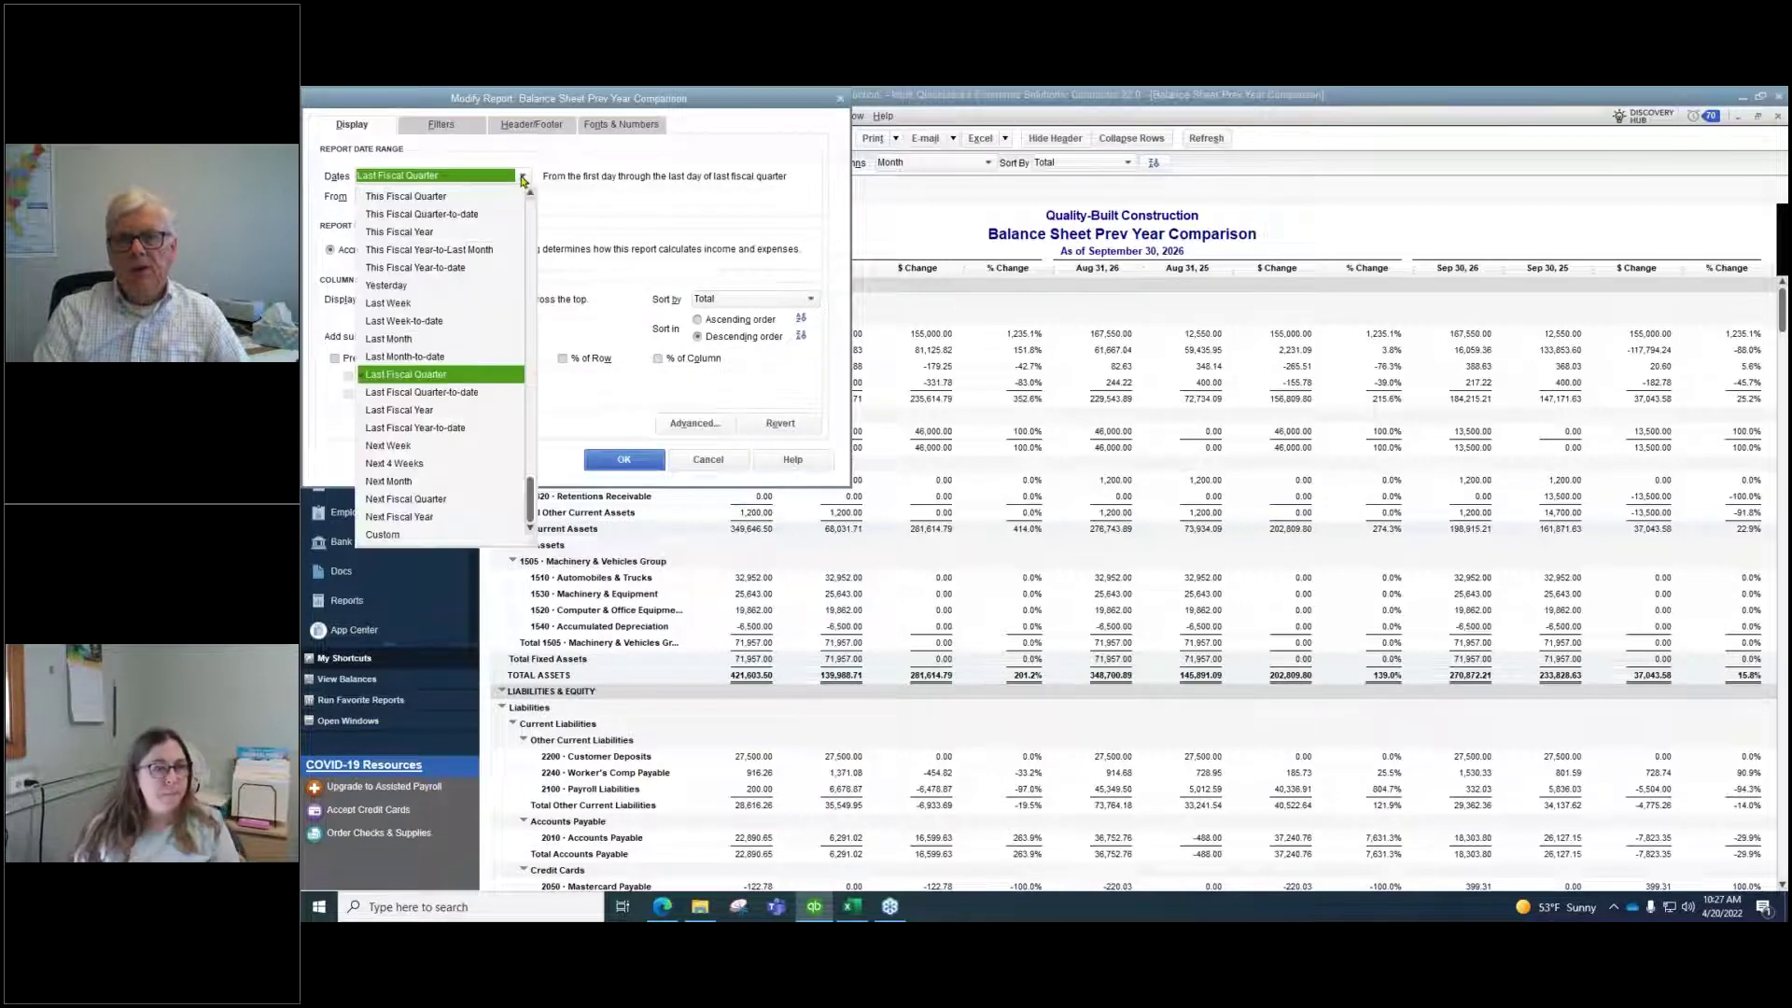
{"action": "scroll", "coordinate": [398, 269], "scroll_direction": "up", "scroll_amount": 2}
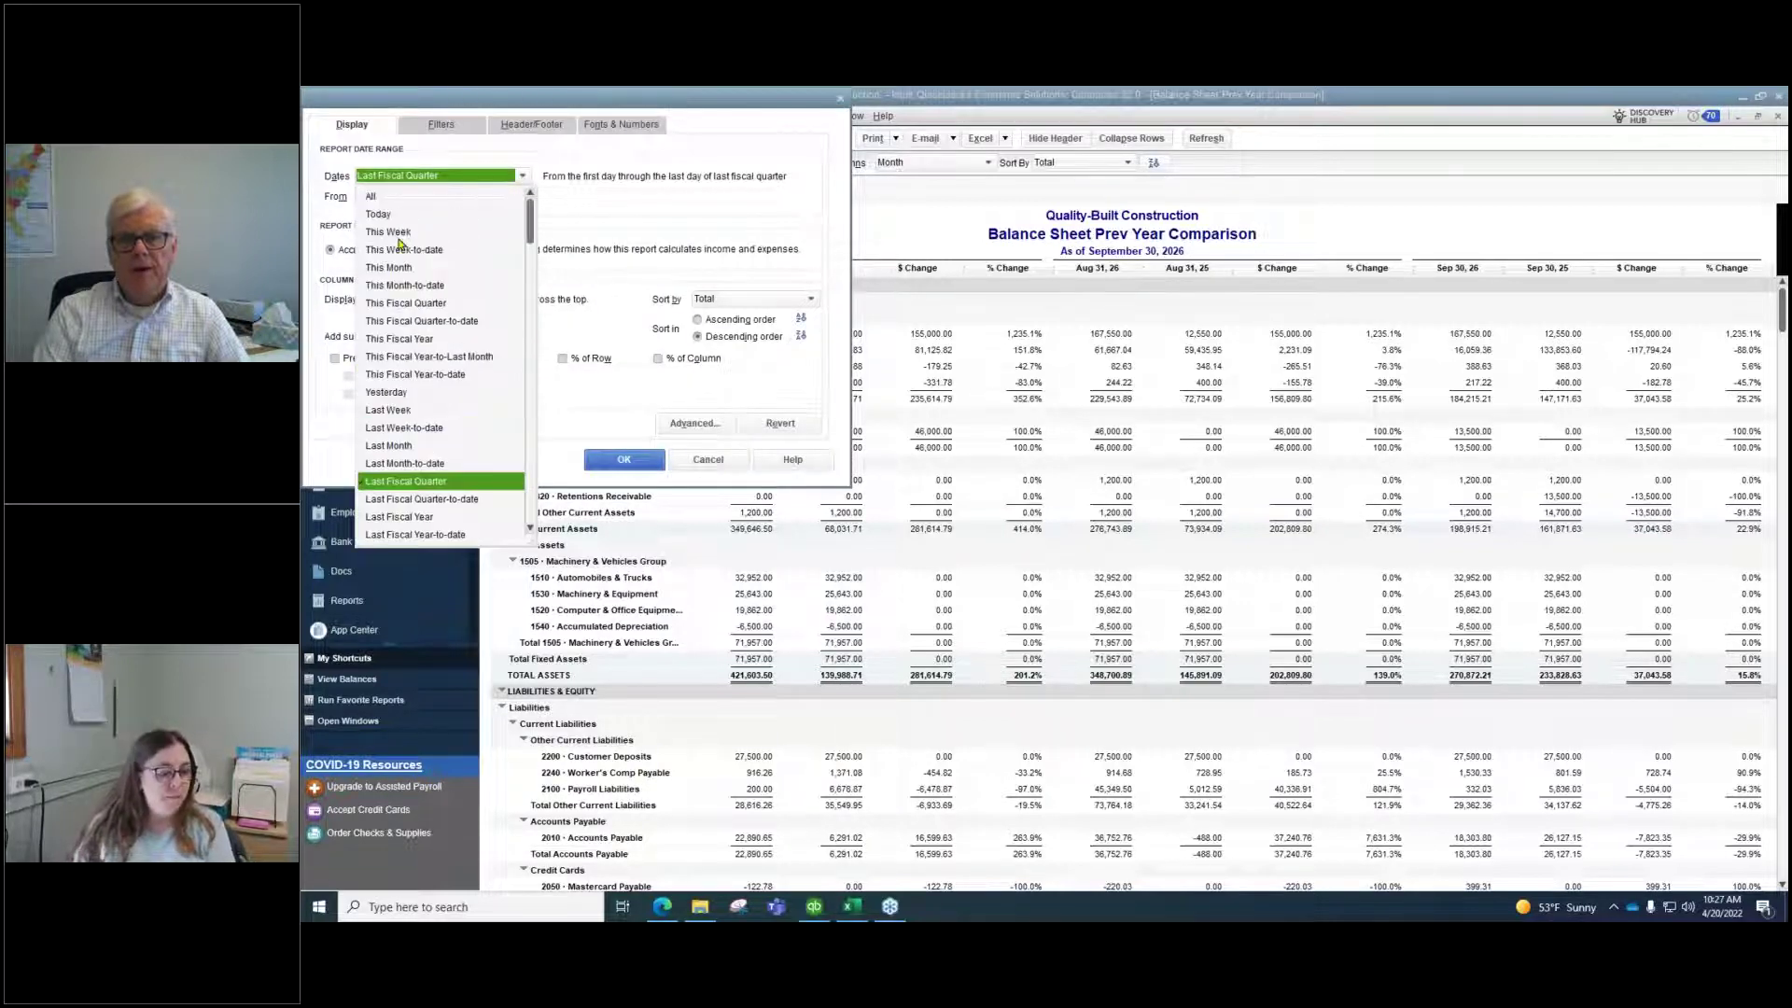
{"action": "left_click", "coordinate": [401, 340]}
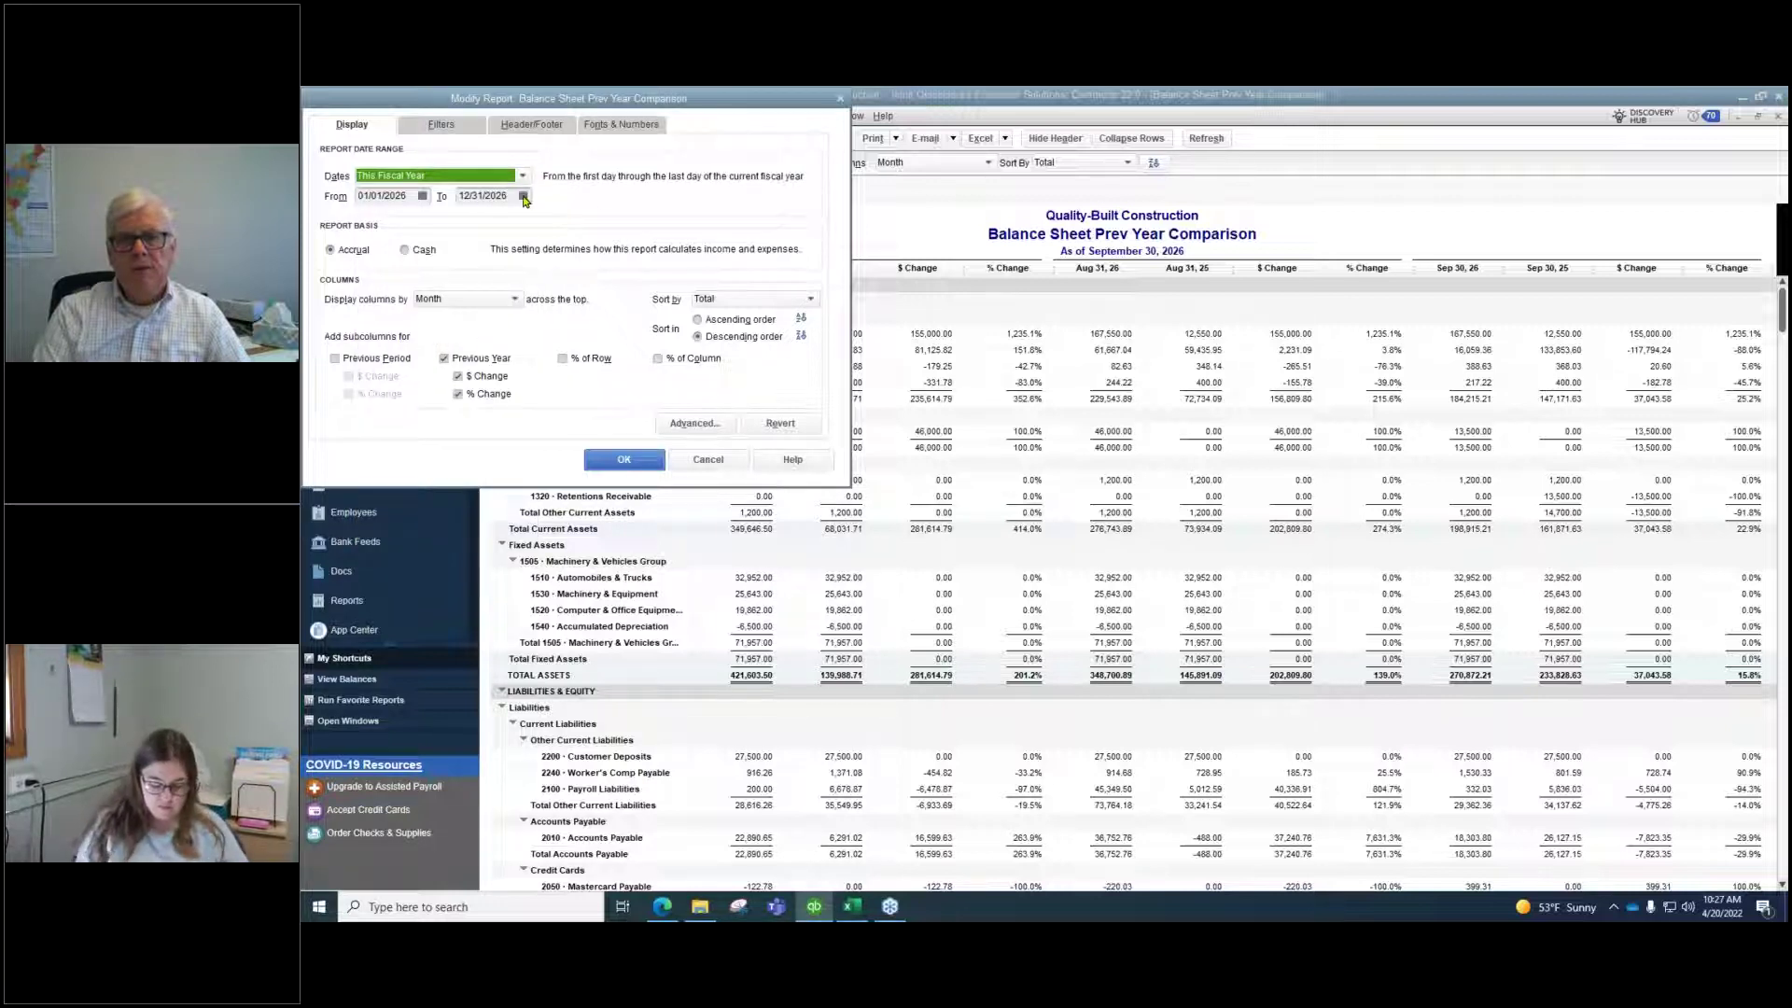
{"action": "left_click", "coordinate": [523, 197]}
{"action": "left_click", "coordinate": [478, 227]}
{"action": "left_click", "coordinate": [495, 336]}
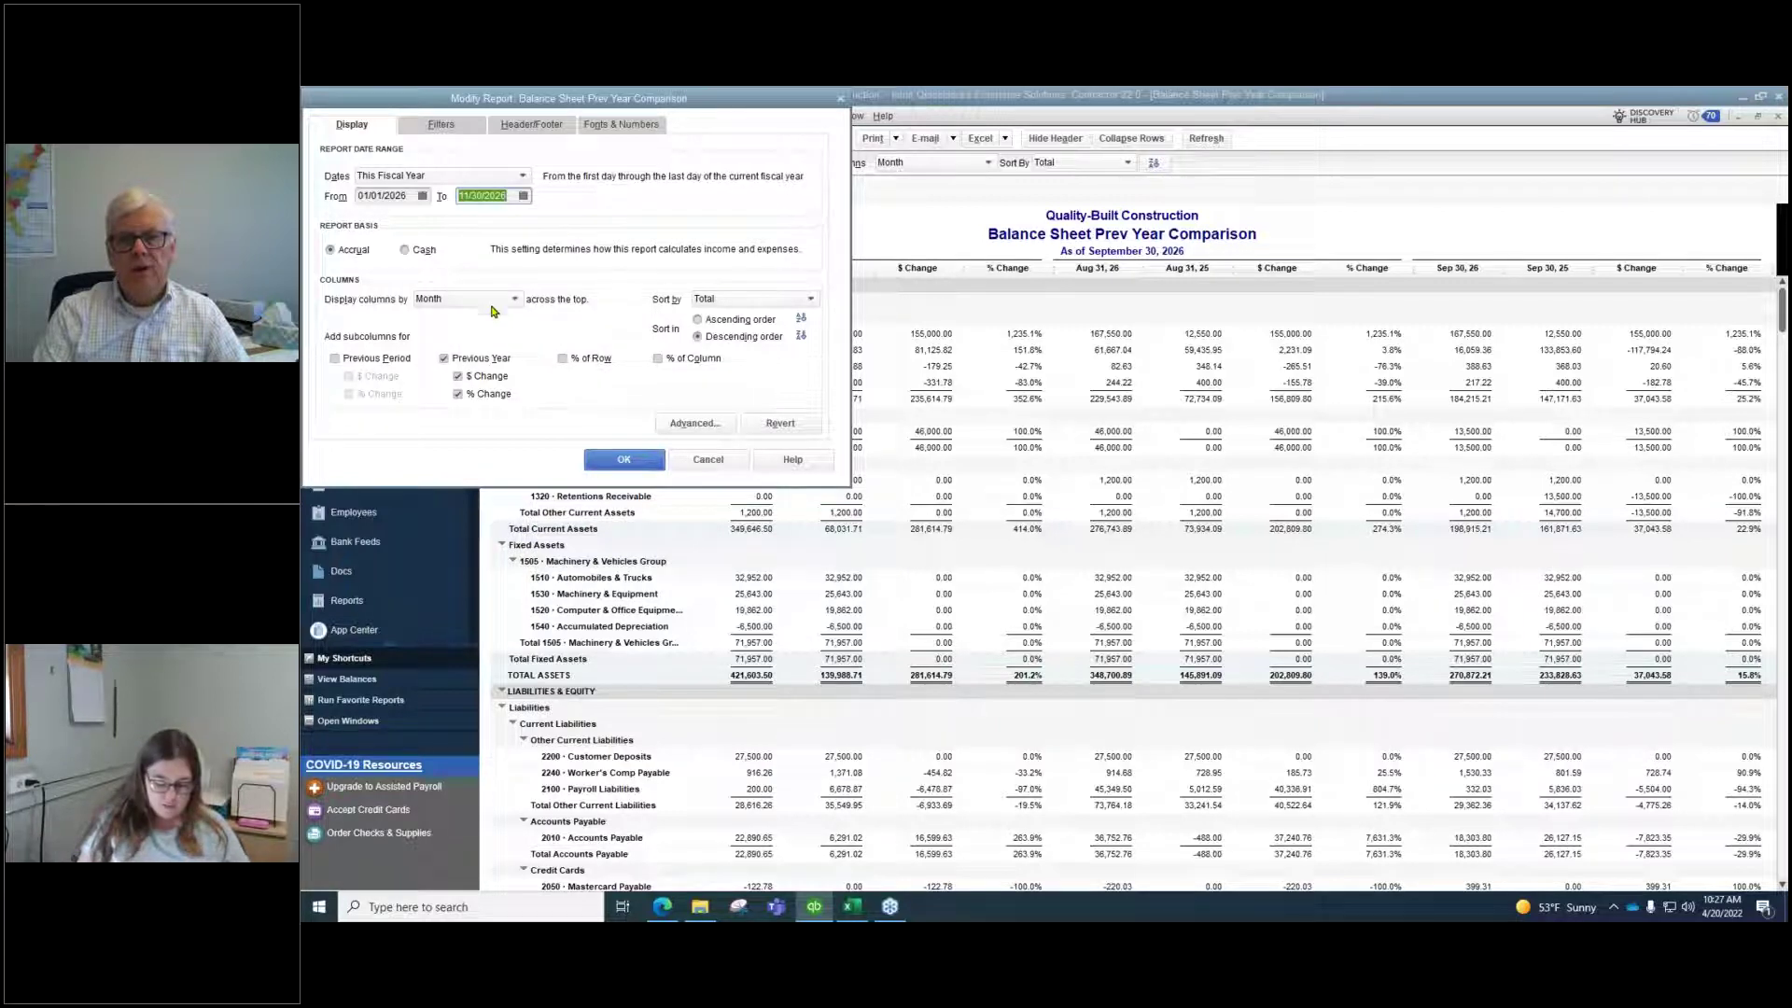
{"action": "left_click", "coordinate": [606, 456]}
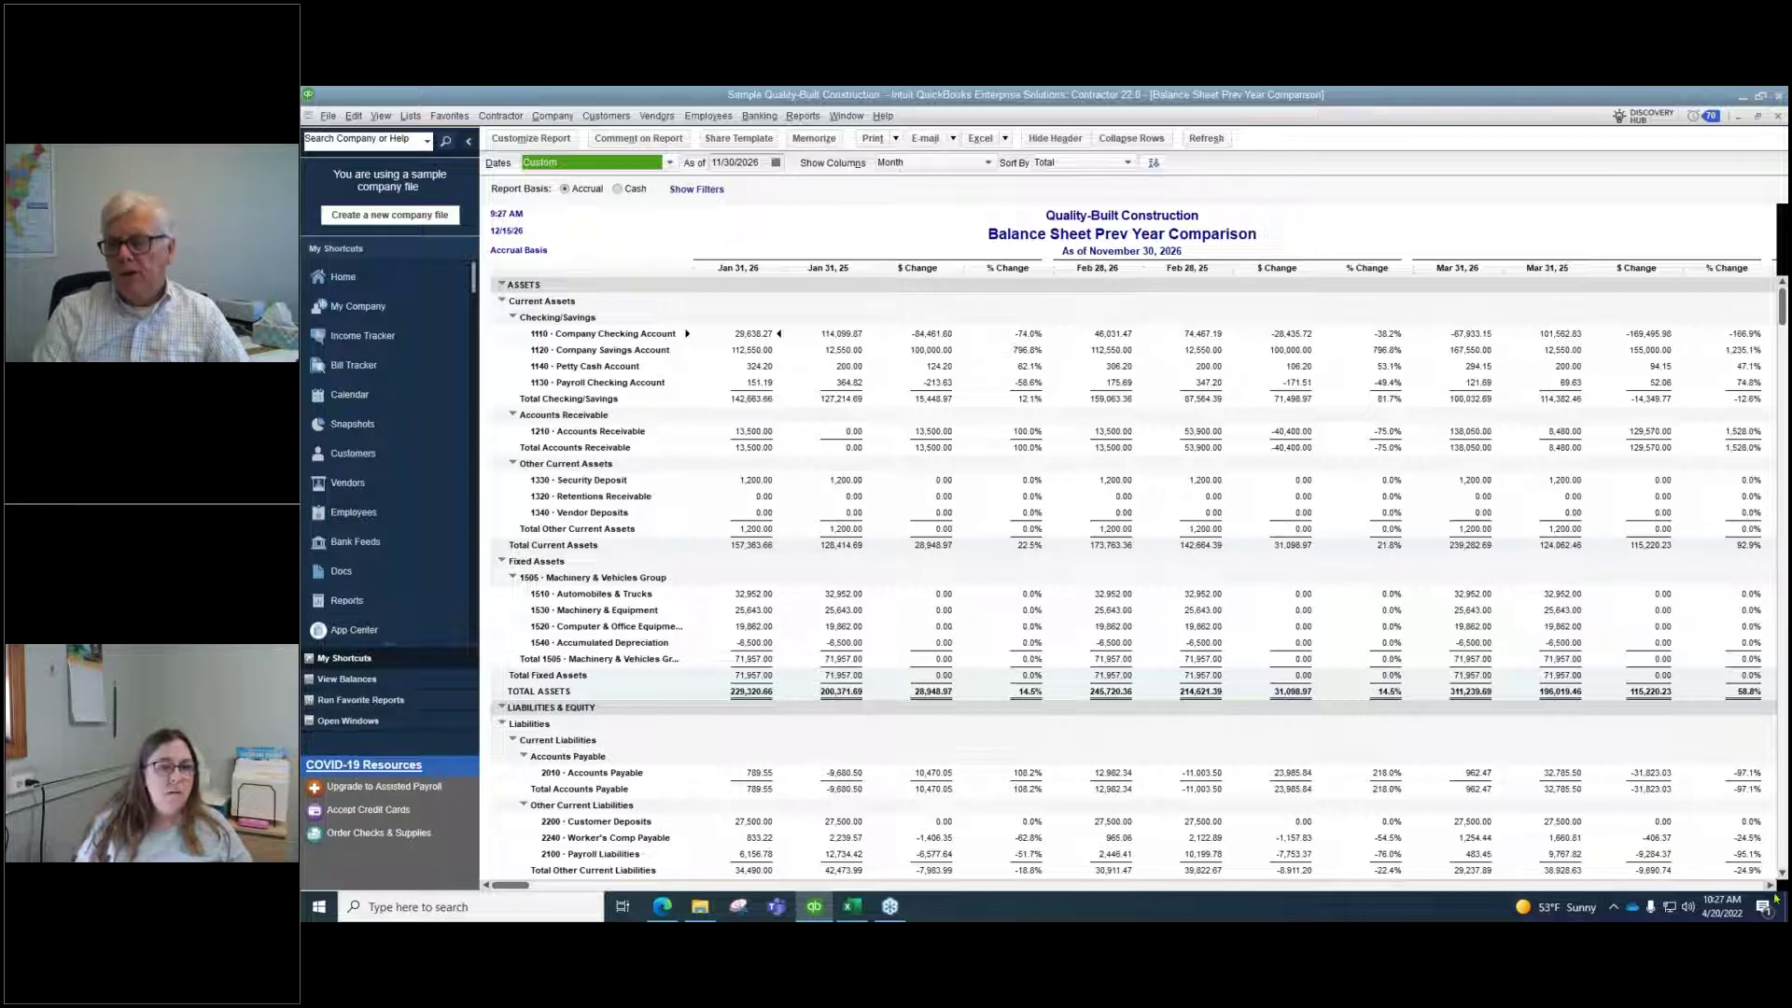
Look across the monthly columns and remove the $ Change and % Change subcolumns from the Balance Sheet comparison
{"action": "left_click", "coordinate": [1770, 884]}
{"action": "left_click", "coordinate": [1770, 885]}
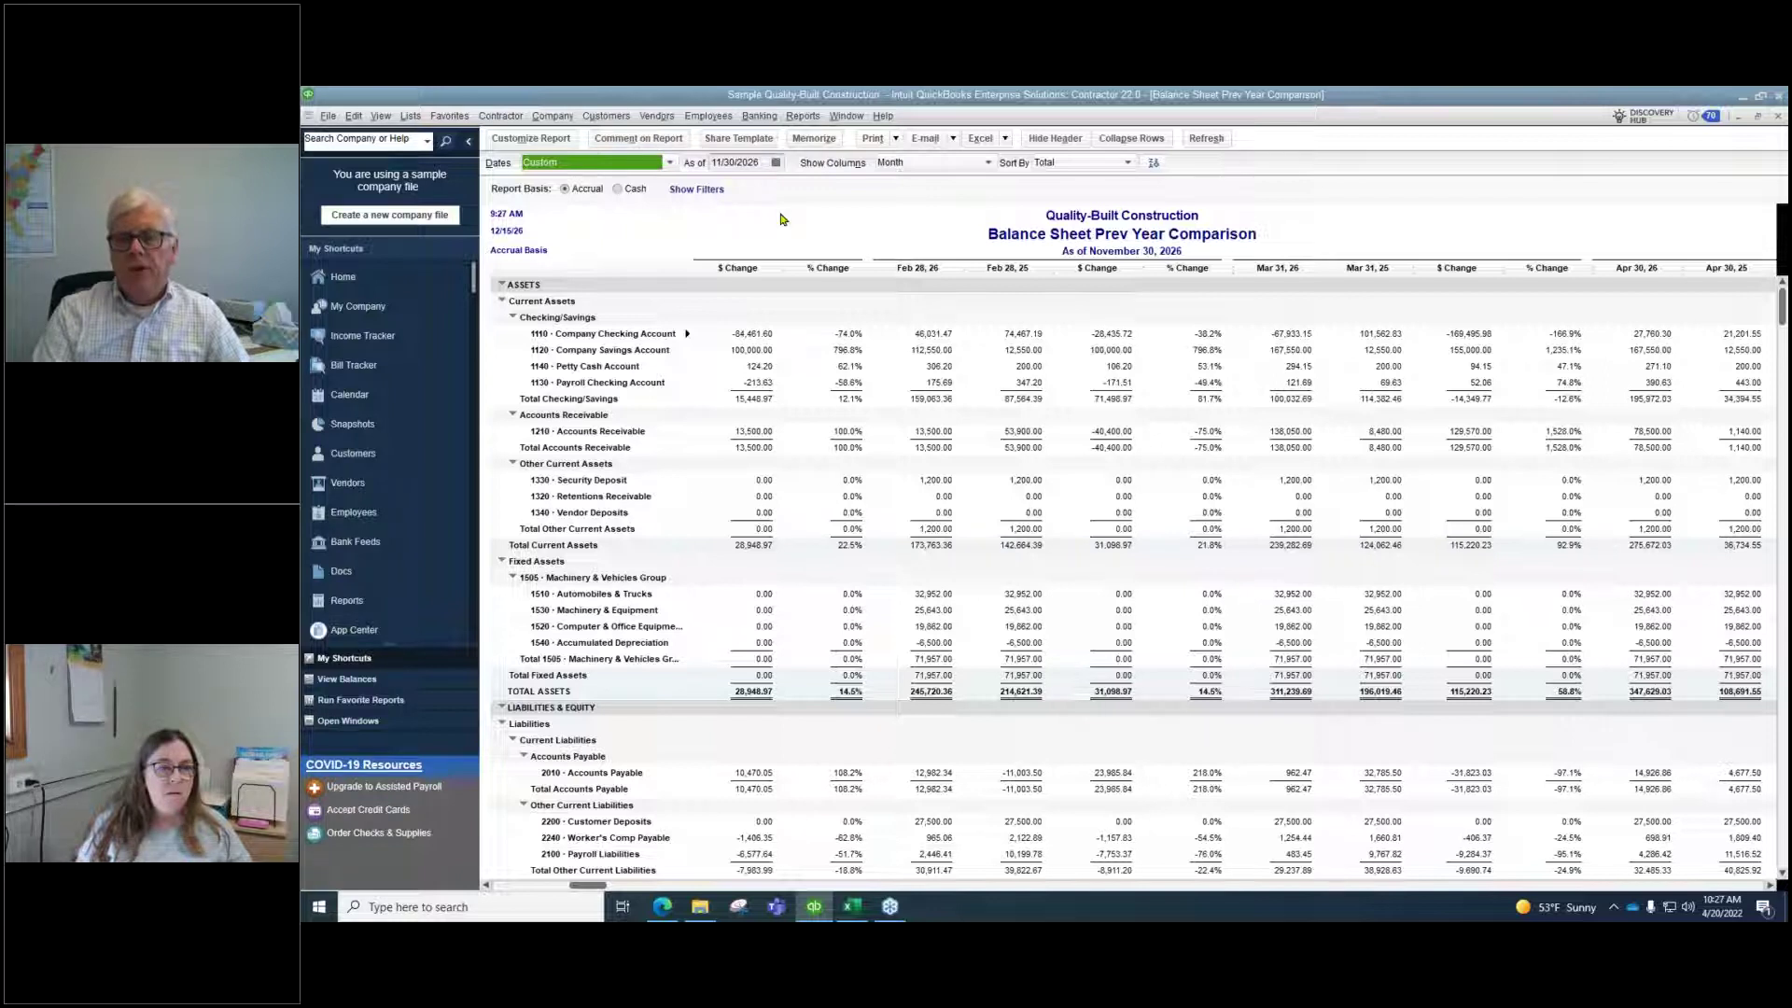
{"action": "left_click", "coordinate": [530, 138]}
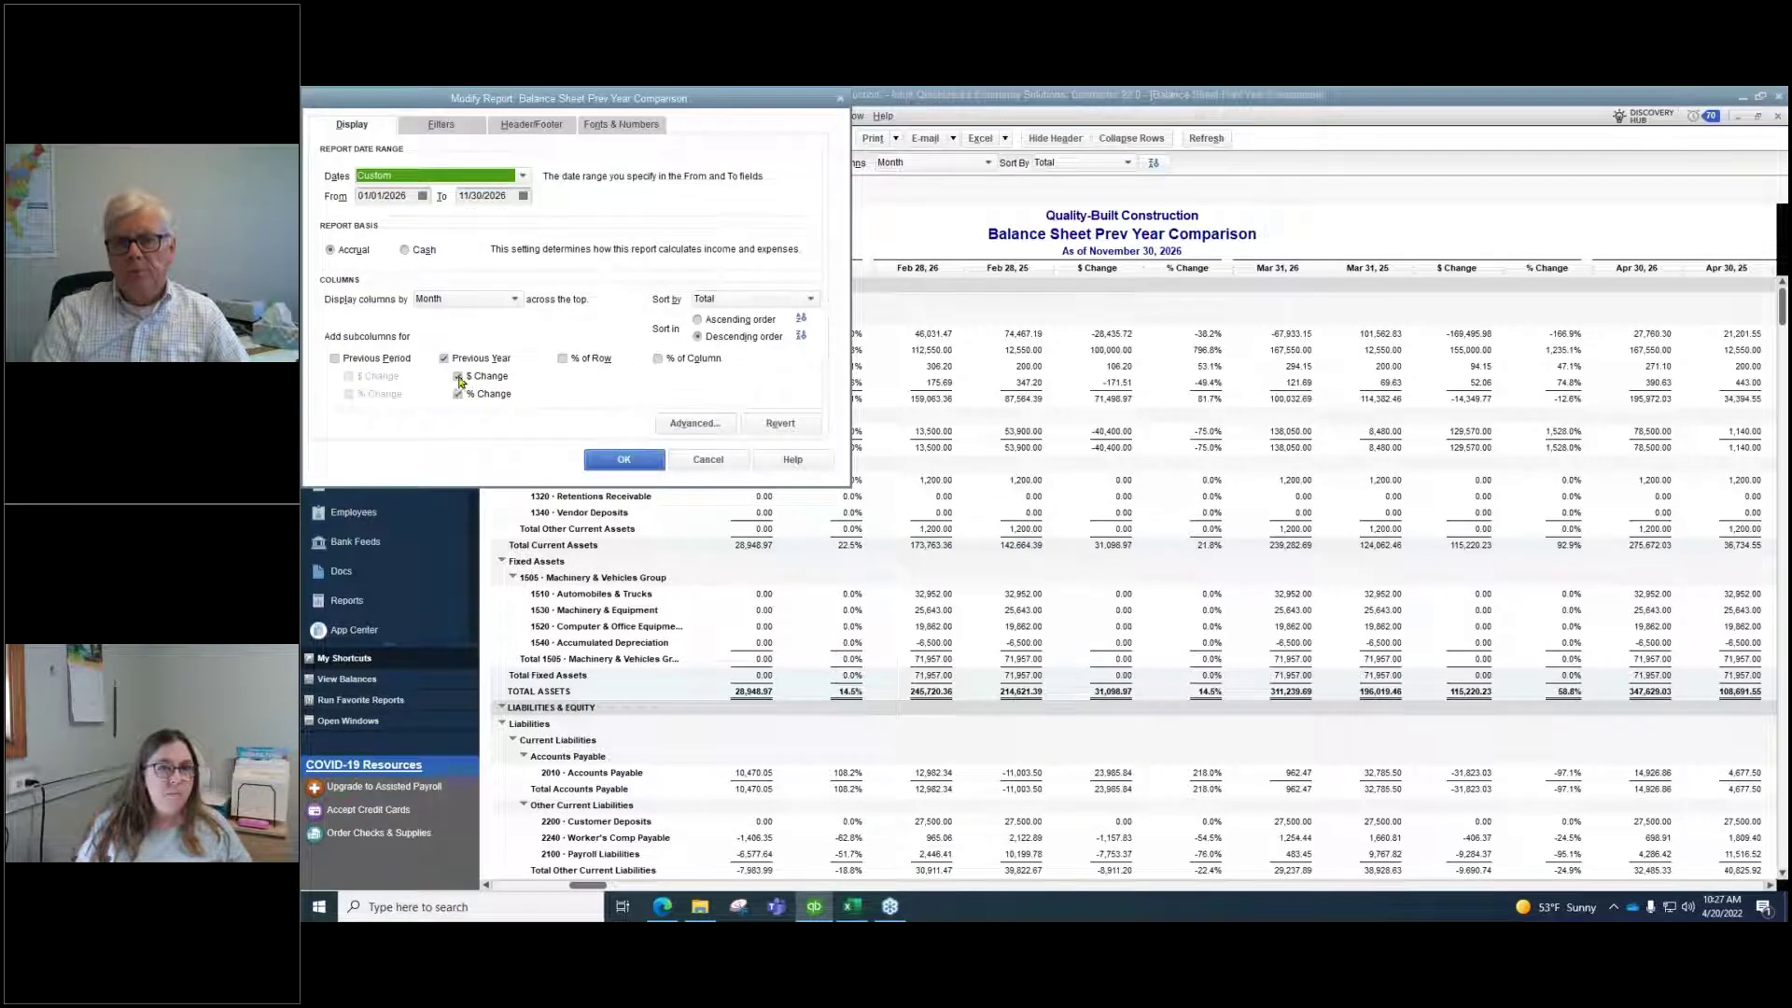
{"action": "left_click", "coordinate": [458, 377]}
{"action": "left_click", "coordinate": [456, 396]}
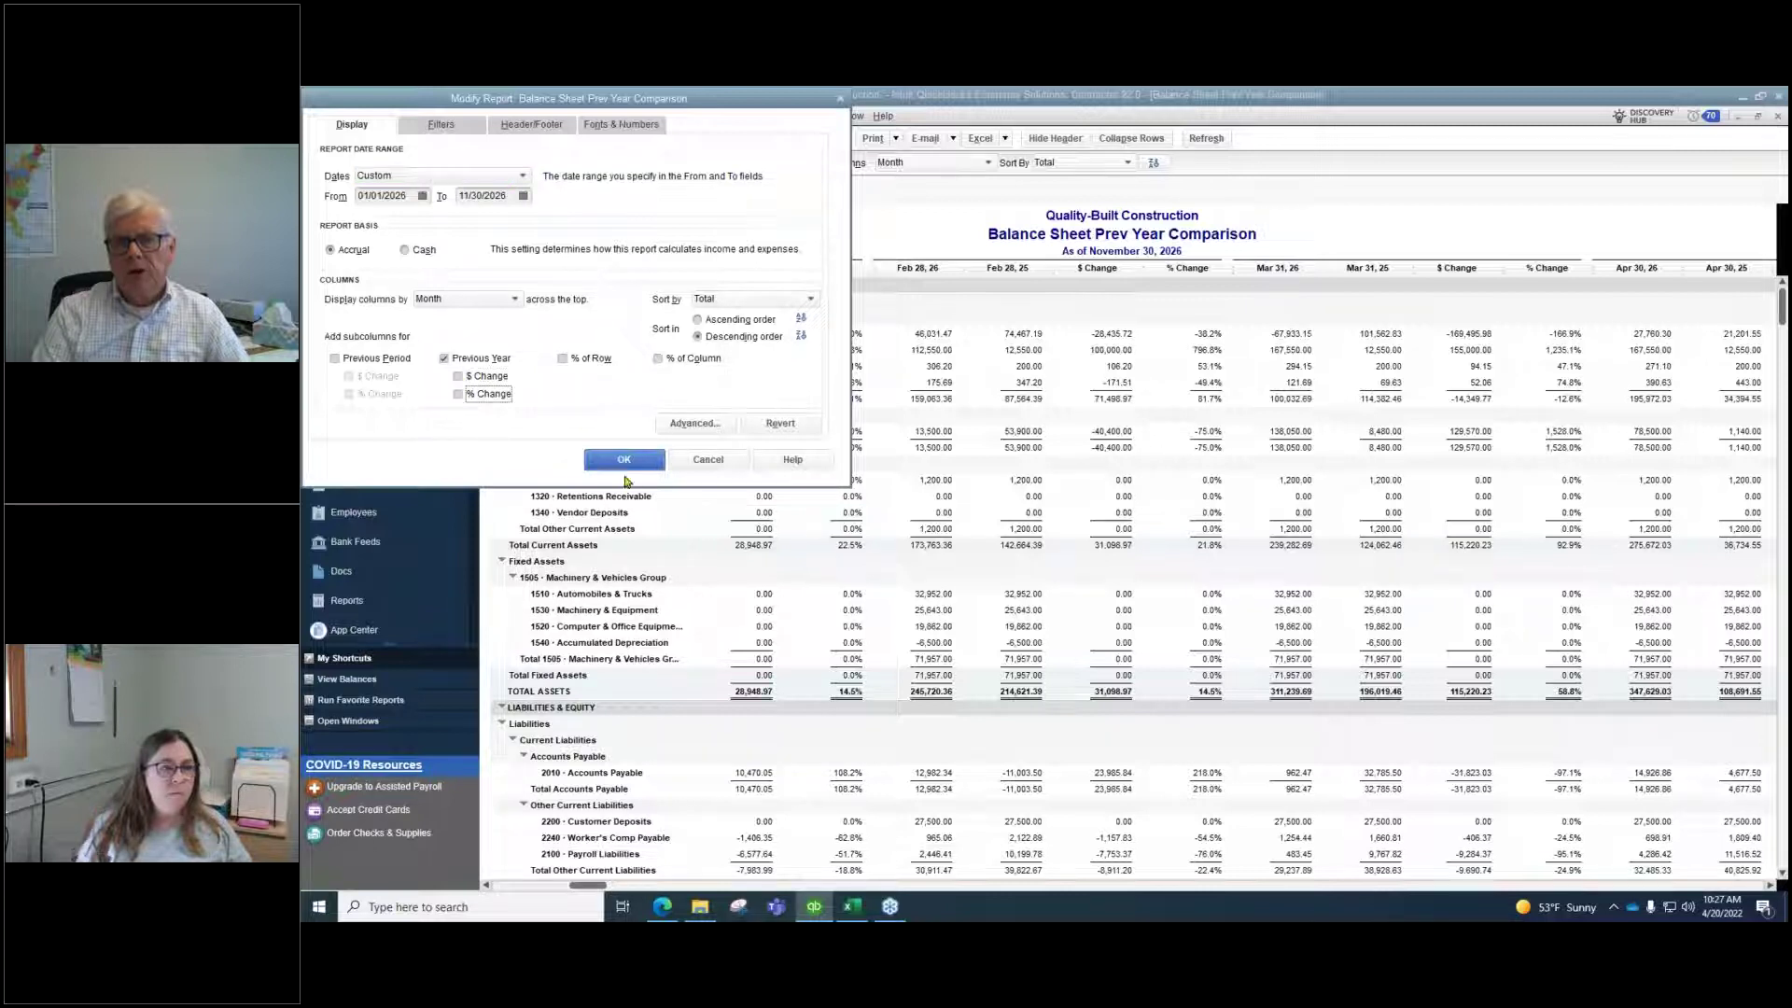
{"action": "left_click", "coordinate": [623, 461]}
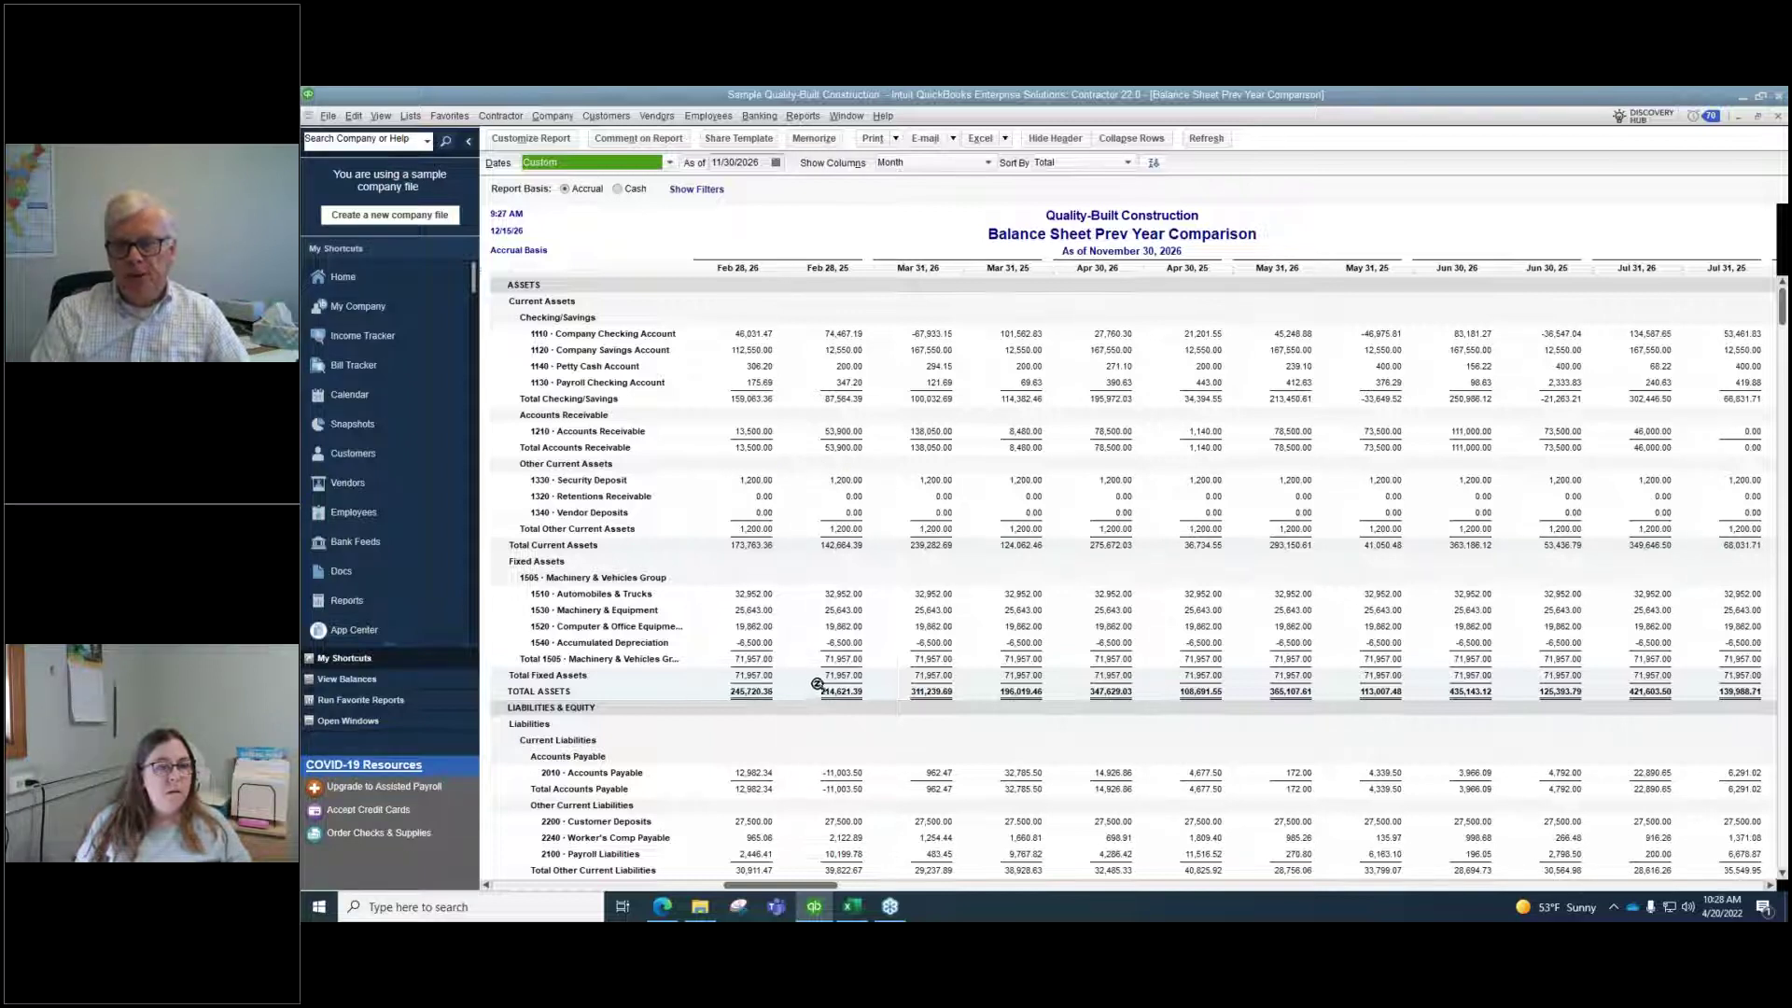
Look through the monthly Balance Sheet comparison down to Total Liabilities & Equity and back to the January columns
{"action": "scroll", "coordinate": [800, 762], "scroll_direction": "down", "scroll_amount": 2}
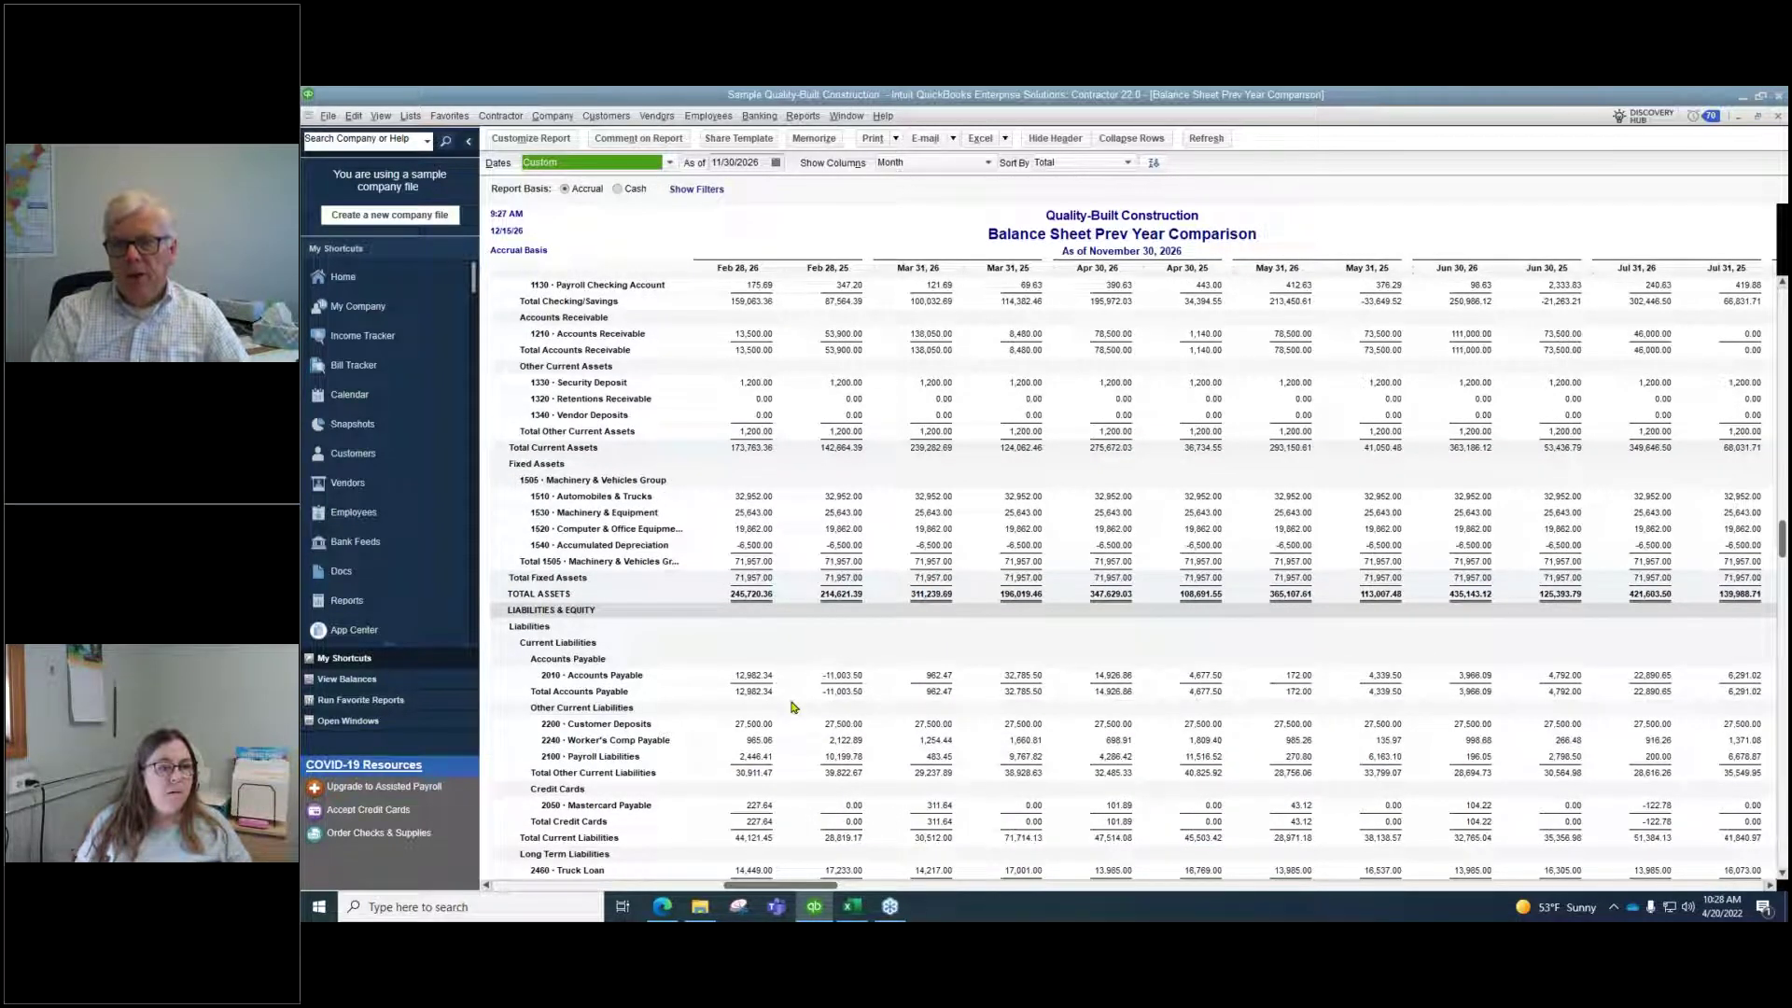
{"action": "scroll", "coordinate": [794, 717], "scroll_direction": "down", "scroll_amount": 1}
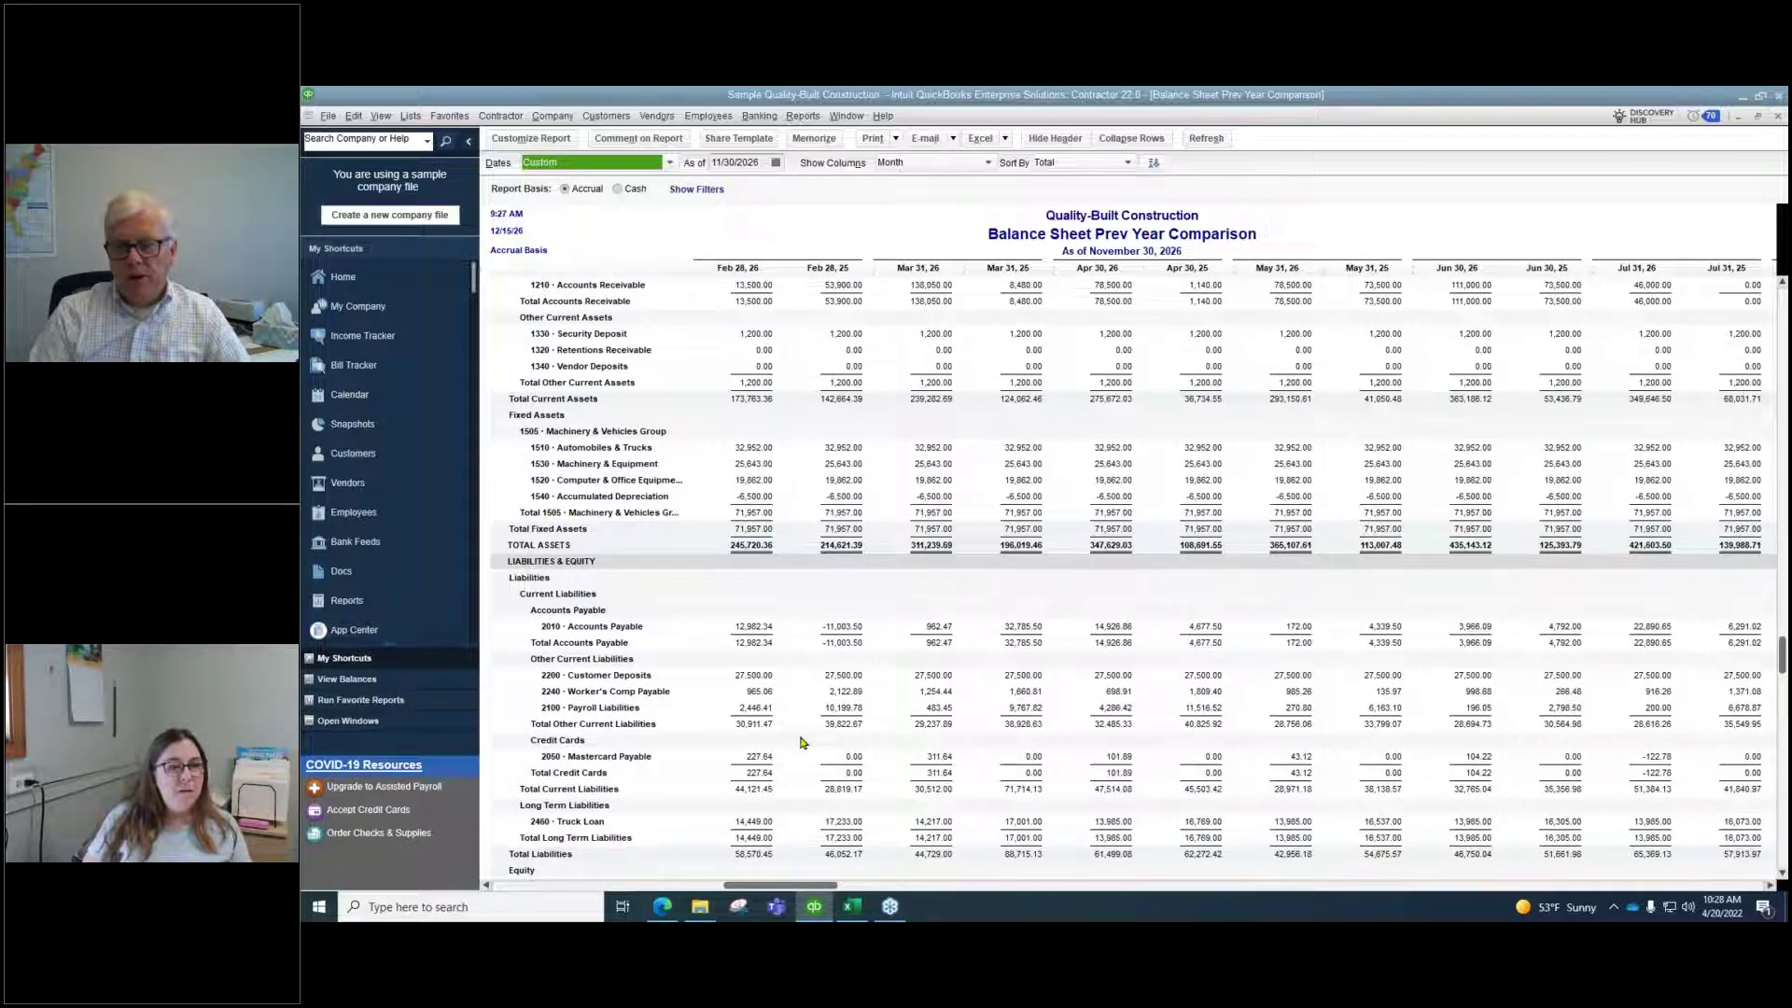
{"action": "scroll", "coordinate": [800, 741], "scroll_direction": "down", "scroll_amount": 1}
{"action": "scroll", "coordinate": [800, 742], "scroll_direction": "down", "scroll_amount": 1}
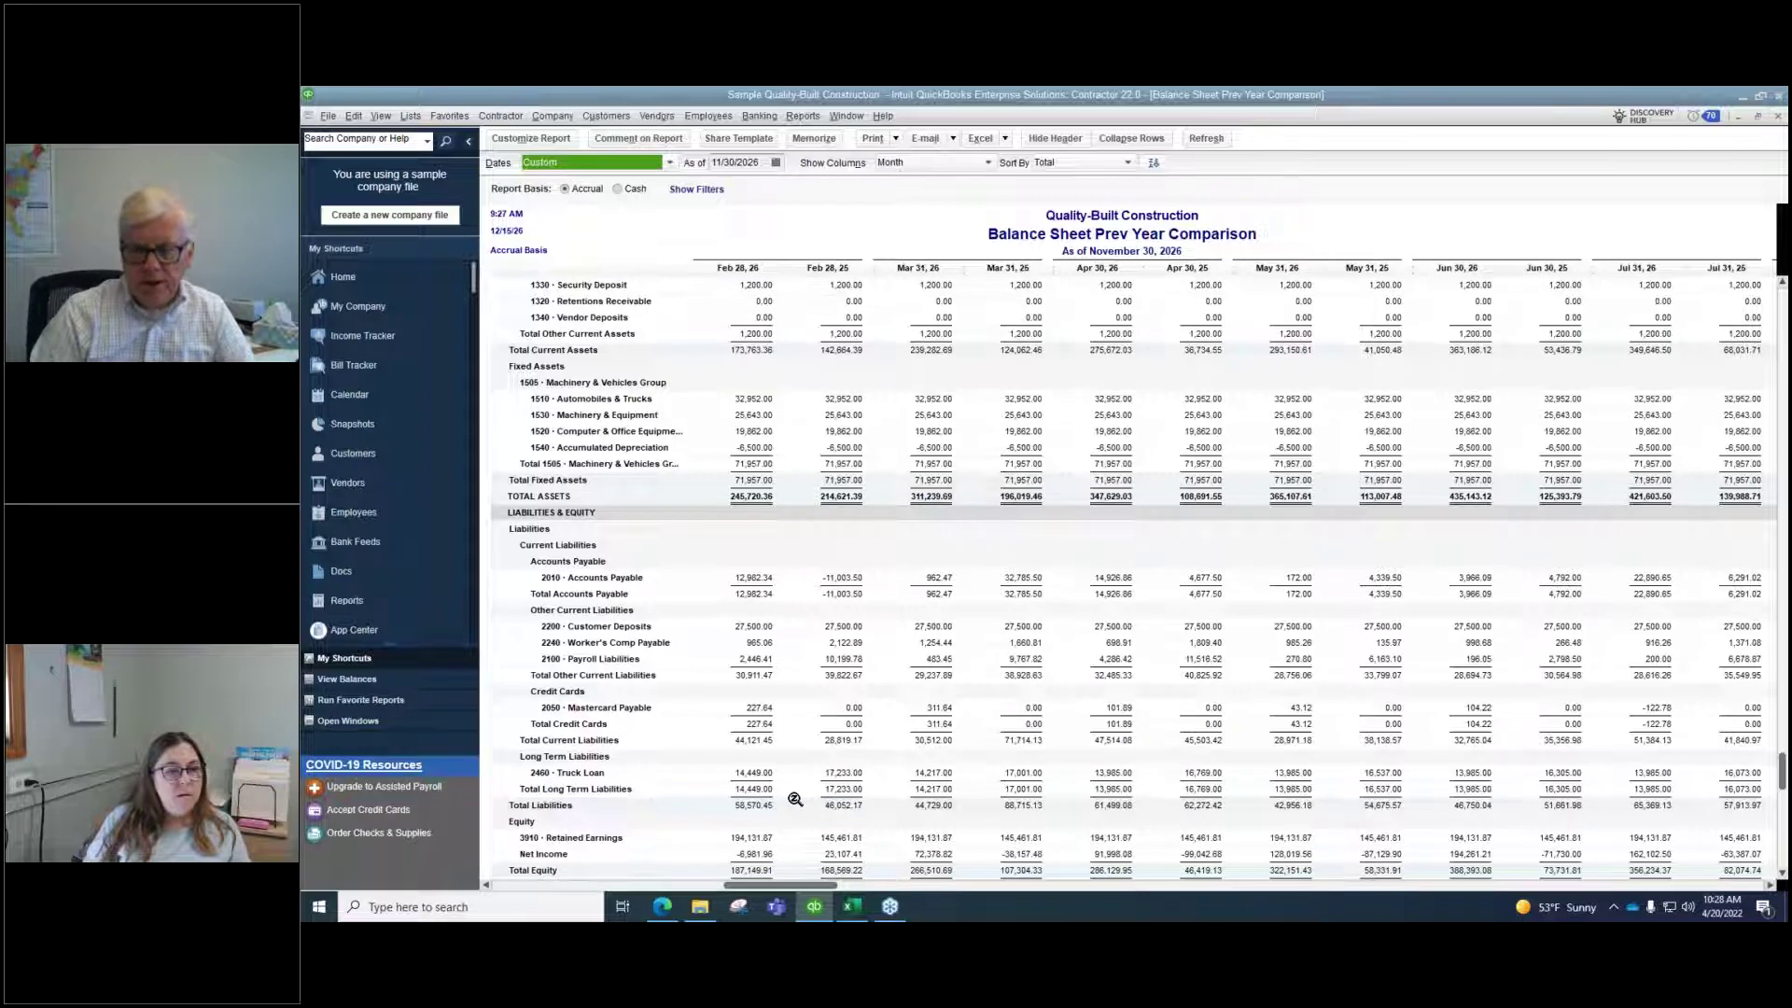
{"action": "scroll", "coordinate": [788, 798], "scroll_direction": "down", "scroll_amount": 1}
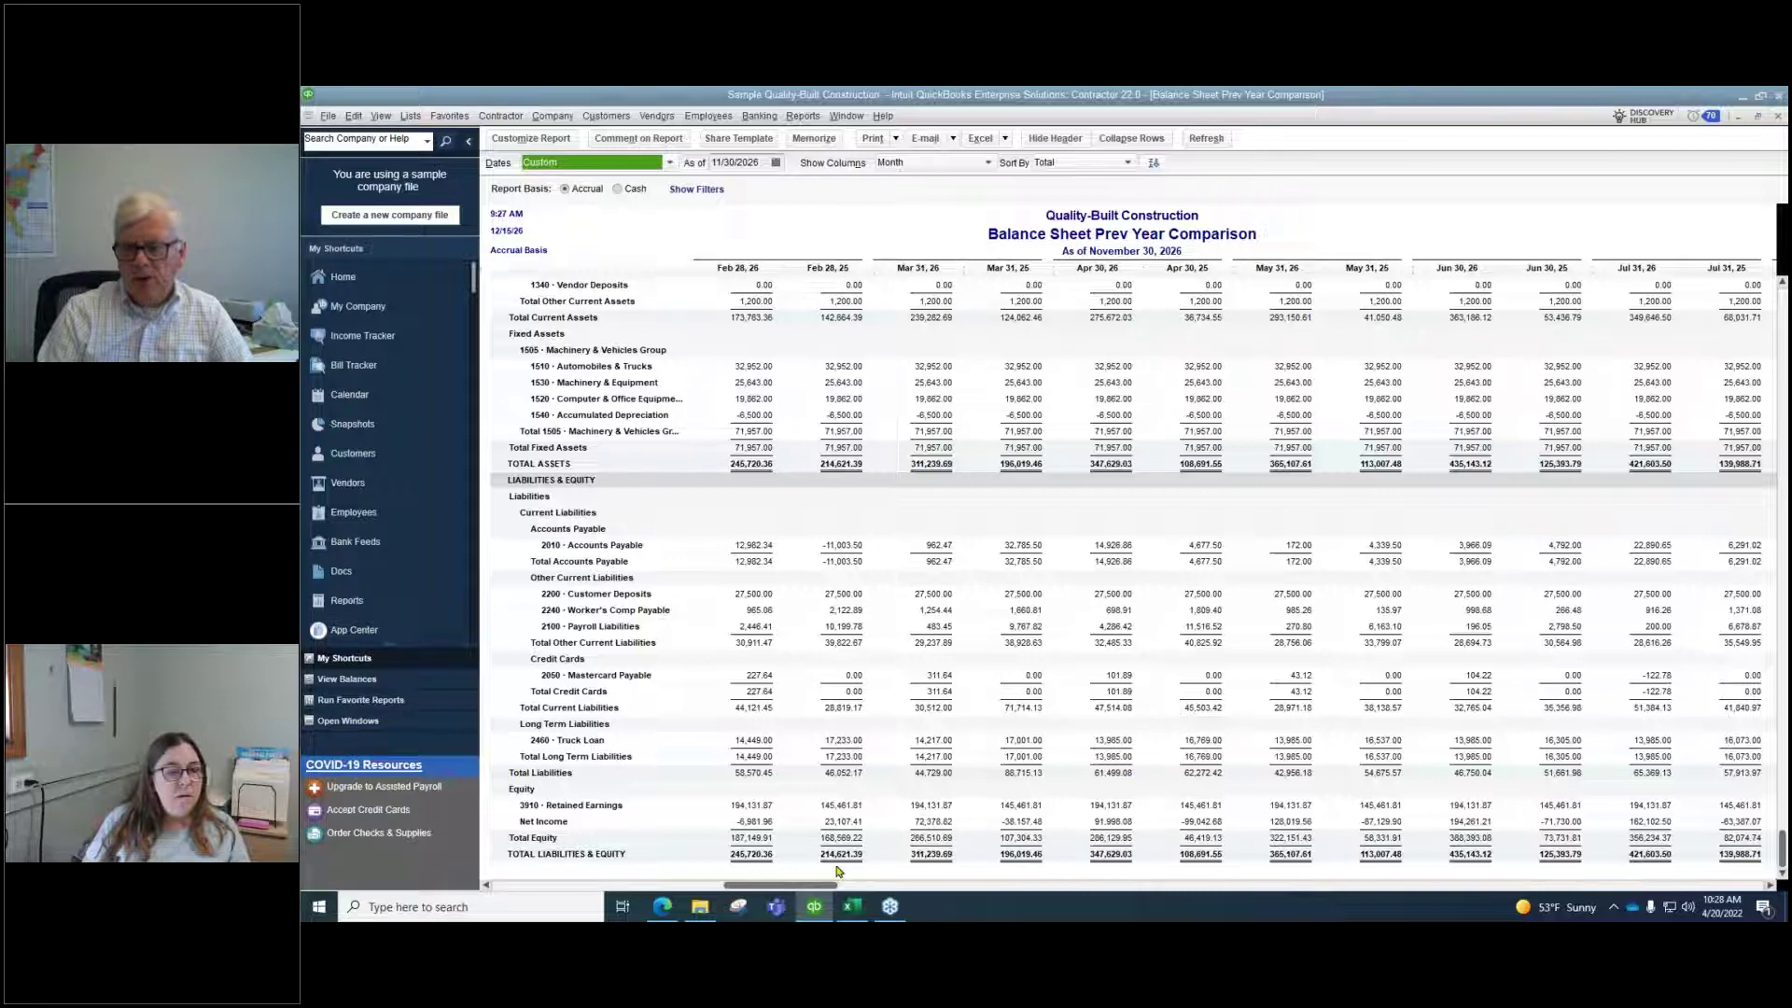
{"action": "left_click_drag", "start_coordinate": [747, 884], "coordinate": [532, 884]}
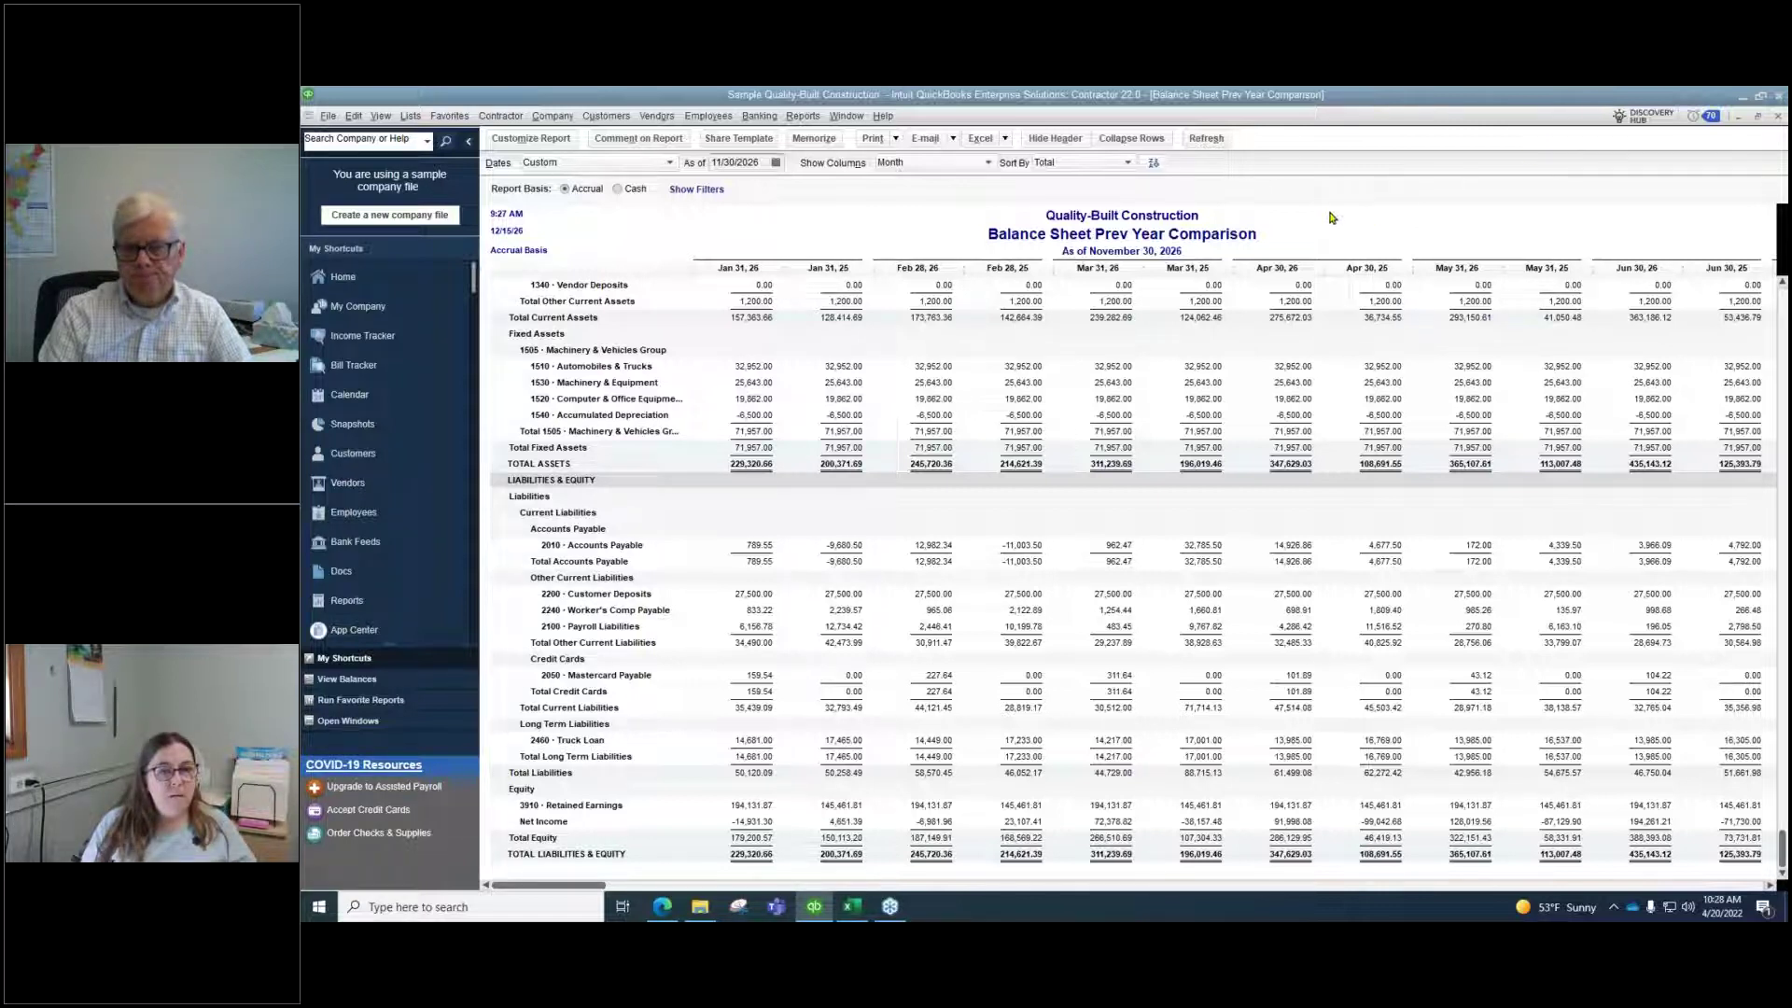
Review the filter, header/footer, and font and number options in the Balance Sheet comparison's customization settings, keeping them as they are
{"action": "left_click", "coordinate": [541, 139]}
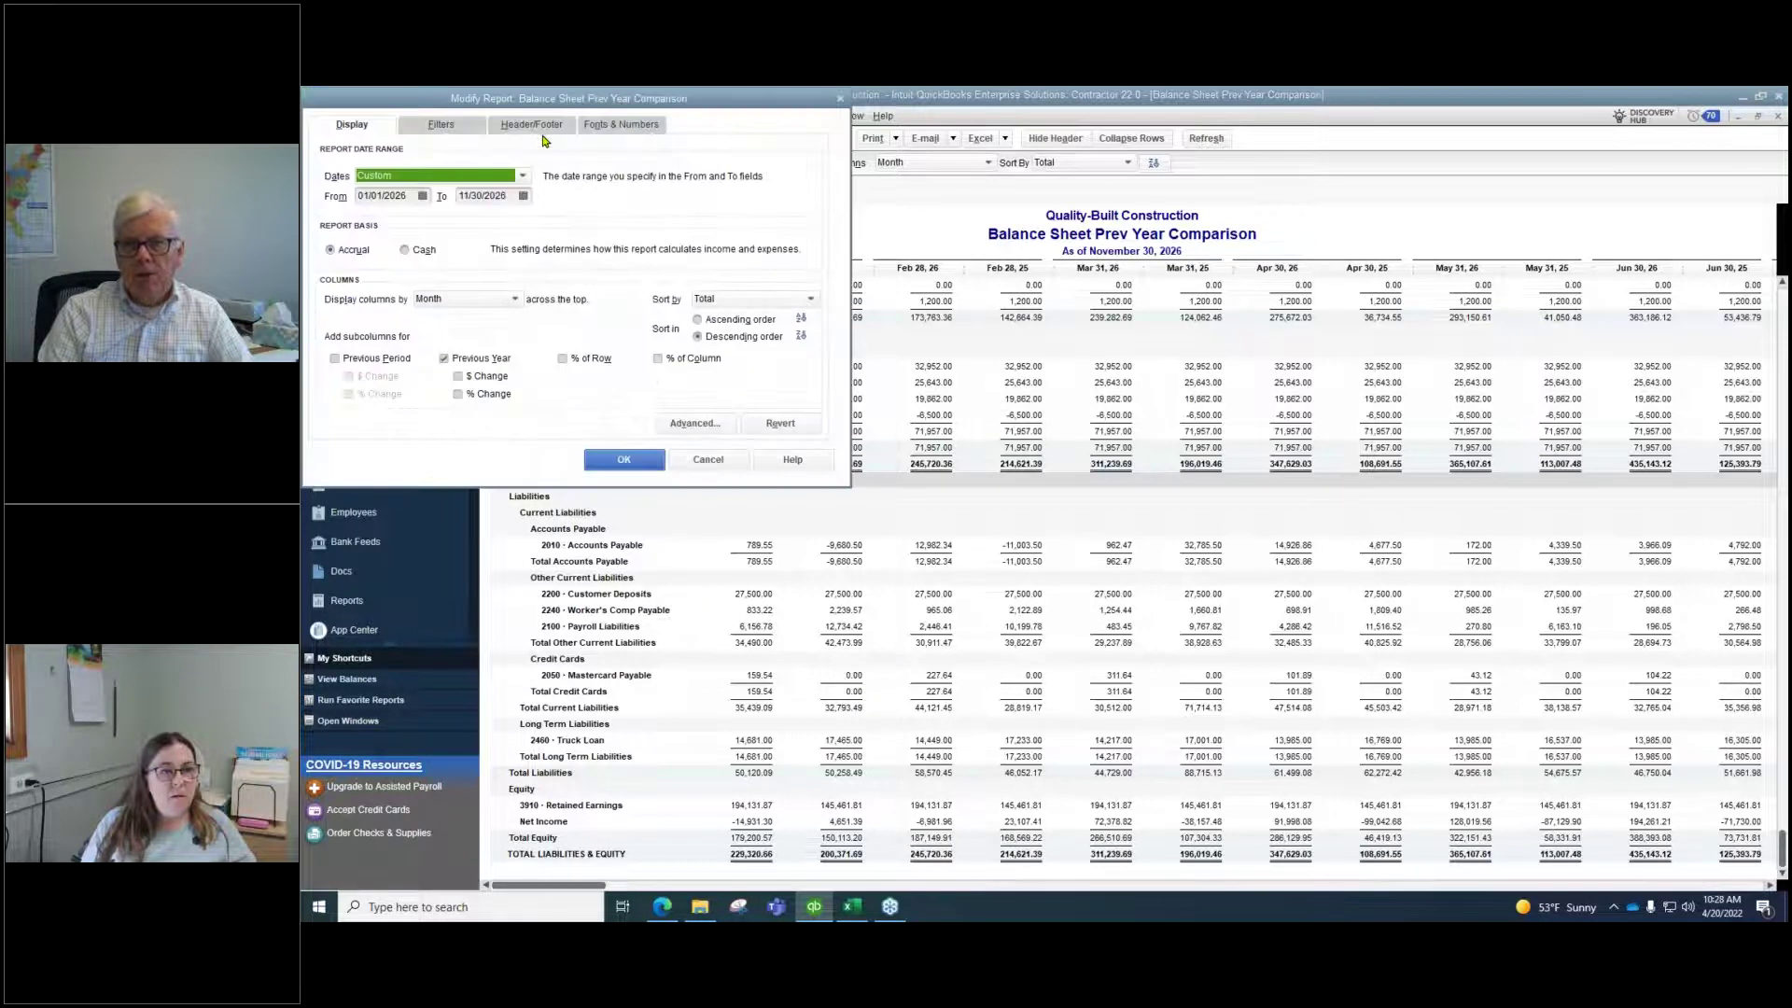
{"action": "left_click", "coordinate": [446, 127]}
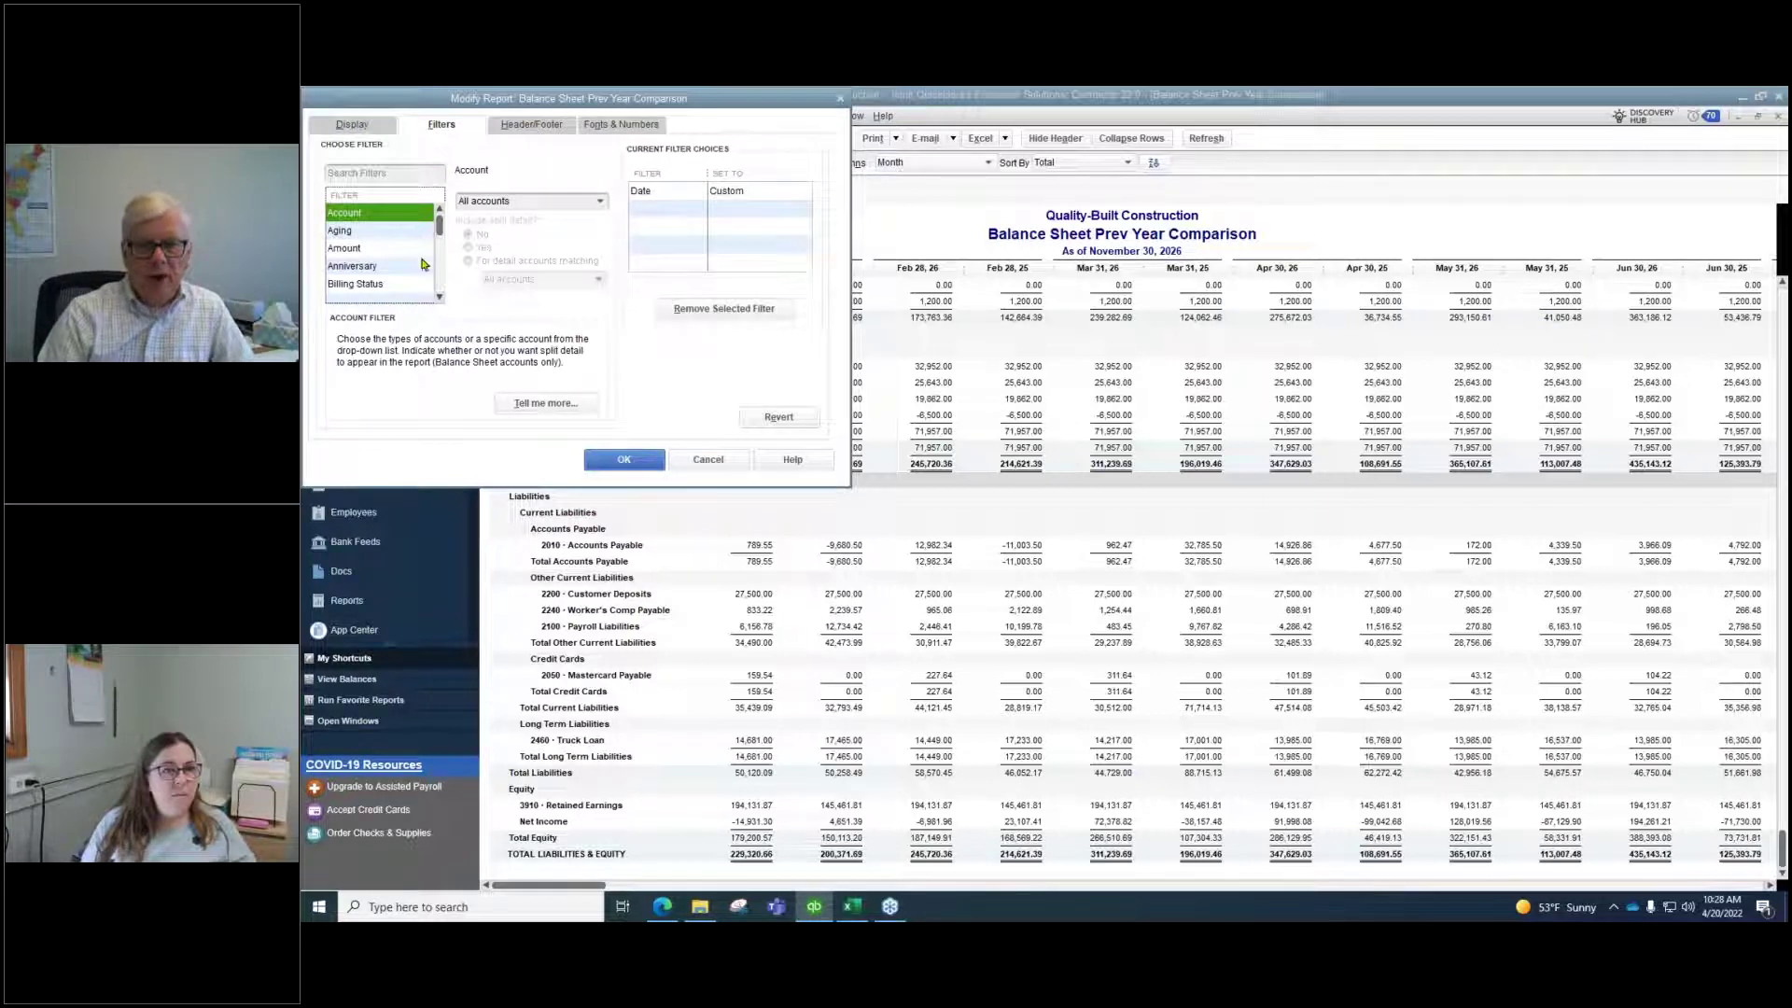
{"action": "left_click_drag", "start_coordinate": [439, 225], "coordinate": [439, 222]}
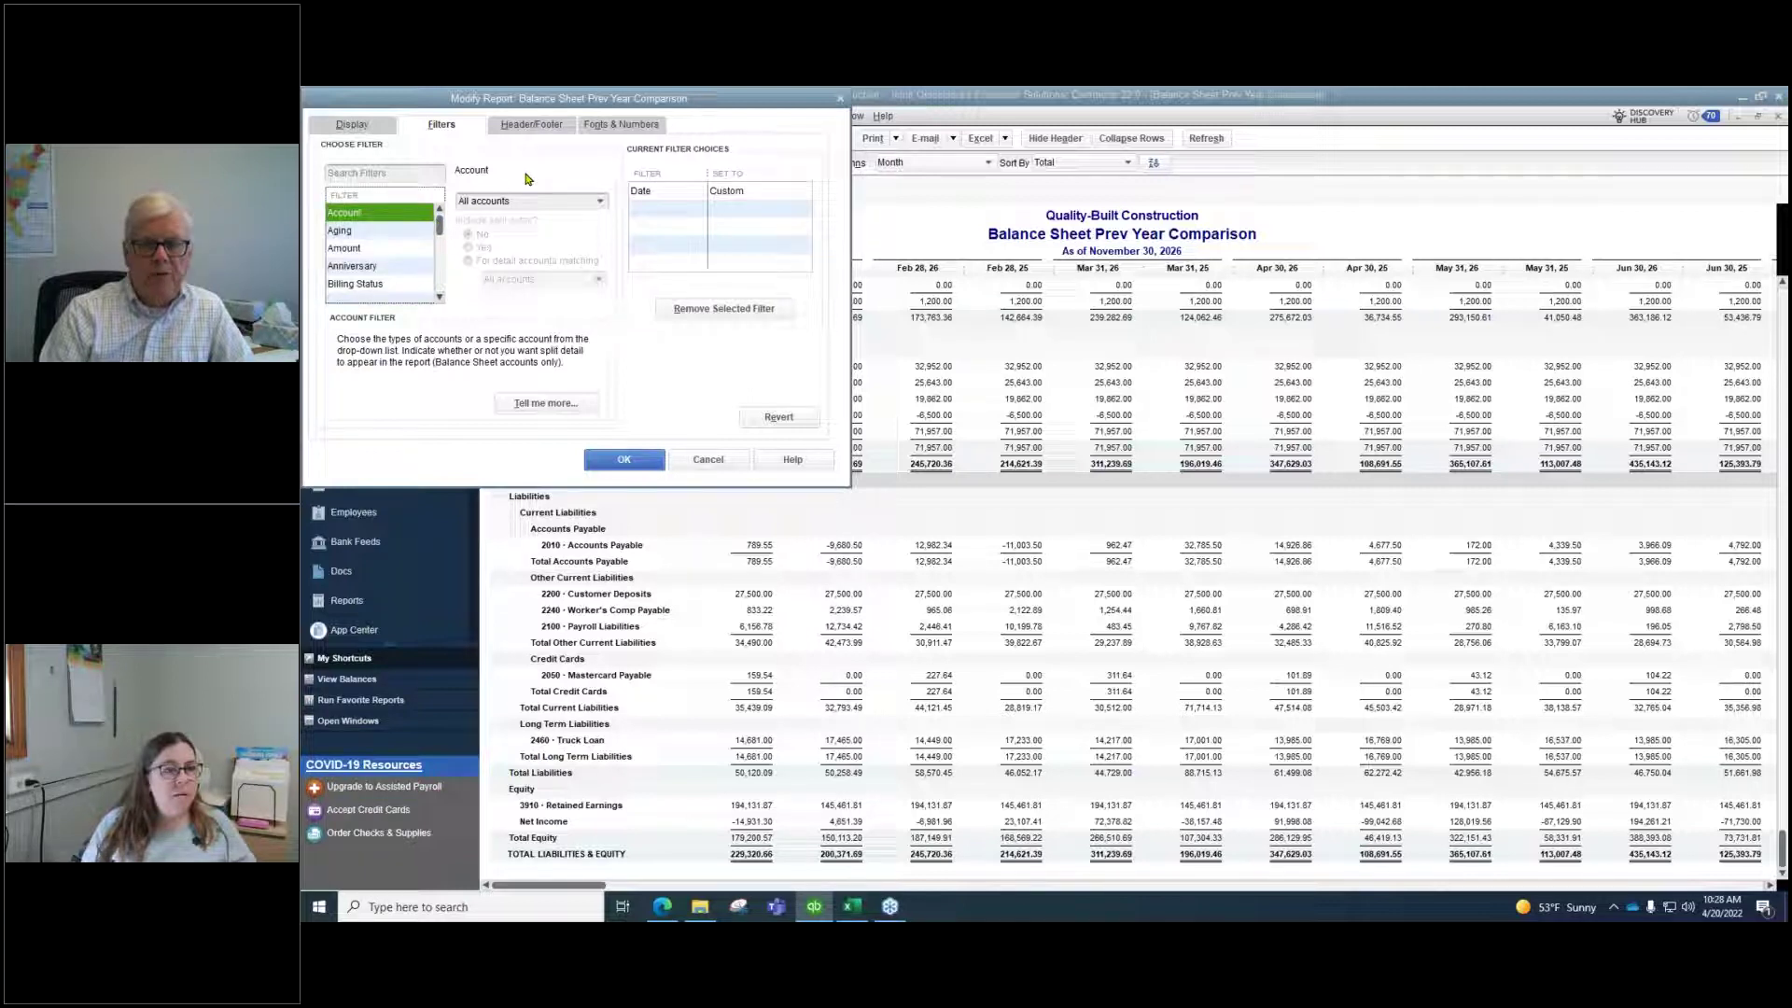
{"action": "left_click", "coordinate": [537, 127]}
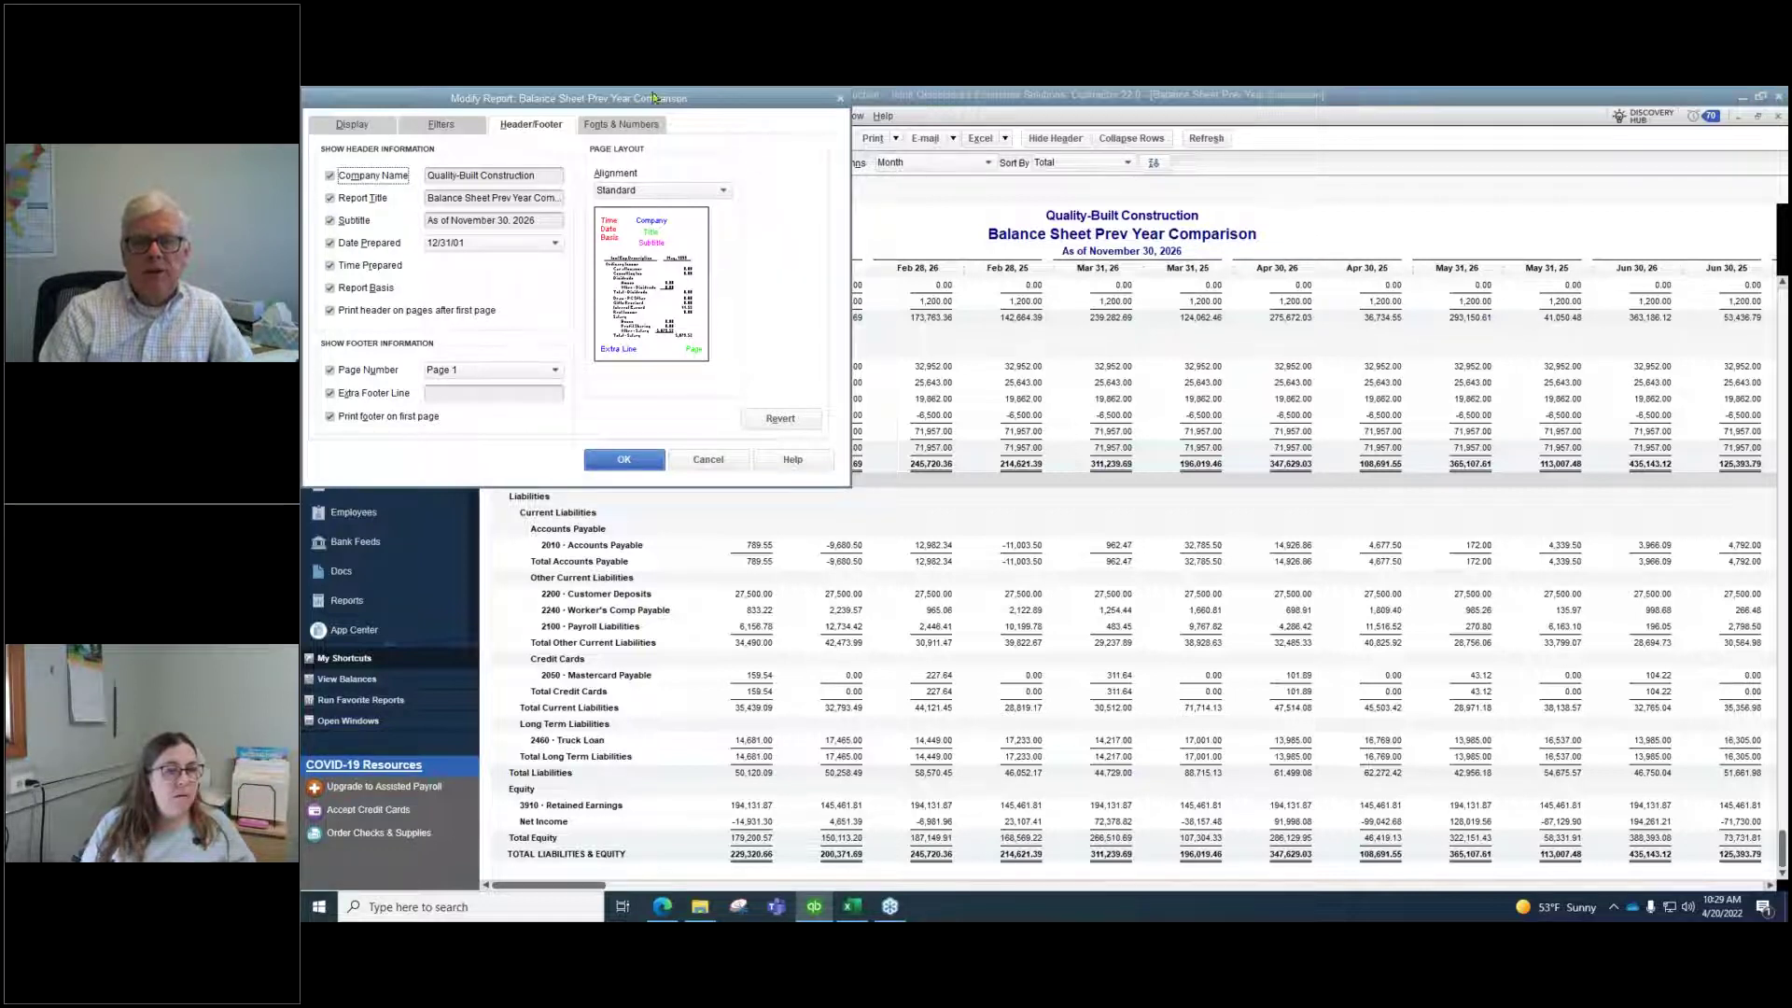
{"action": "left_click", "coordinate": [623, 125]}
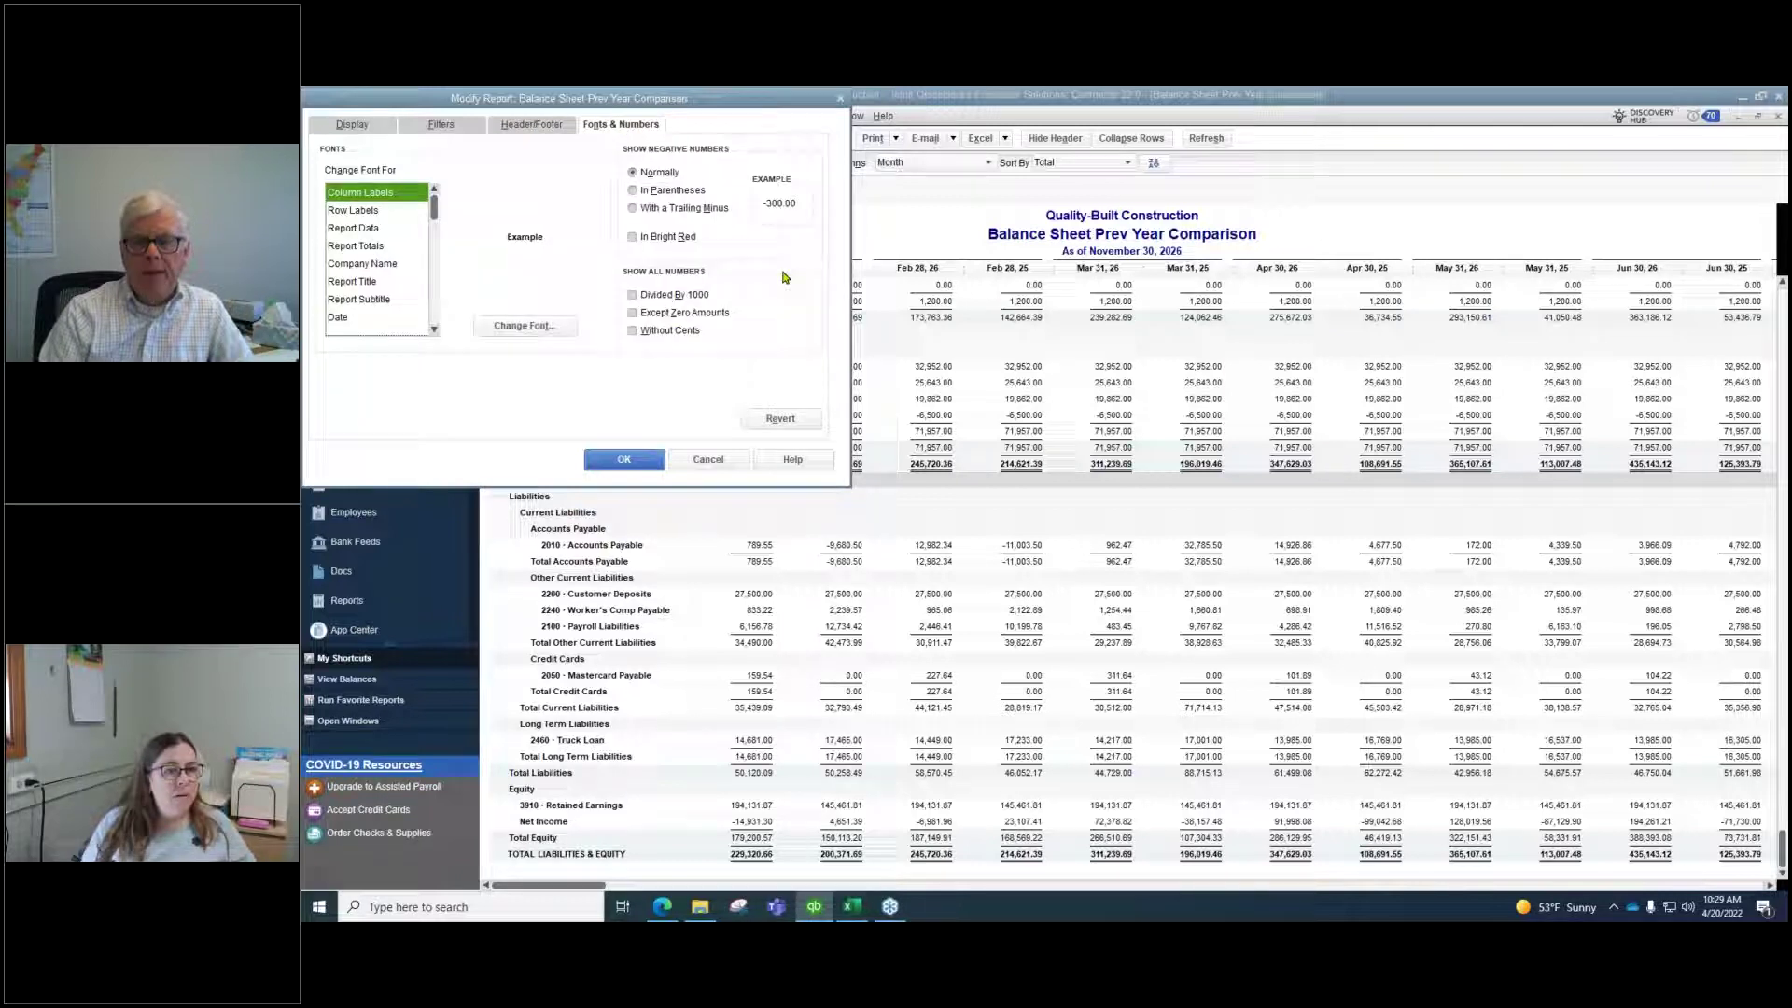
{"action": "left_click", "coordinate": [622, 458]}
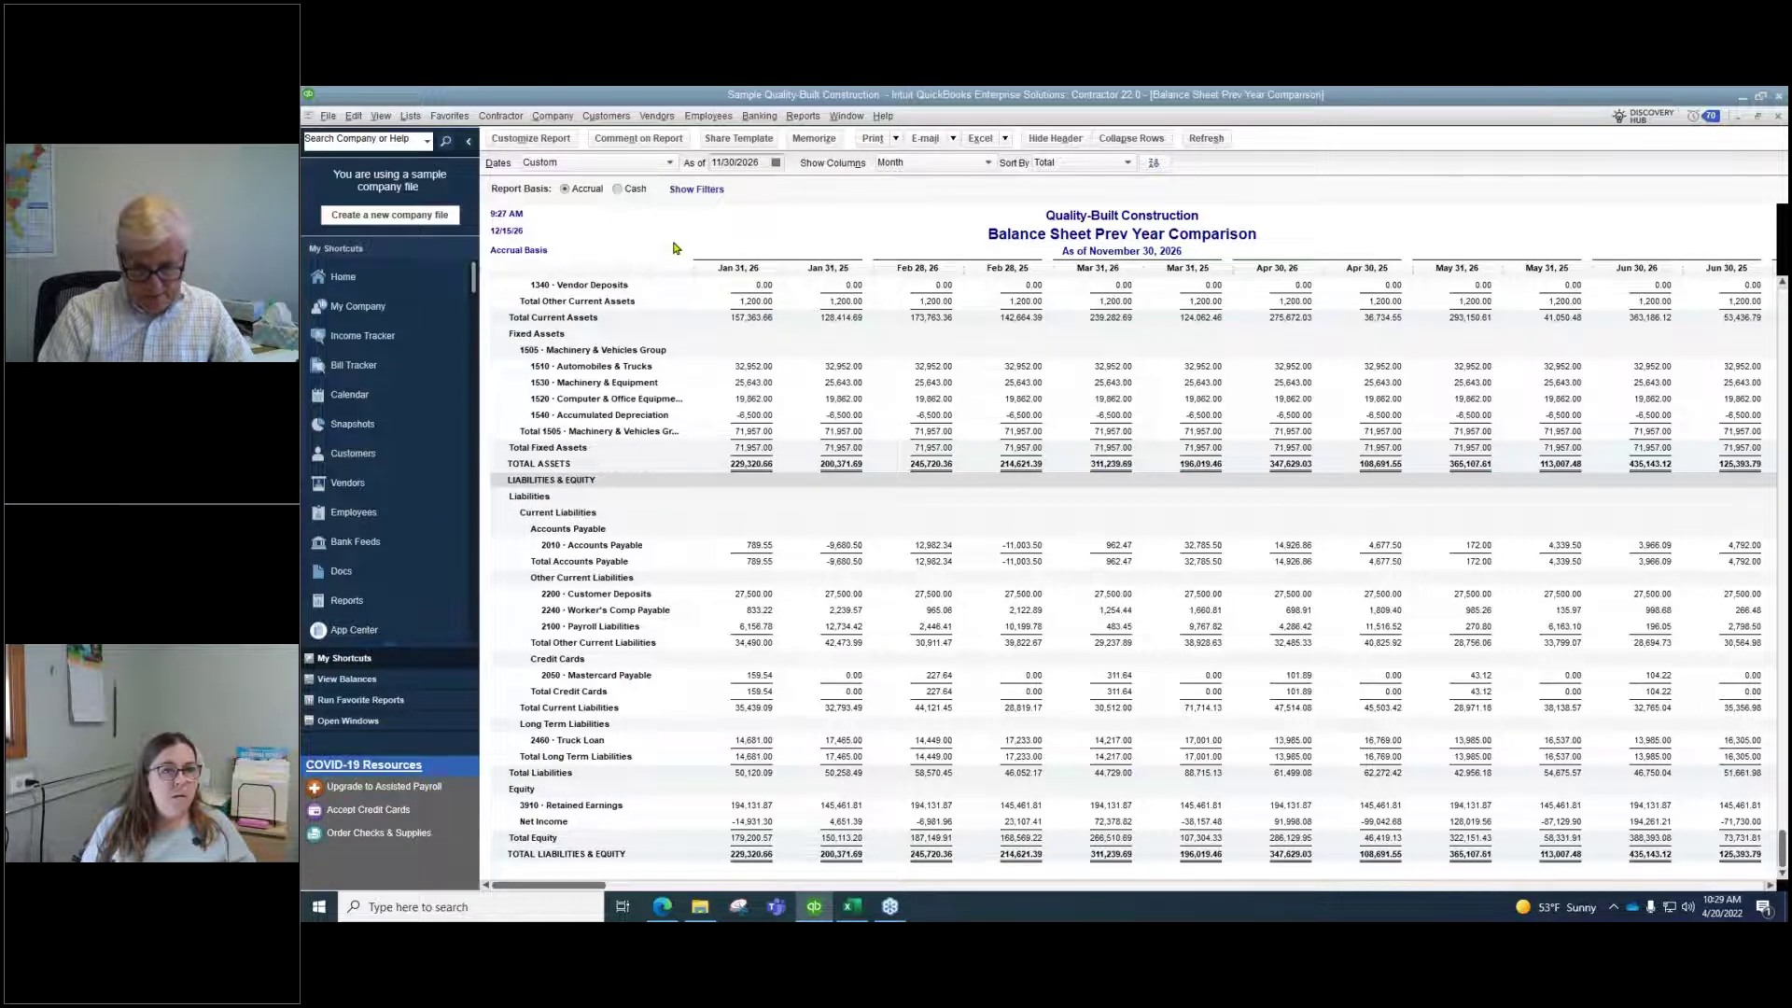
{"action": "scroll", "coordinate": [672, 290], "scroll_direction": "up", "scroll_amount": 5}
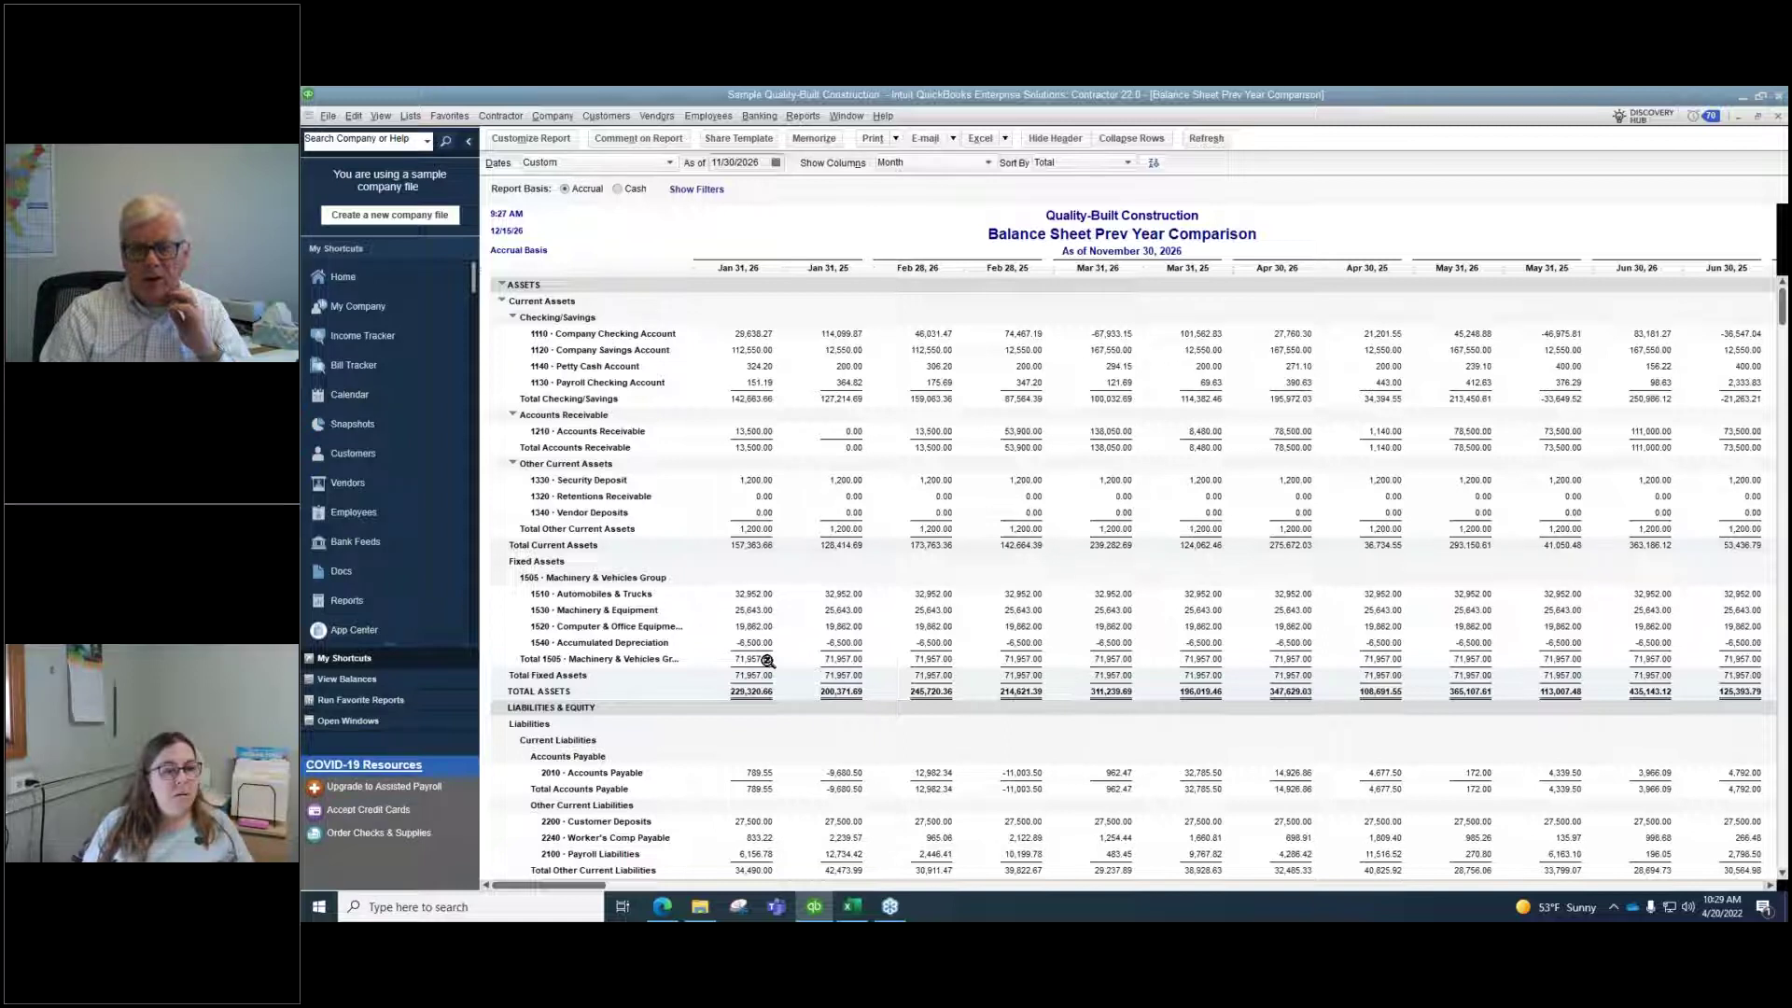
In the Chart of Accounts, make subaccounts 1520 Computer & Office Equipment and 1510 Automobiles & Trucks top-level accounts
{"action": "left_click", "coordinate": [412, 118]}
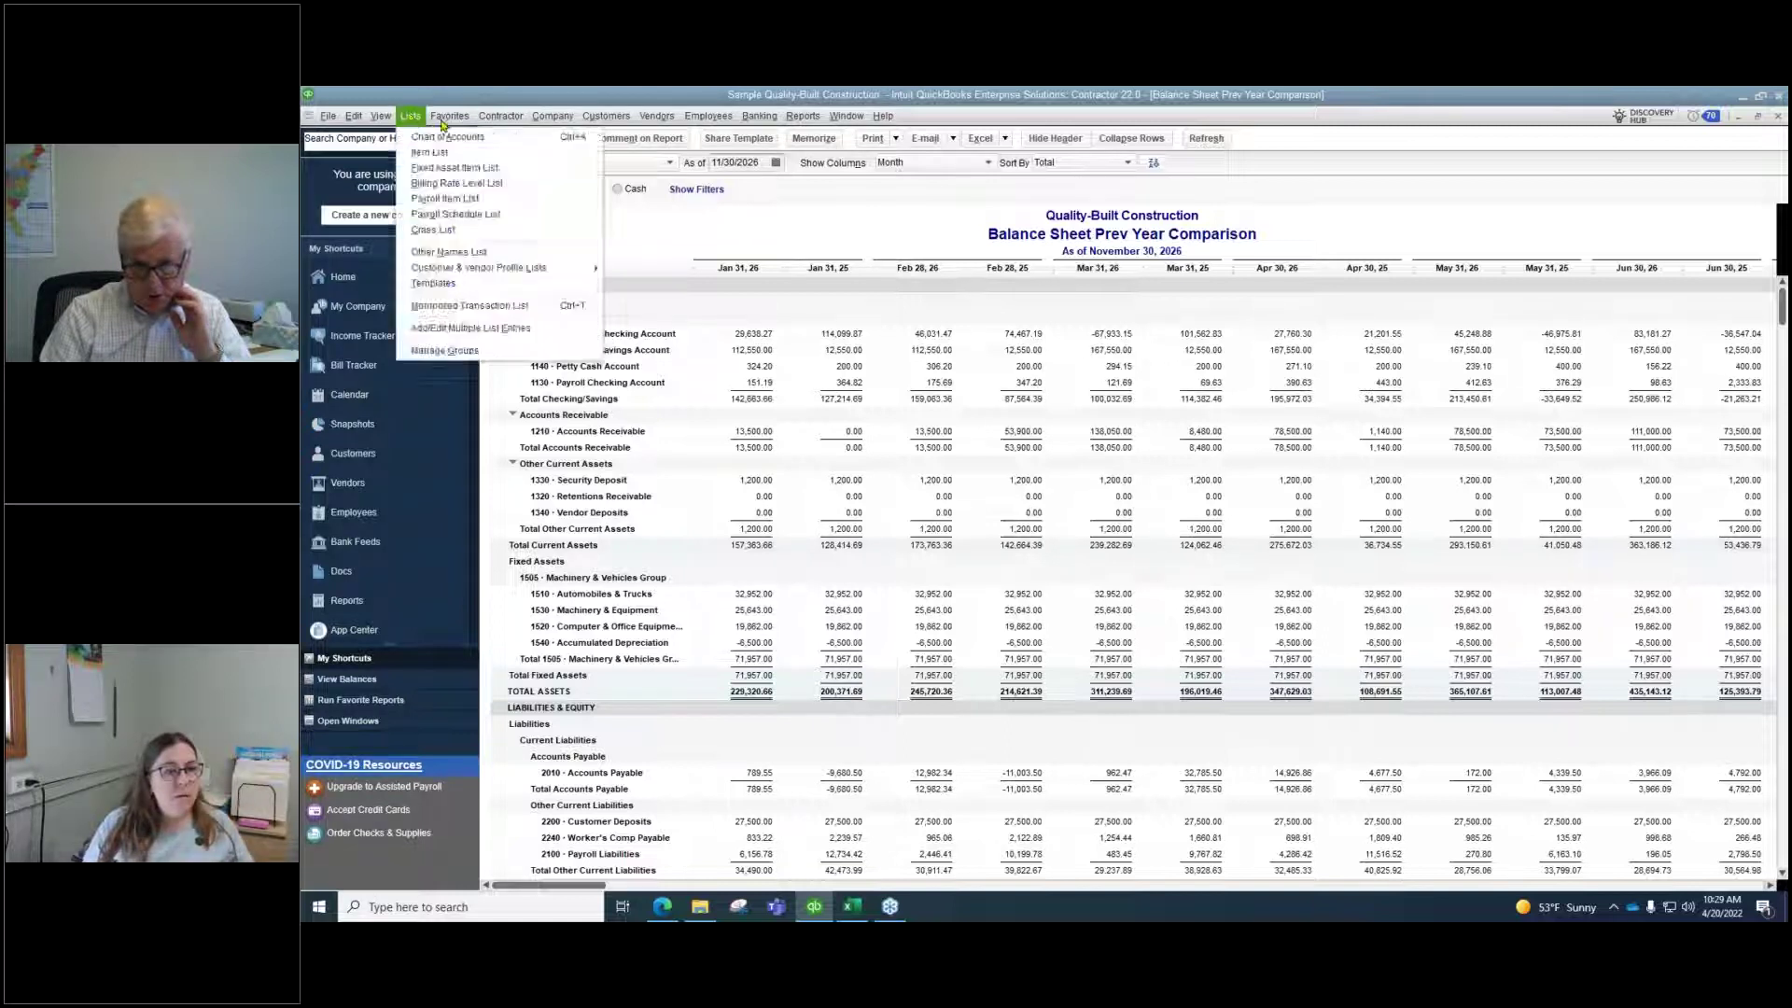
{"action": "left_click", "coordinate": [429, 138]}
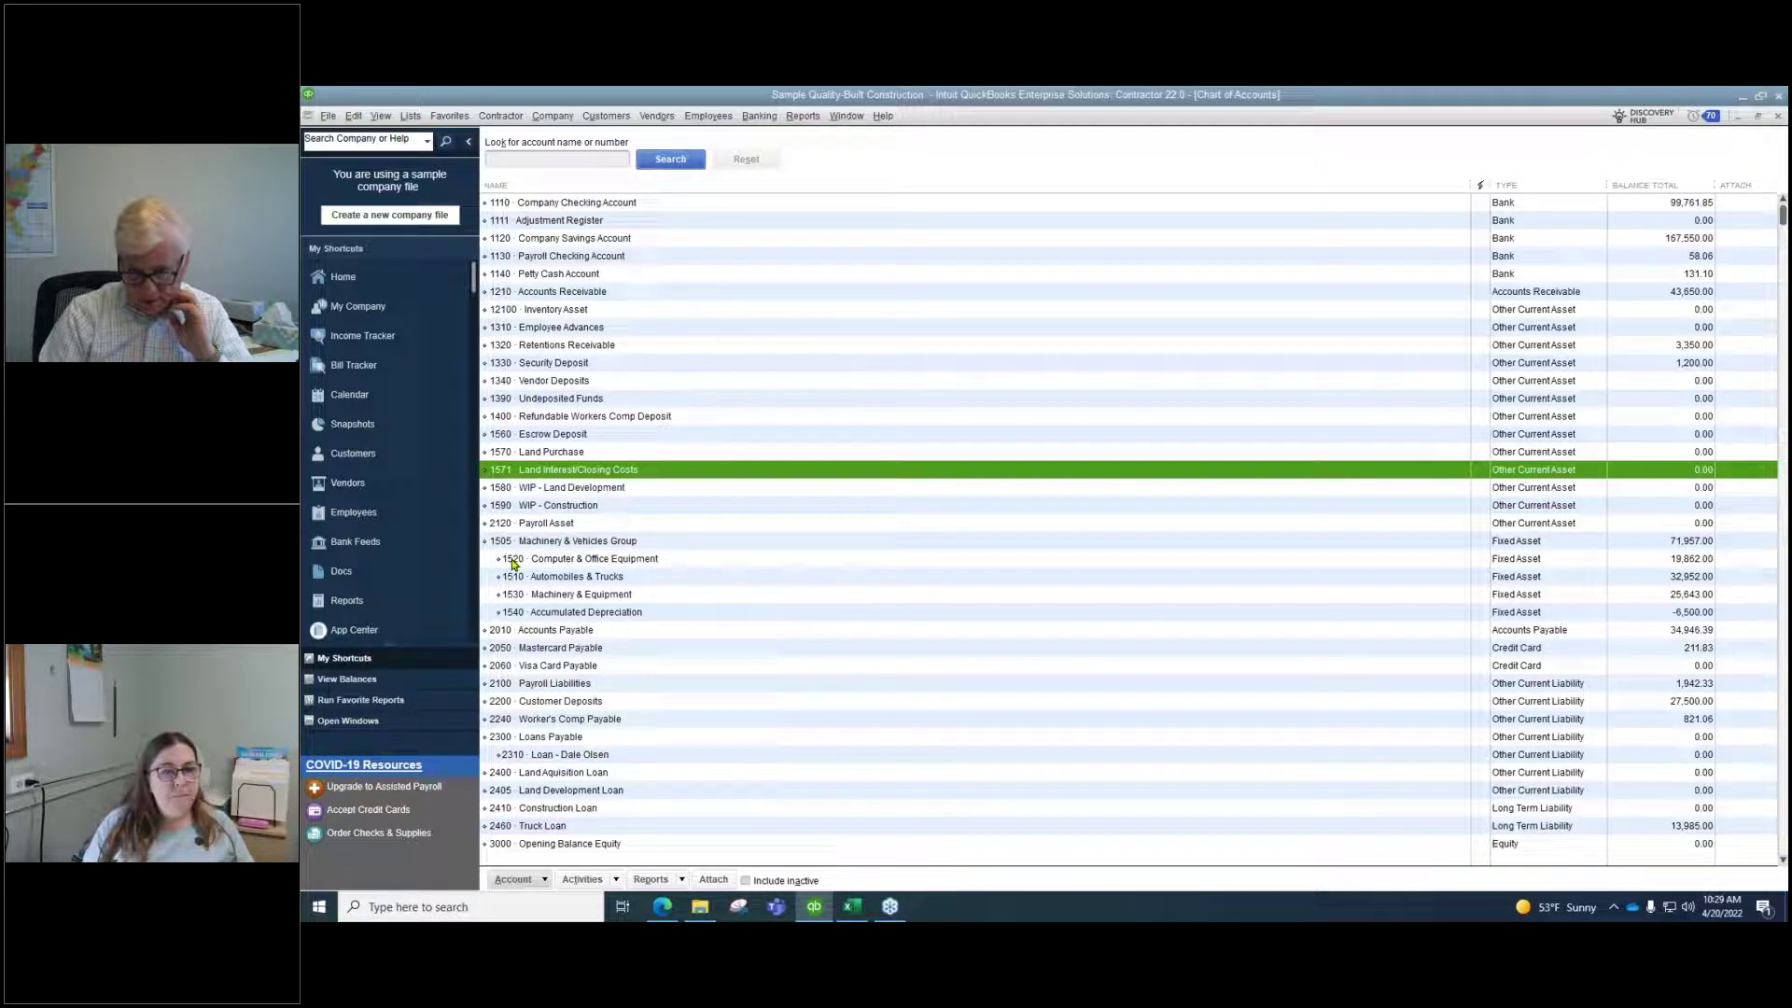
{"action": "left_click_drag", "start_coordinate": [498, 558], "coordinate": [485, 559]}
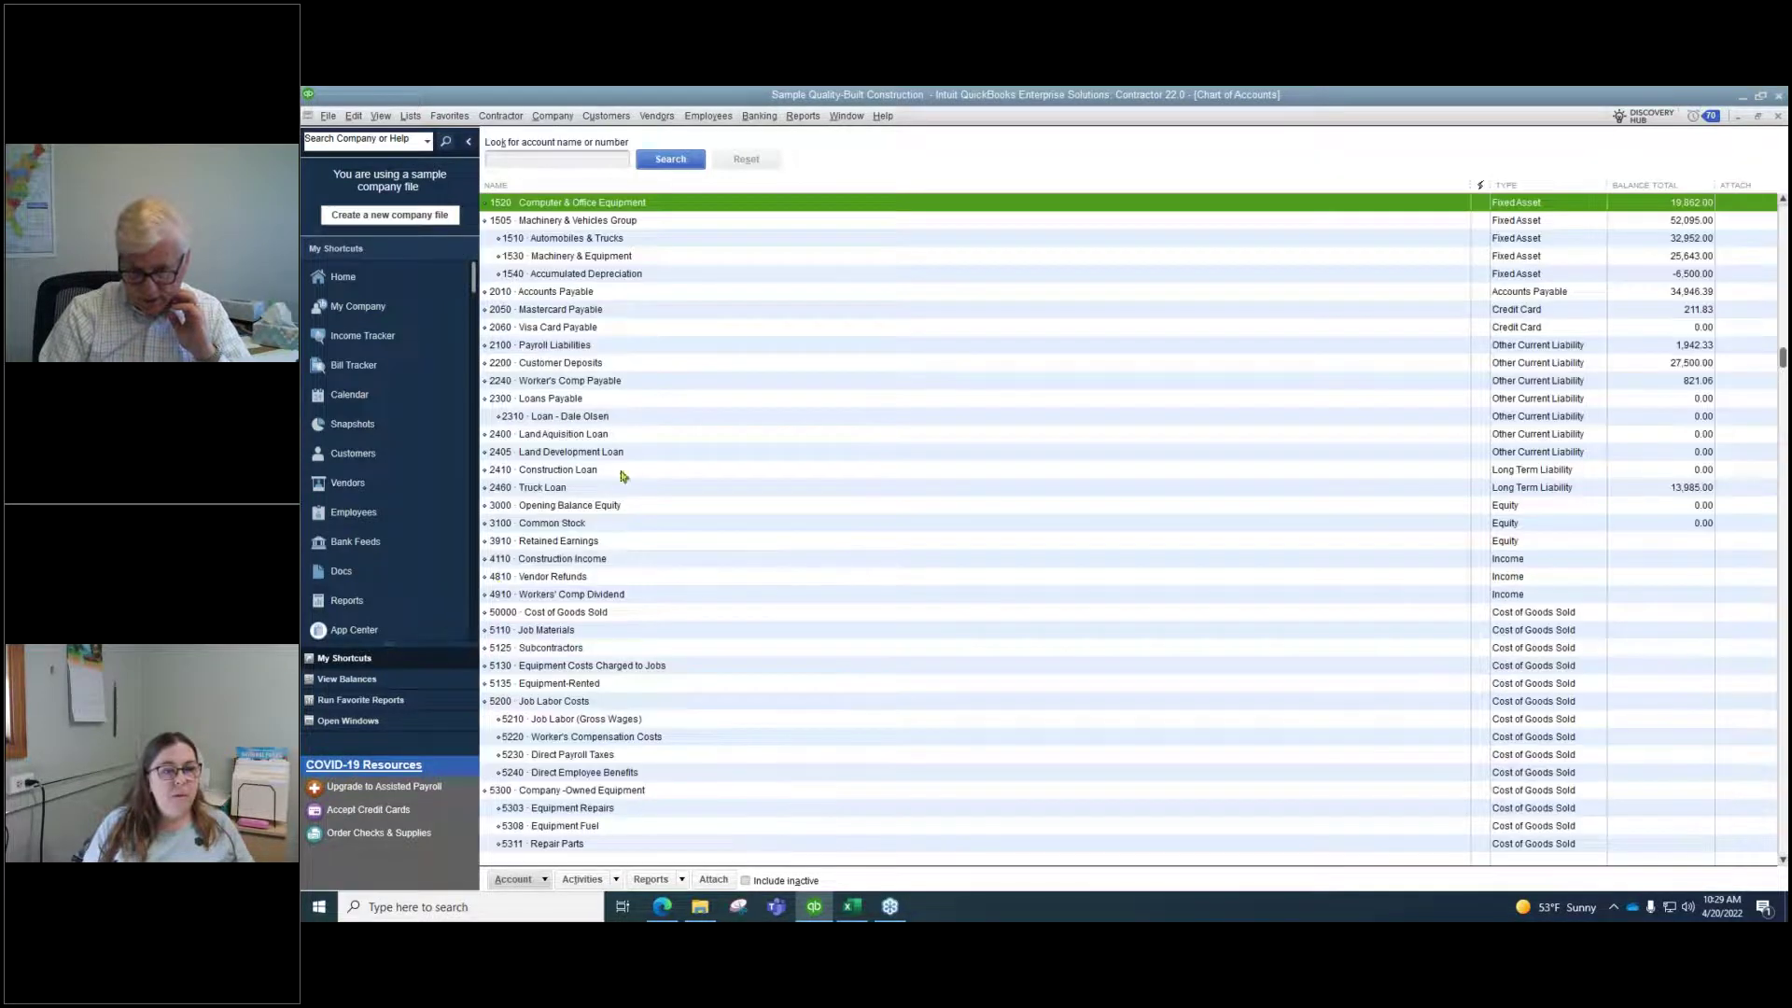
{"action": "scroll", "coordinate": [513, 457], "scroll_direction": "up", "scroll_amount": 4}
{"action": "left_click_drag", "start_coordinate": [497, 453], "coordinate": [486, 455]}
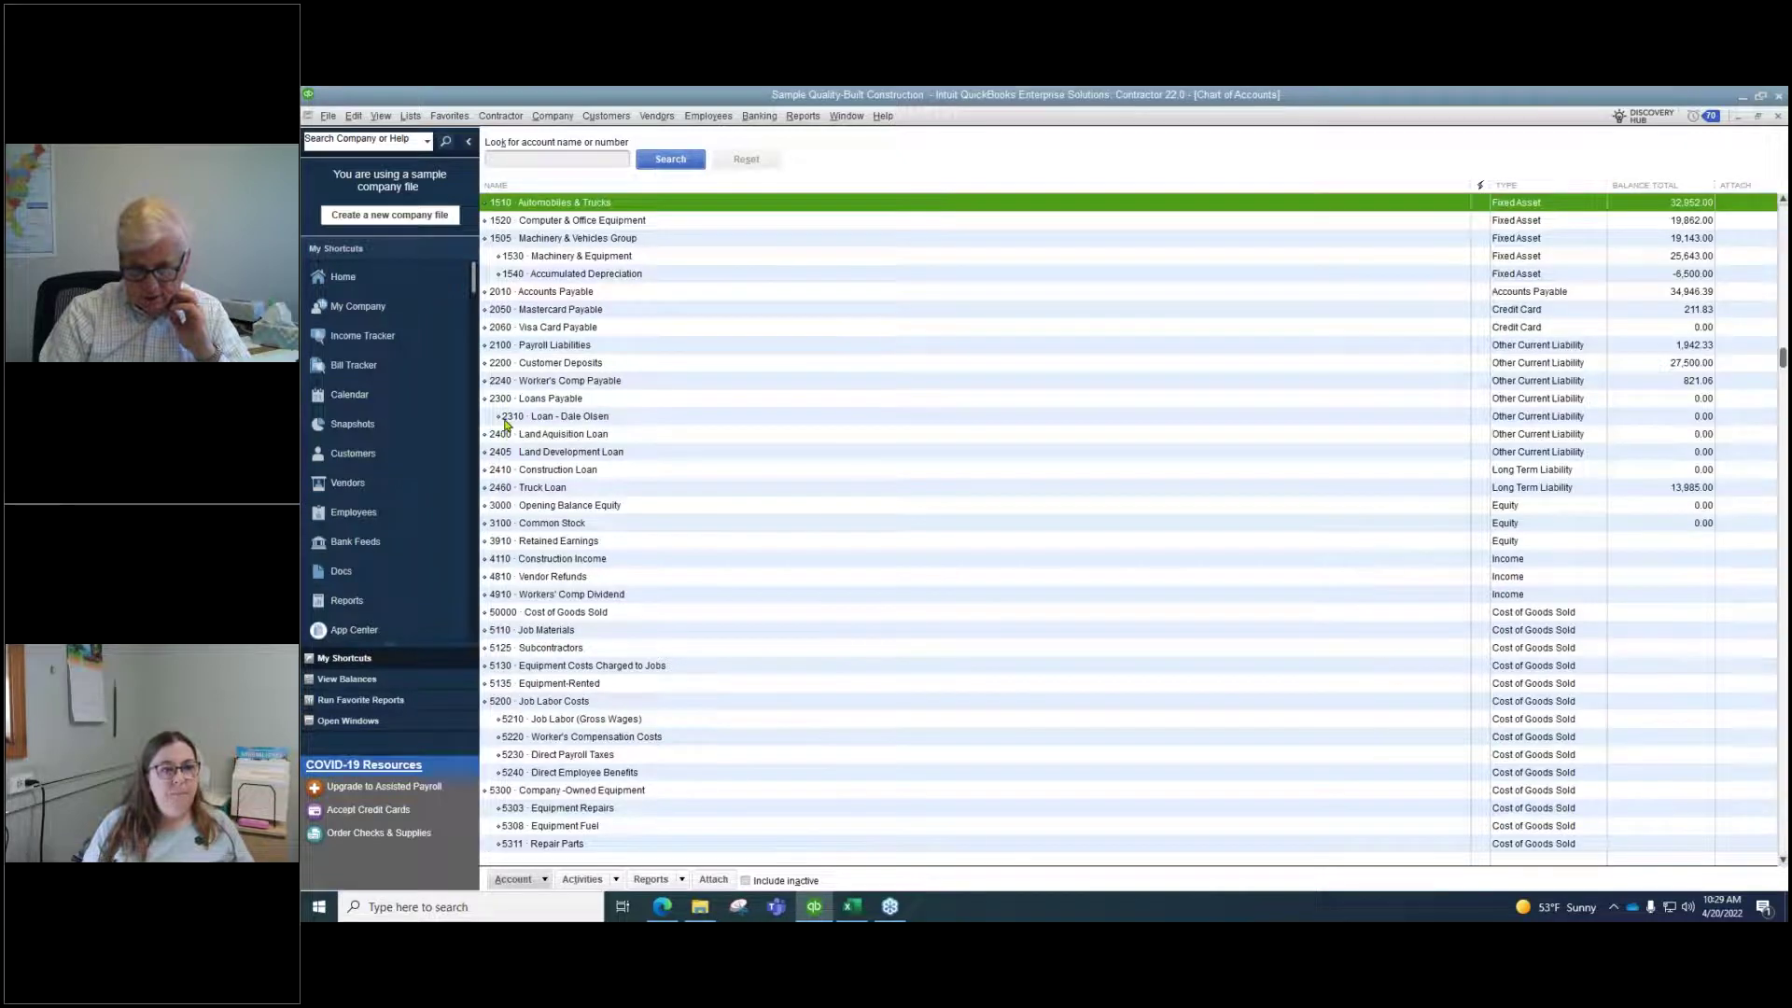
Move 1530 Machinery & Equipment and 1540 Accumulated Depreciation out of the Machinery & Vehicles Group to the top level
{"action": "scroll", "coordinate": [507, 424], "scroll_direction": "up", "scroll_amount": 4}
{"action": "left_click", "coordinate": [499, 469]}
{"action": "left_click_drag", "start_coordinate": [498, 469], "coordinate": [489, 416]}
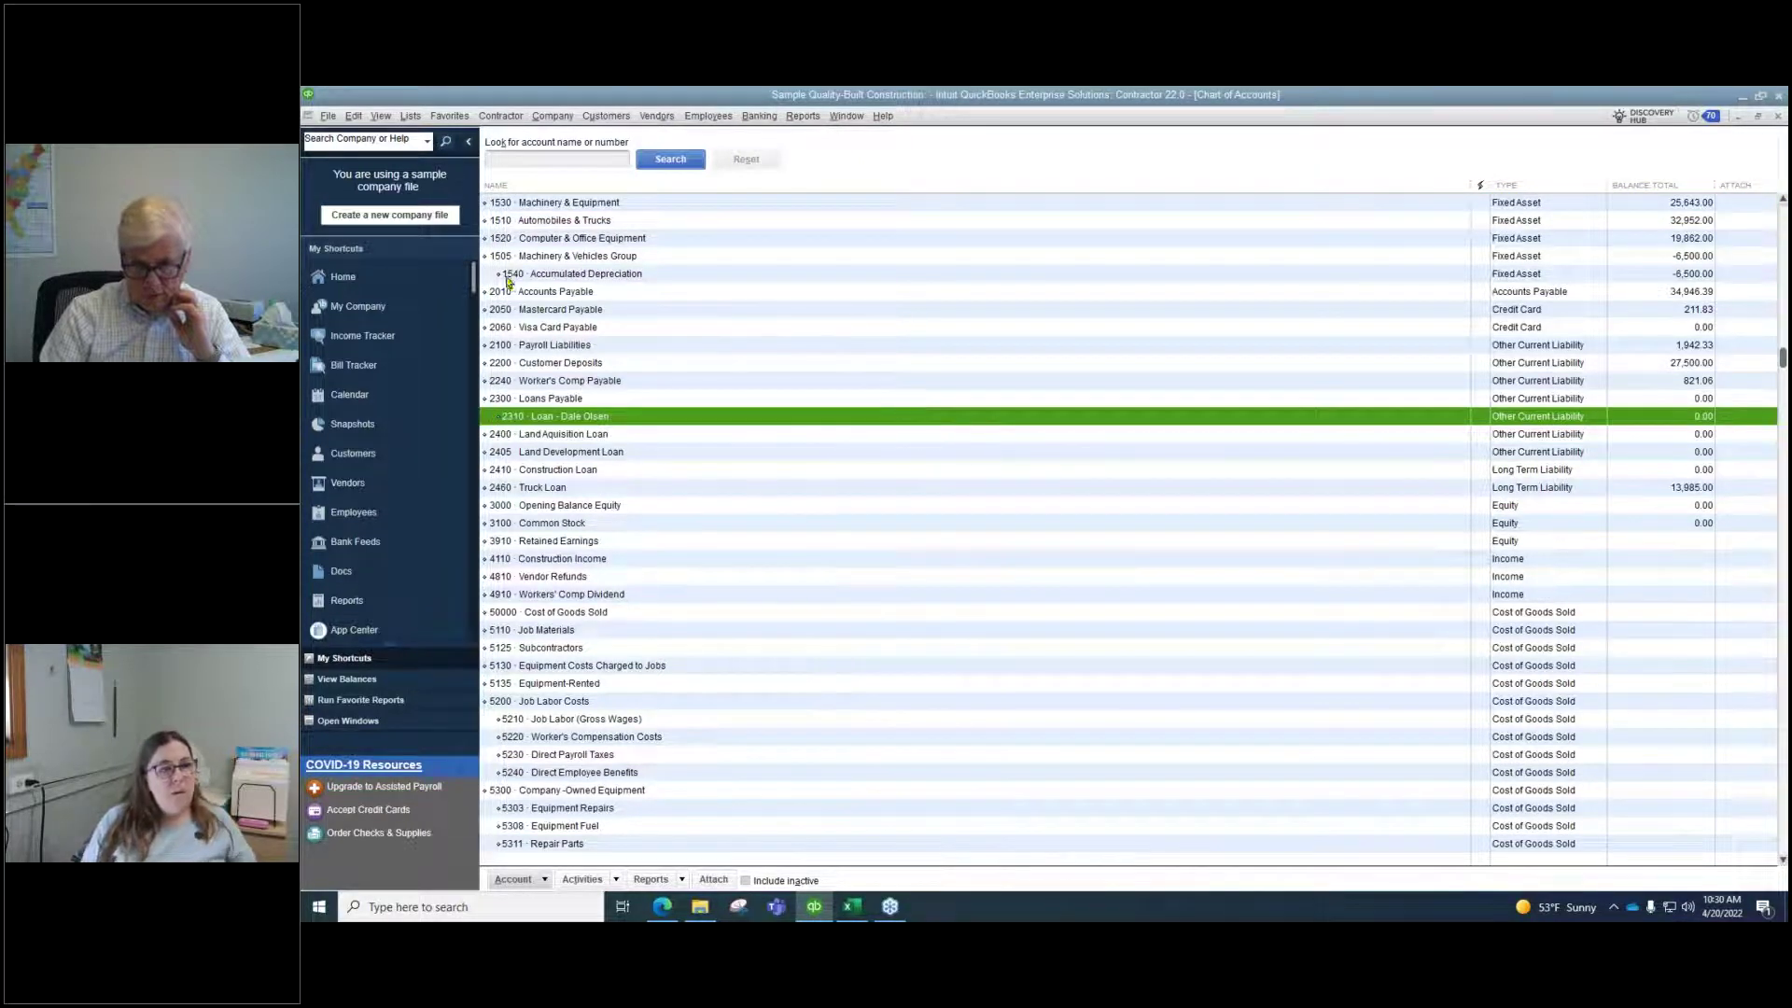
{"action": "left_click_drag", "start_coordinate": [499, 273], "coordinate": [485, 274]}
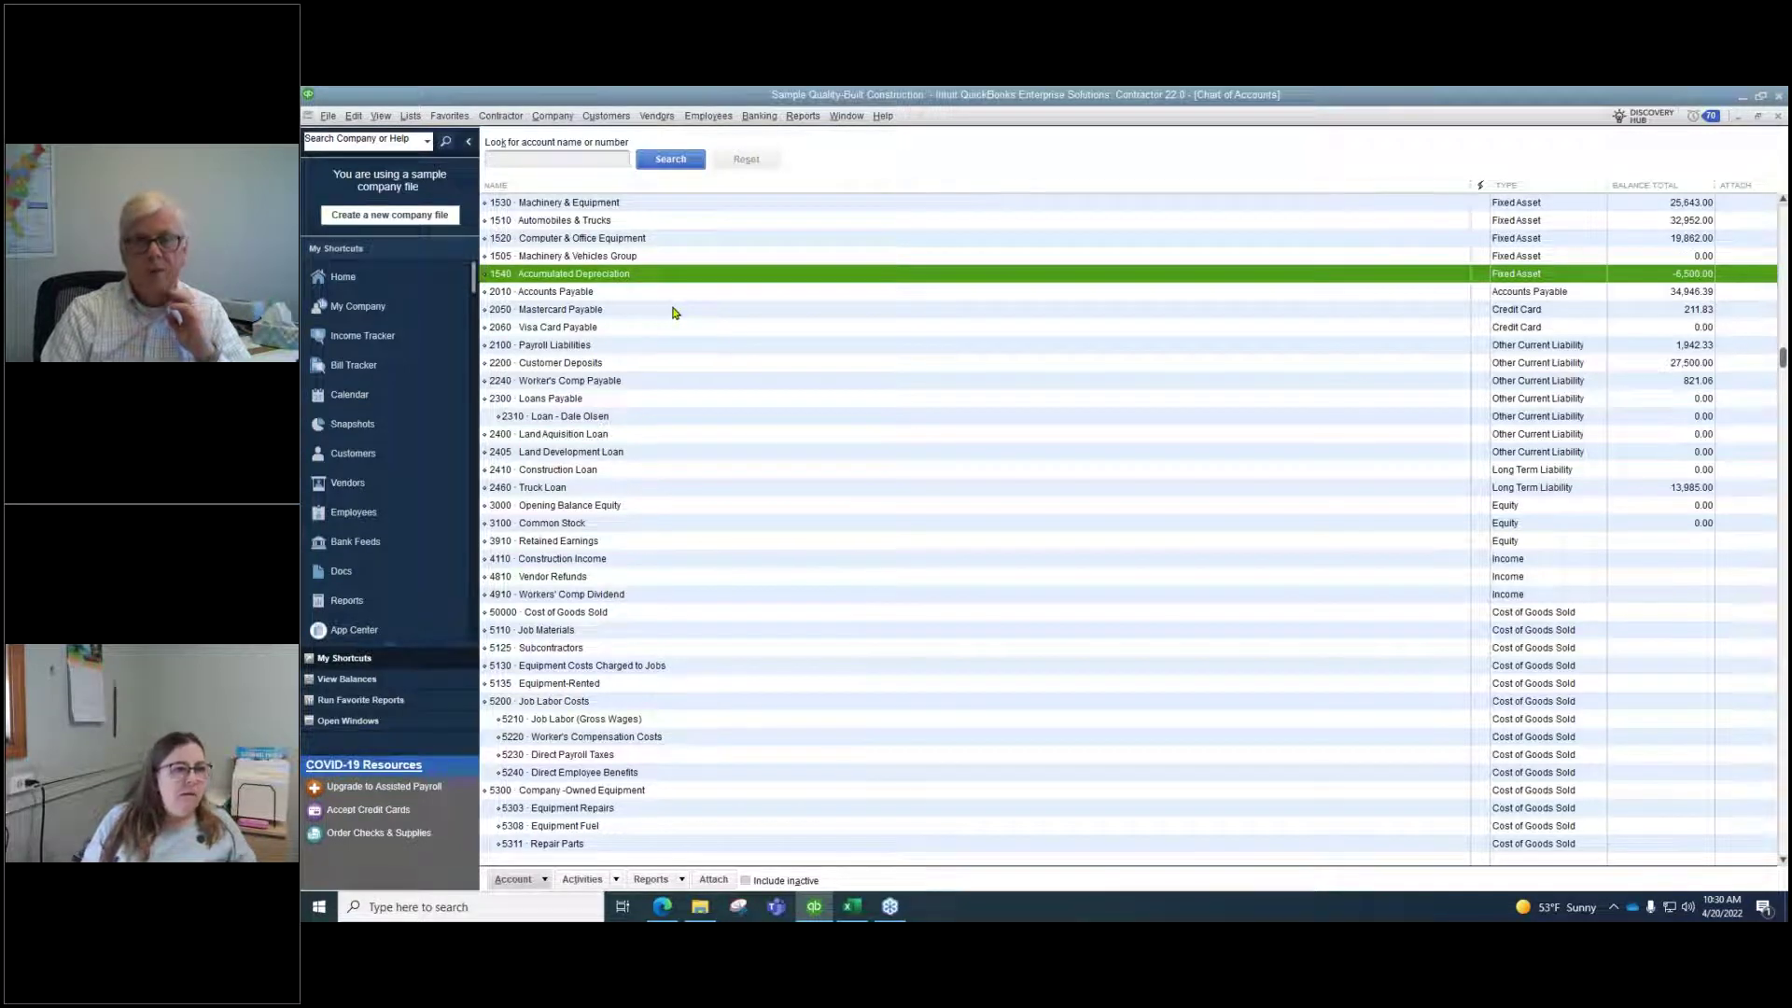
{"action": "scroll", "coordinate": [623, 252], "scroll_direction": "up", "scroll_amount": 1}
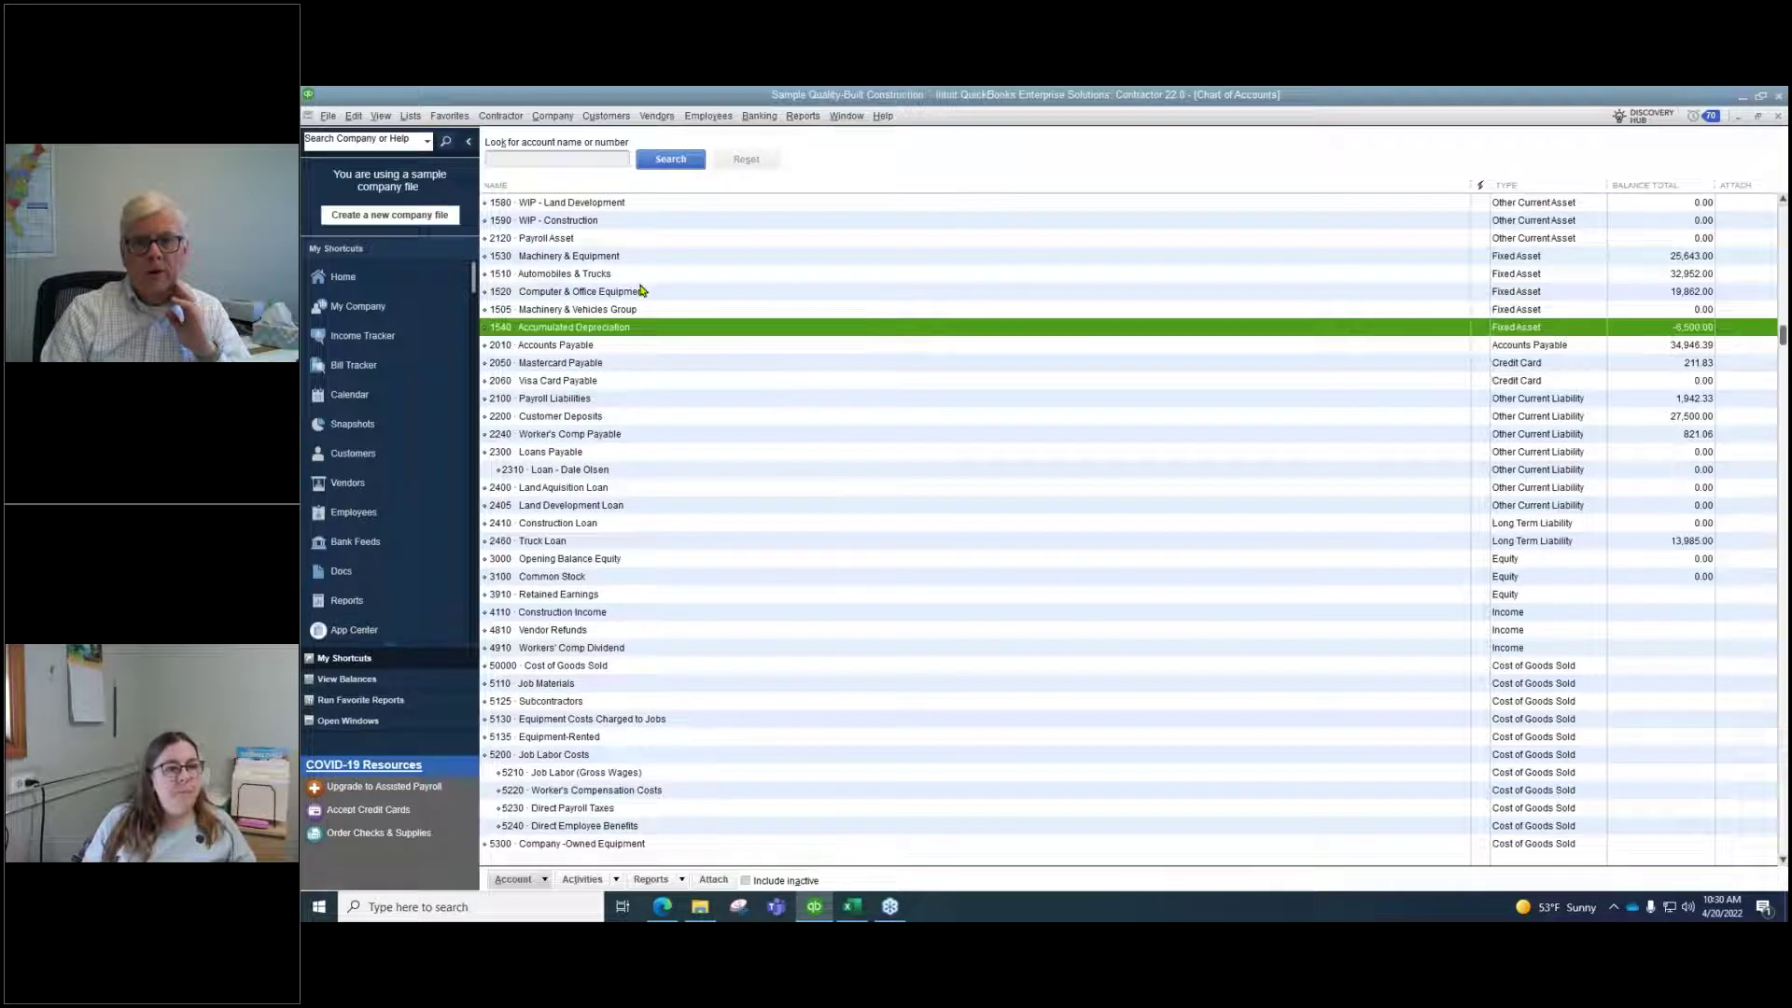
{"action": "scroll", "coordinate": [640, 284], "scroll_direction": "up", "scroll_amount": 2}
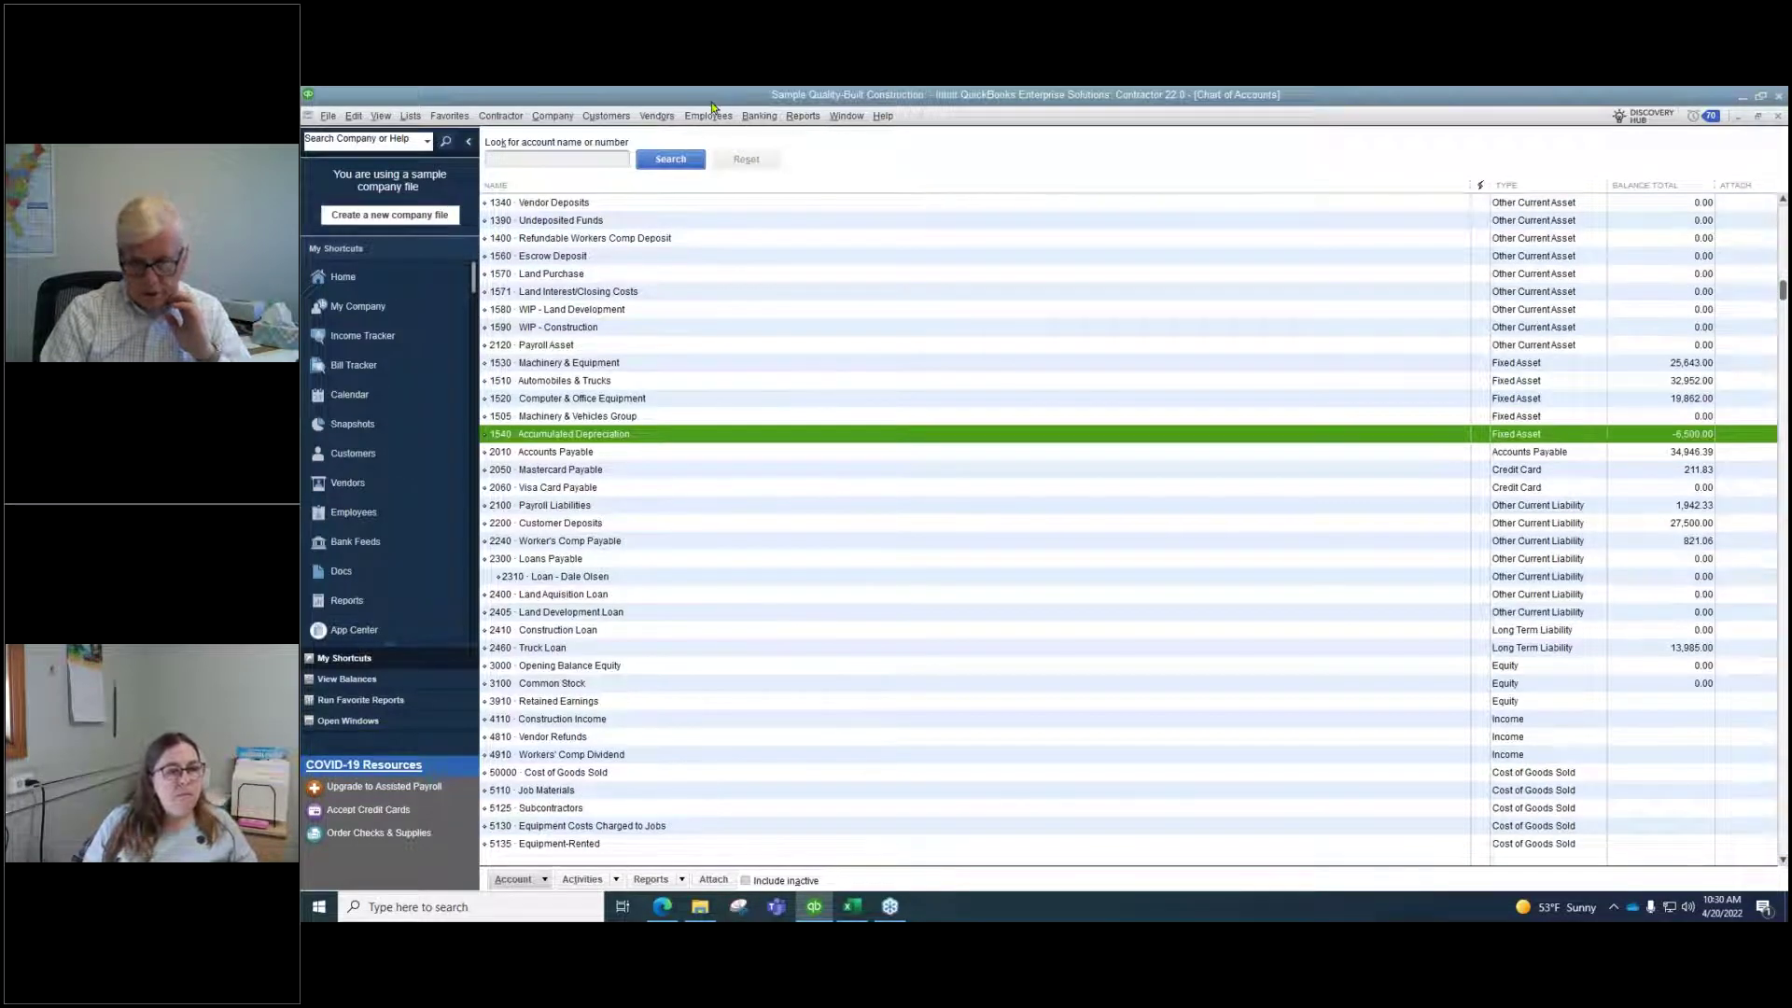
Run the Balance Sheet Standard report as of 11/30/2026
{"action": "left_click", "coordinate": [804, 117]}
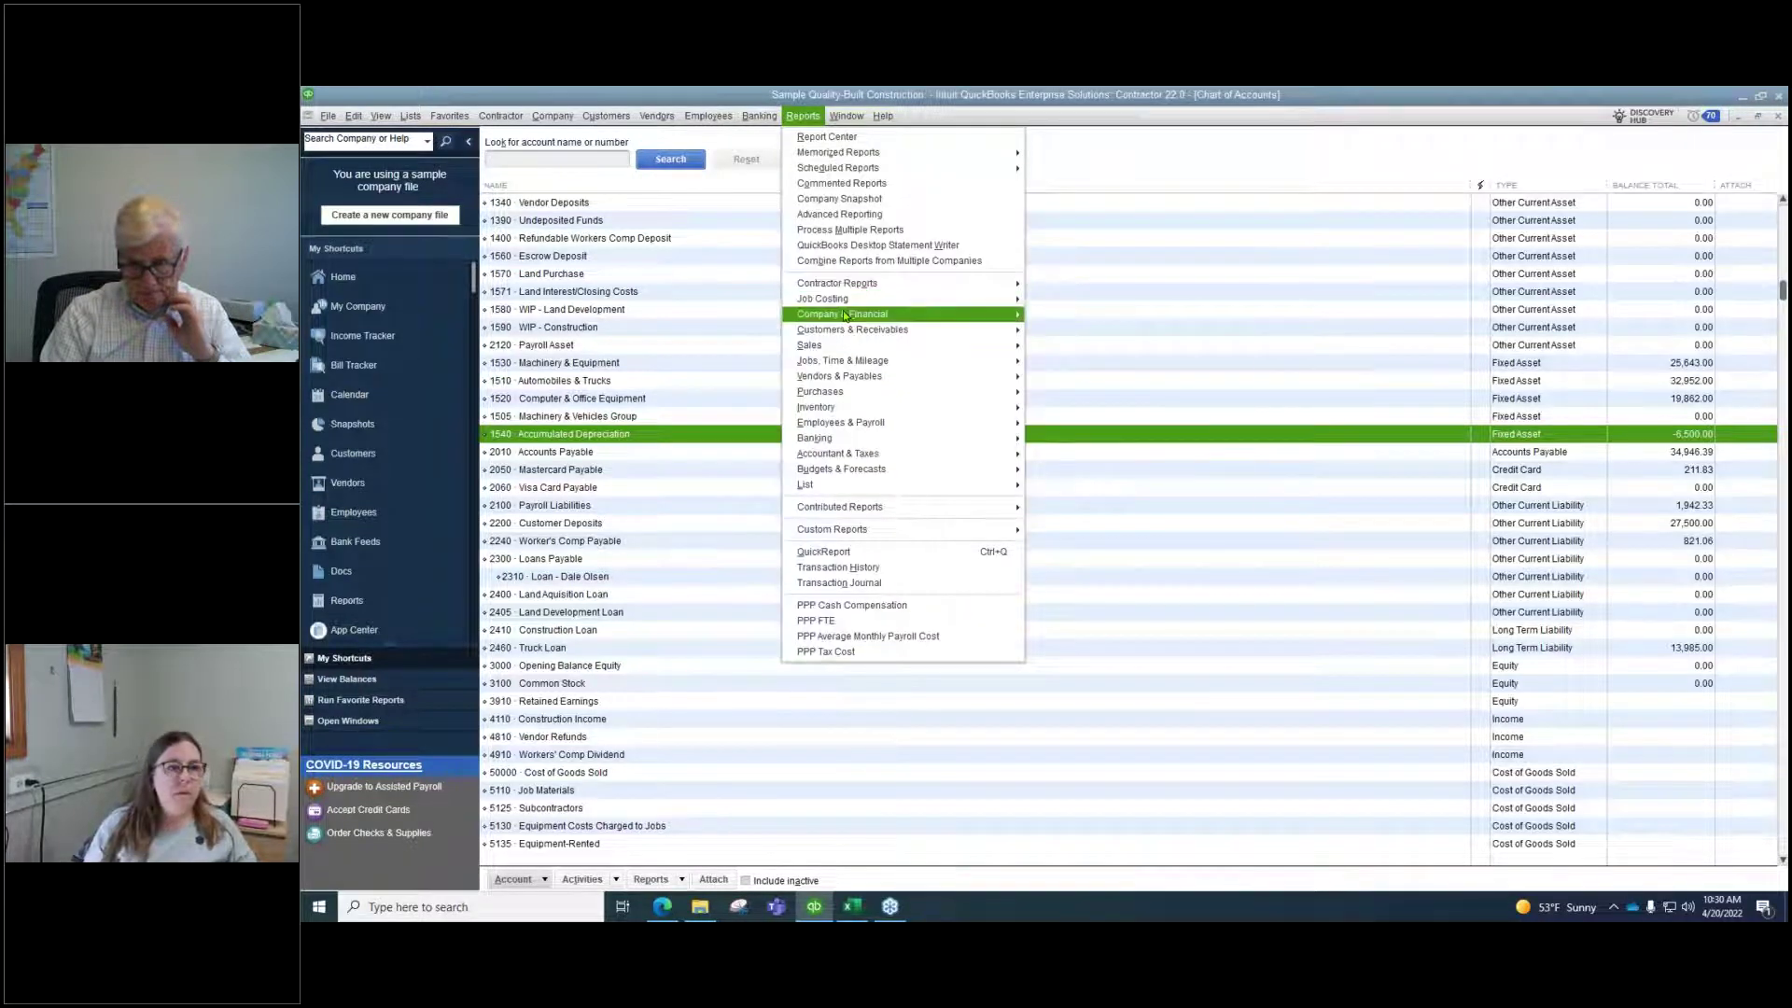
{"action": "mouse_move", "coordinate": [933, 315]}
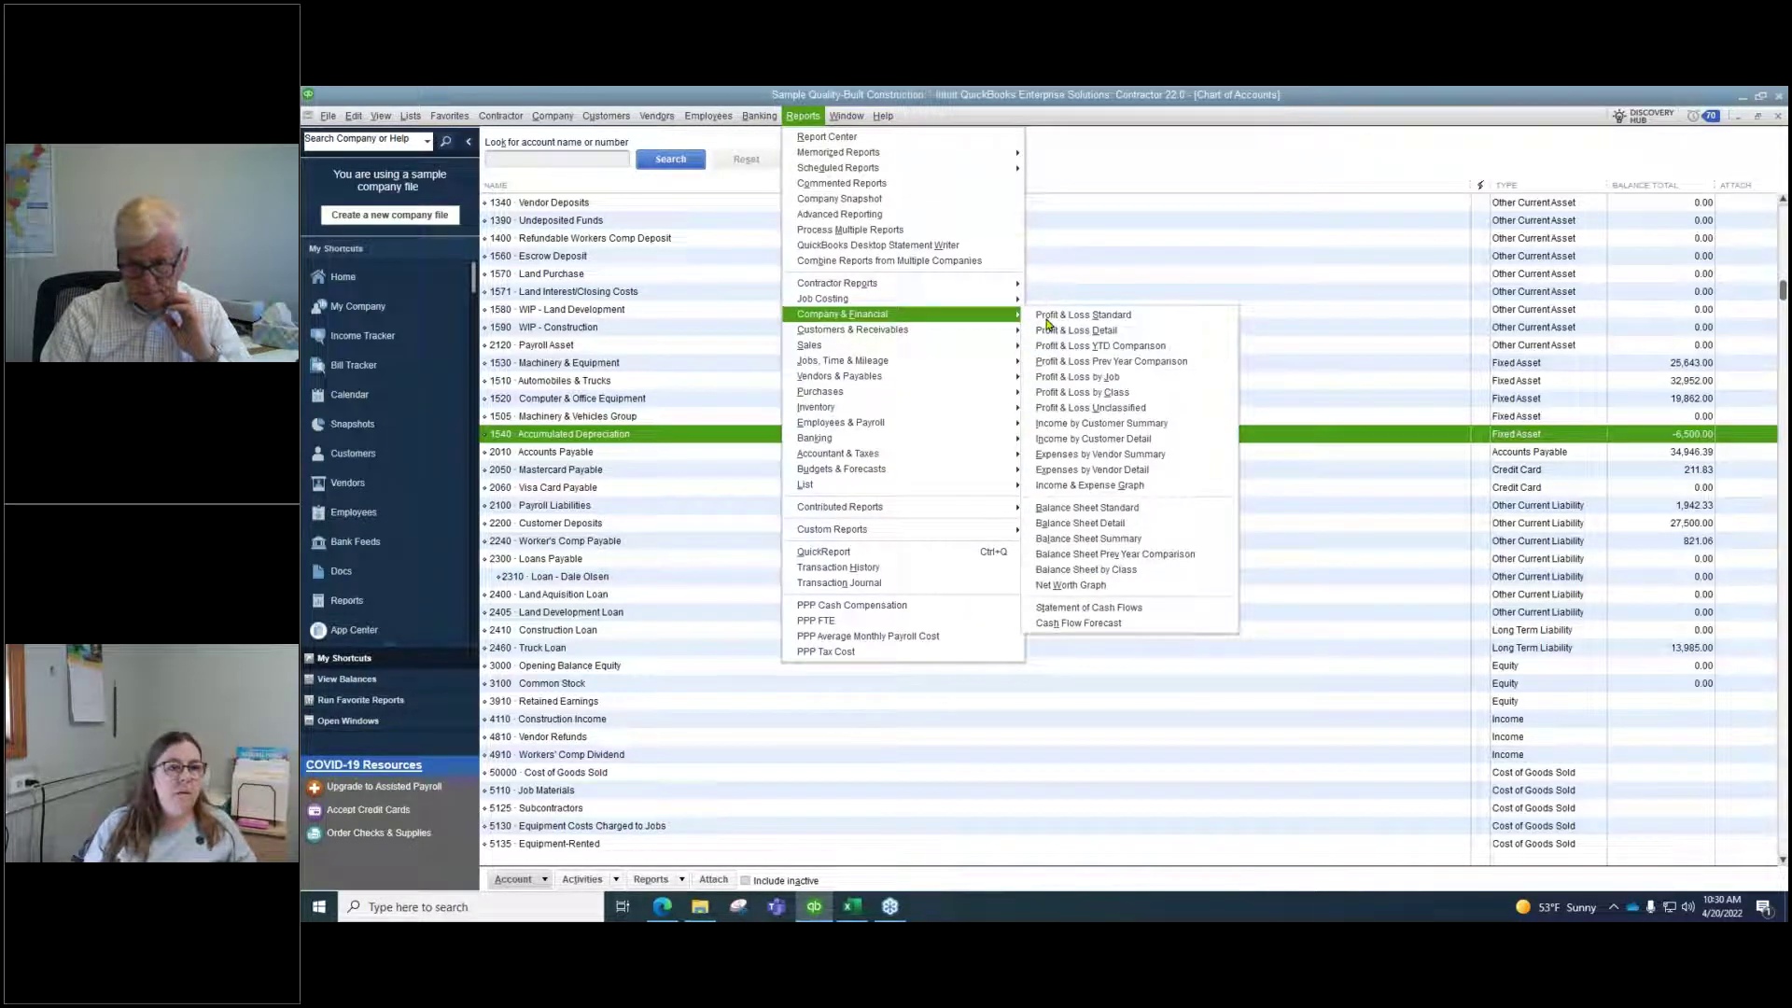
{"action": "left_click", "coordinate": [1110, 513]}
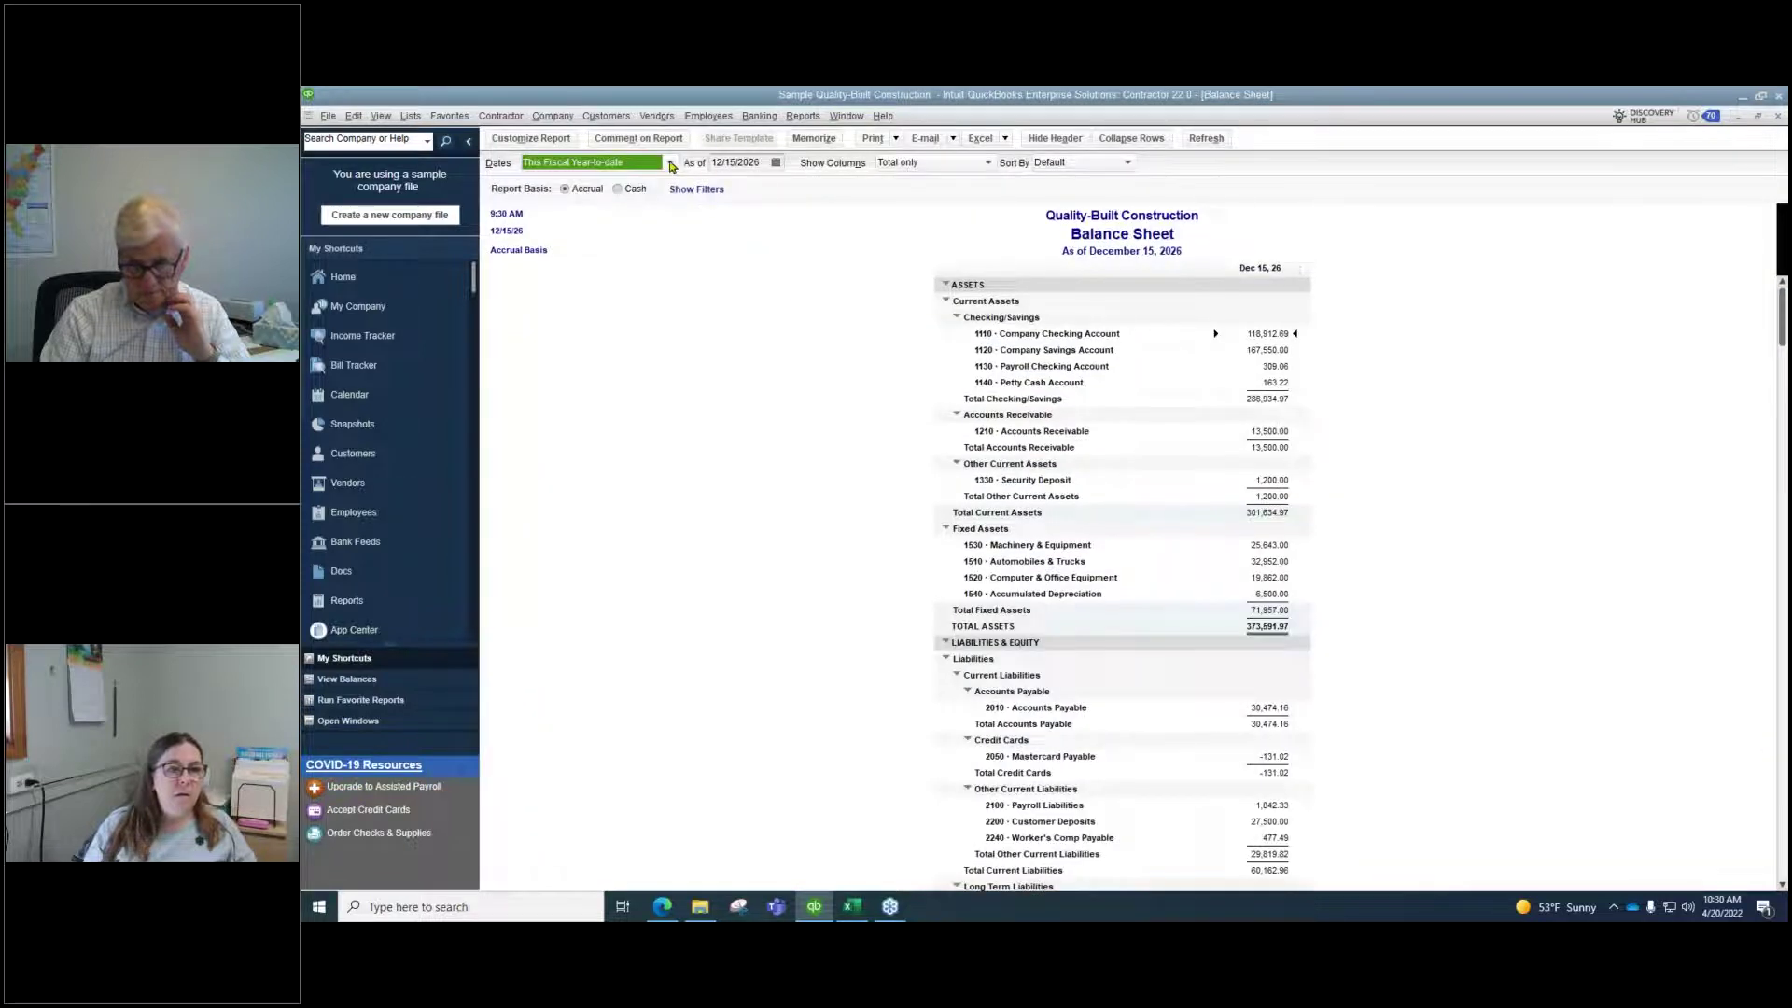
{"action": "left_click", "coordinate": [670, 164]}
{"action": "left_click", "coordinate": [777, 164]}
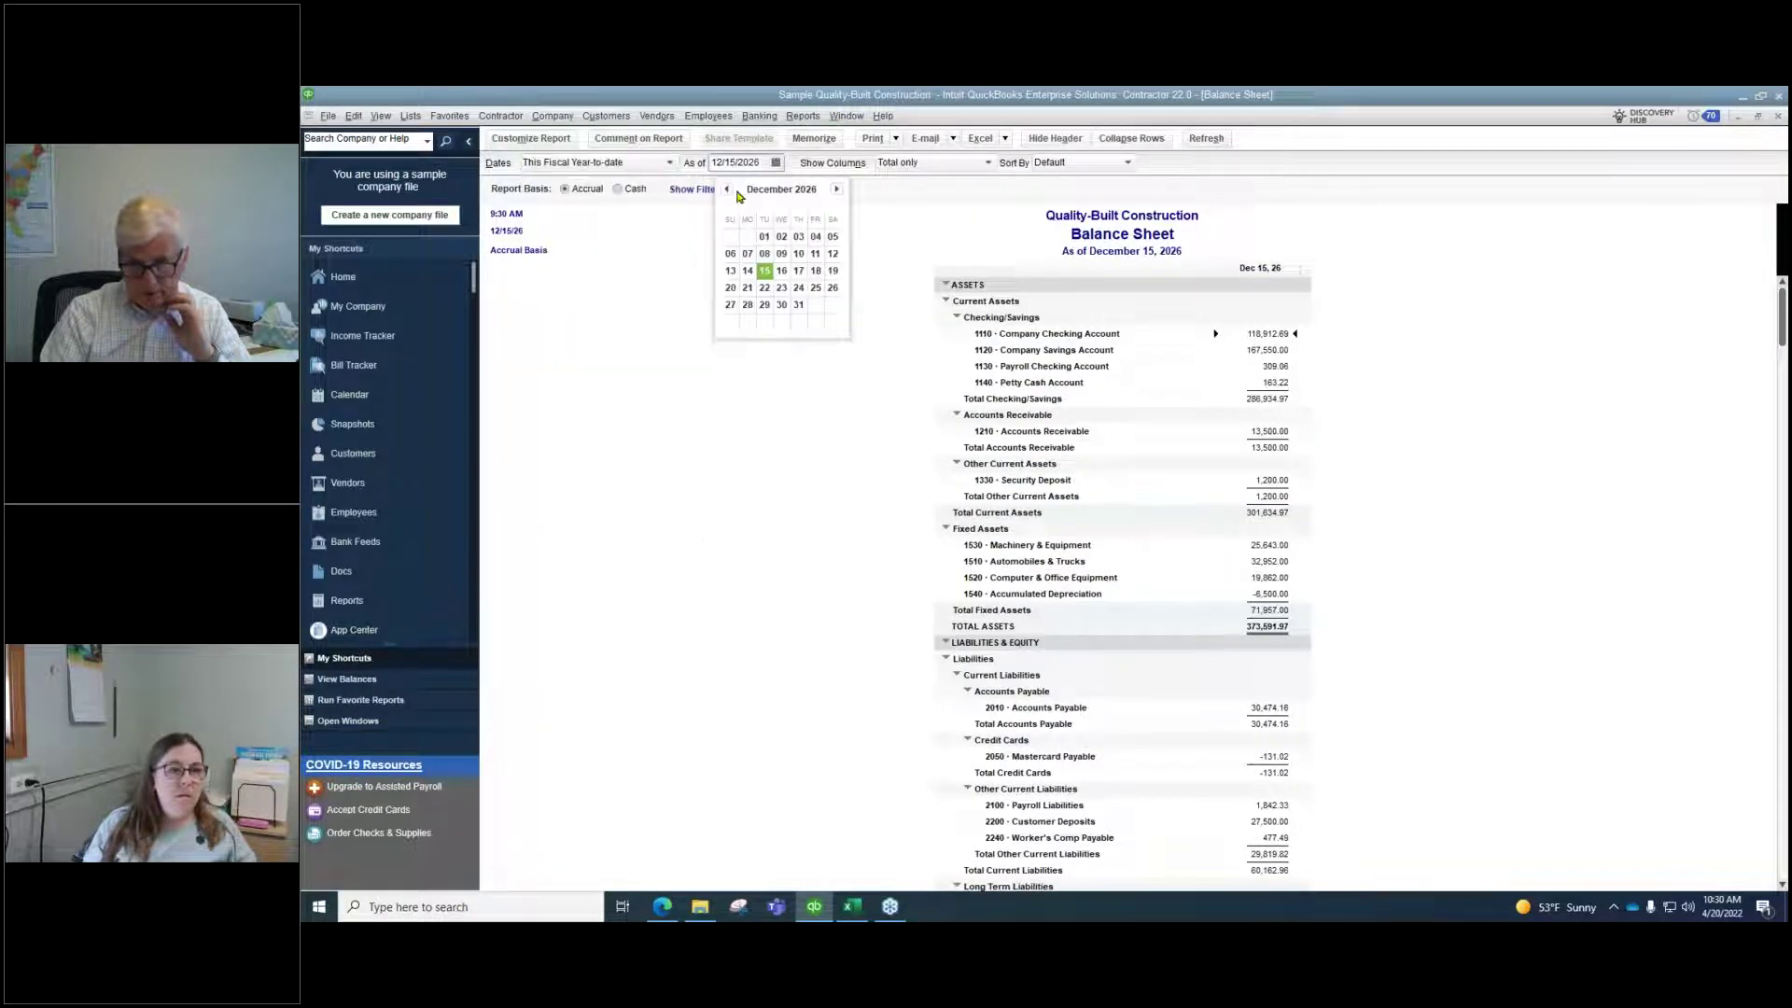
{"action": "left_click", "coordinate": [727, 190]}
{"action": "left_click", "coordinate": [747, 304]}
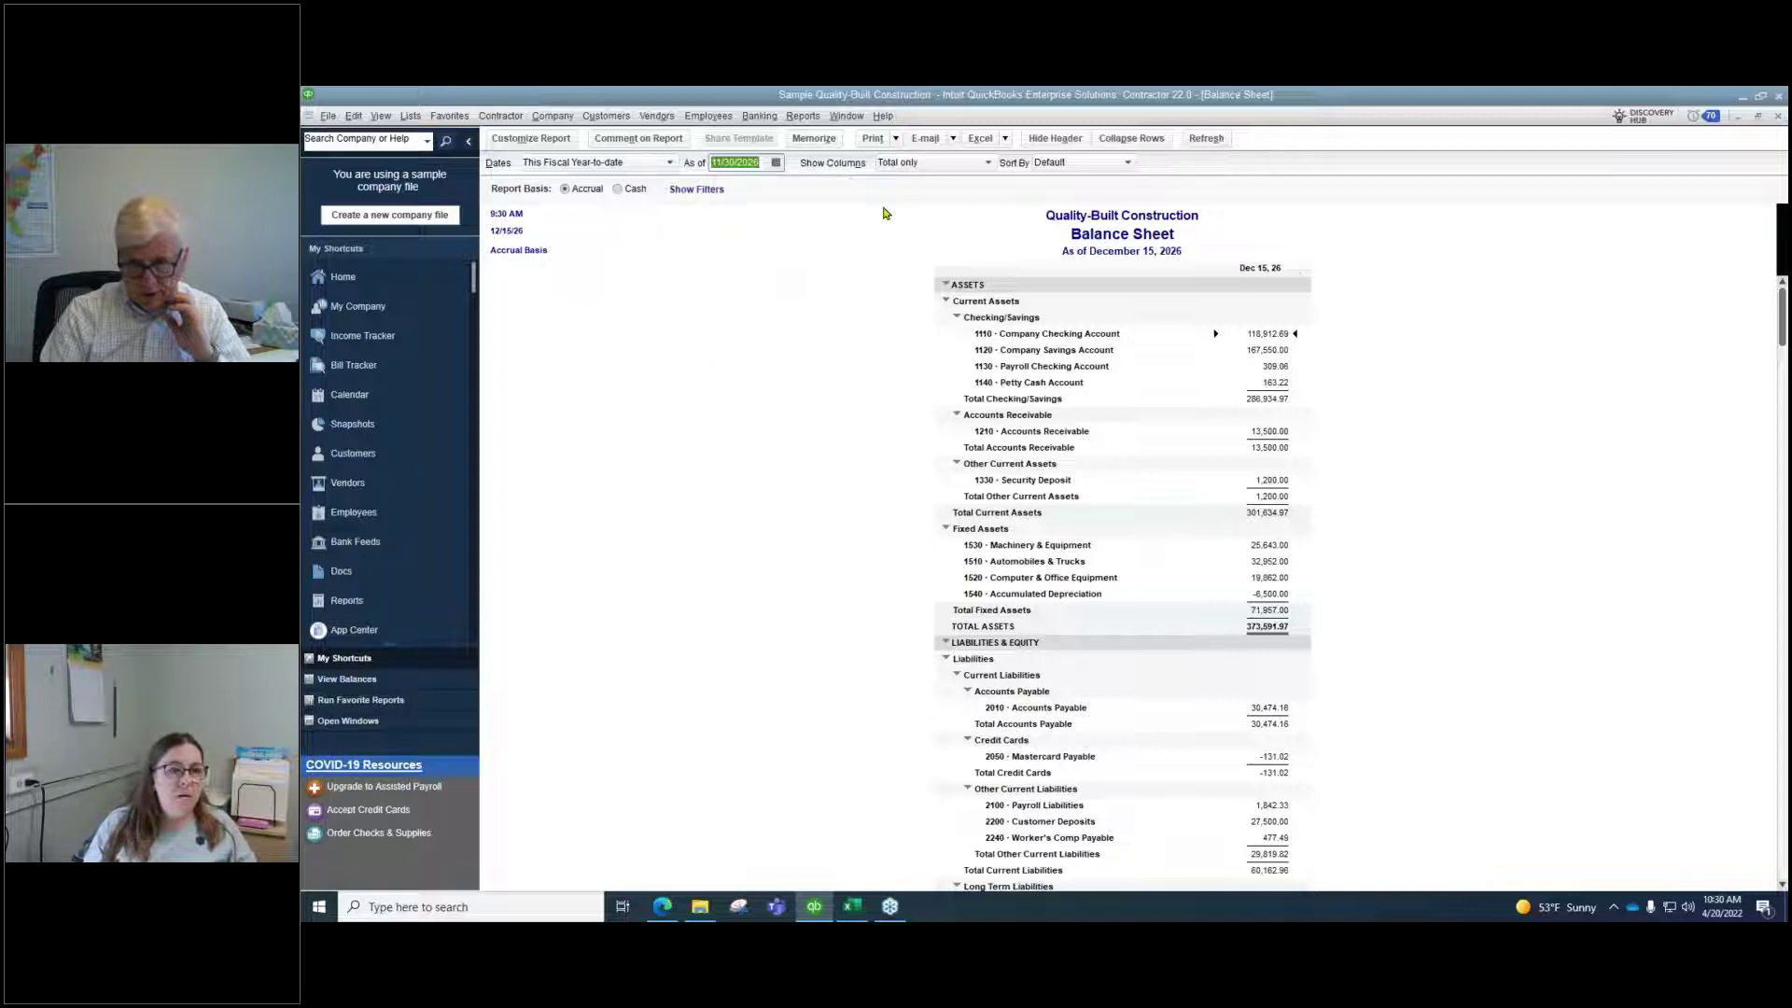
{"action": "left_click", "coordinate": [1204, 137]}
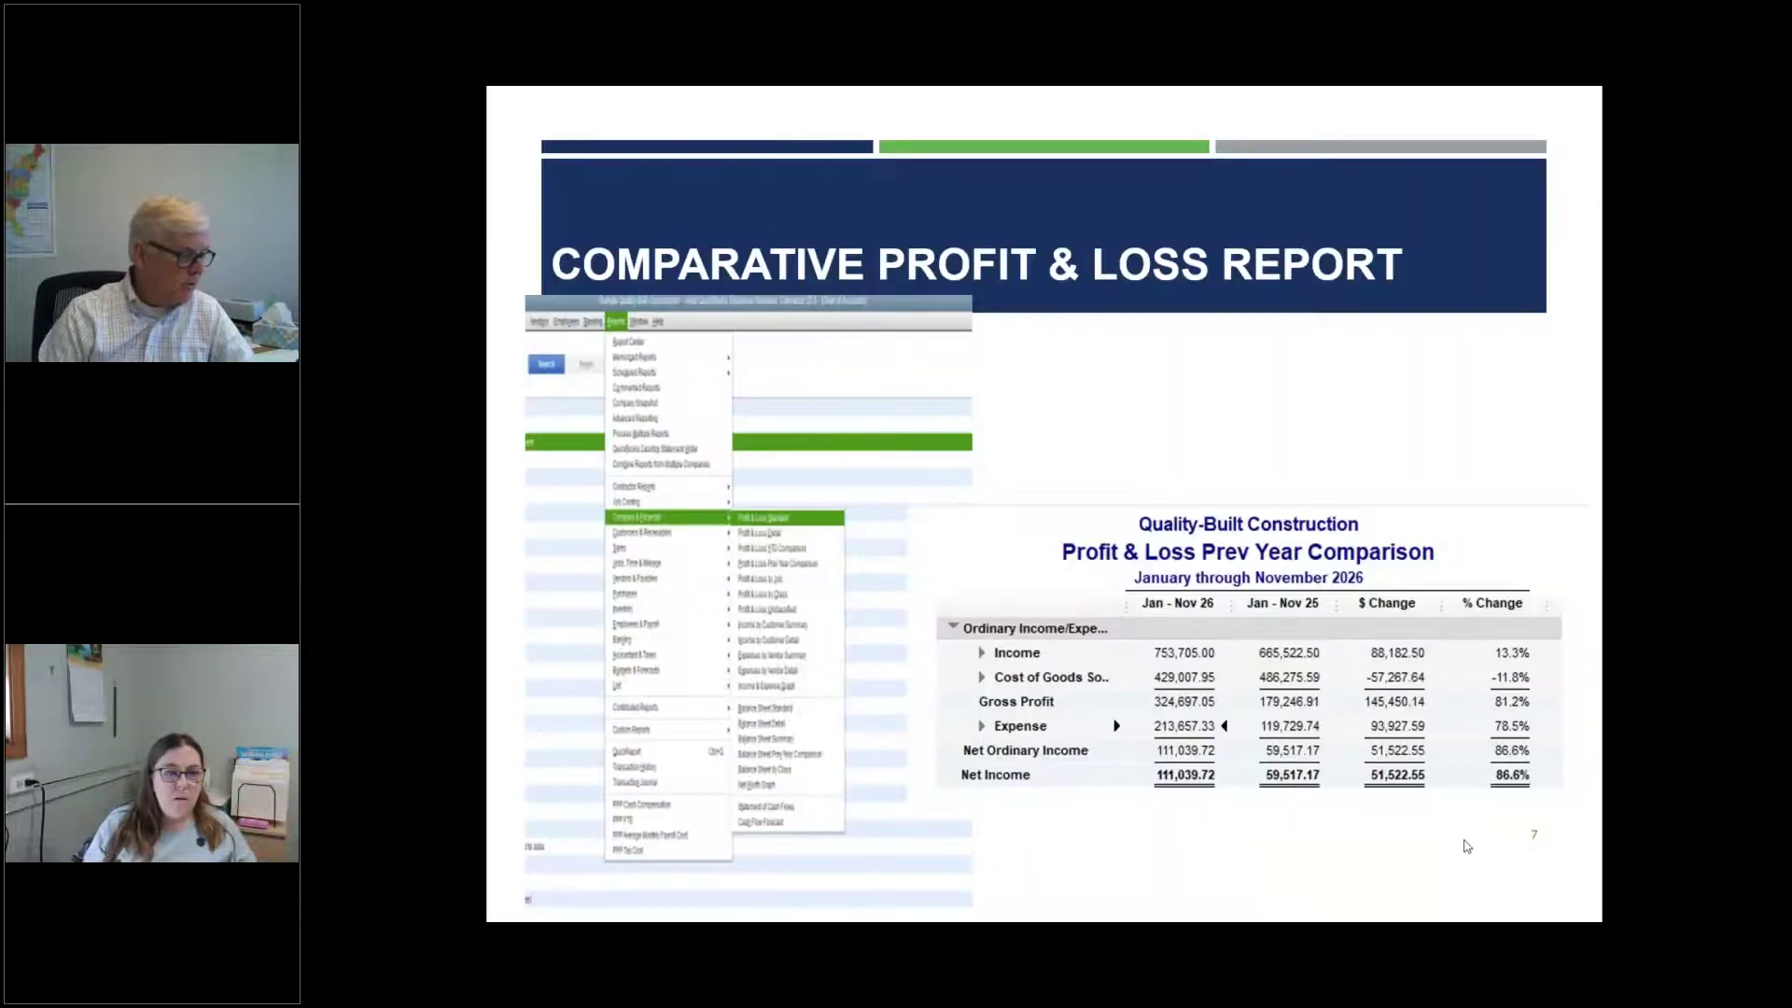
{"action": "left_click", "coordinate": [1462, 783]}
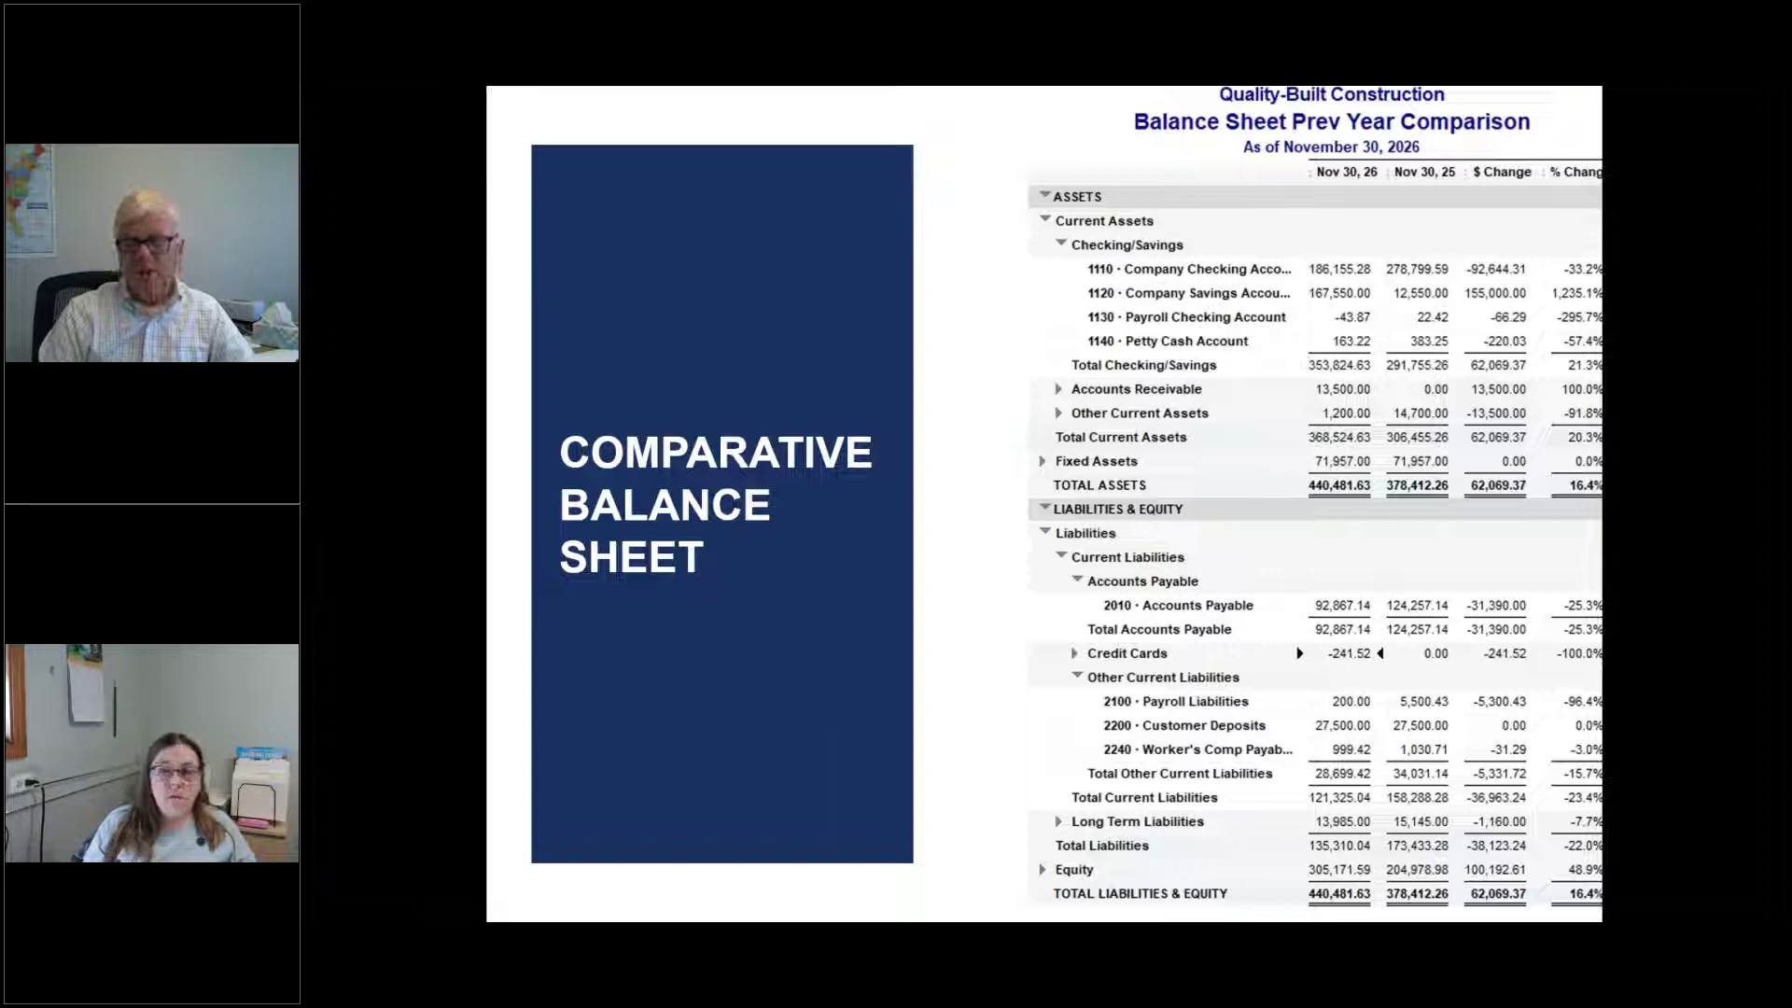
{"action": "key", "text": "Right"}
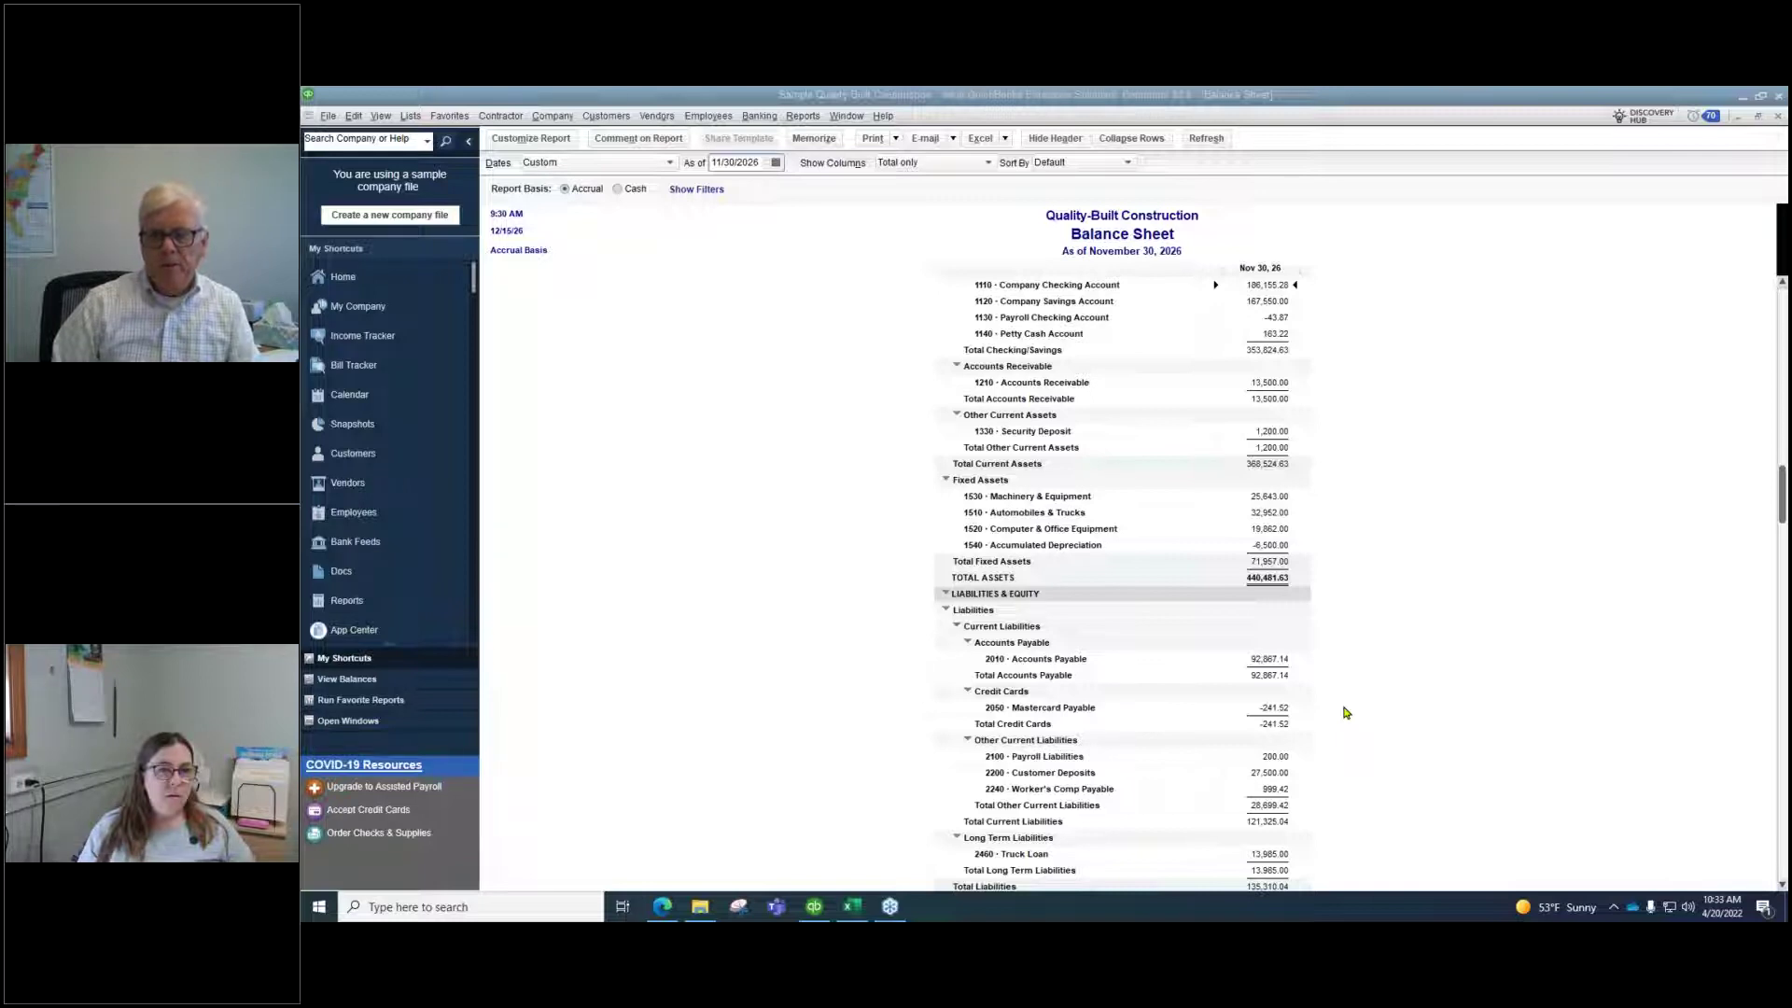
{"action": "scroll", "coordinate": [1389, 708], "scroll_direction": "up", "scroll_amount": 1}
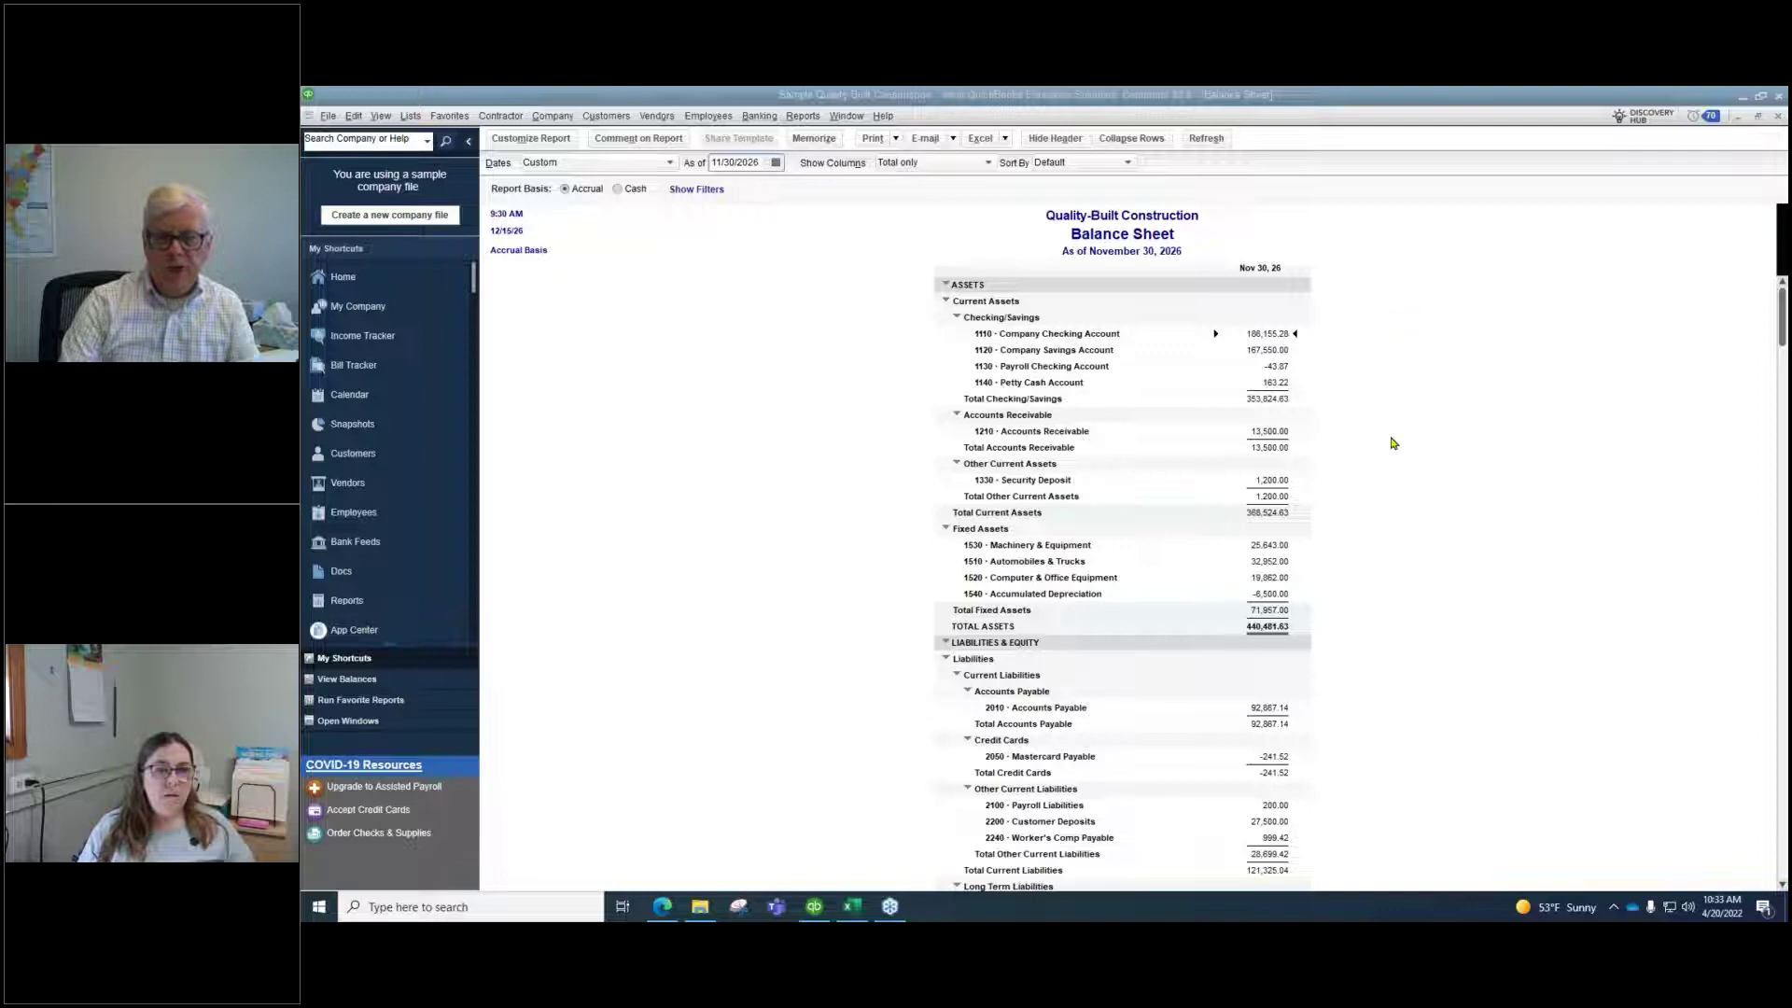
{"action": "scroll", "coordinate": [1418, 598], "scroll_direction": "down", "scroll_amount": 1}
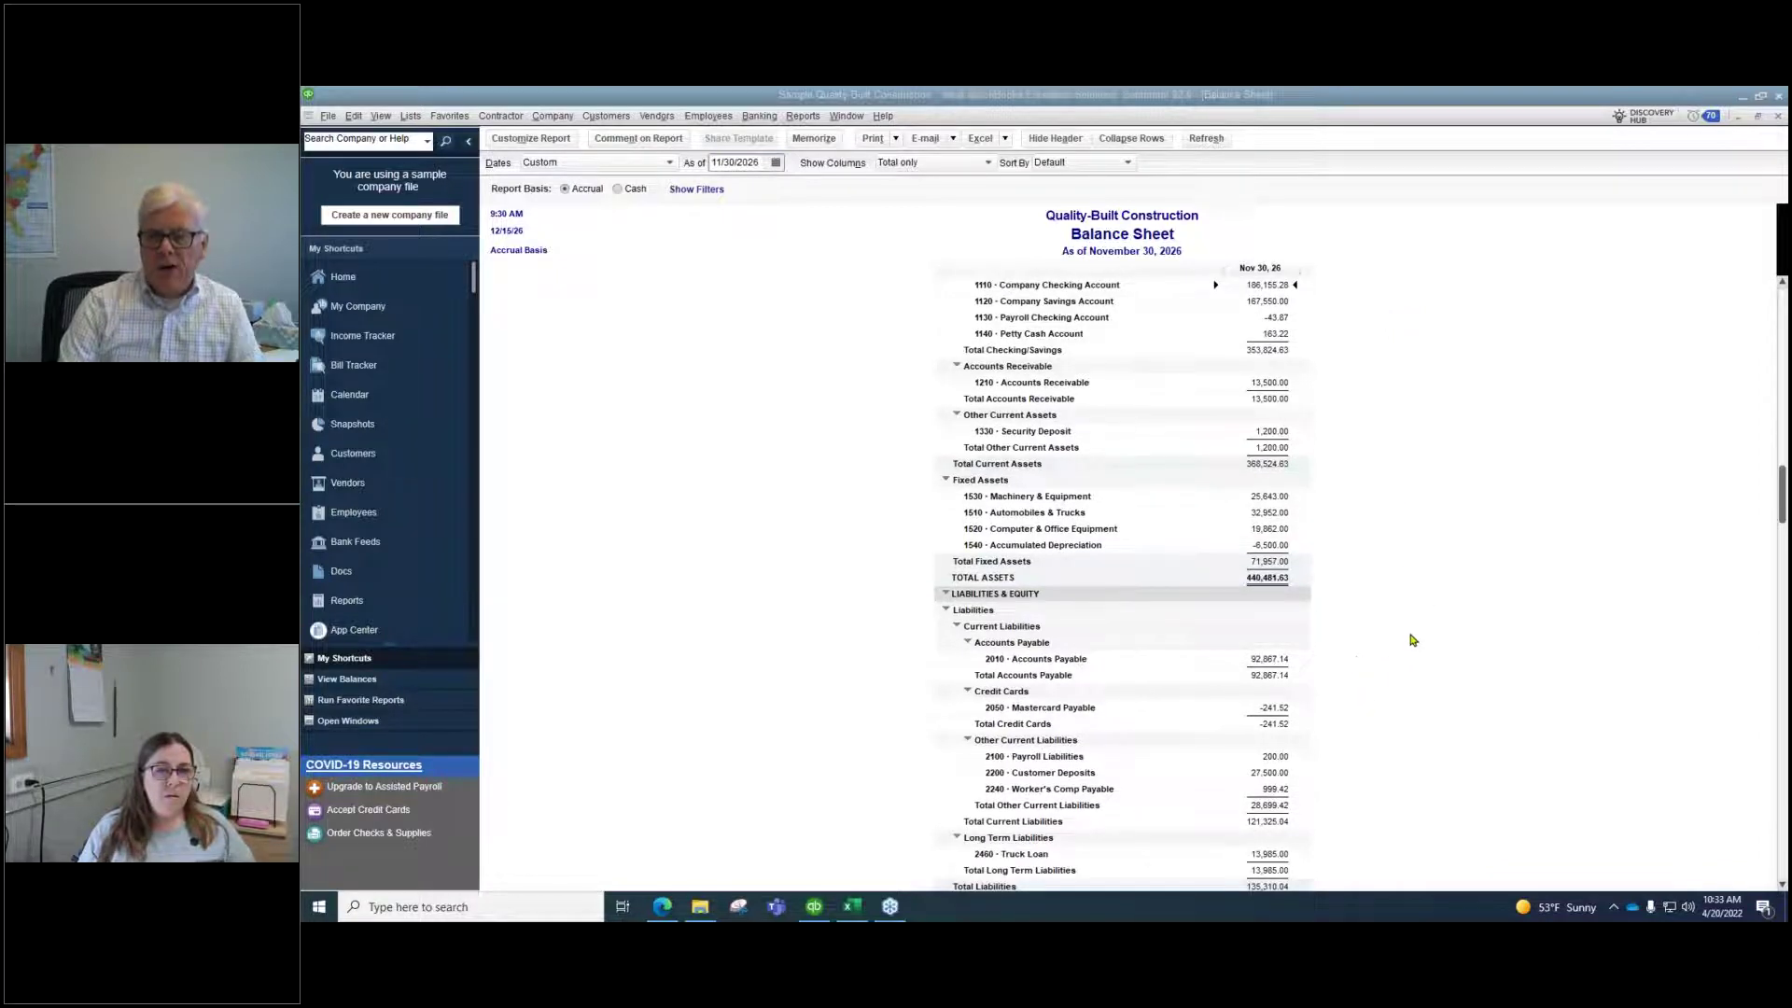
{"action": "scroll", "coordinate": [1360, 792], "scroll_direction": "down", "scroll_amount": 1}
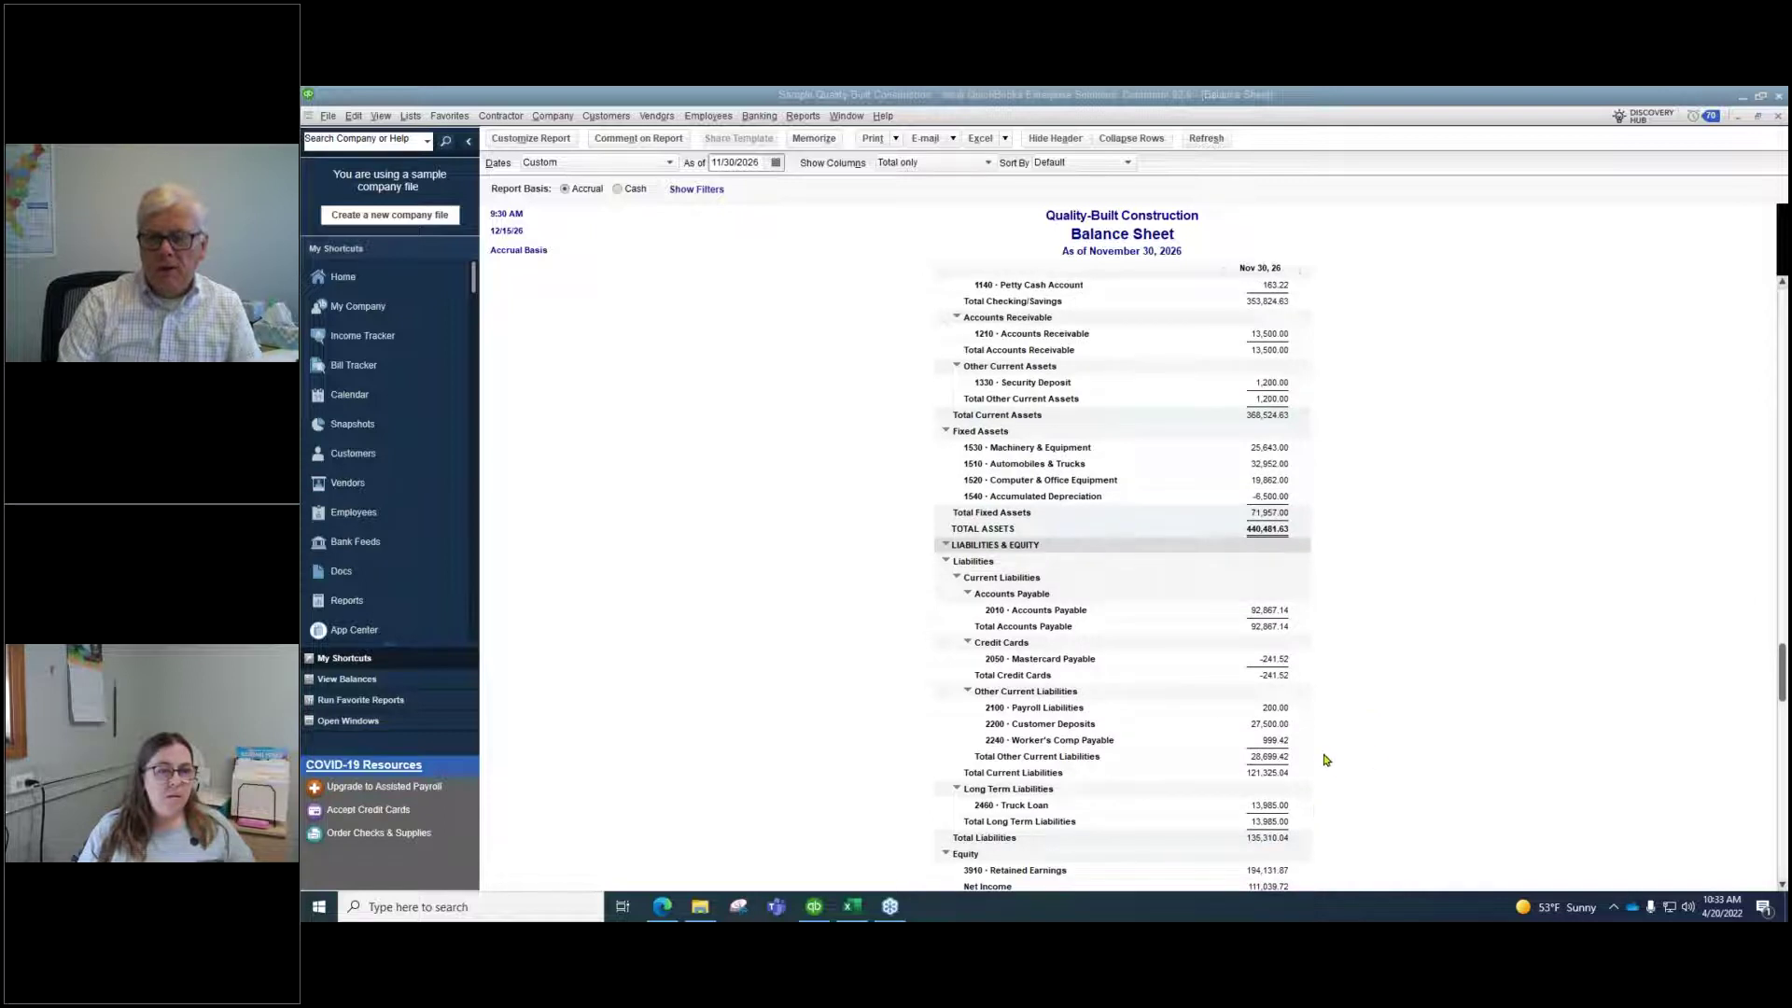
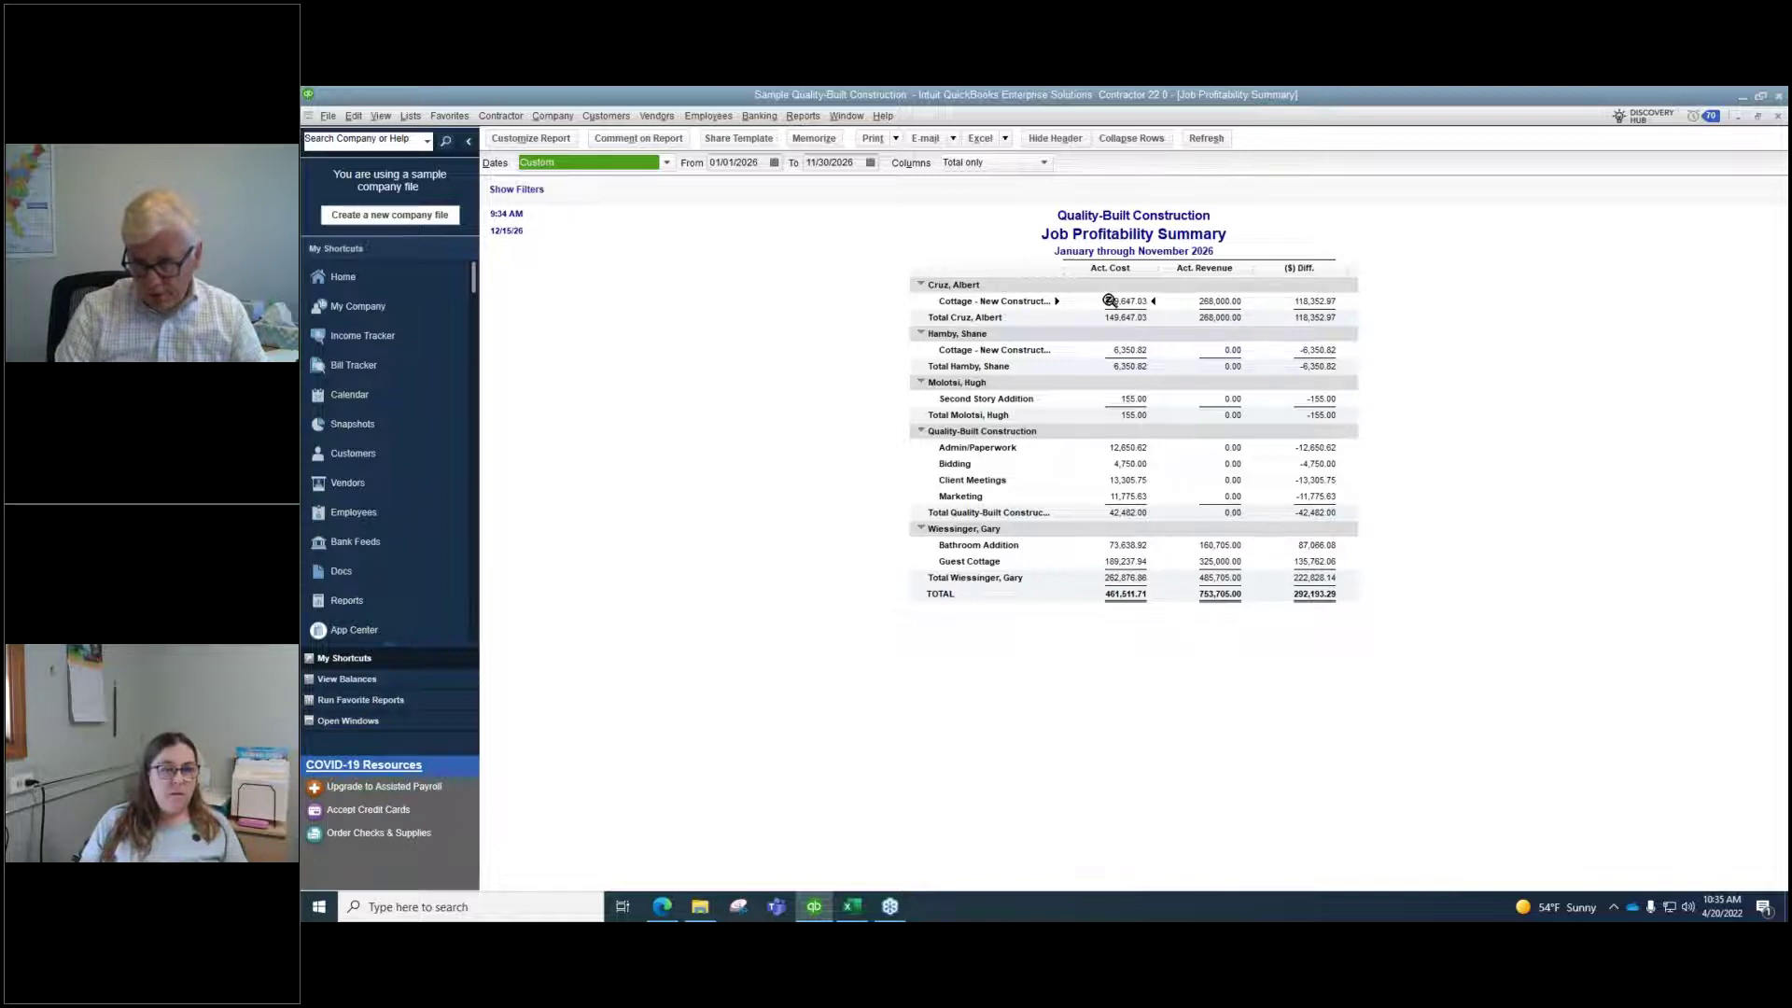
Collapse every customer group in the Job Profitability Summary so only customer-level rows are listed
{"action": "left_click", "coordinate": [921, 285]}
{"action": "left_click", "coordinate": [920, 301]}
{"action": "left_click", "coordinate": [920, 318]}
{"action": "left_click", "coordinate": [921, 333]}
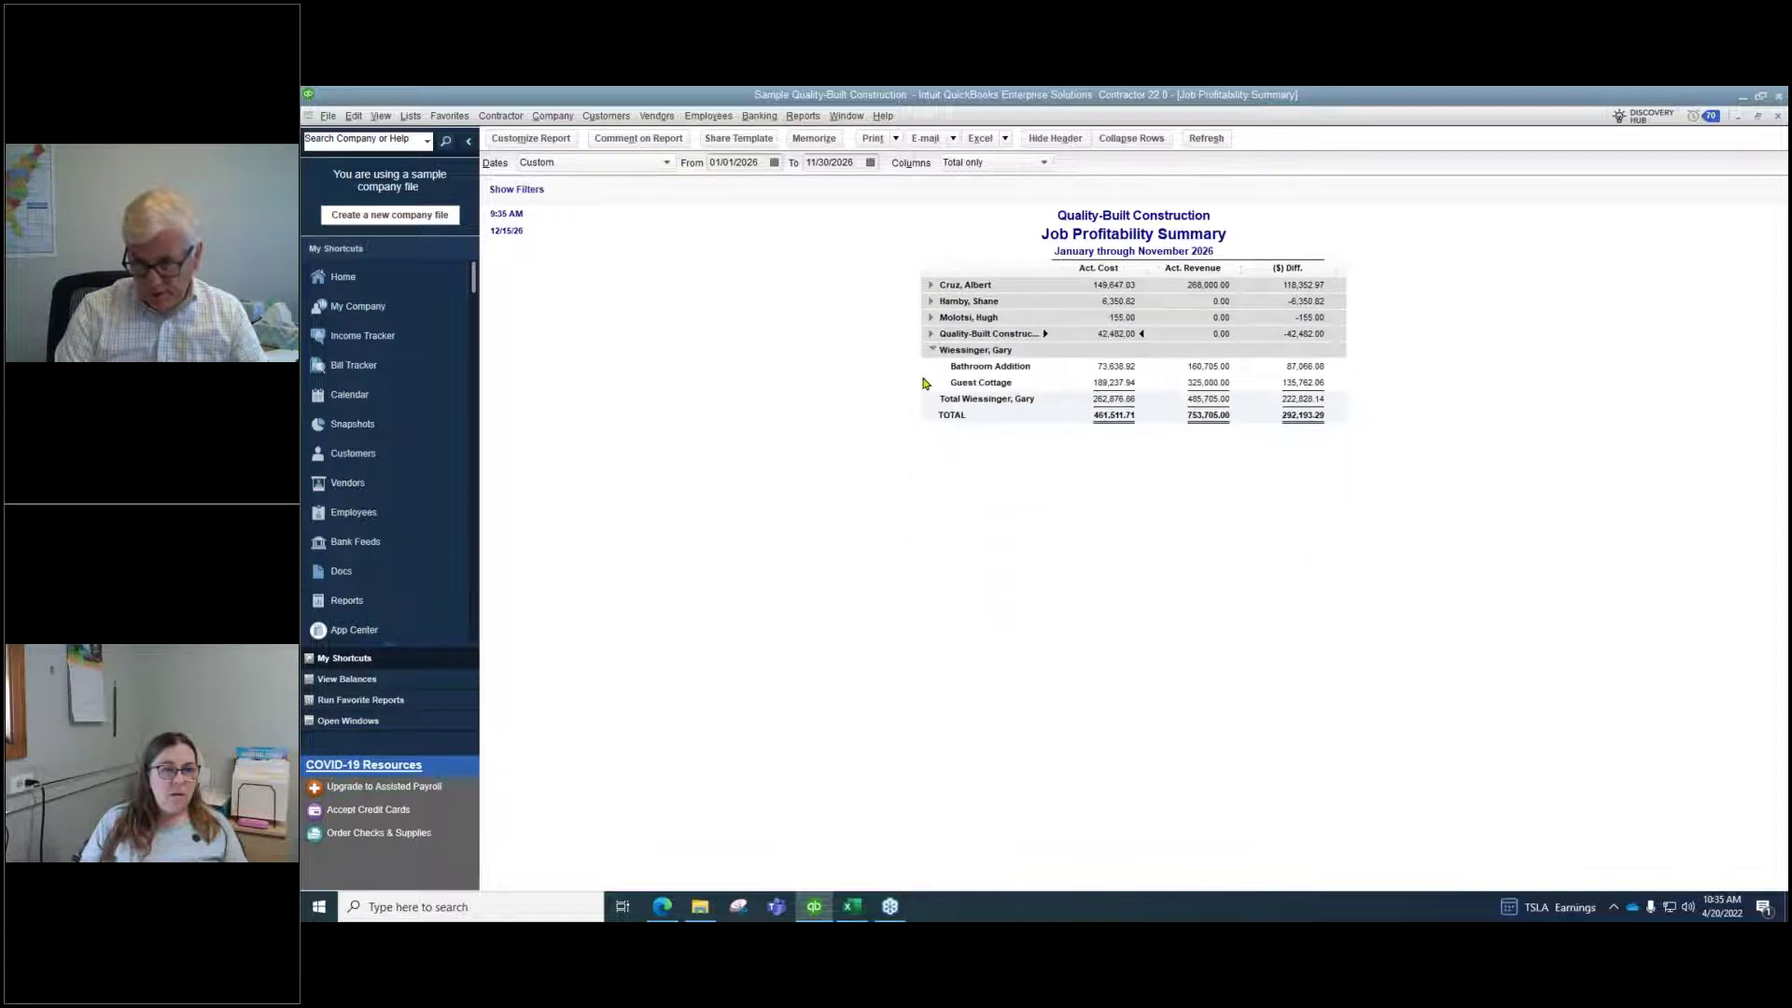
{"action": "left_click", "coordinate": [934, 350]}
Expand all five collapsed customer groups in the Job Profitability Summary to list their individual jobs
{"action": "left_click", "coordinate": [943, 284]}
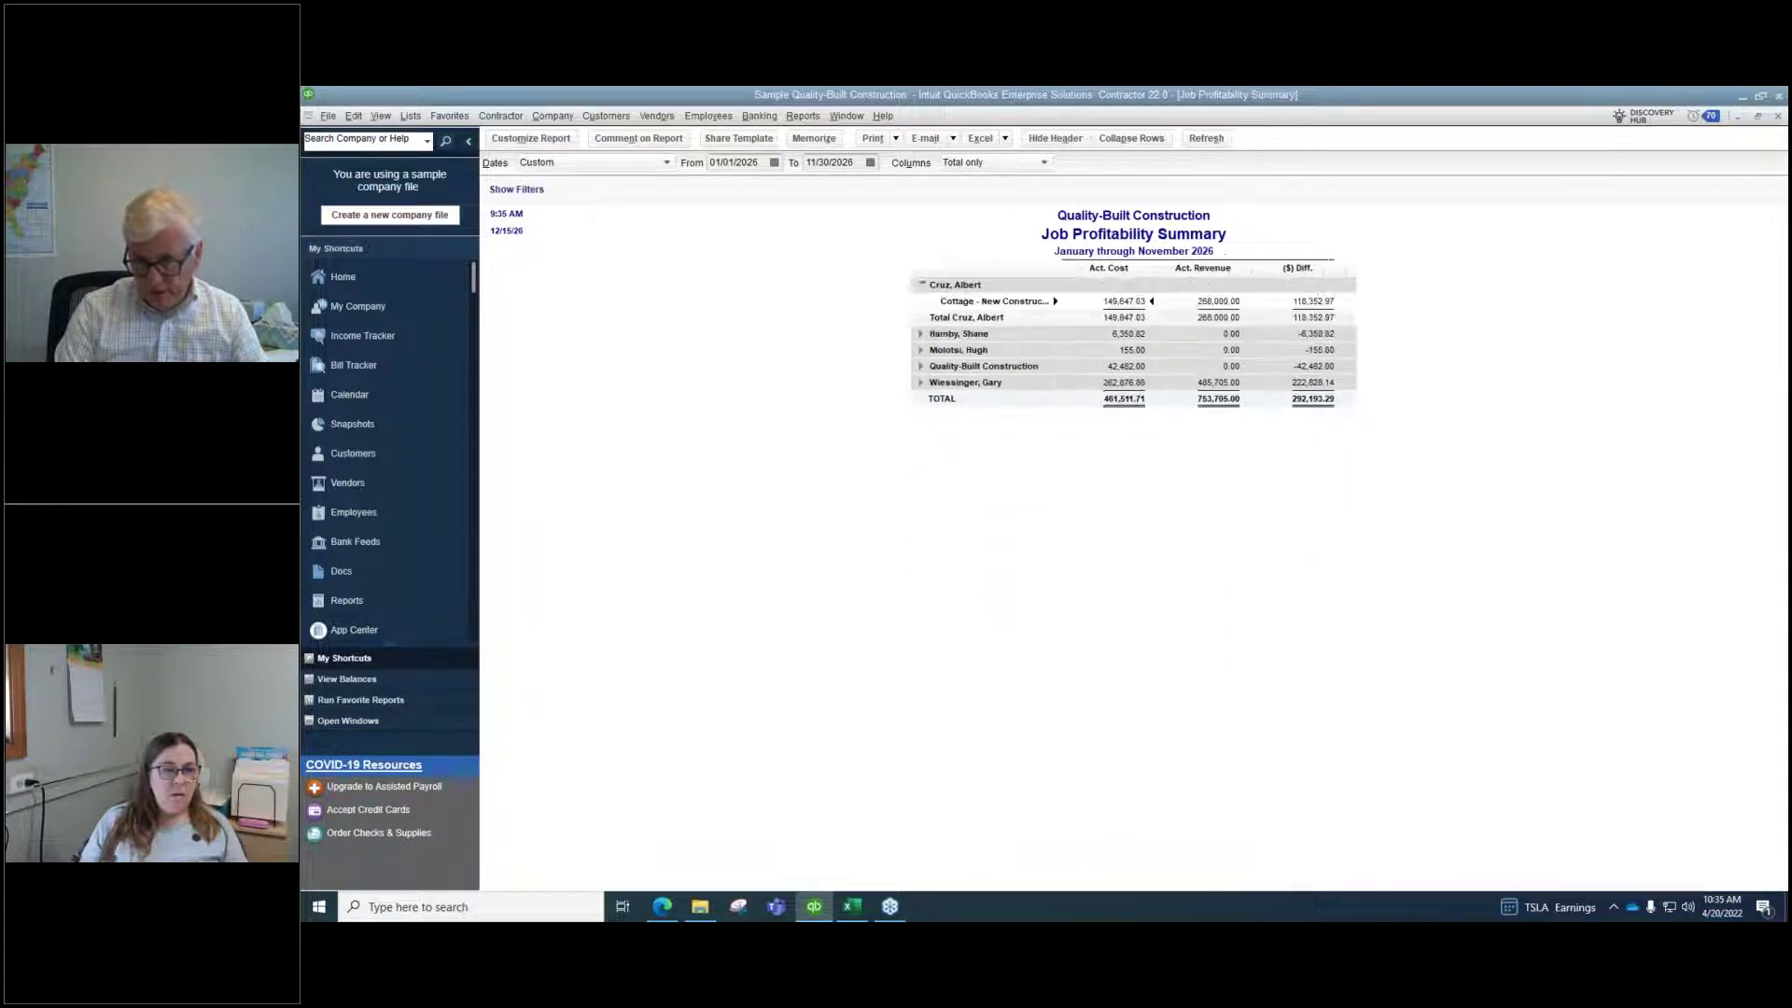
{"action": "left_click", "coordinate": [919, 334]}
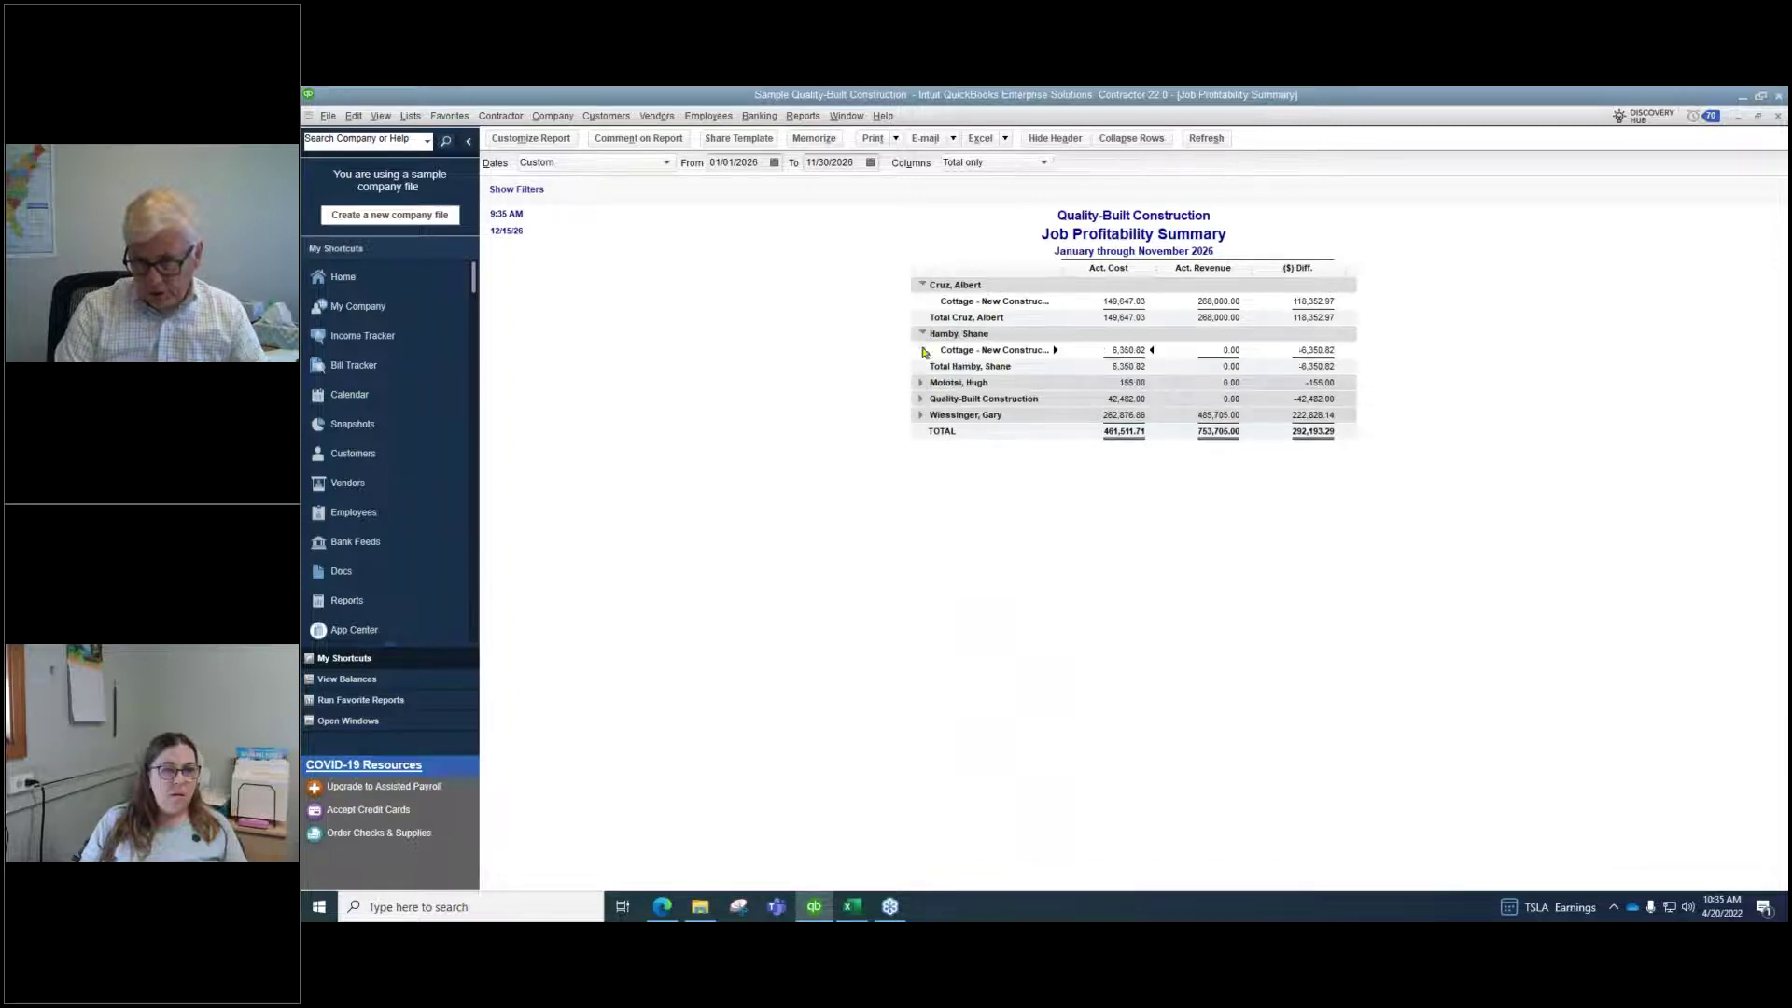
{"action": "left_click", "coordinate": [922, 382]}
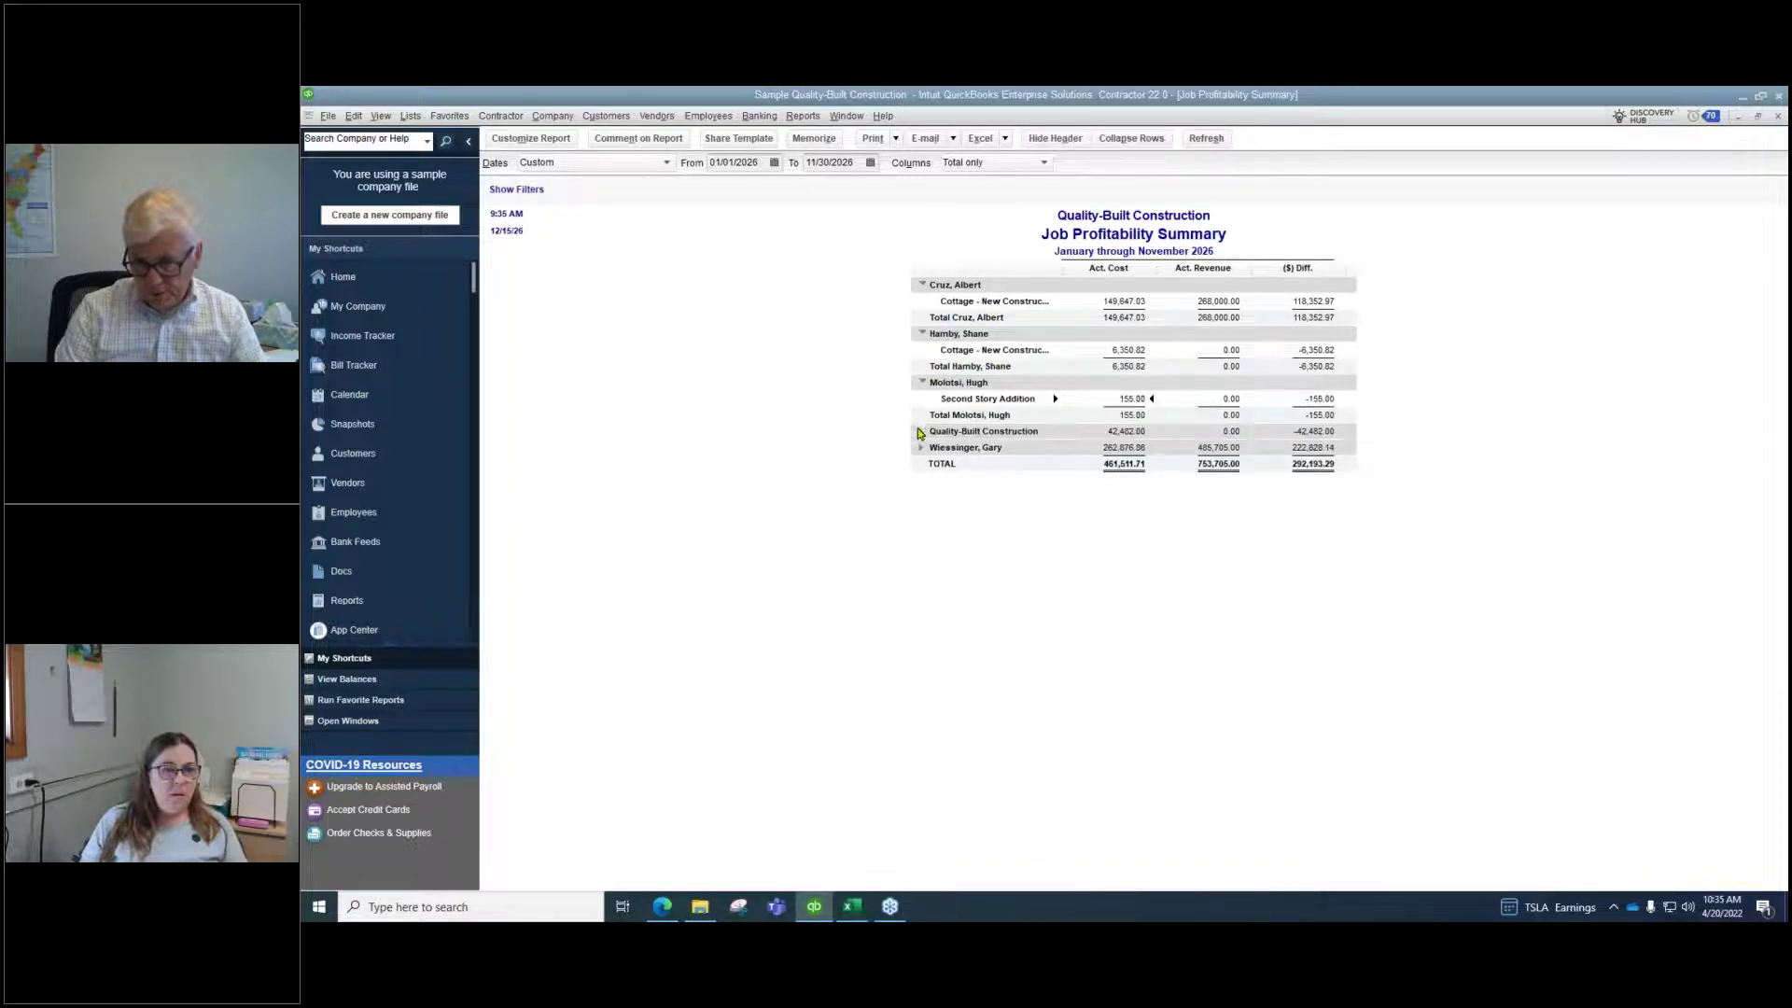
{"action": "left_click", "coordinate": [919, 432]}
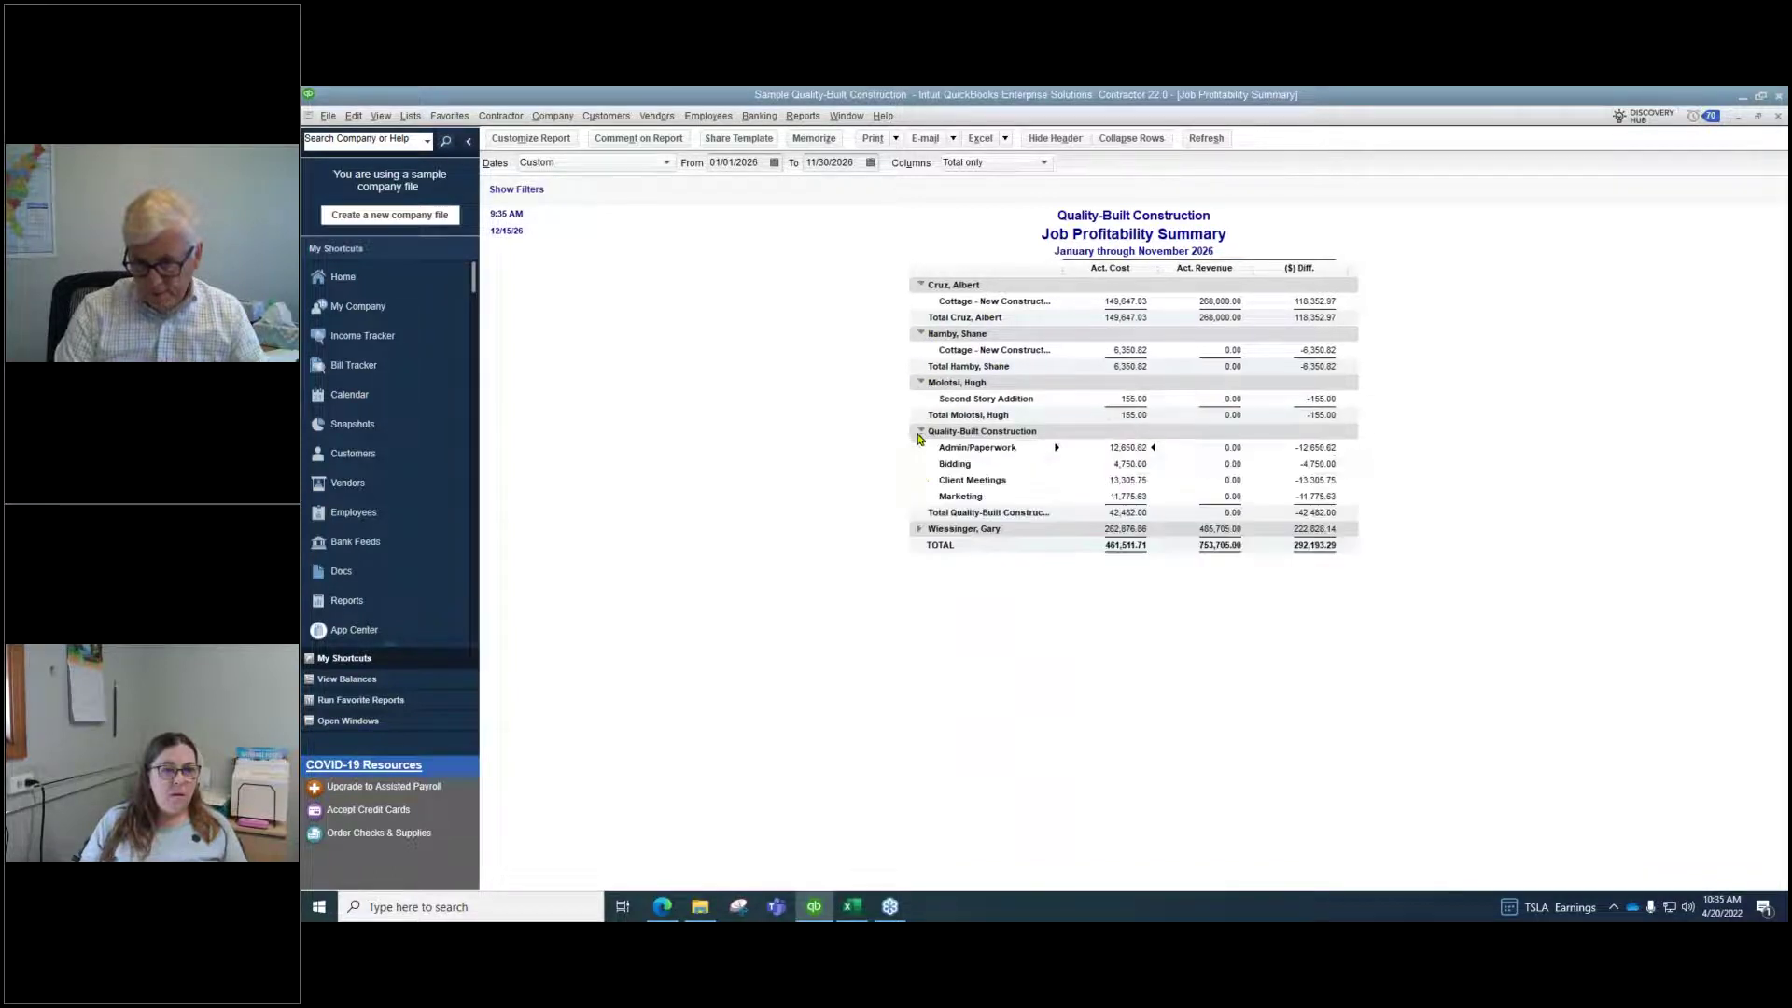
{"action": "left_click", "coordinate": [919, 529]}
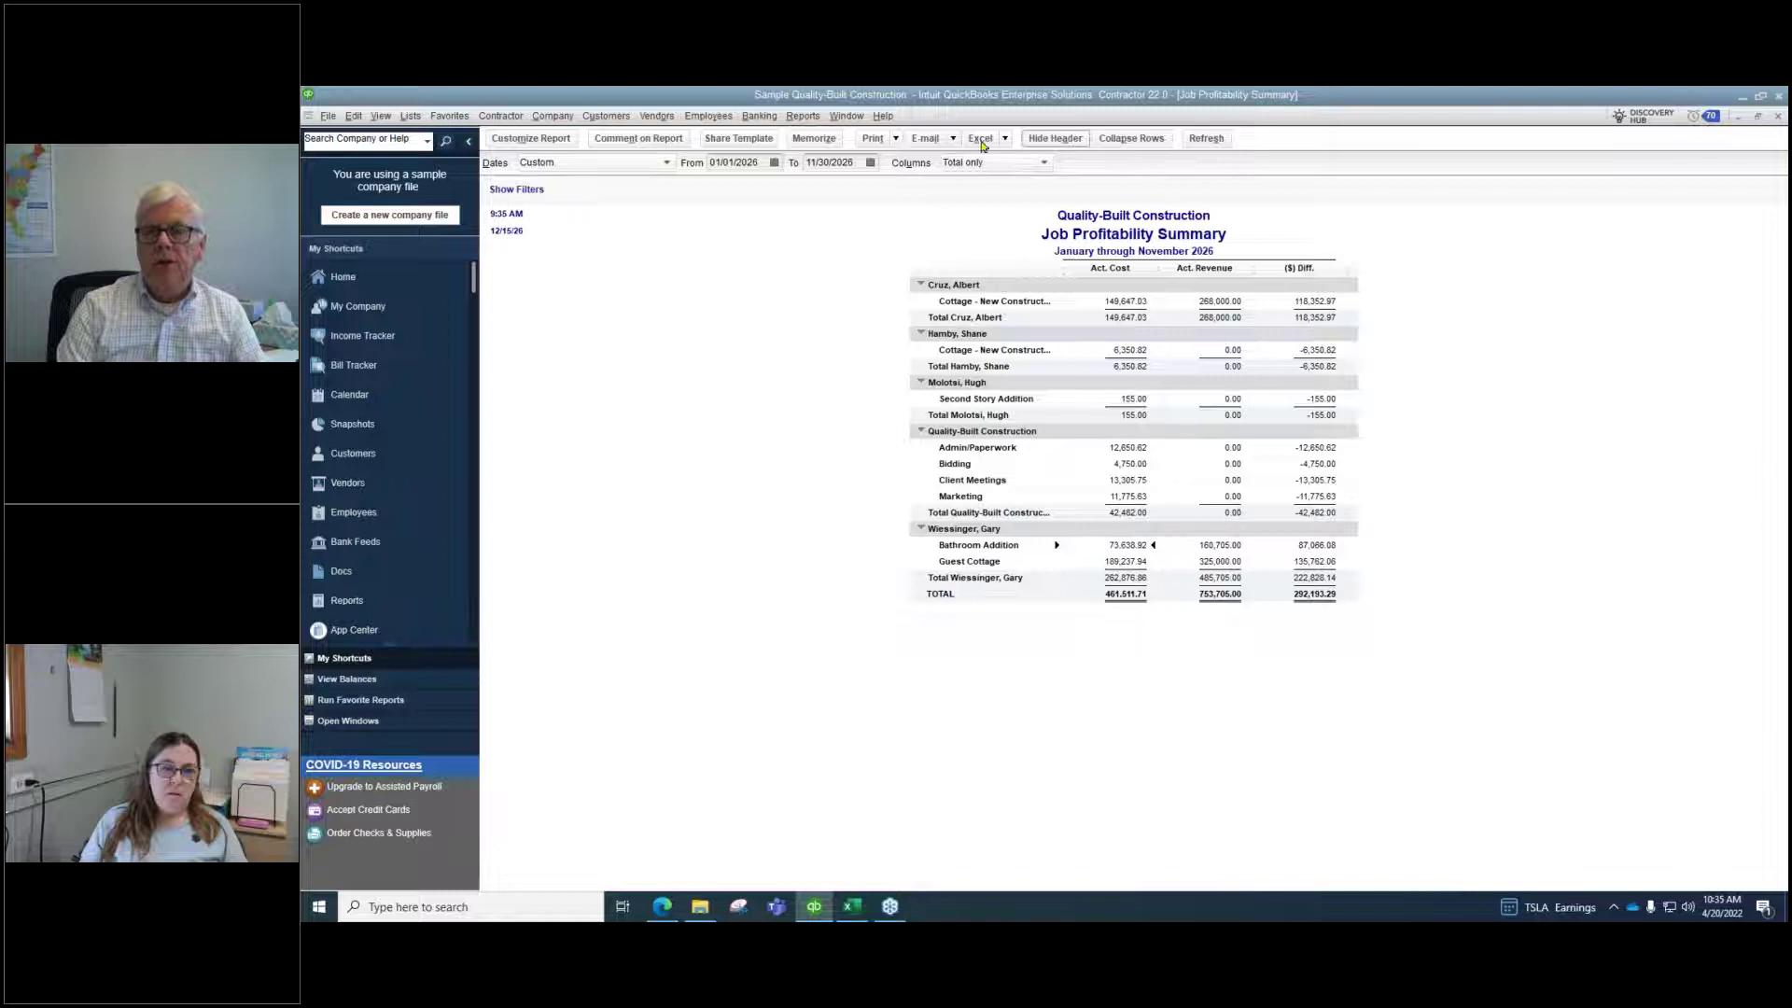
Run the Expenses Not Assigned to Jobs report from the job costing reports and set its date range to Last Month
{"action": "left_click", "coordinate": [792, 116]}
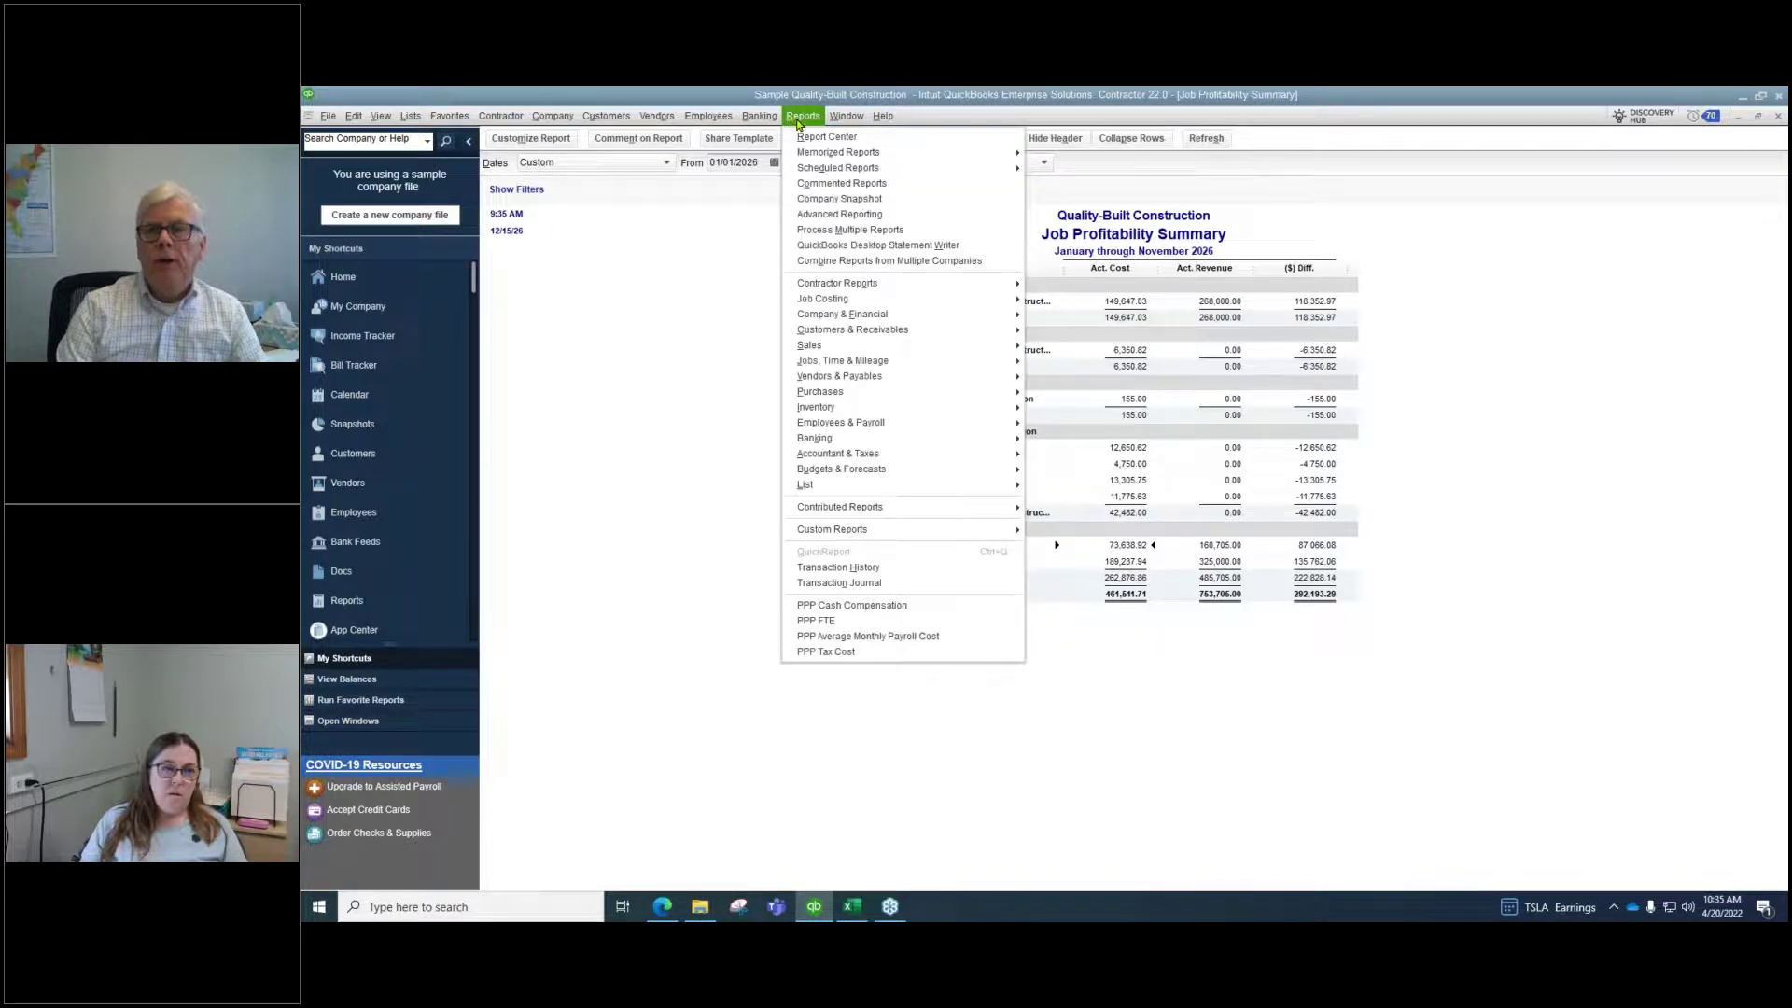
{"action": "mouse_move", "coordinate": [841, 300]}
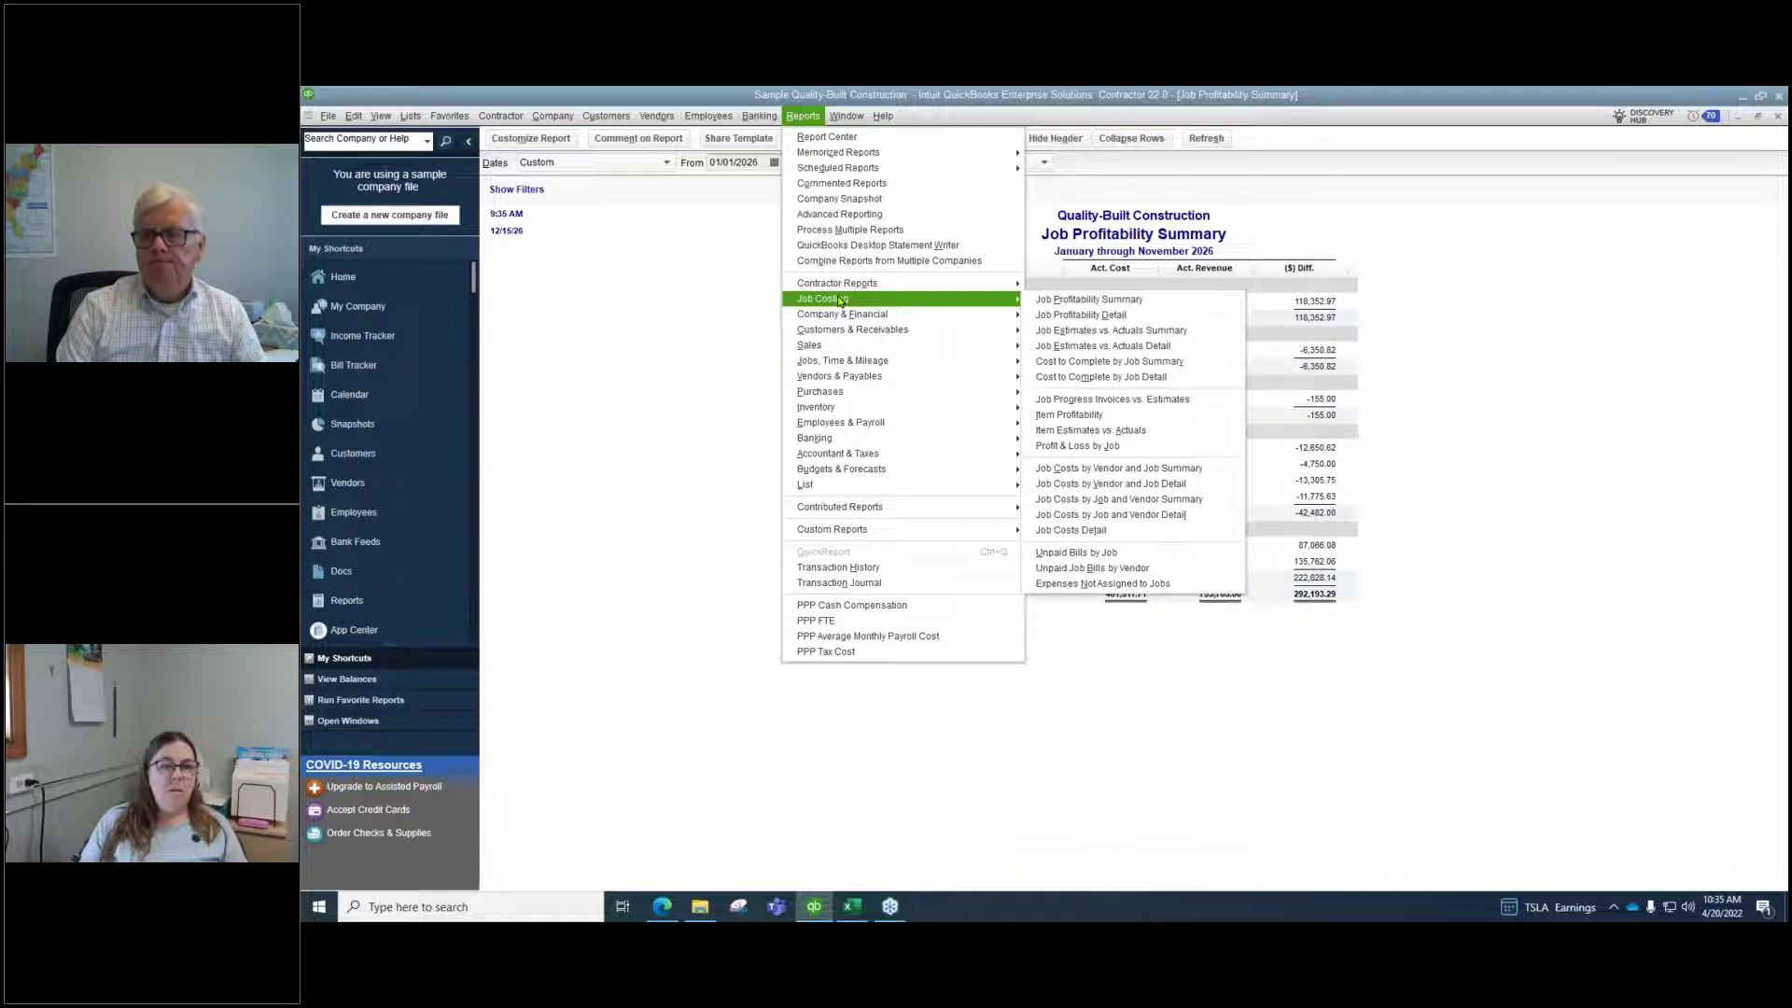
{"action": "left_click", "coordinate": [1133, 584]}
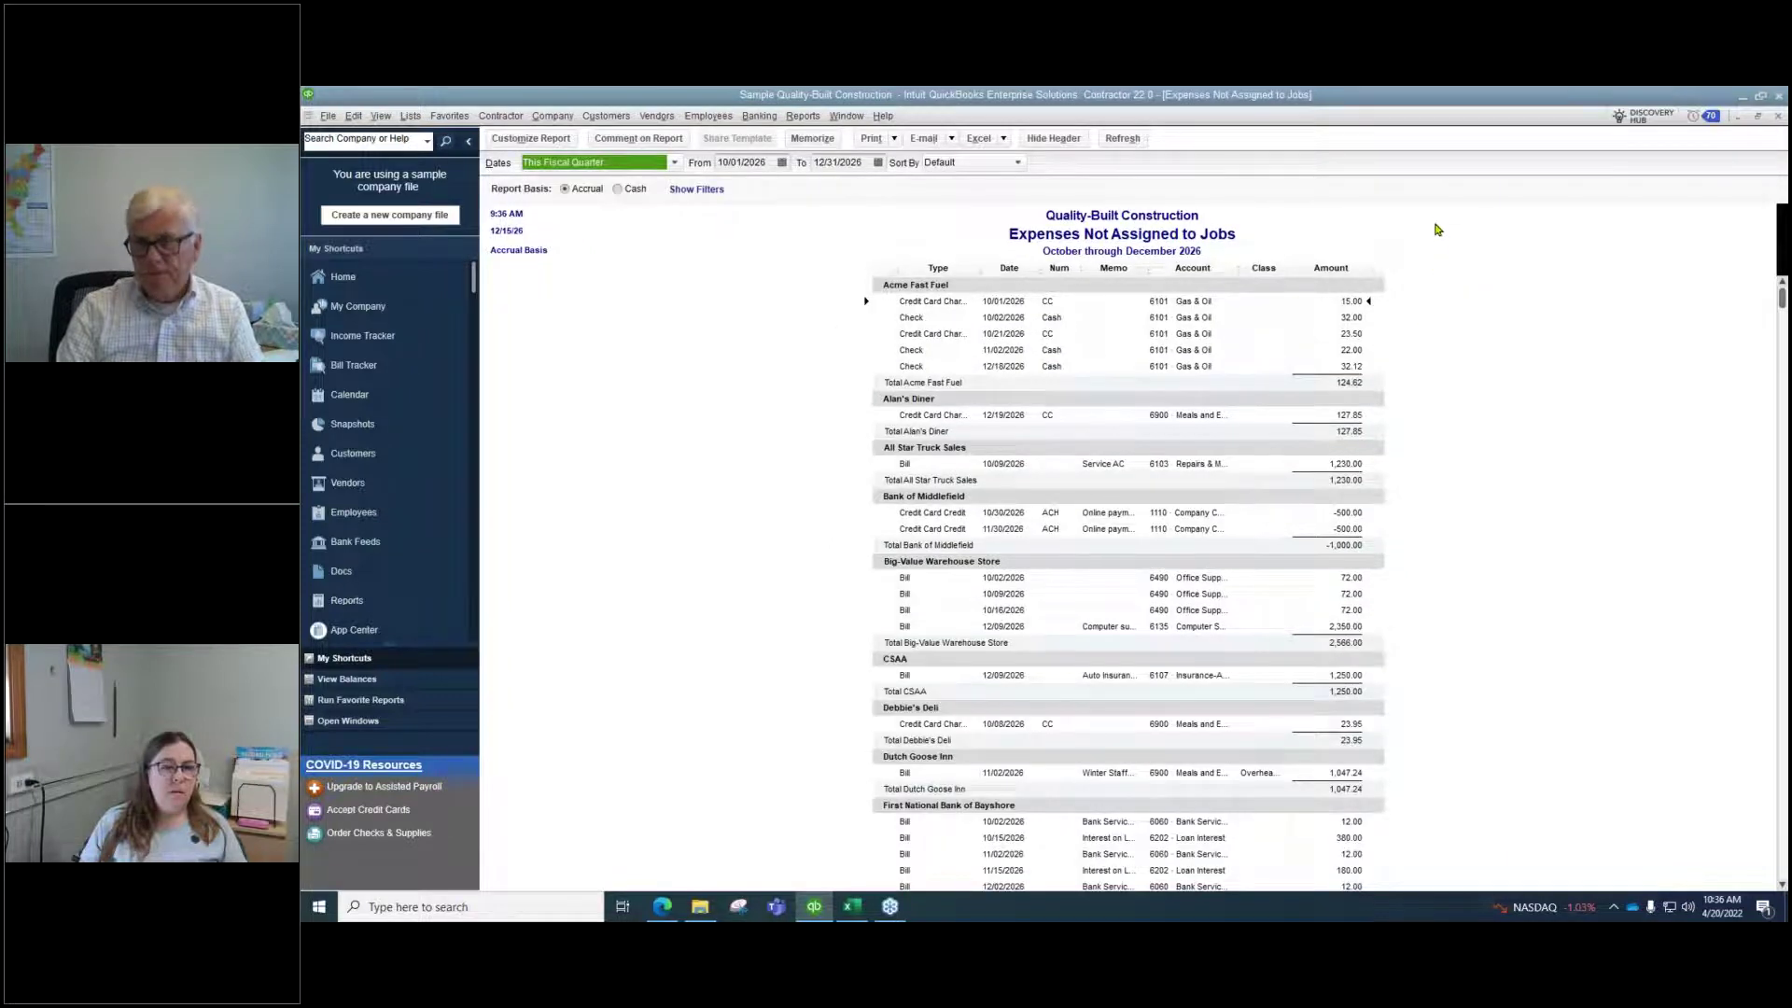
{"action": "left_click", "coordinate": [674, 164]}
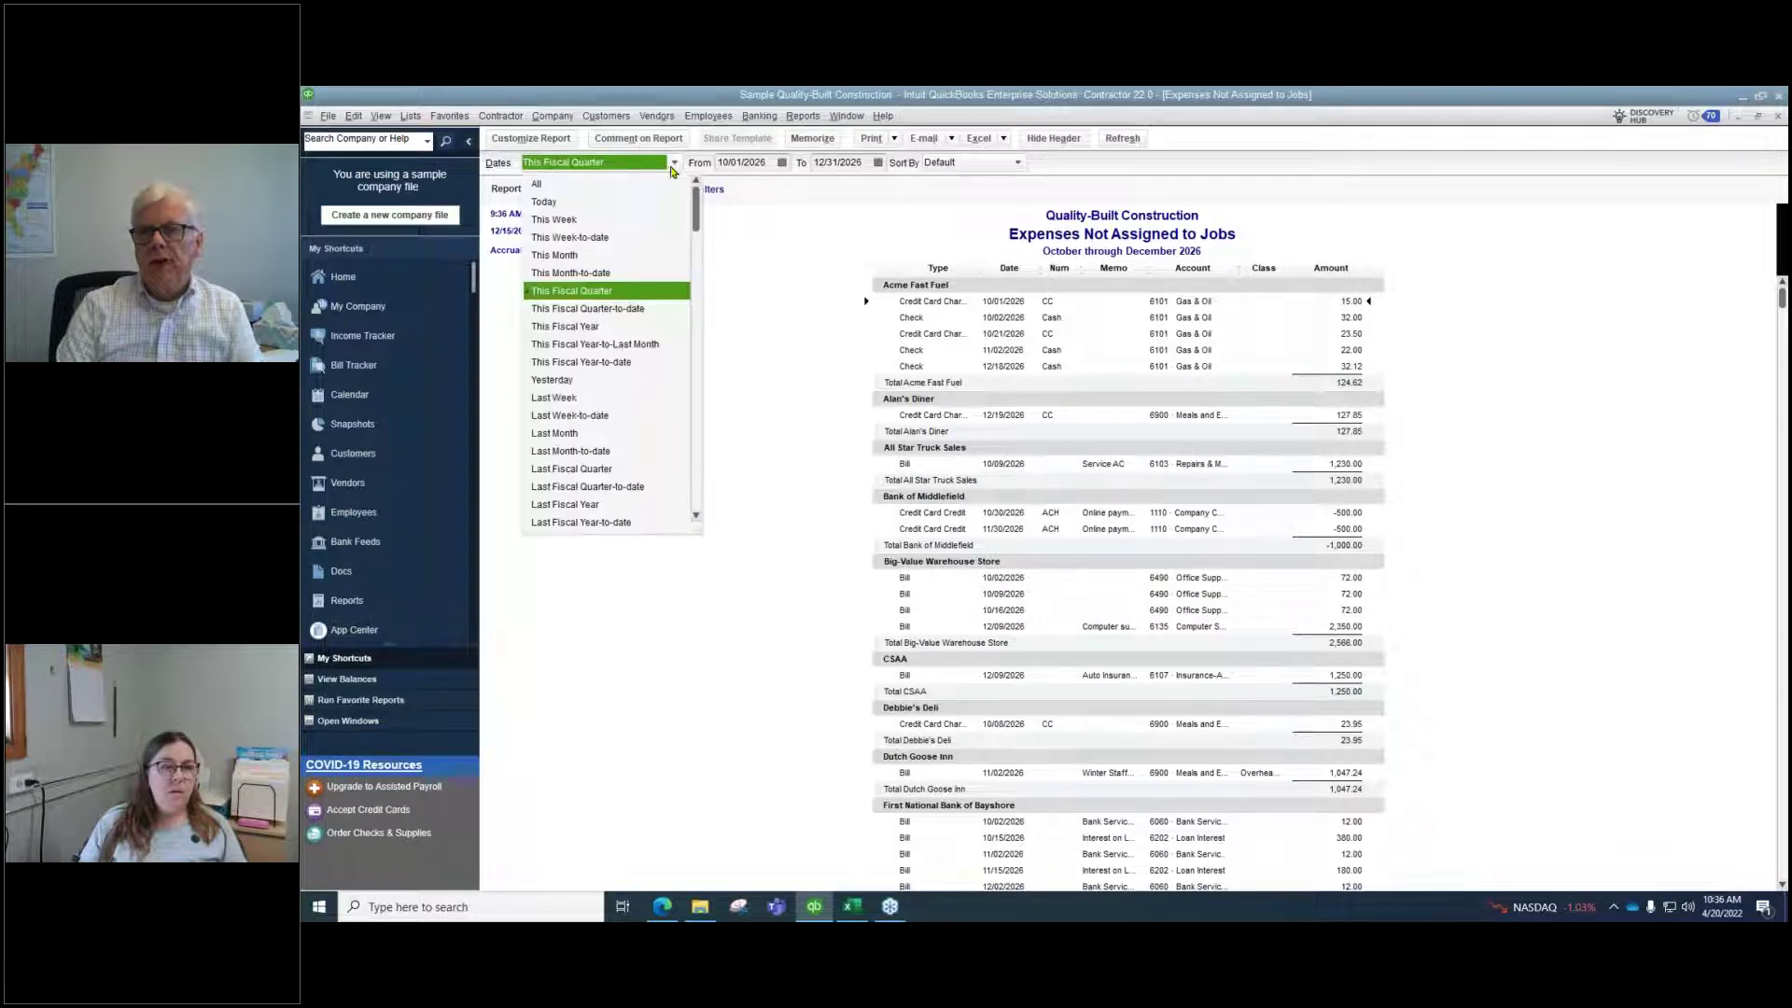
{"action": "left_click", "coordinate": [560, 433]}
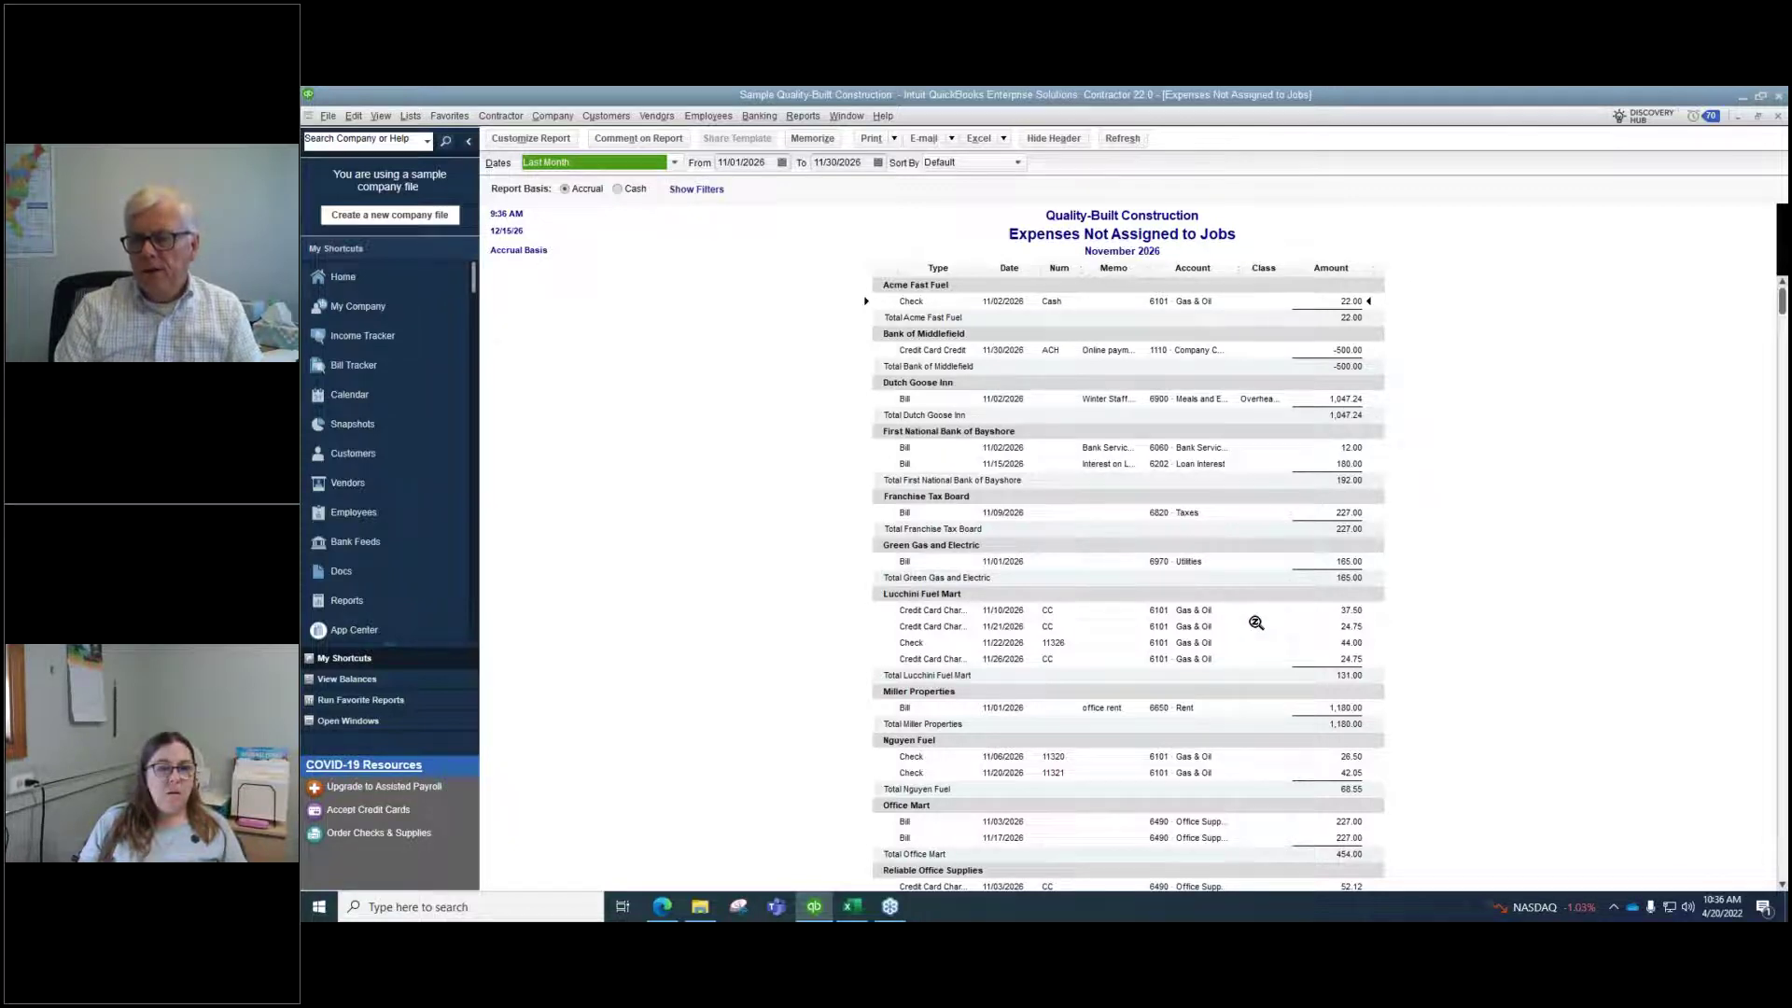
Examine the Expenses Not Assigned to Jobs report from first vendor to grand total for costs that belong to a job
{"action": "scroll", "coordinate": [1256, 623], "scroll_direction": "down", "scroll_amount": 4}
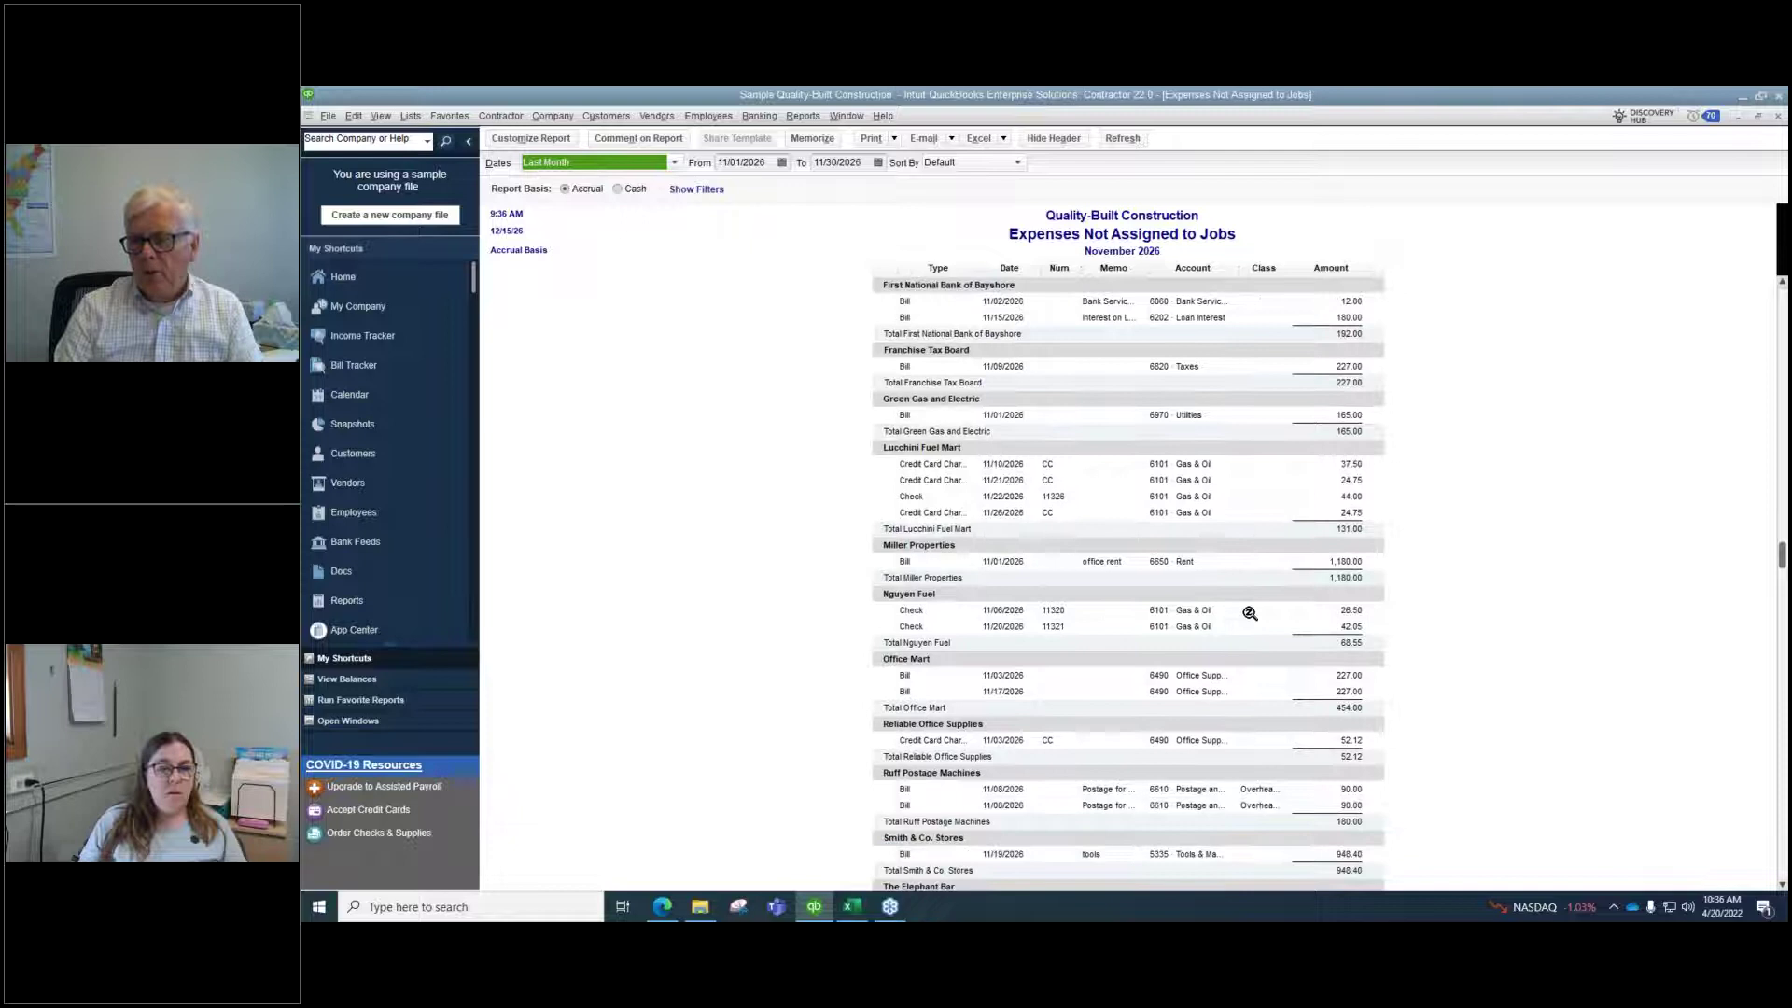
{"action": "scroll", "coordinate": [1238, 681], "scroll_direction": "down", "scroll_amount": 1}
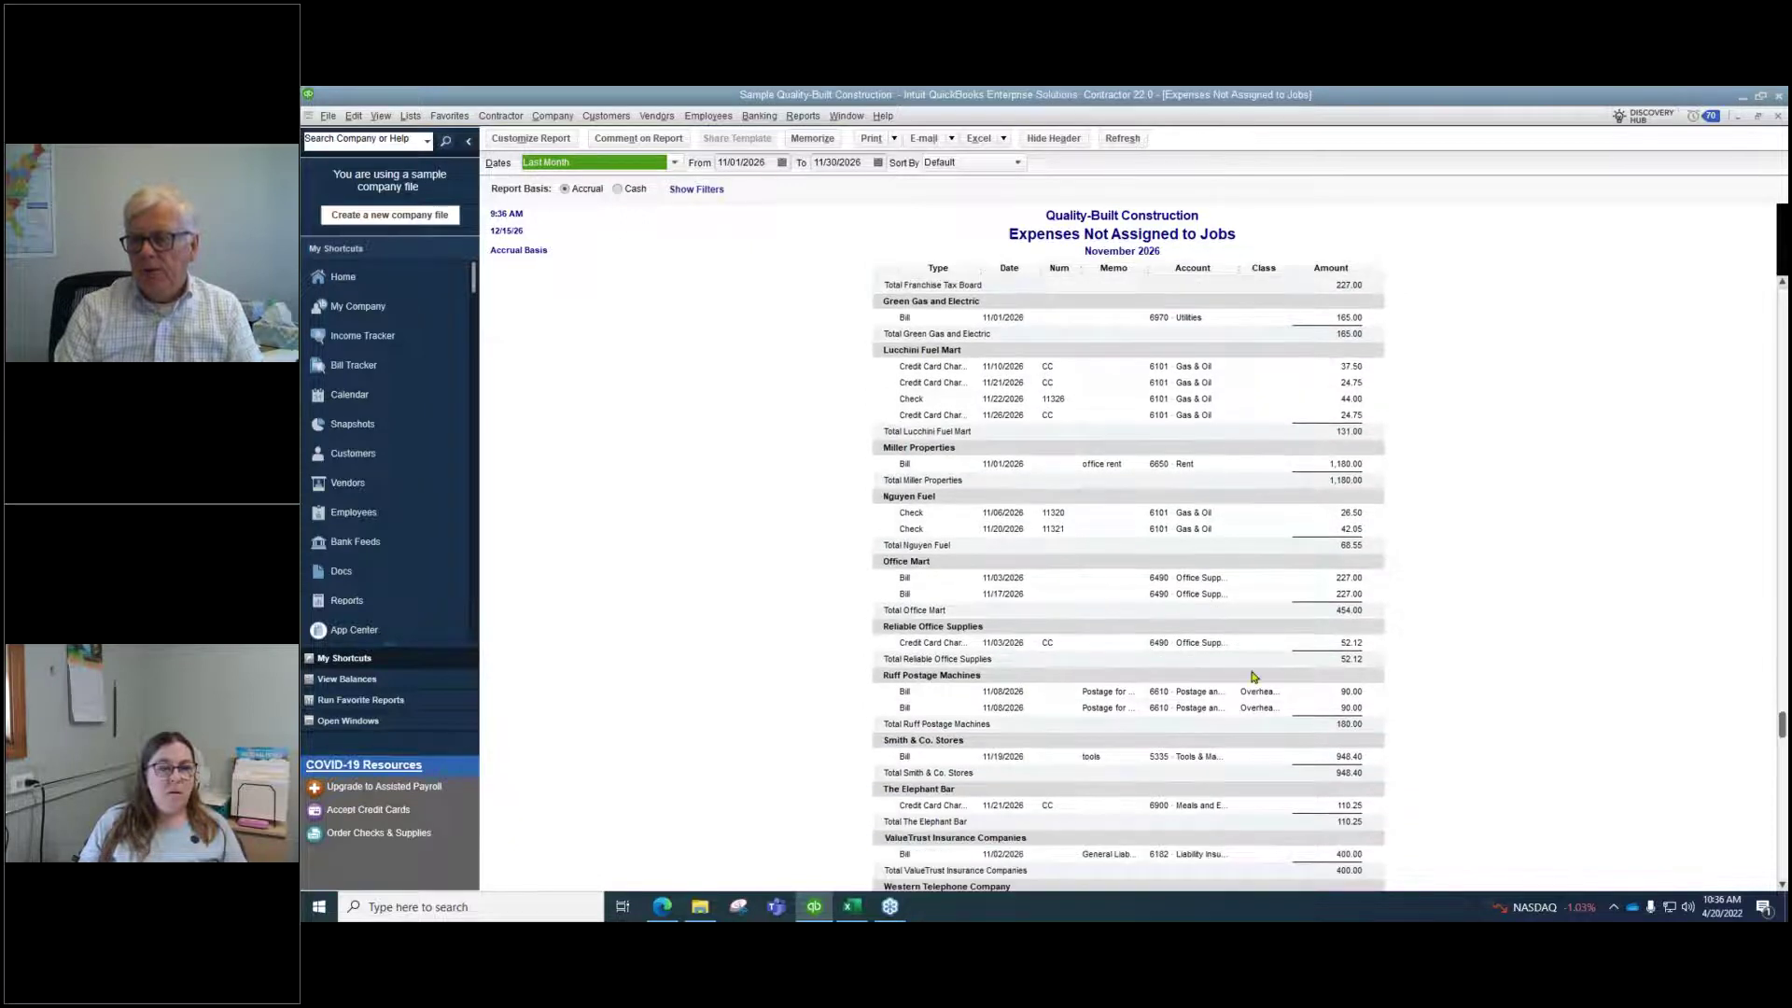
{"action": "scroll", "coordinate": [1252, 710], "scroll_direction": "down", "scroll_amount": 1}
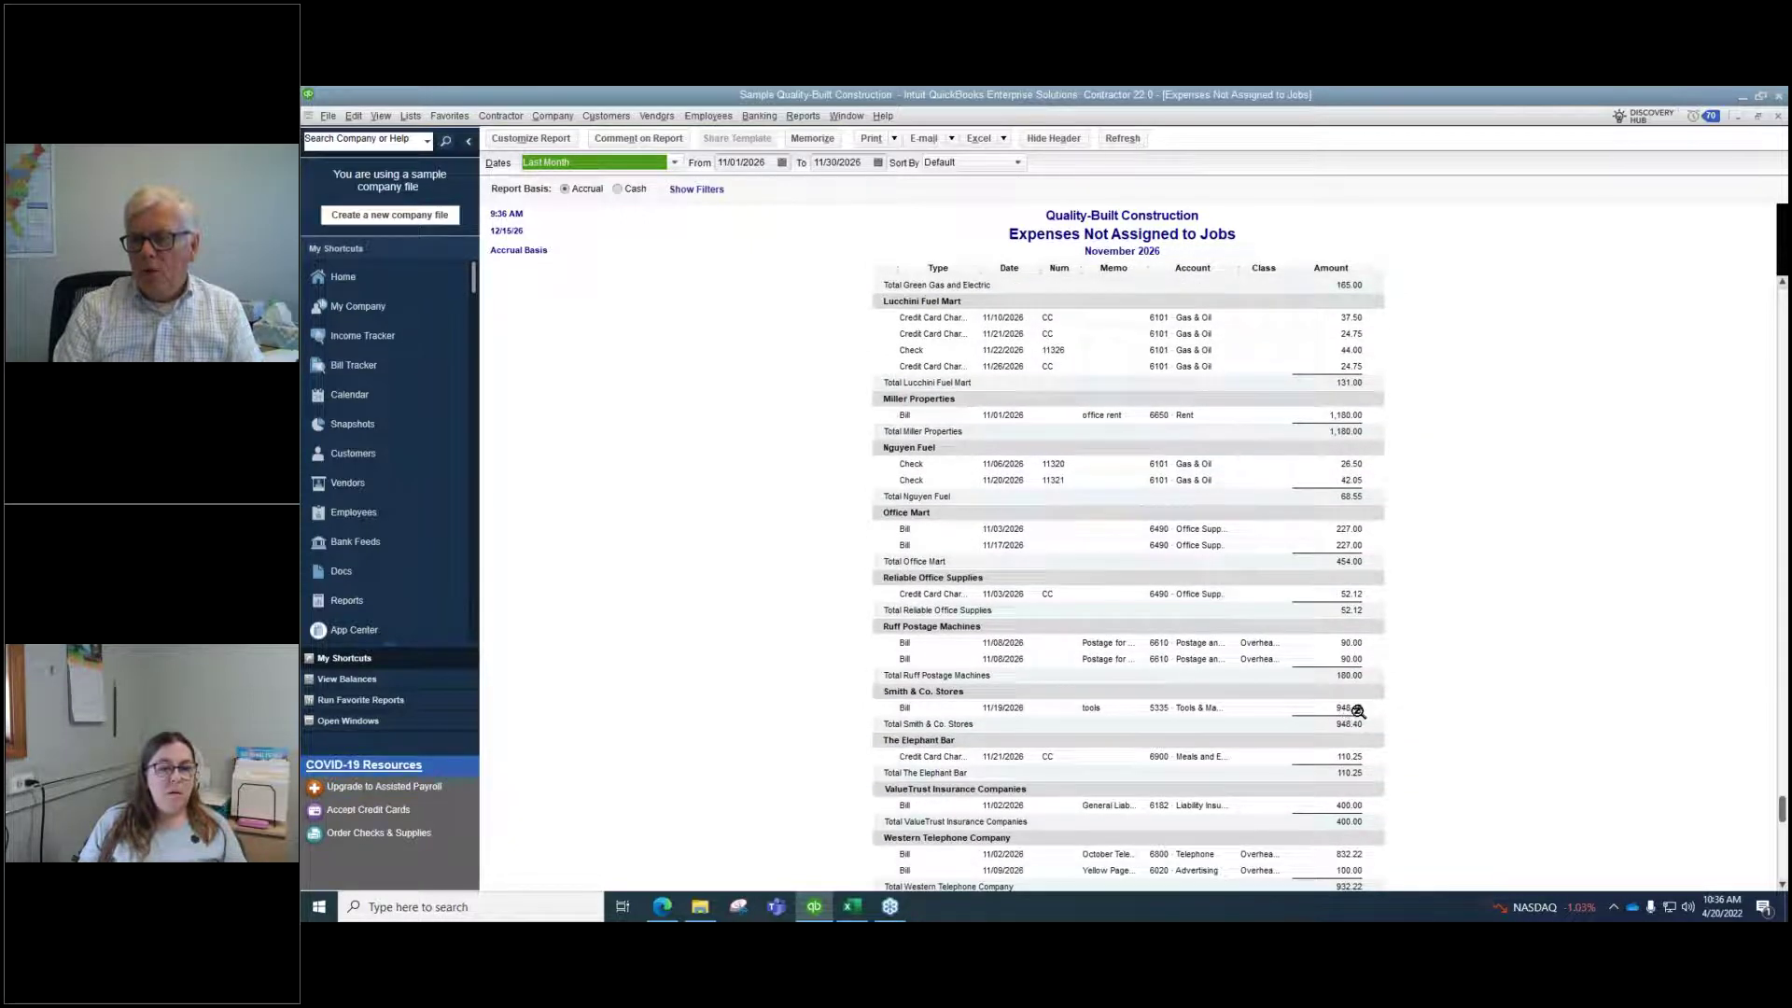
{"action": "scroll", "coordinate": [1418, 703], "scroll_direction": "down", "scroll_amount": 1}
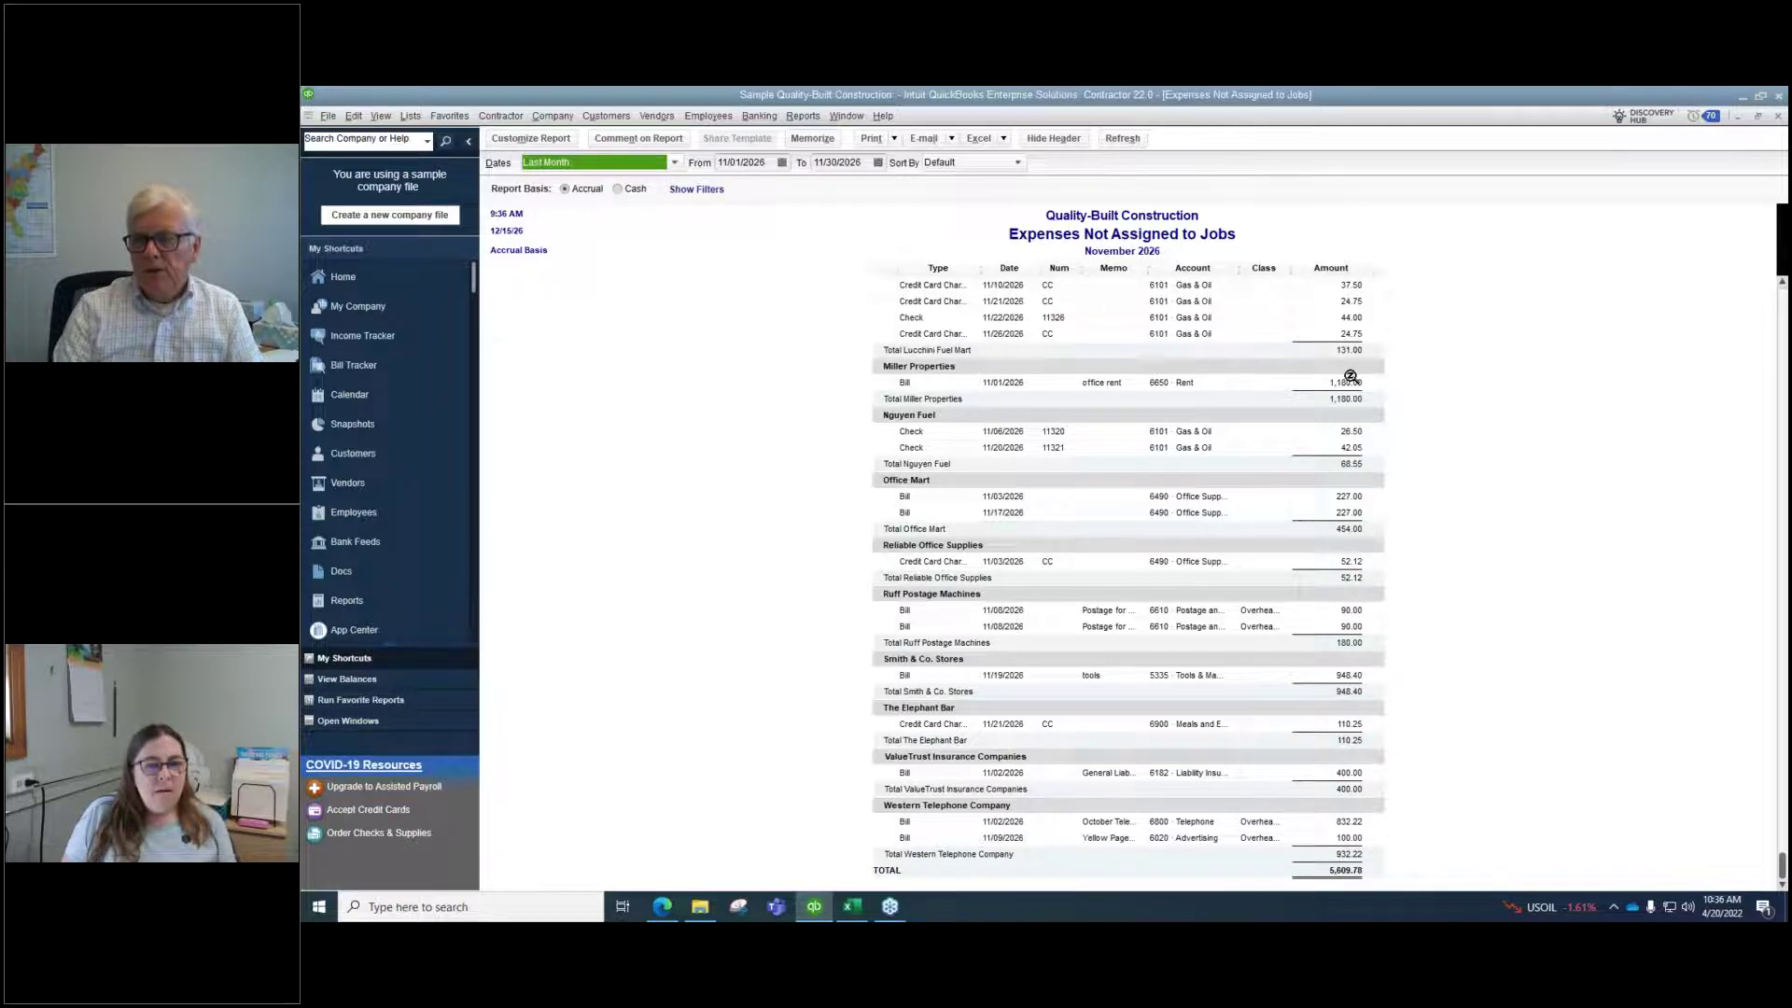
{"action": "scroll", "coordinate": [1394, 315], "scroll_direction": "up", "scroll_amount": 4}
{"action": "scroll", "coordinate": [1395, 314], "scroll_direction": "up", "scroll_amount": 3}
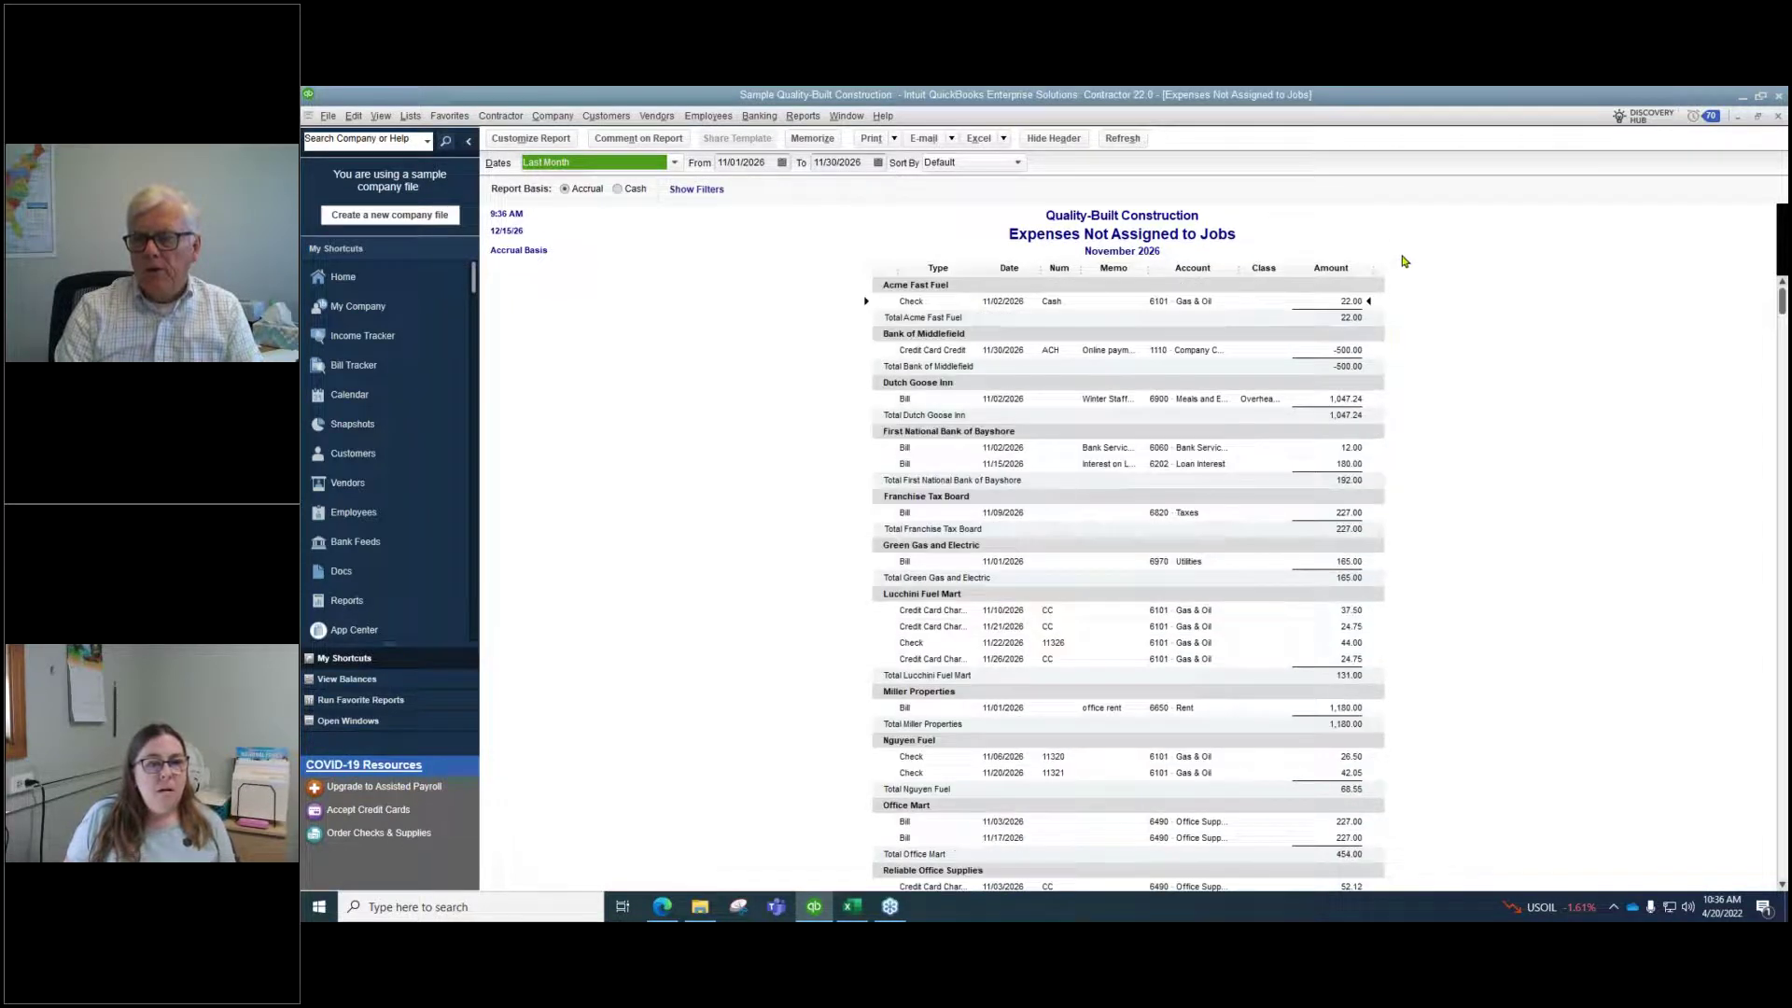
{"action": "scroll", "coordinate": [1428, 269], "scroll_direction": "down", "scroll_amount": 2}
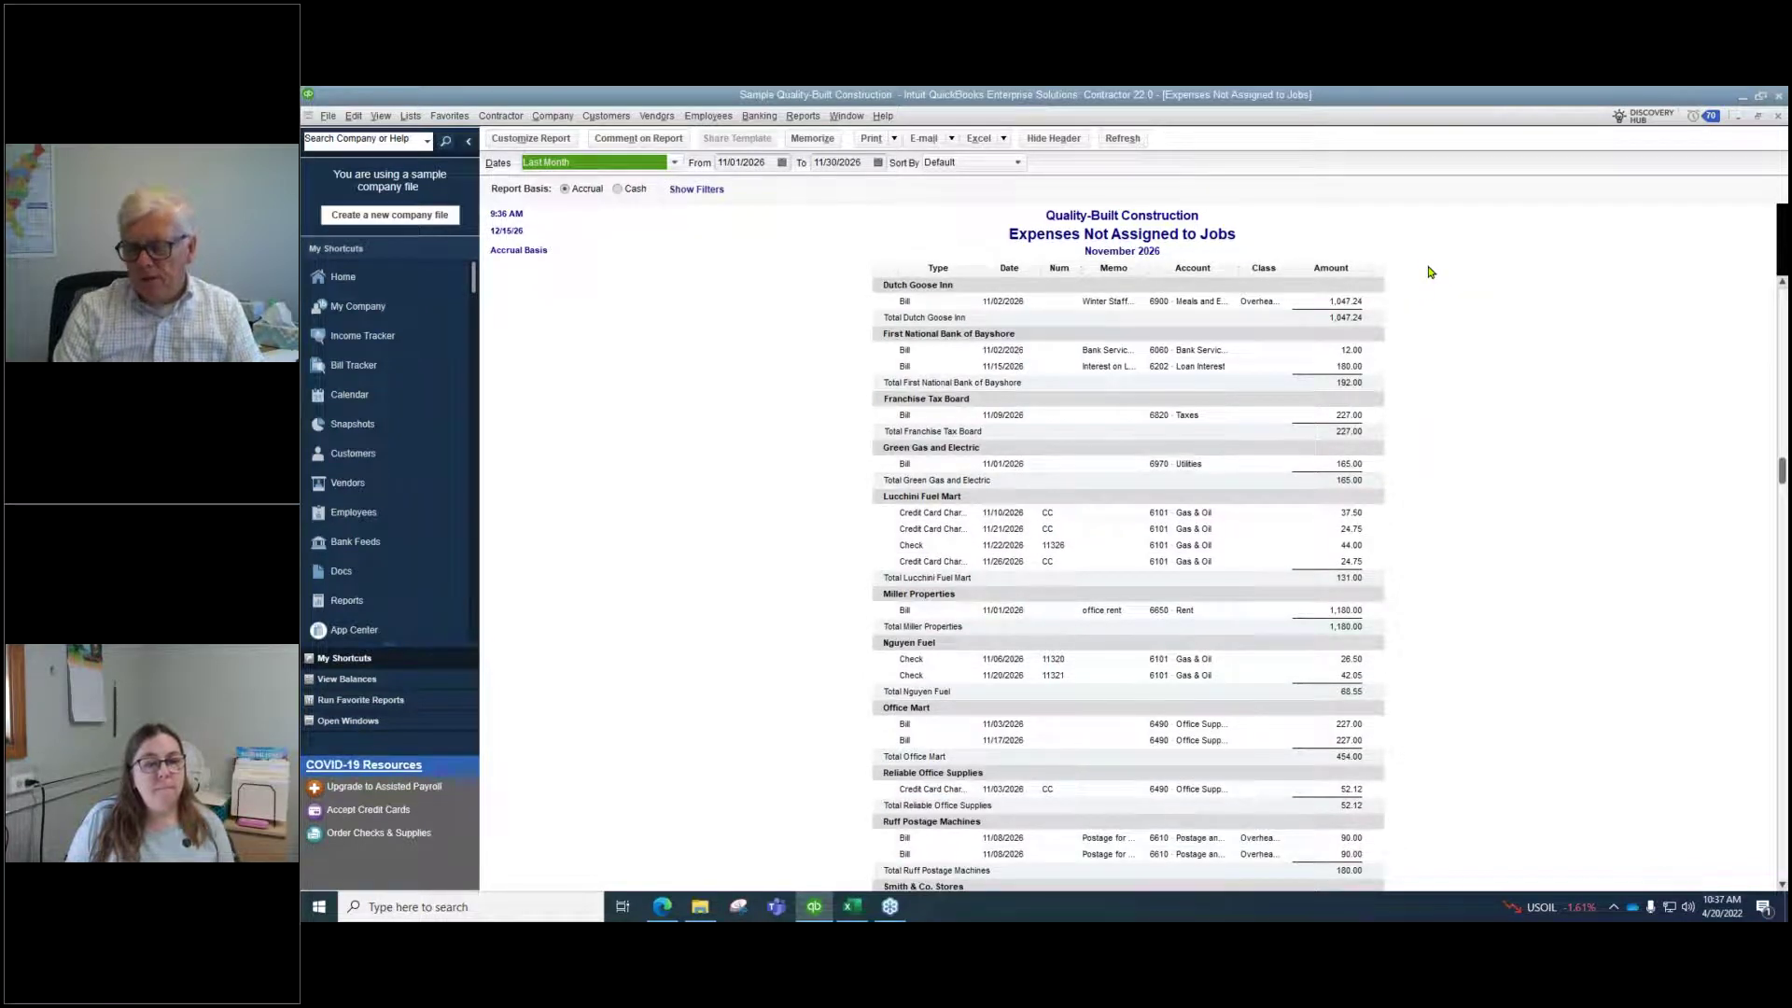
{"action": "scroll", "coordinate": [1422, 478], "scroll_direction": "down", "scroll_amount": 5}
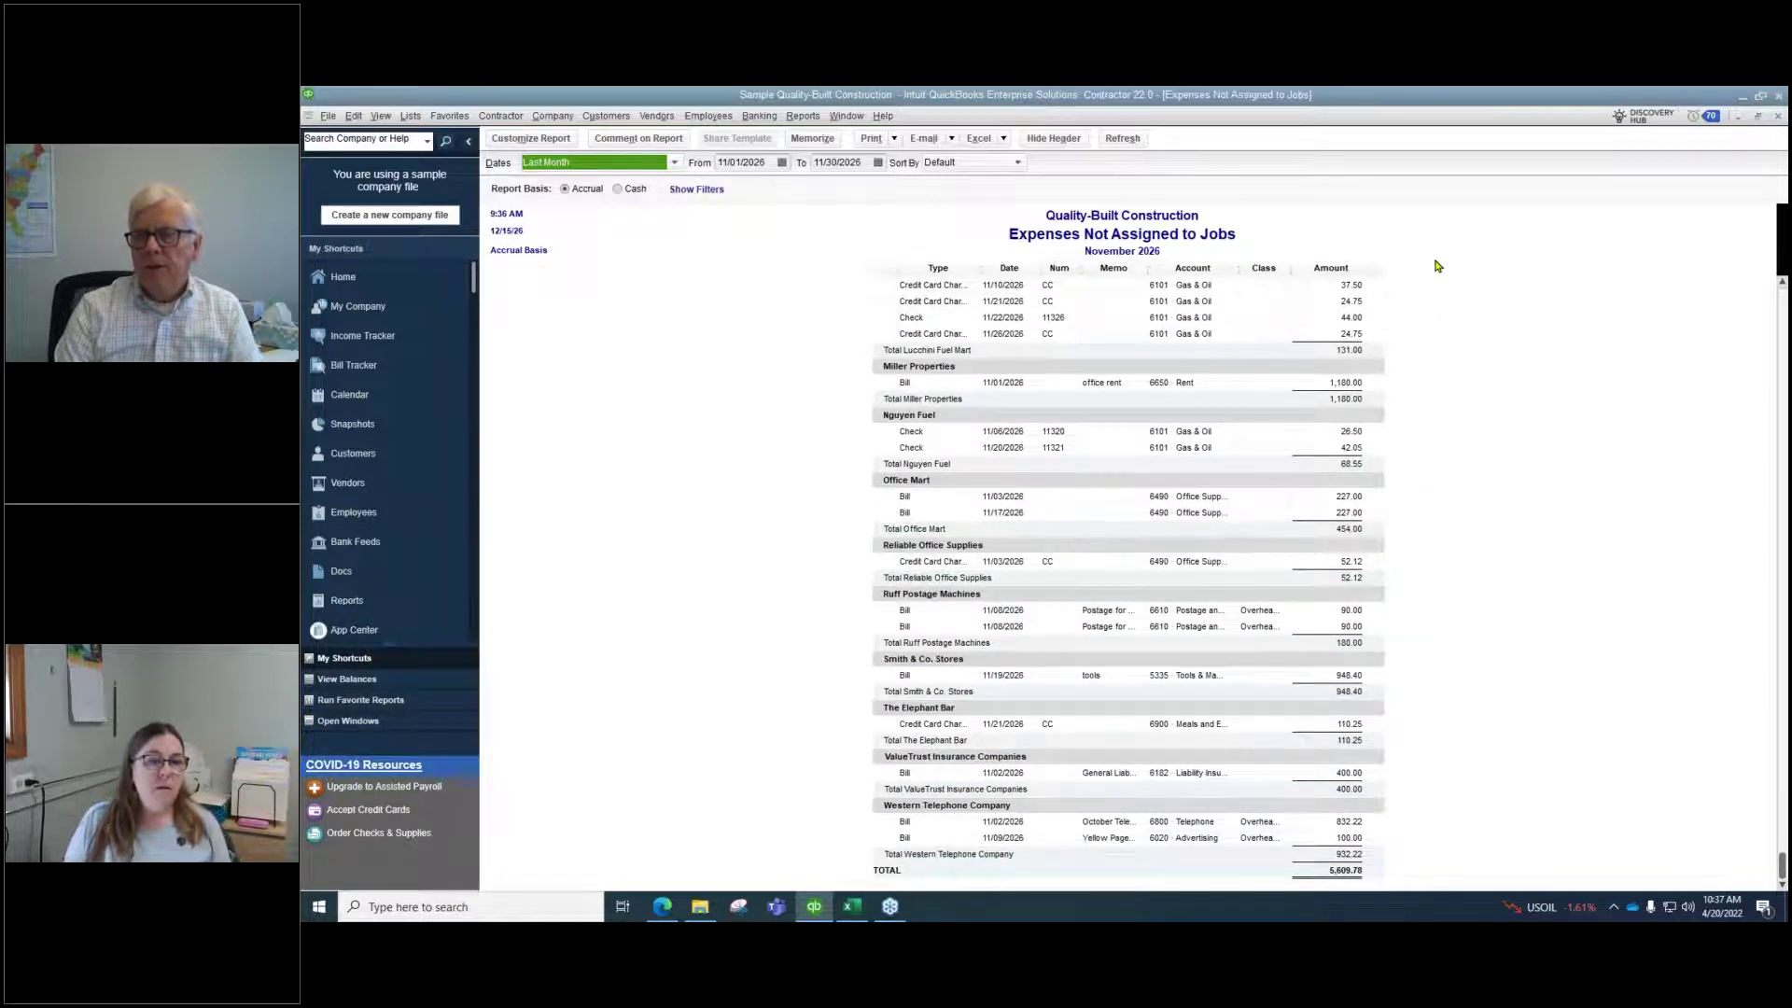
{"action": "scroll", "coordinate": [1443, 278], "scroll_direction": "up", "scroll_amount": 7}
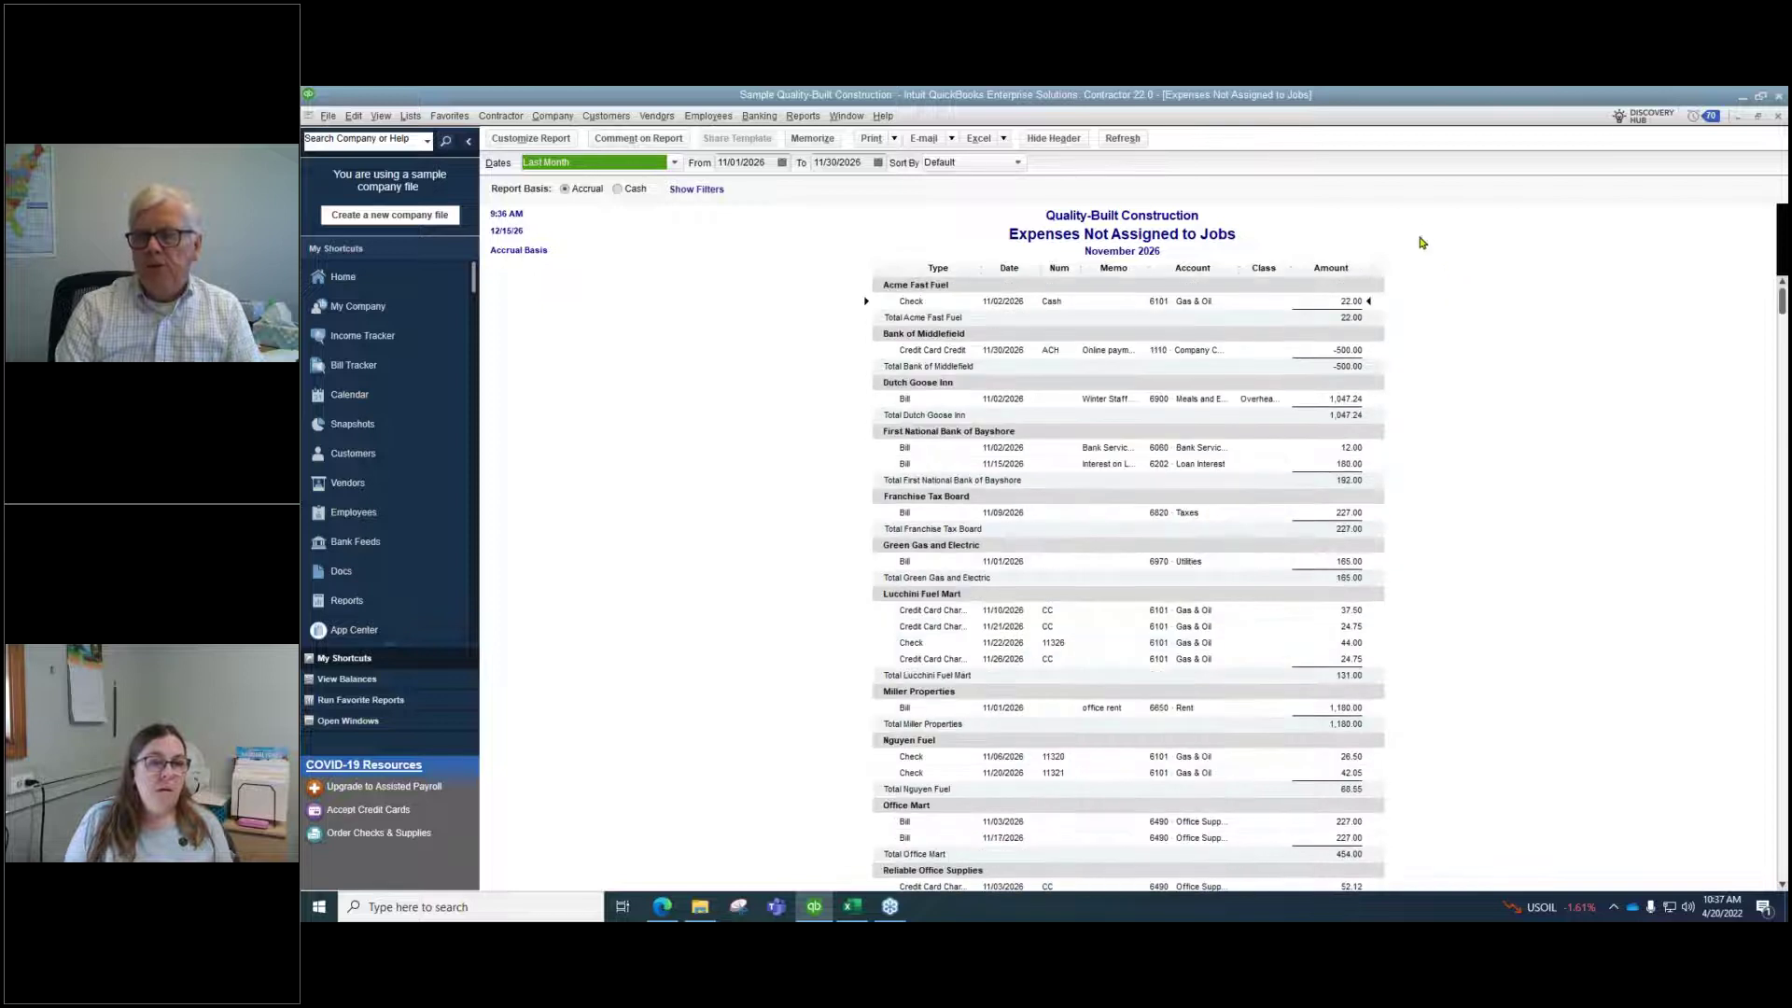
{"action": "left_click", "coordinate": [801, 118]}
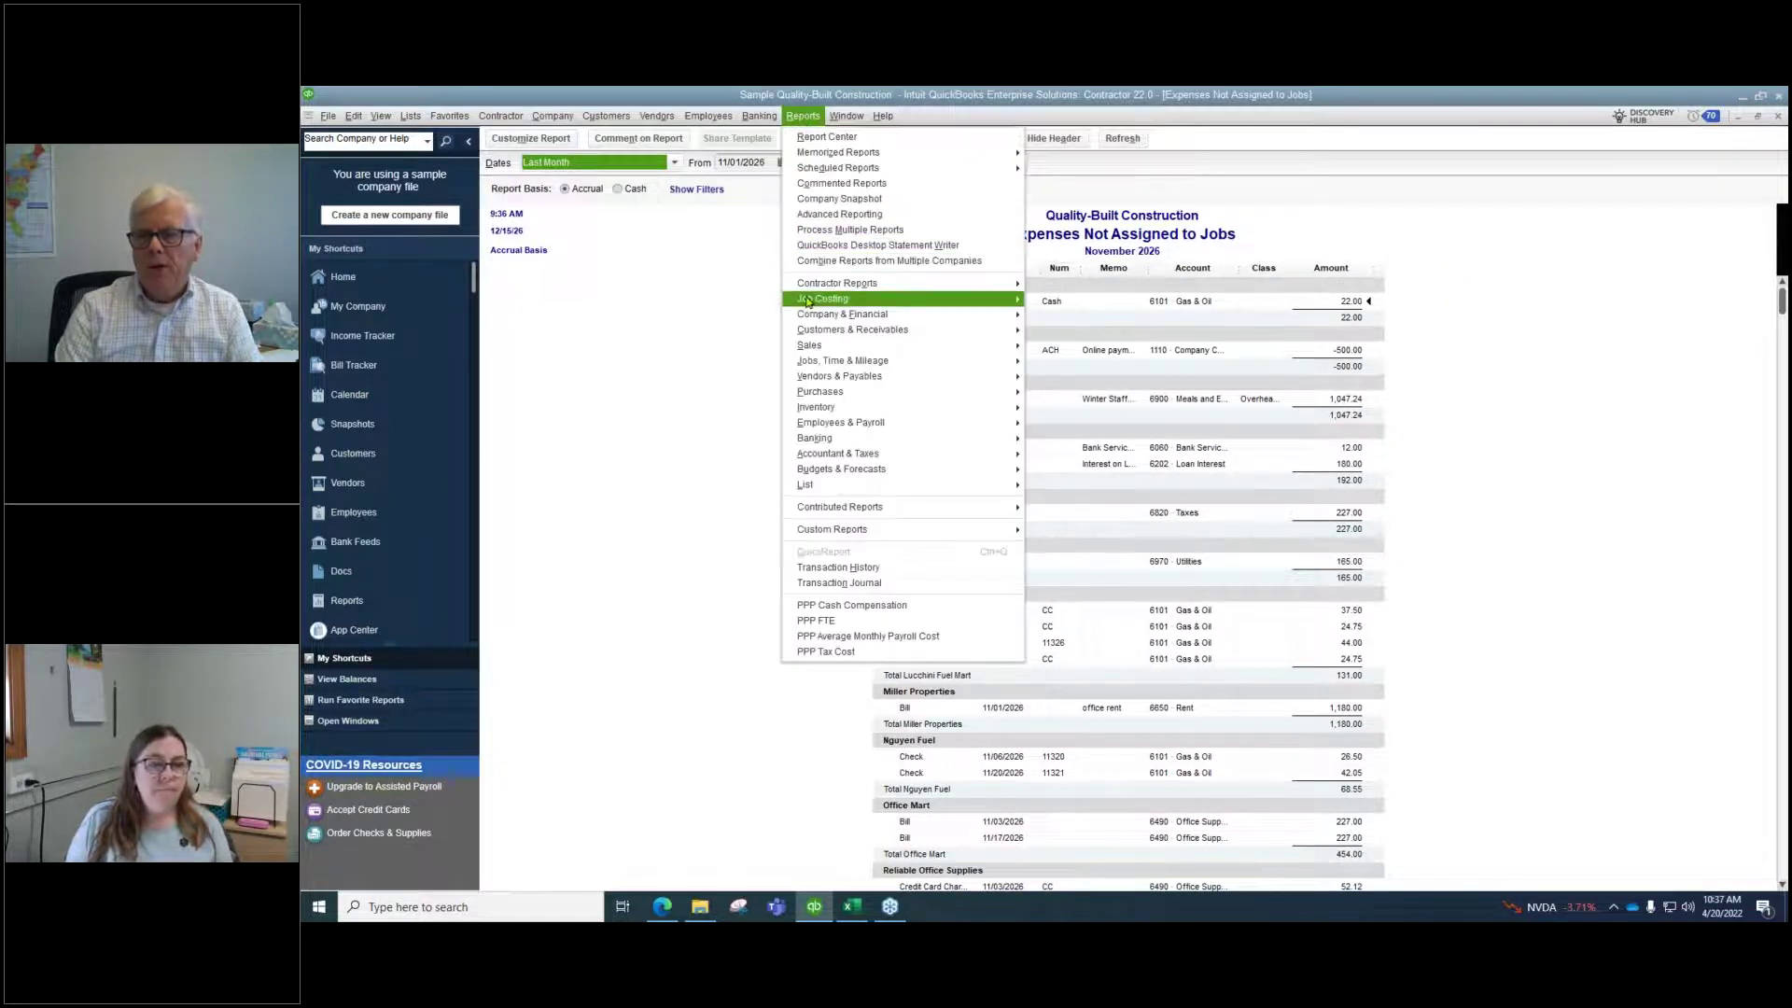
{"action": "mouse_move", "coordinate": [808, 301]}
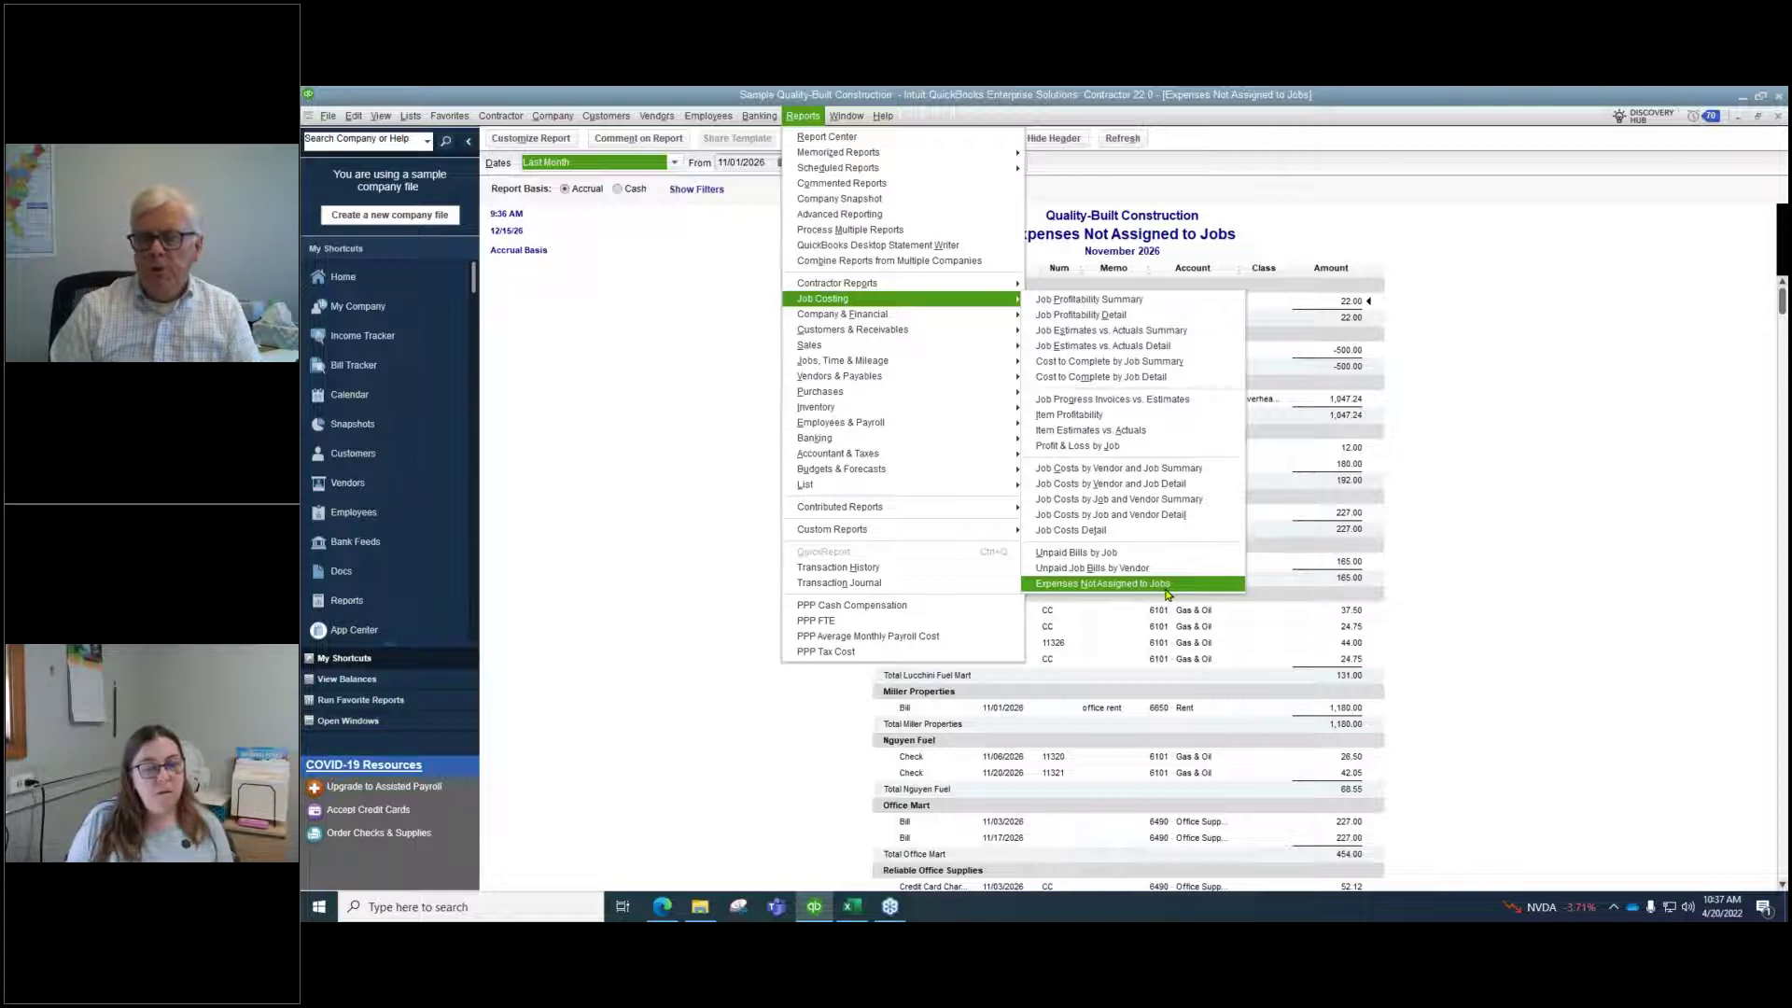
{"action": "left_click", "coordinate": [683, 370]}
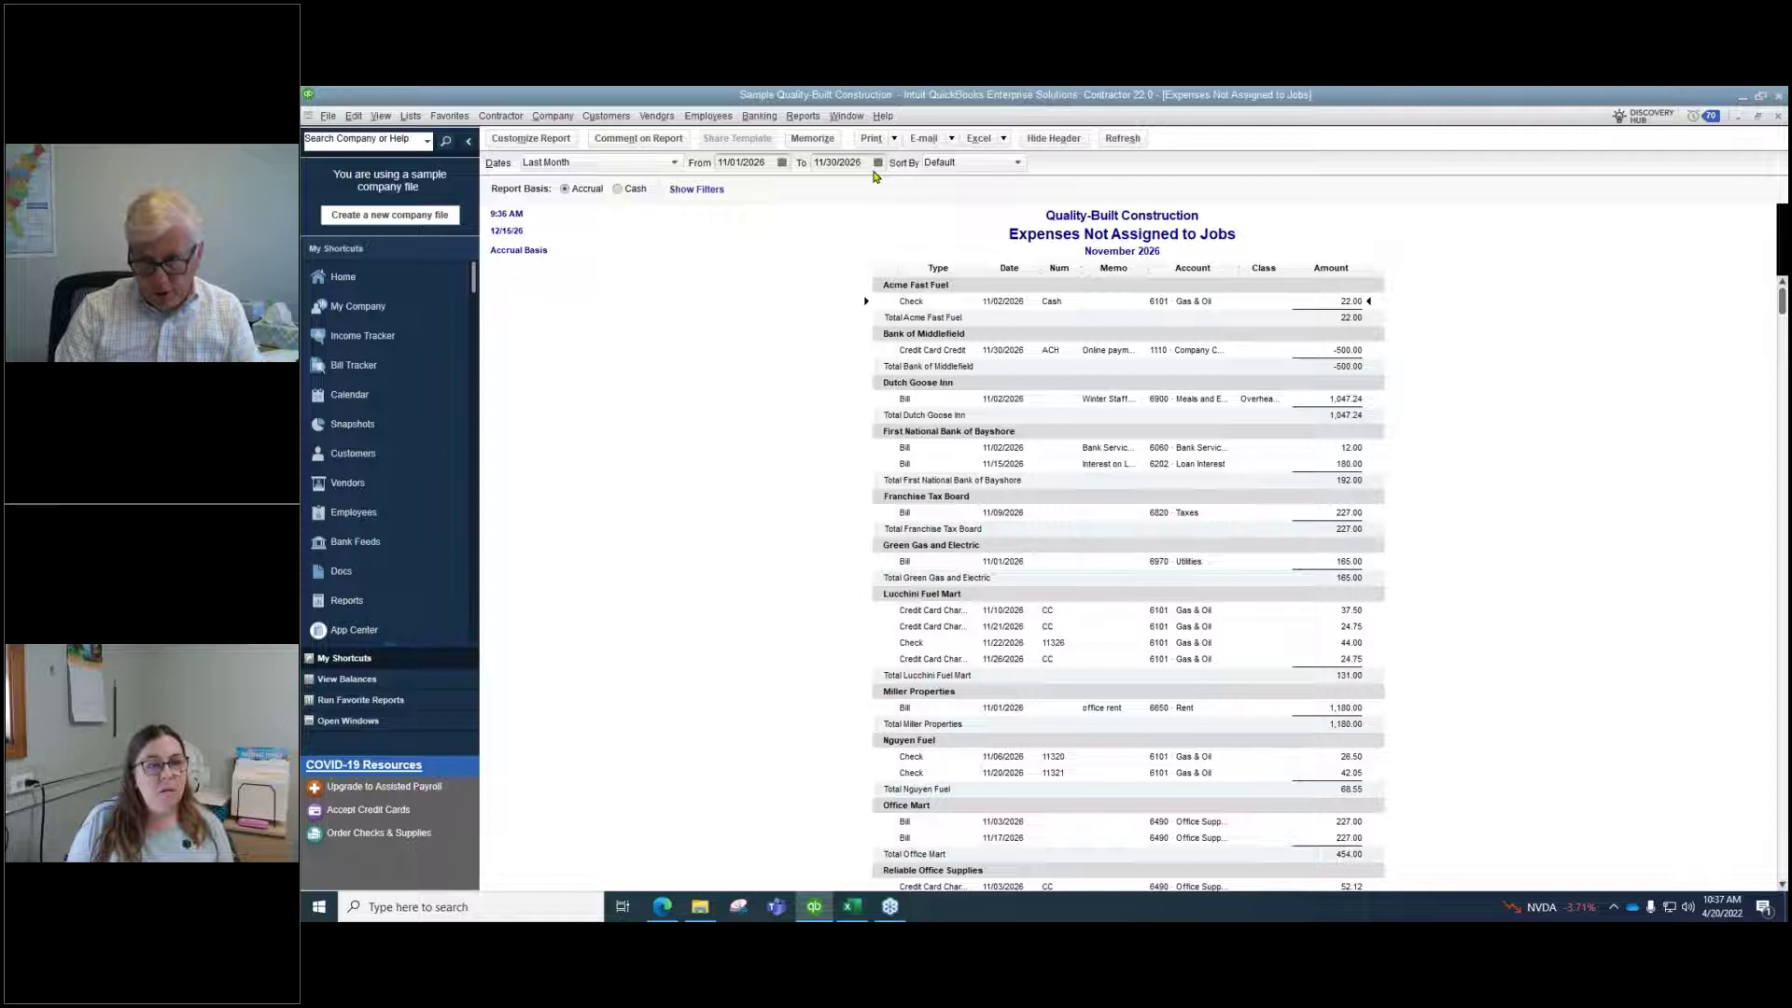
Bring the open Job Profitability Summary back to the front, and run the Profit & Loss by Job report
{"action": "left_click", "coordinate": [846, 115]}
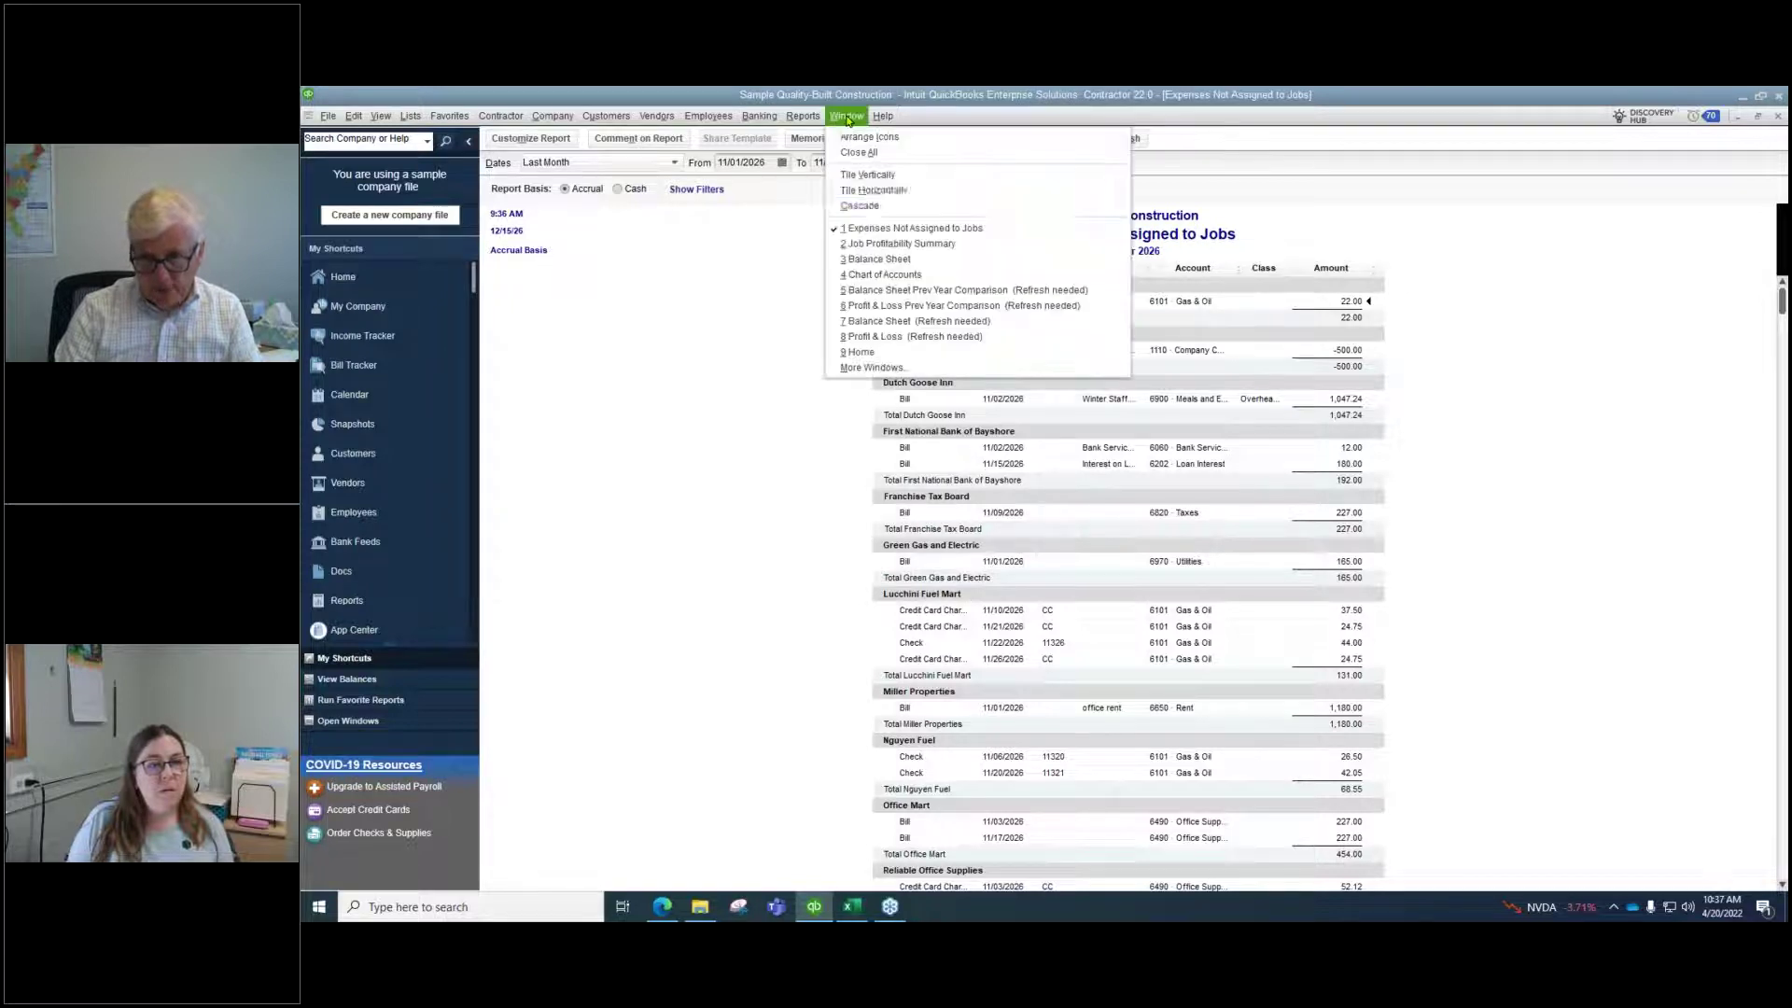
{"action": "left_click", "coordinate": [883, 244]}
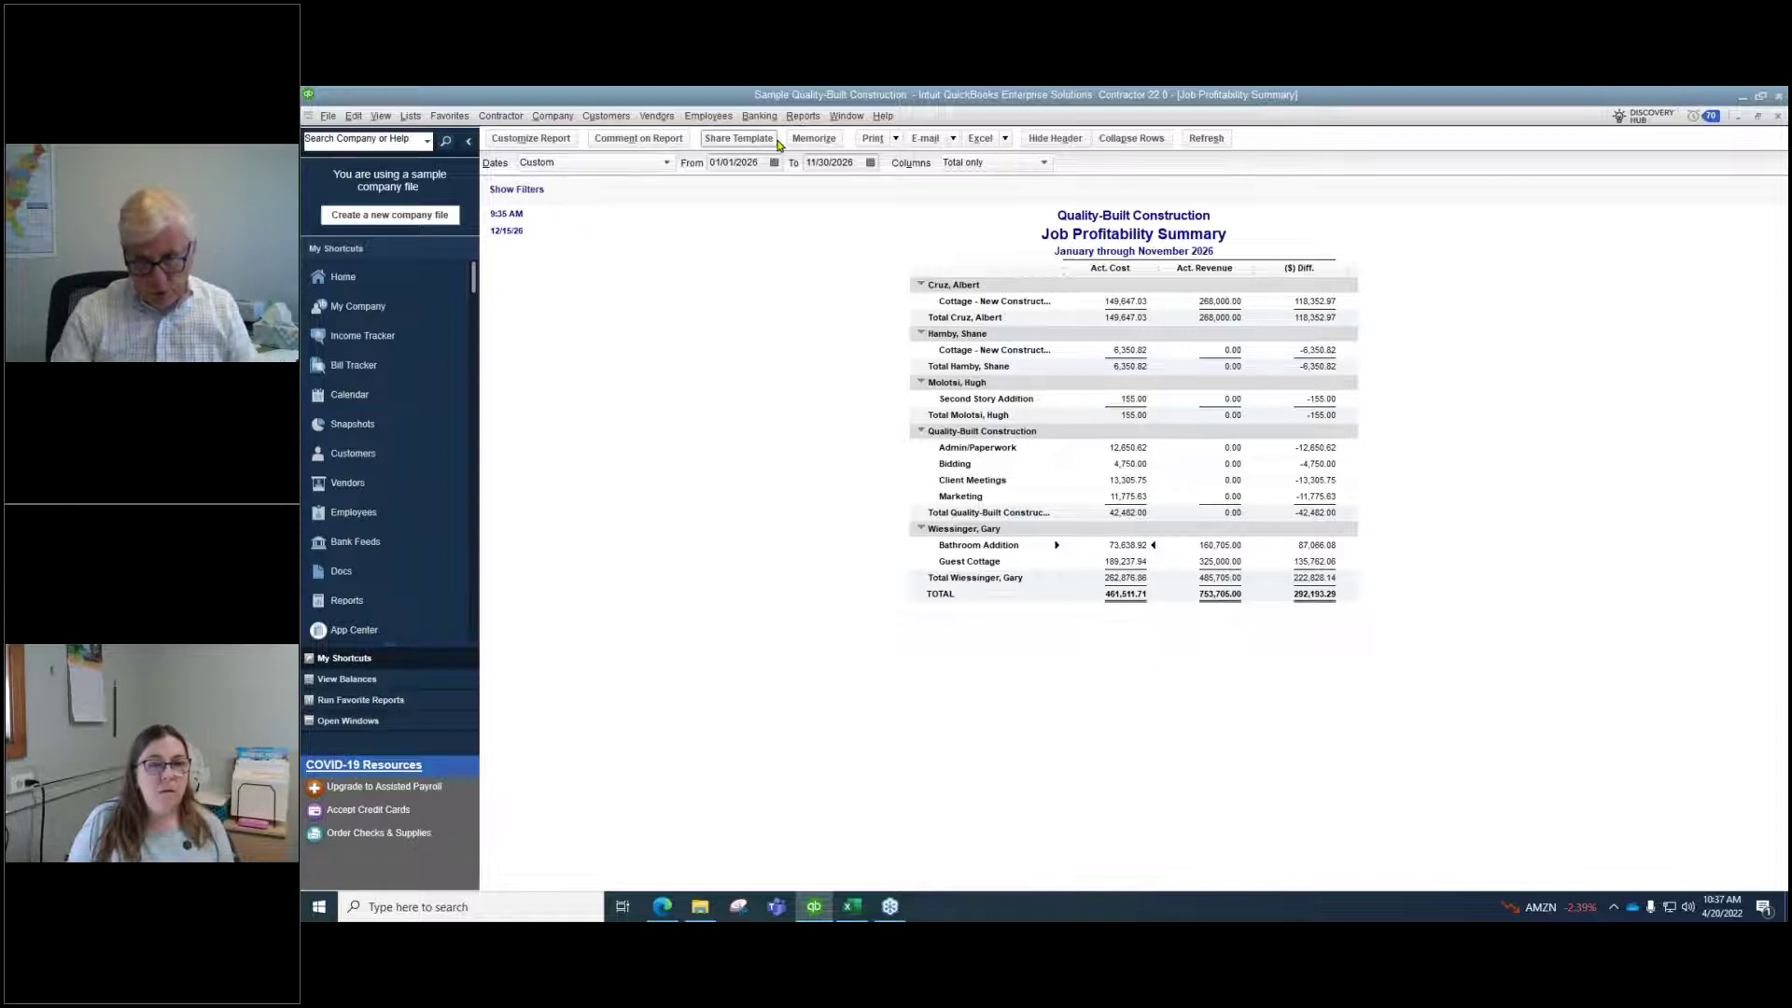
{"action": "left_click", "coordinate": [803, 115]}
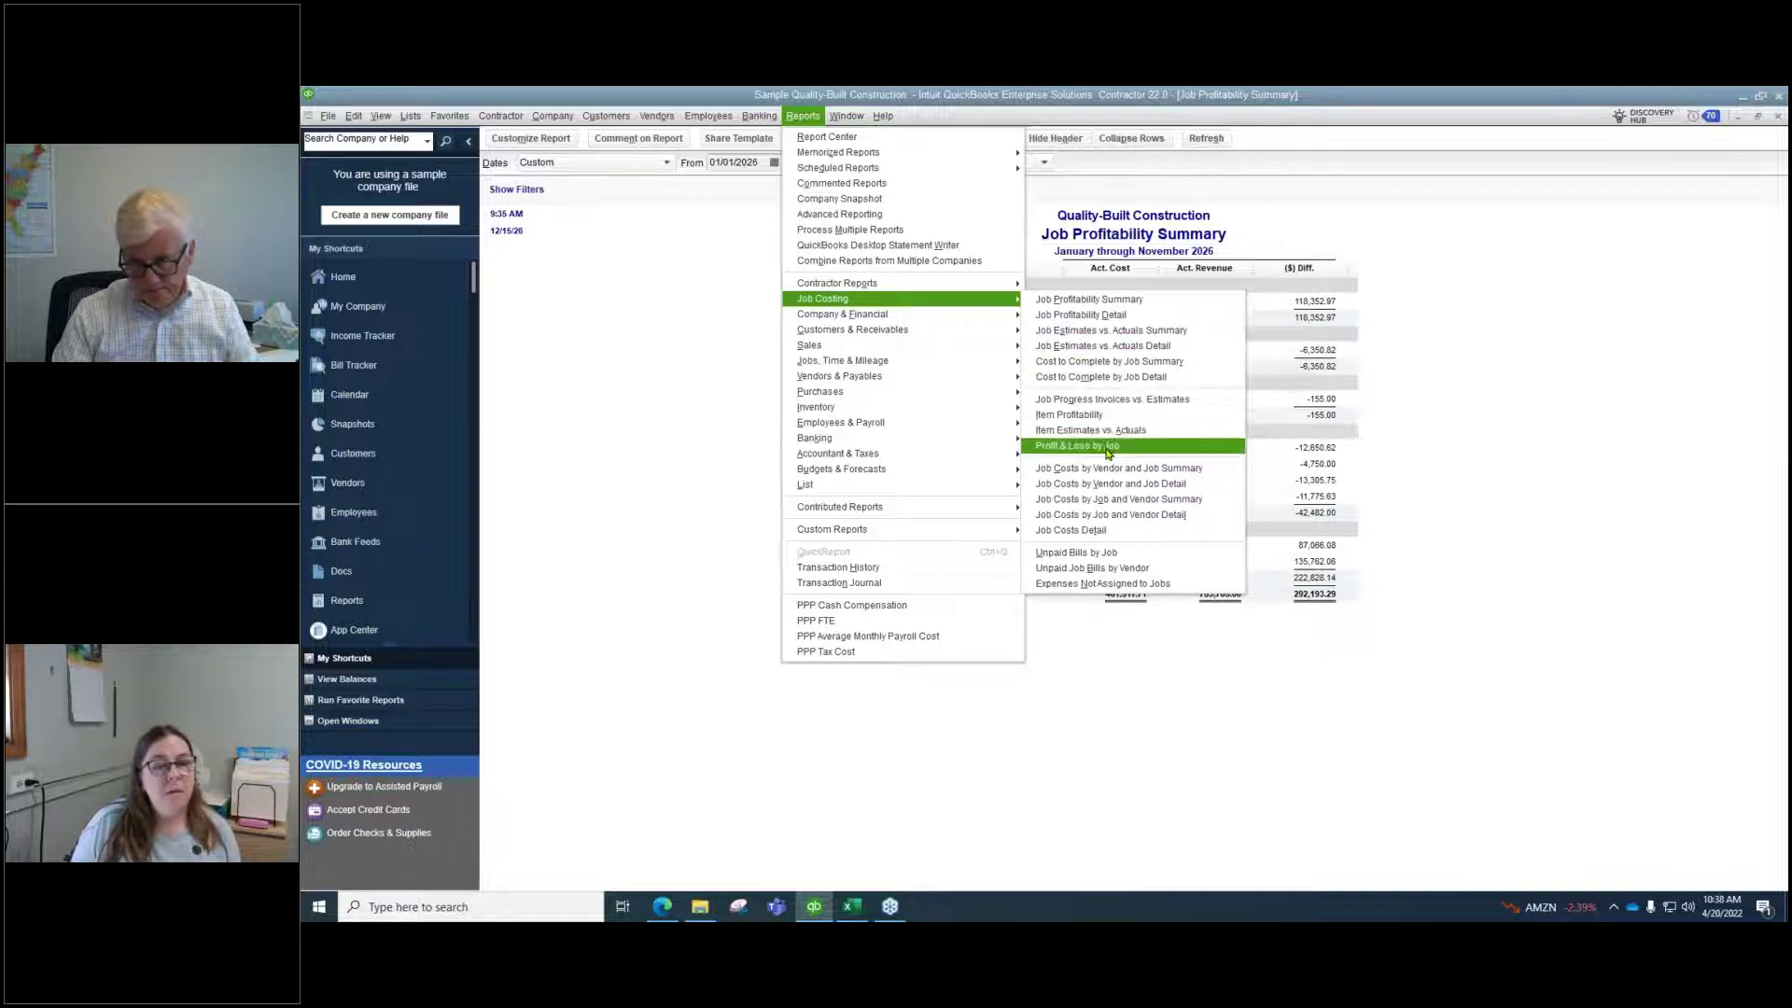
{"action": "left_click", "coordinate": [1107, 447]}
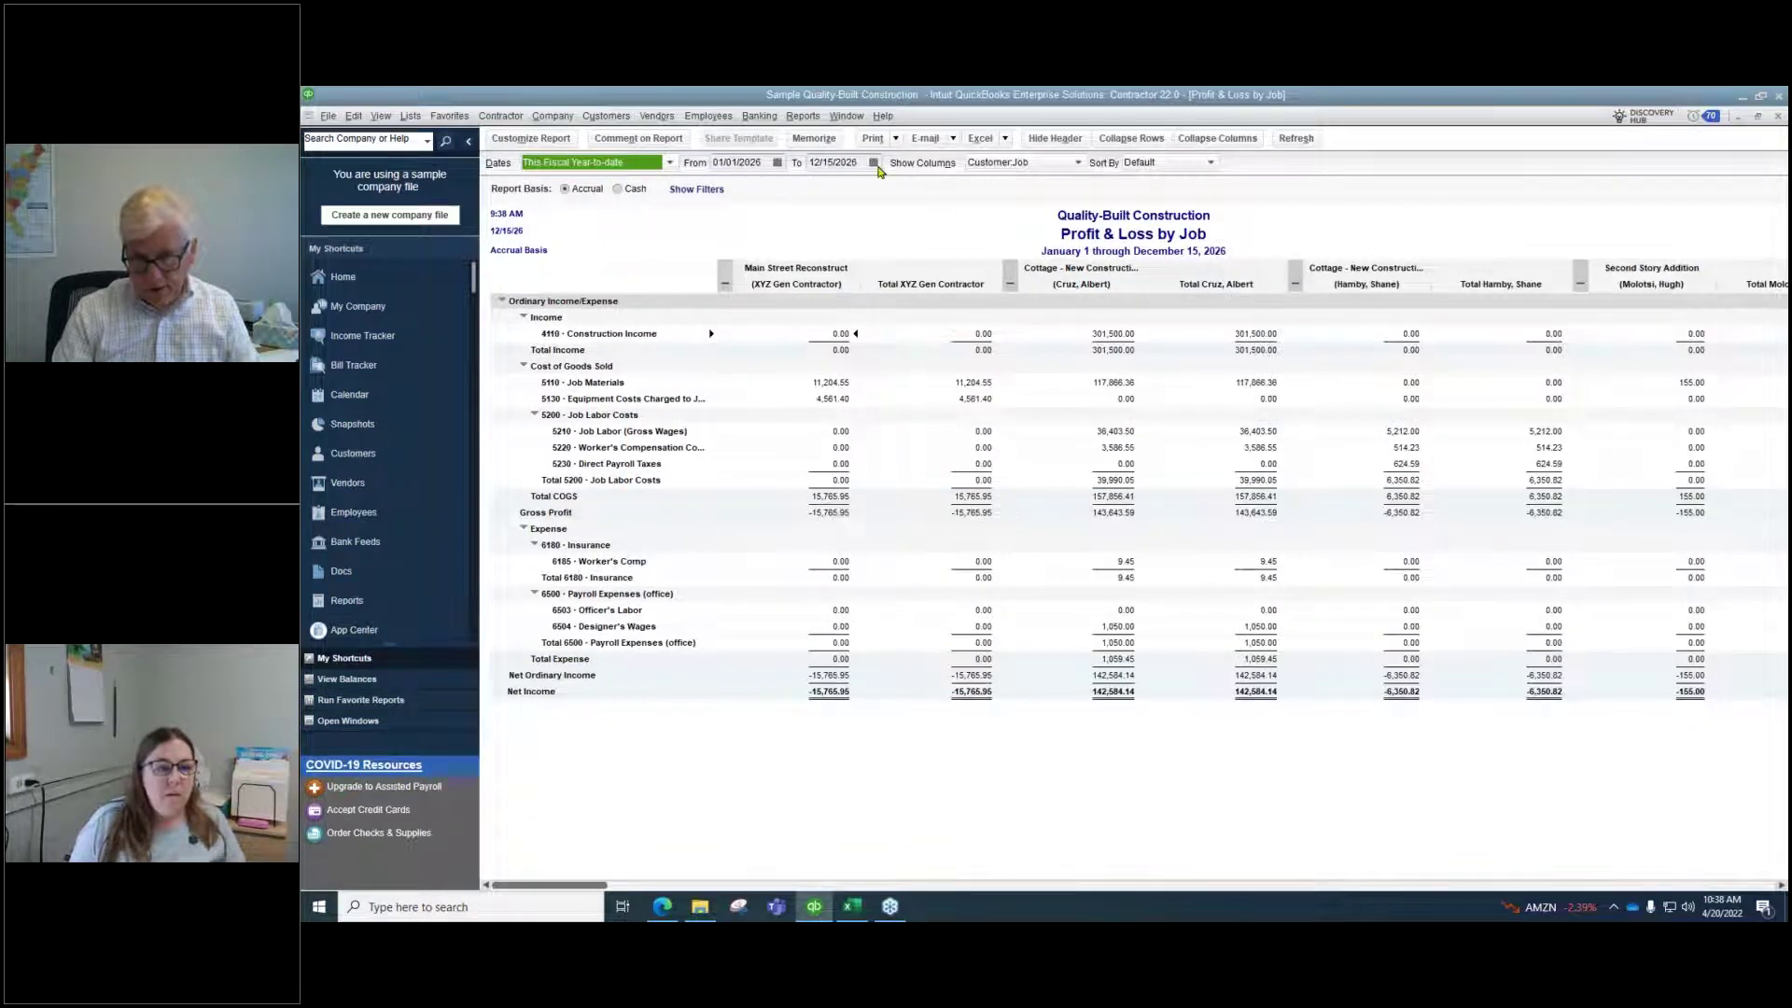
Set the Profit & Loss by Job report's end date to 11/30/2026 and refresh the report
{"action": "left_click", "coordinate": [874, 164]}
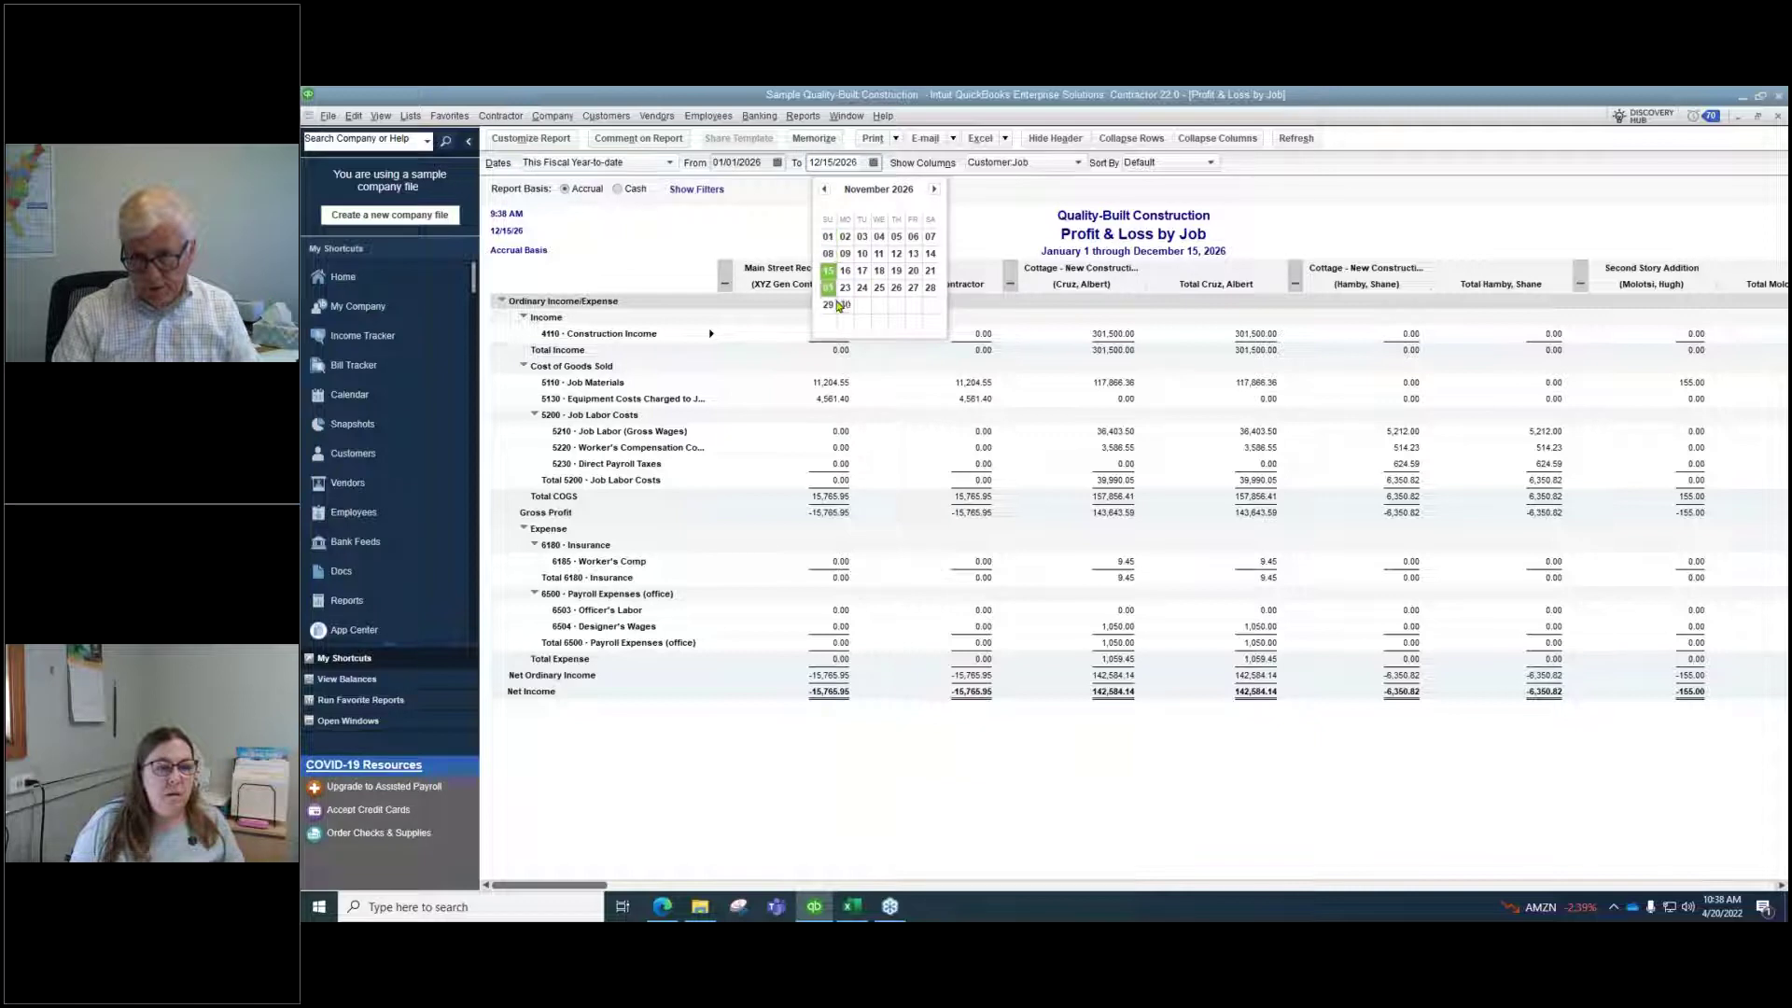
{"action": "left_click", "coordinate": [844, 304]}
{"action": "left_click", "coordinate": [1295, 138]}
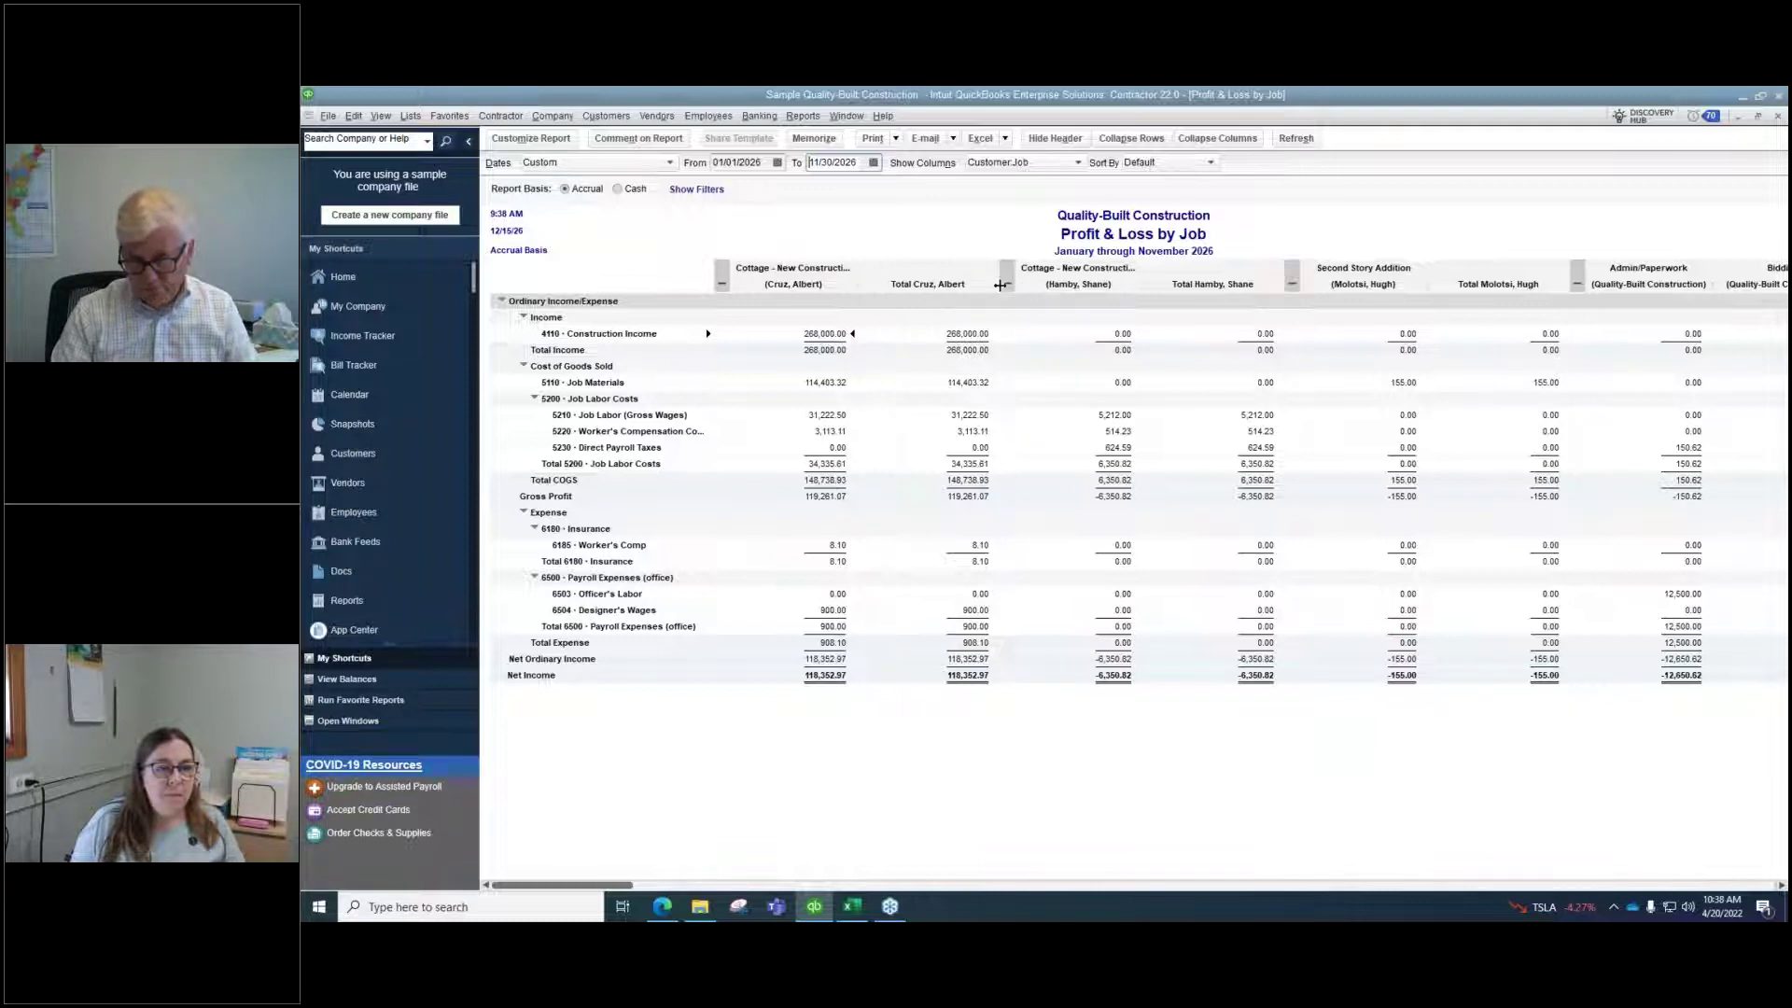
Narrow the job columns of the Profit & Loss by Job report in two passes, applying the same width to all columns
{"action": "left_click_drag", "start_coordinate": [1009, 288], "coordinate": [969, 291]}
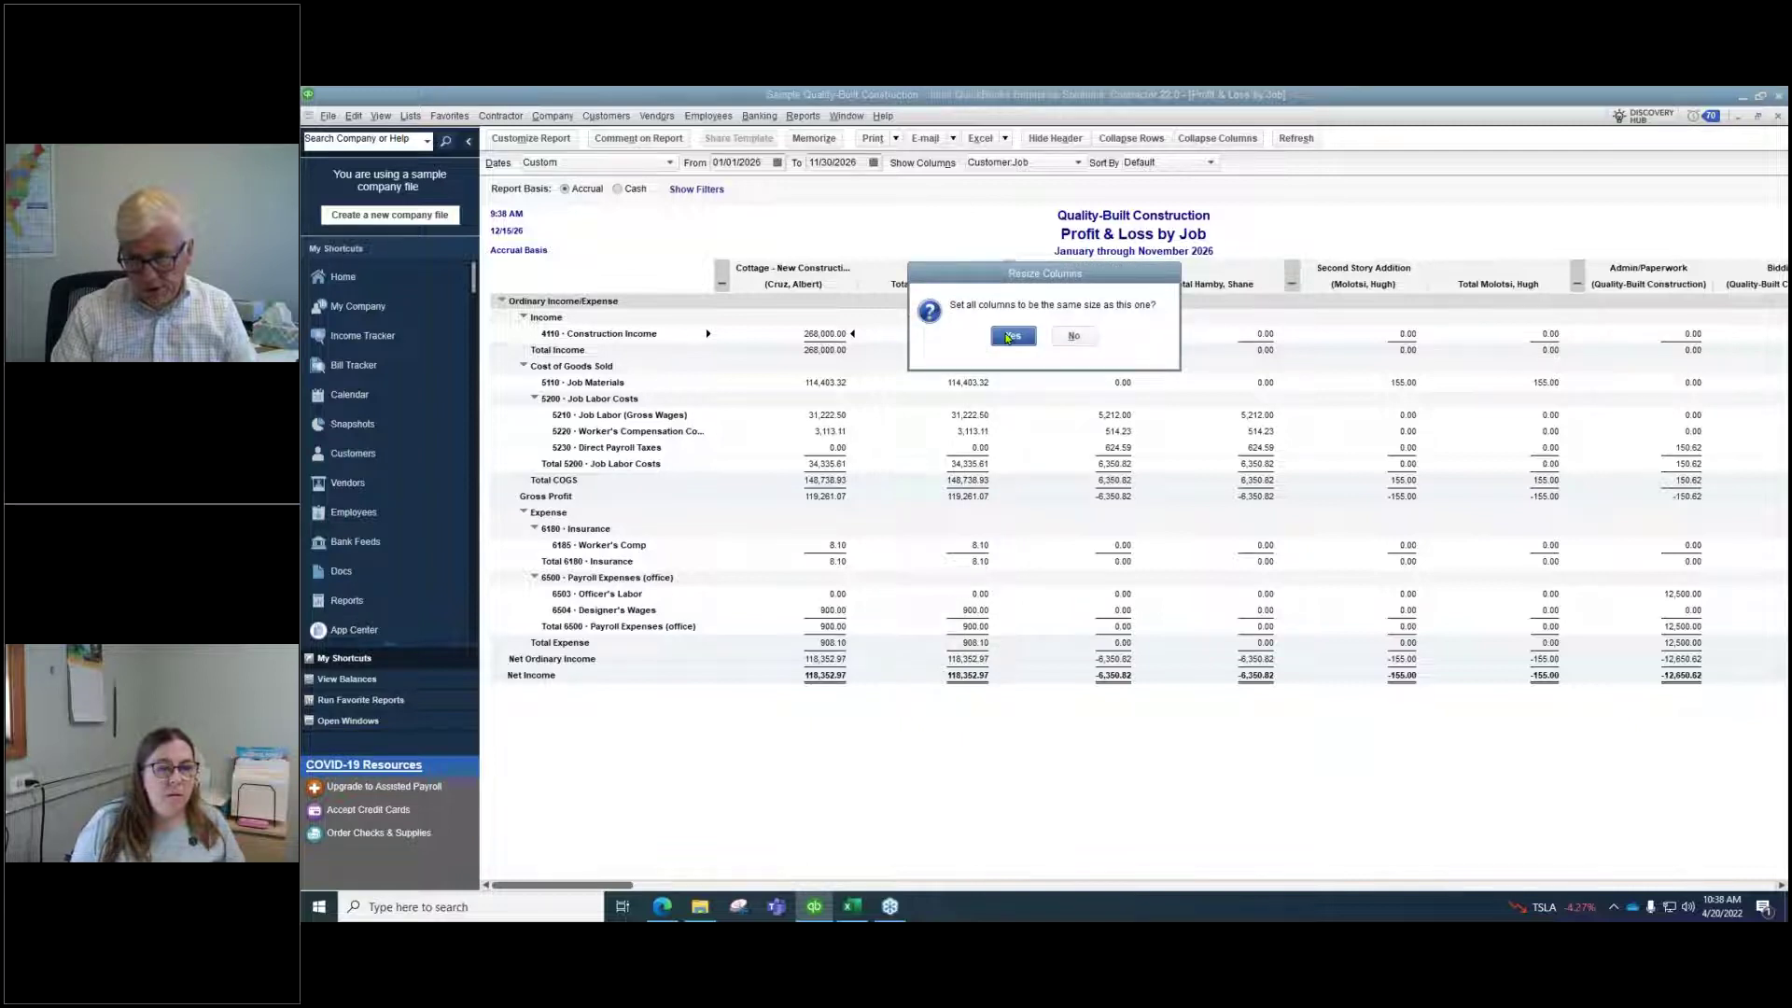
{"action": "left_click", "coordinate": [1011, 337]}
{"action": "left_click_drag", "start_coordinate": [1149, 282], "coordinate": [1133, 281]}
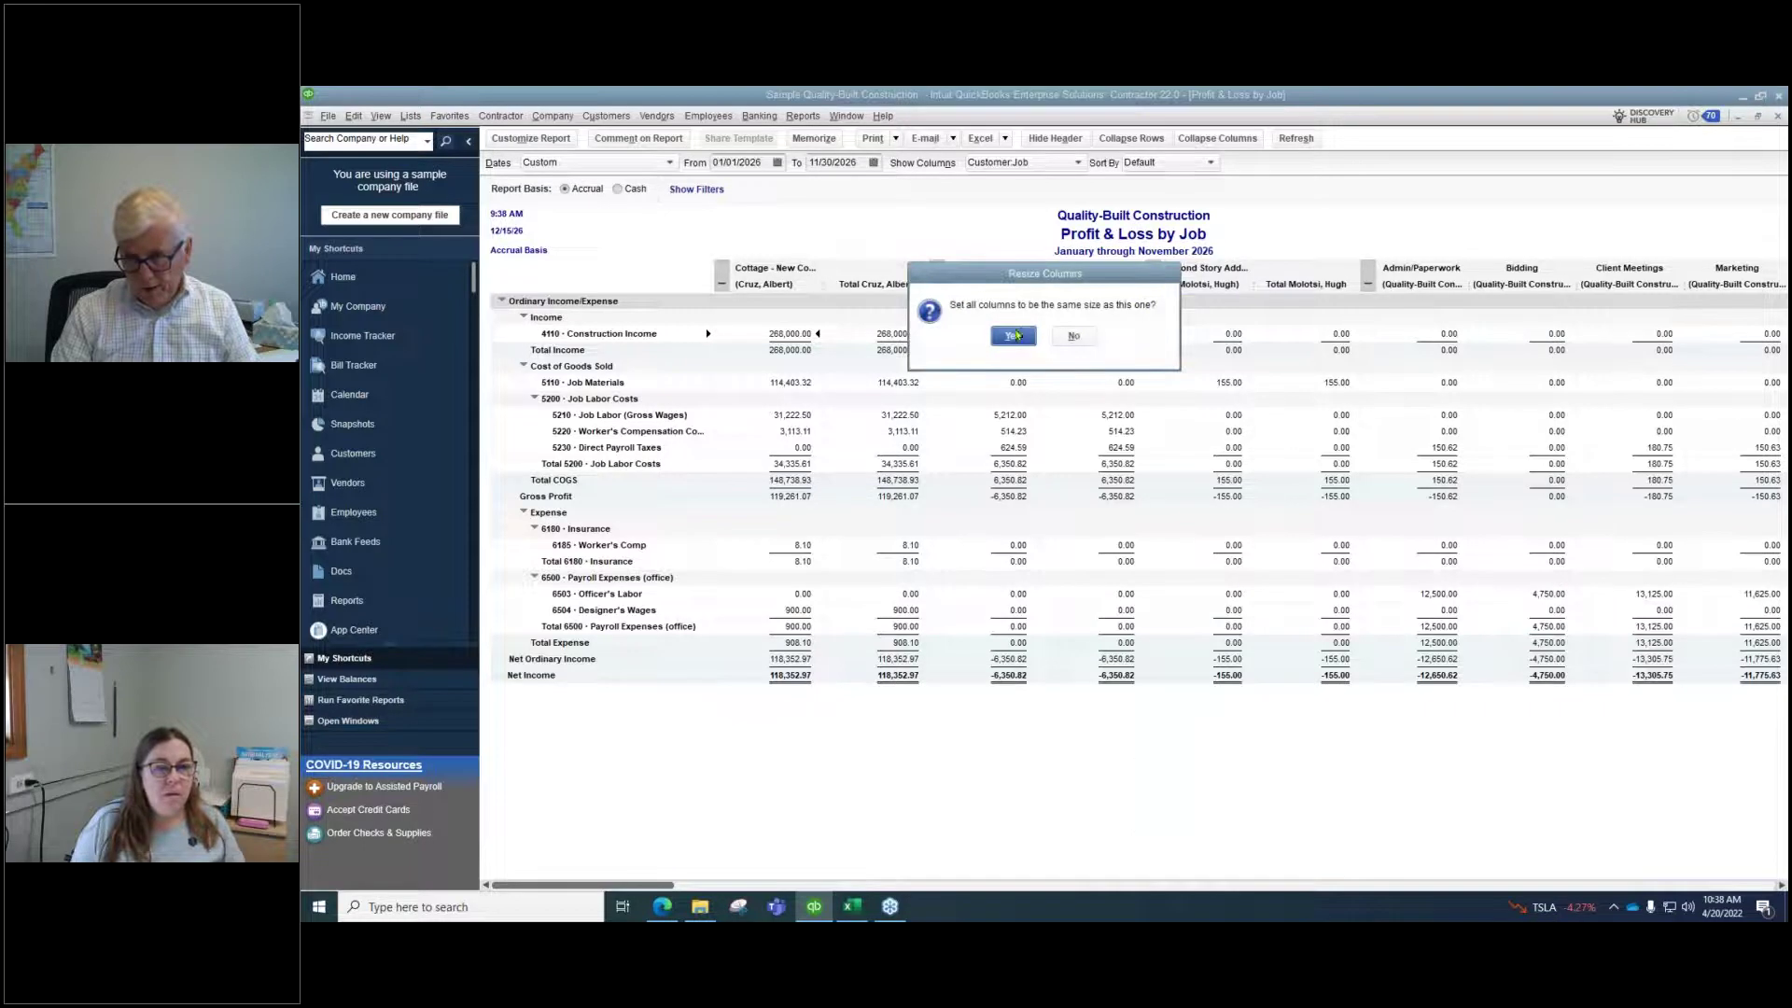
{"action": "left_click", "coordinate": [1013, 335]}
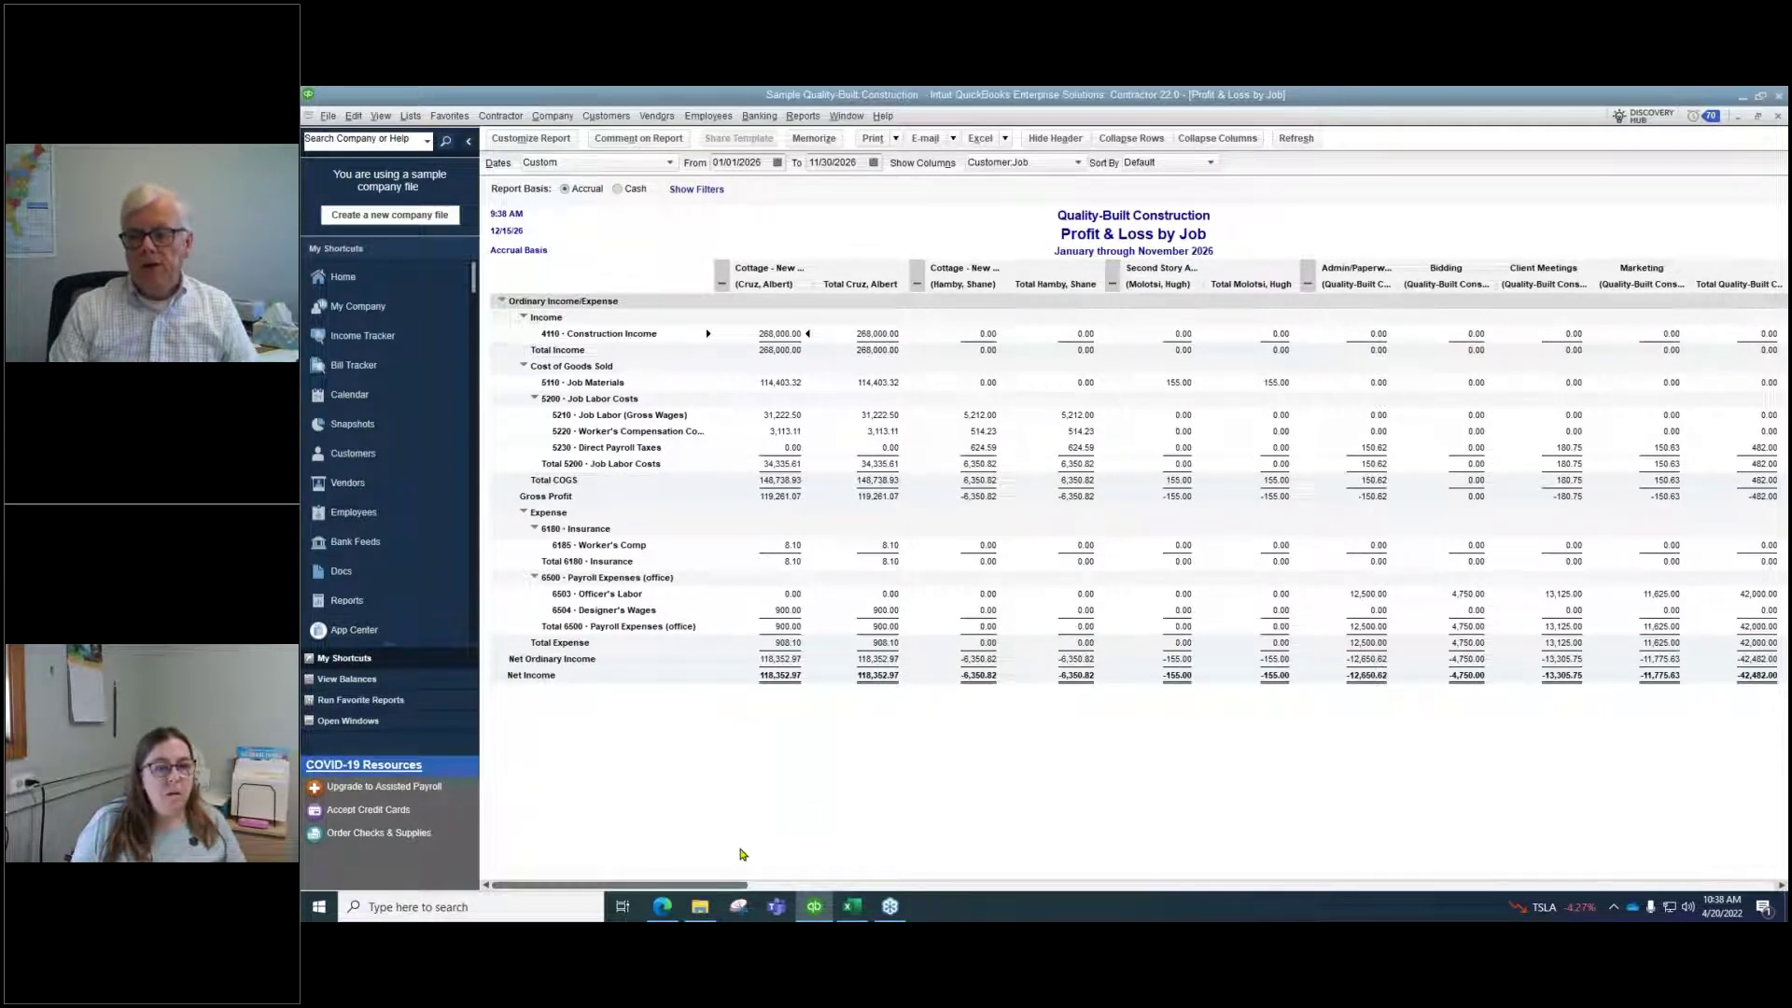
{"action": "left_click_drag", "start_coordinate": [702, 889], "coordinate": [699, 812]}
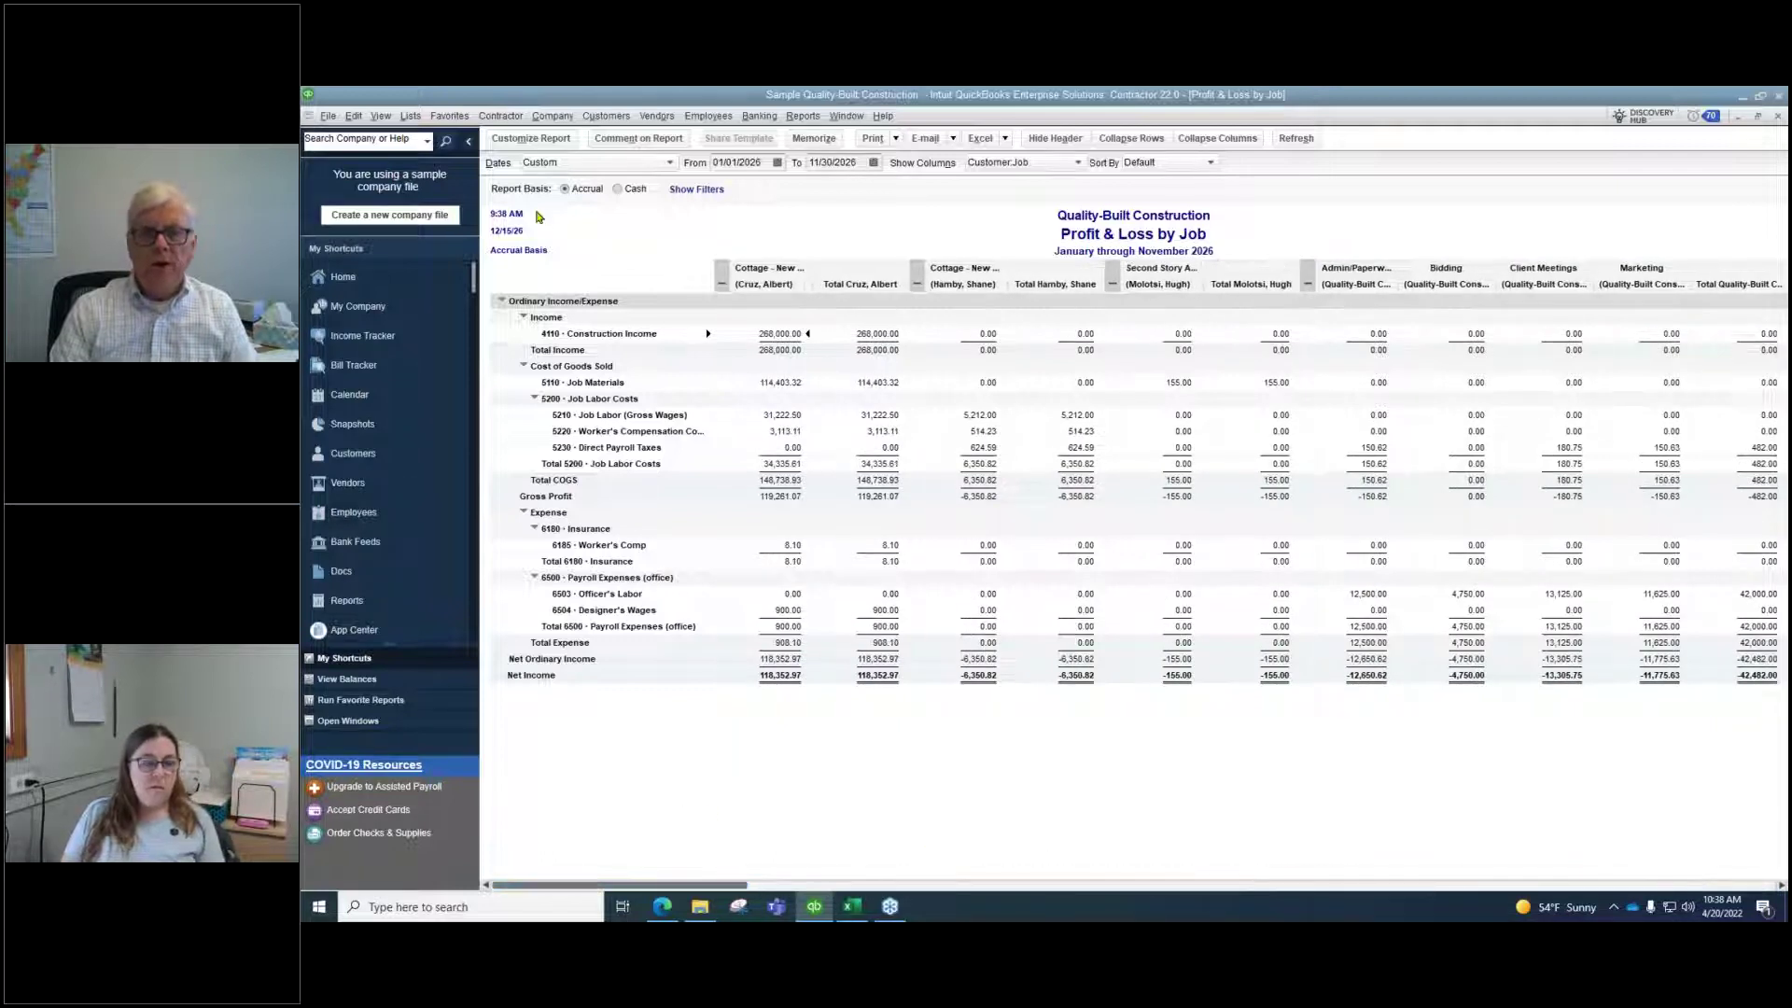
Filter the Profit & Loss by Job report to jobs with the job status In progress
{"action": "left_click", "coordinate": [525, 140]}
{"action": "left_click", "coordinate": [442, 125]}
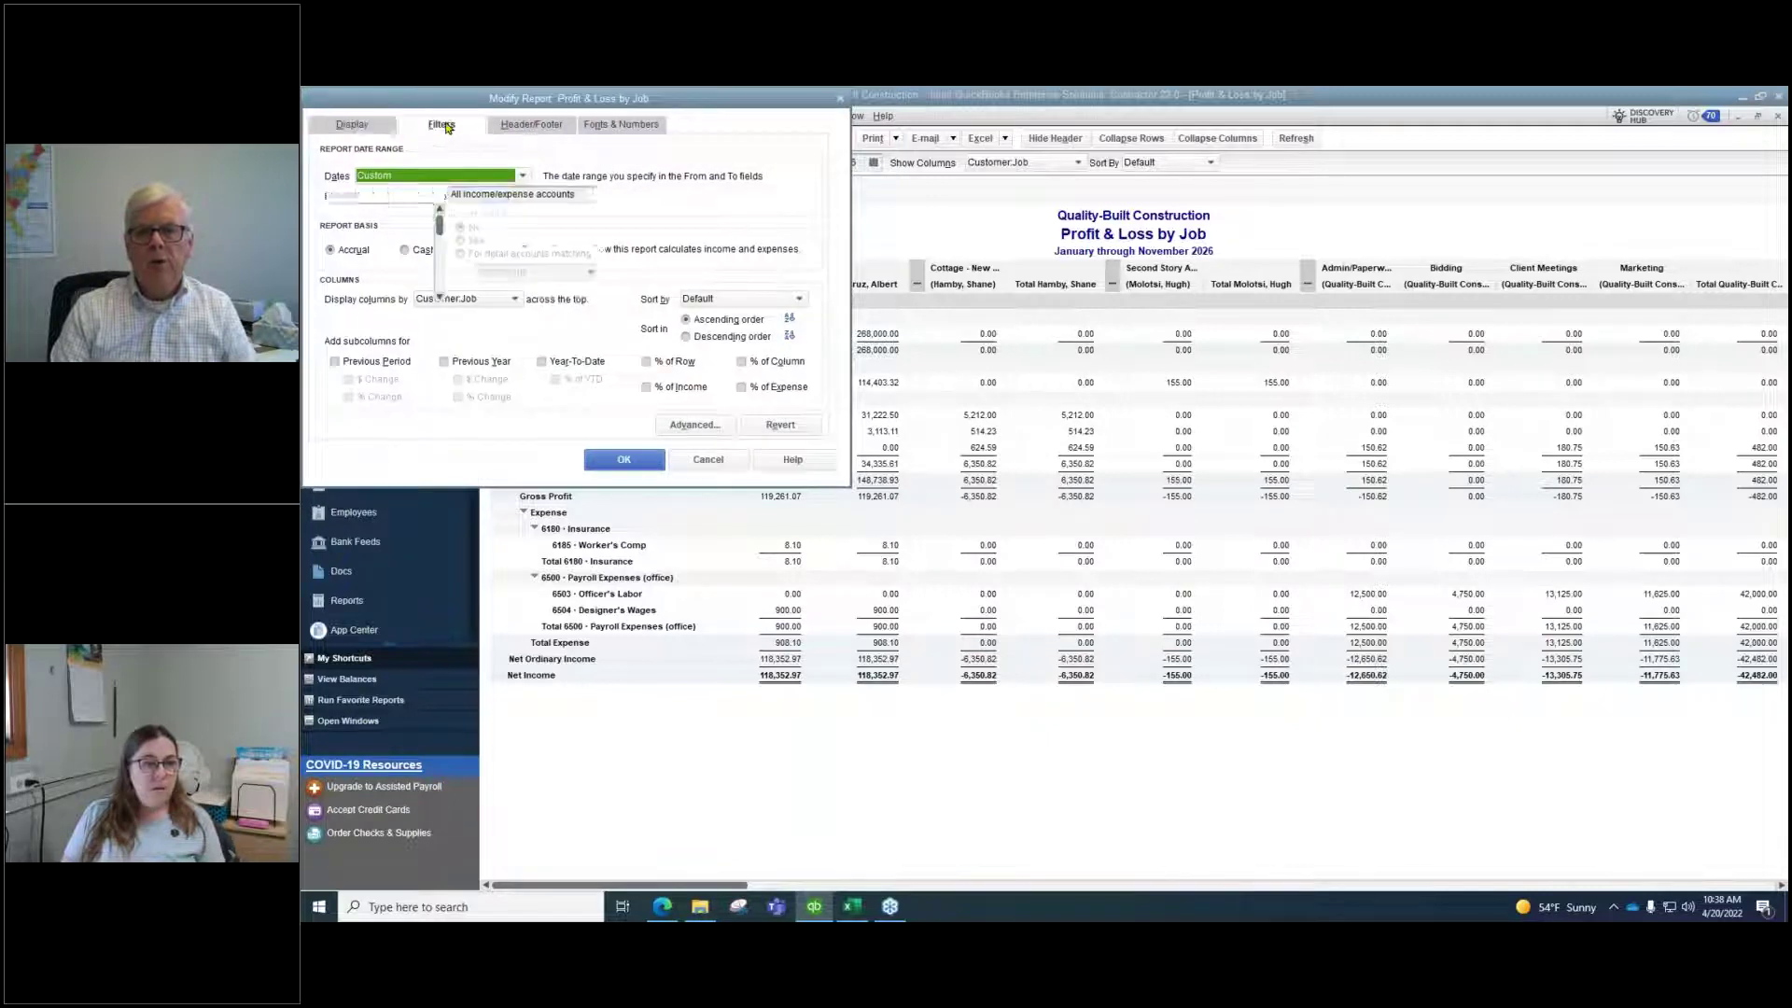
{"action": "left_click", "coordinate": [438, 299]}
{"action": "left_click", "coordinate": [439, 299]}
{"action": "left_click", "coordinate": [439, 299]}
{"action": "left_click", "coordinate": [438, 300]}
{"action": "left_click", "coordinate": [439, 299]}
{"action": "left_click", "coordinate": [438, 300]}
{"action": "left_click", "coordinate": [438, 299]}
{"action": "left_click", "coordinate": [438, 300]}
{"action": "left_click", "coordinate": [439, 300]}
{"action": "left_click", "coordinate": [438, 299]}
{"action": "left_click", "coordinate": [438, 300]}
{"action": "left_click", "coordinate": [439, 299]}
{"action": "left_click", "coordinate": [439, 300]}
{"action": "left_click", "coordinate": [364, 231]}
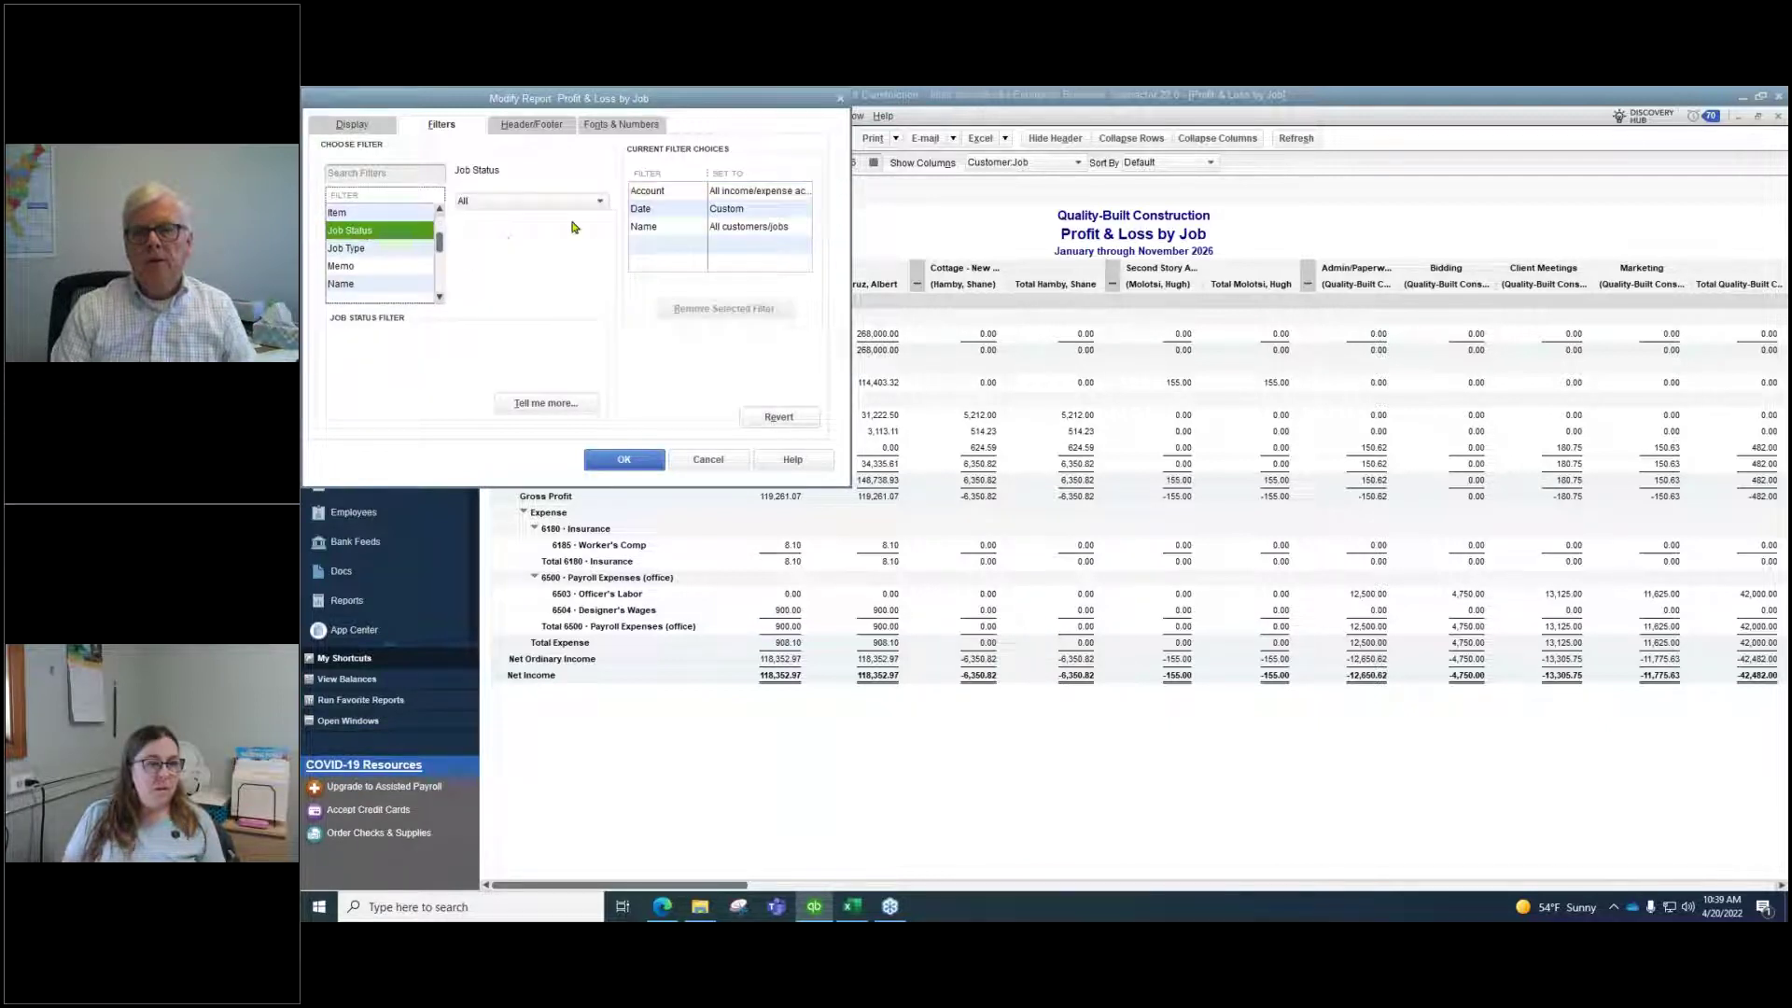
{"action": "left_click", "coordinate": [593, 203]}
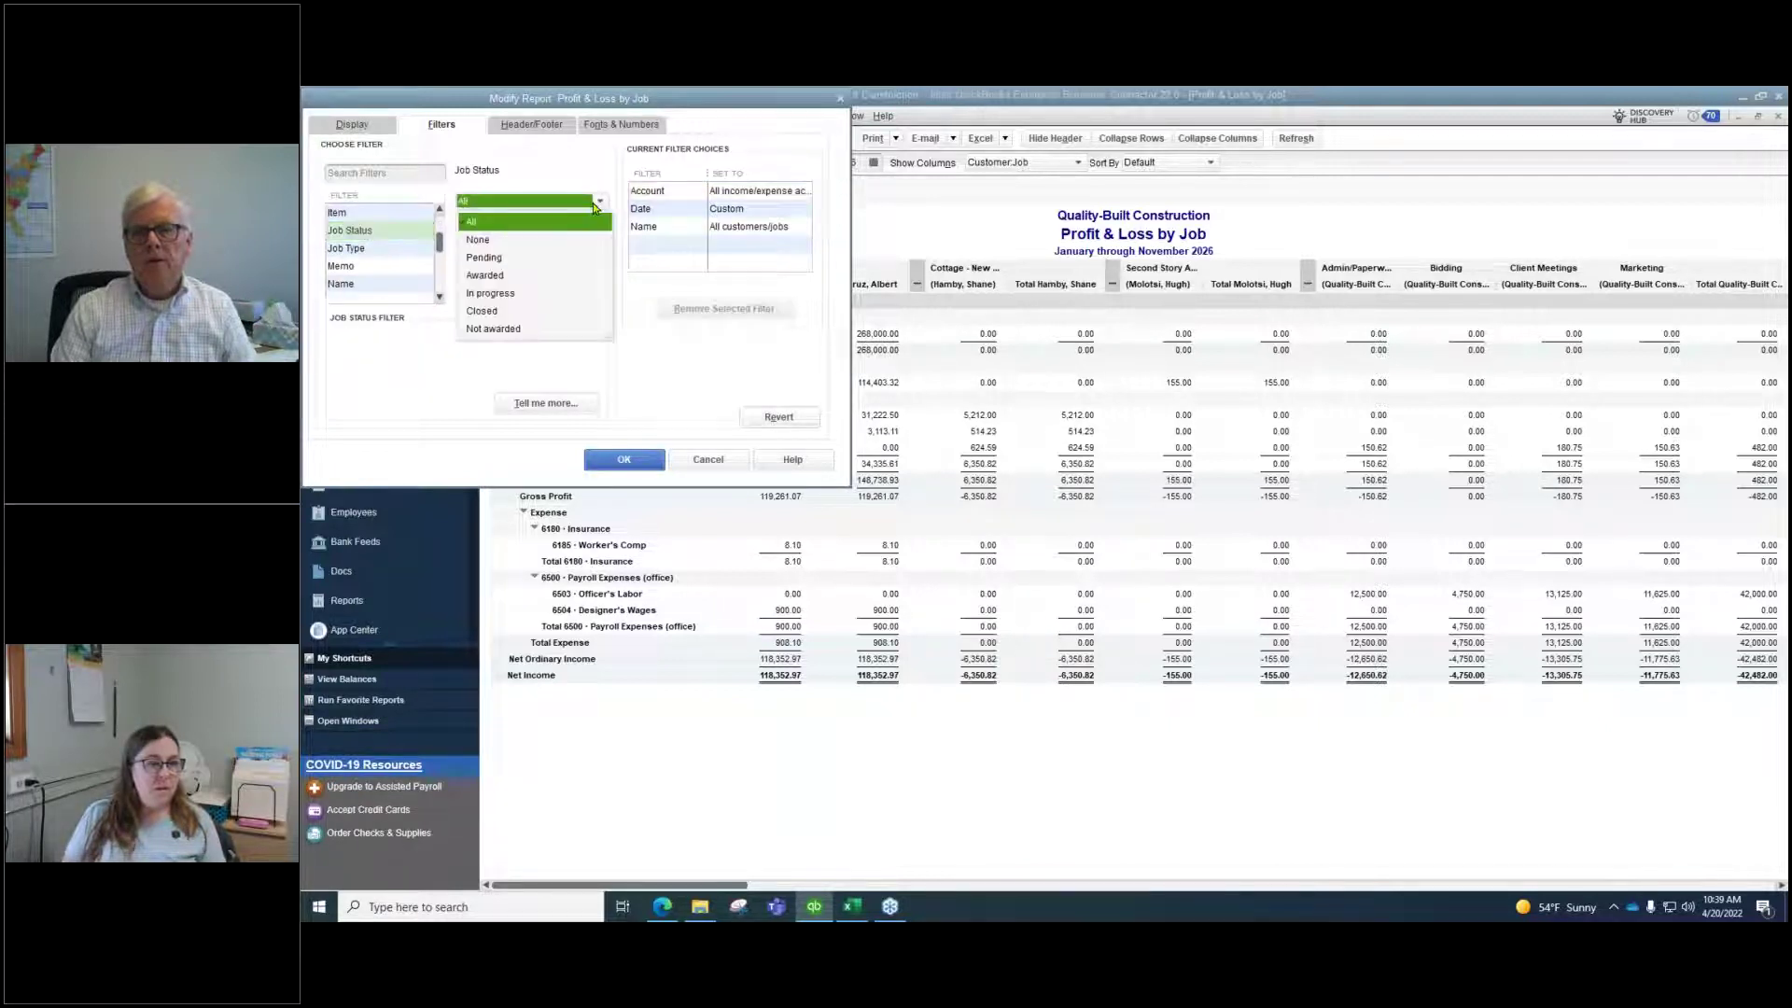
{"action": "left_click", "coordinate": [481, 258]}
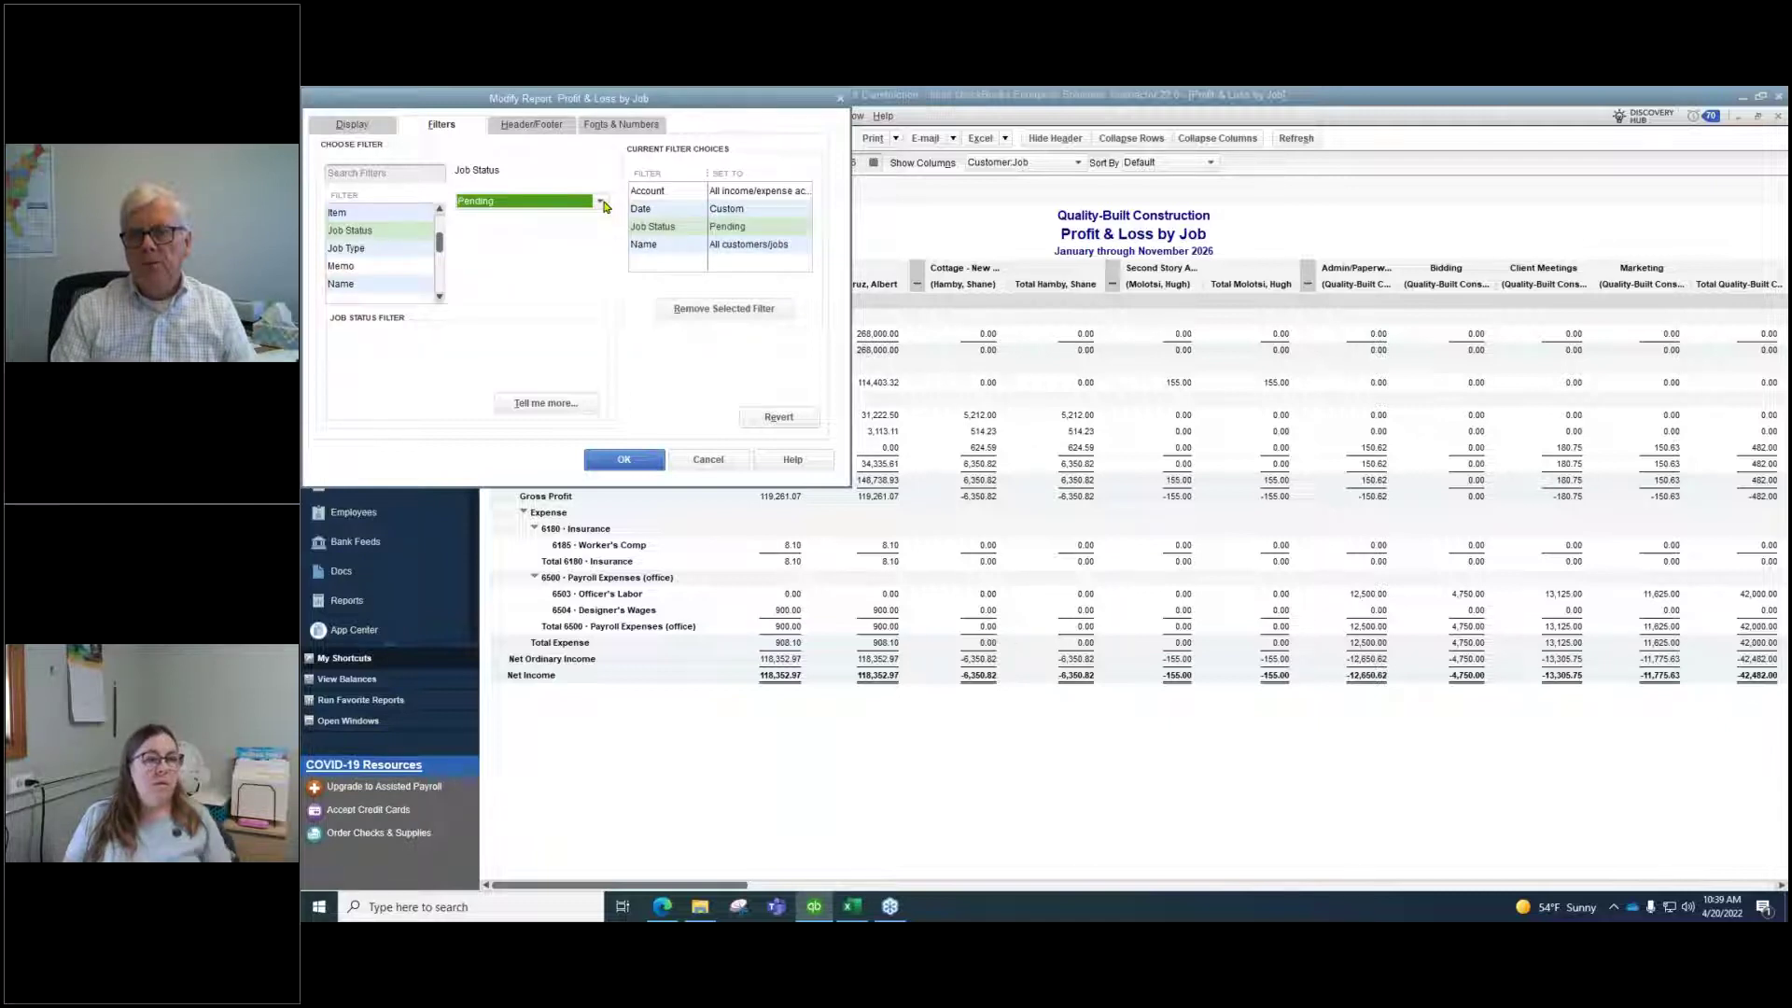
{"action": "left_click", "coordinate": [600, 202]}
{"action": "left_click", "coordinate": [512, 297]}
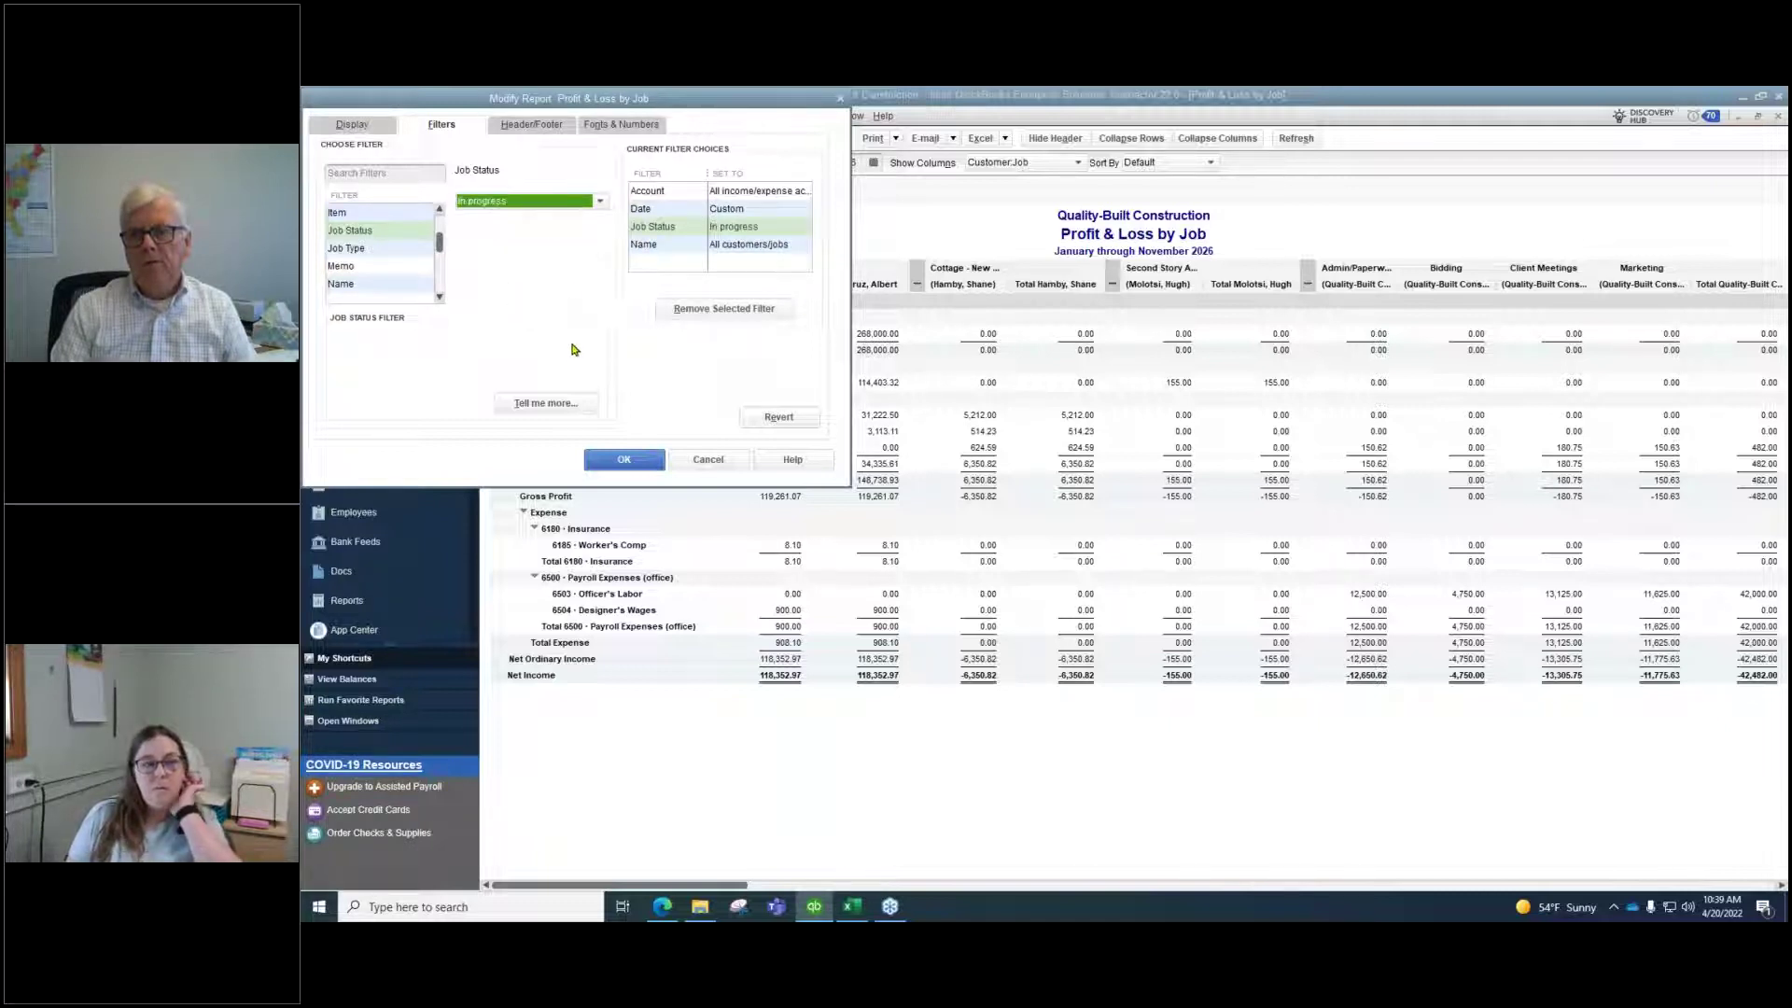
{"action": "left_click", "coordinate": [620, 460]}
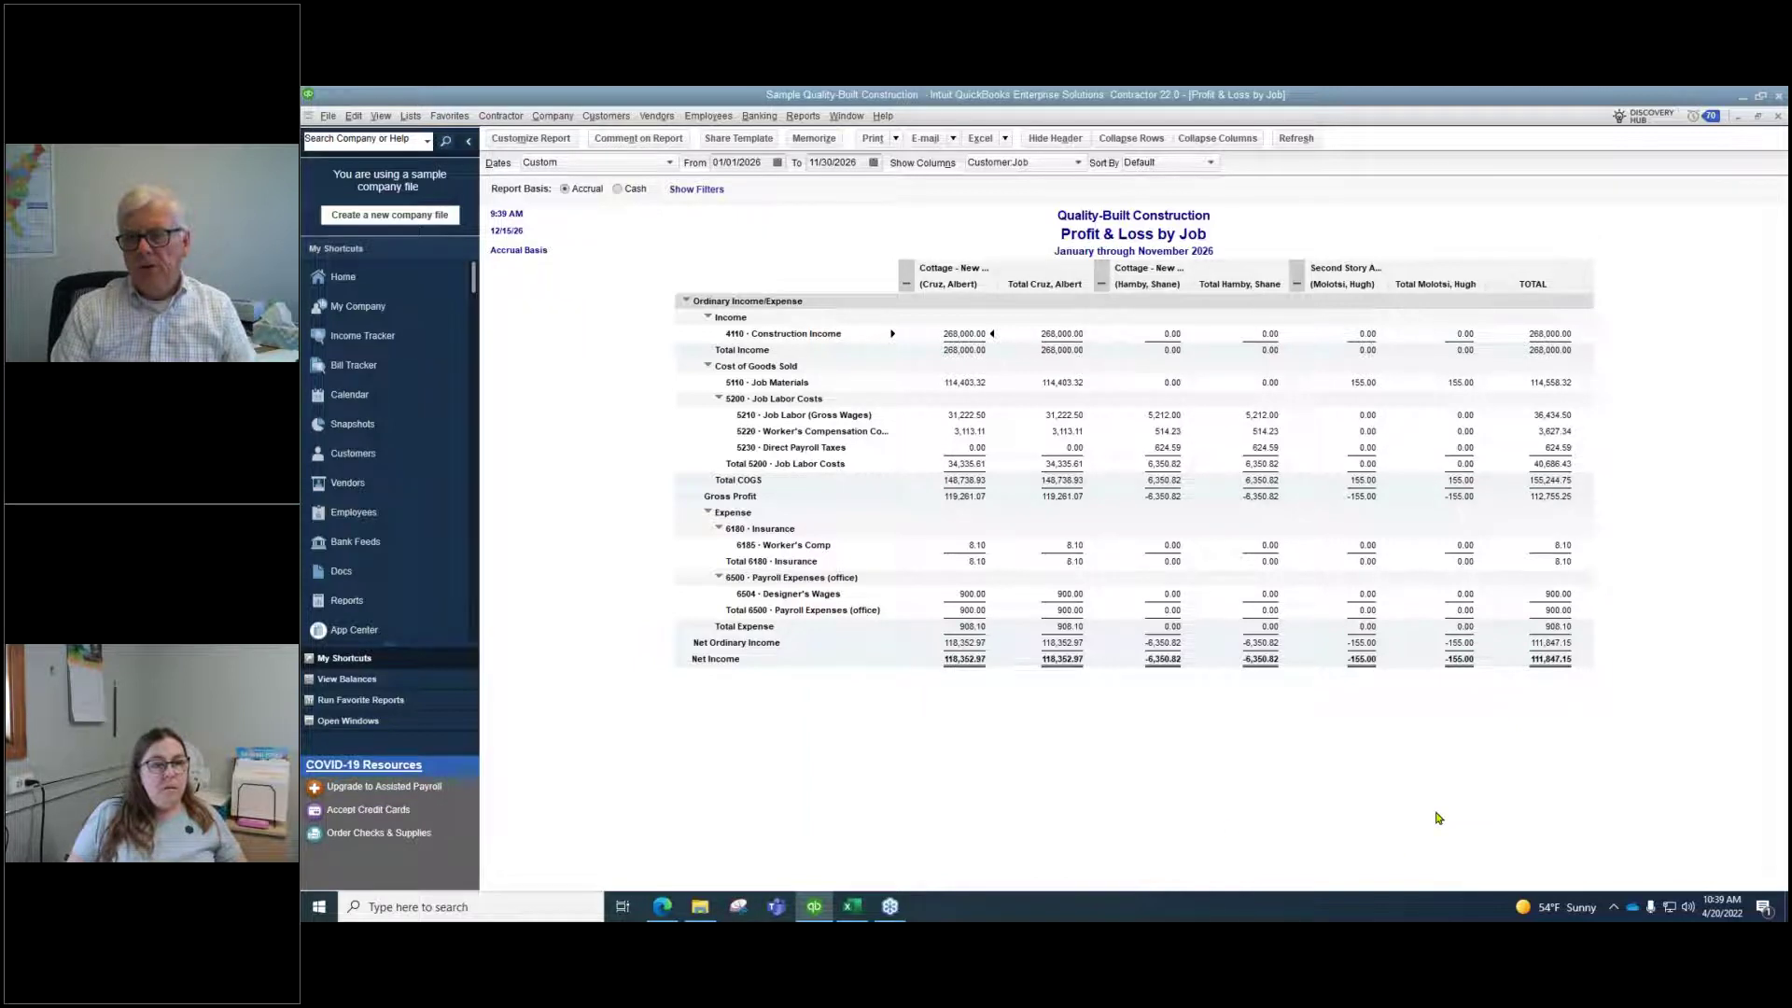
Review the available filters and the current filter choices of the Profit & Loss by Job report
{"action": "left_click", "coordinate": [536, 140]}
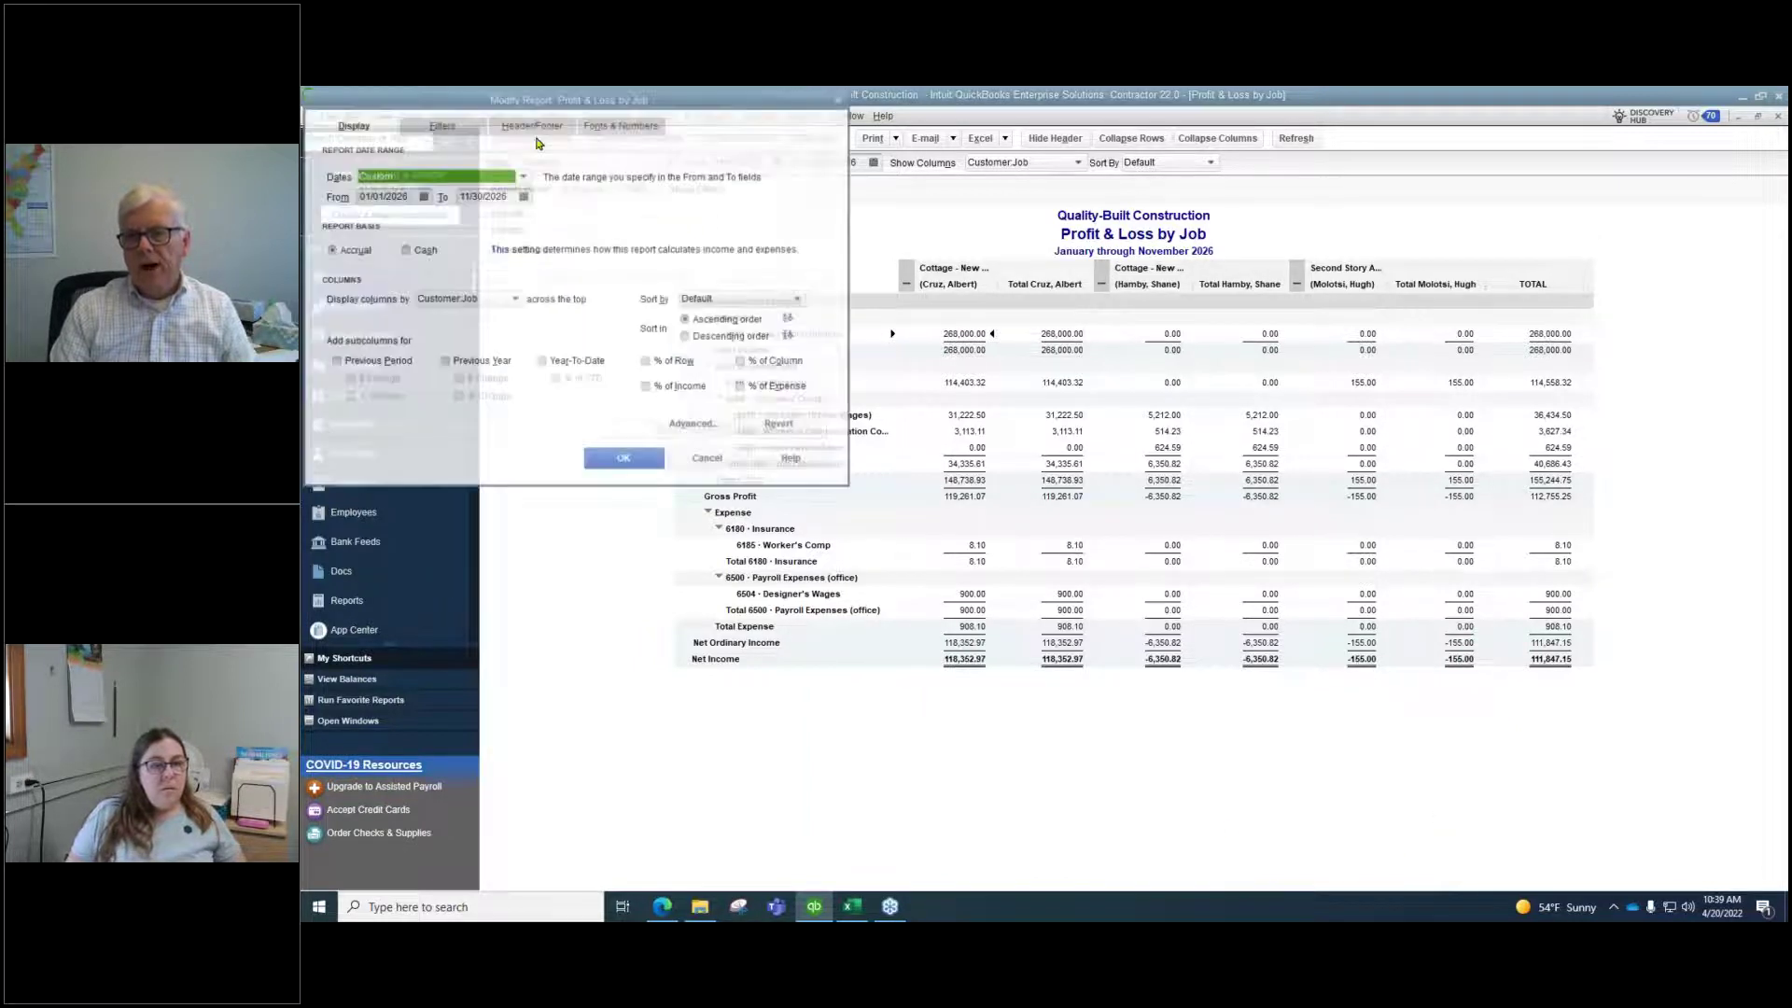
{"action": "left_click", "coordinate": [440, 125]}
{"action": "left_click", "coordinate": [441, 296]}
{"action": "left_click", "coordinate": [441, 297]}
{"action": "left_click", "coordinate": [440, 298]}
{"action": "left_click", "coordinate": [440, 298]}
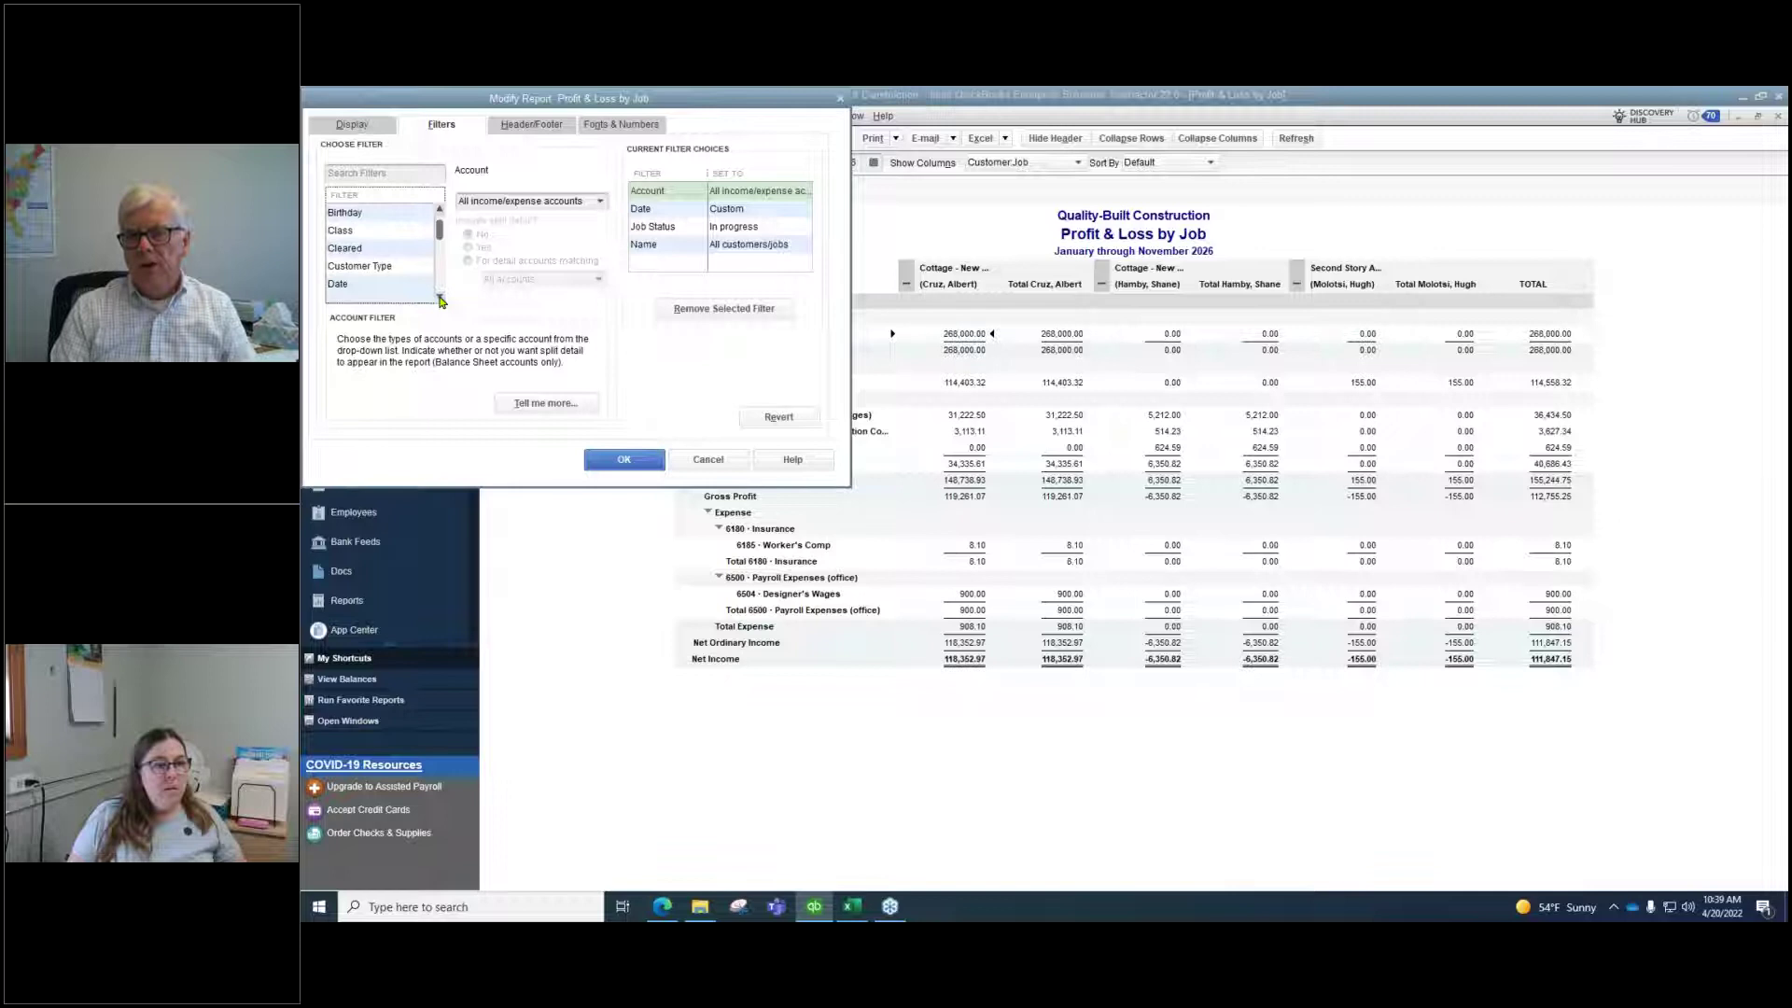
{"action": "left_click_drag", "start_coordinate": [440, 232], "coordinate": [440, 223]}
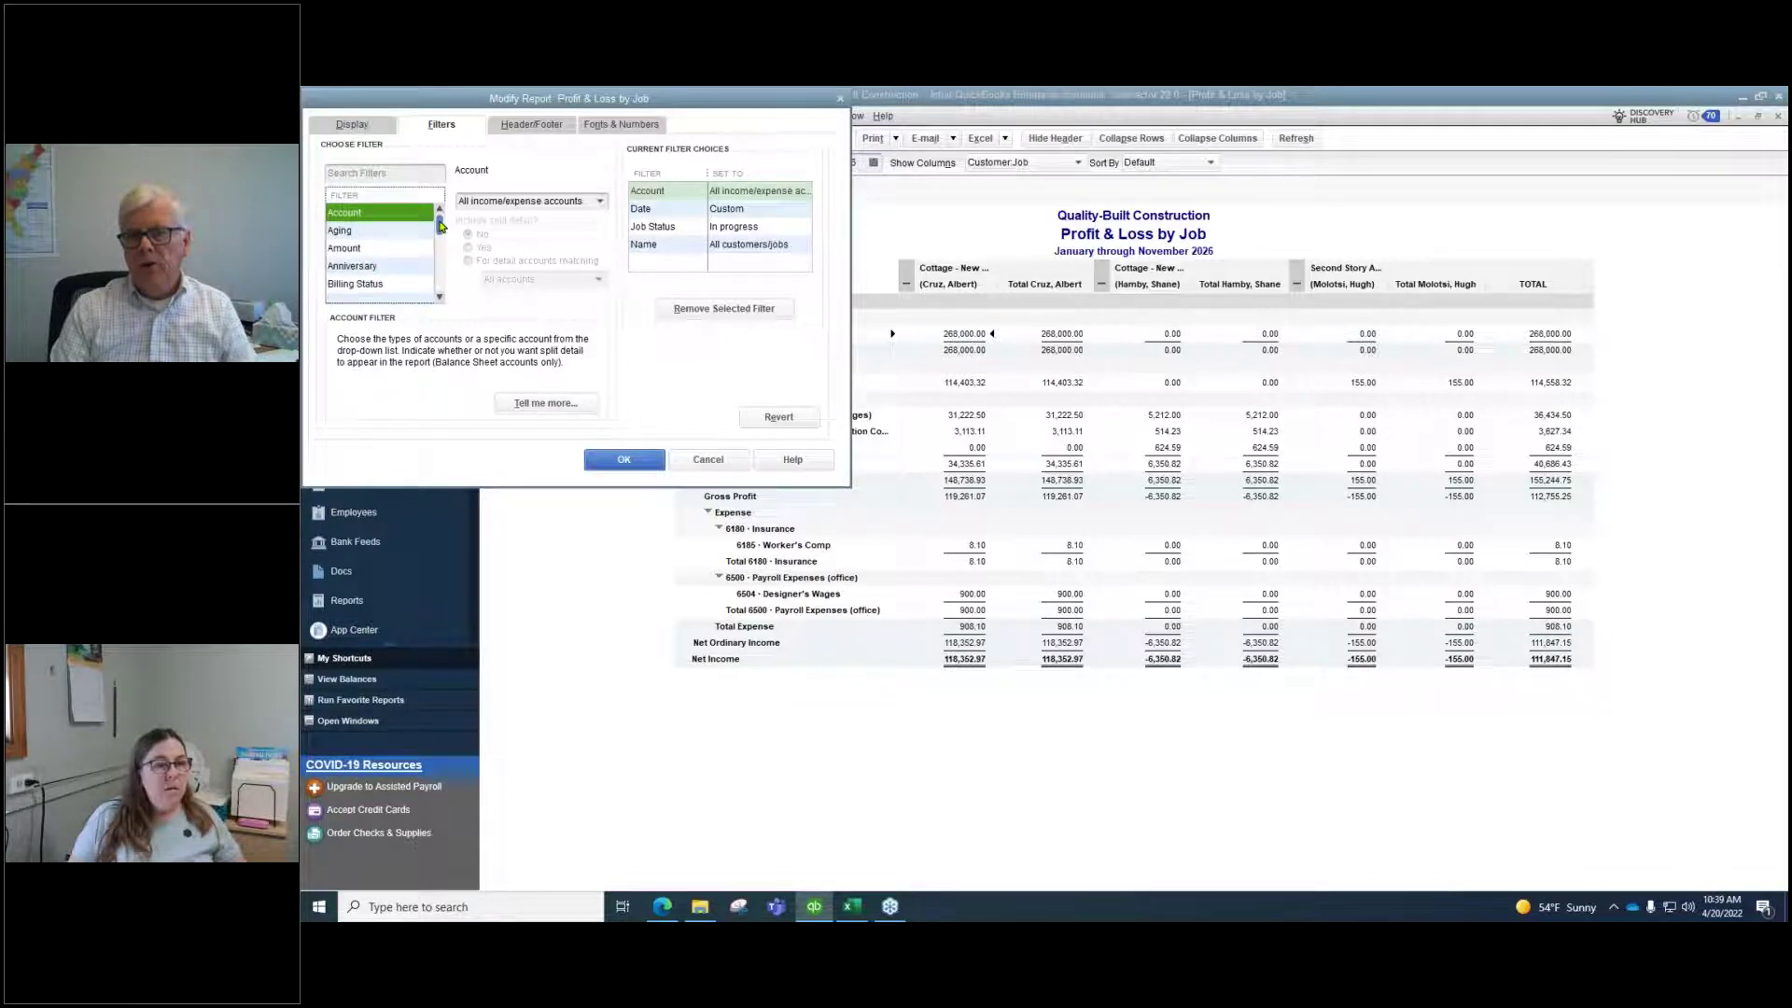
{"action": "left_click", "coordinate": [622, 460]}
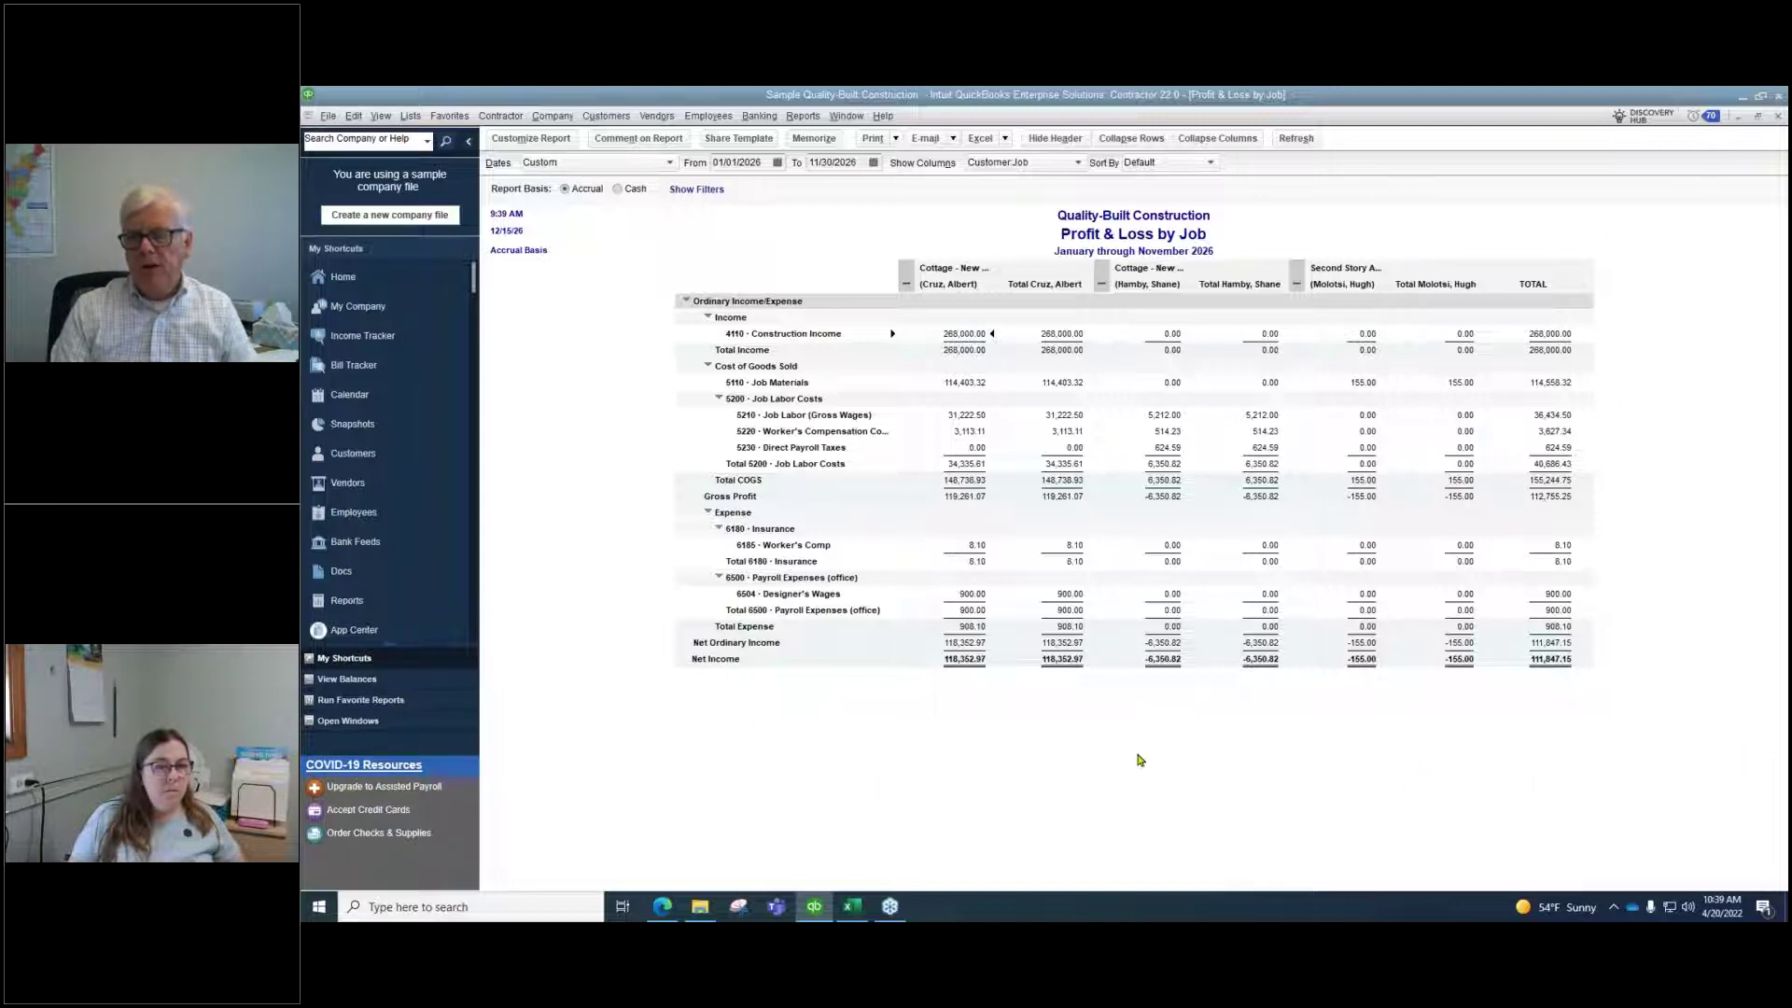
Bring the open Job Profitability Summary back to the front, and start the Job Profitability Detail report
{"action": "left_click", "coordinate": [849, 116]}
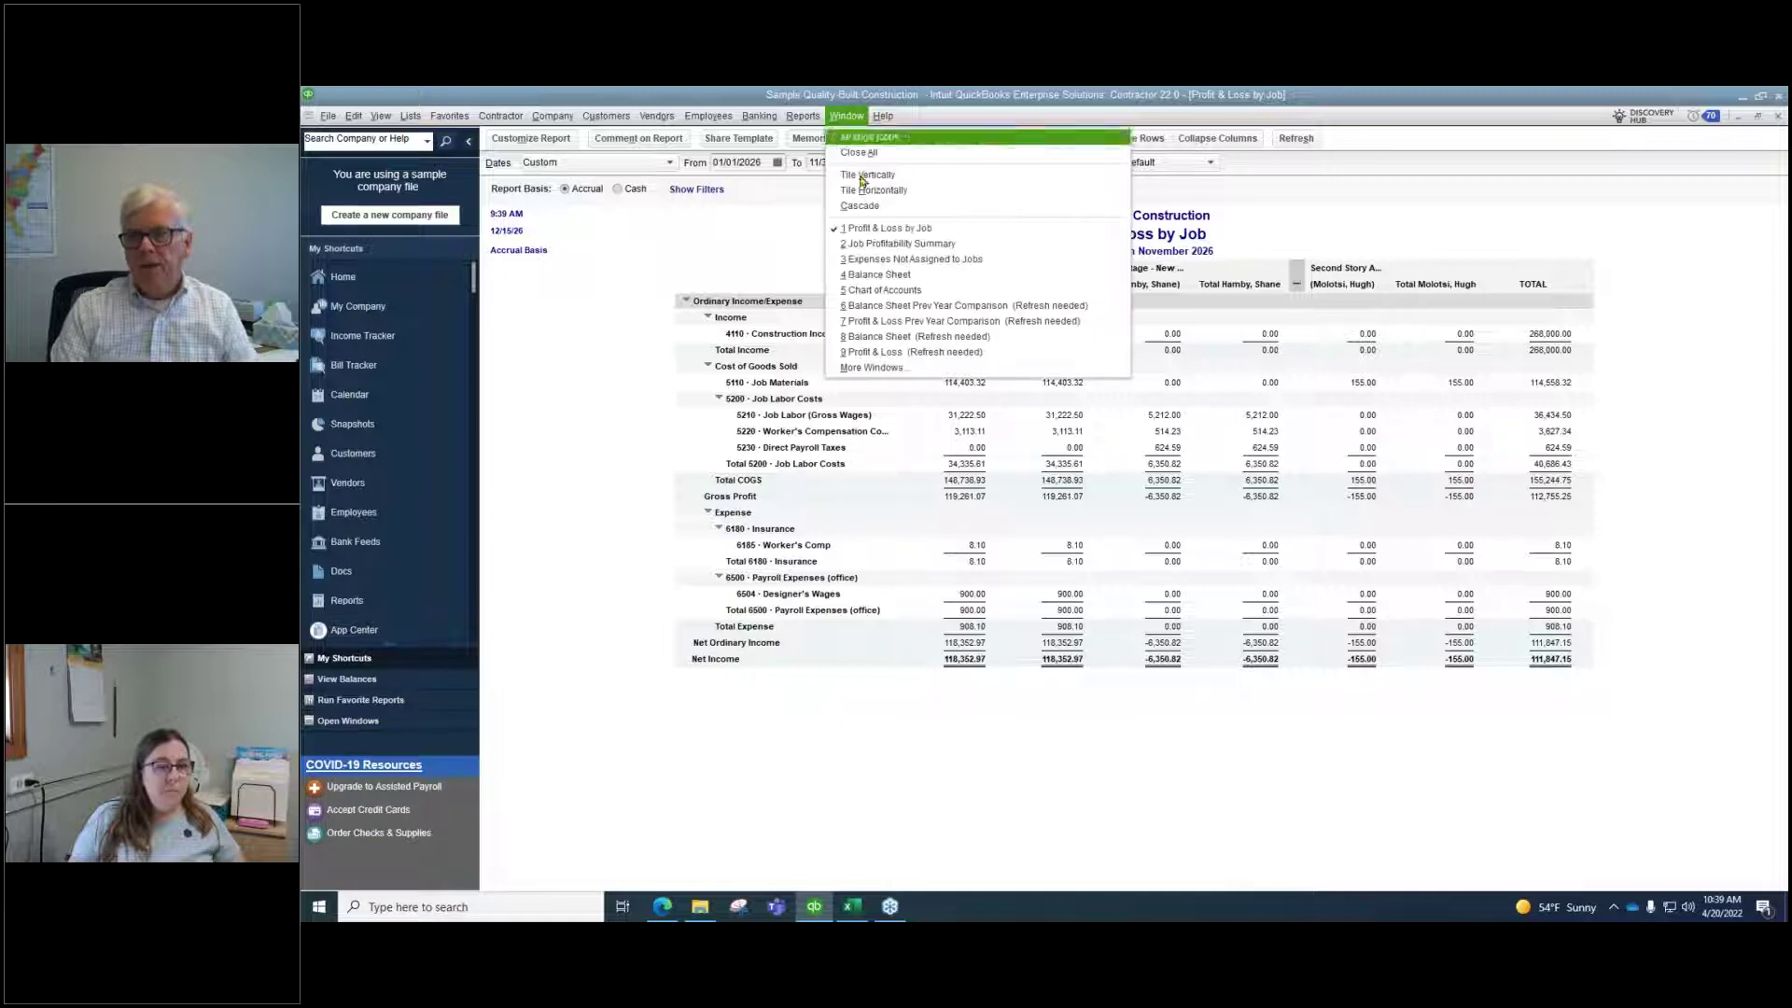
{"action": "left_click", "coordinate": [896, 239]}
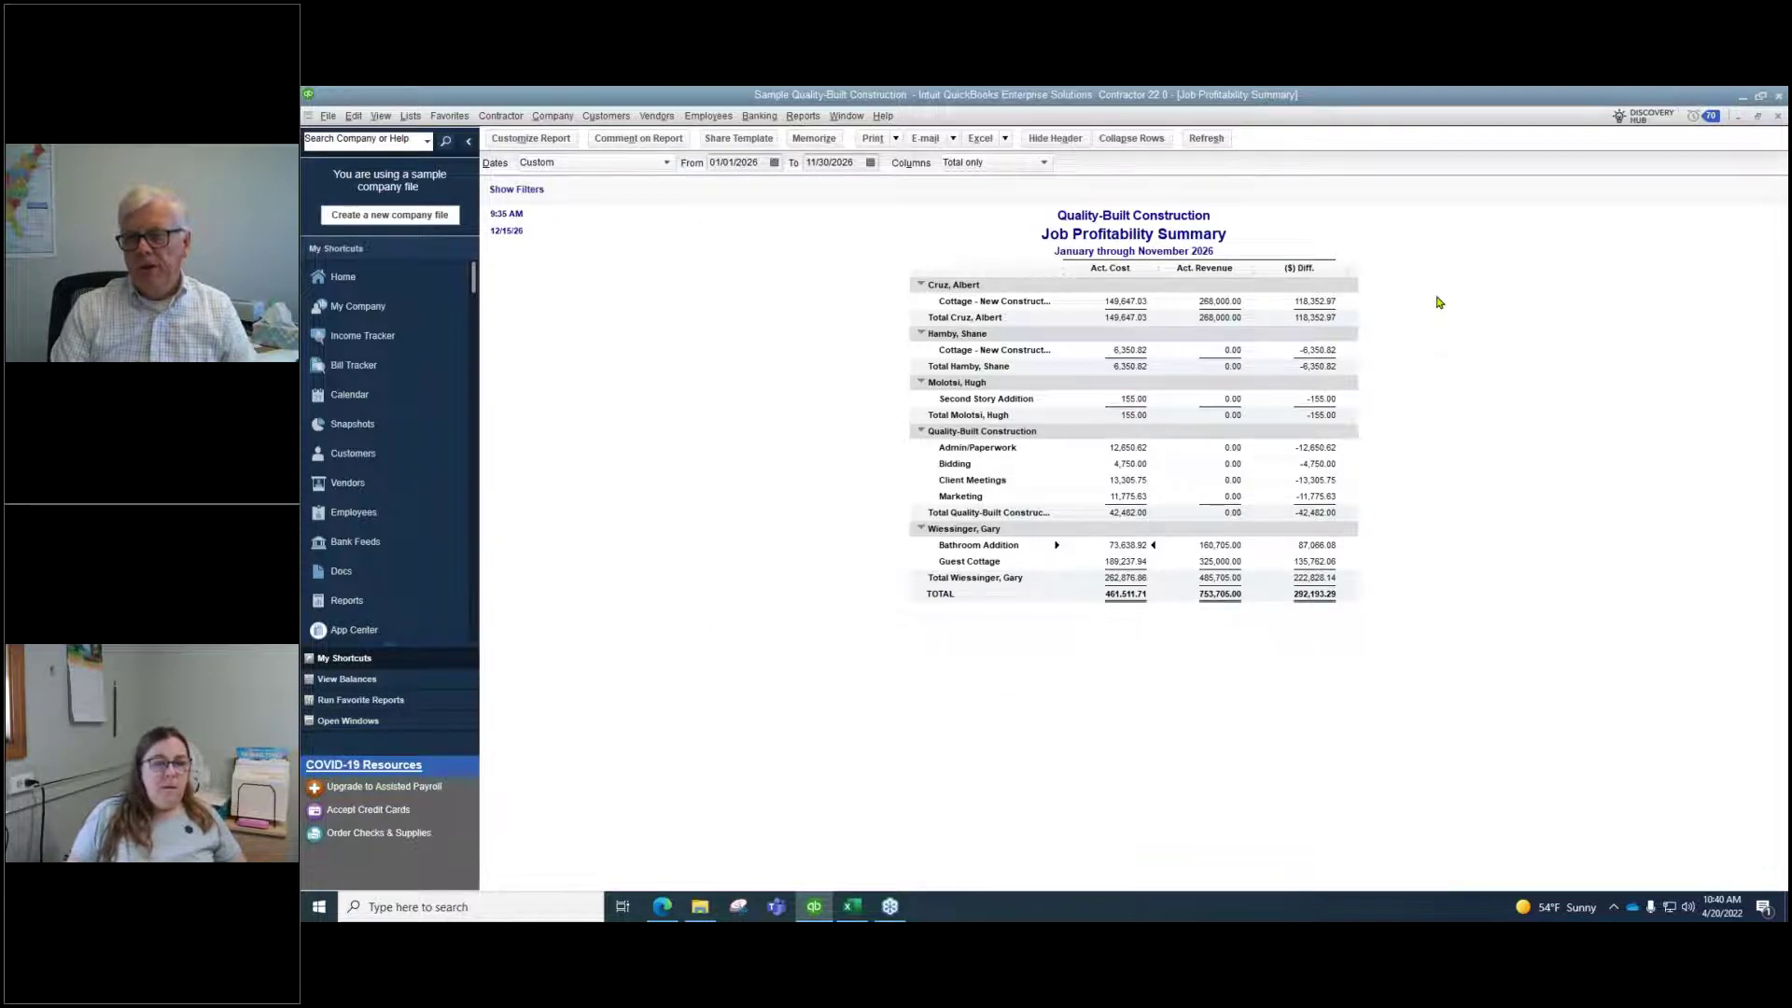
{"action": "left_click", "coordinate": [803, 116]}
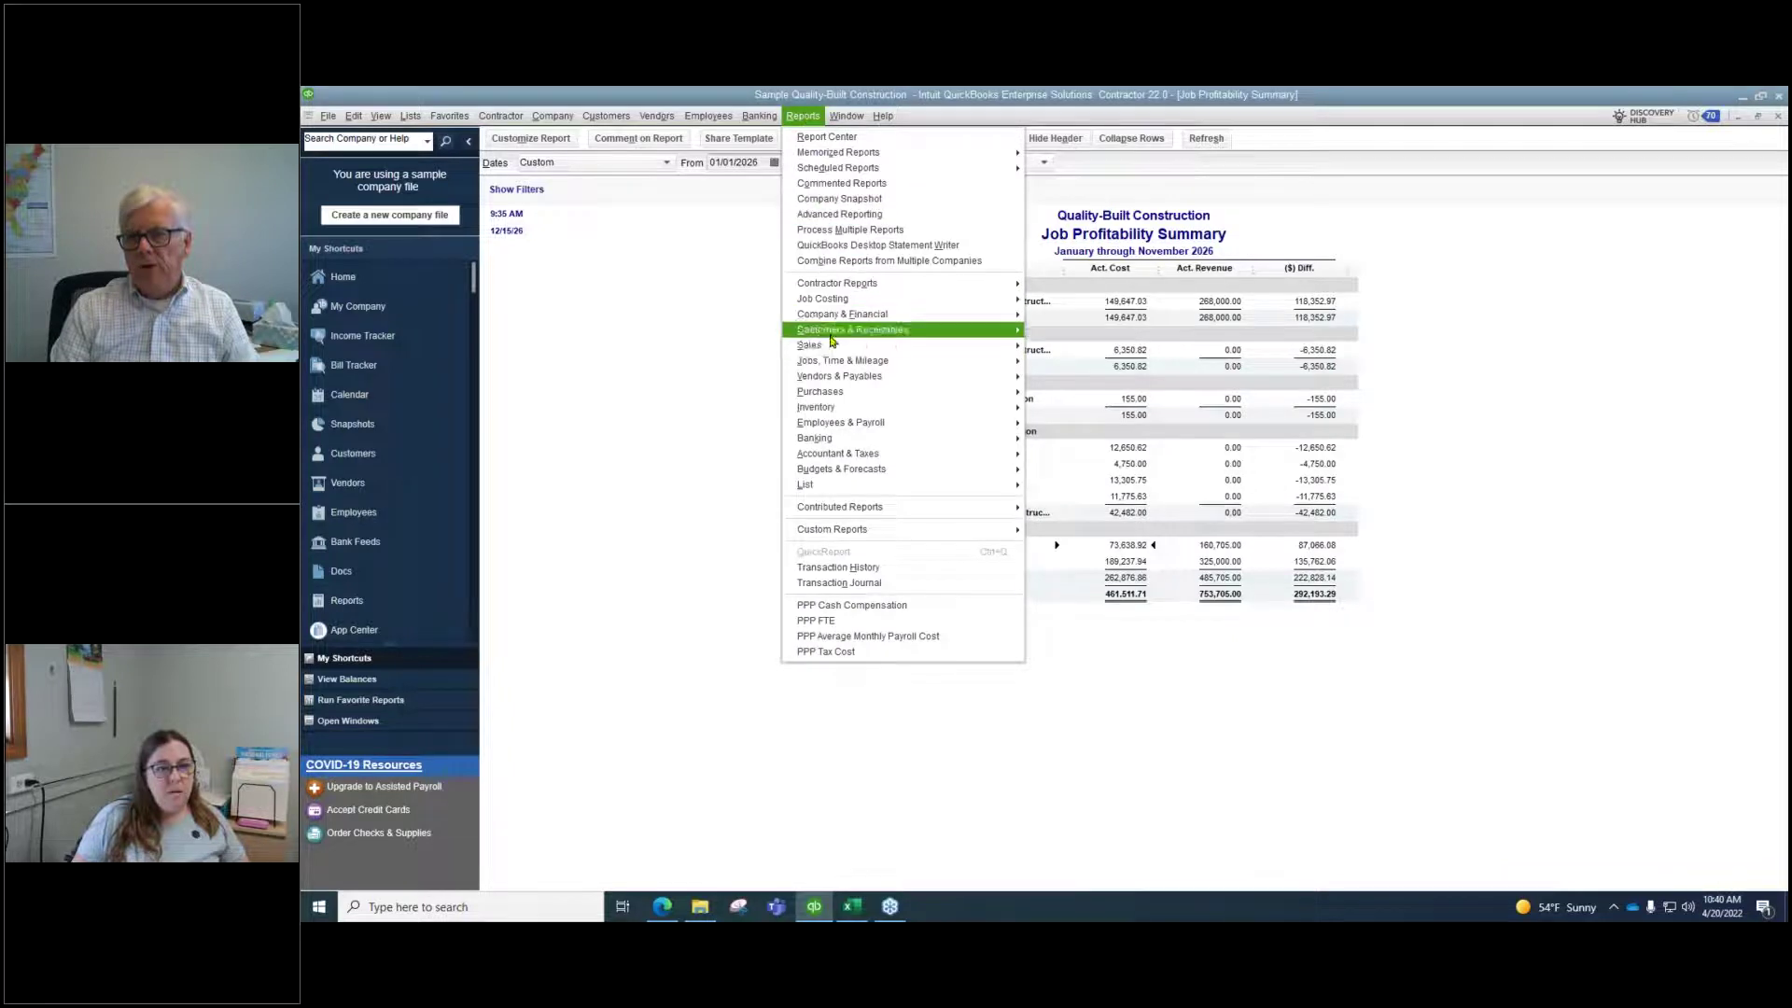
{"action": "mouse_move", "coordinate": [831, 369]}
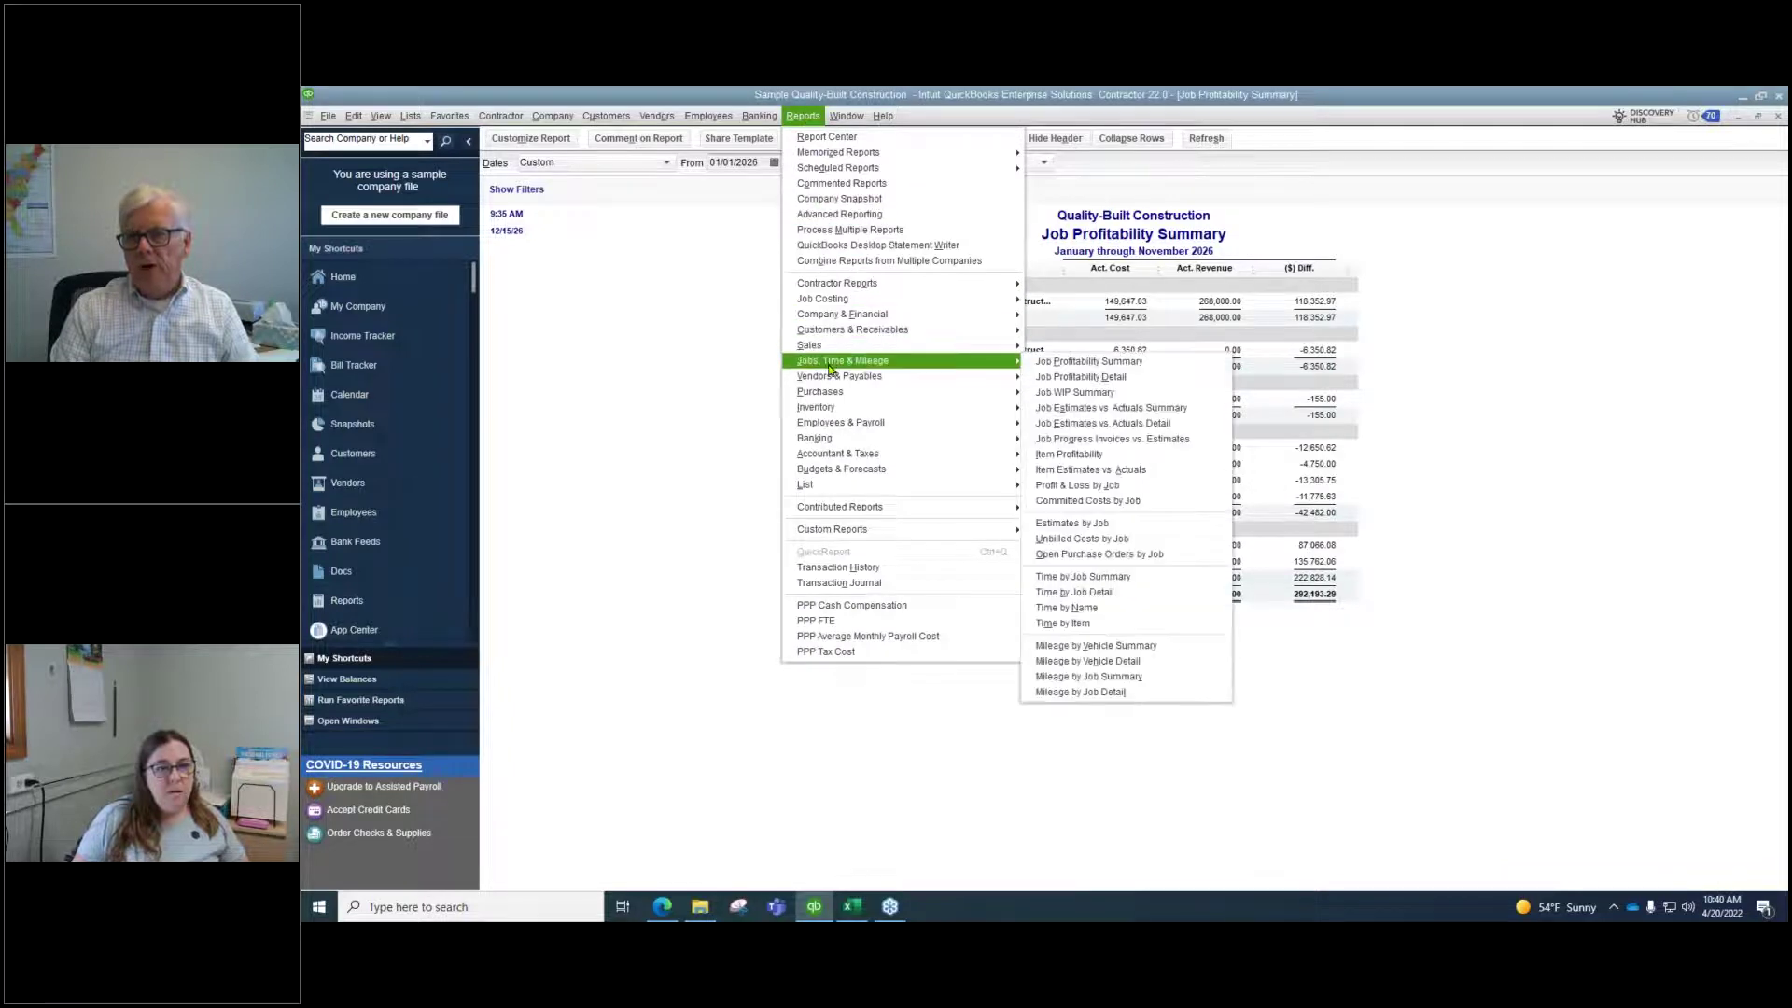
{"action": "left_click", "coordinate": [1114, 378]}
Run the Job Profitability Detail for the Cottage - New Construction job of the customer who also has the Kitchen Remodel job
{"action": "left_click", "coordinate": [800, 248]}
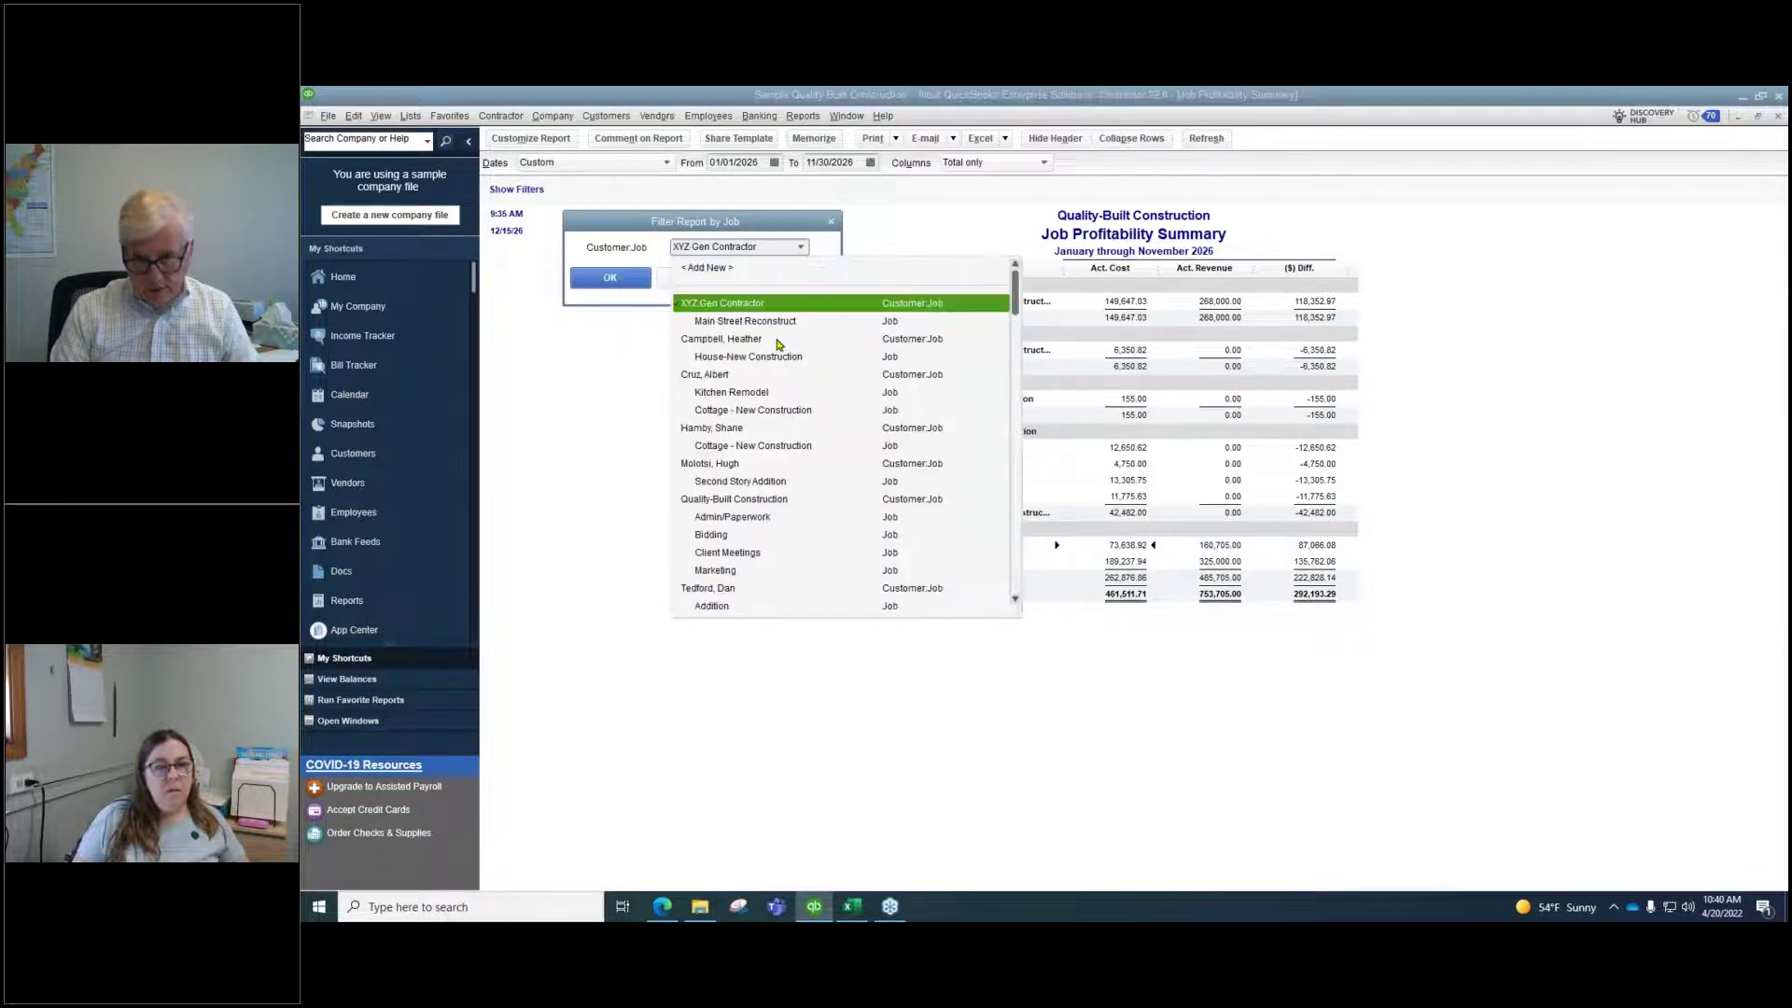
{"action": "left_click", "coordinate": [712, 376]}
{"action": "left_click", "coordinate": [800, 247]}
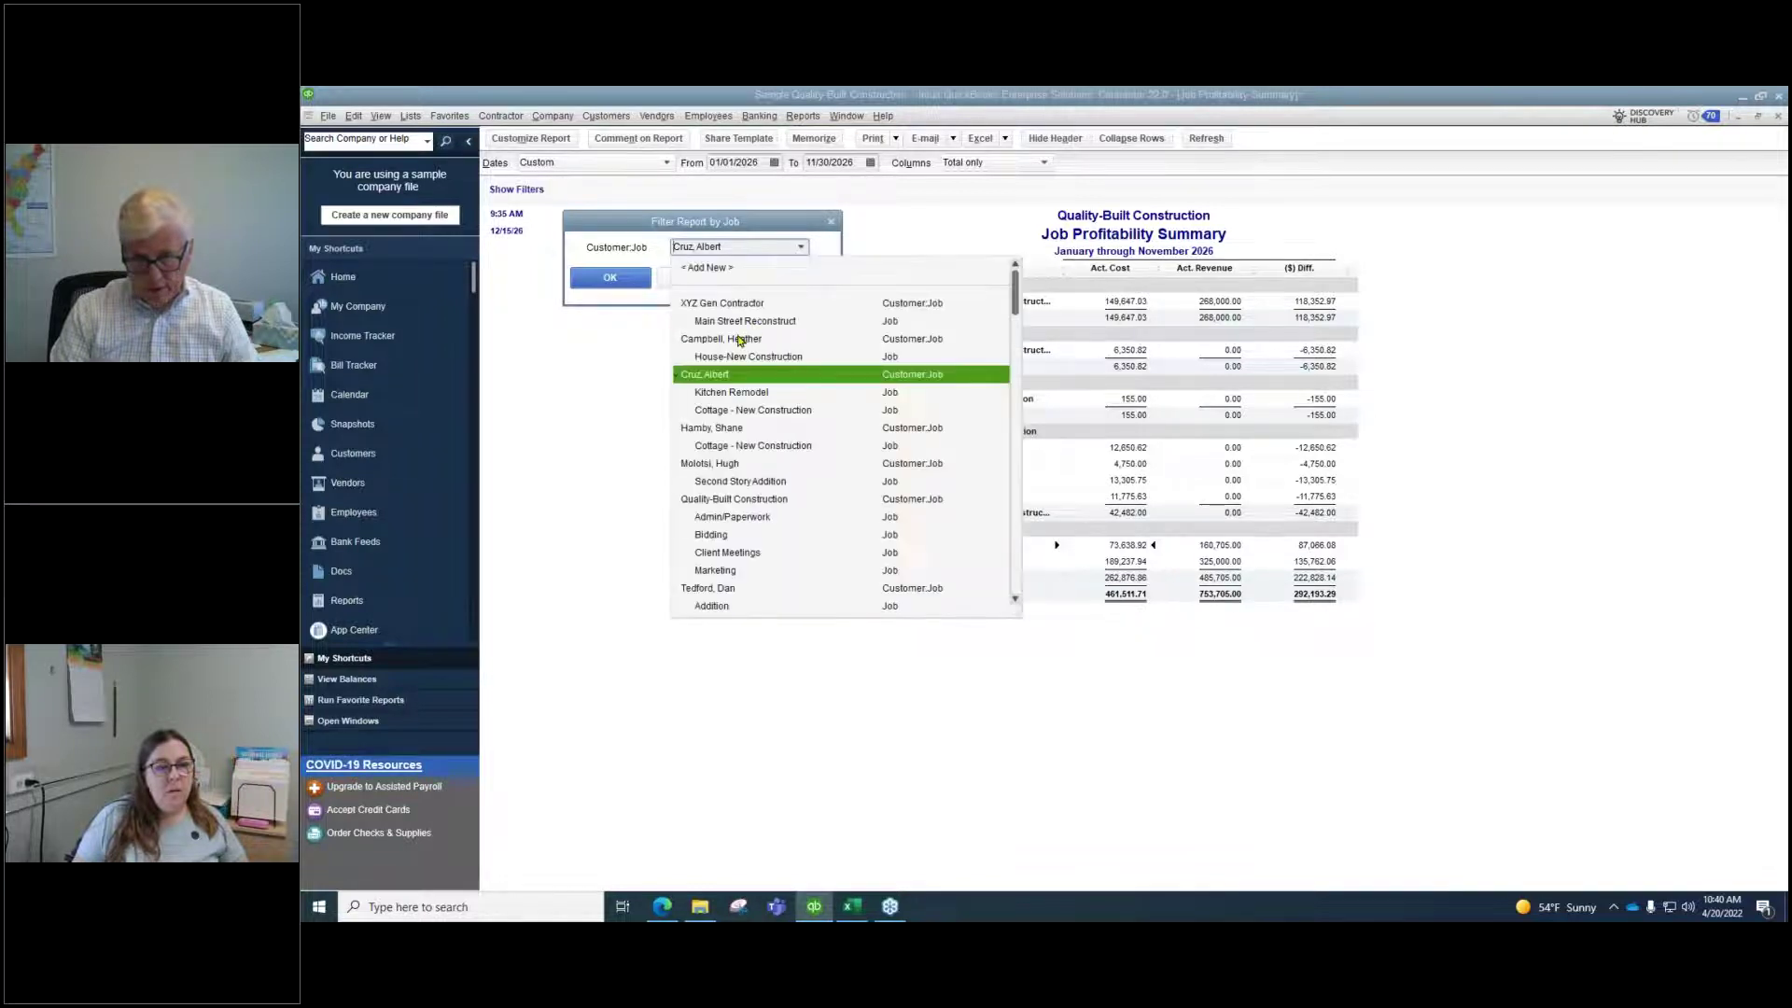
{"action": "left_click", "coordinate": [726, 393]}
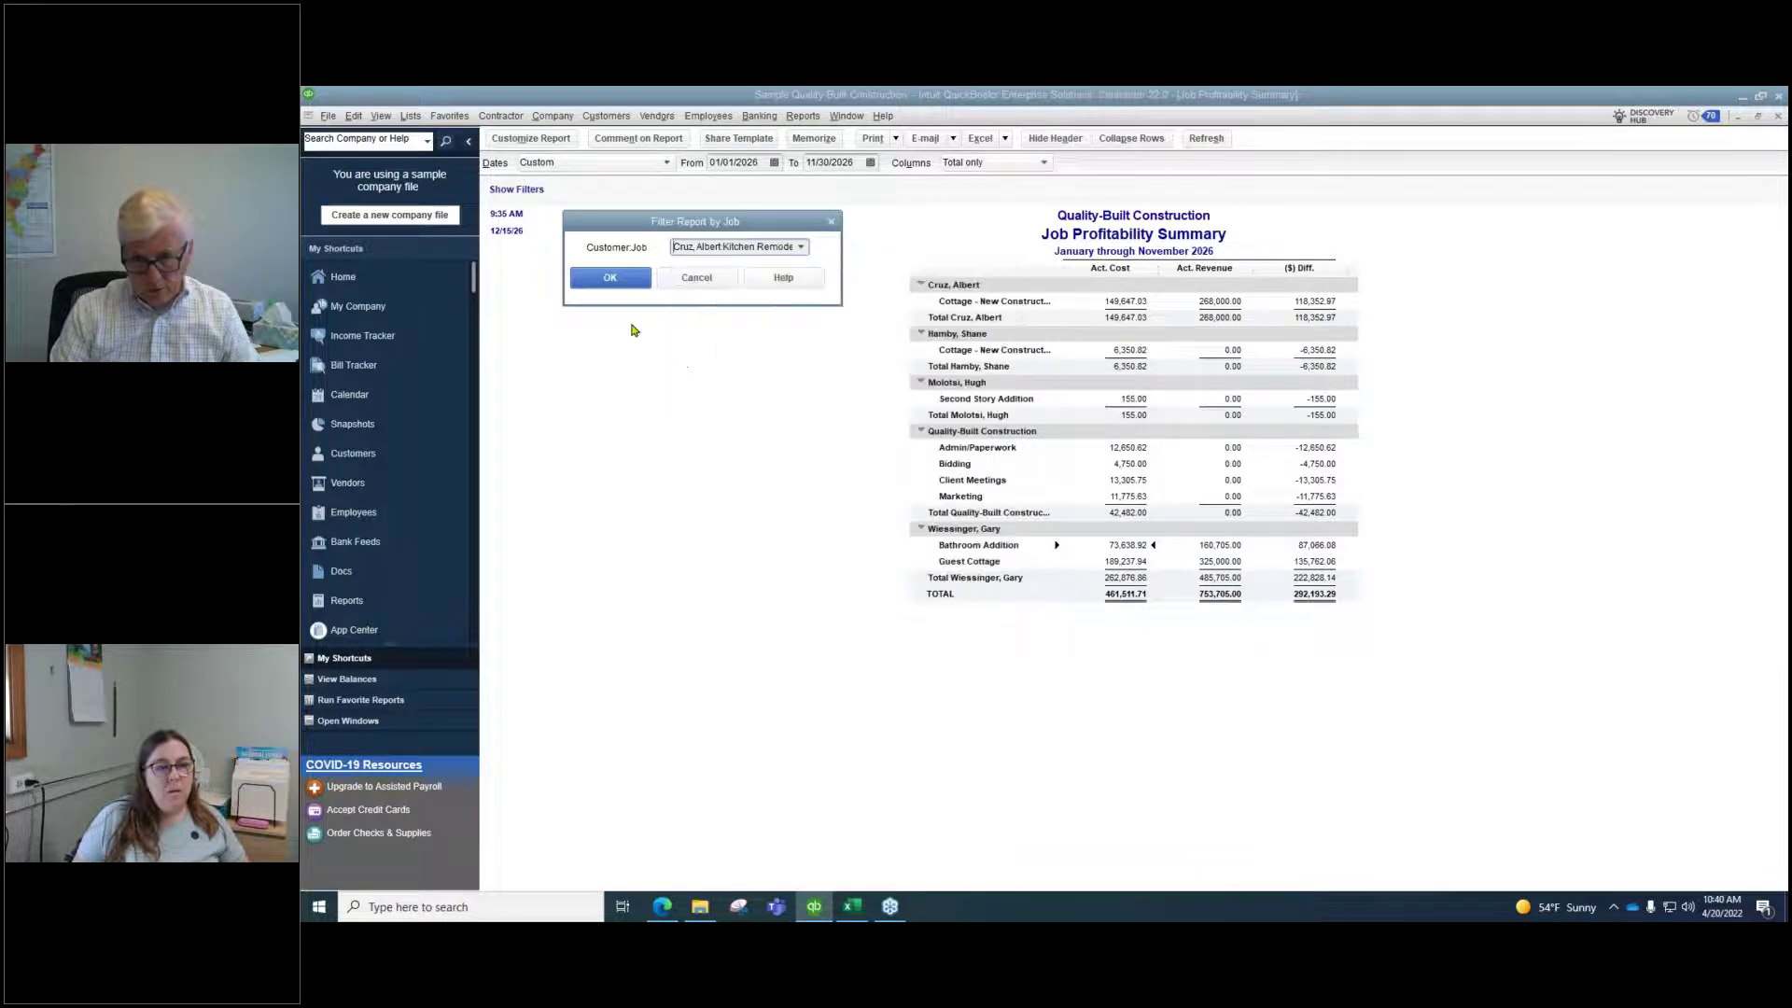
{"action": "left_click", "coordinate": [801, 248]}
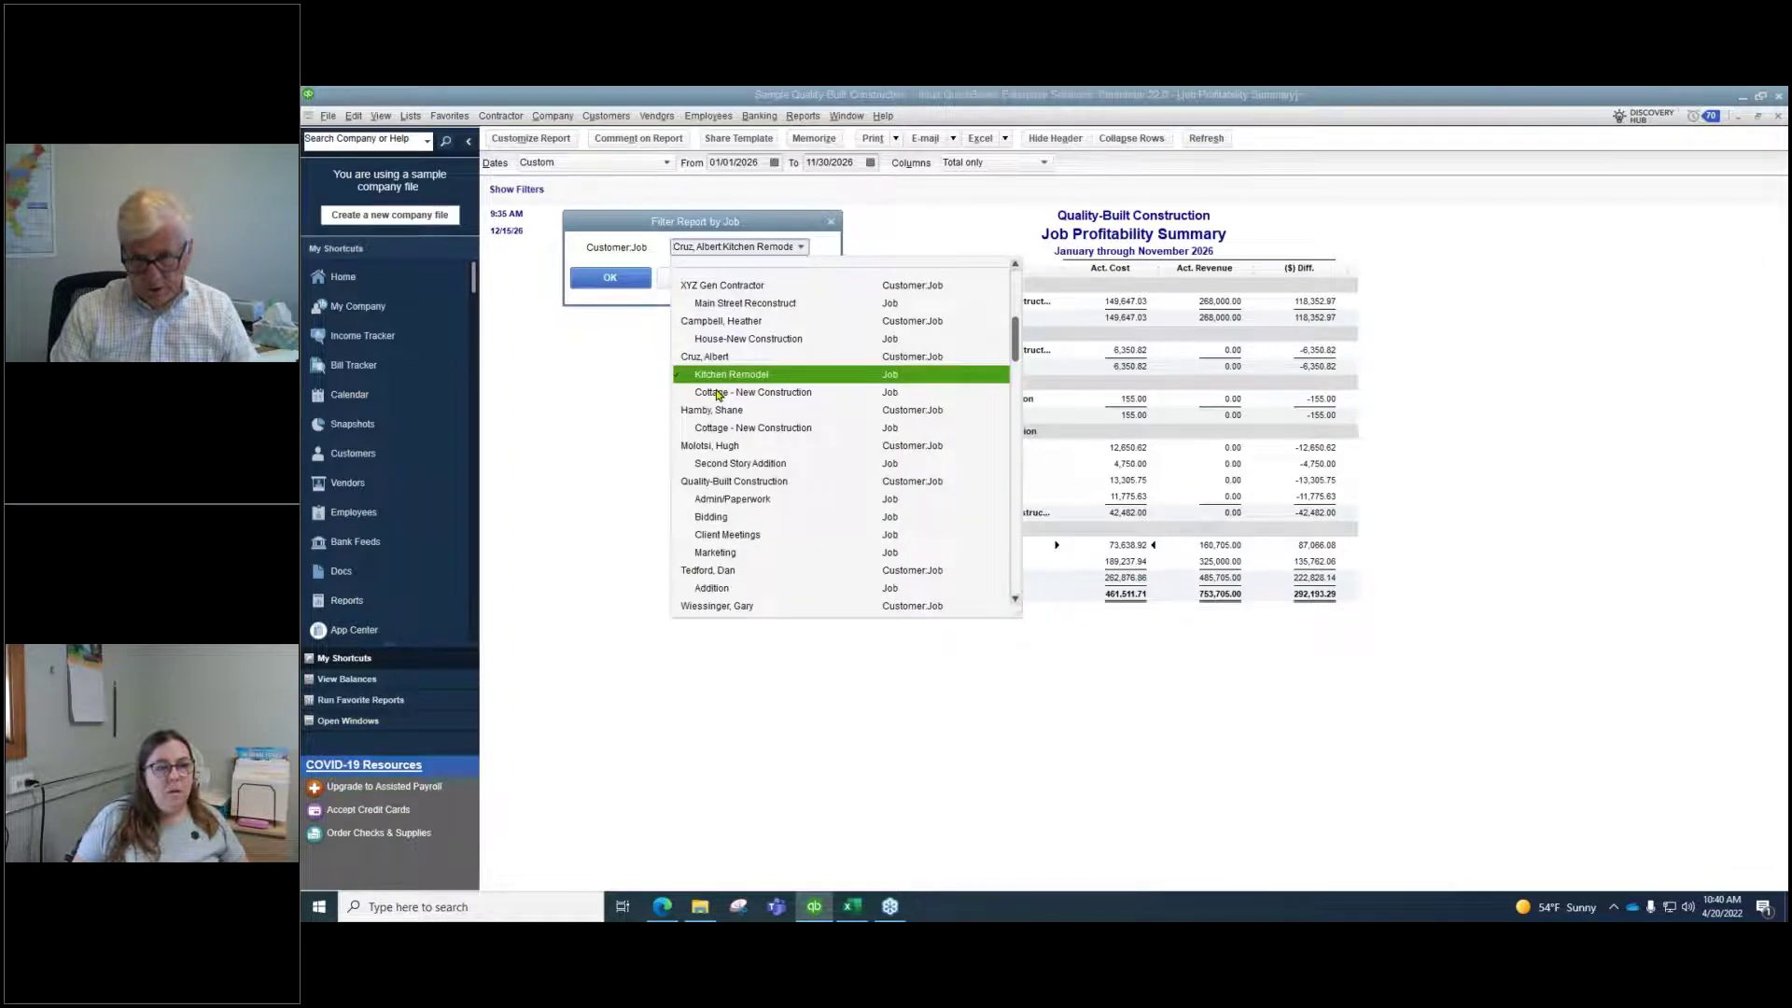
{"action": "left_click", "coordinate": [718, 393]}
{"action": "left_click", "coordinate": [616, 278]}
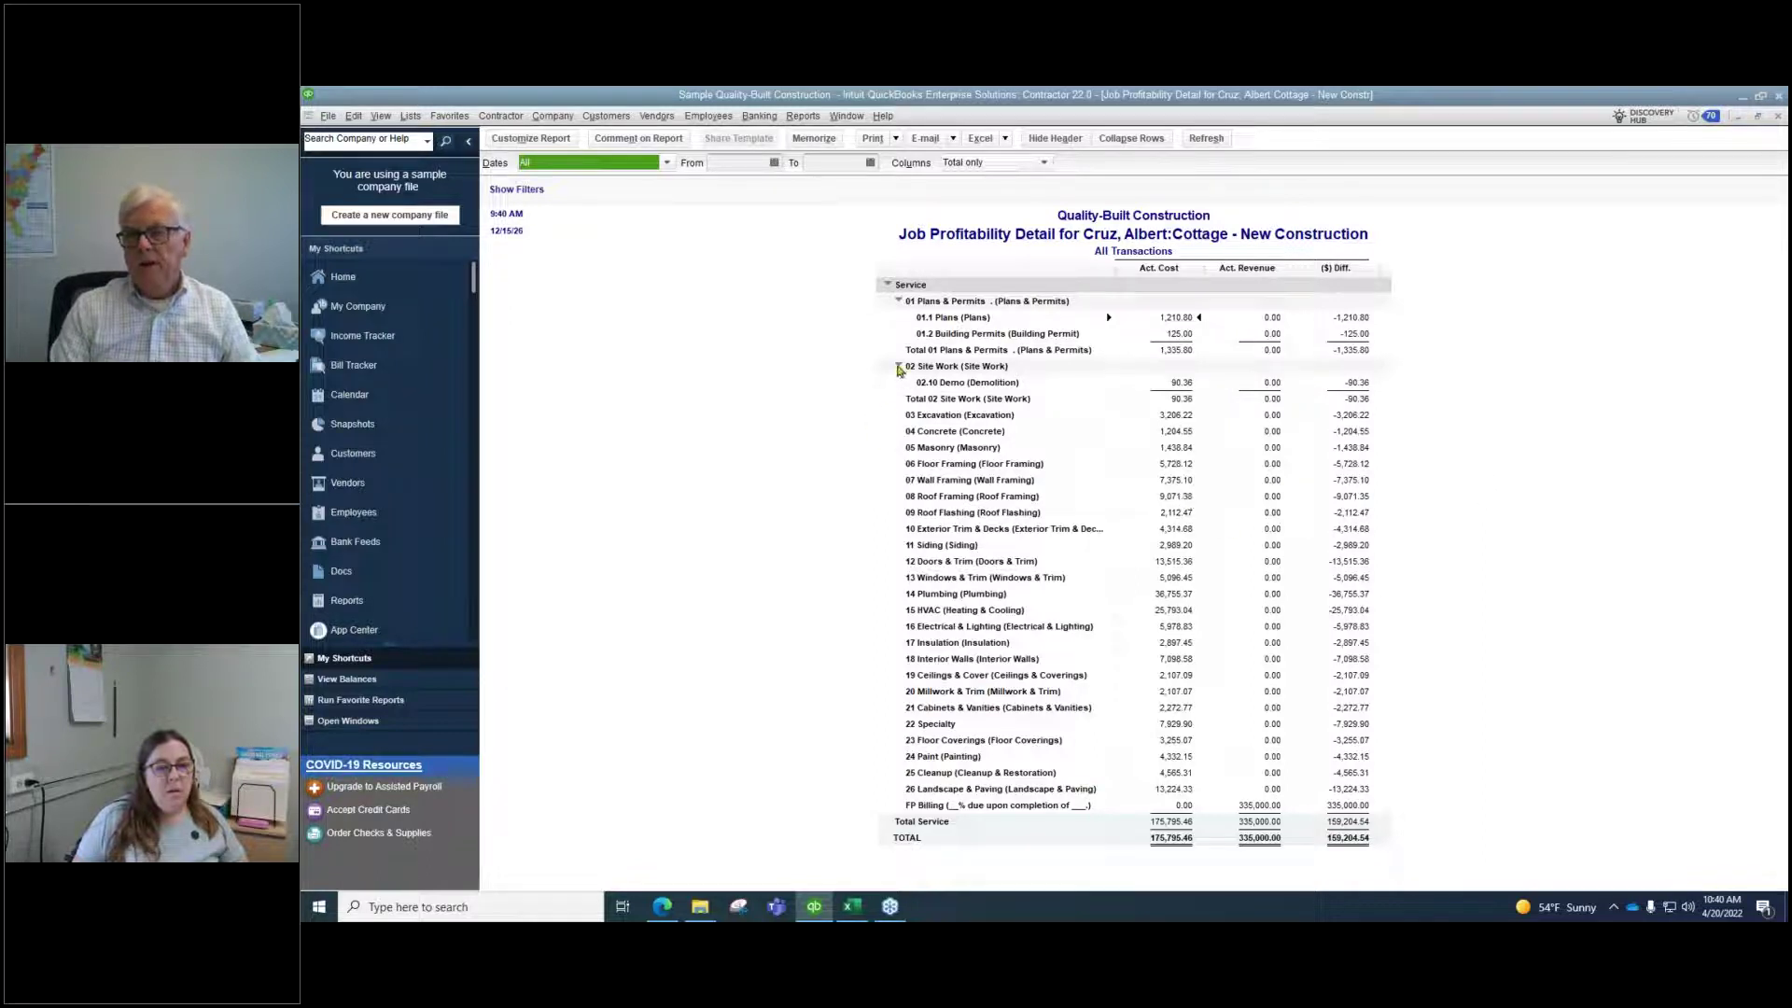
Collapse and re-expand the 02 Site Work section of the detail report, and bring the Job Profitability Summary back to the front
{"action": "left_click", "coordinate": [898, 366]}
{"action": "left_click", "coordinate": [898, 367]}
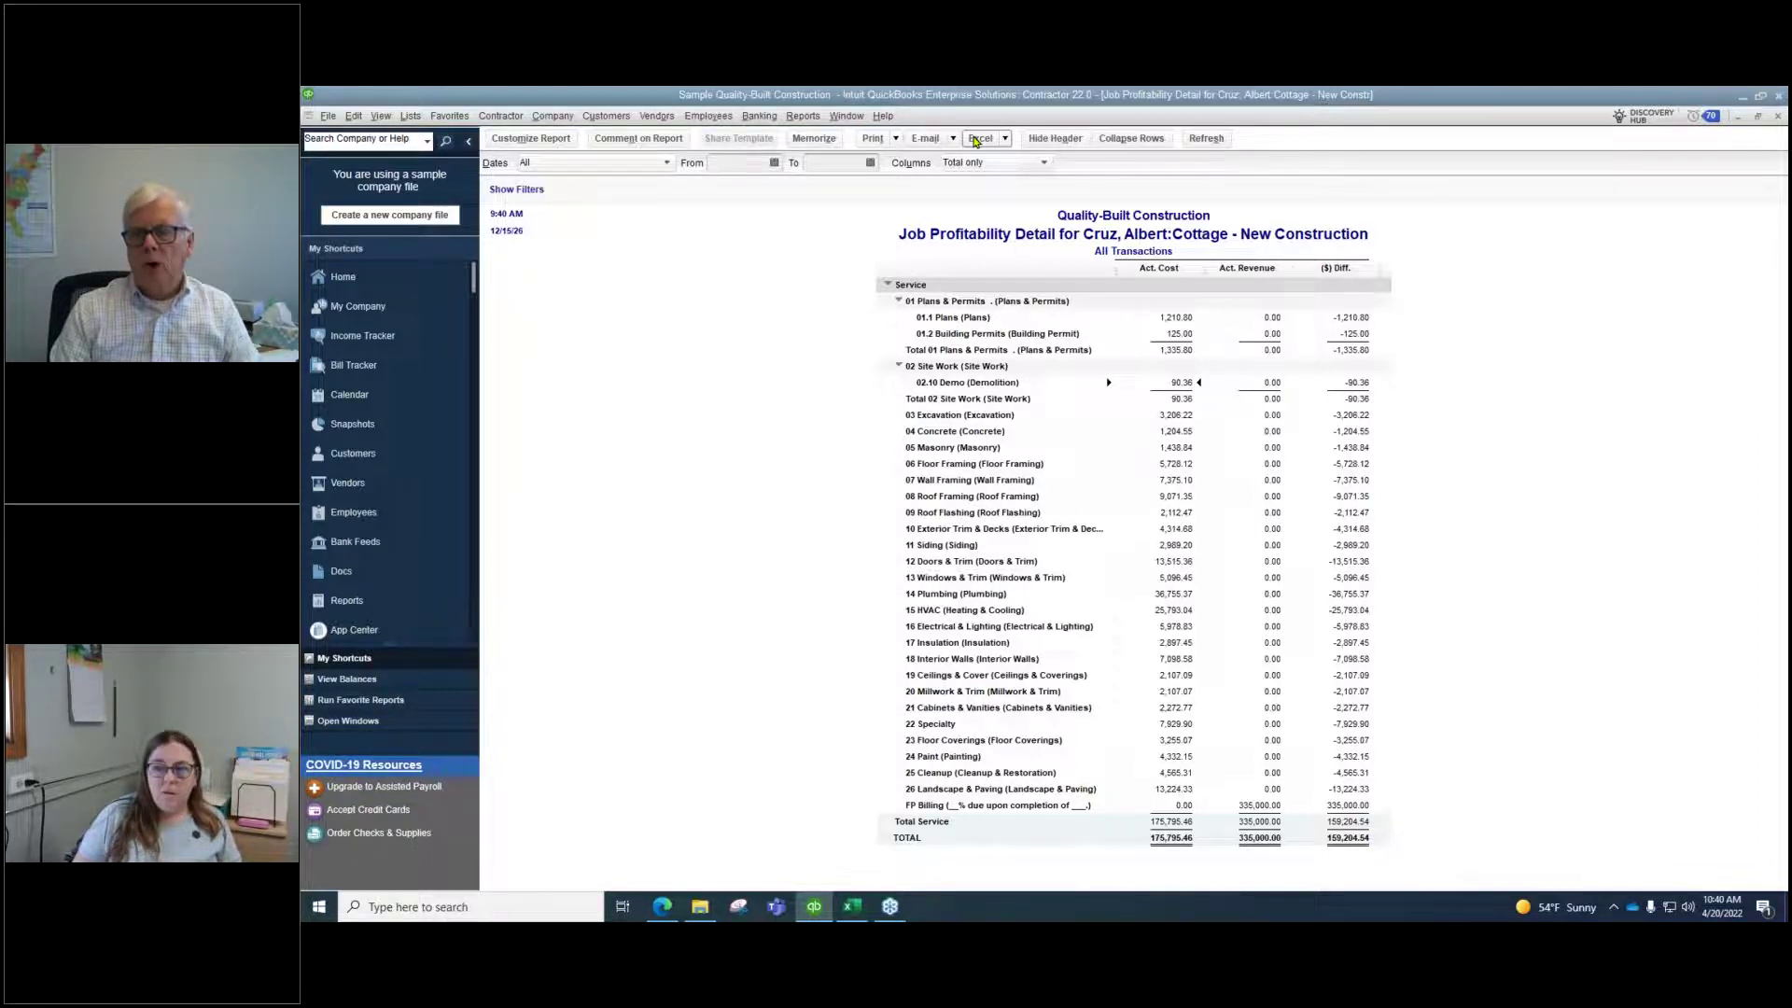
{"action": "left_click", "coordinate": [847, 115]}
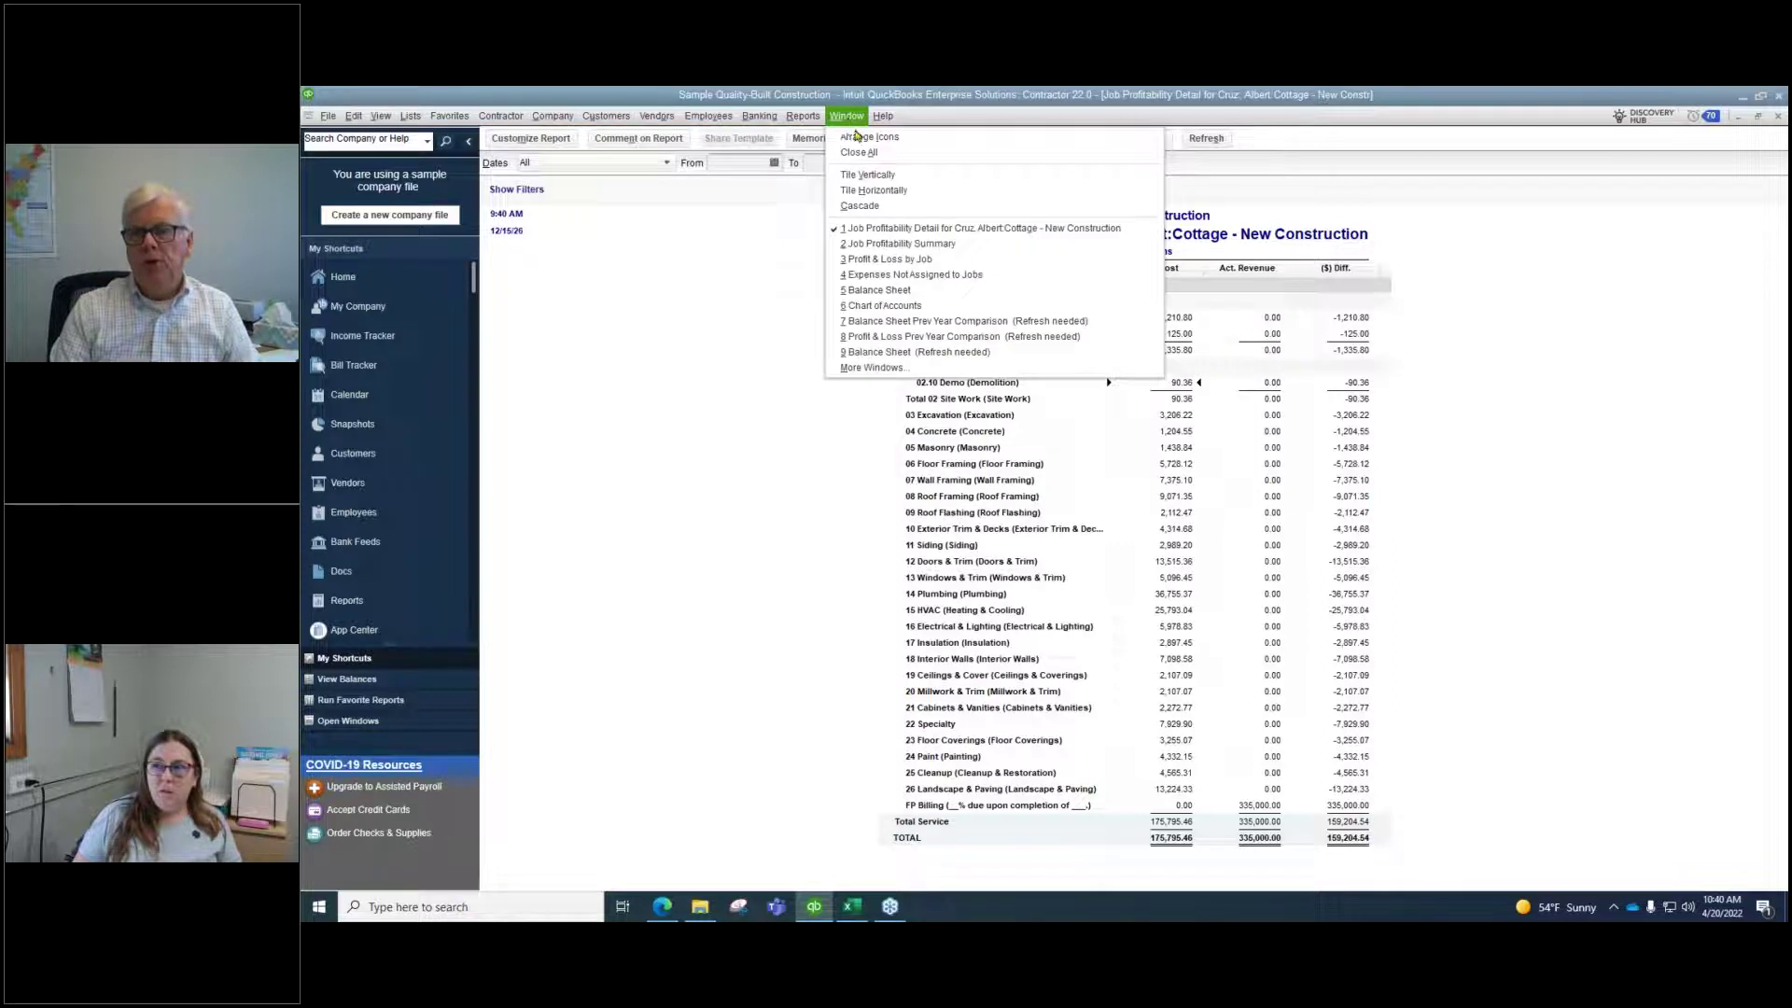
{"action": "left_click", "coordinate": [883, 244]}
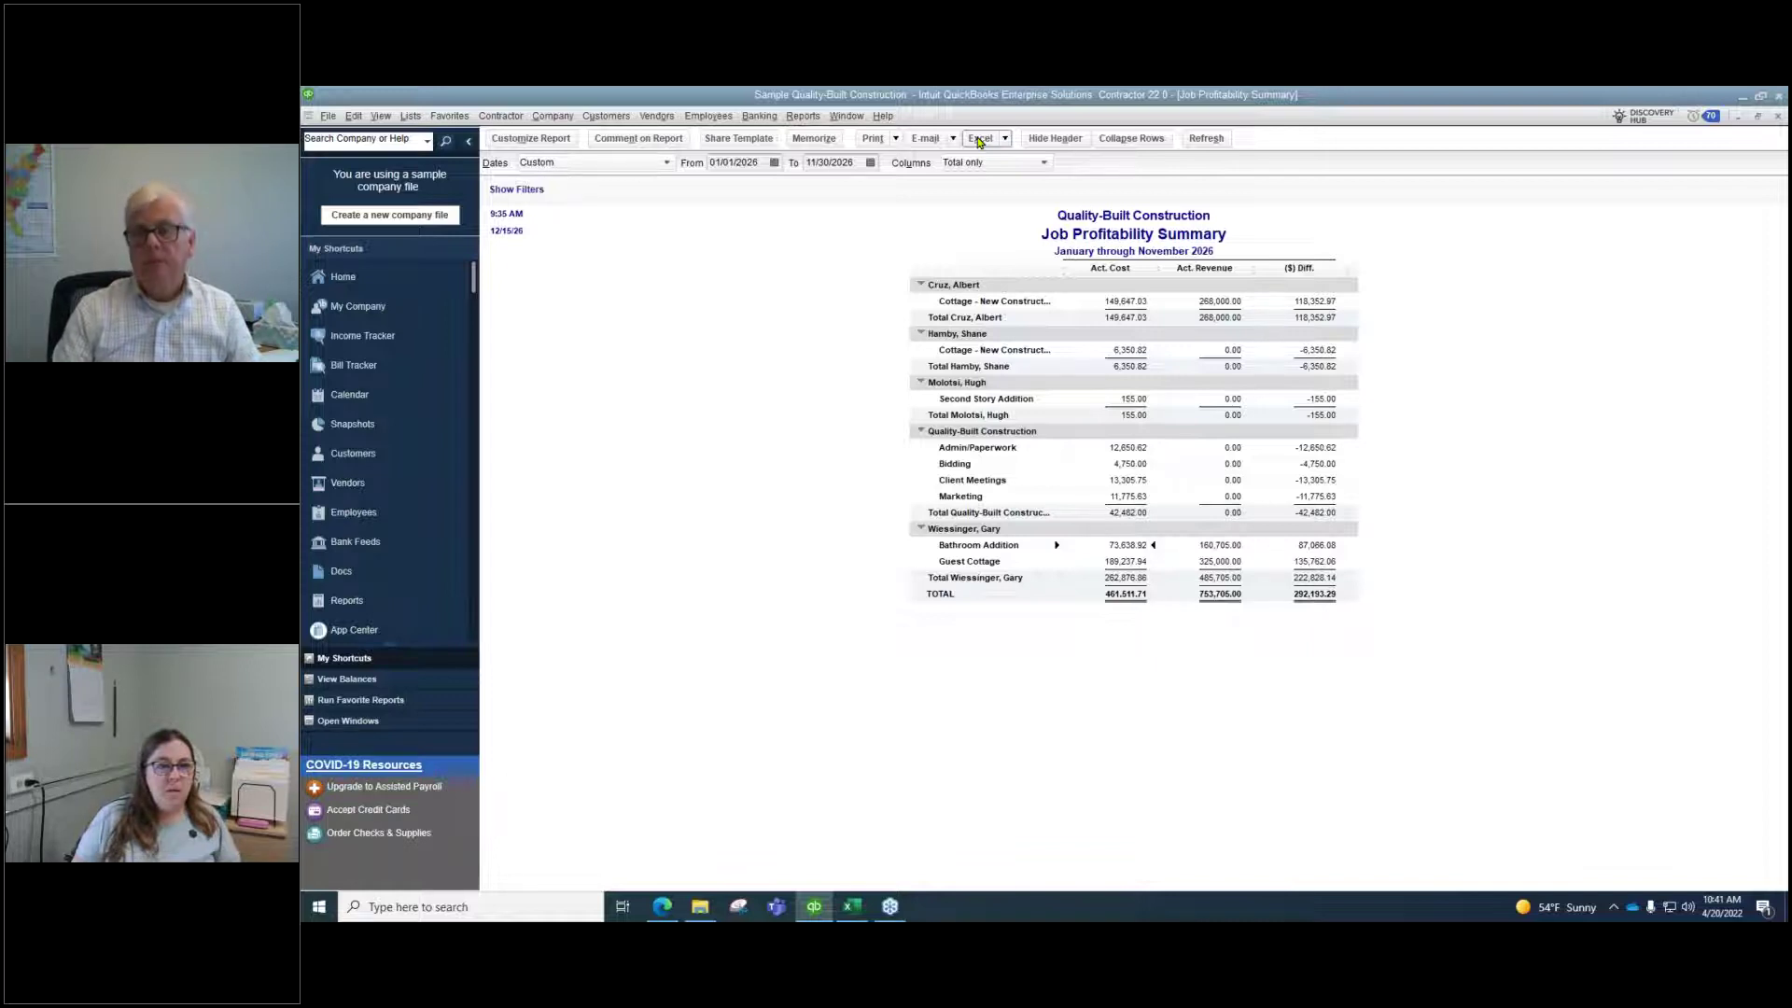
Export the Job Profitability Summary to a new worksheet in a new workbook, and switch to Excel
{"action": "left_click", "coordinate": [979, 141]}
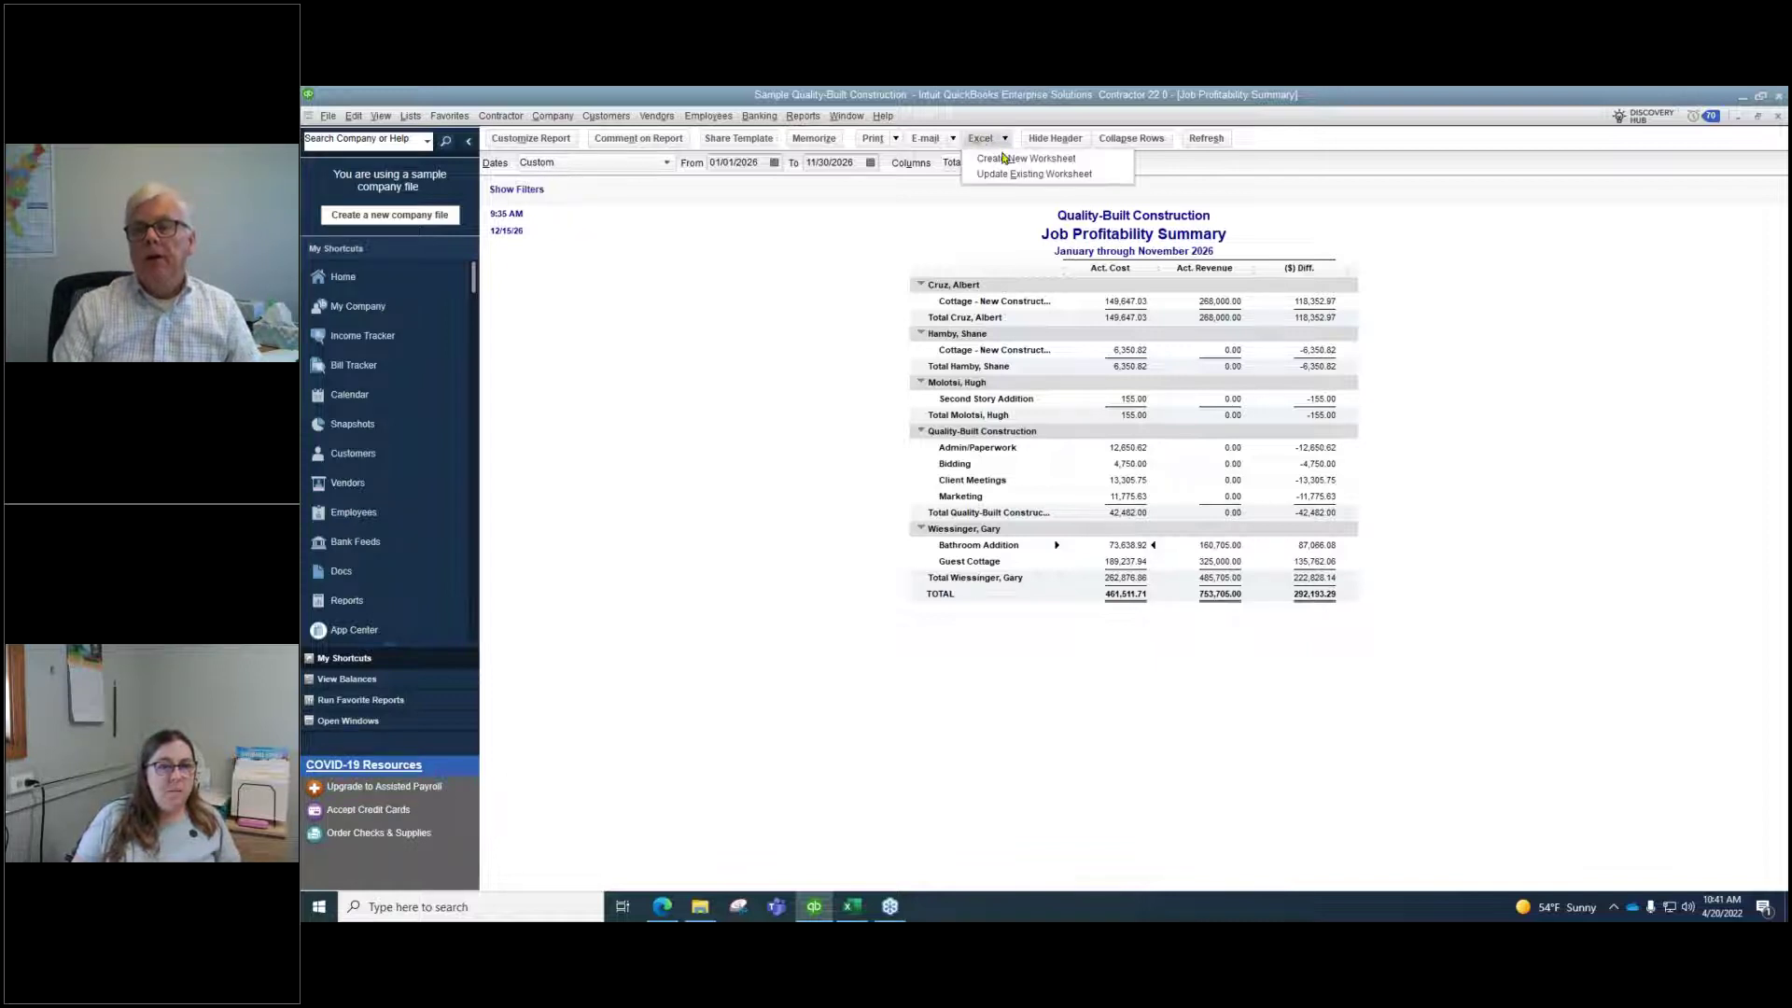
{"action": "left_click", "coordinate": [1004, 158]}
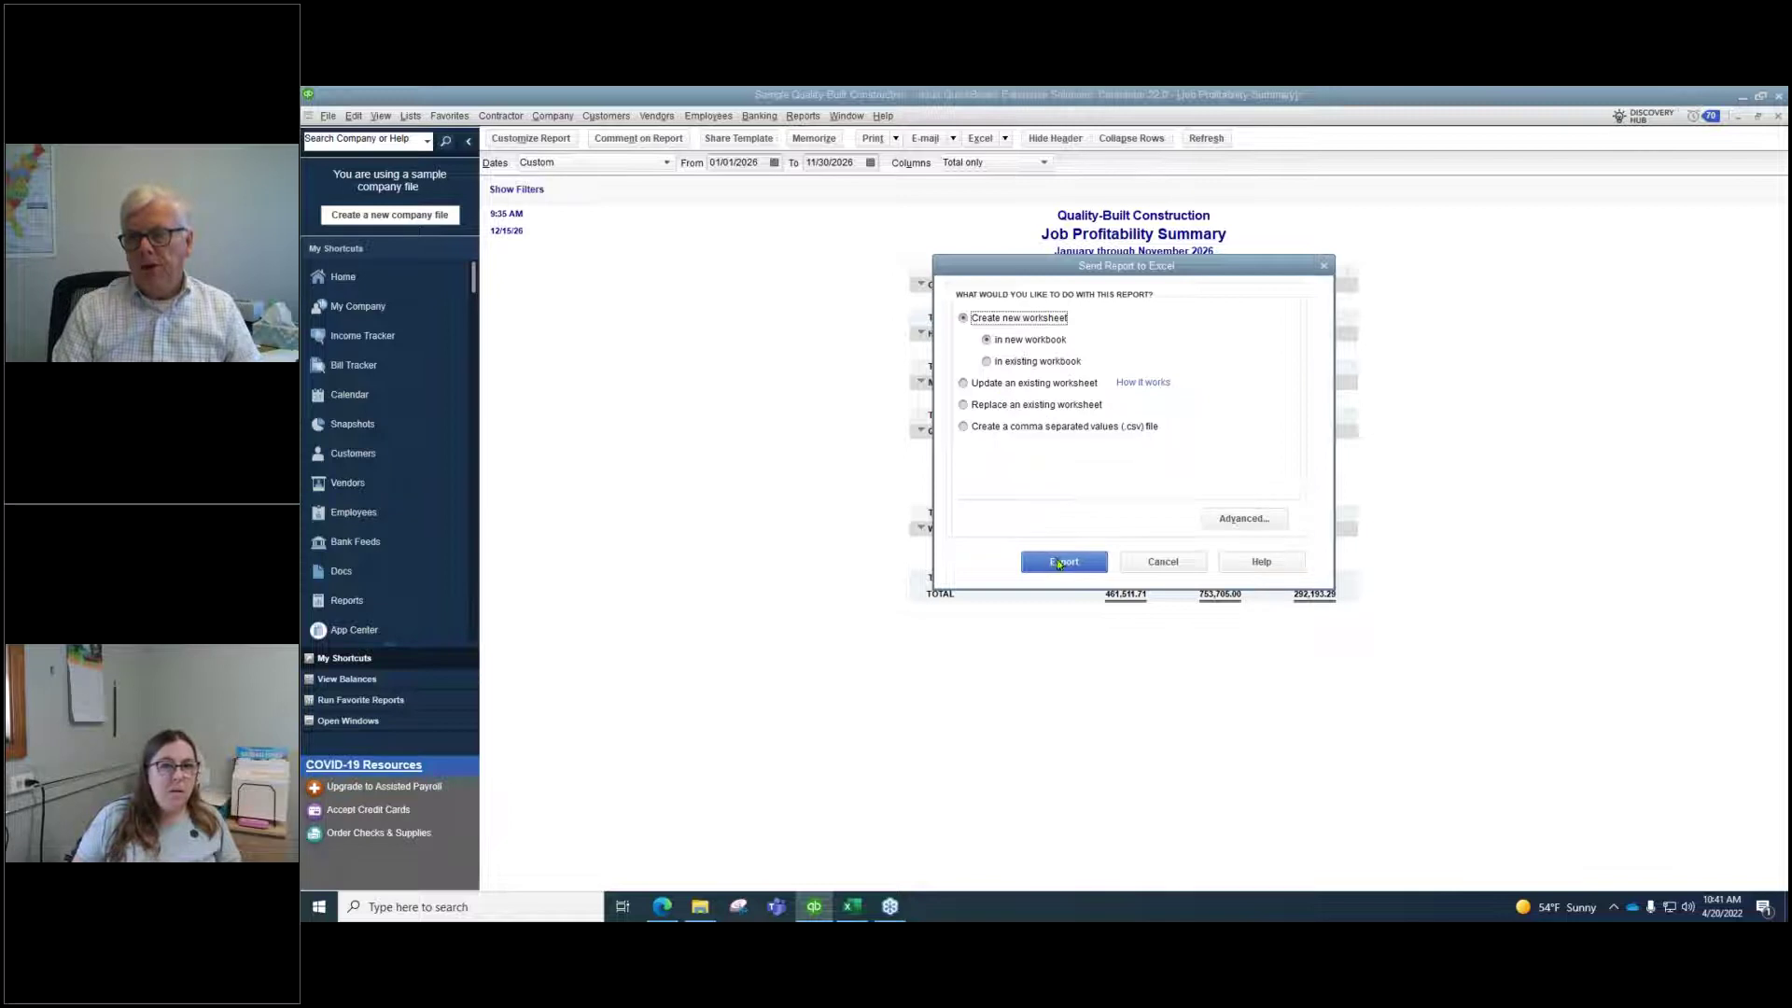
{"action": "left_click", "coordinate": [1058, 562]}
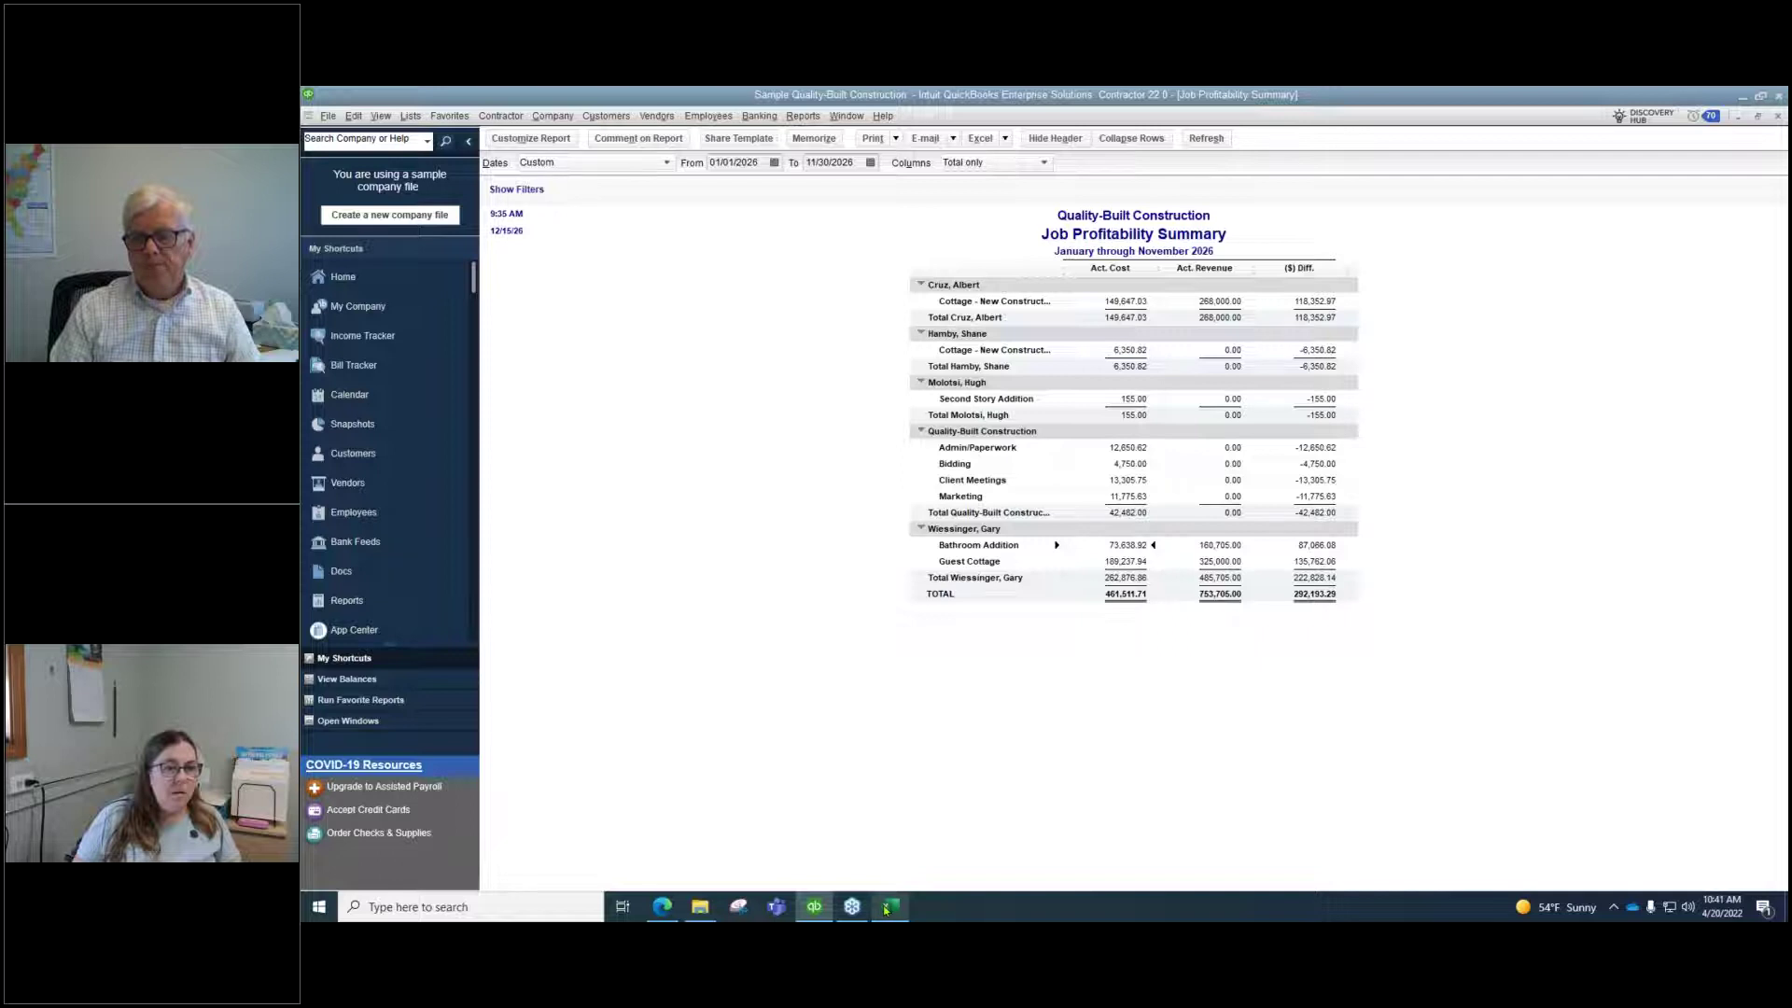
{"action": "mouse_move", "coordinate": [888, 907]}
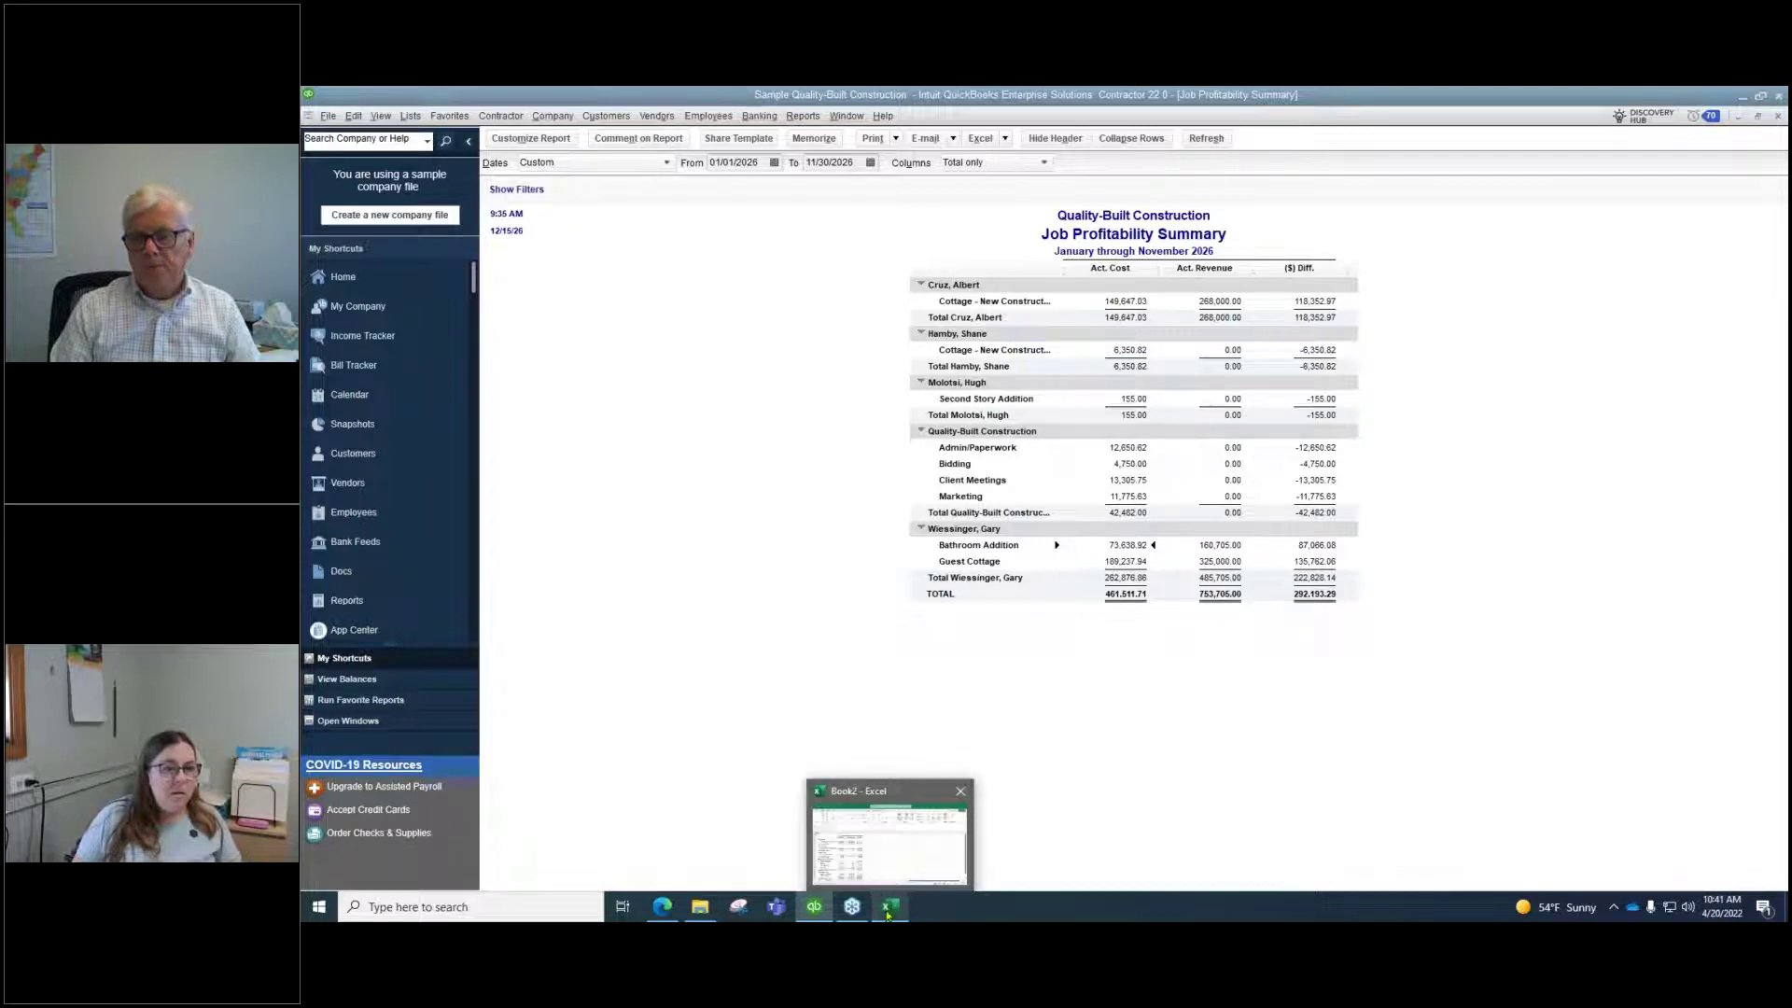
{"action": "left_click", "coordinate": [930, 806]}
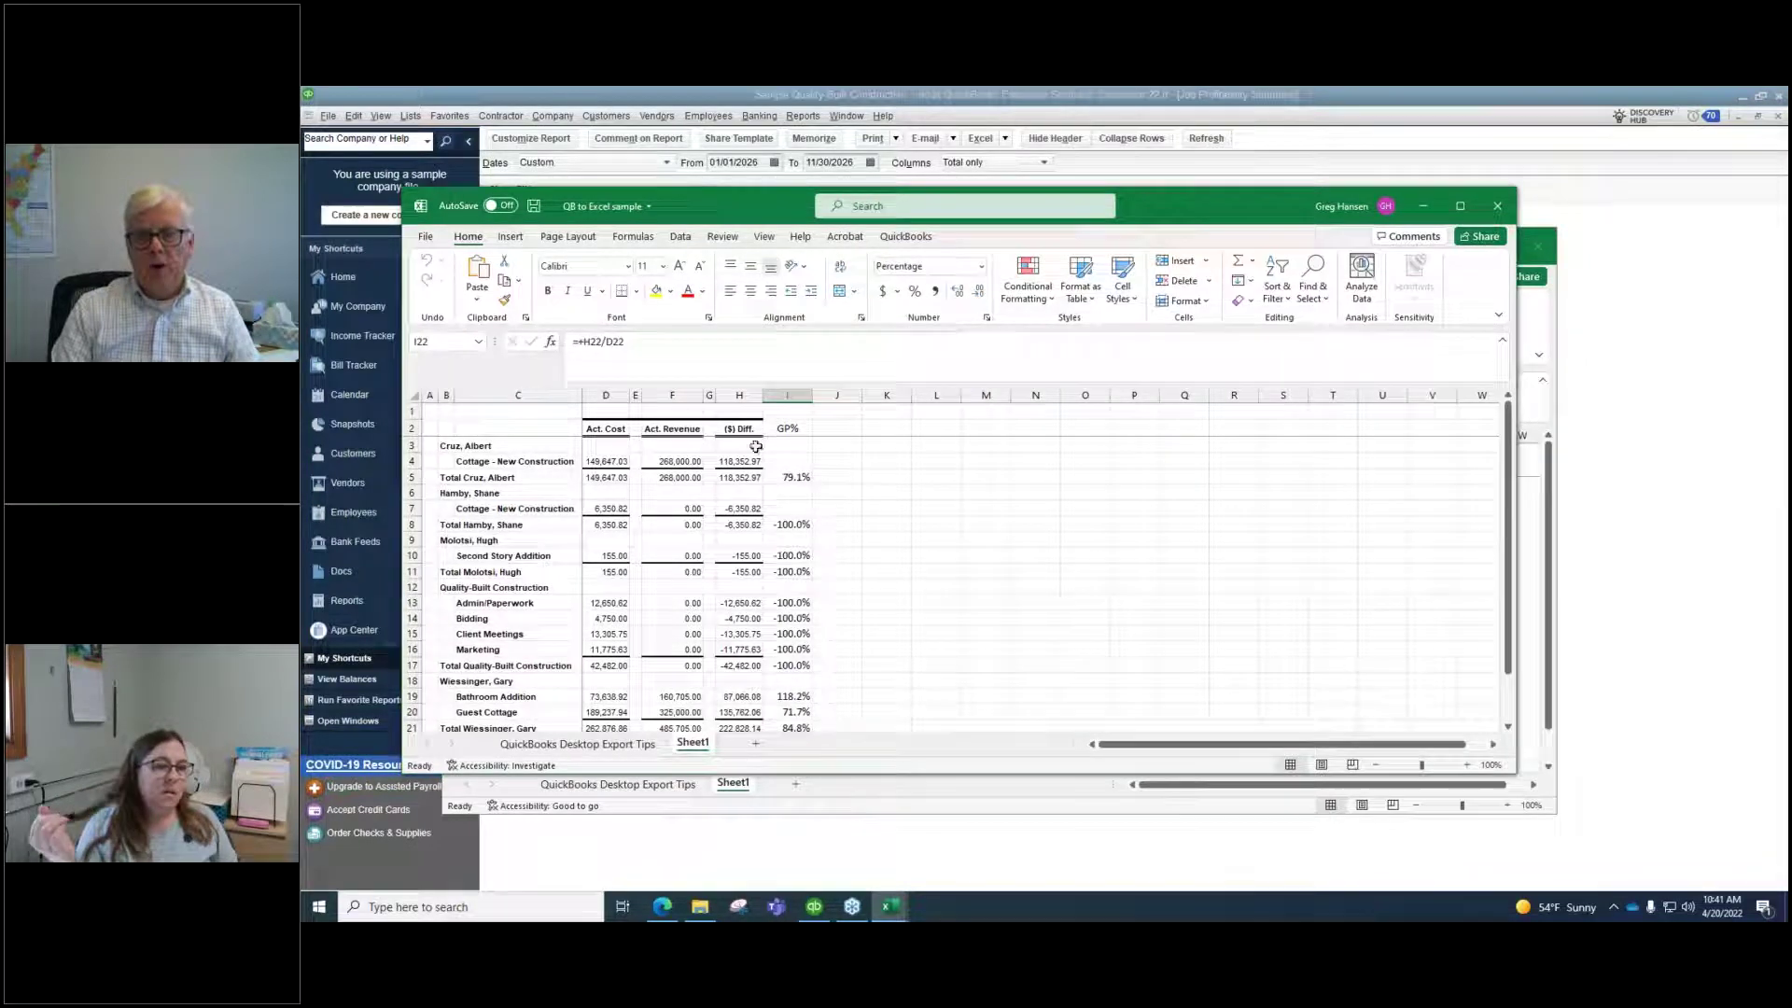
Examine the GP% column and its formulas in the QB to Excel sample workbook, from the heading down to the total row
{"action": "left_click", "coordinate": [791, 427]}
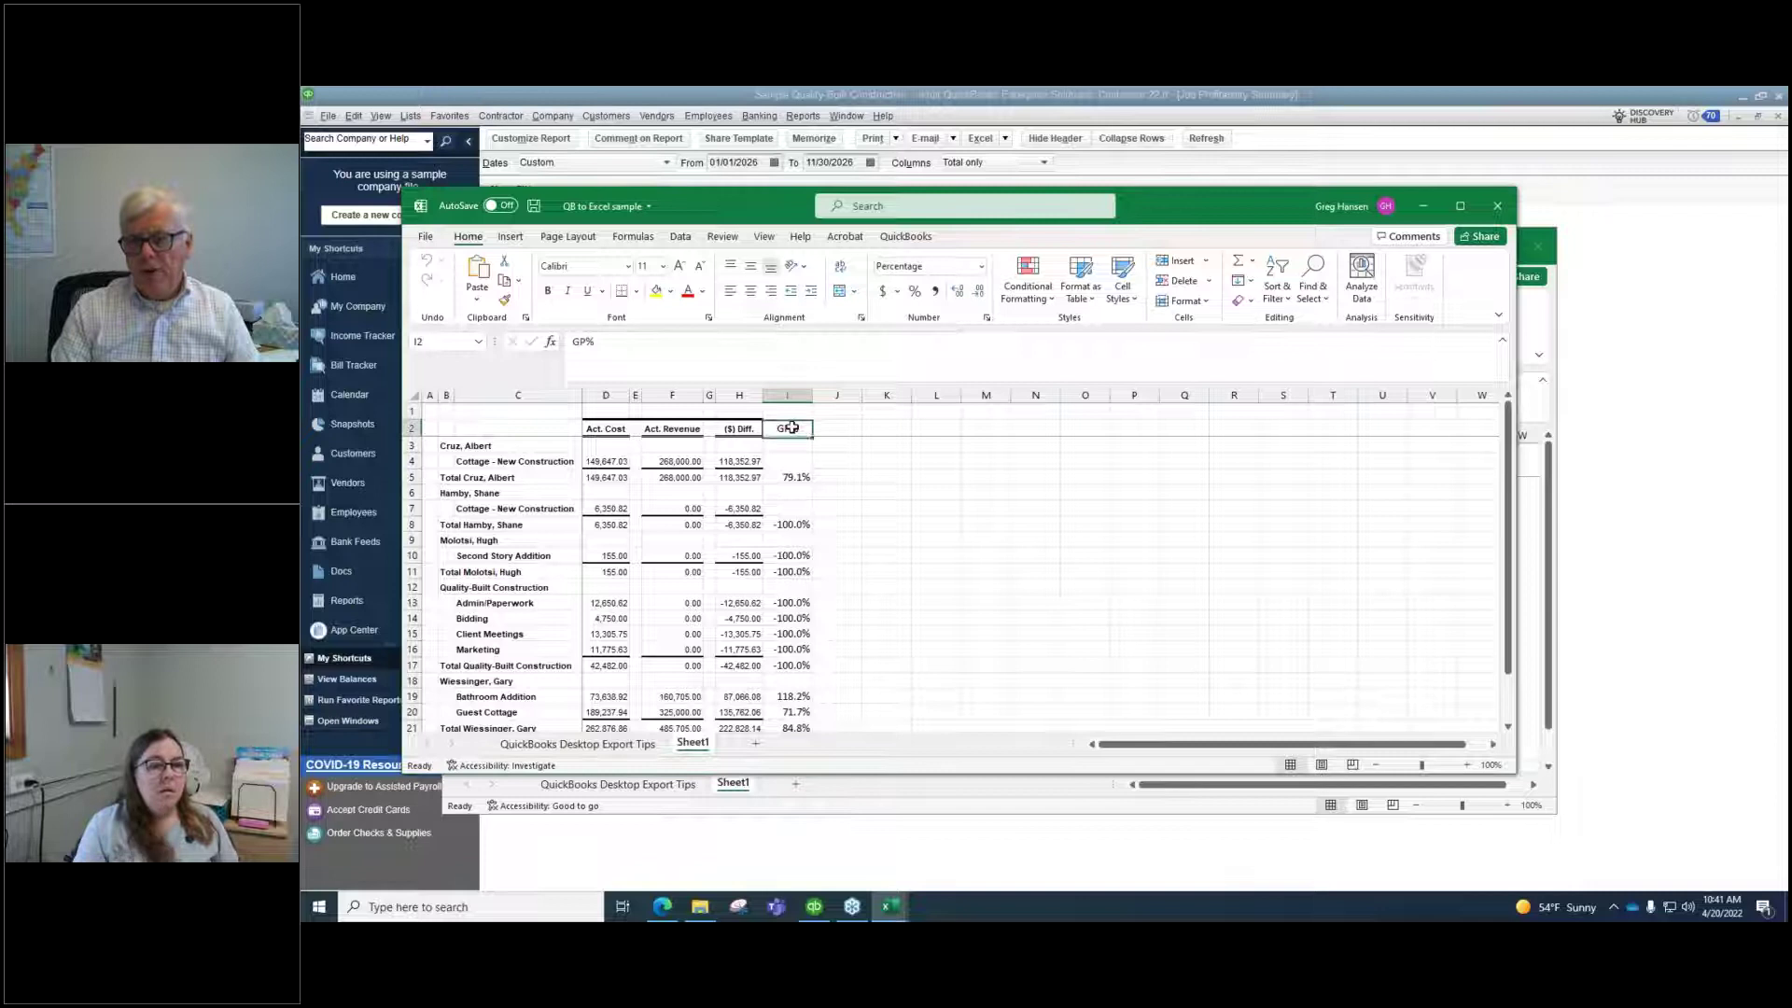
{"action": "left_click", "coordinate": [793, 477]}
{"action": "left_click", "coordinate": [797, 556]}
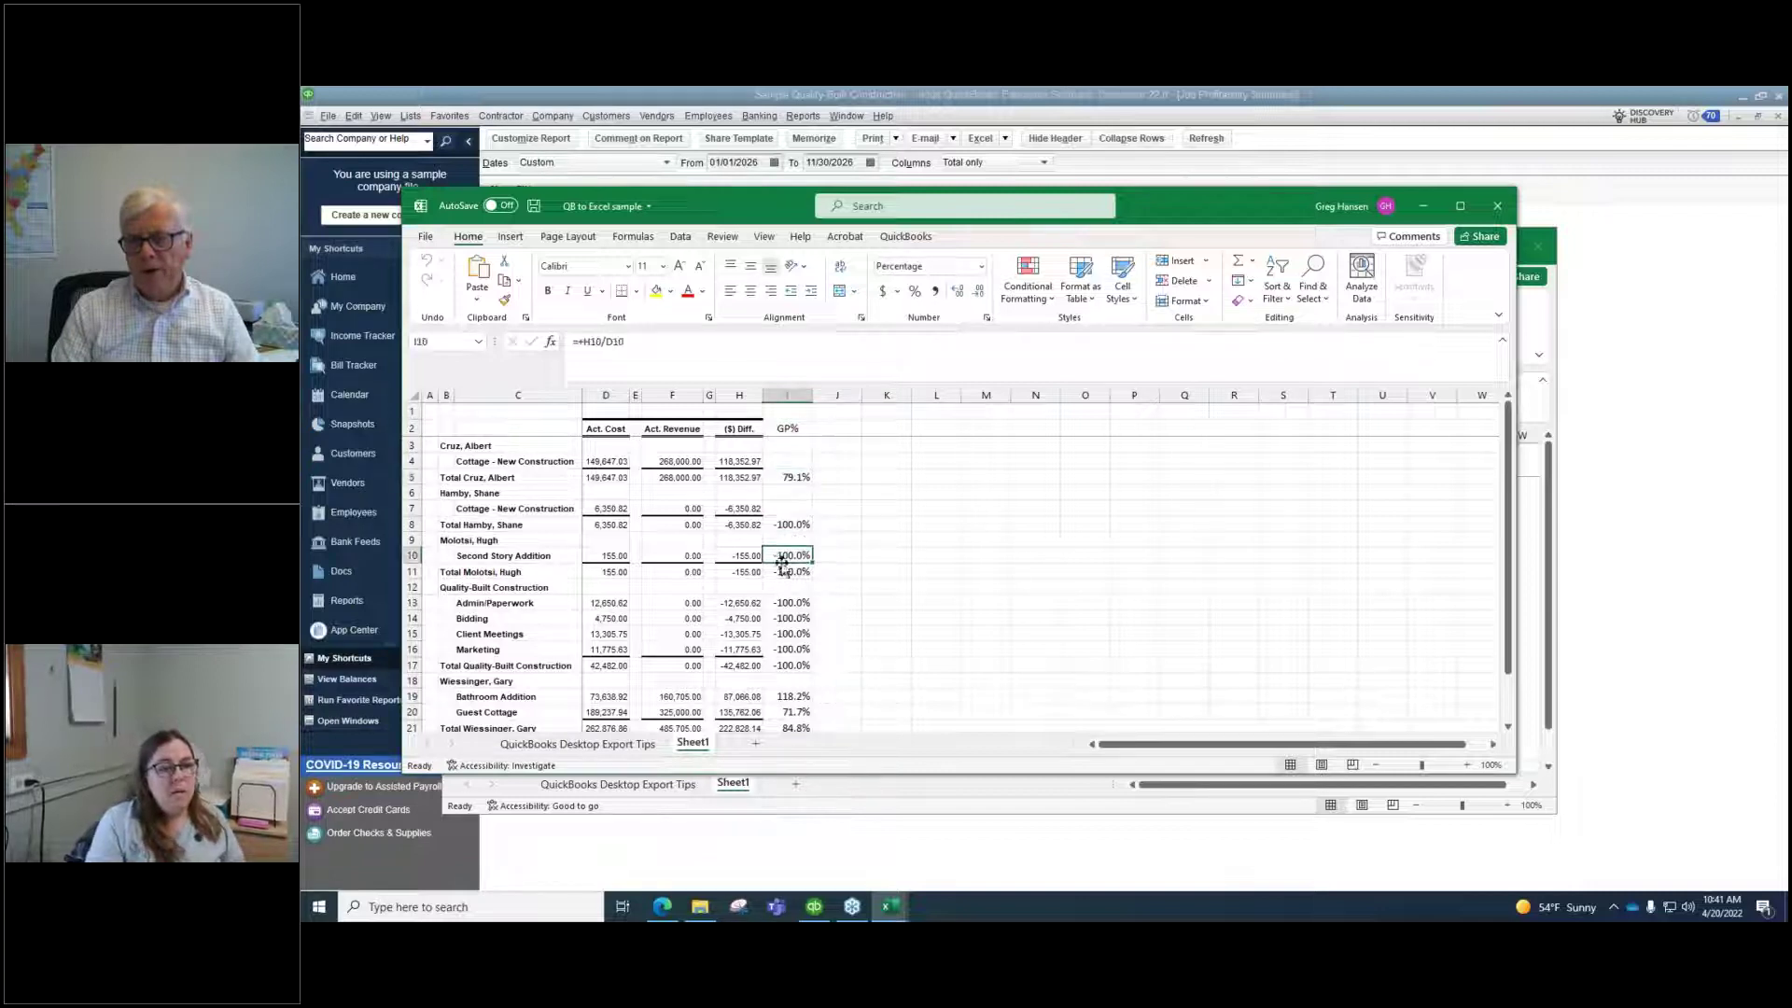
{"action": "scroll", "coordinate": [801, 560], "scroll_direction": "down", "scroll_amount": 4}
{"action": "scroll", "coordinate": [737, 536], "scroll_direction": "up", "scroll_amount": 2}
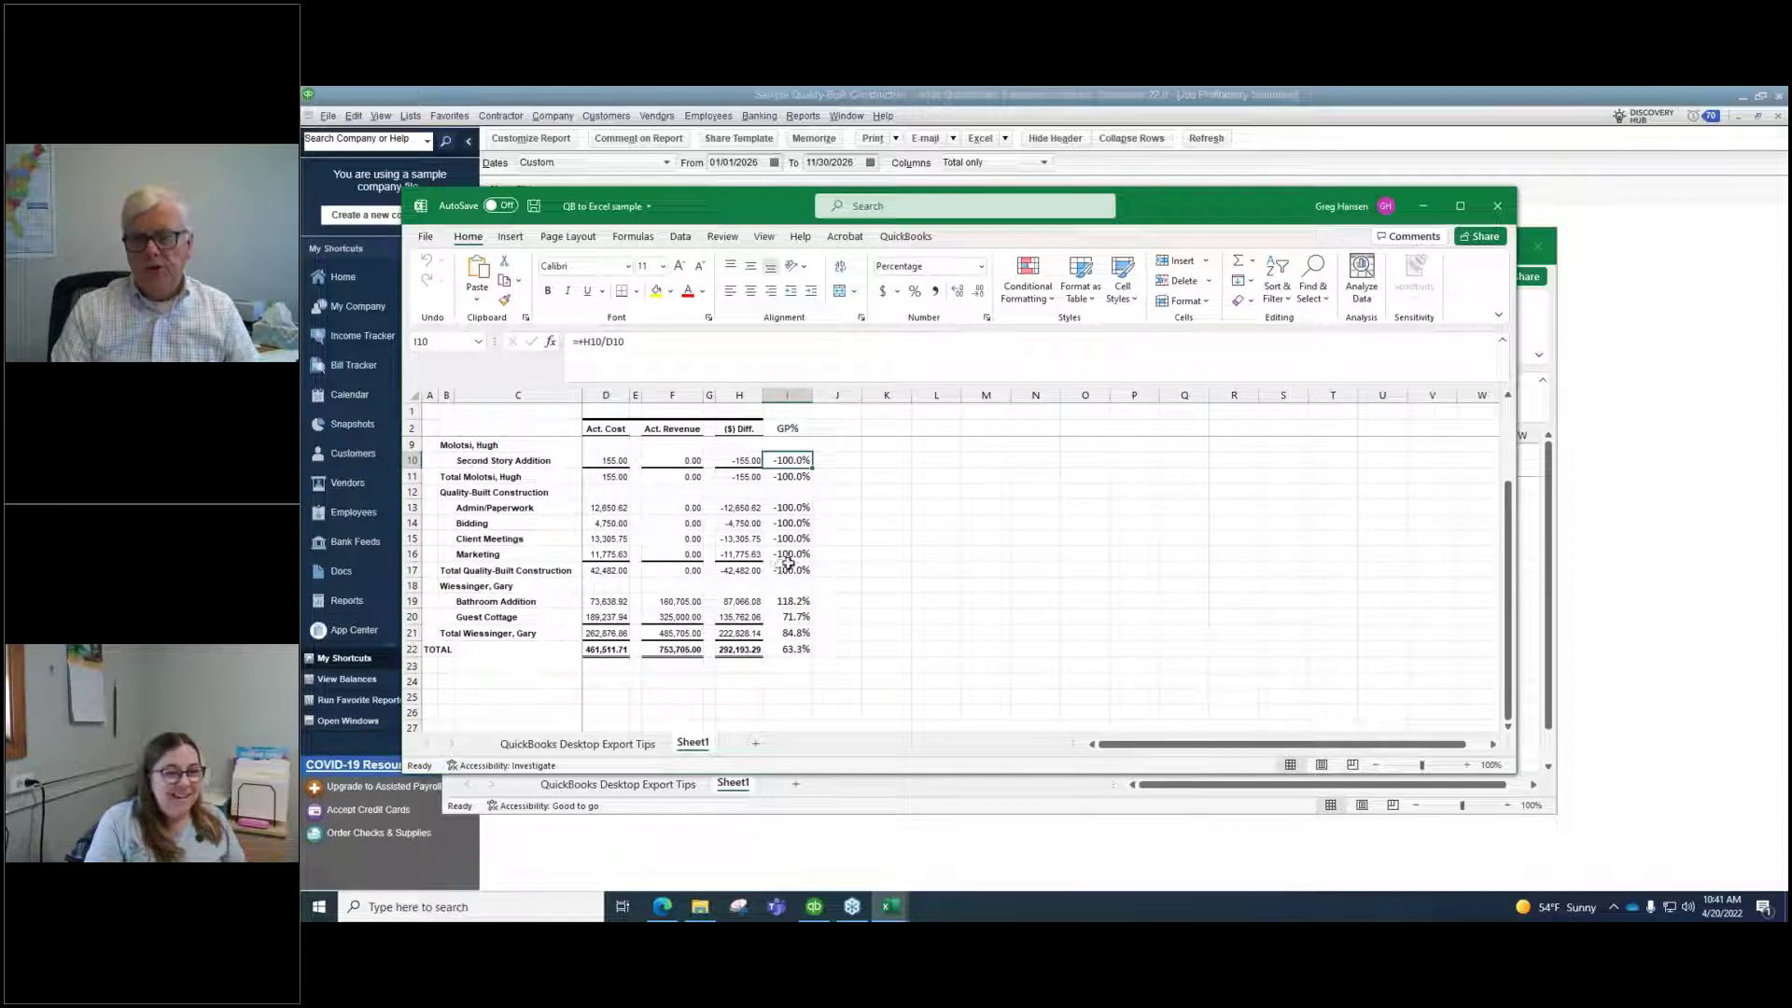
{"action": "left_click", "coordinate": [792, 478]}
{"action": "left_click", "coordinate": [796, 507]}
{"action": "left_click", "coordinate": [792, 524]}
{"action": "left_click", "coordinate": [792, 539]}
{"action": "left_click", "coordinate": [791, 554]}
{"action": "left_click", "coordinate": [791, 570]}
{"action": "left_click", "coordinate": [792, 586]}
{"action": "left_click", "coordinate": [792, 601]}
{"action": "left_click", "coordinate": [791, 617]}
{"action": "left_click", "coordinate": [791, 632]}
{"action": "left_click", "coordinate": [791, 649]}
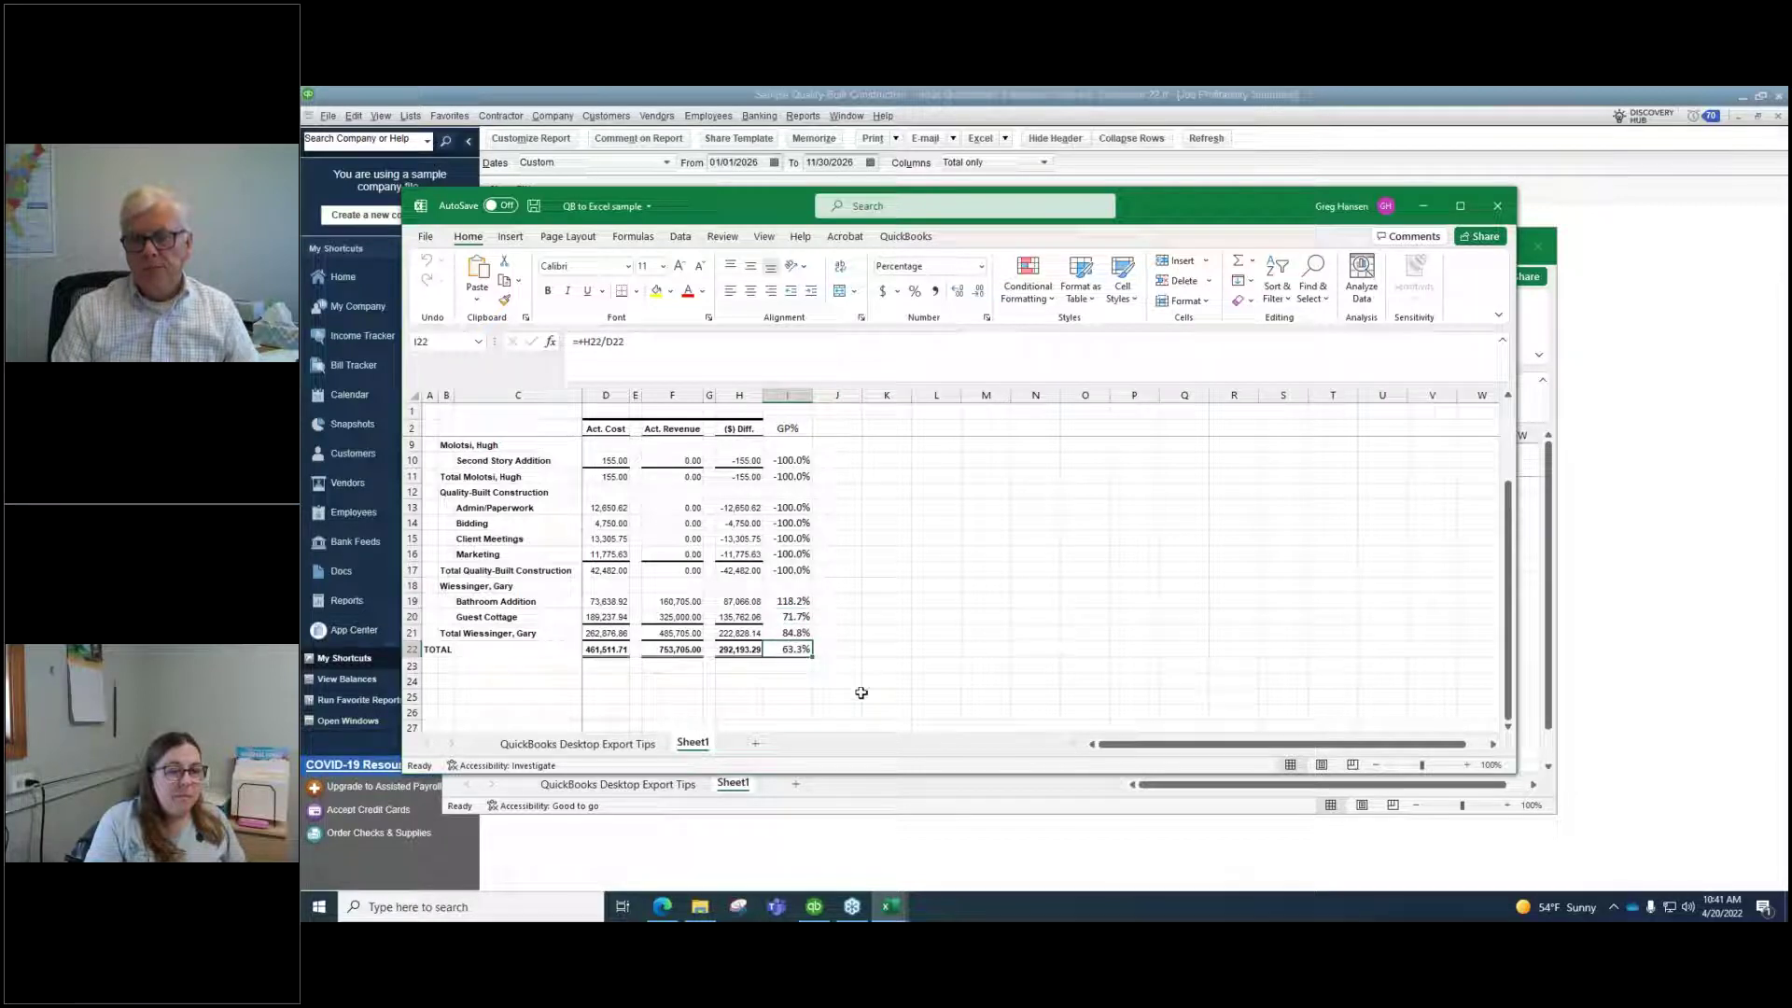
{"action": "scroll", "coordinate": [1070, 621], "scroll_direction": "up", "scroll_amount": 2}
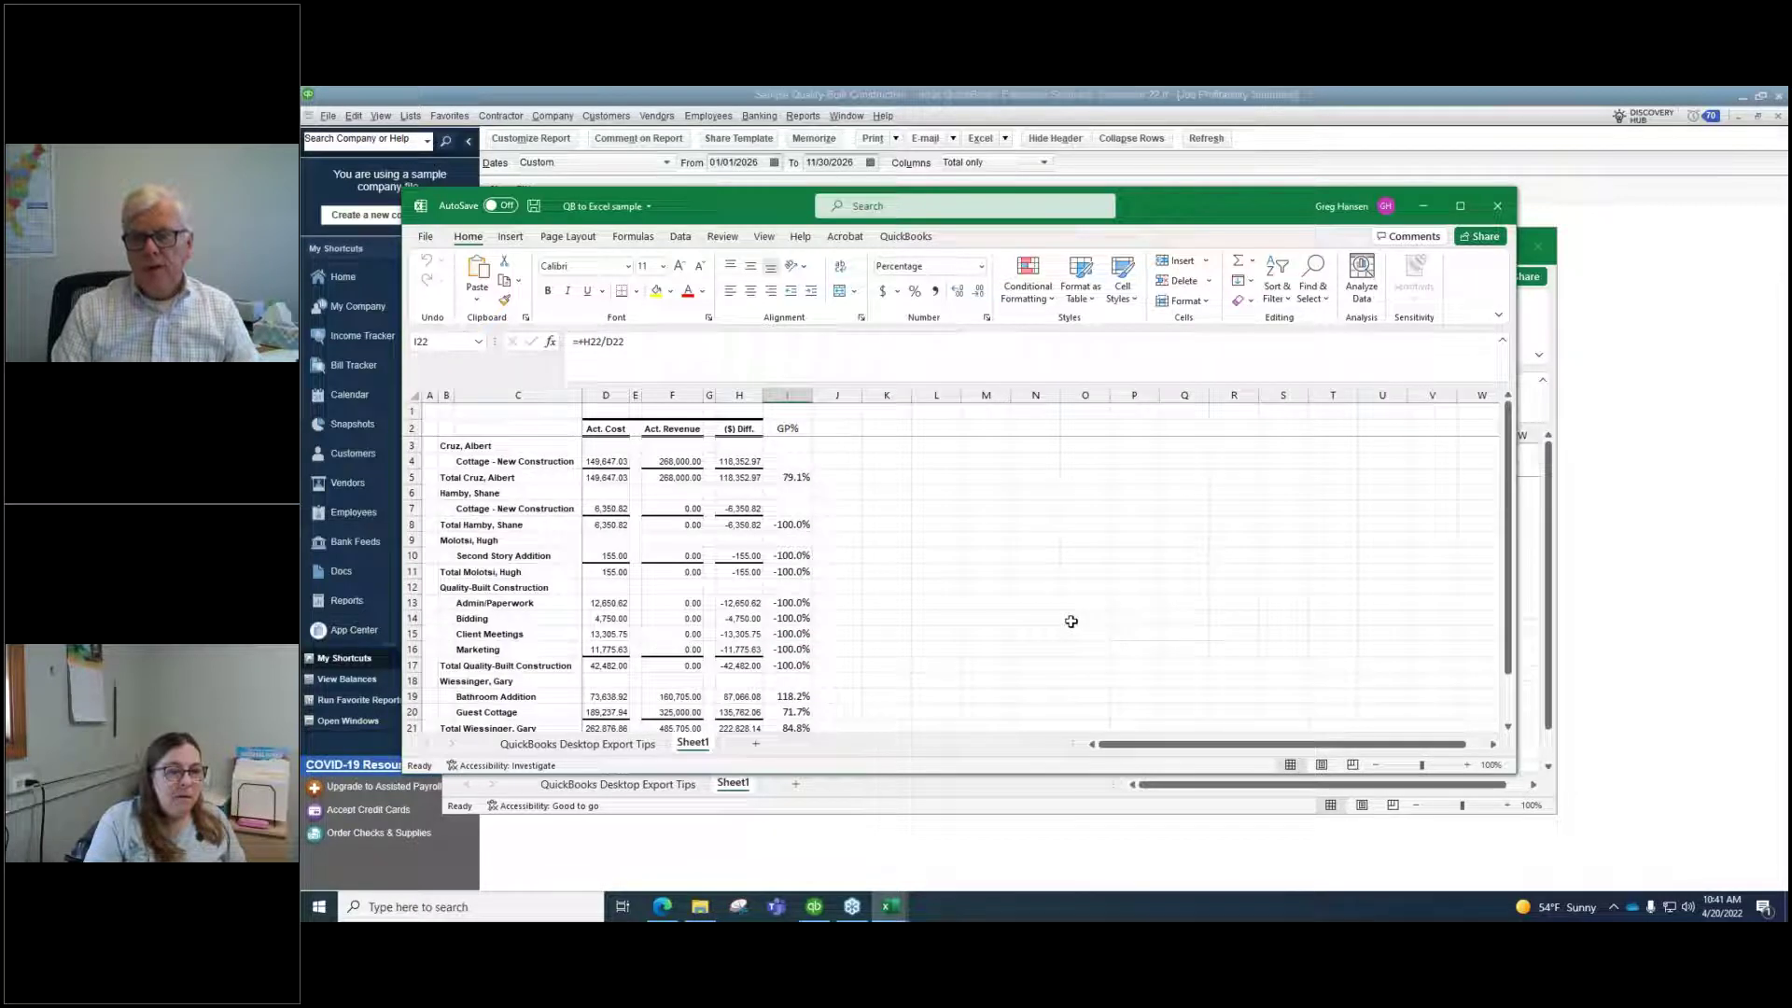
{"action": "scroll", "coordinate": [1070, 621], "scroll_direction": "down", "scroll_amount": 2}
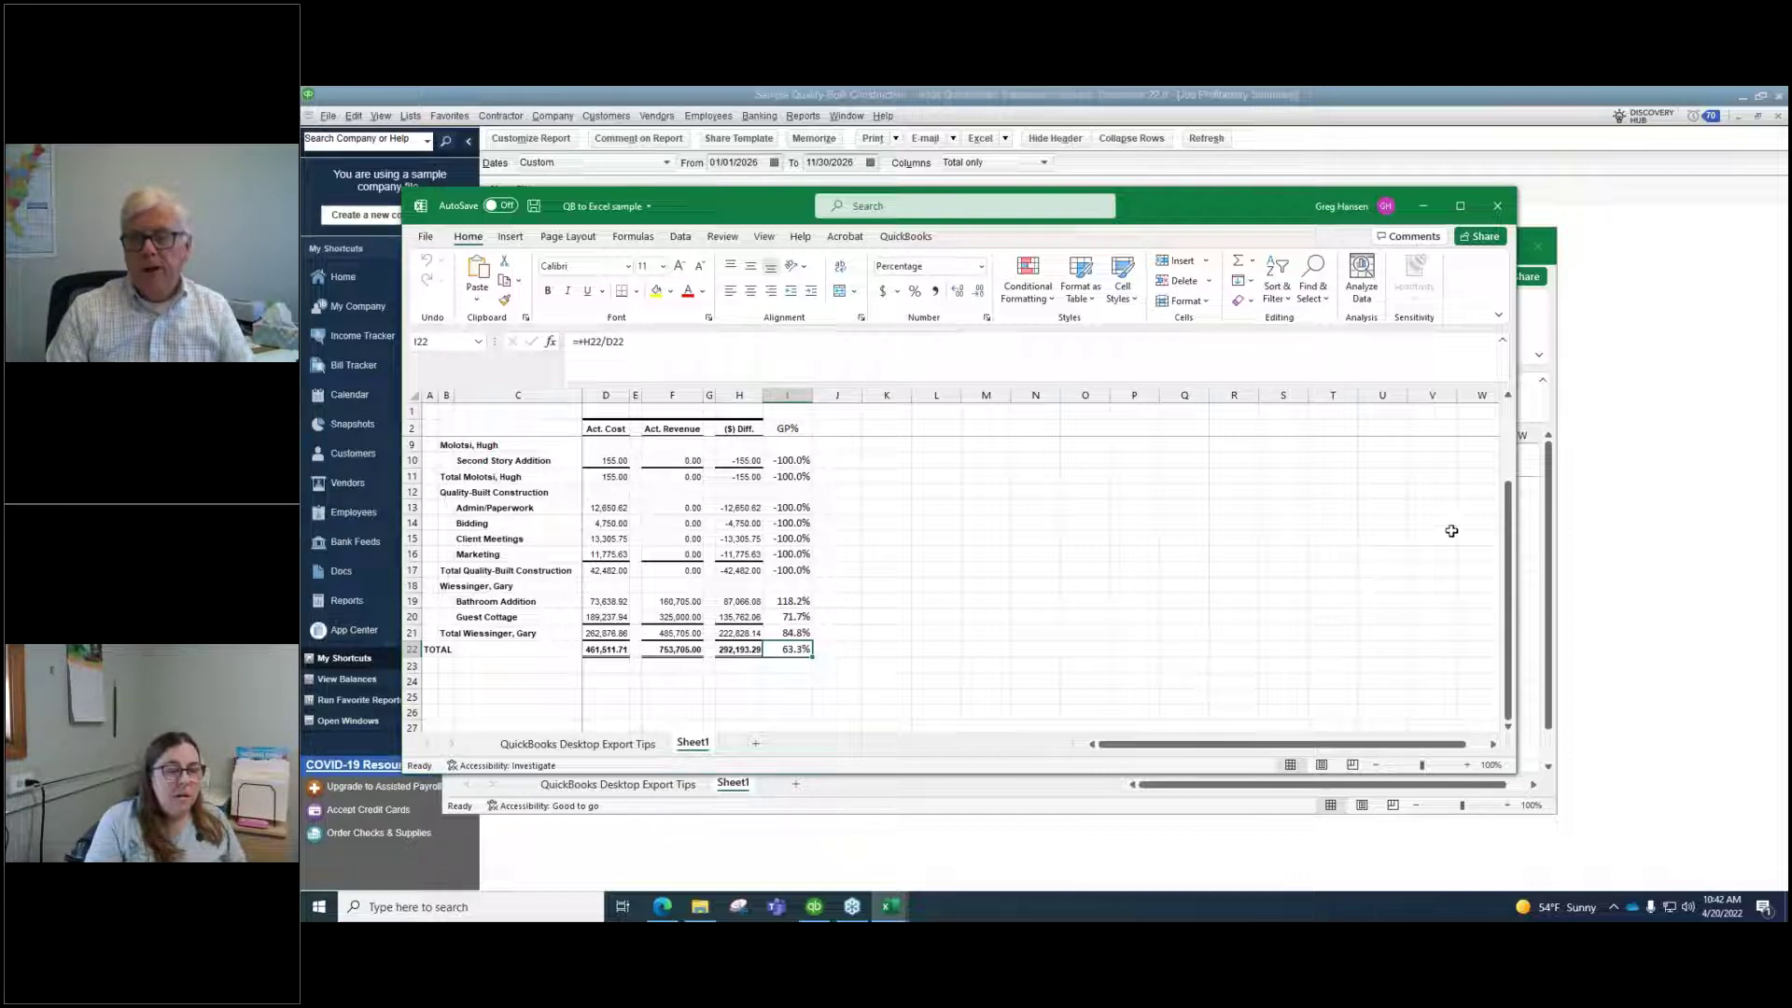
{"action": "left_click_drag", "start_coordinate": [1505, 534], "coordinate": [1505, 455]}
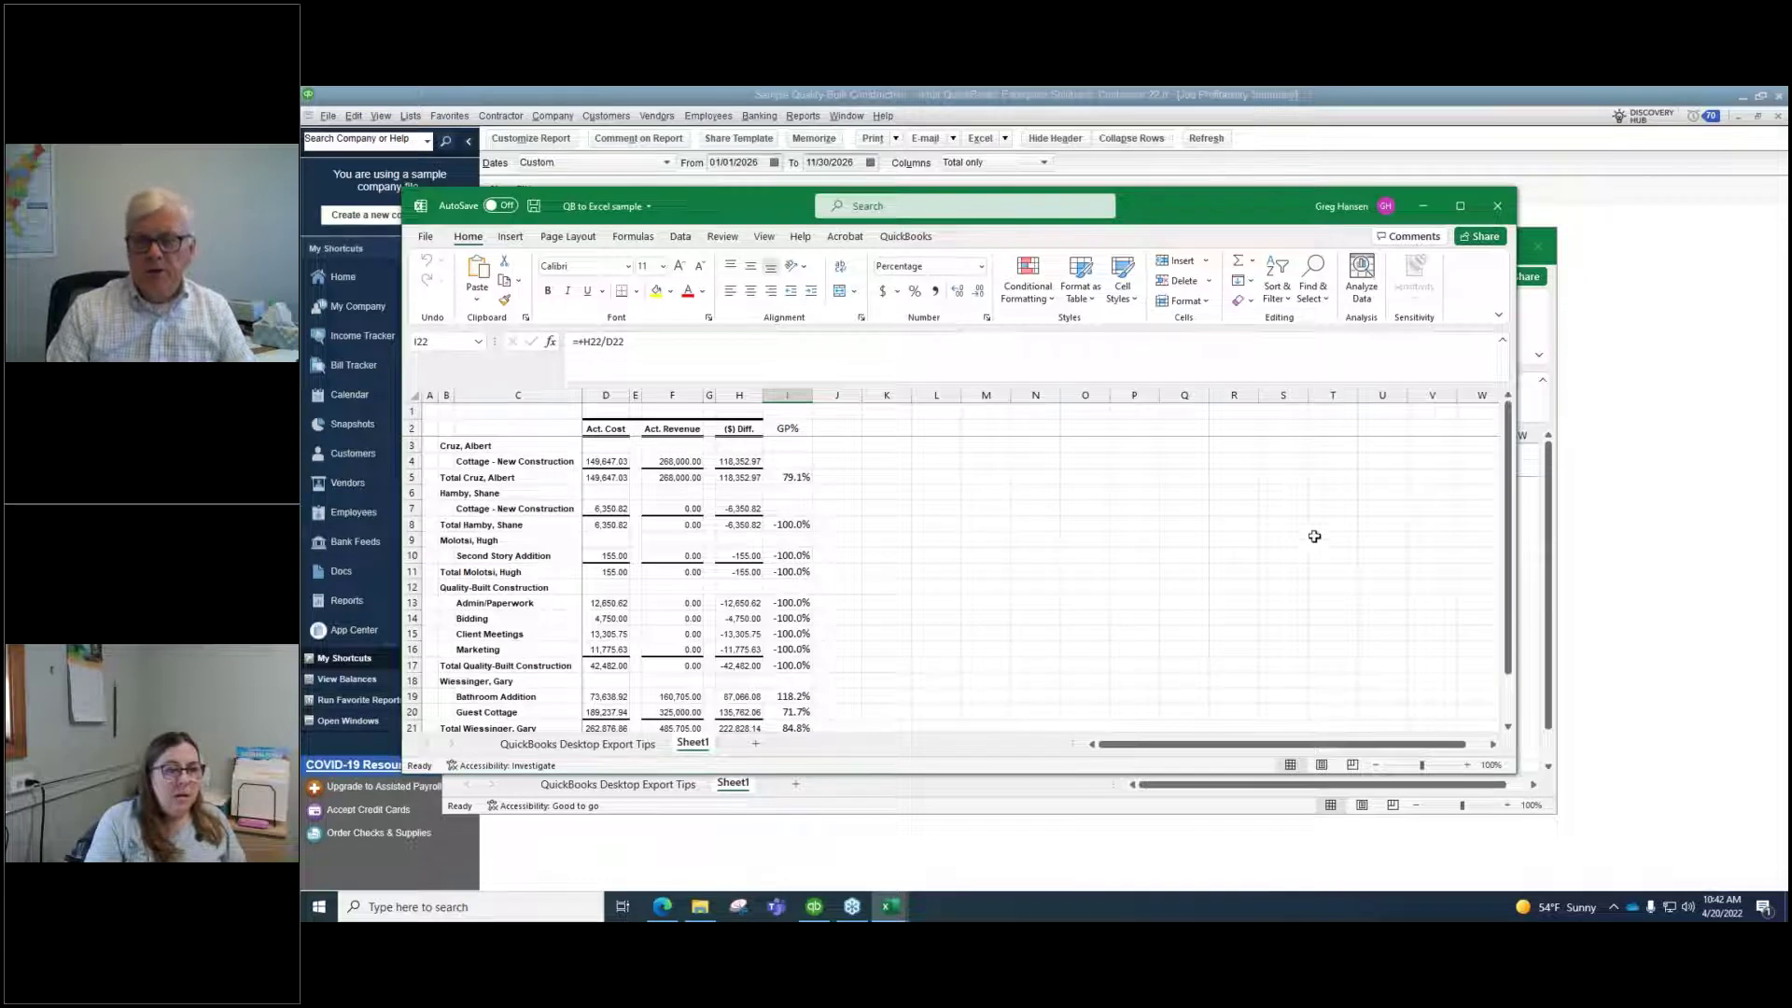
{"action": "left_click_drag", "start_coordinate": [1508, 510], "coordinate": [1510, 507]}
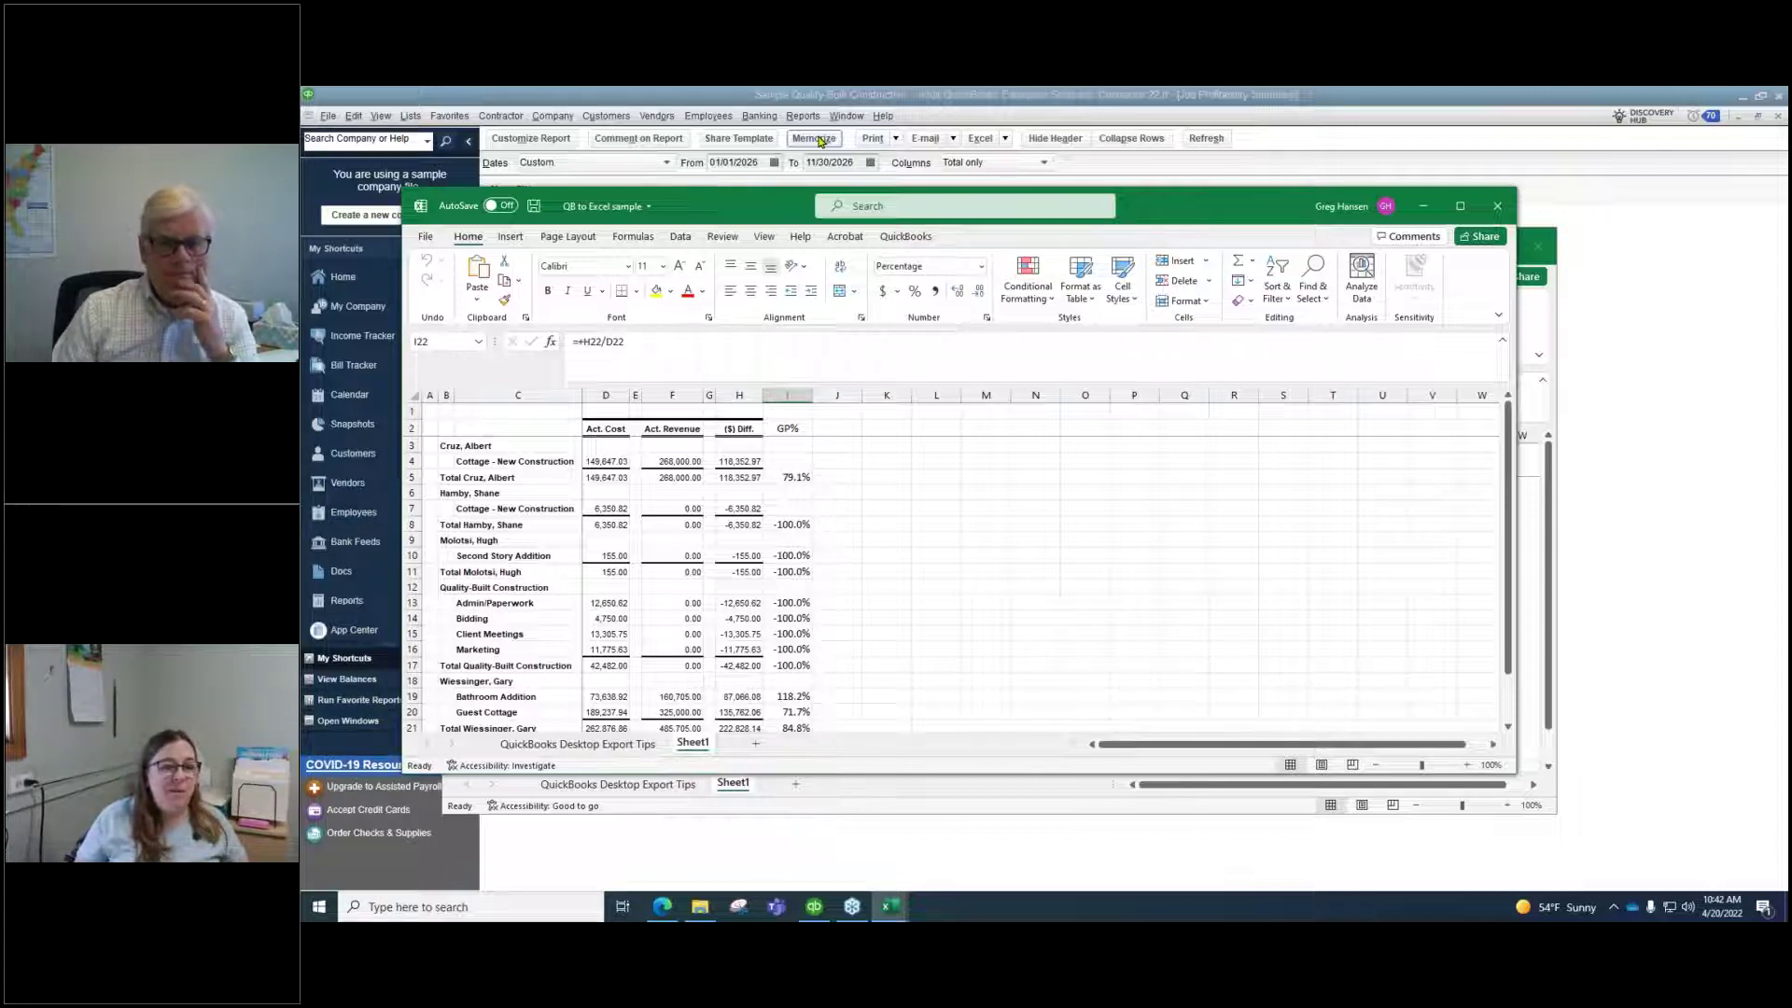
Close the QB to Excel sample workbook, switch back to QuickBooks, and memorize the Job Profitability Summary in the Accountant report group
{"action": "left_click", "coordinate": [1499, 207]}
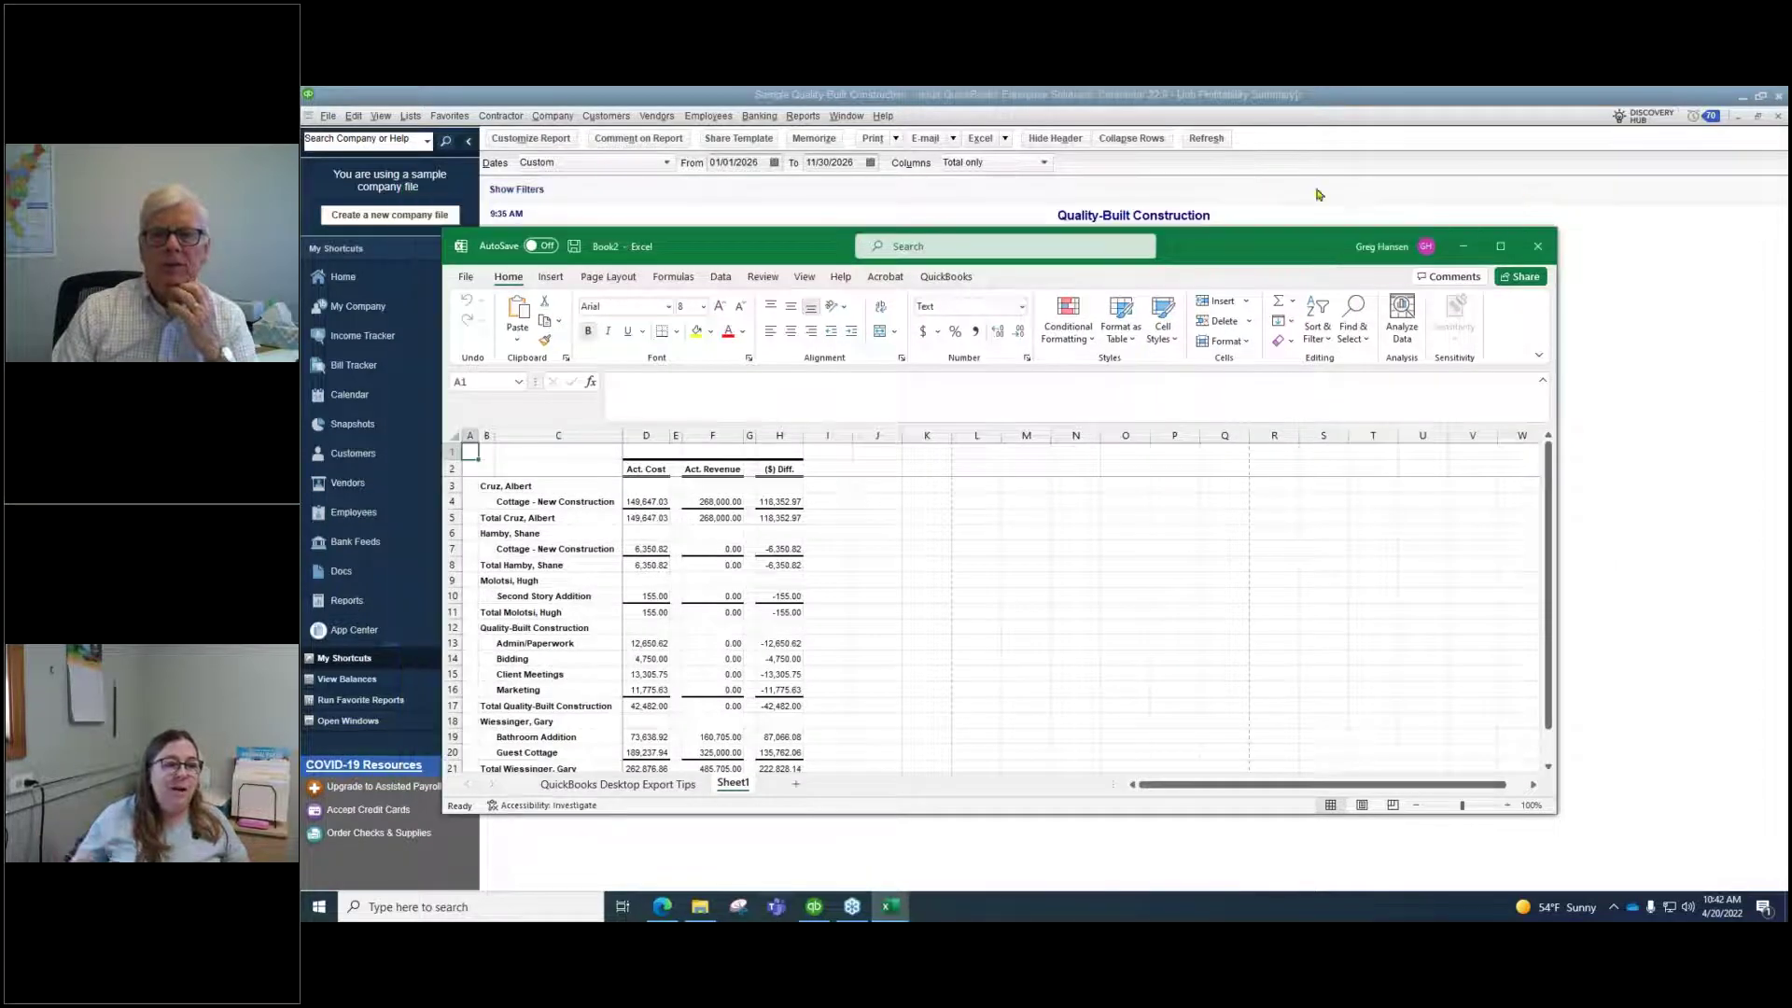
{"action": "left_click", "coordinate": [814, 906]}
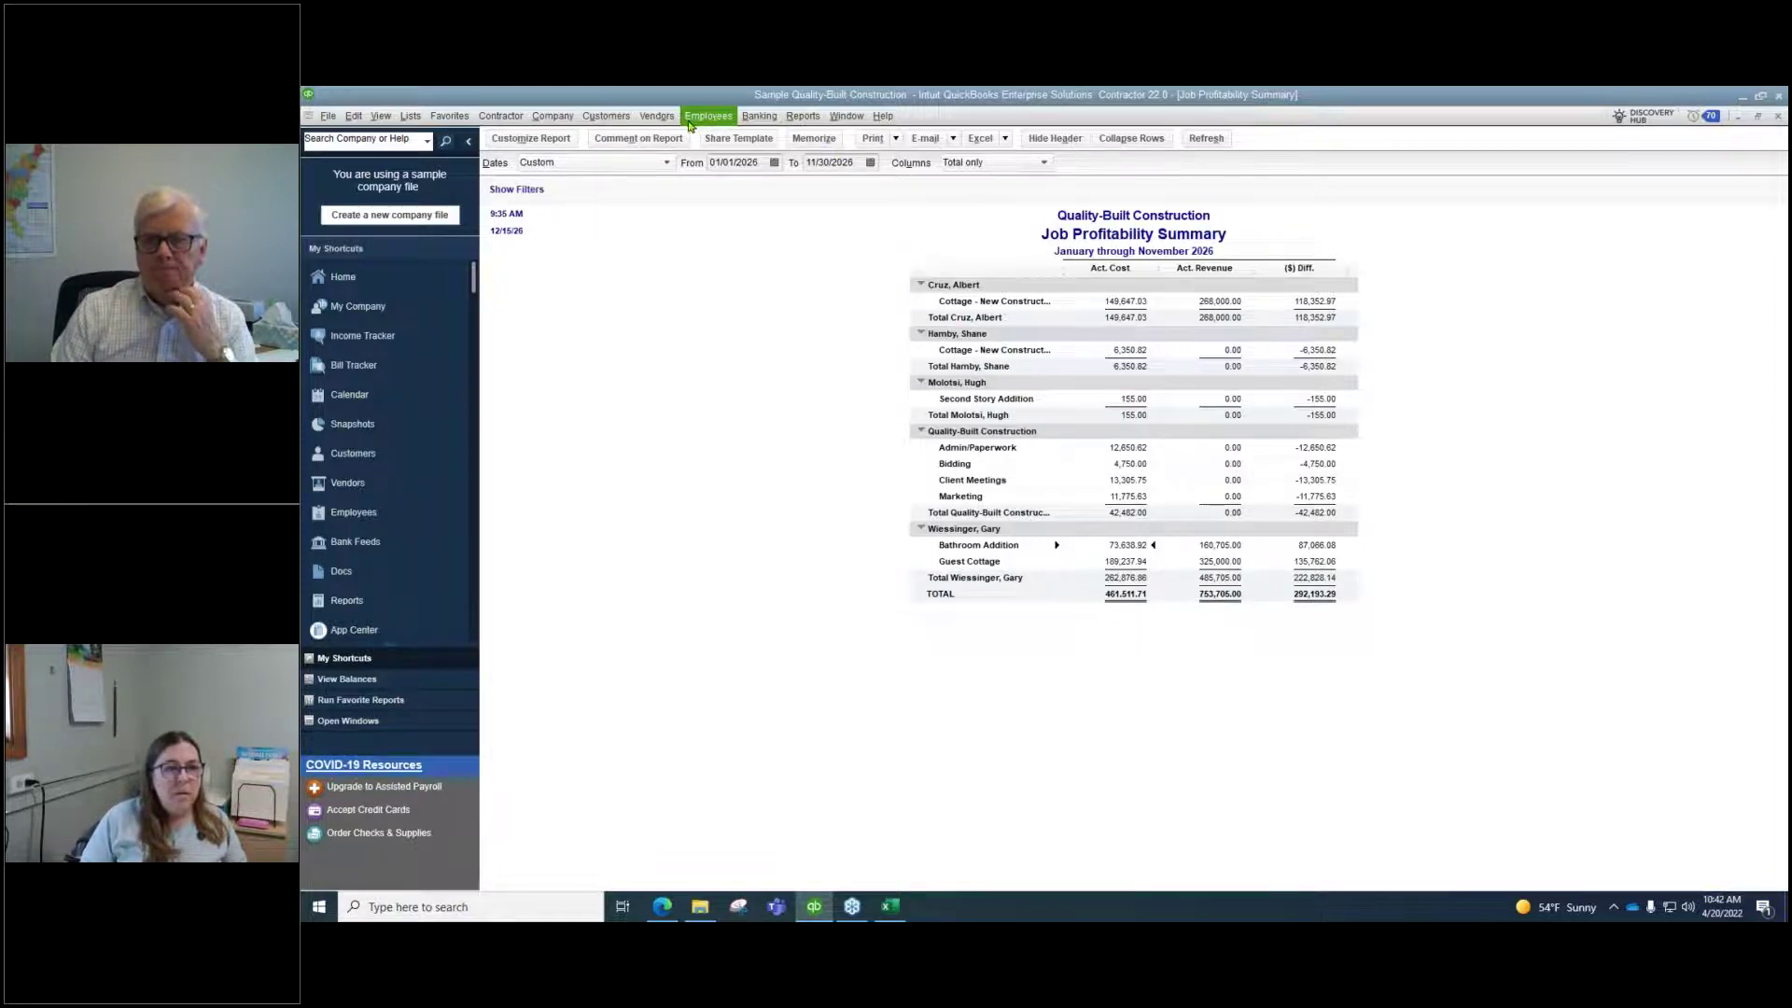
{"action": "left_click", "coordinate": [811, 142]}
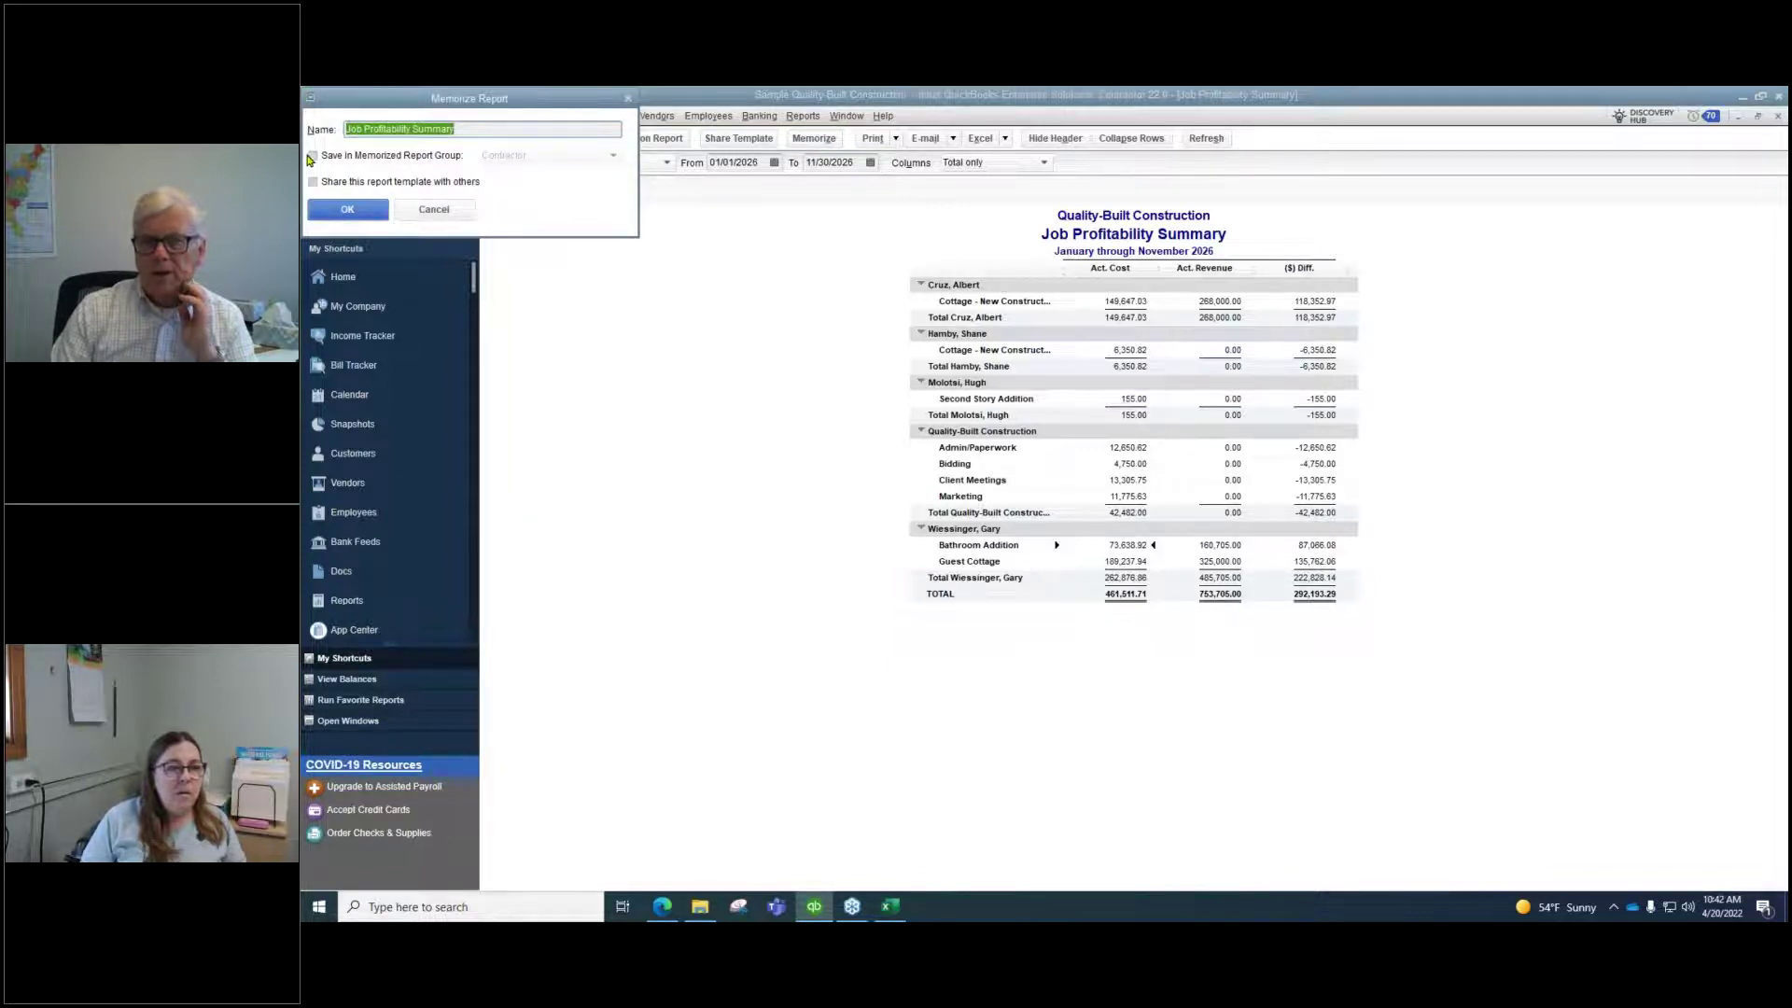
{"action": "left_click", "coordinate": [313, 156]}
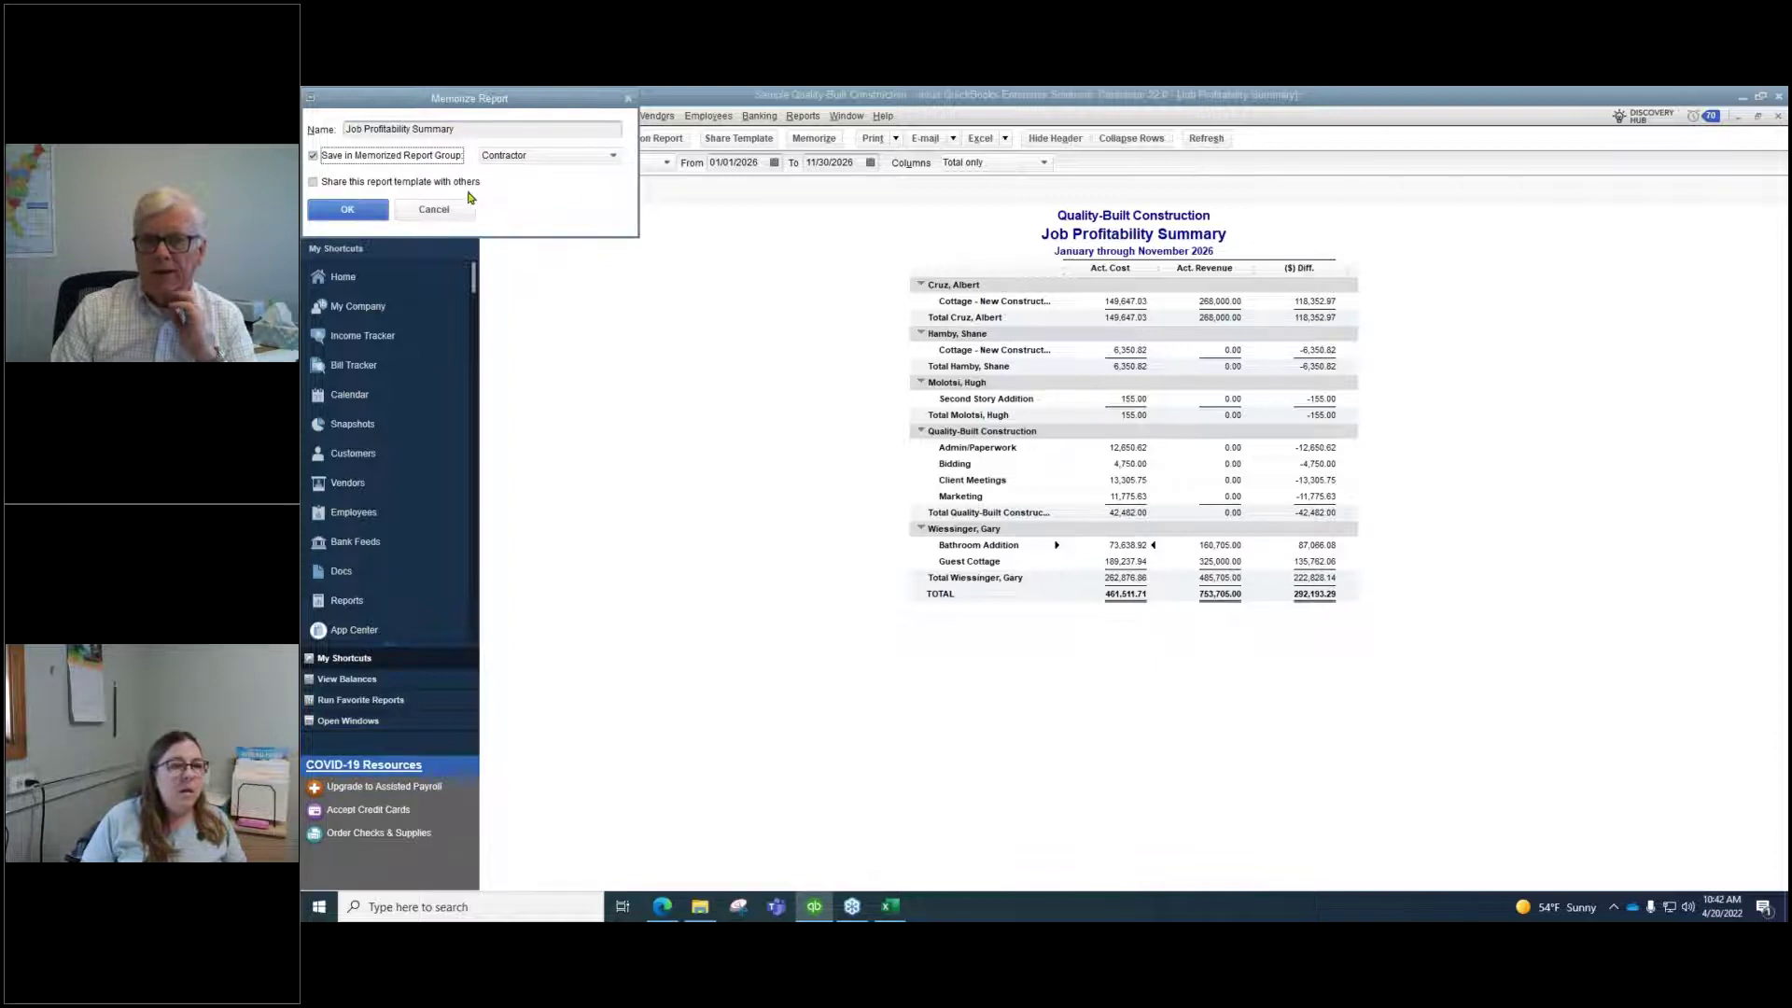
{"action": "left_click", "coordinate": [613, 159]}
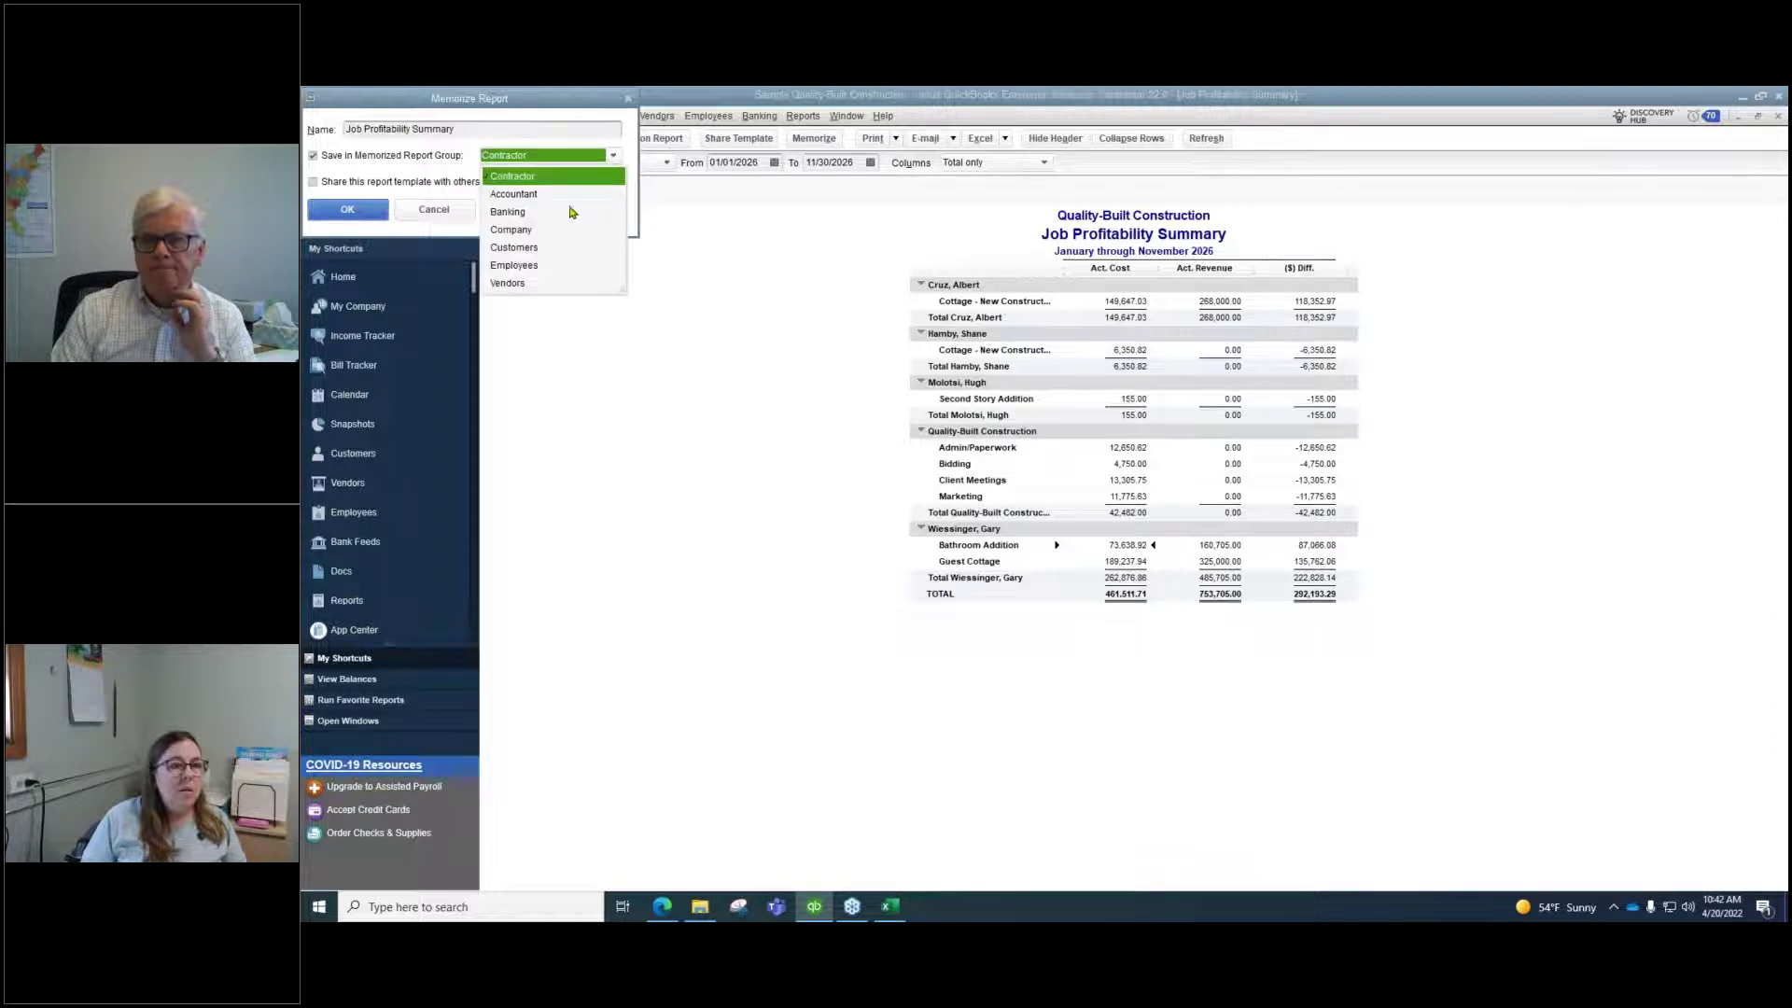
{"action": "left_click", "coordinate": [545, 193]}
{"action": "left_click", "coordinate": [347, 209]}
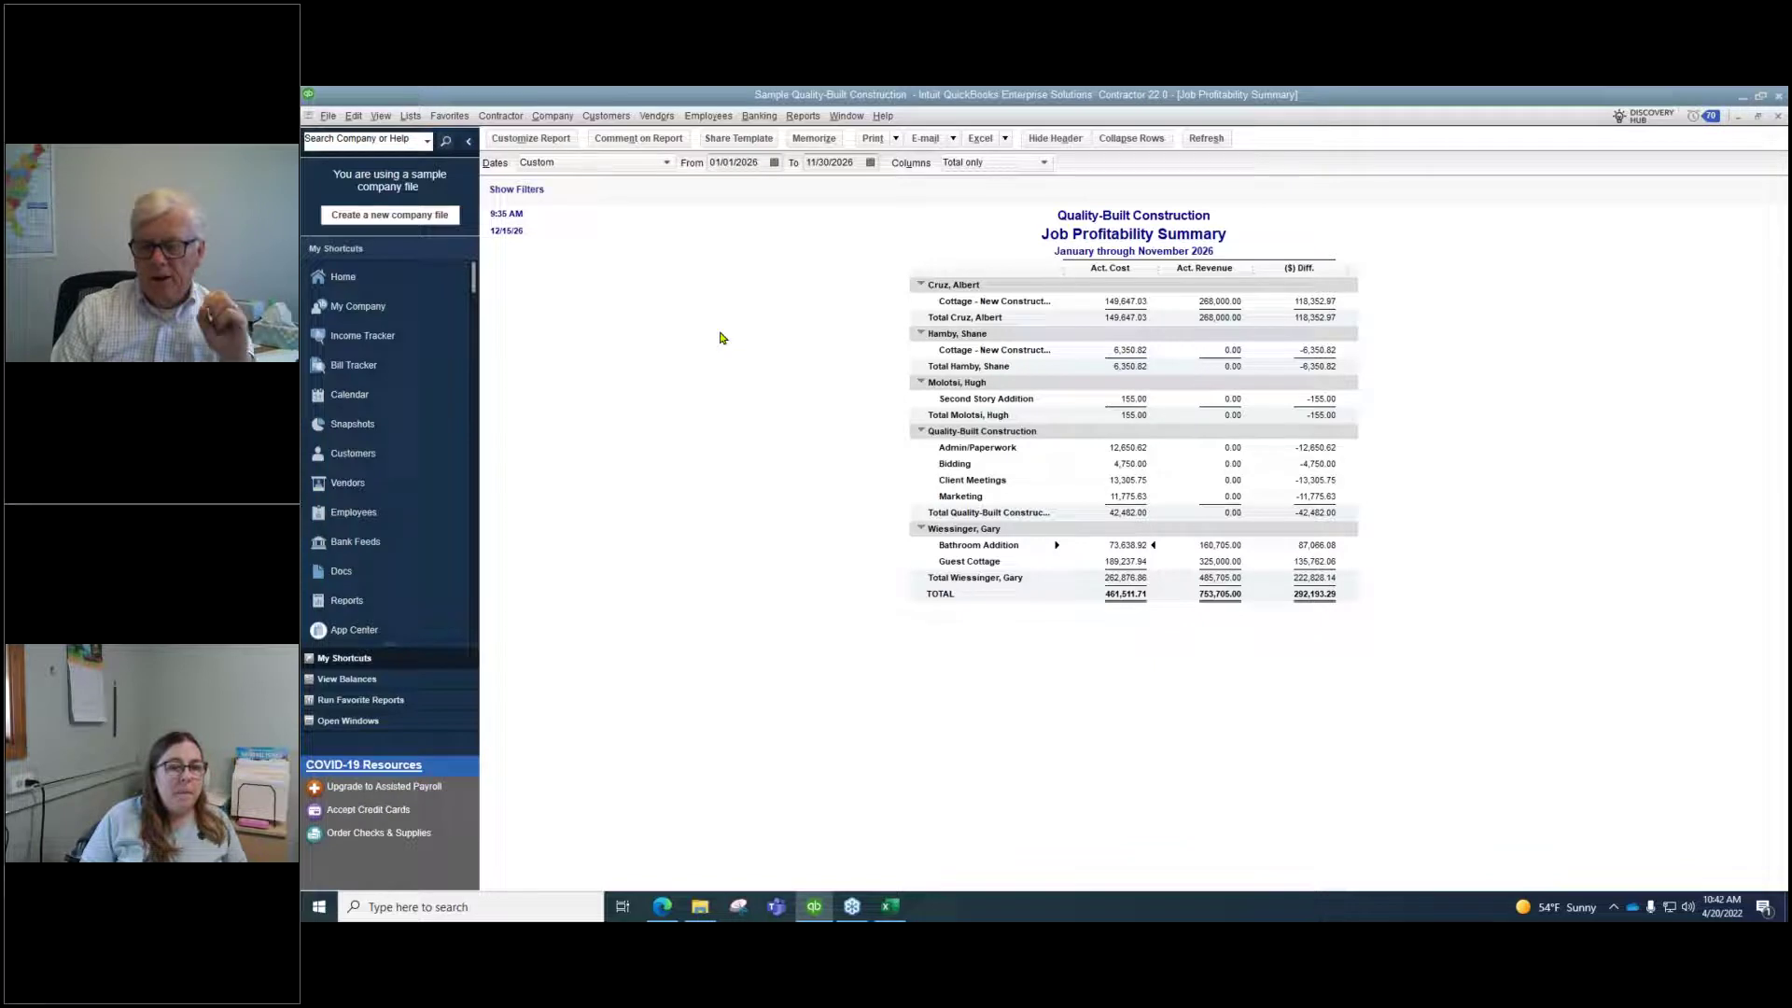
Run the memorized Job Profitability Summary from the Accountant group, and check the choices for memorizing it again without saving
{"action": "left_click", "coordinate": [802, 116]}
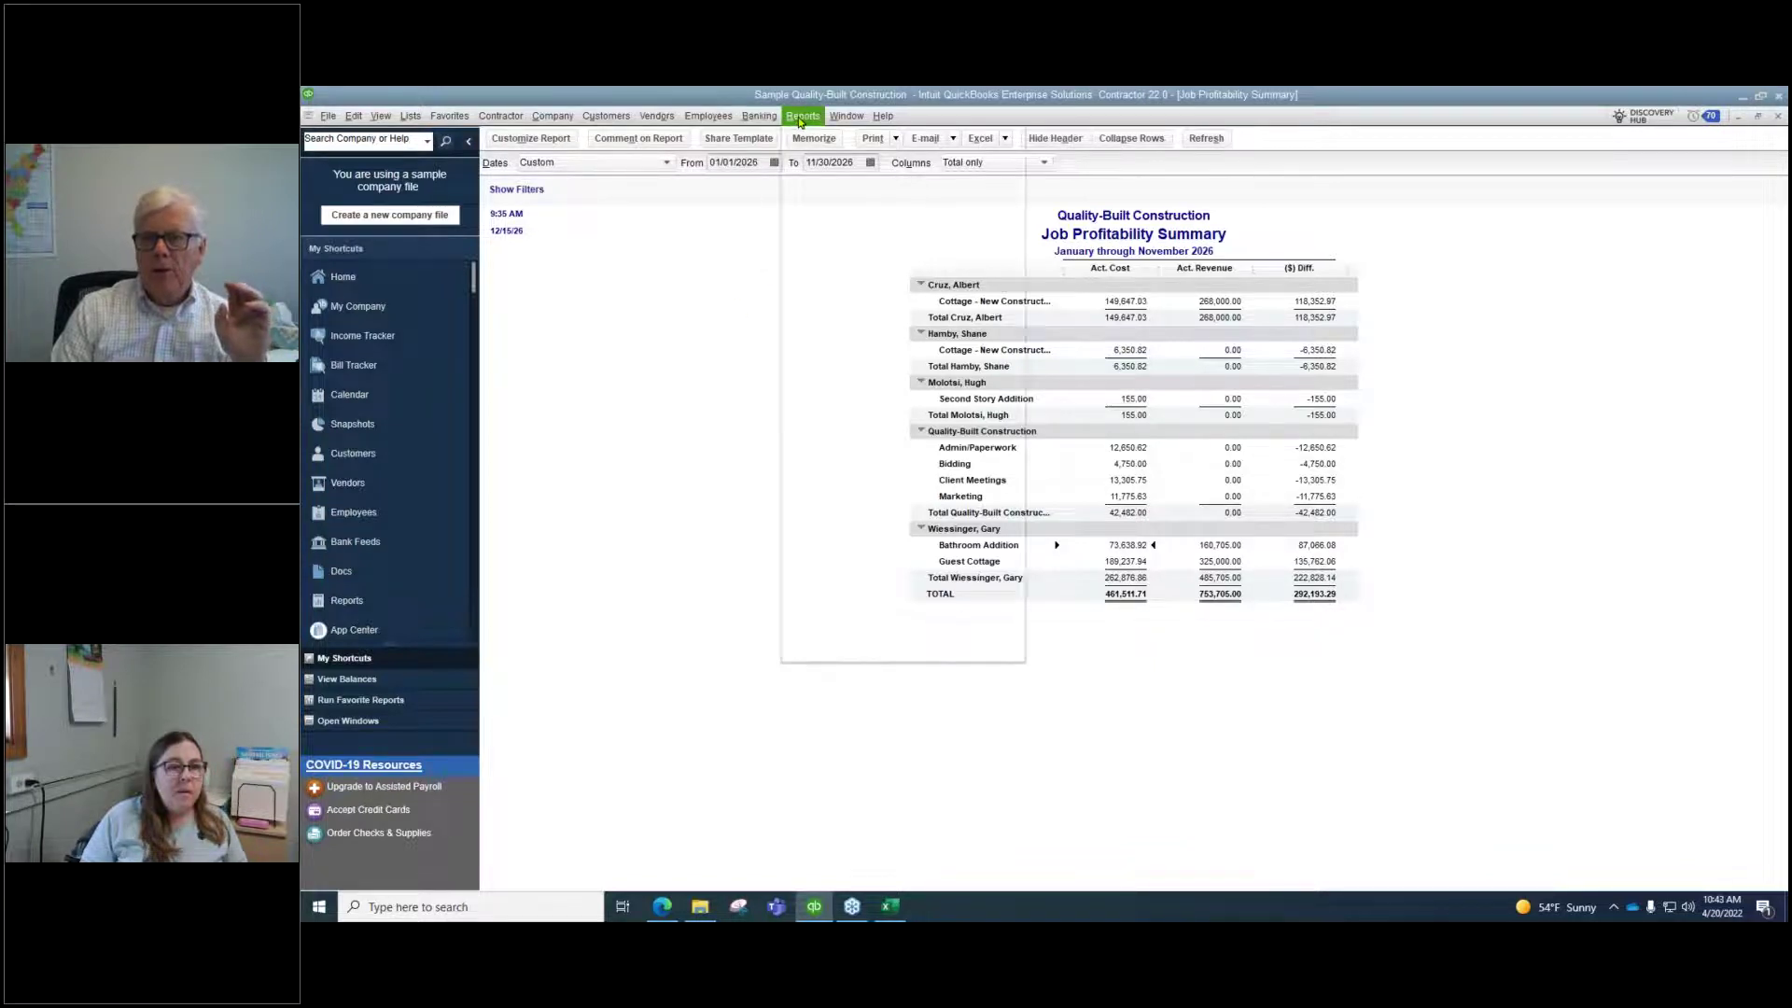
{"action": "mouse_move", "coordinate": [834, 159]}
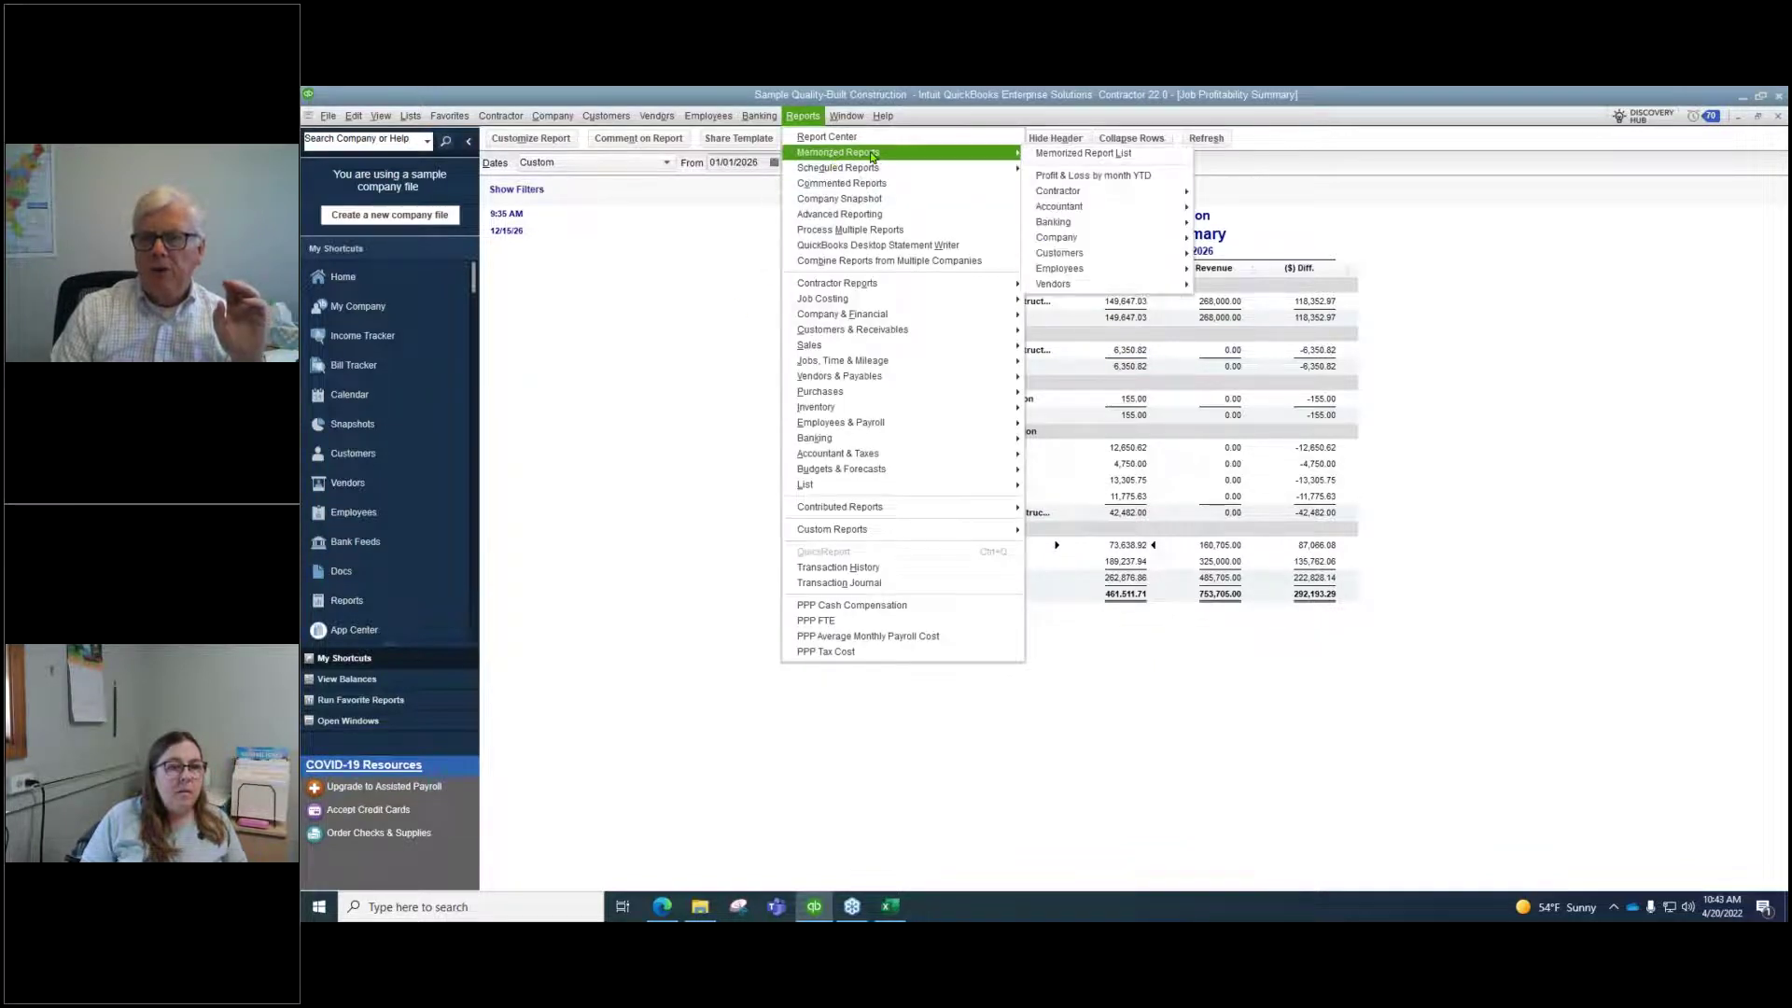
{"action": "mouse_move", "coordinate": [1059, 206]}
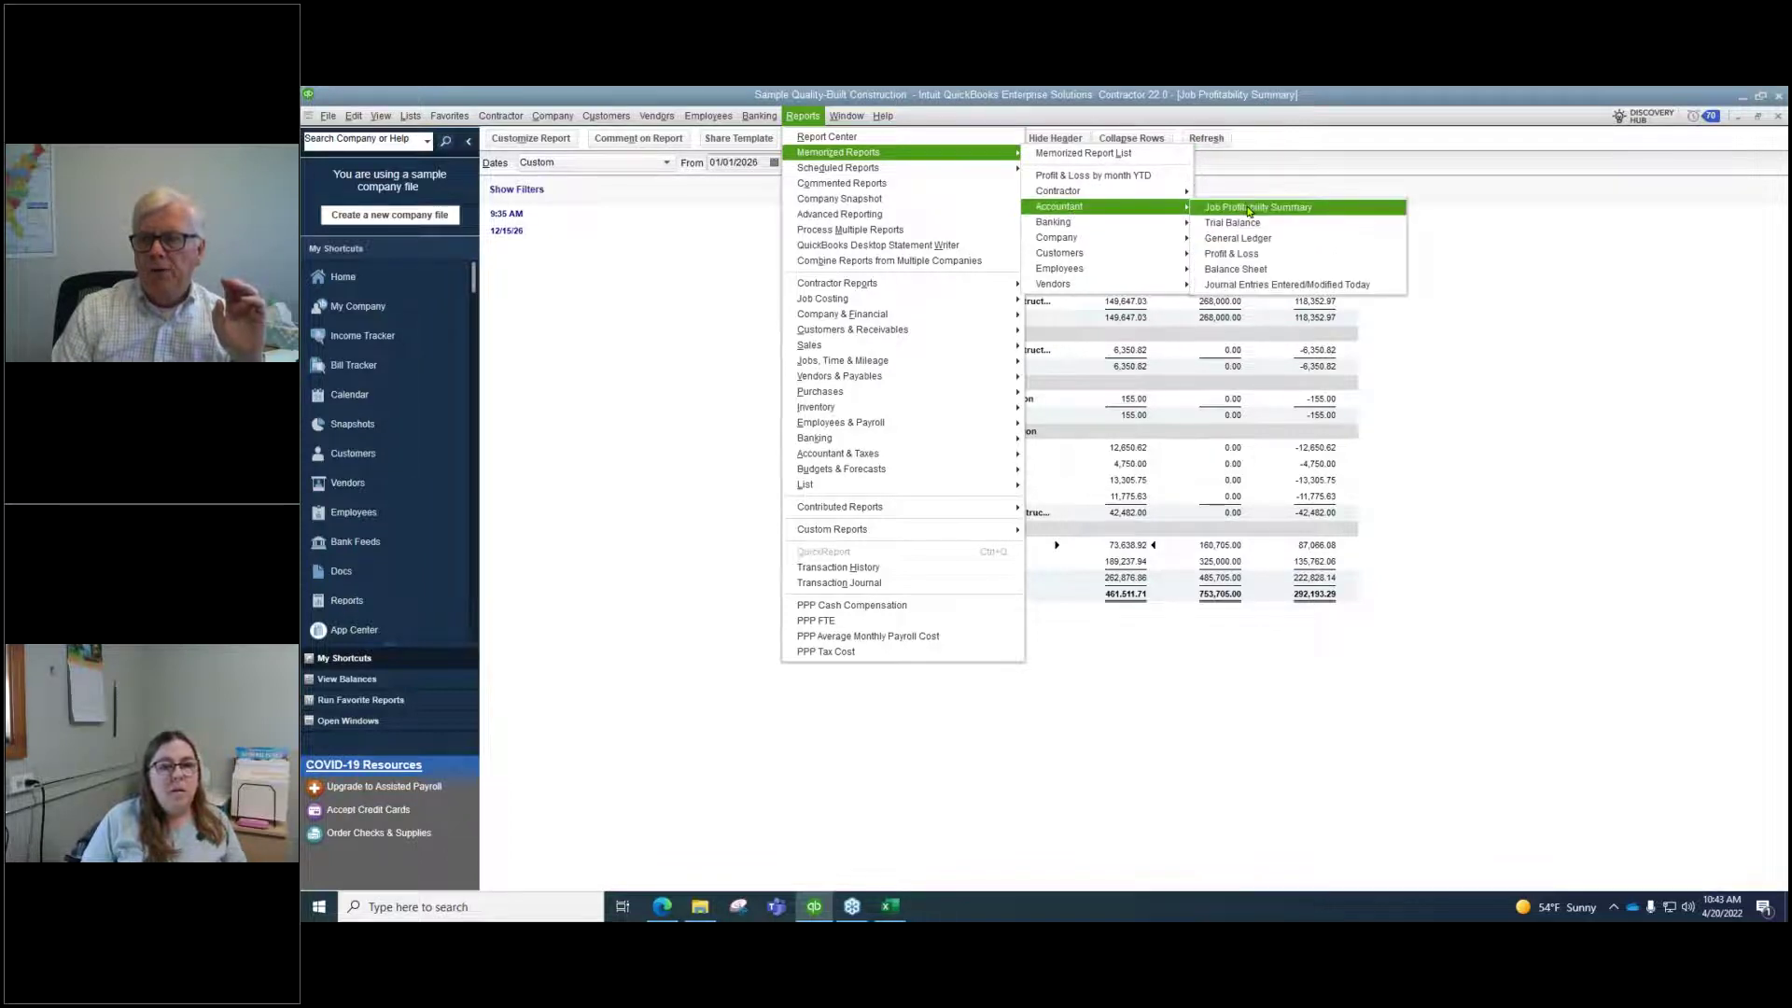
{"action": "left_click", "coordinate": [1248, 208]}
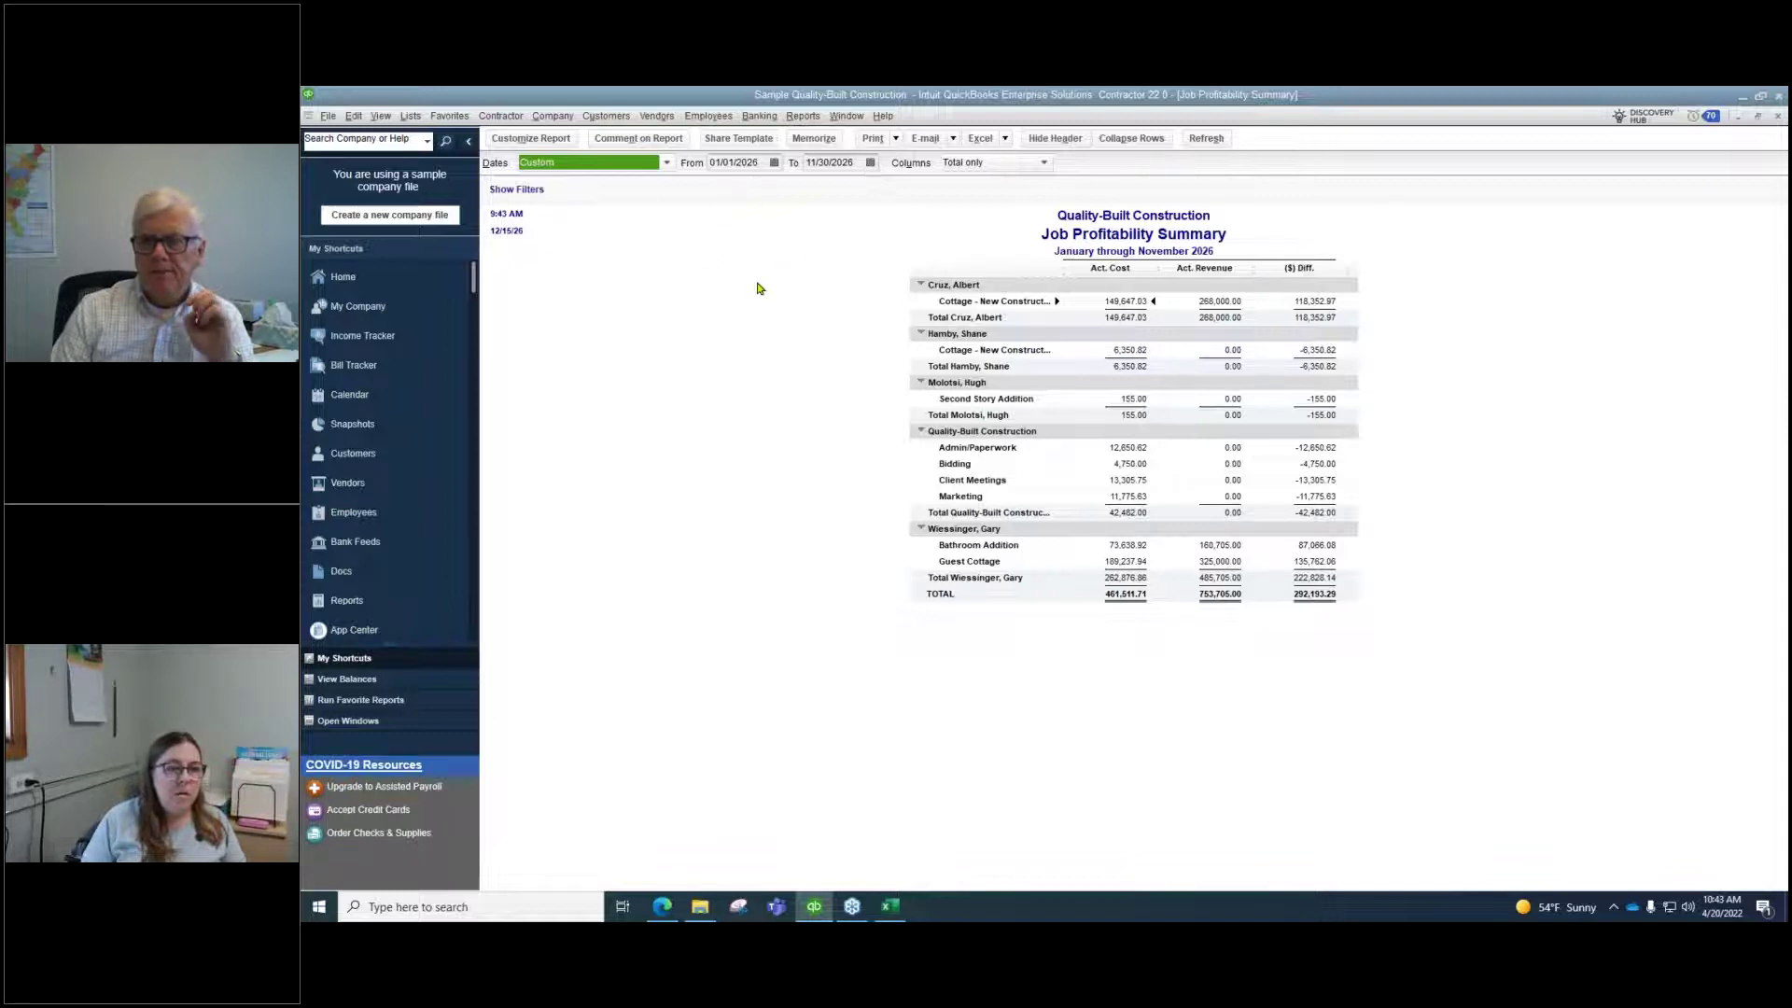
{"action": "left_click", "coordinate": [813, 140]}
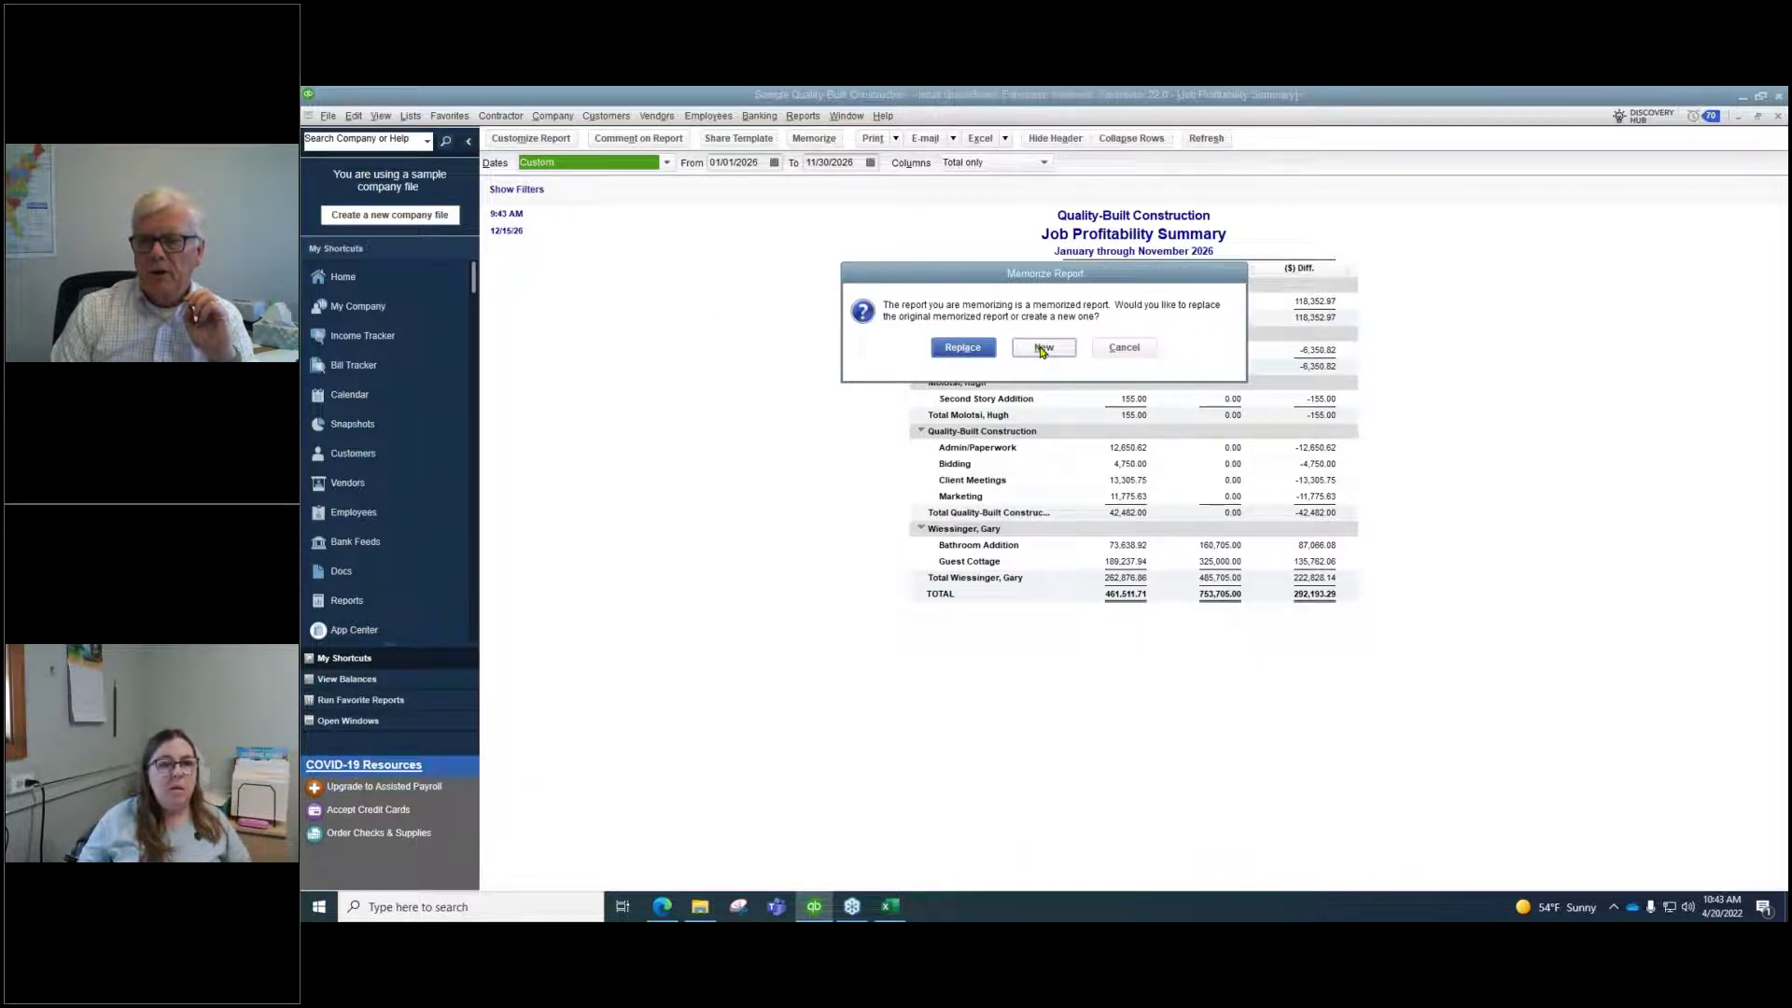
{"action": "left_click", "coordinate": [1113, 348]}
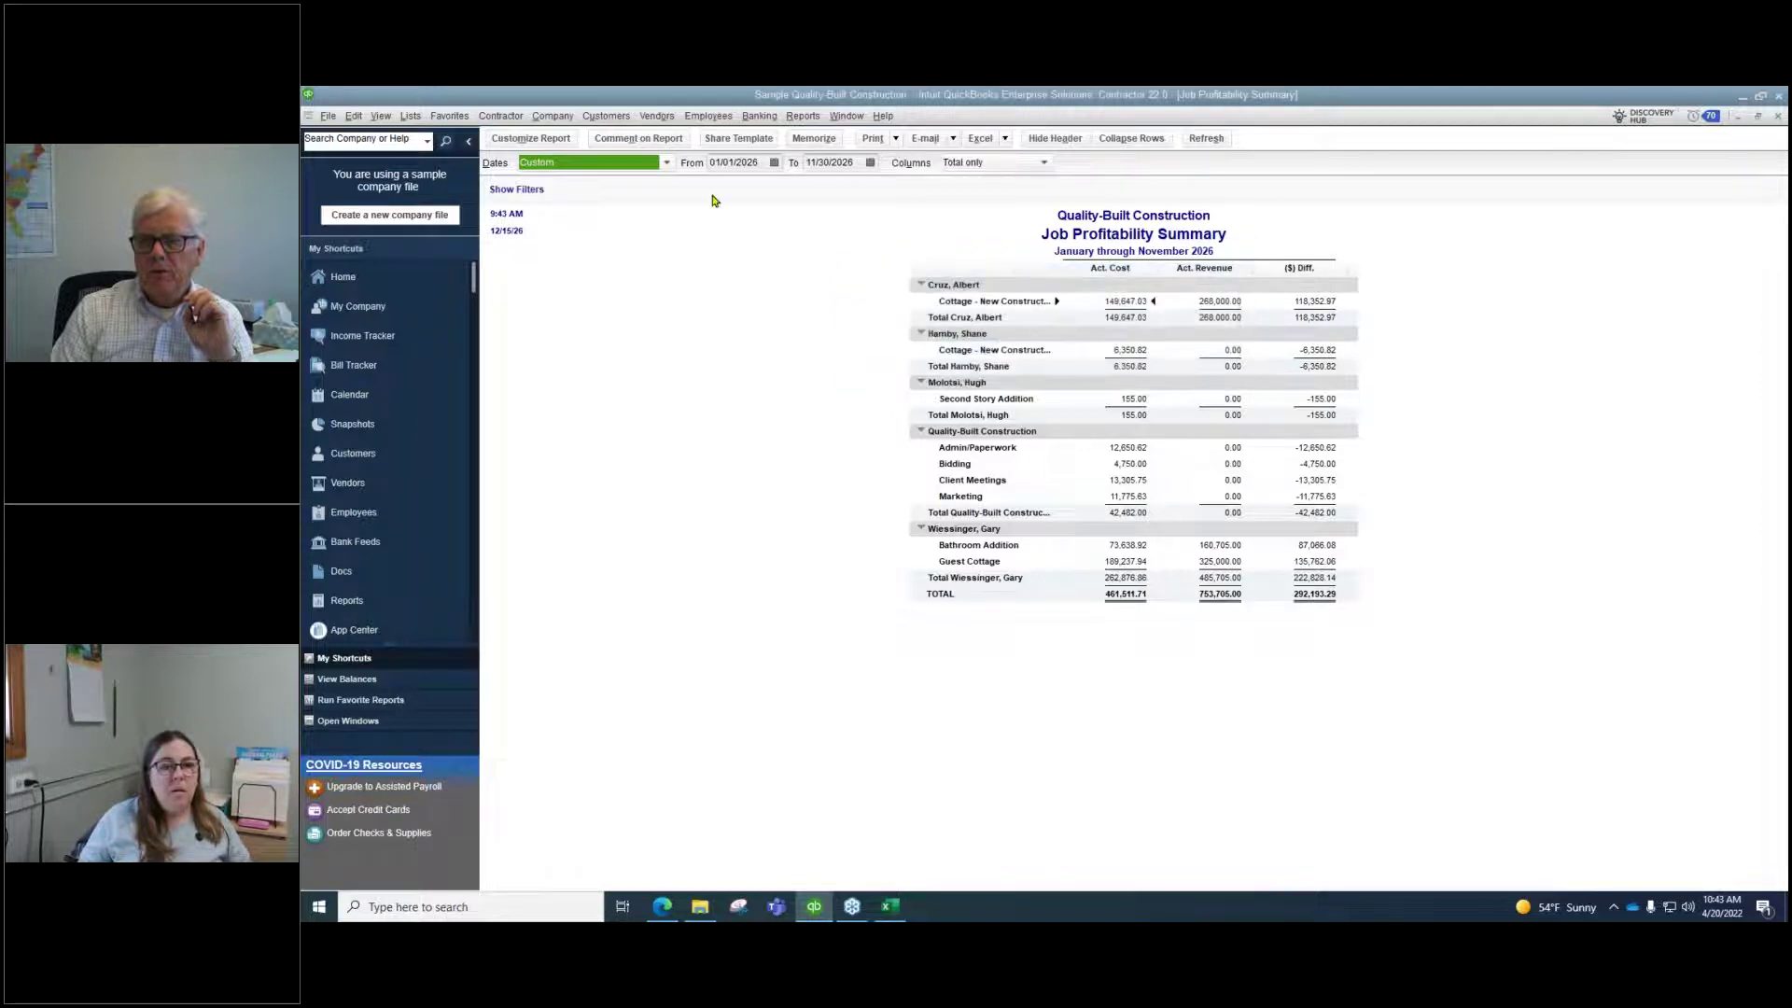
Run the A/R Aging Summary from the Customers & Receivables reports
{"action": "left_click", "coordinate": [804, 119]}
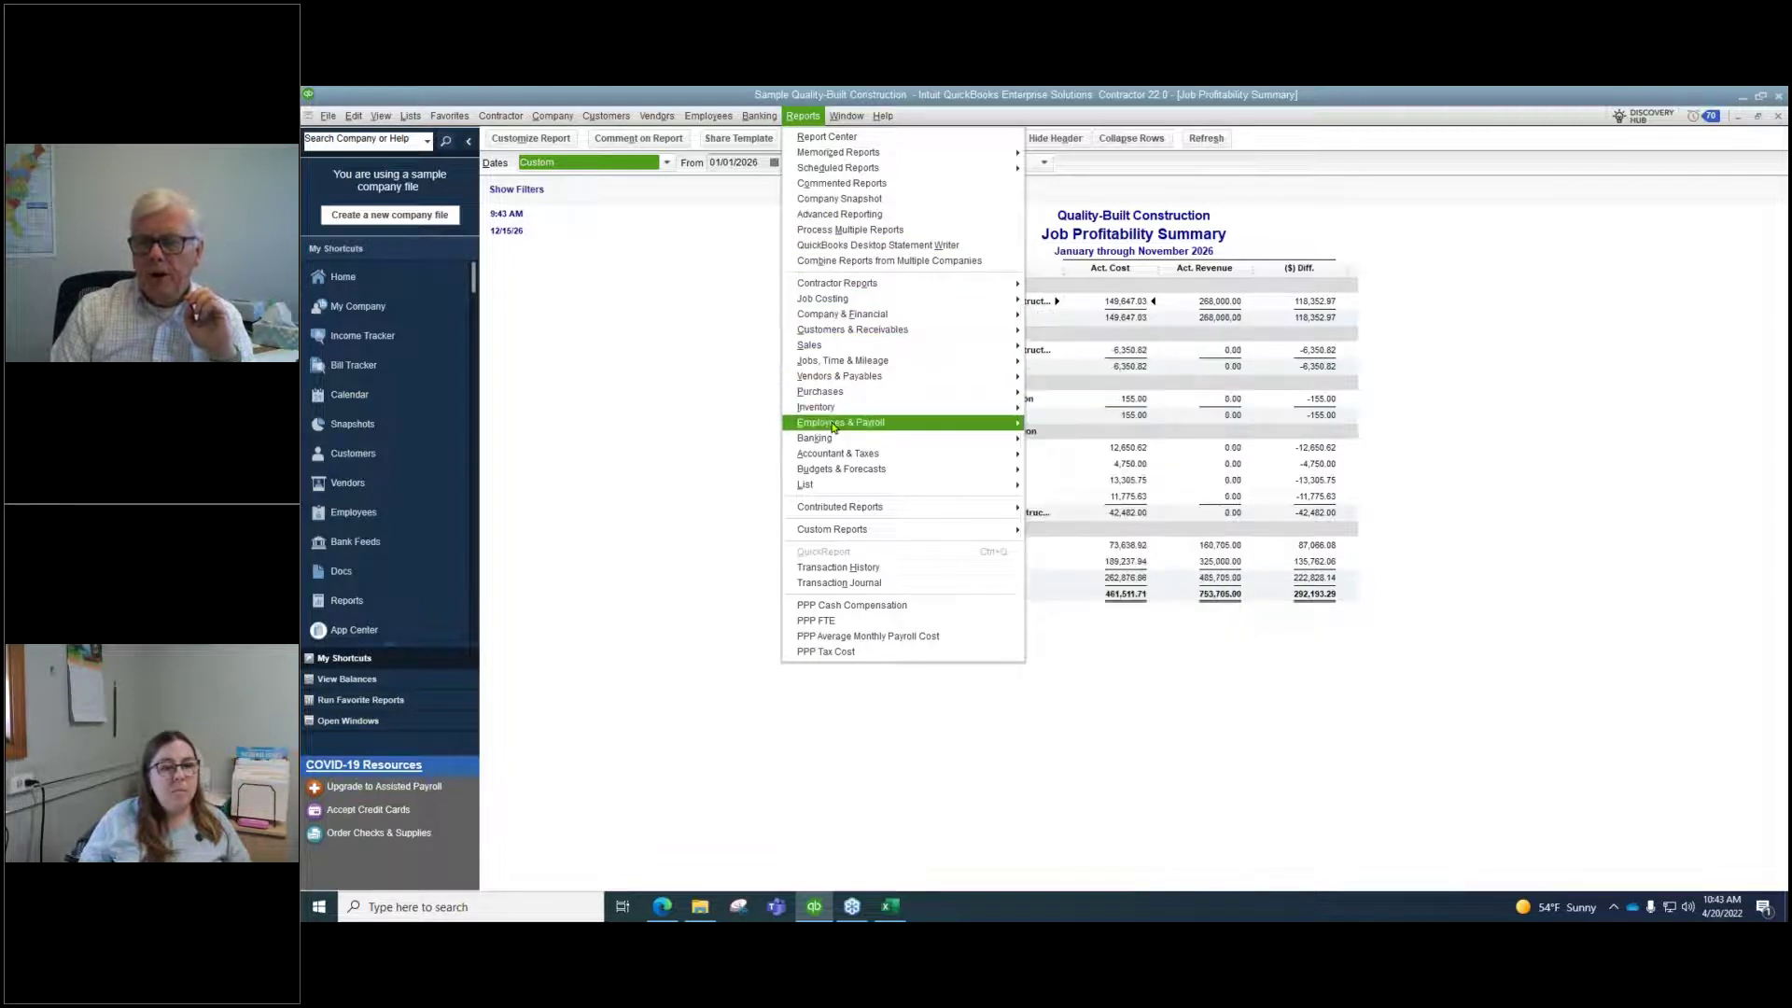
{"action": "mouse_move", "coordinate": [834, 425]}
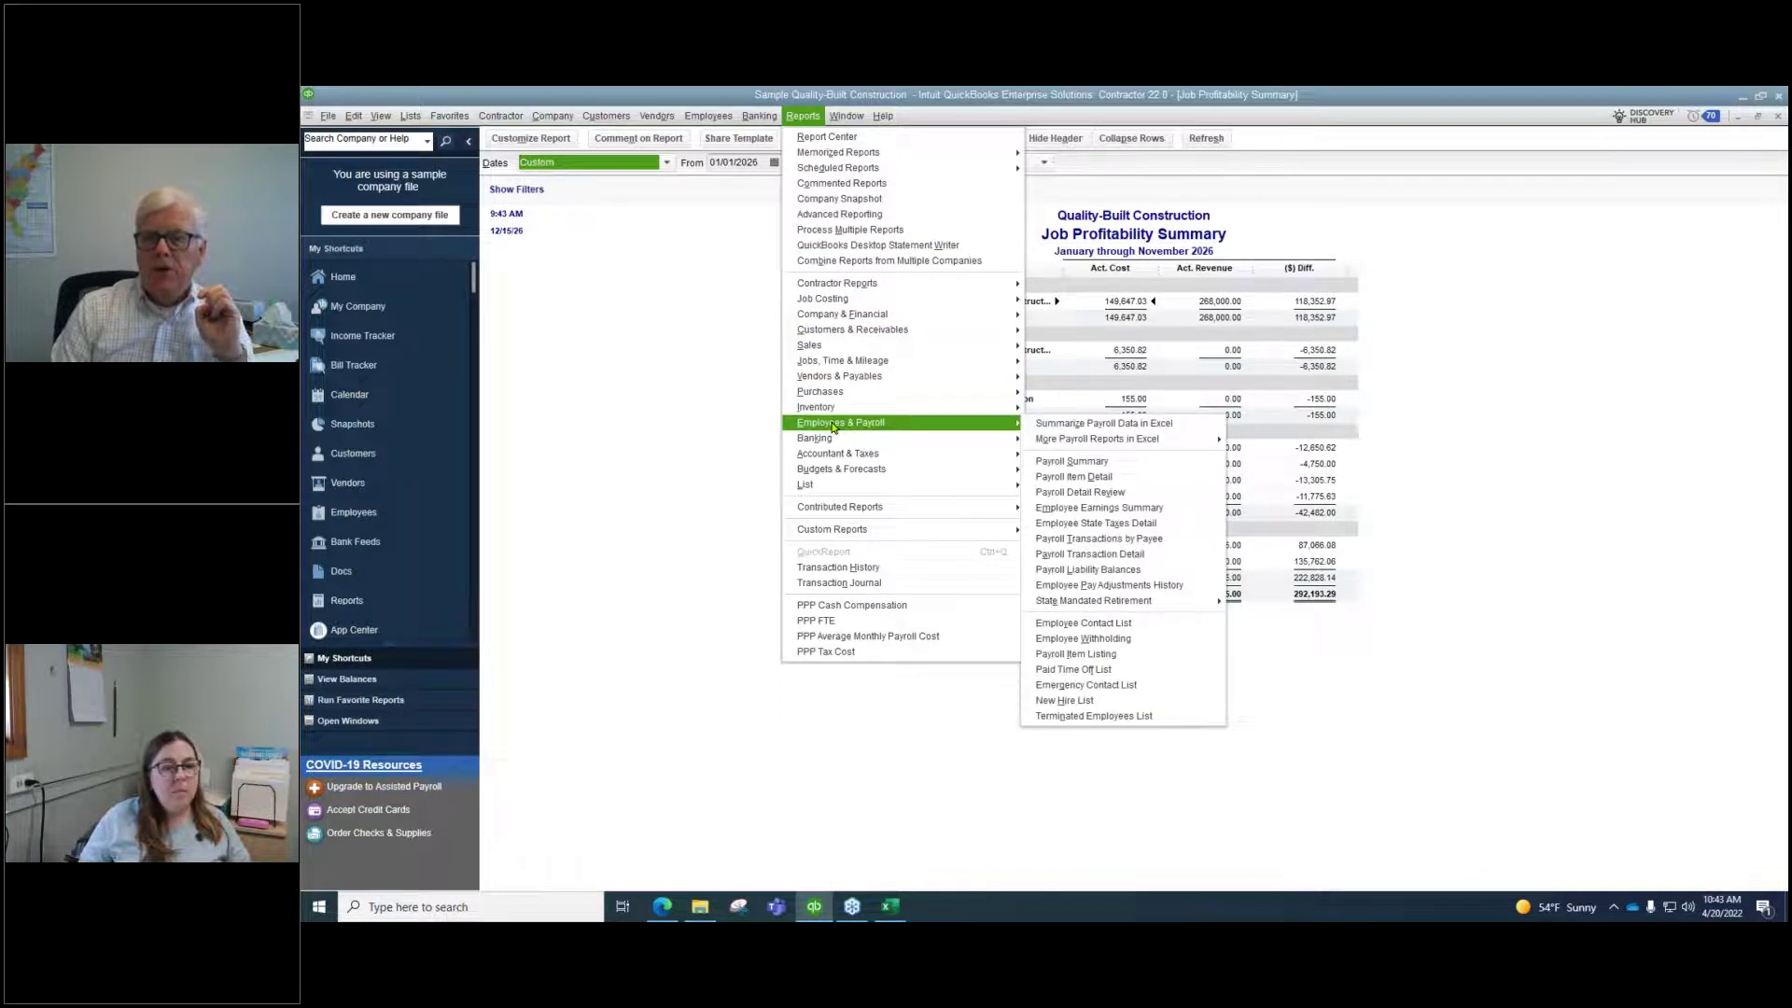
{"action": "mouse_move", "coordinate": [827, 333]}
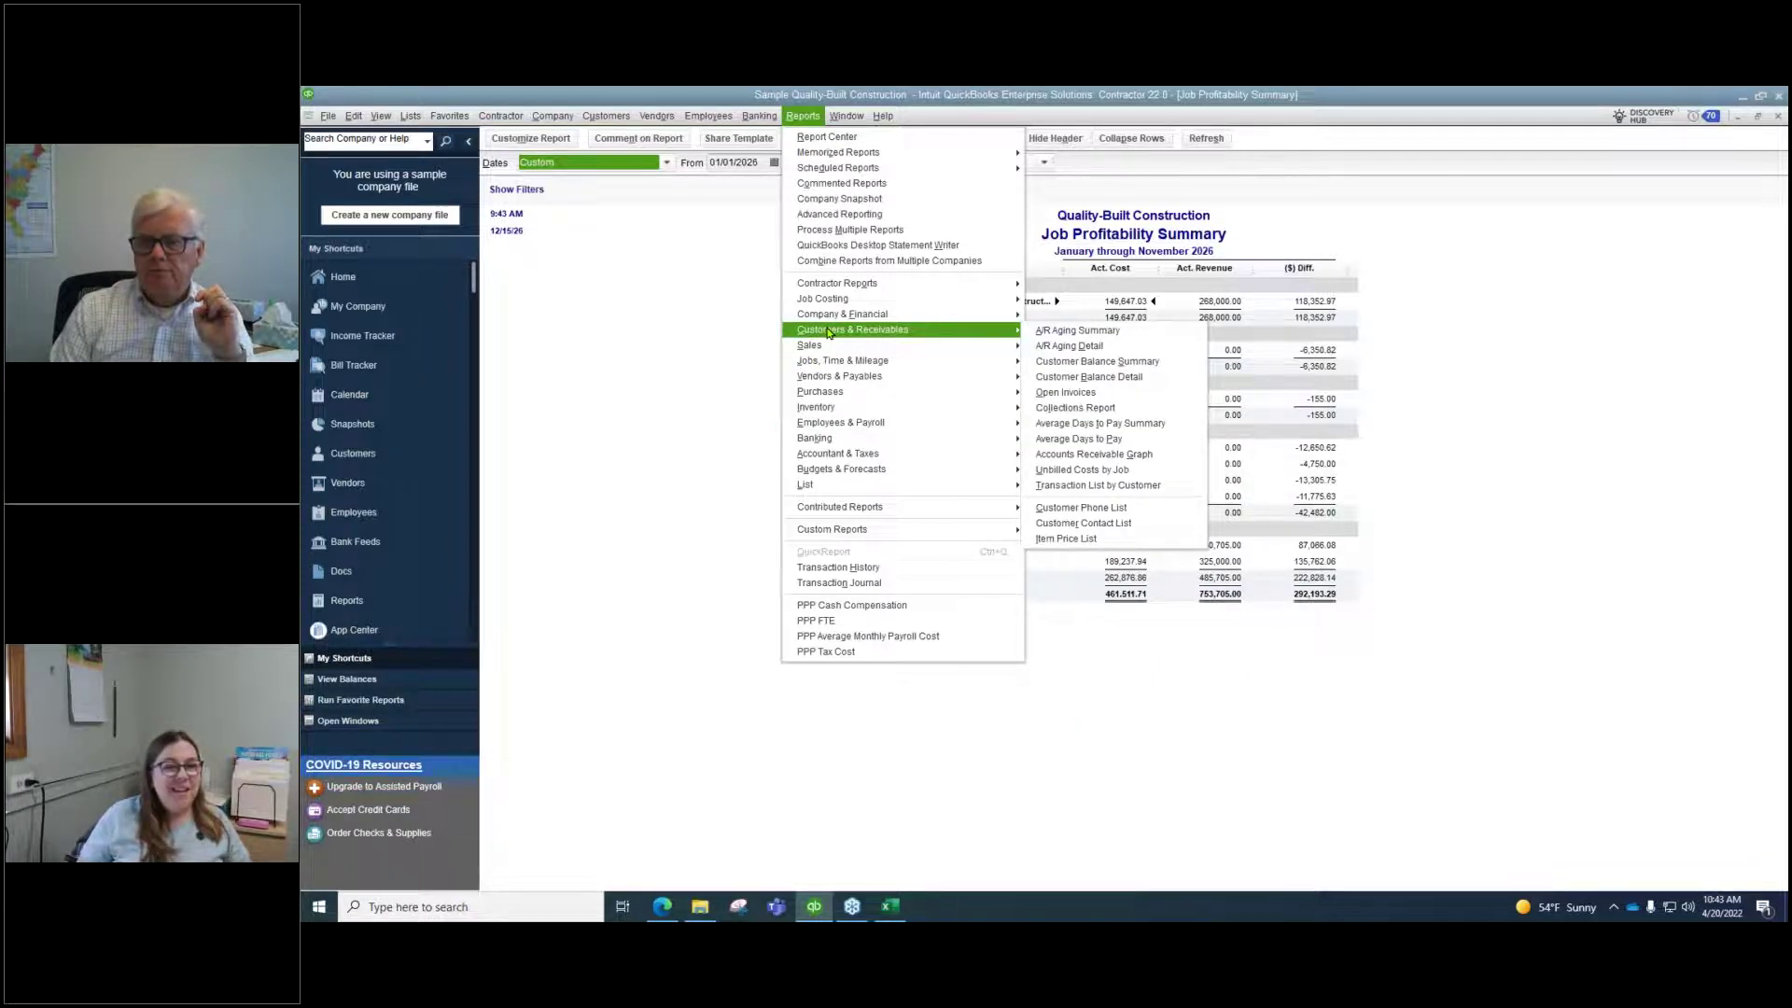
{"action": "left_click", "coordinate": [1073, 330]}
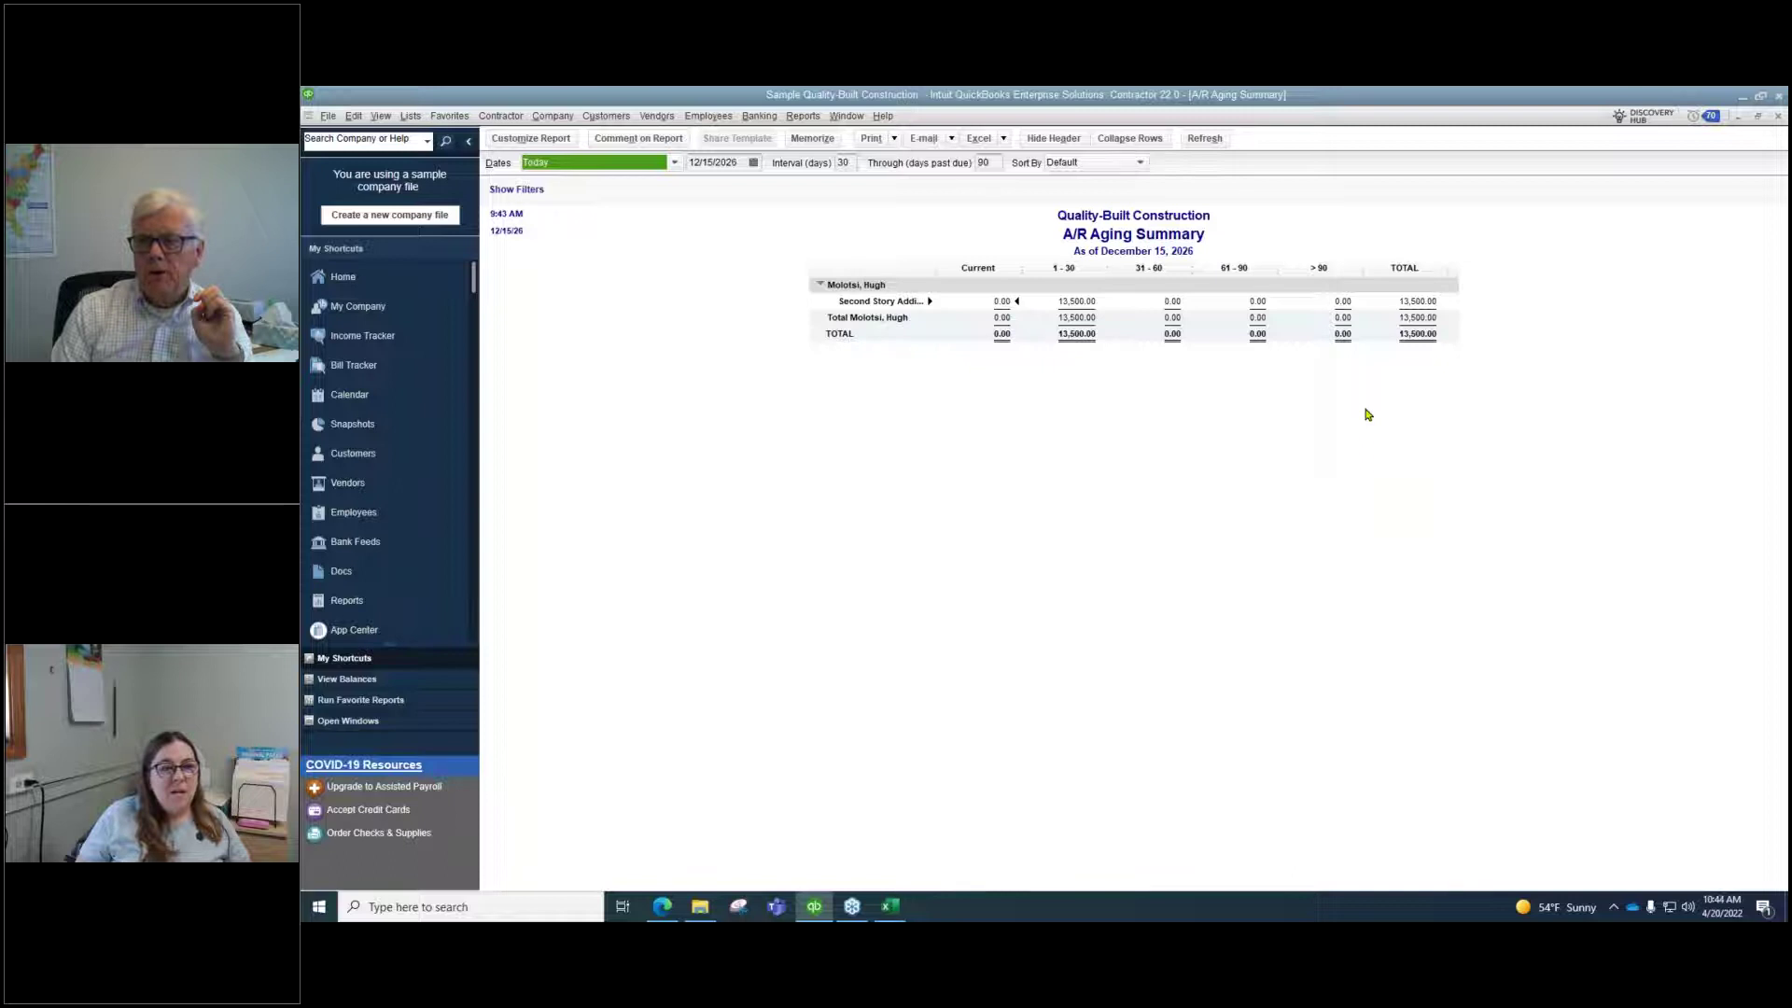
Memorize the A/R Aging Summary in the Company report group, and switch to Excel
{"action": "left_click", "coordinate": [811, 138]}
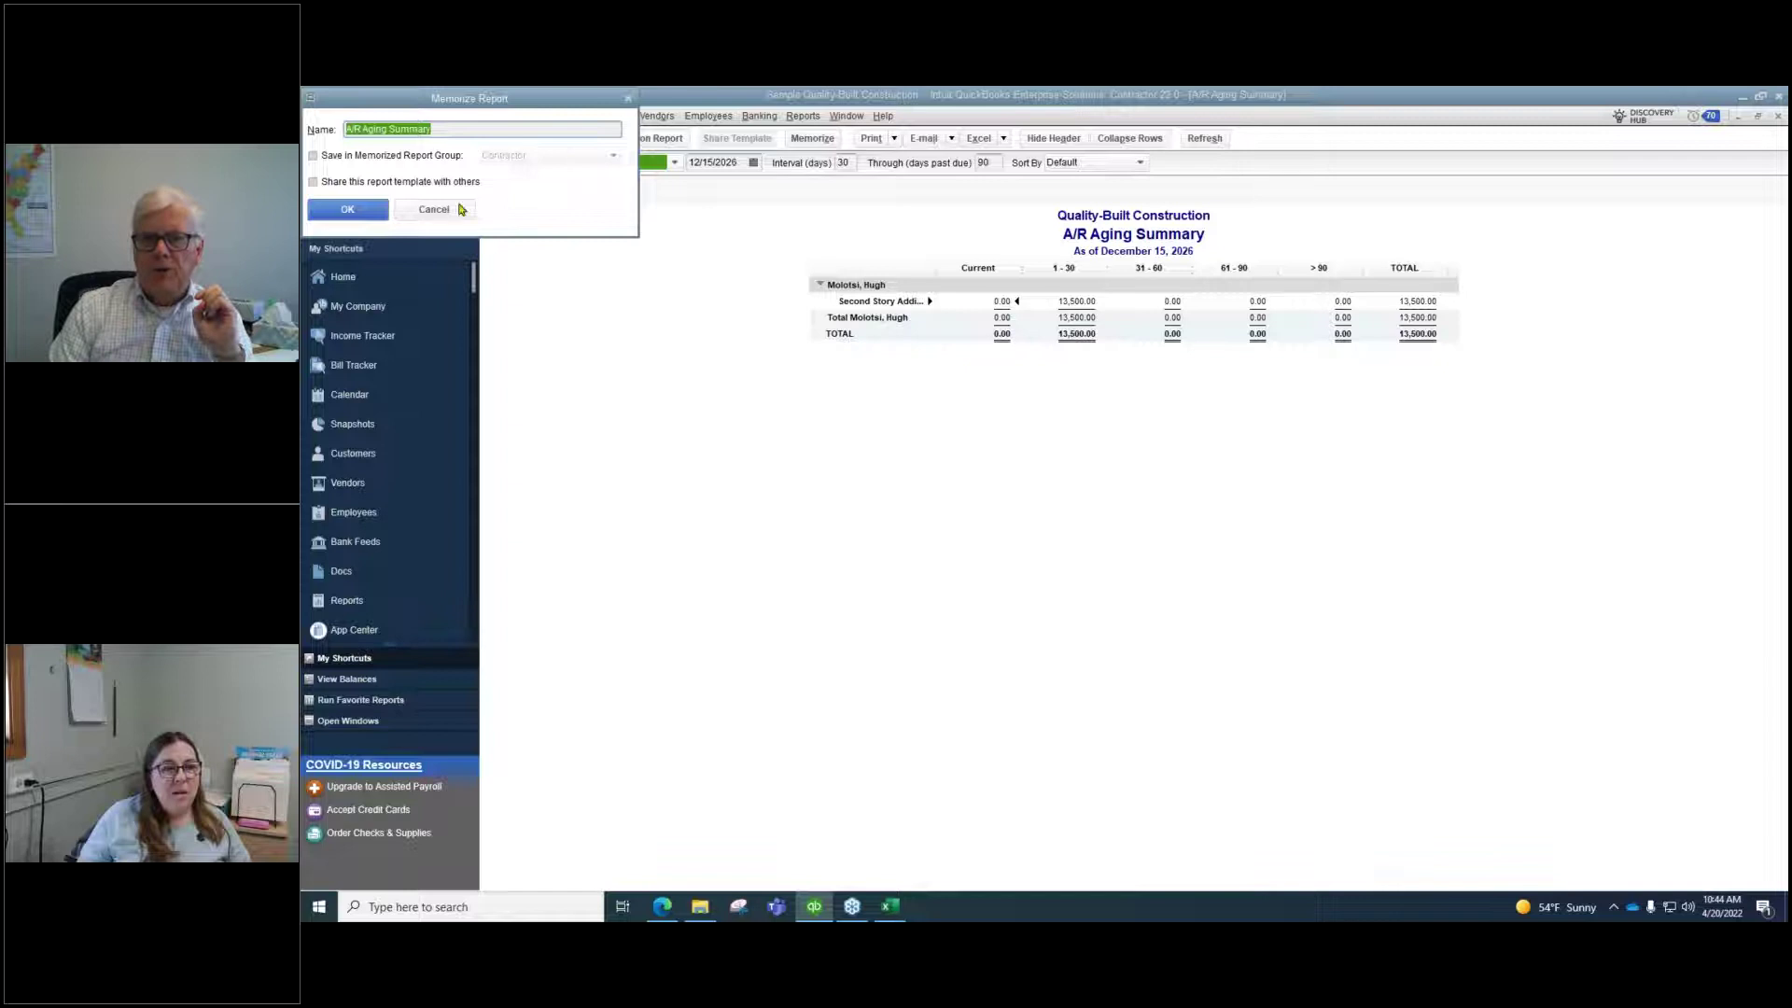
{"action": "left_click", "coordinate": [313, 155]}
{"action": "left_click", "coordinate": [614, 158]}
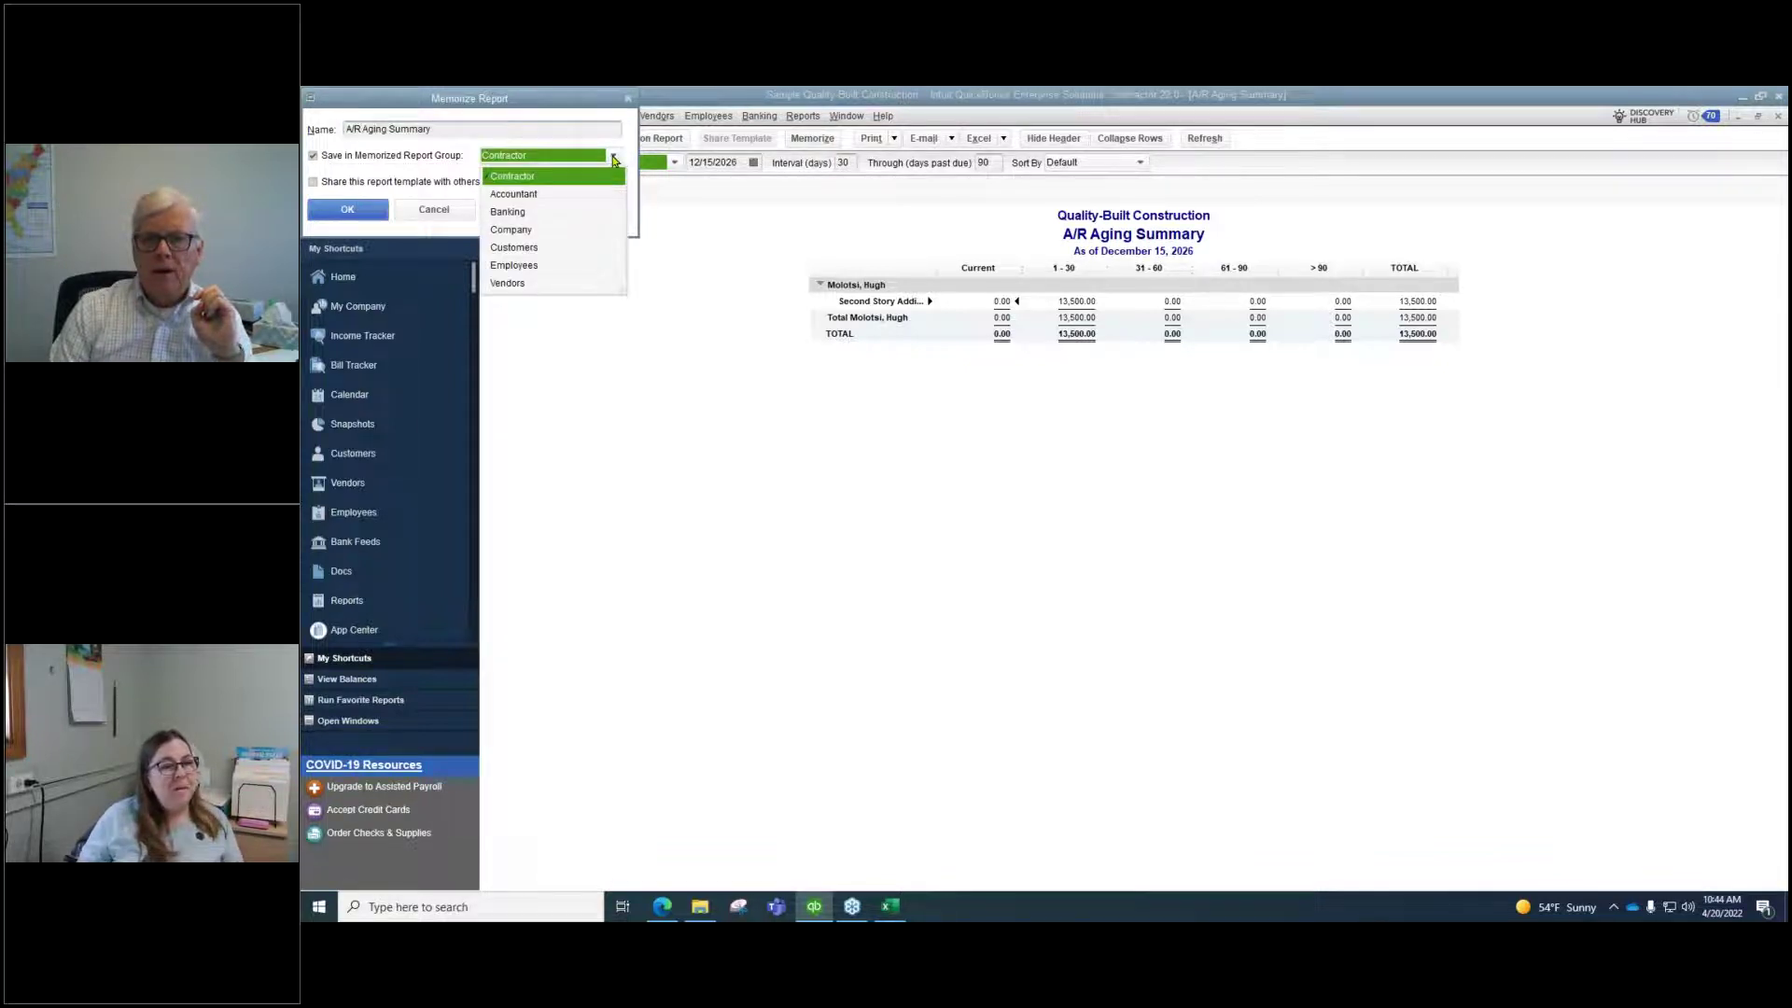
{"action": "left_click", "coordinate": [523, 229]}
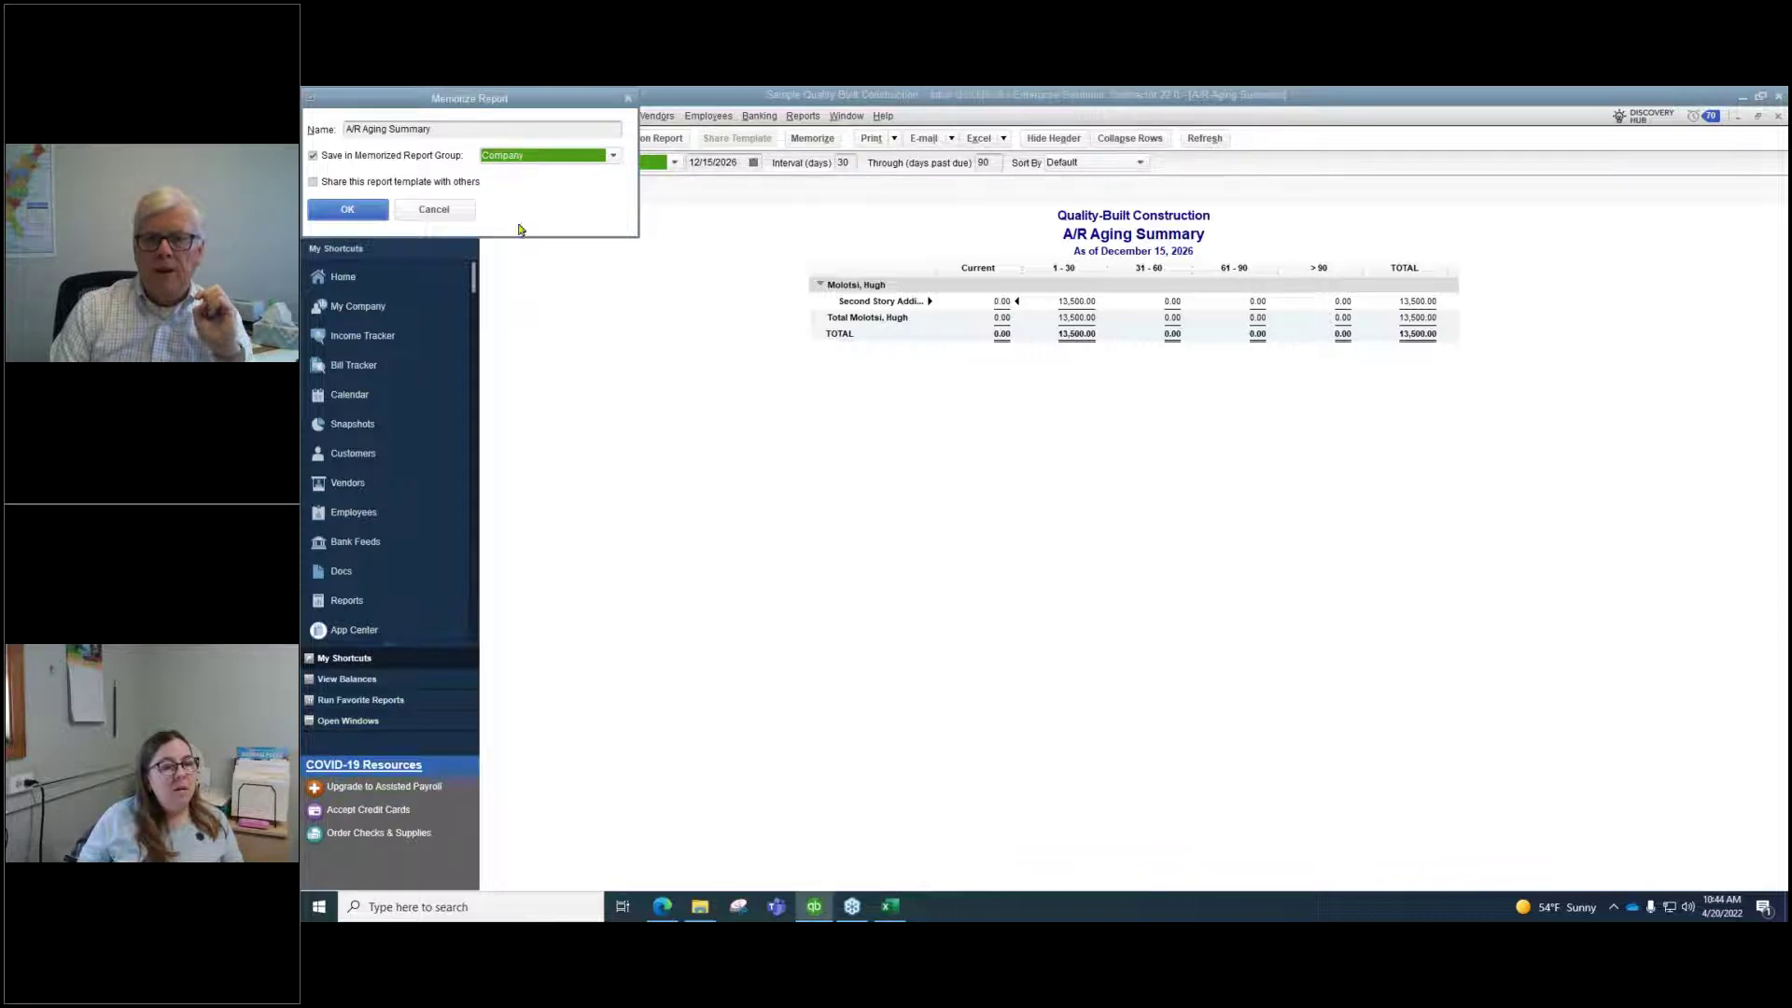
{"action": "left_click", "coordinate": [347, 212]}
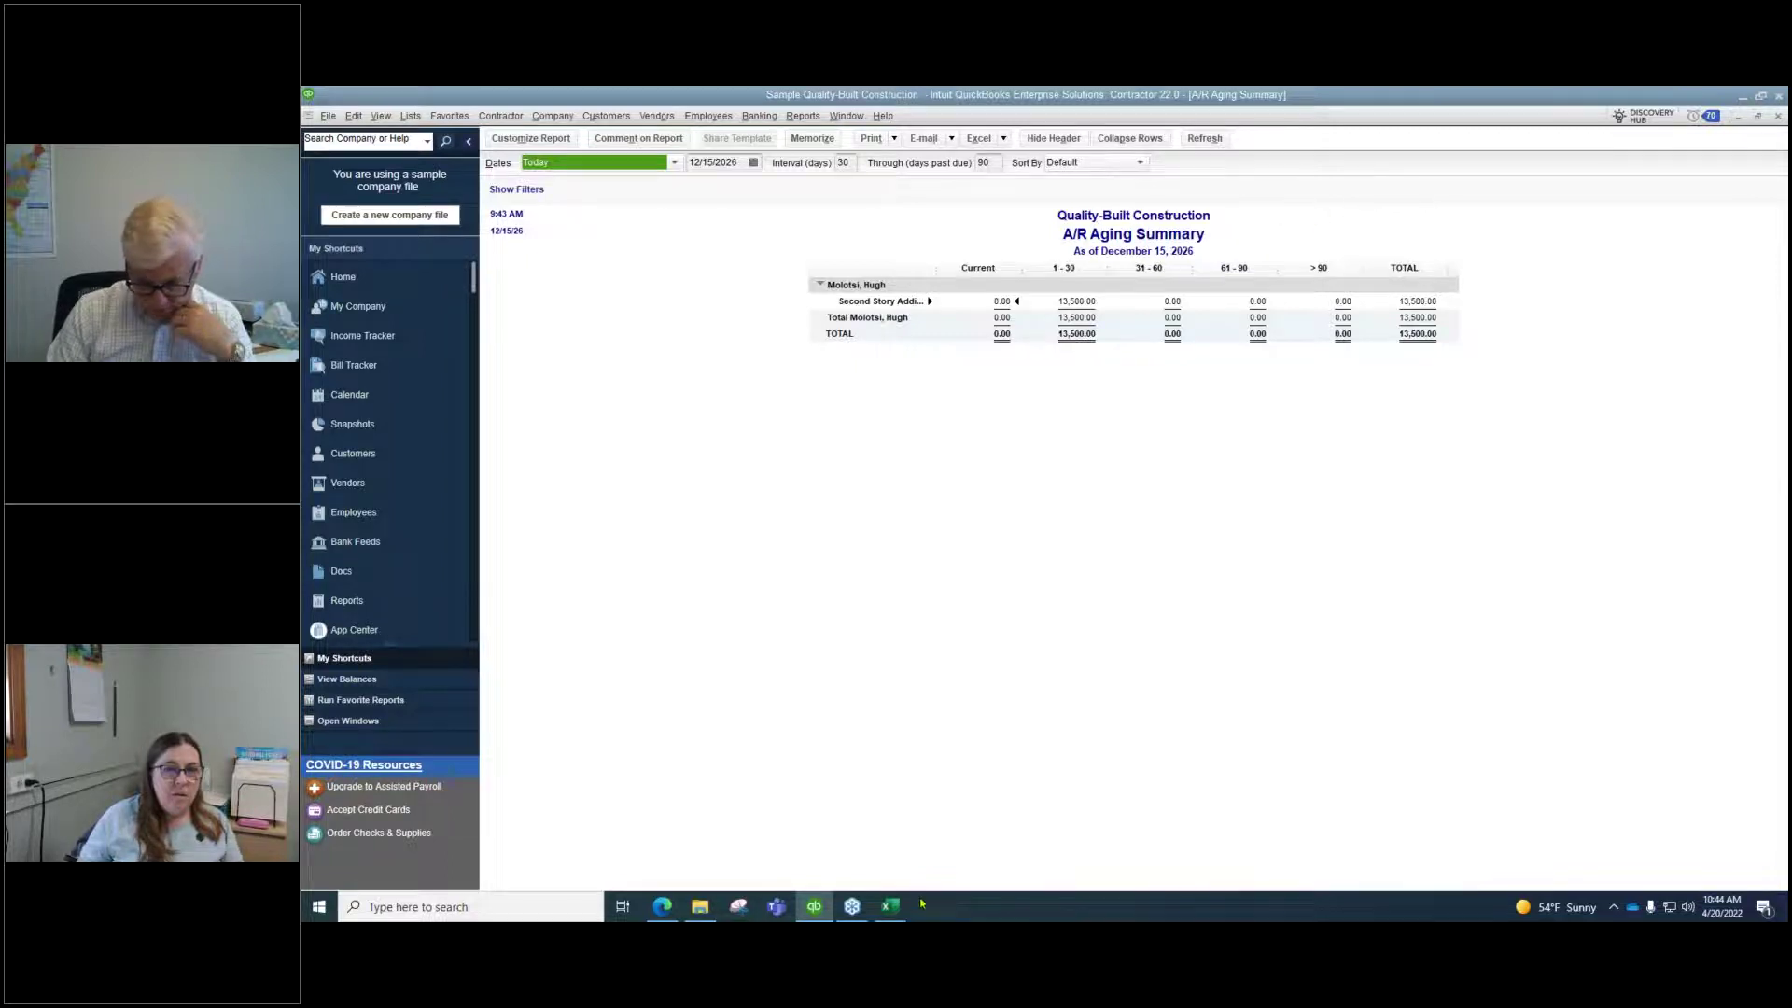
{"action": "left_click", "coordinate": [890, 906]}
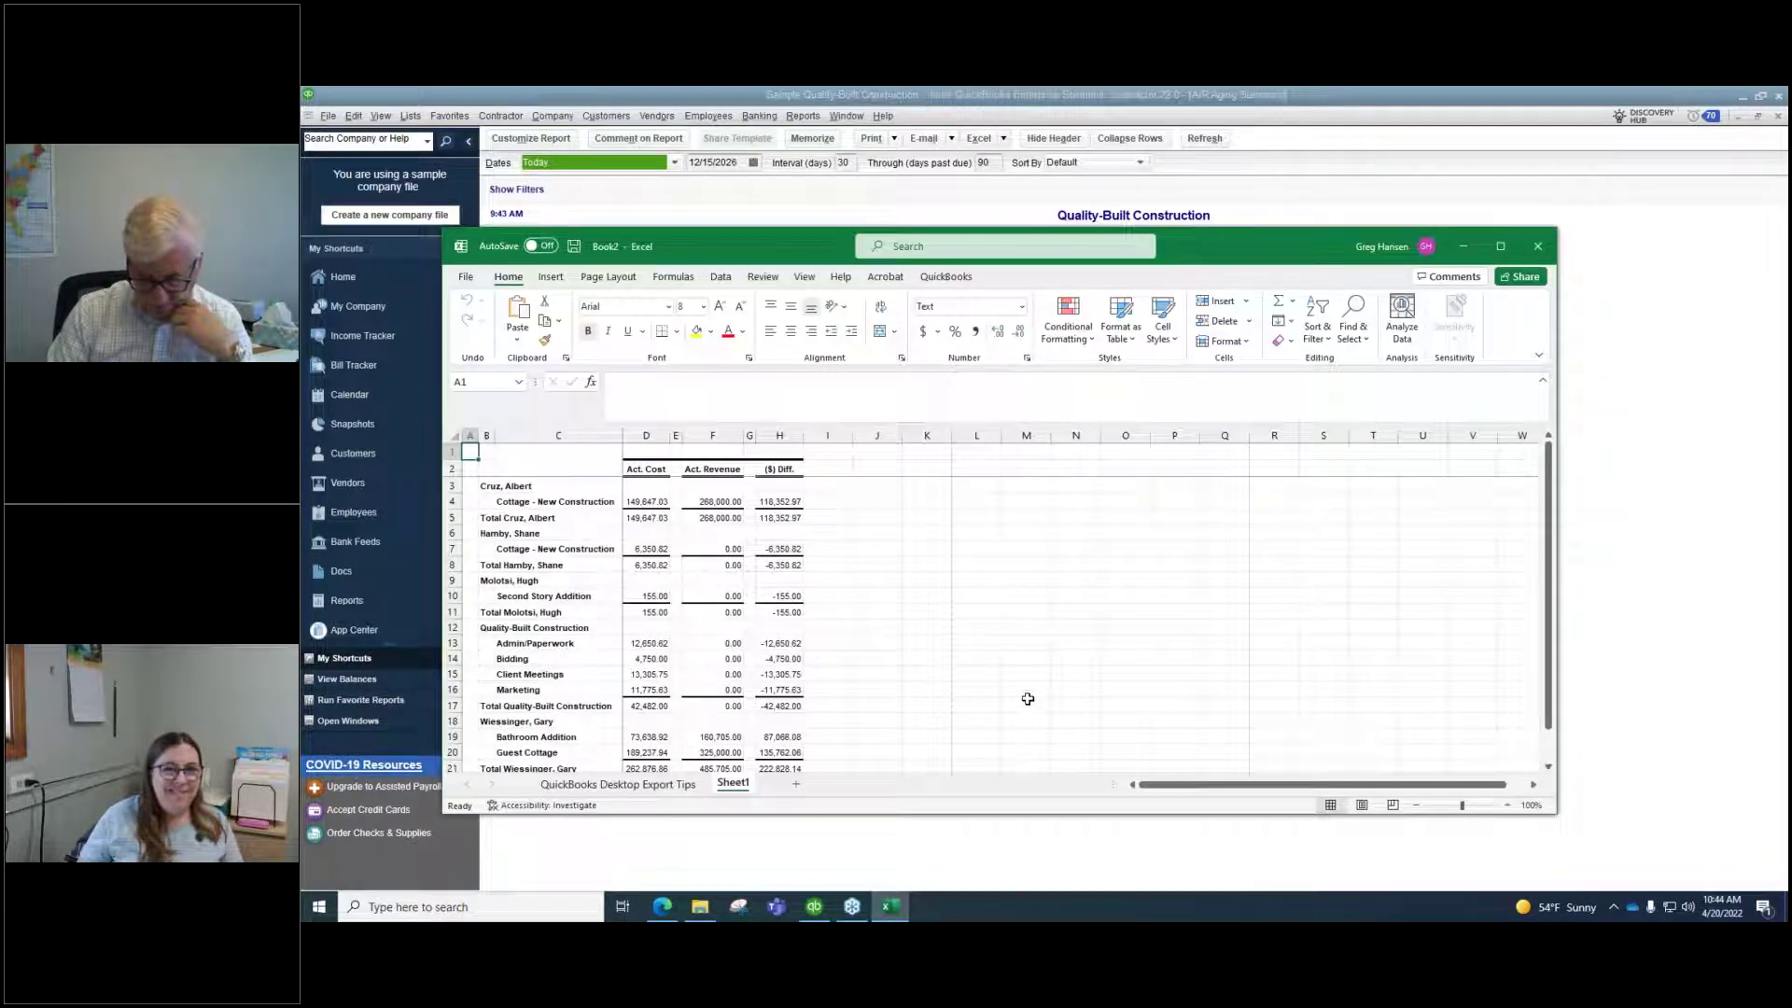
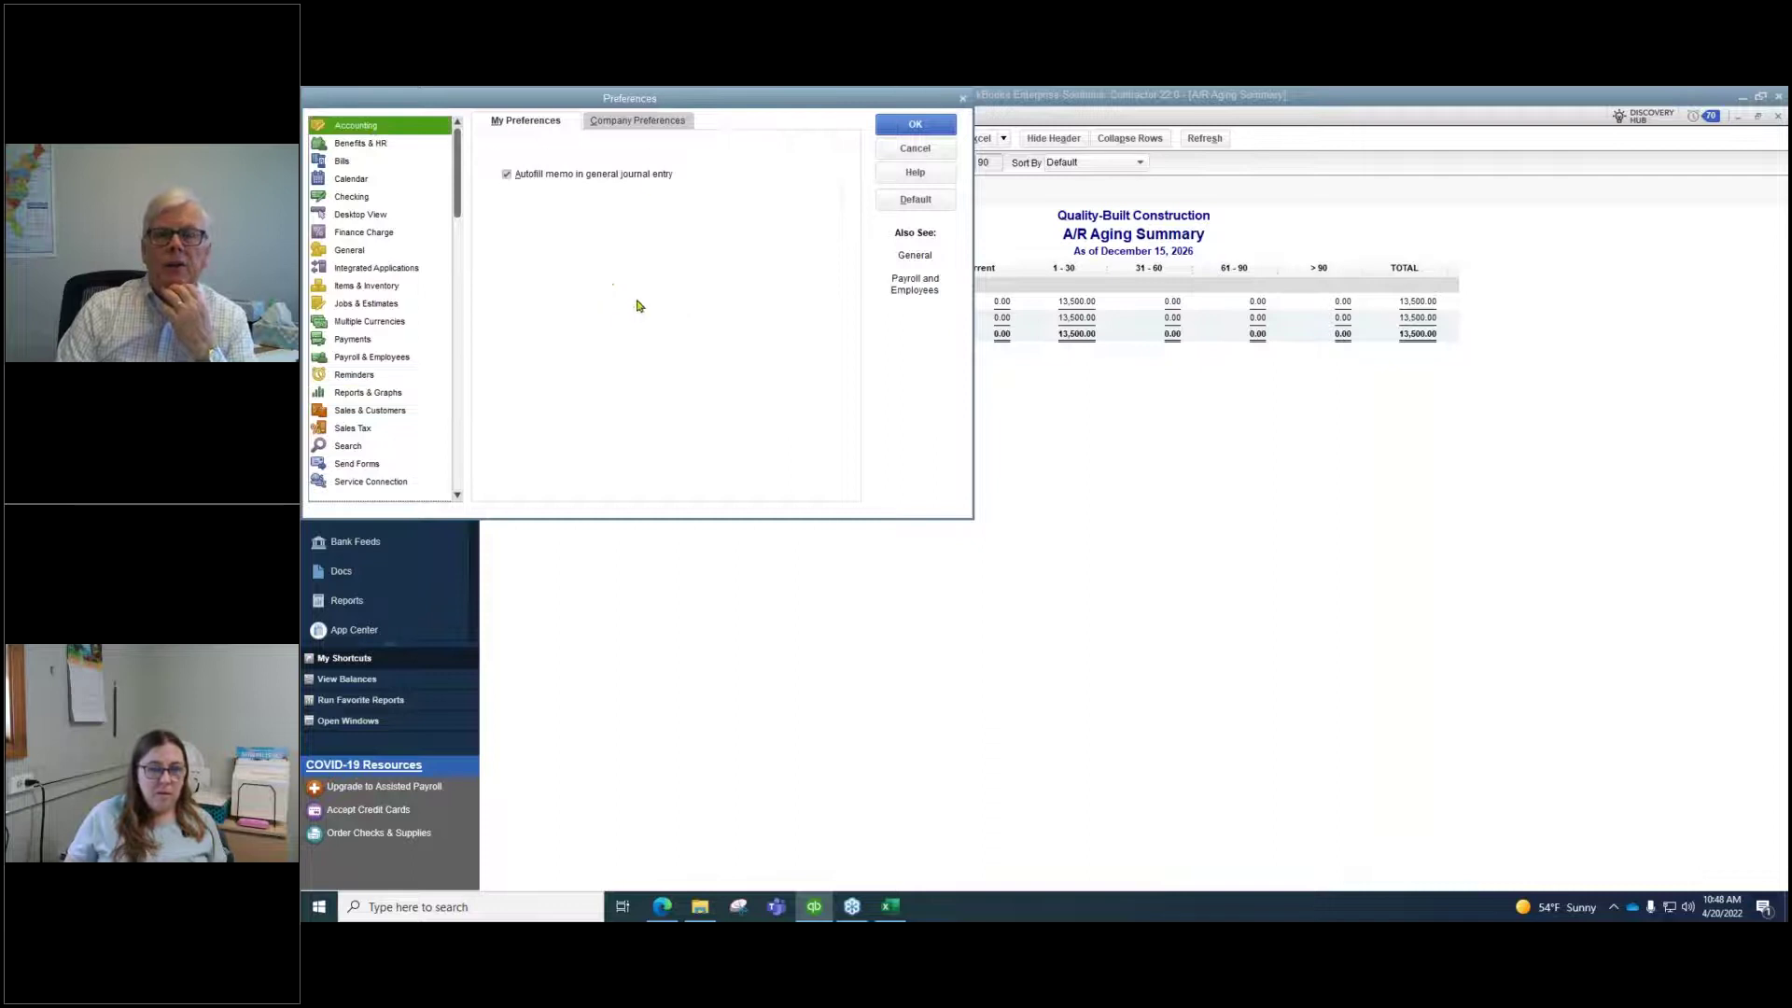
Review the company-wide Accounting preferences and the closing date and password settings, leaving them as they are
{"action": "left_click", "coordinate": [651, 123]}
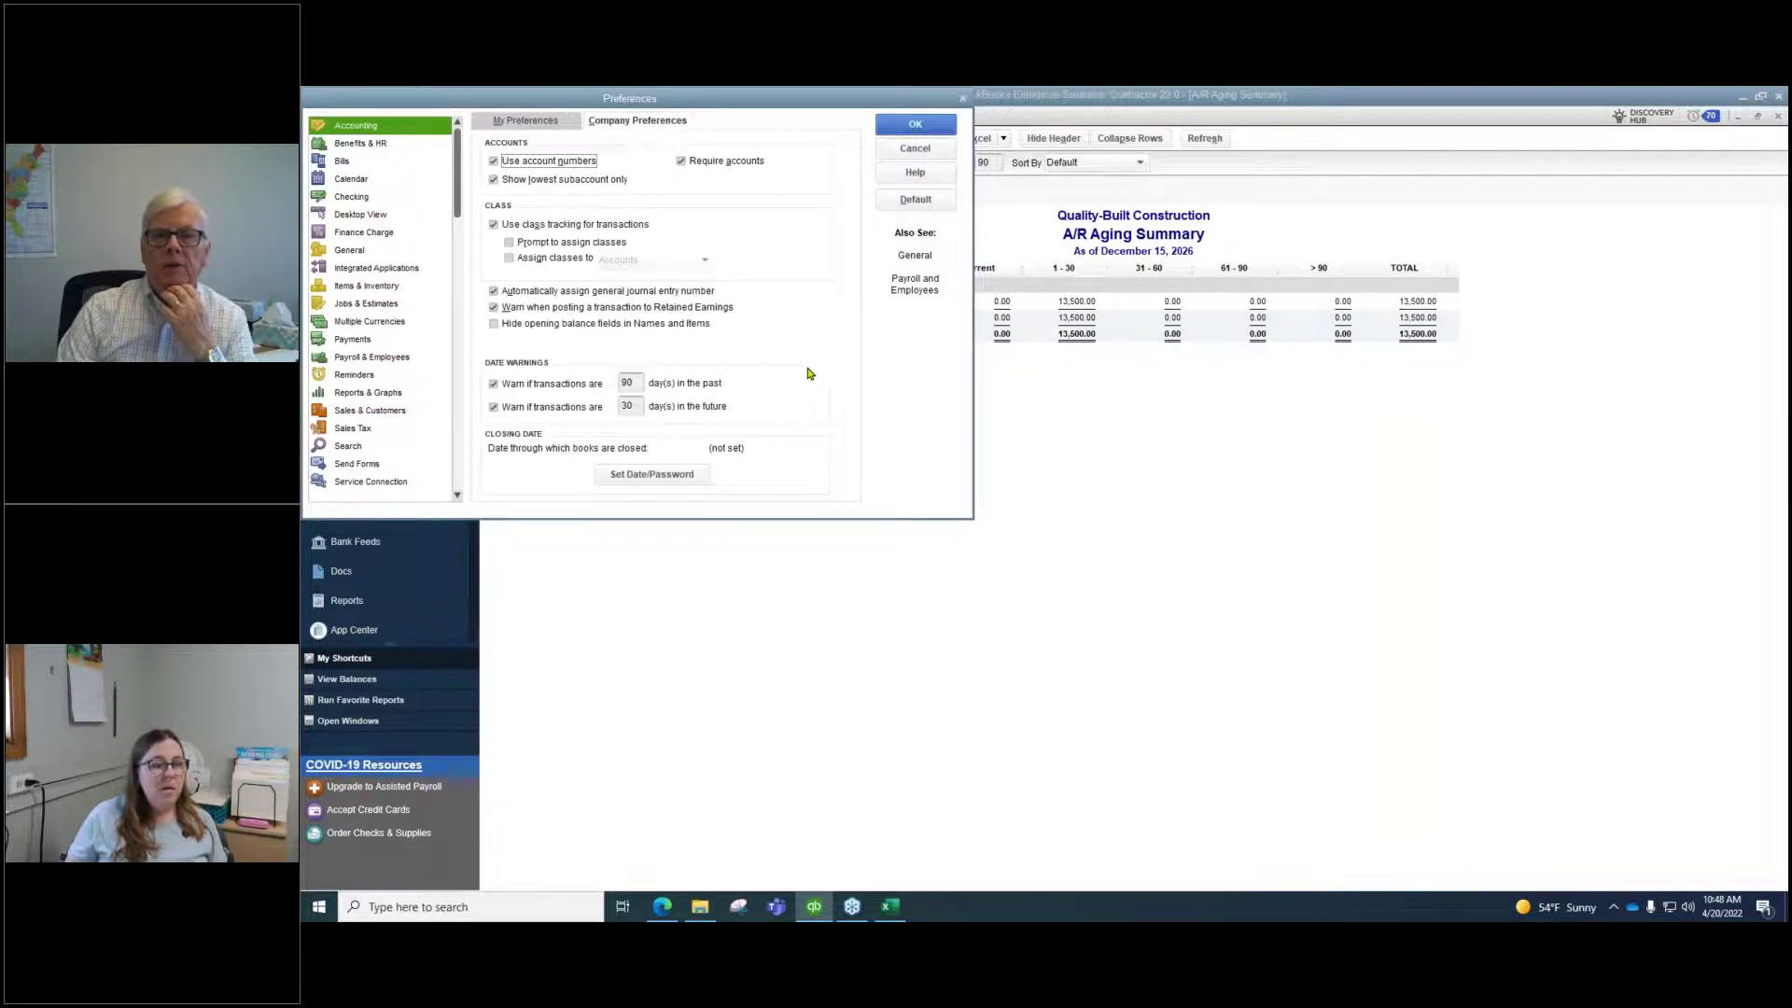
{"action": "left_click", "coordinate": [659, 476]}
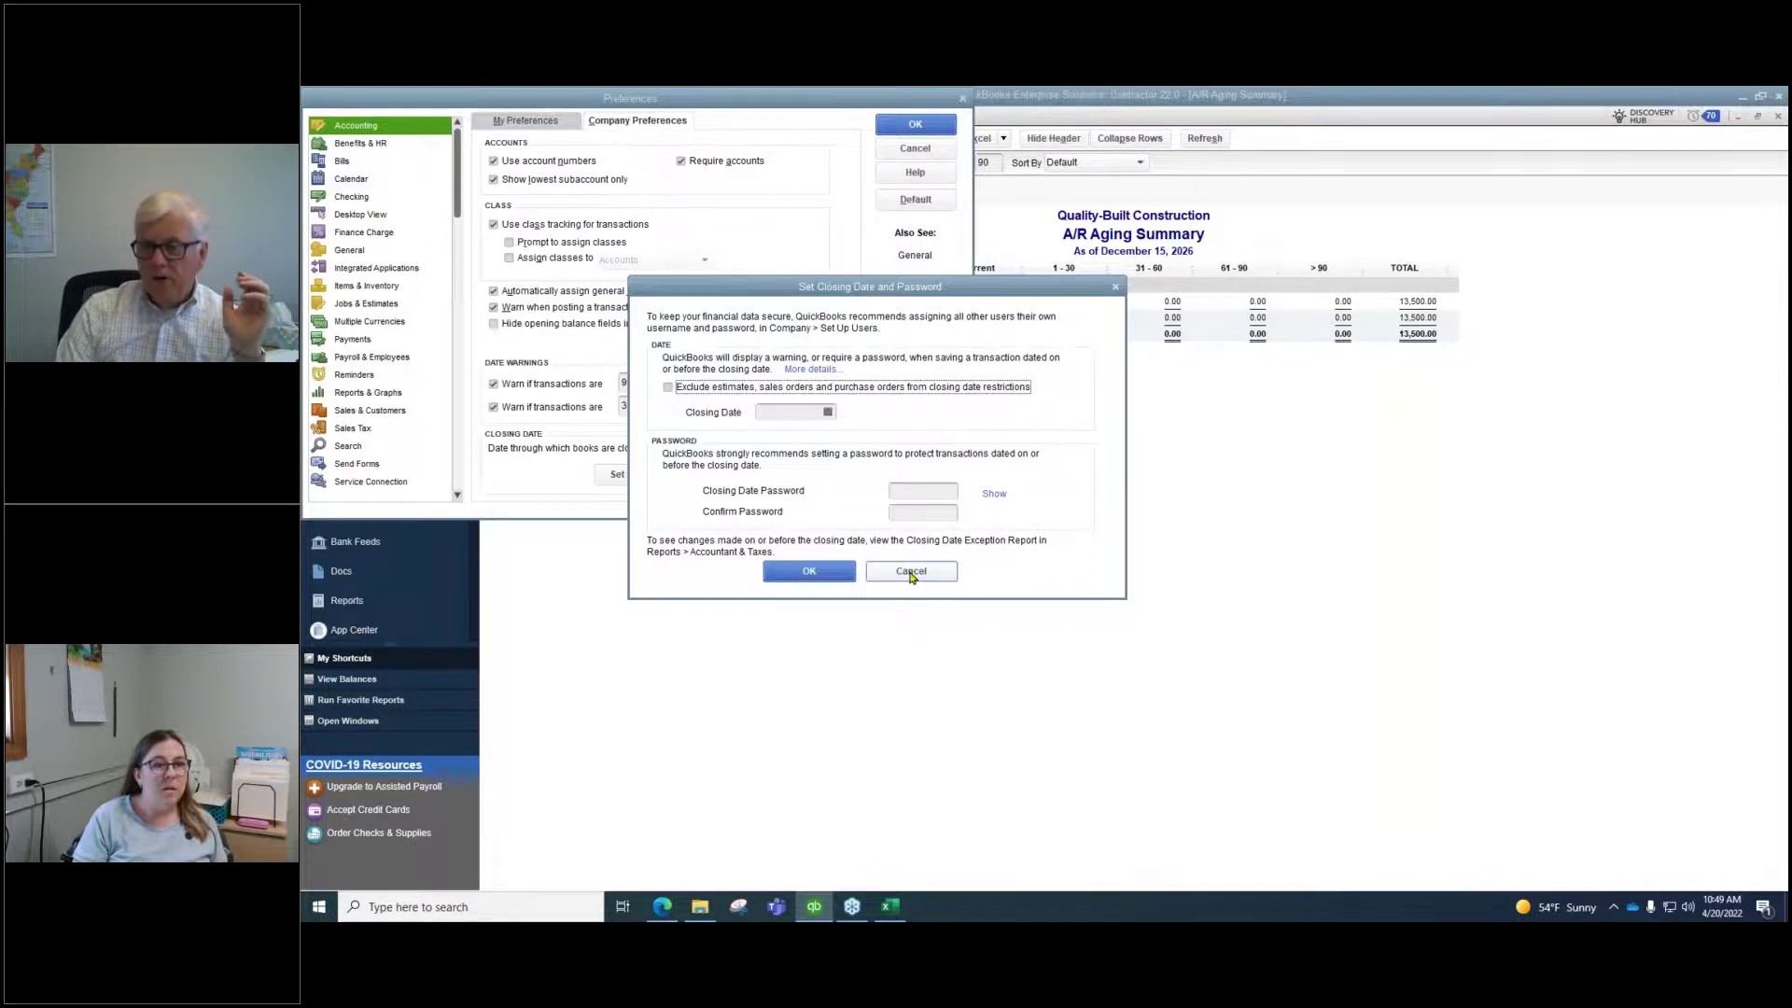
{"action": "left_click", "coordinate": [910, 574]}
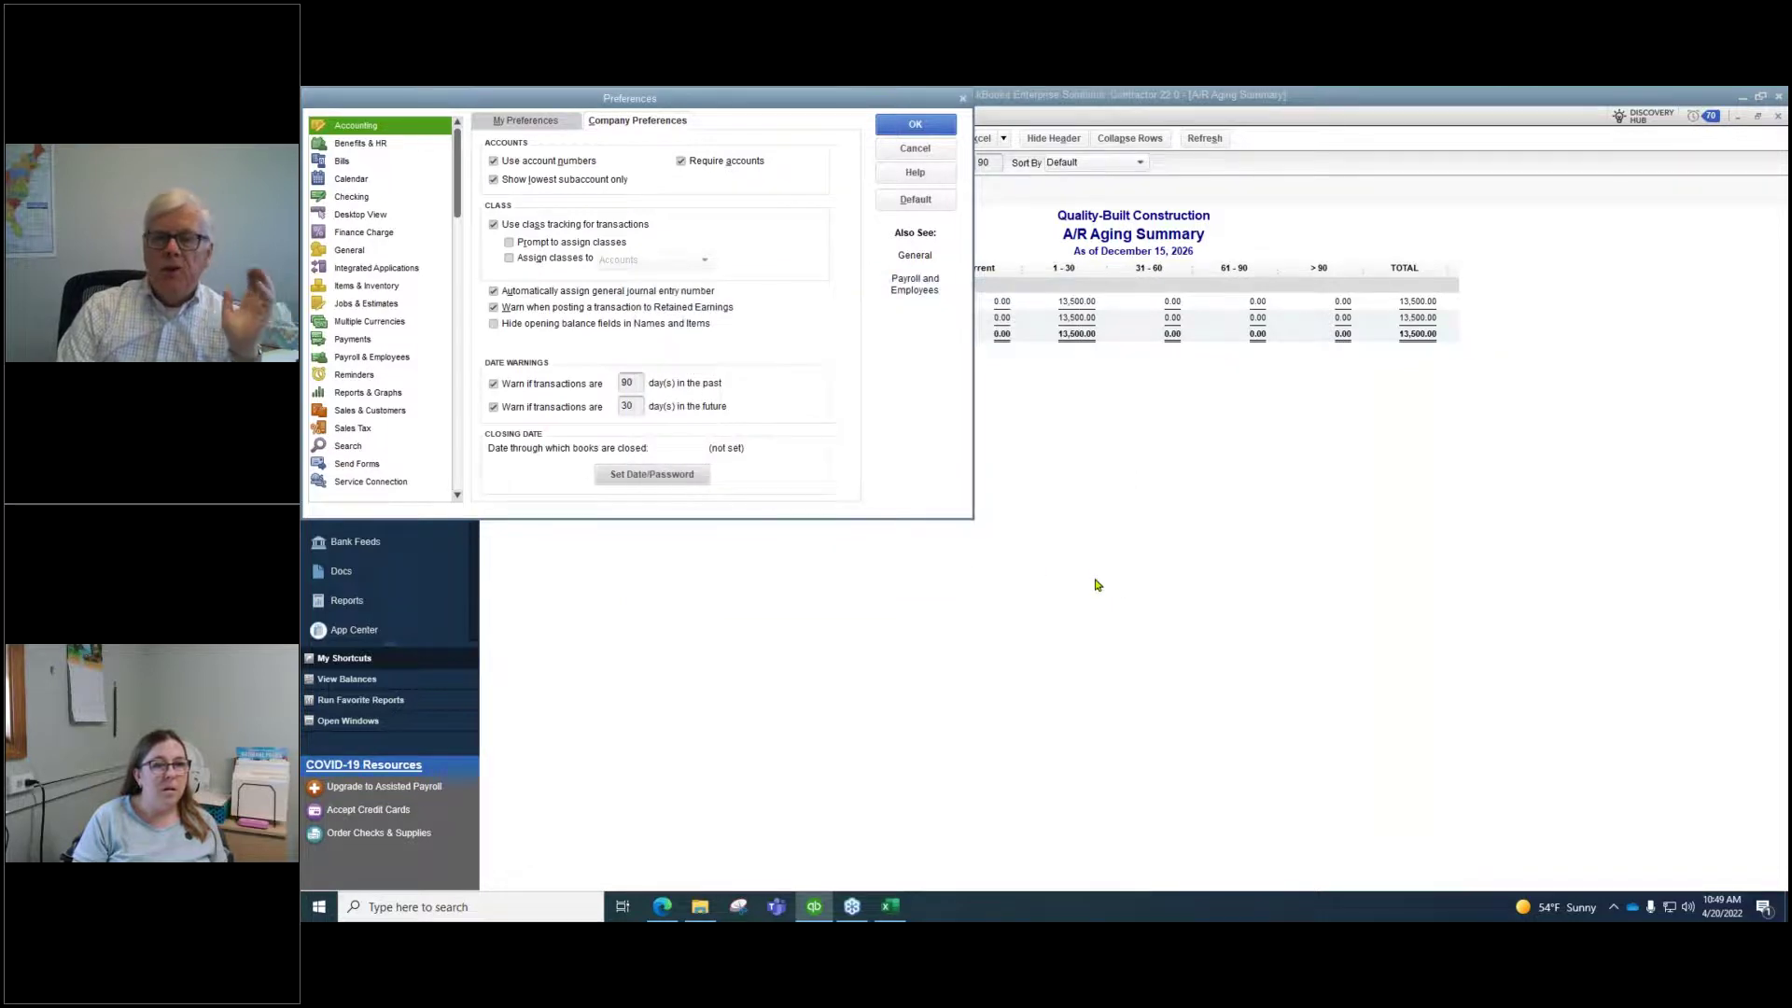
{"action": "left_click", "coordinate": [918, 125]}
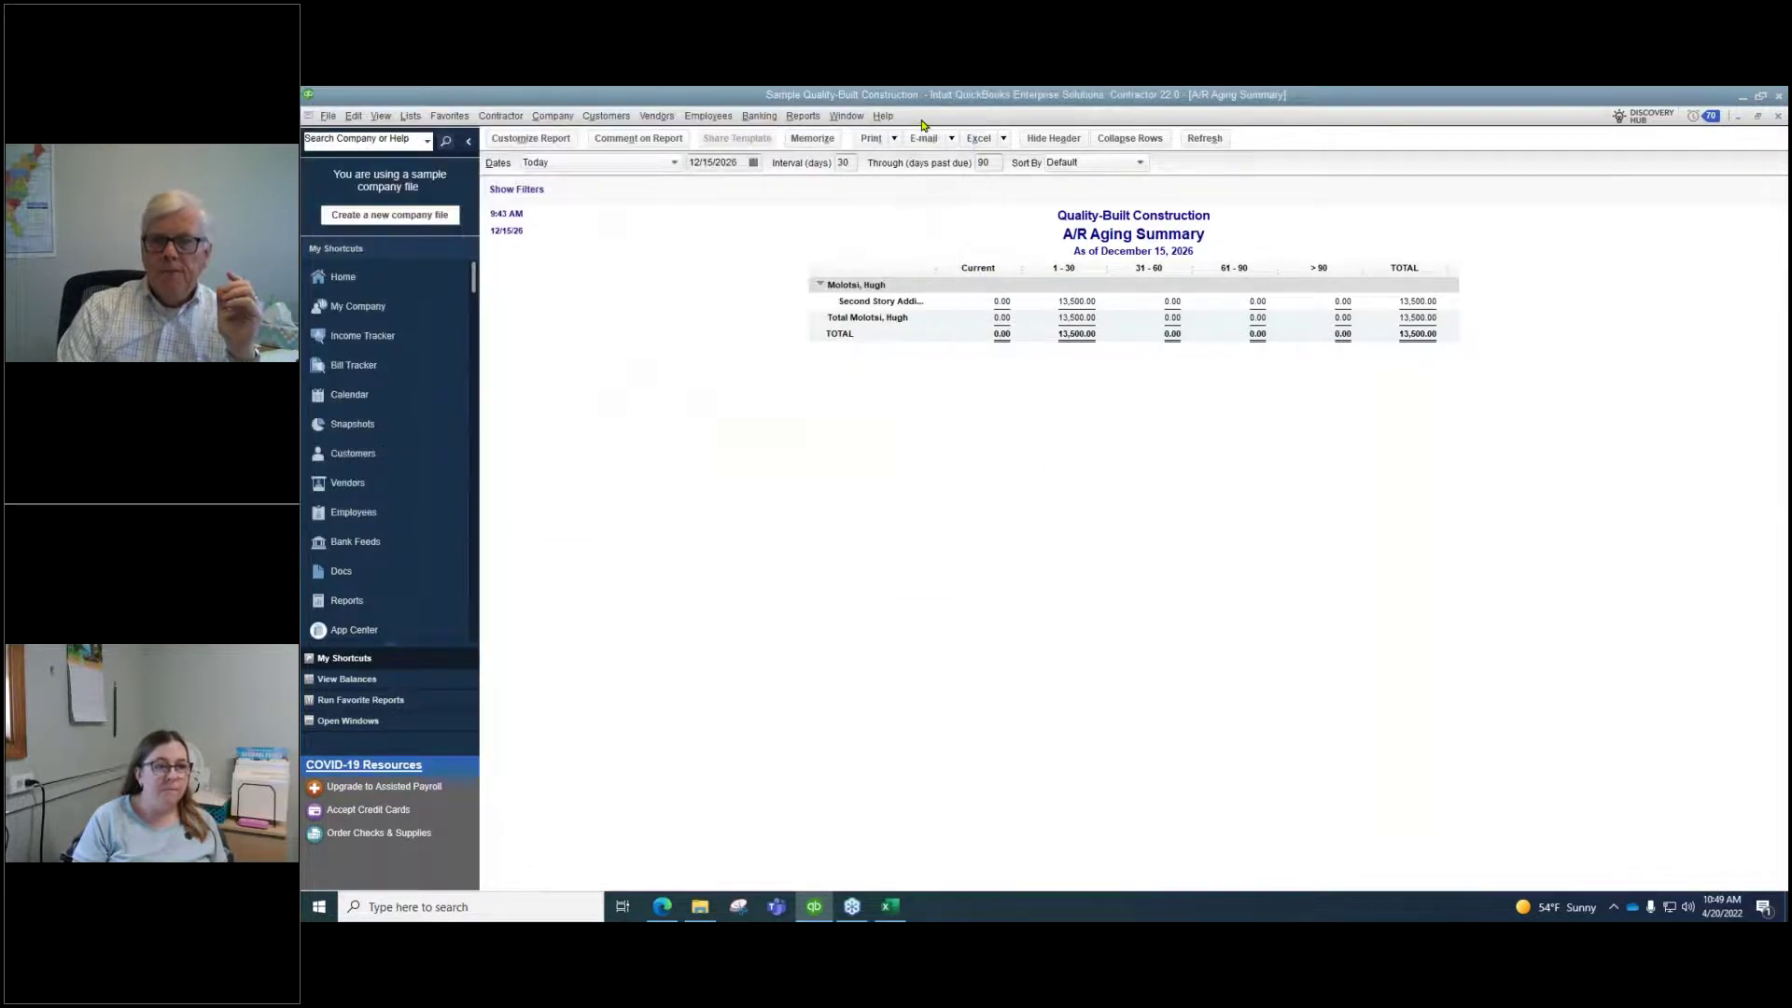
Review the Users and Roles setup and the View Permissions options, and close them without changes
{"action": "left_click", "coordinate": [563, 117]}
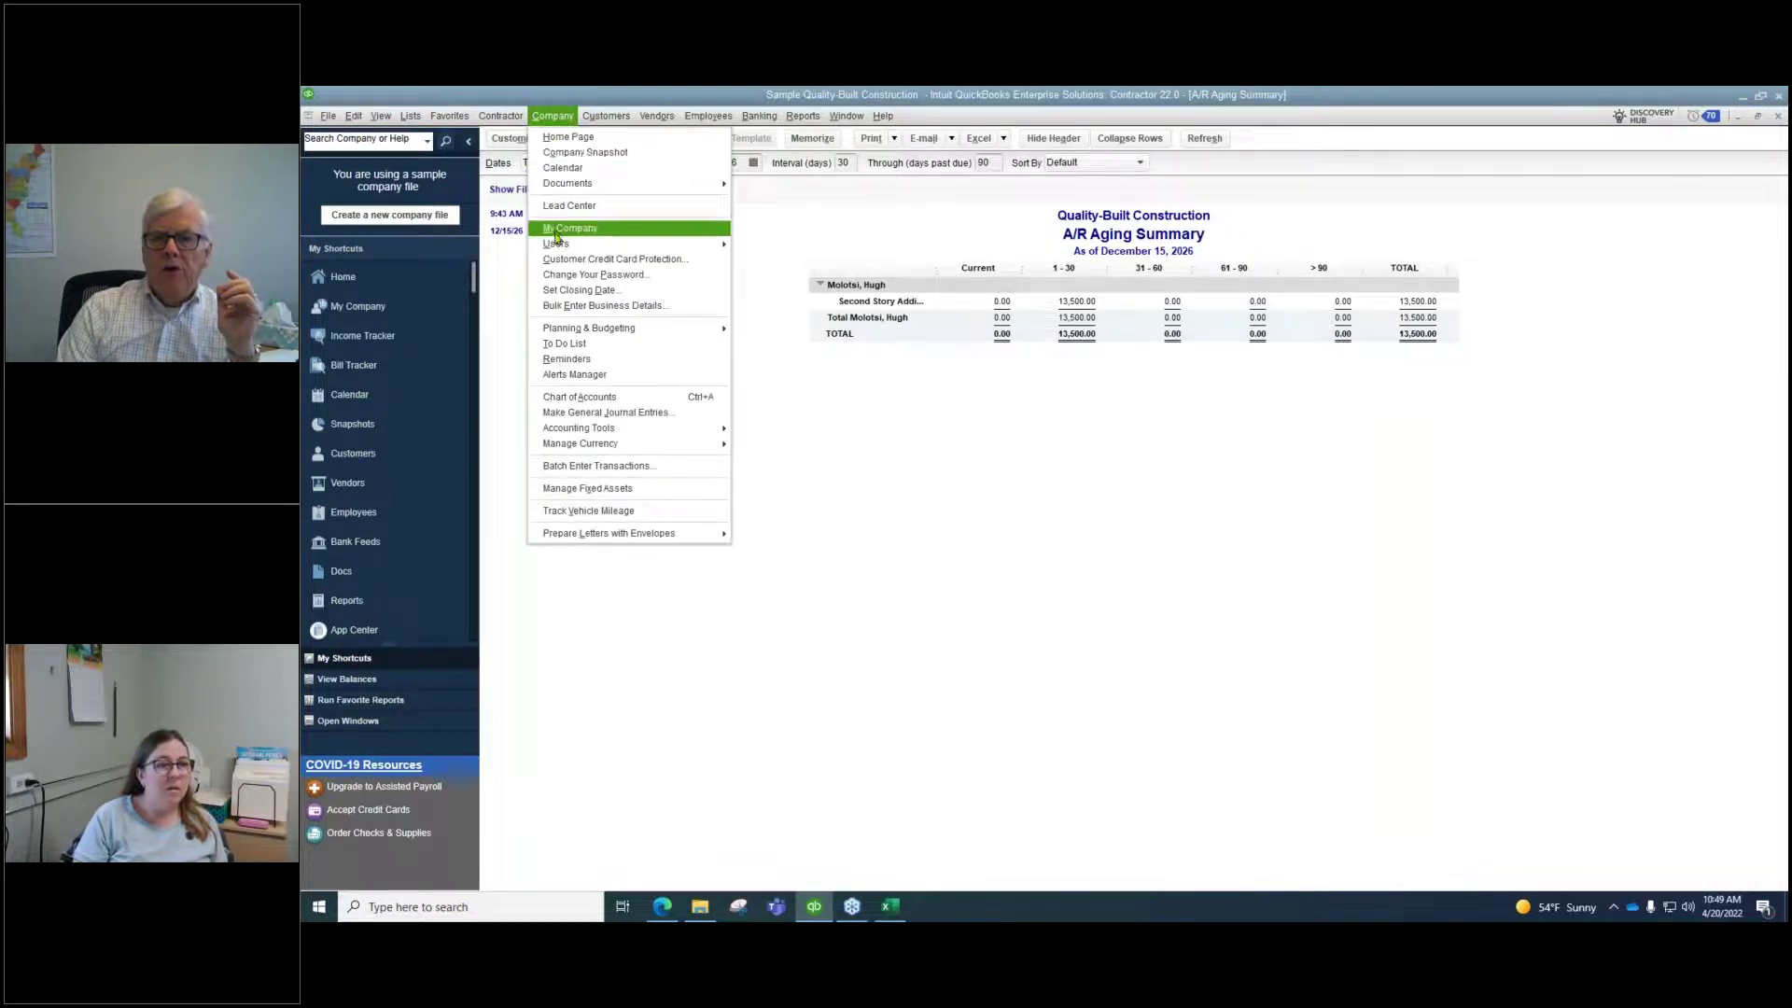
{"action": "mouse_move", "coordinate": [560, 244]}
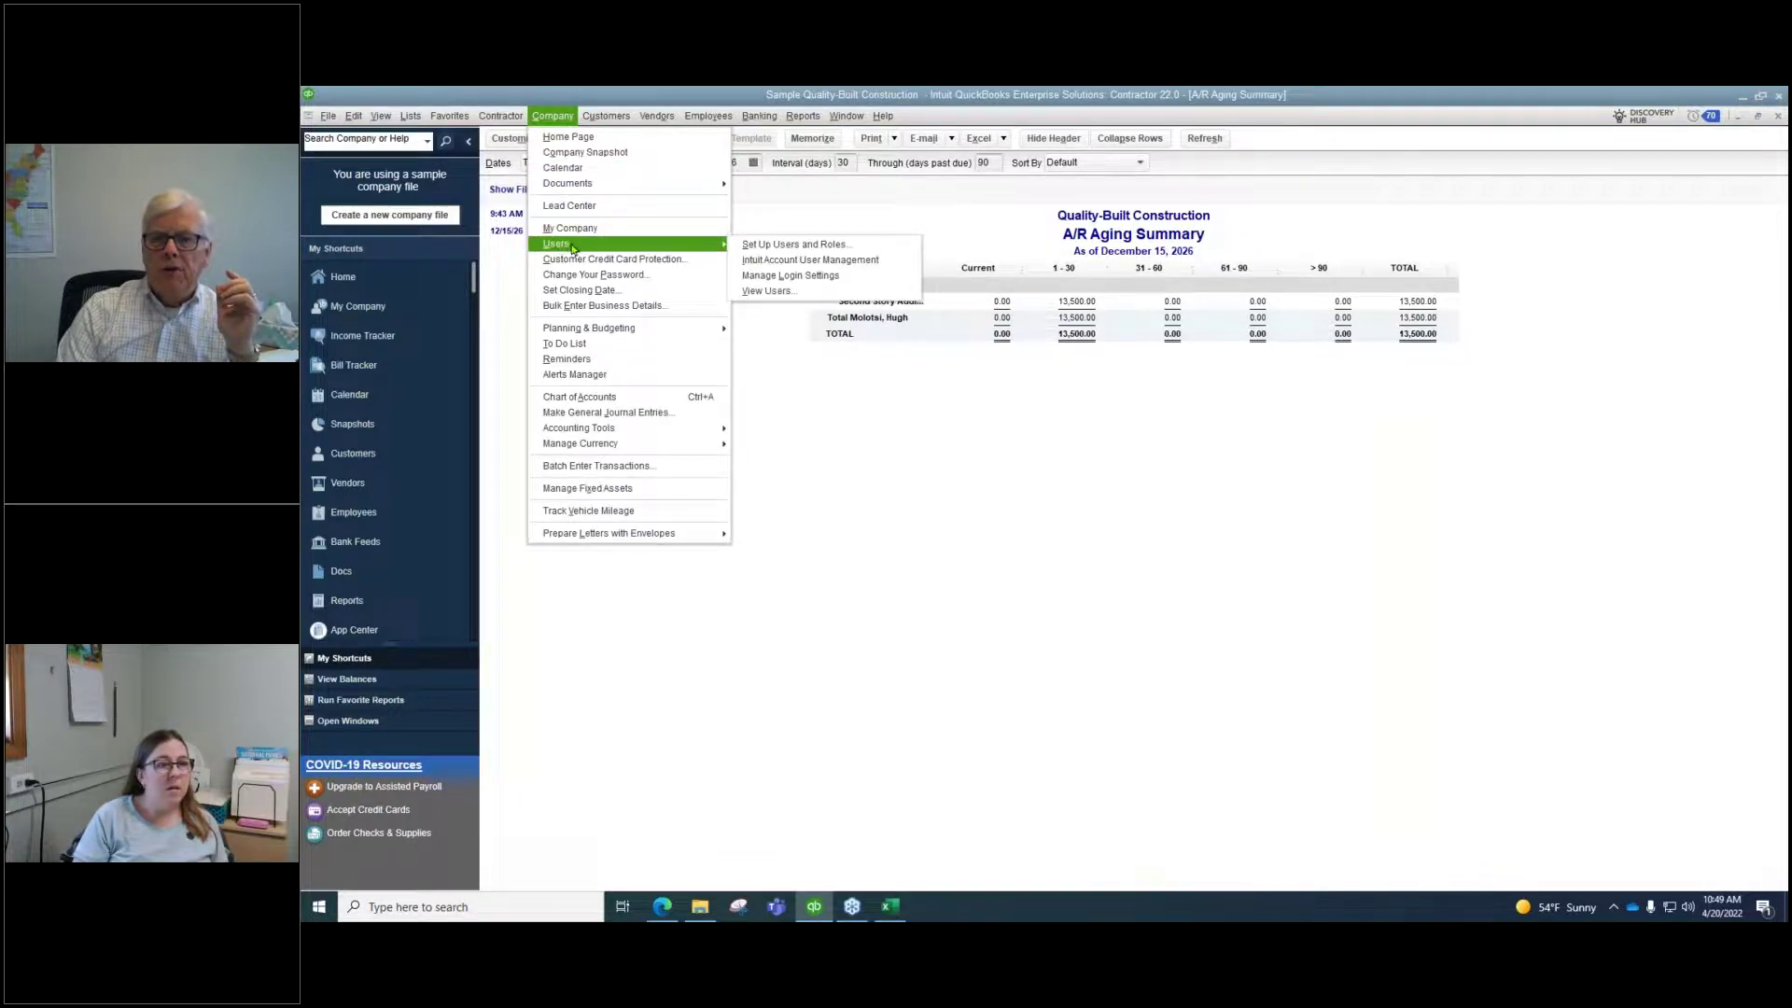
{"action": "left_click", "coordinate": [798, 247]}
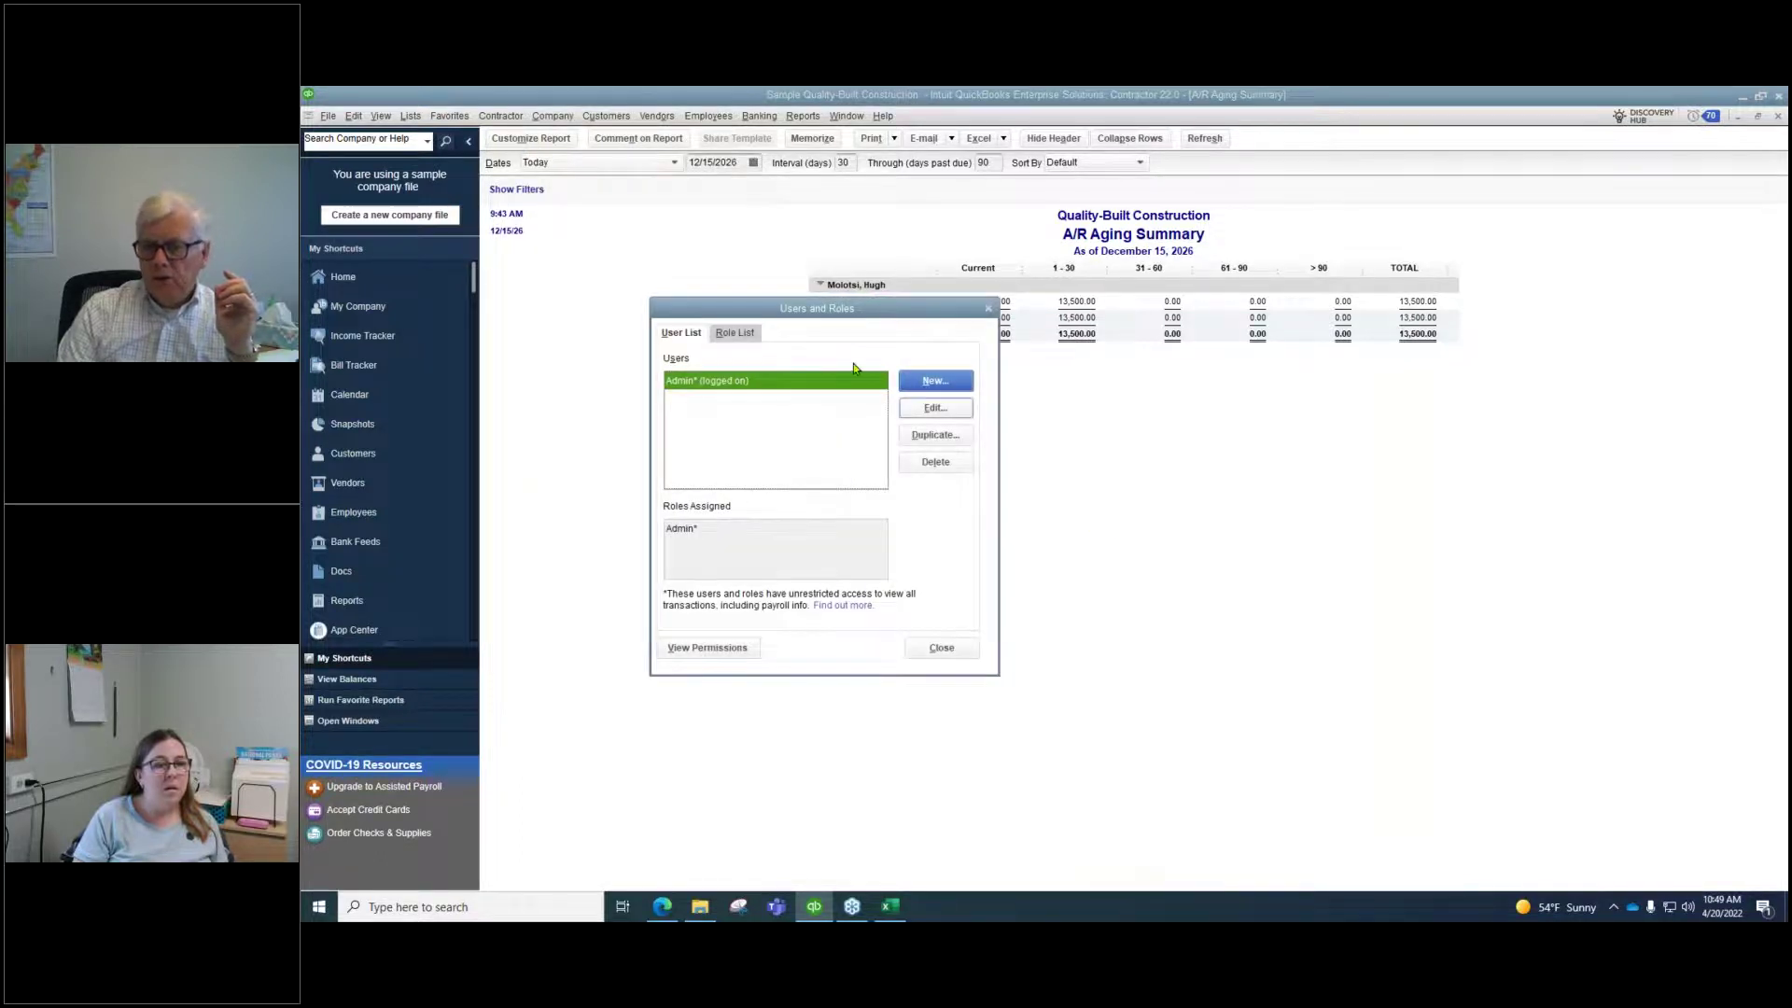
{"action": "left_click", "coordinate": [730, 334]}
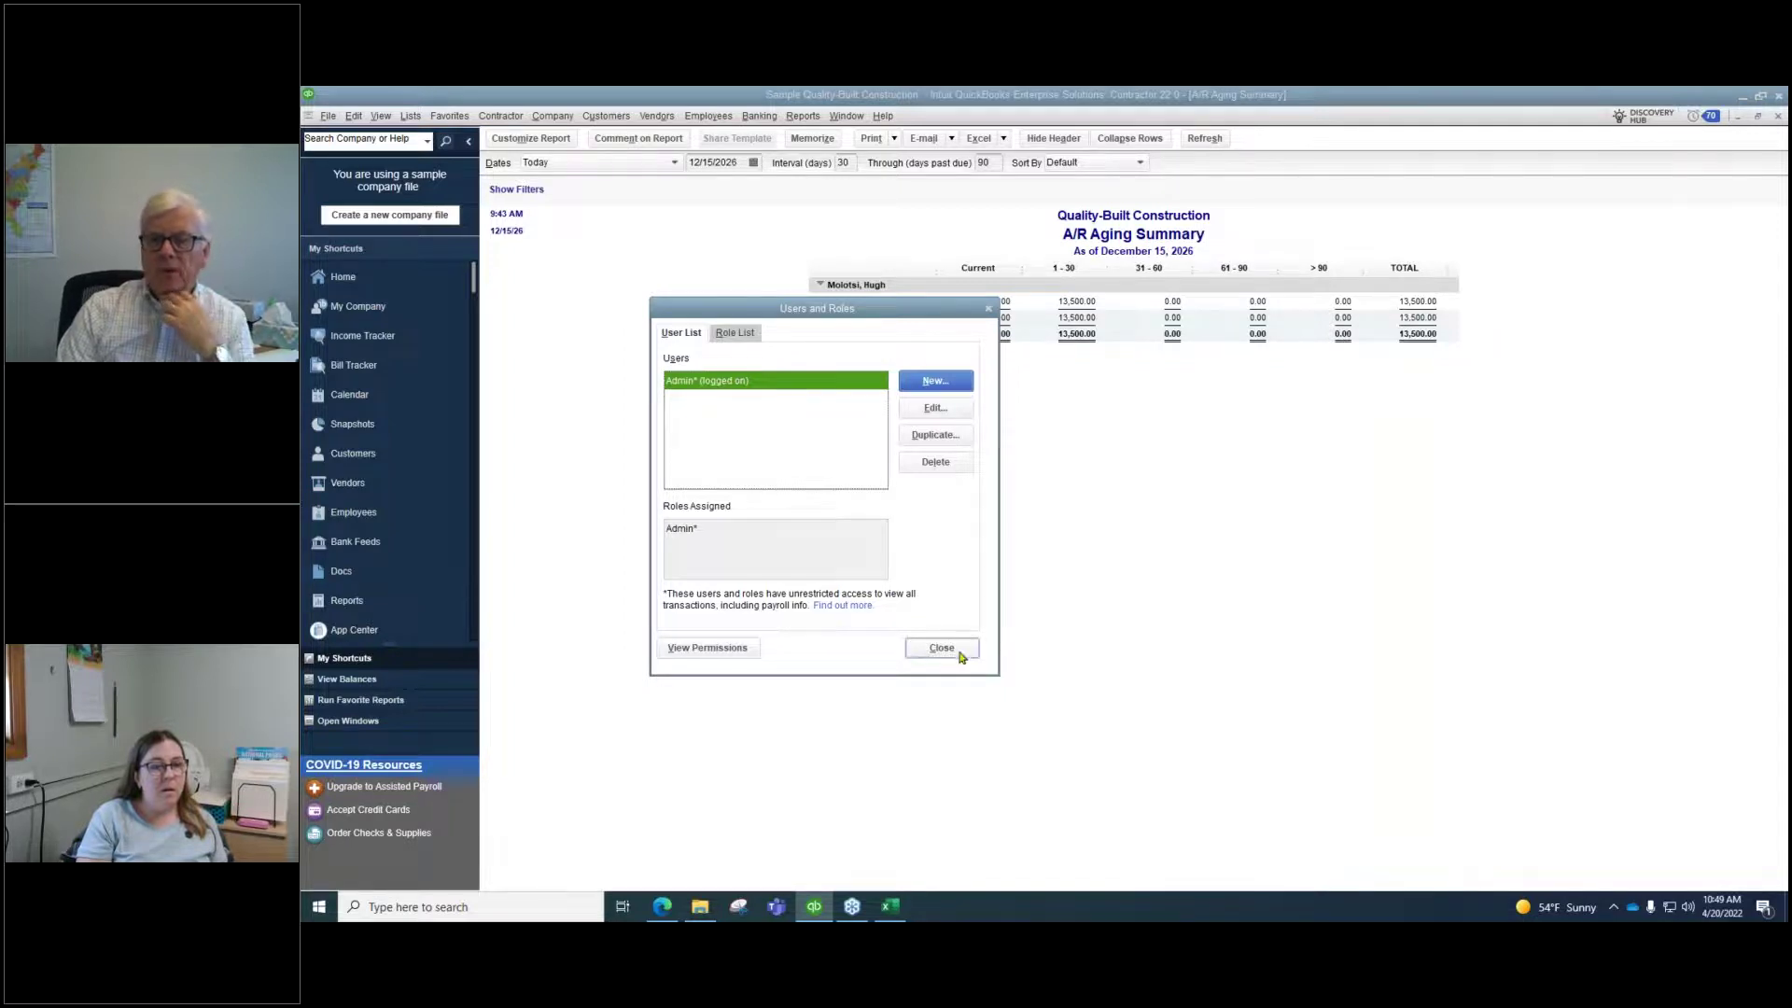
{"action": "left_click", "coordinate": [702, 648]}
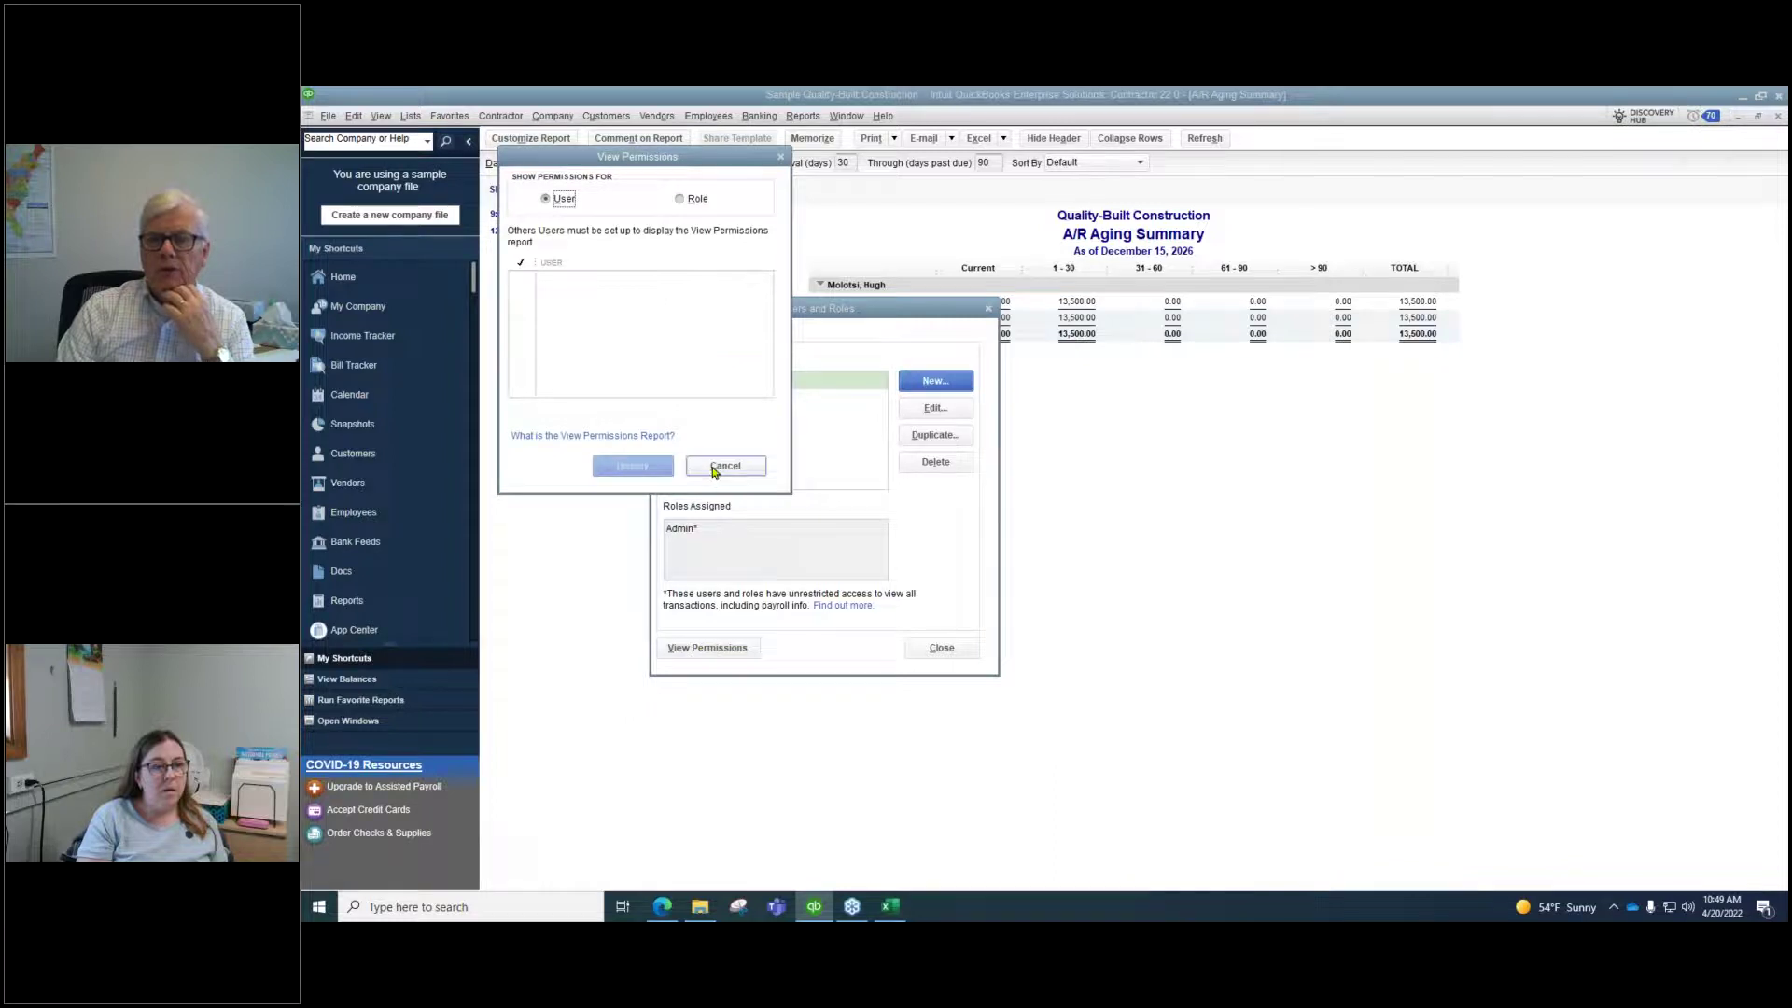
{"action": "left_click", "coordinate": [714, 468]}
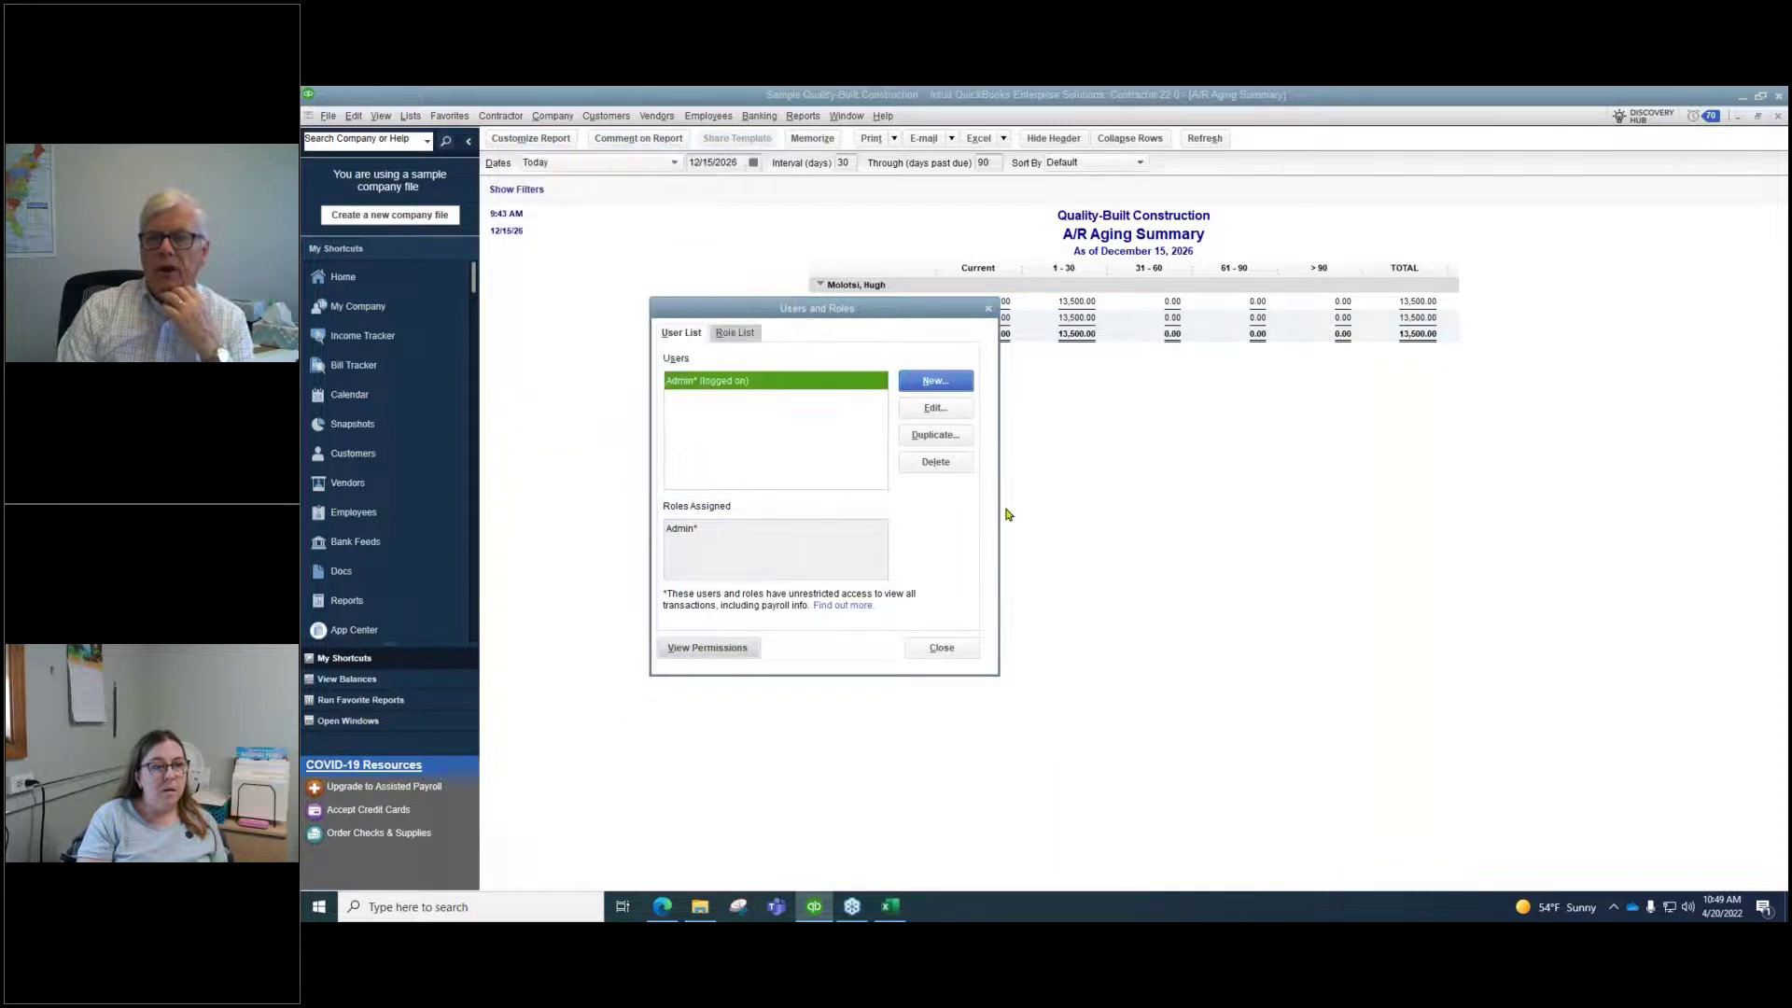
{"action": "left_click", "coordinate": [943, 649]}
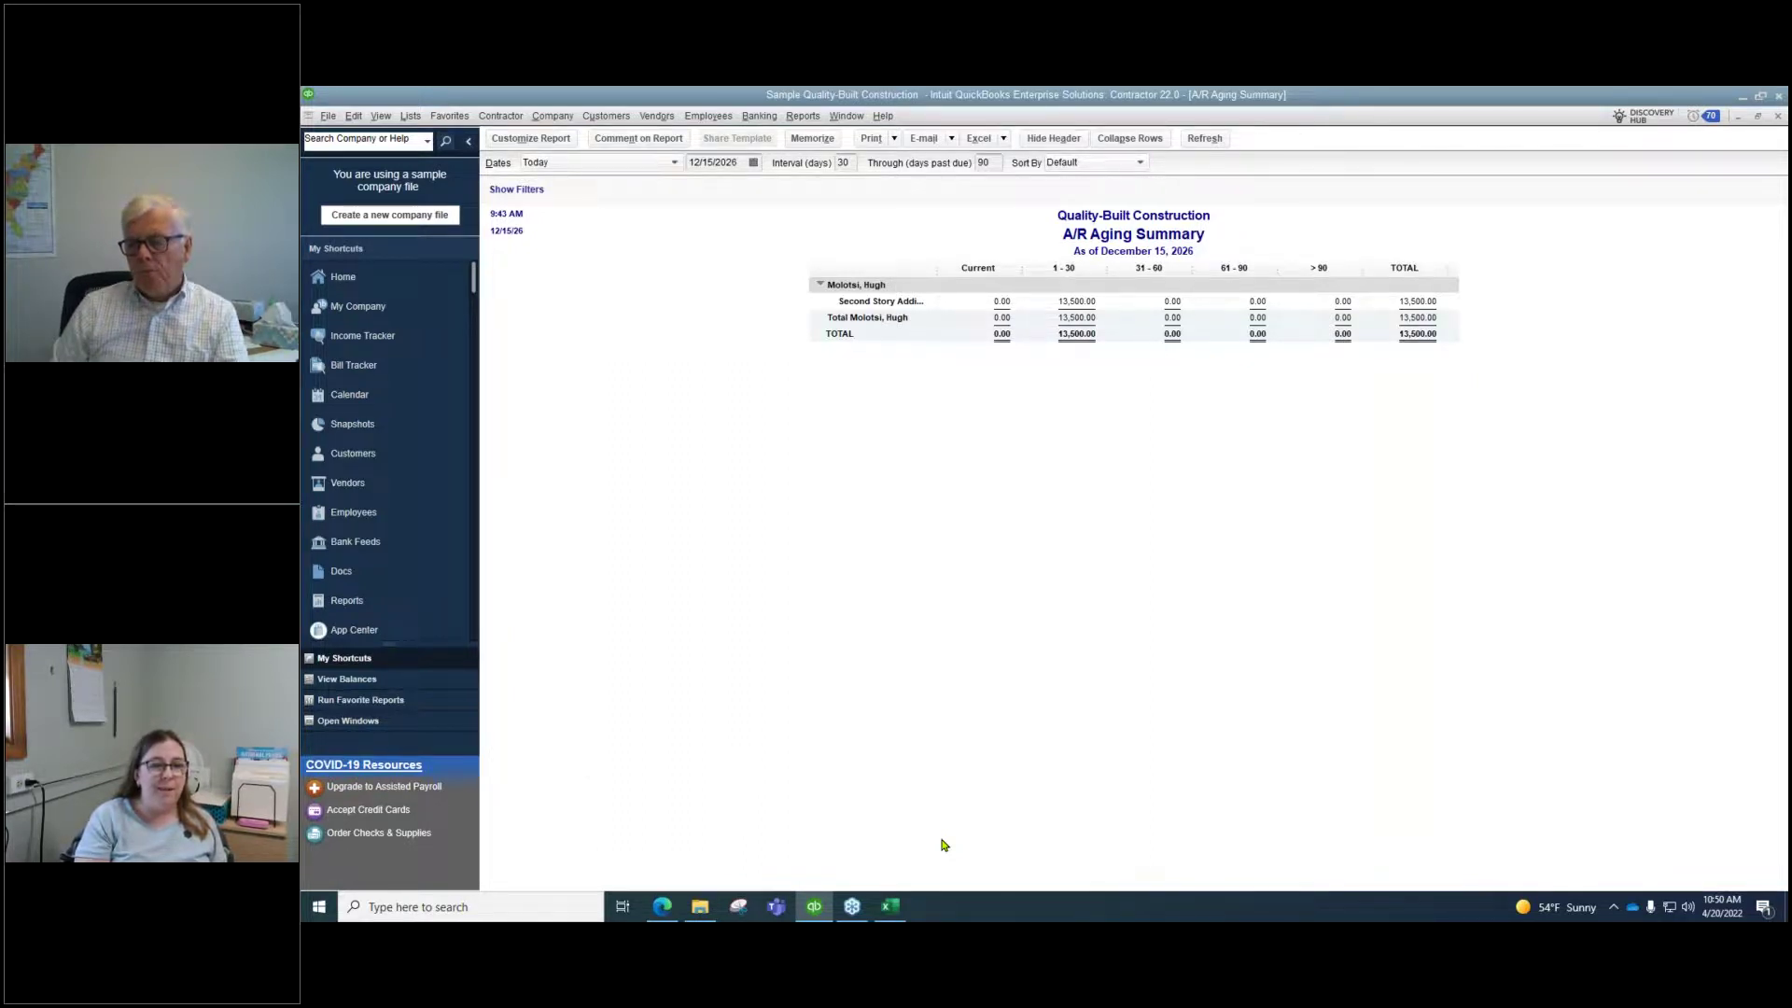
Open the register of the 1110 Company Checking Account
{"action": "left_click", "coordinate": [757, 116]}
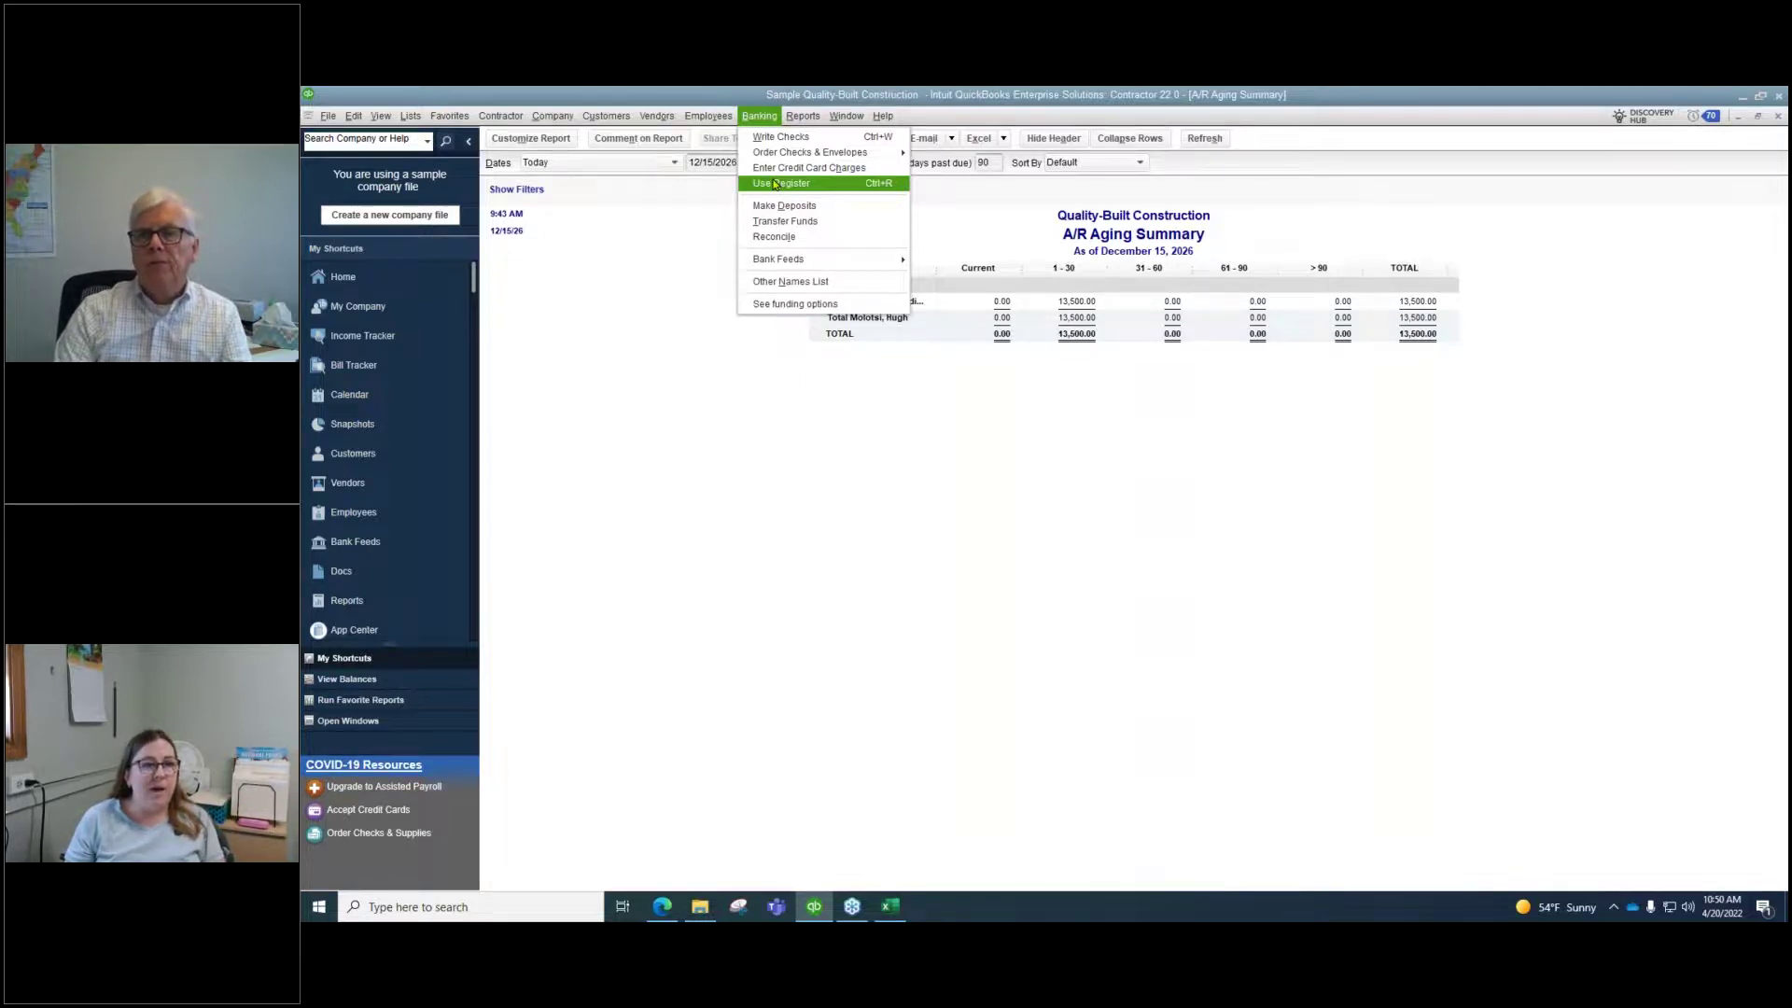
{"action": "left_click", "coordinate": [775, 184]}
{"action": "left_click", "coordinate": [591, 234]}
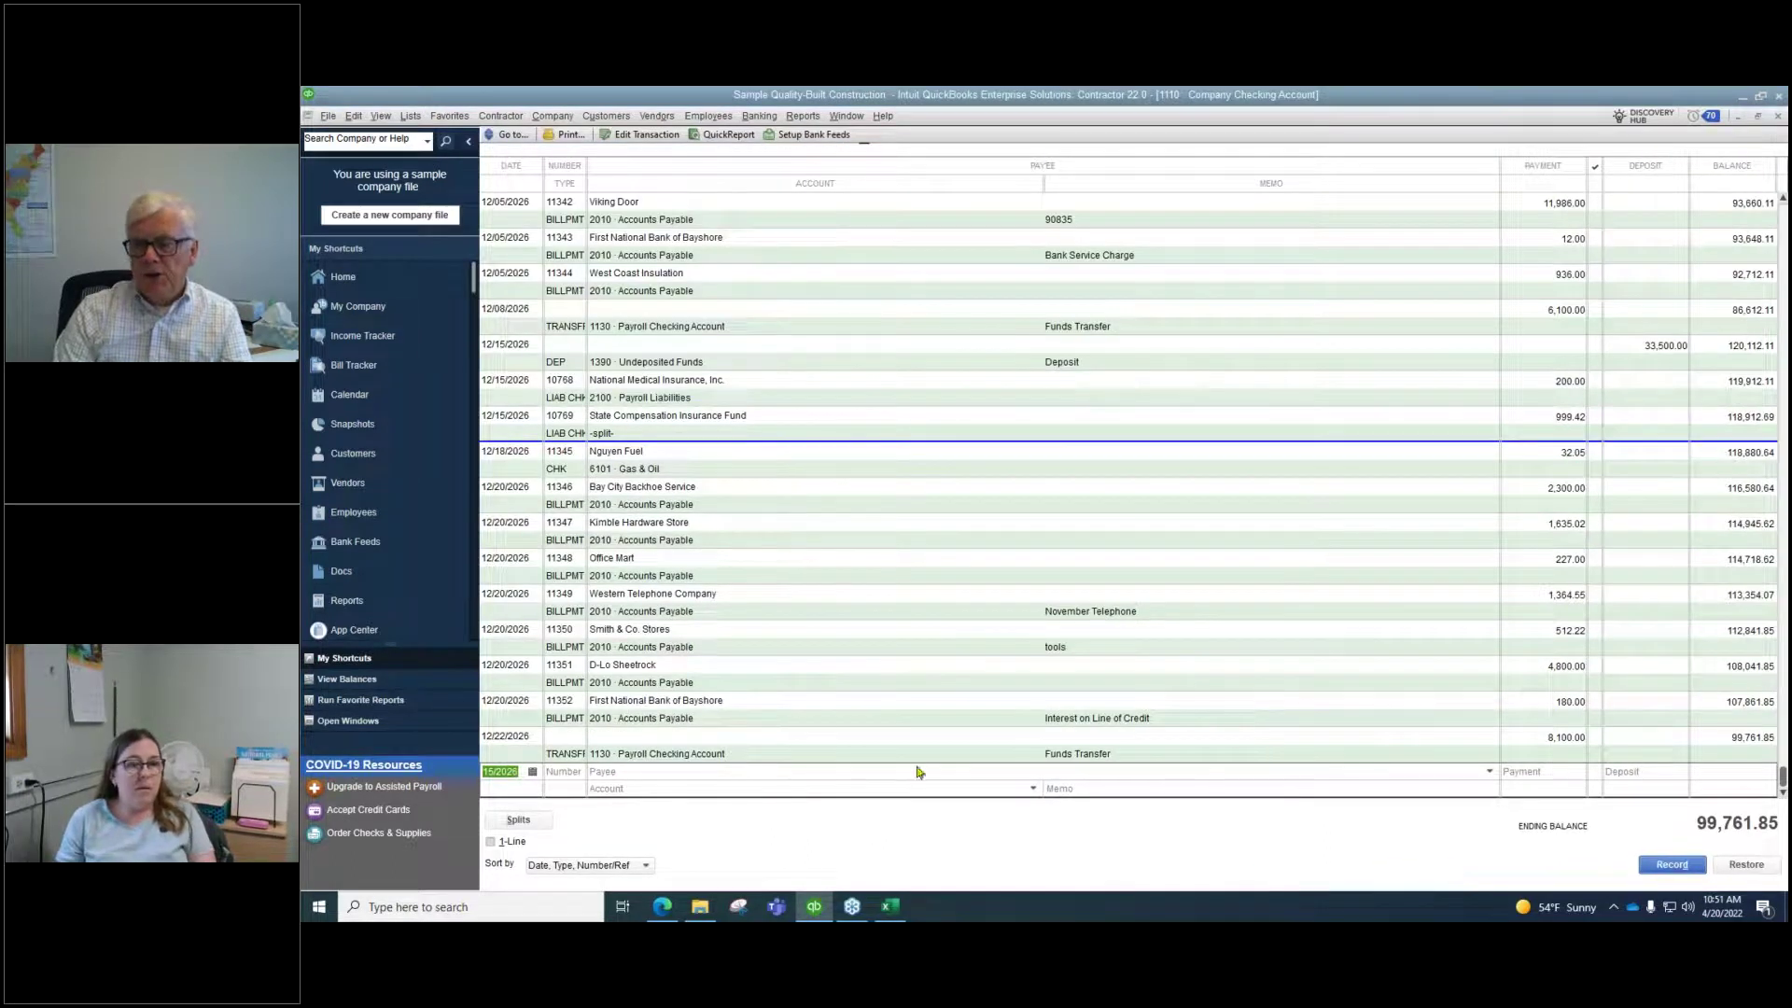
Start a register entry for the Cottage - New Construction job with a deposit of 5,000.00
{"action": "left_click", "coordinate": [711, 773]}
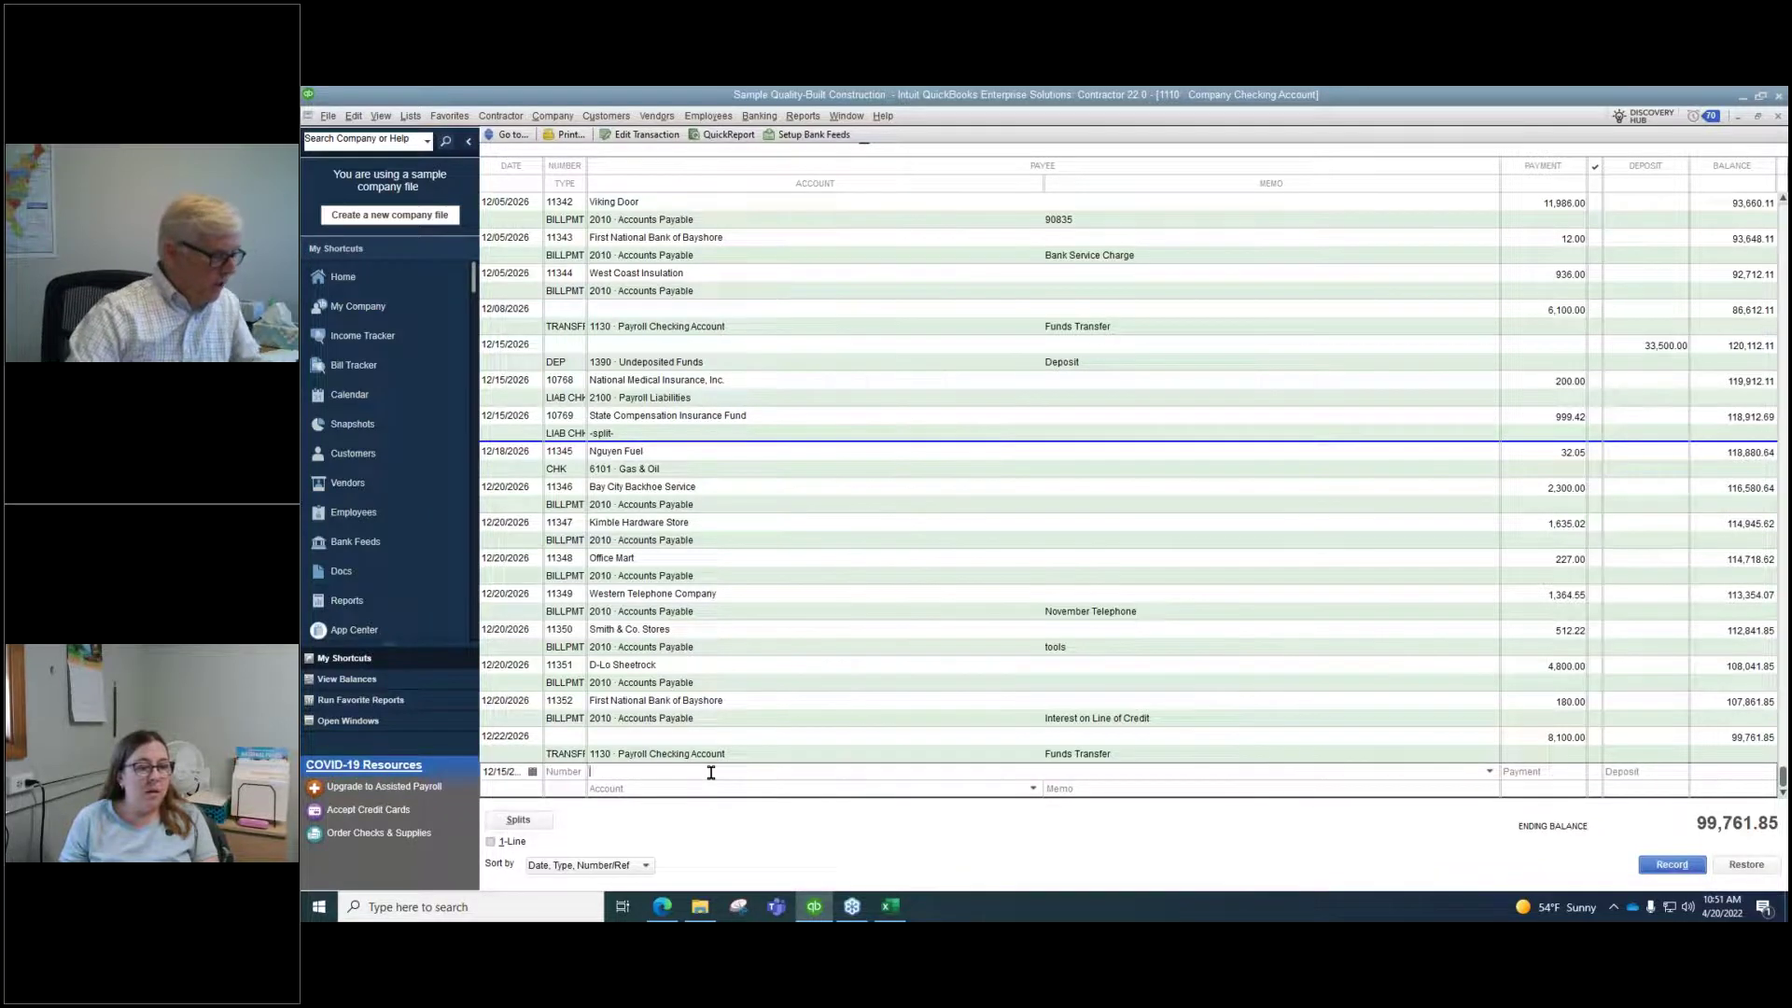
{"action": "type", "text": "alb"}
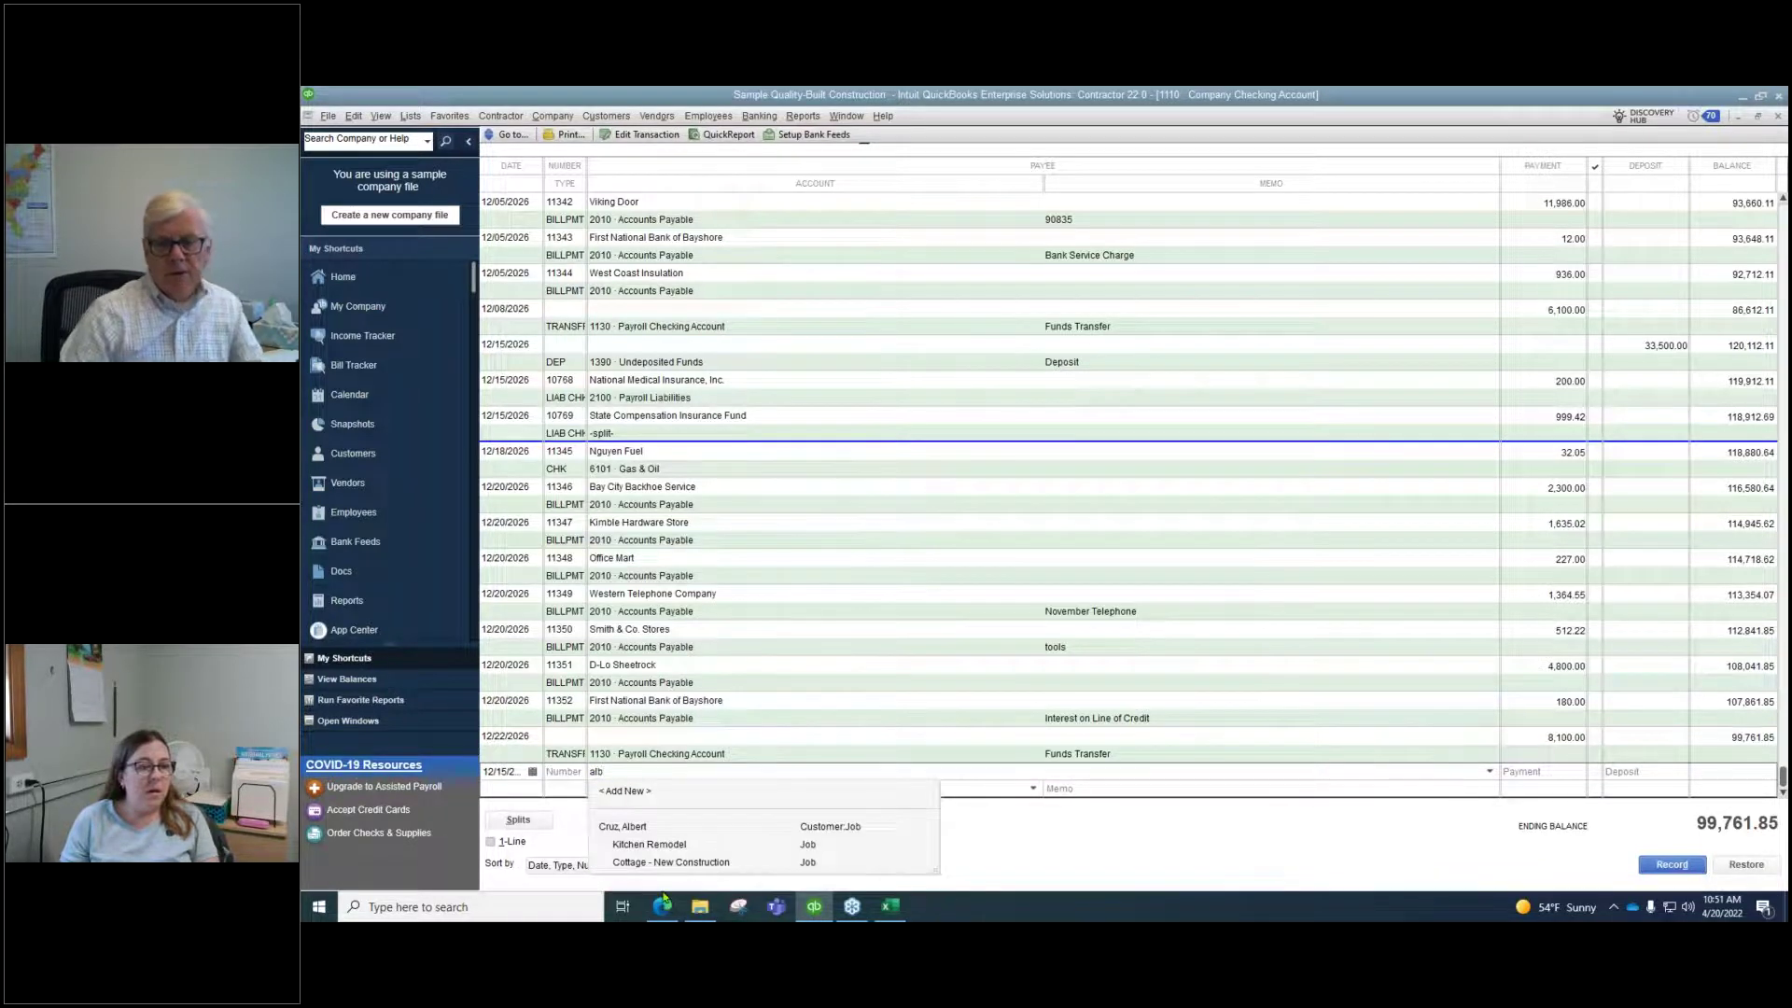
{"action": "left_click", "coordinate": [672, 862]}
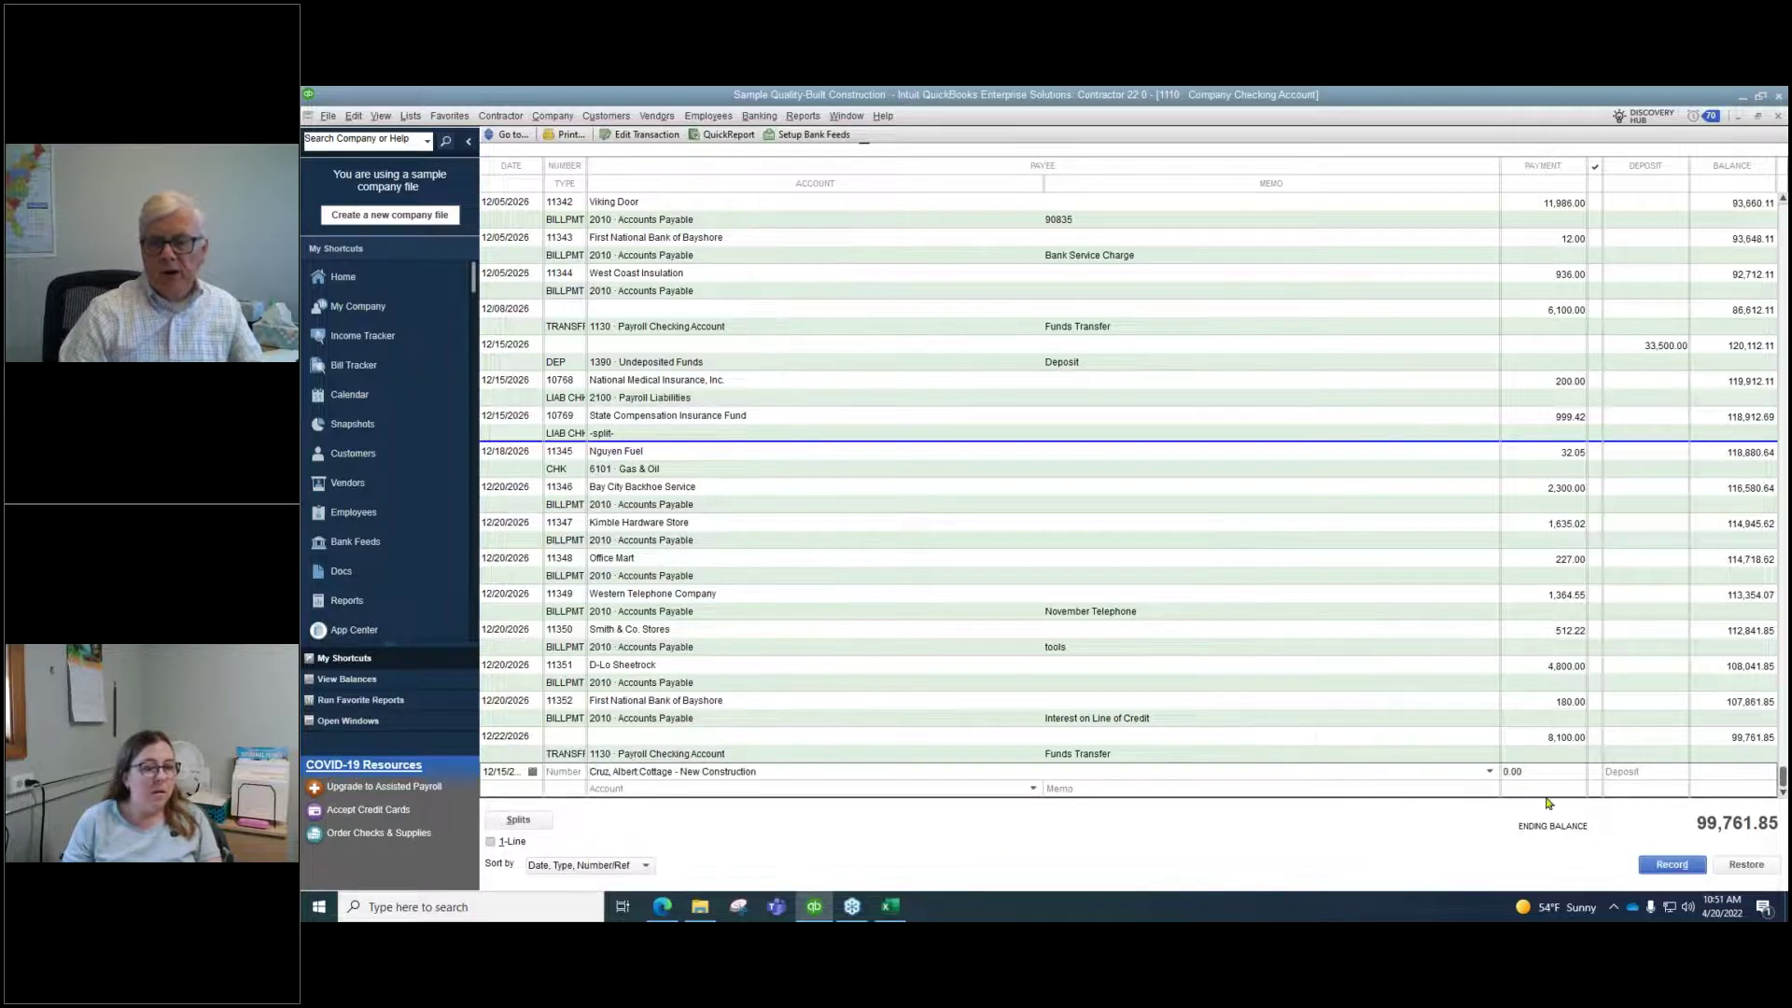
{"action": "left_click", "coordinate": [1639, 774]}
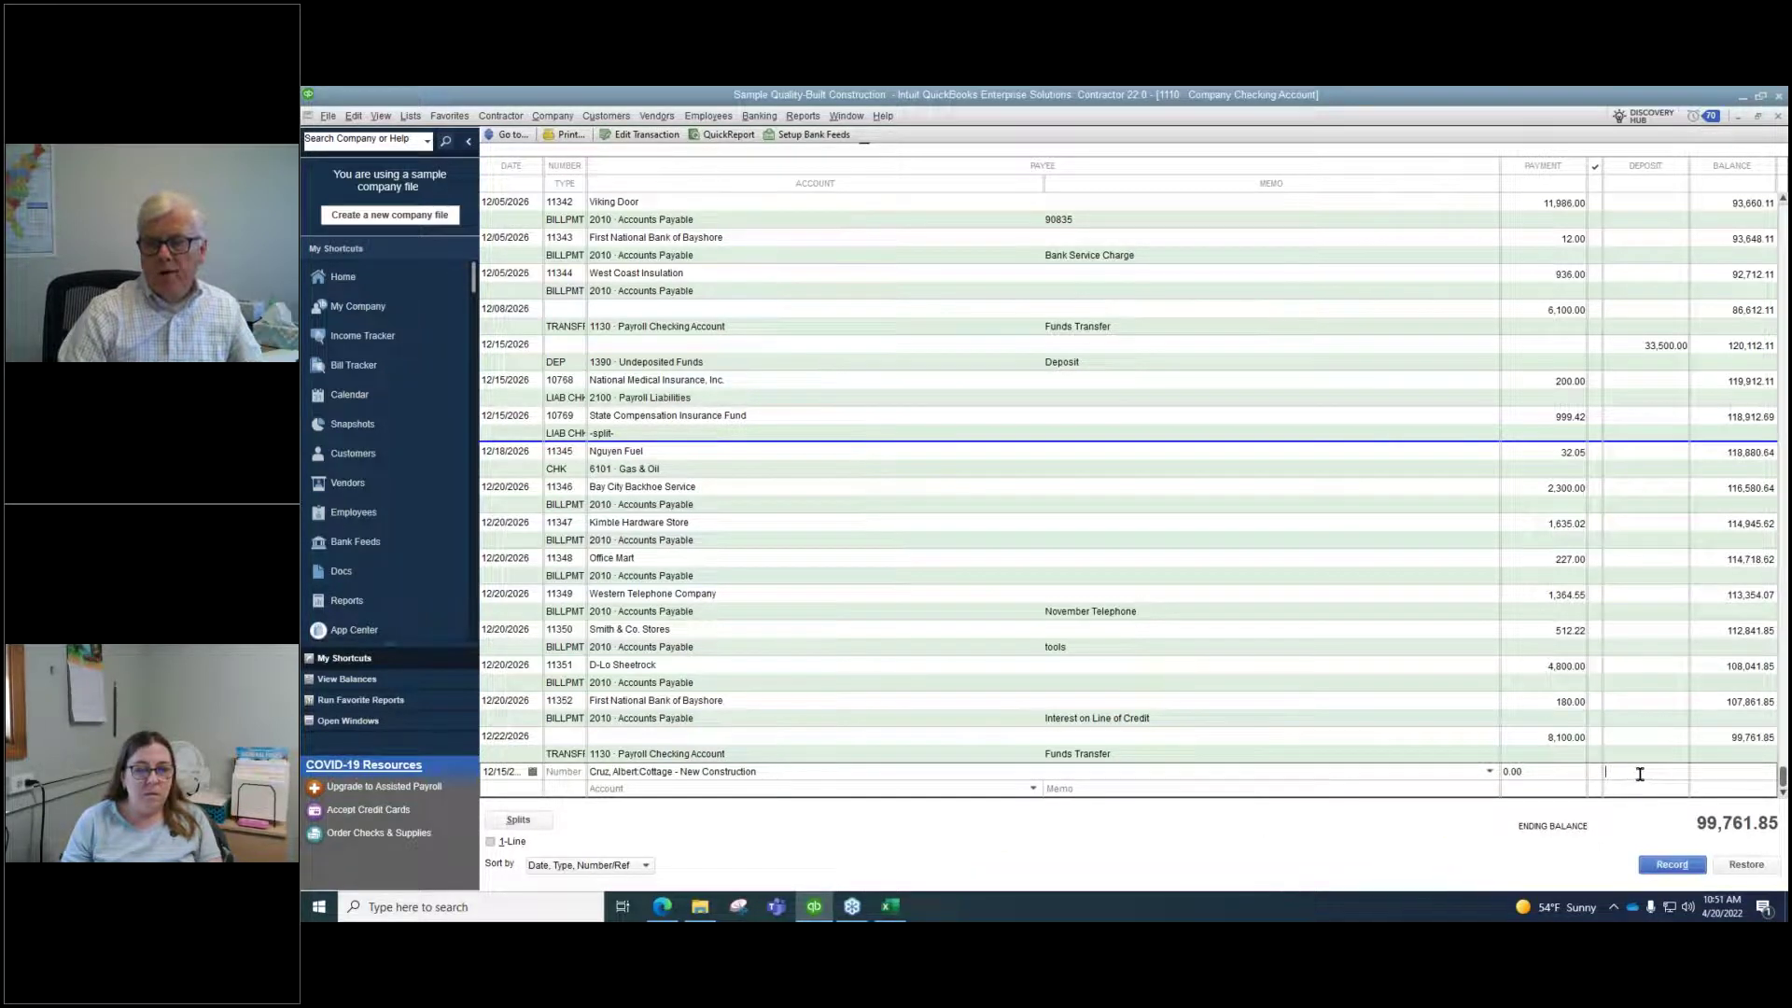
{"action": "type", "text": "5000.00"}
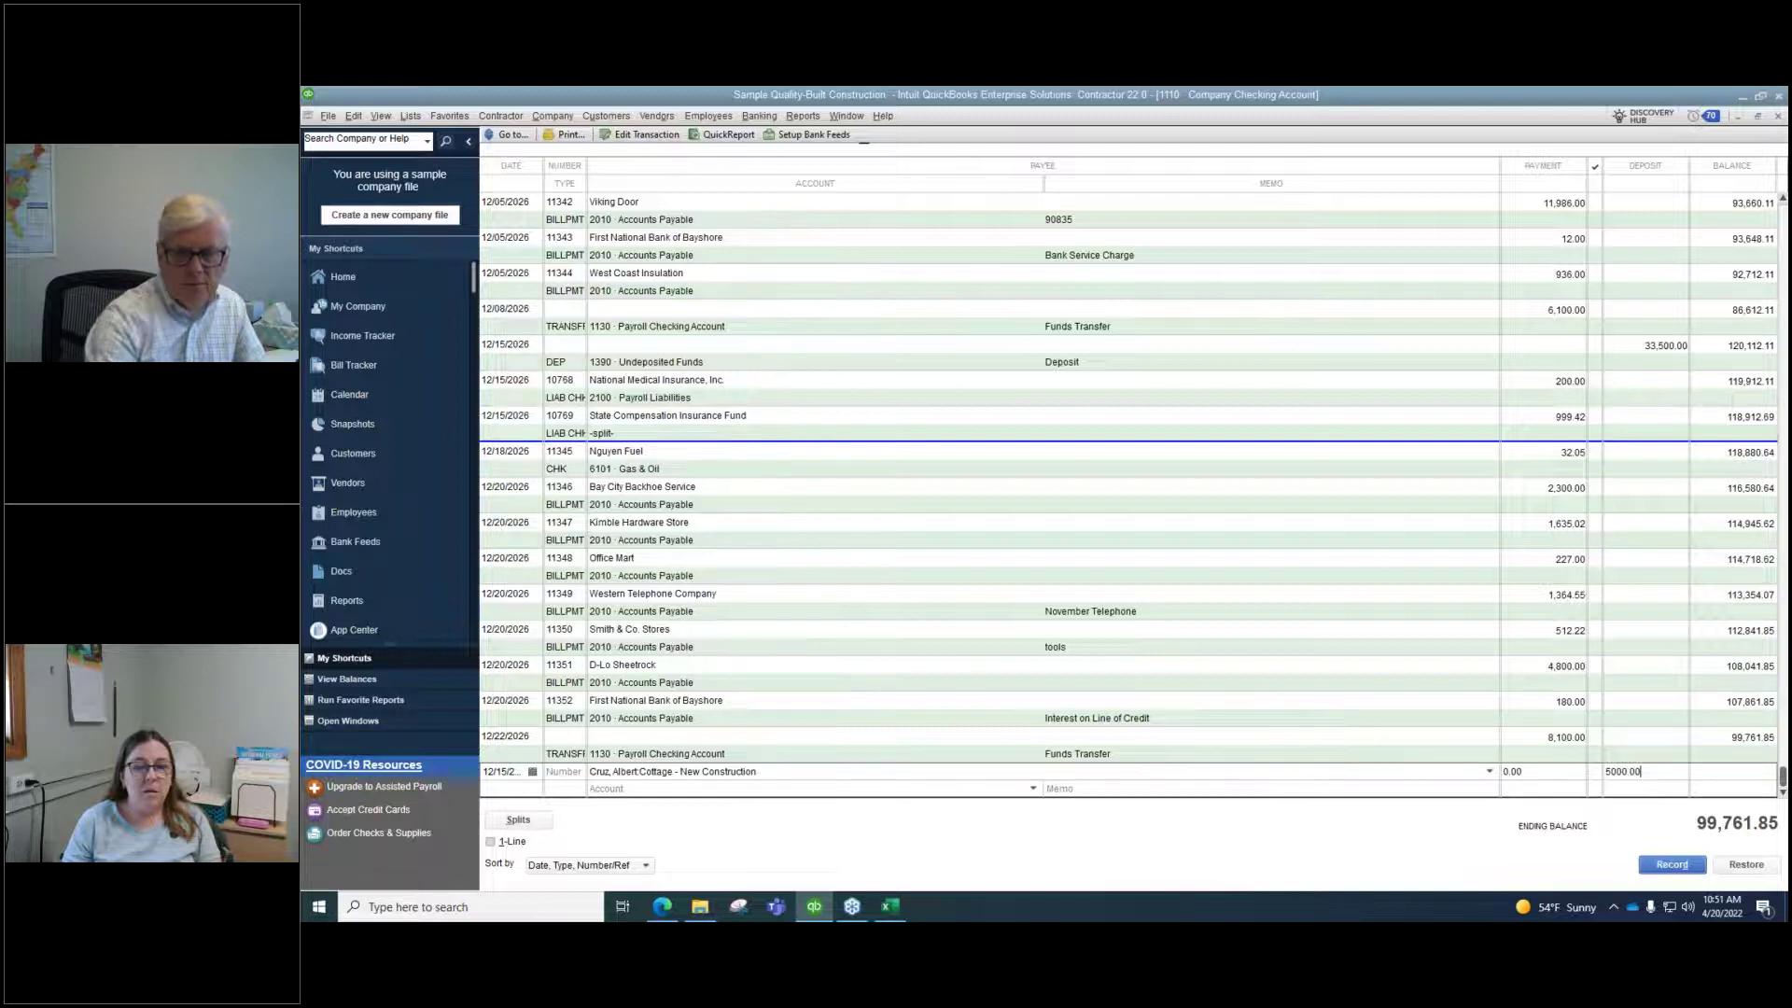
Assign the deposit to the 4110 Construction Income account and record the transaction
{"action": "left_click", "coordinate": [1032, 788]}
{"action": "scroll", "coordinate": [944, 589], "scroll_direction": "up", "scroll_amount": 10}
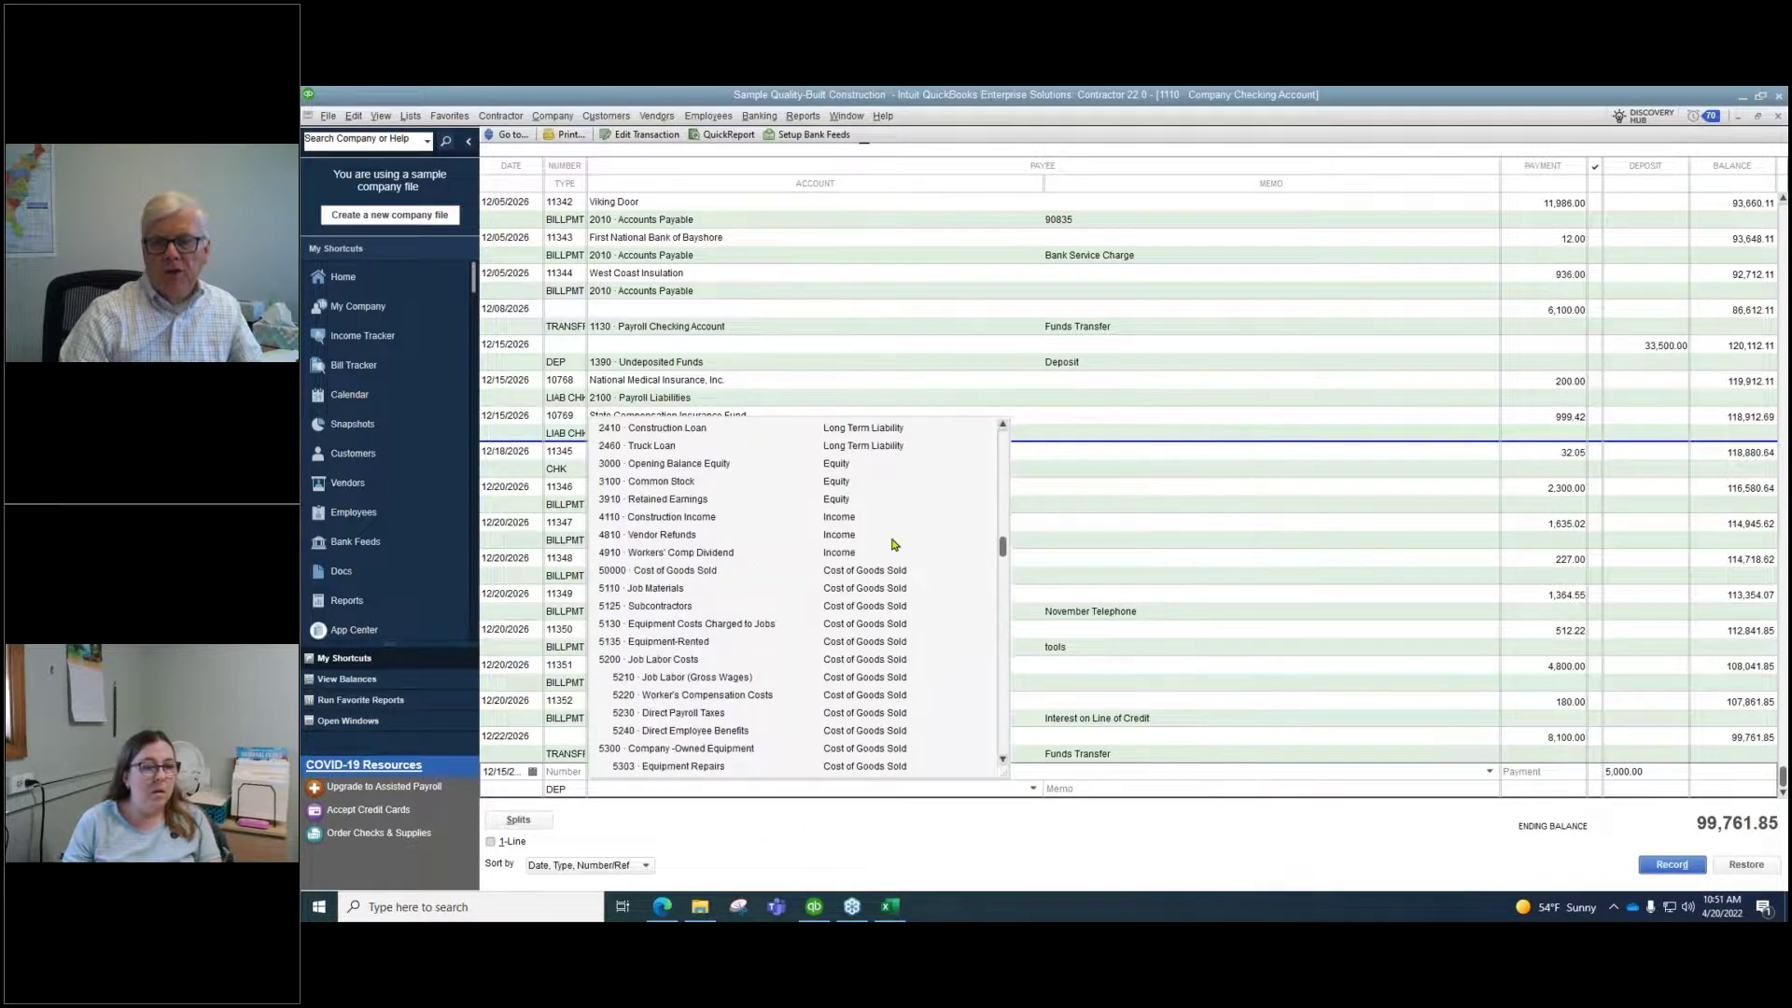
{"action": "left_click", "coordinate": [688, 518]}
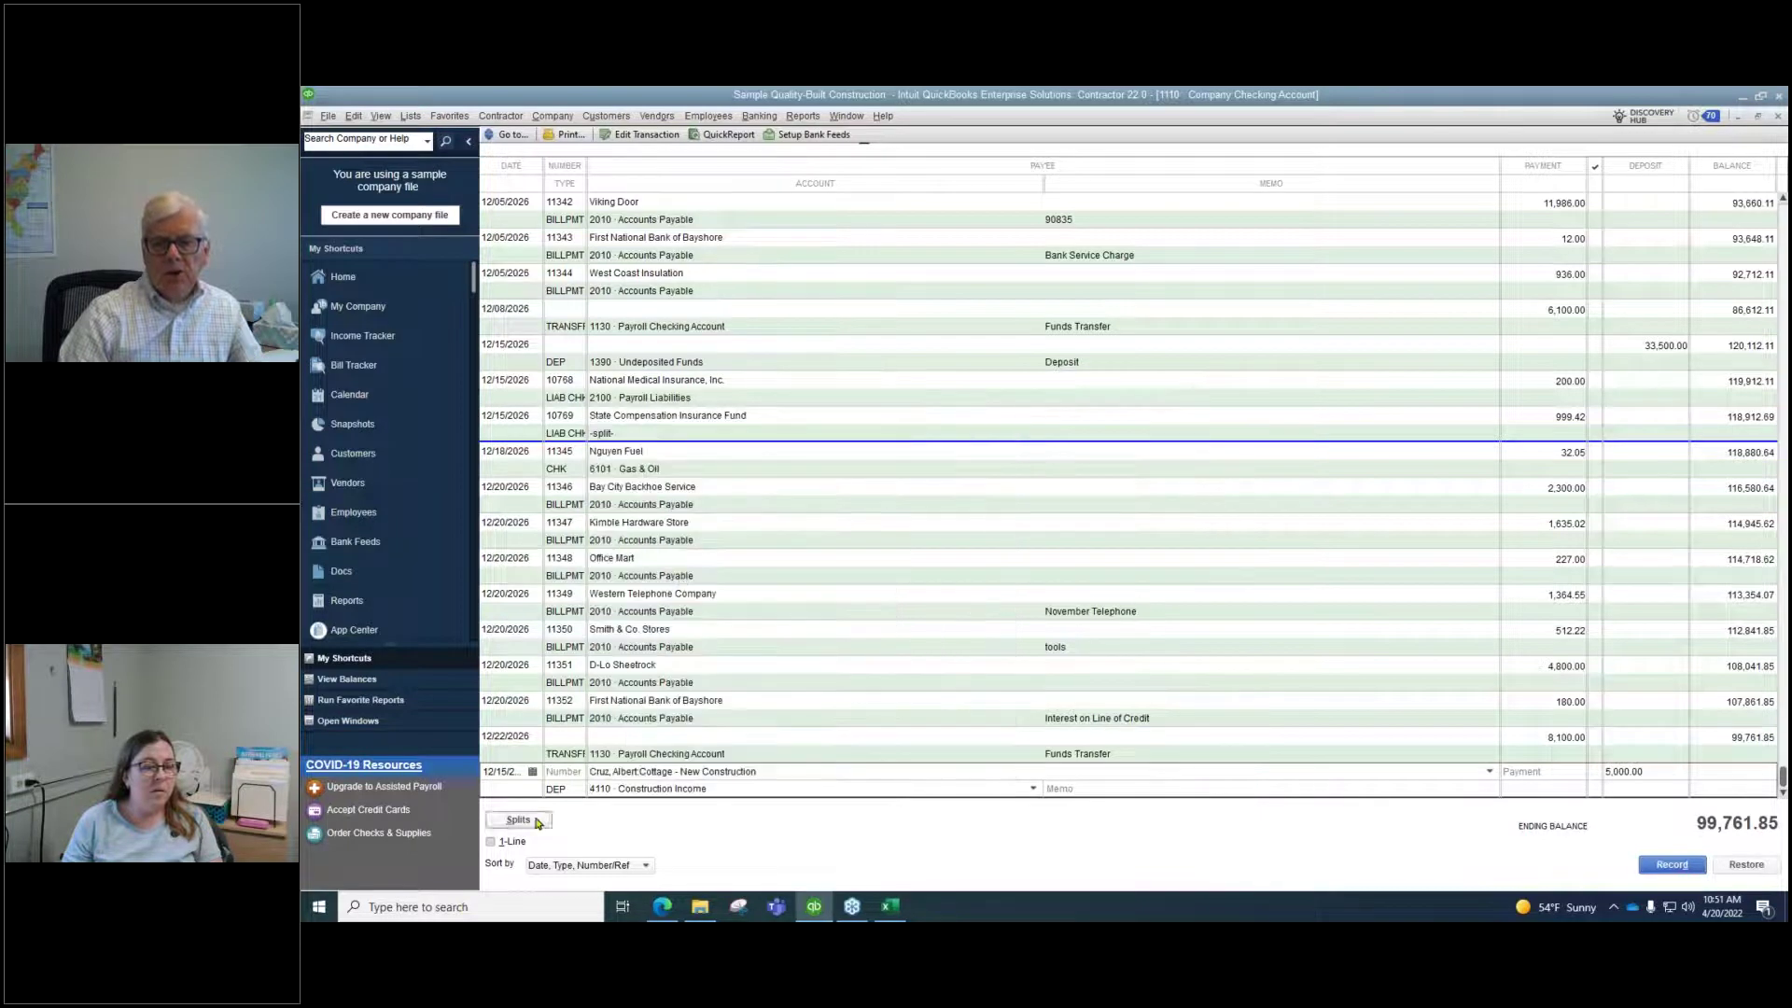
{"action": "left_click", "coordinate": [1660, 866]}
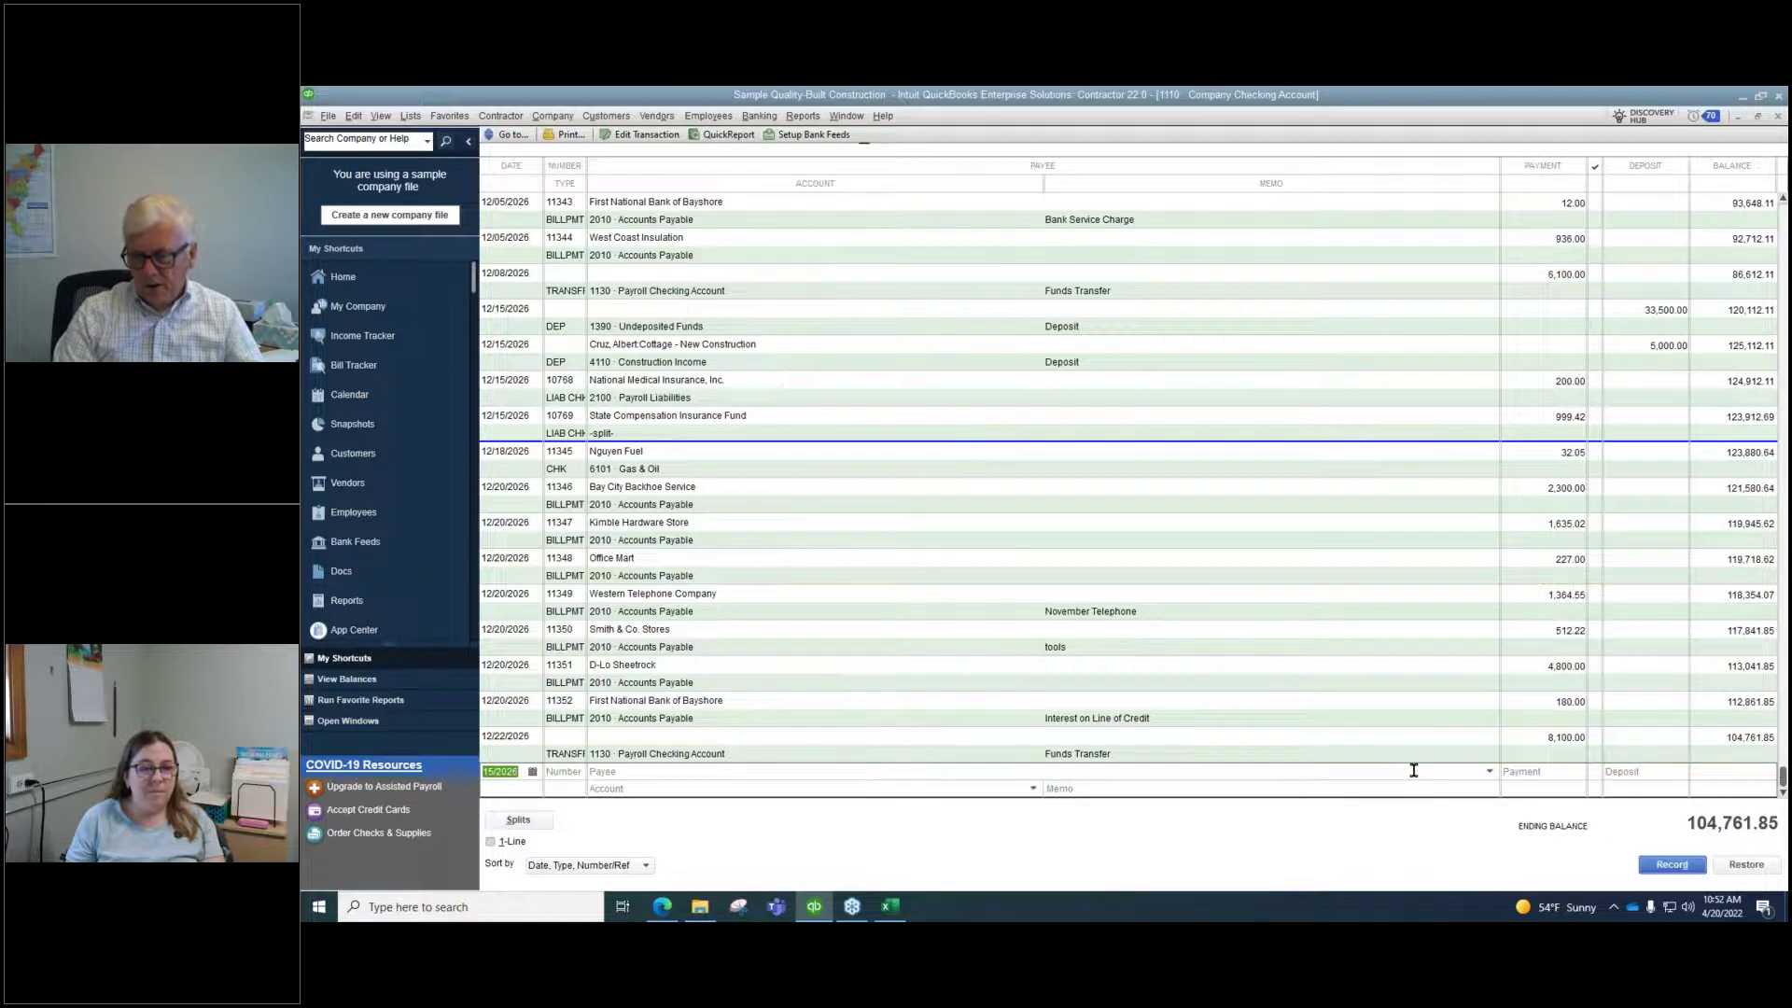
View the Home Page, and return to the open 1110 Company Checking Account register
{"action": "left_click", "coordinate": [1623, 769]}
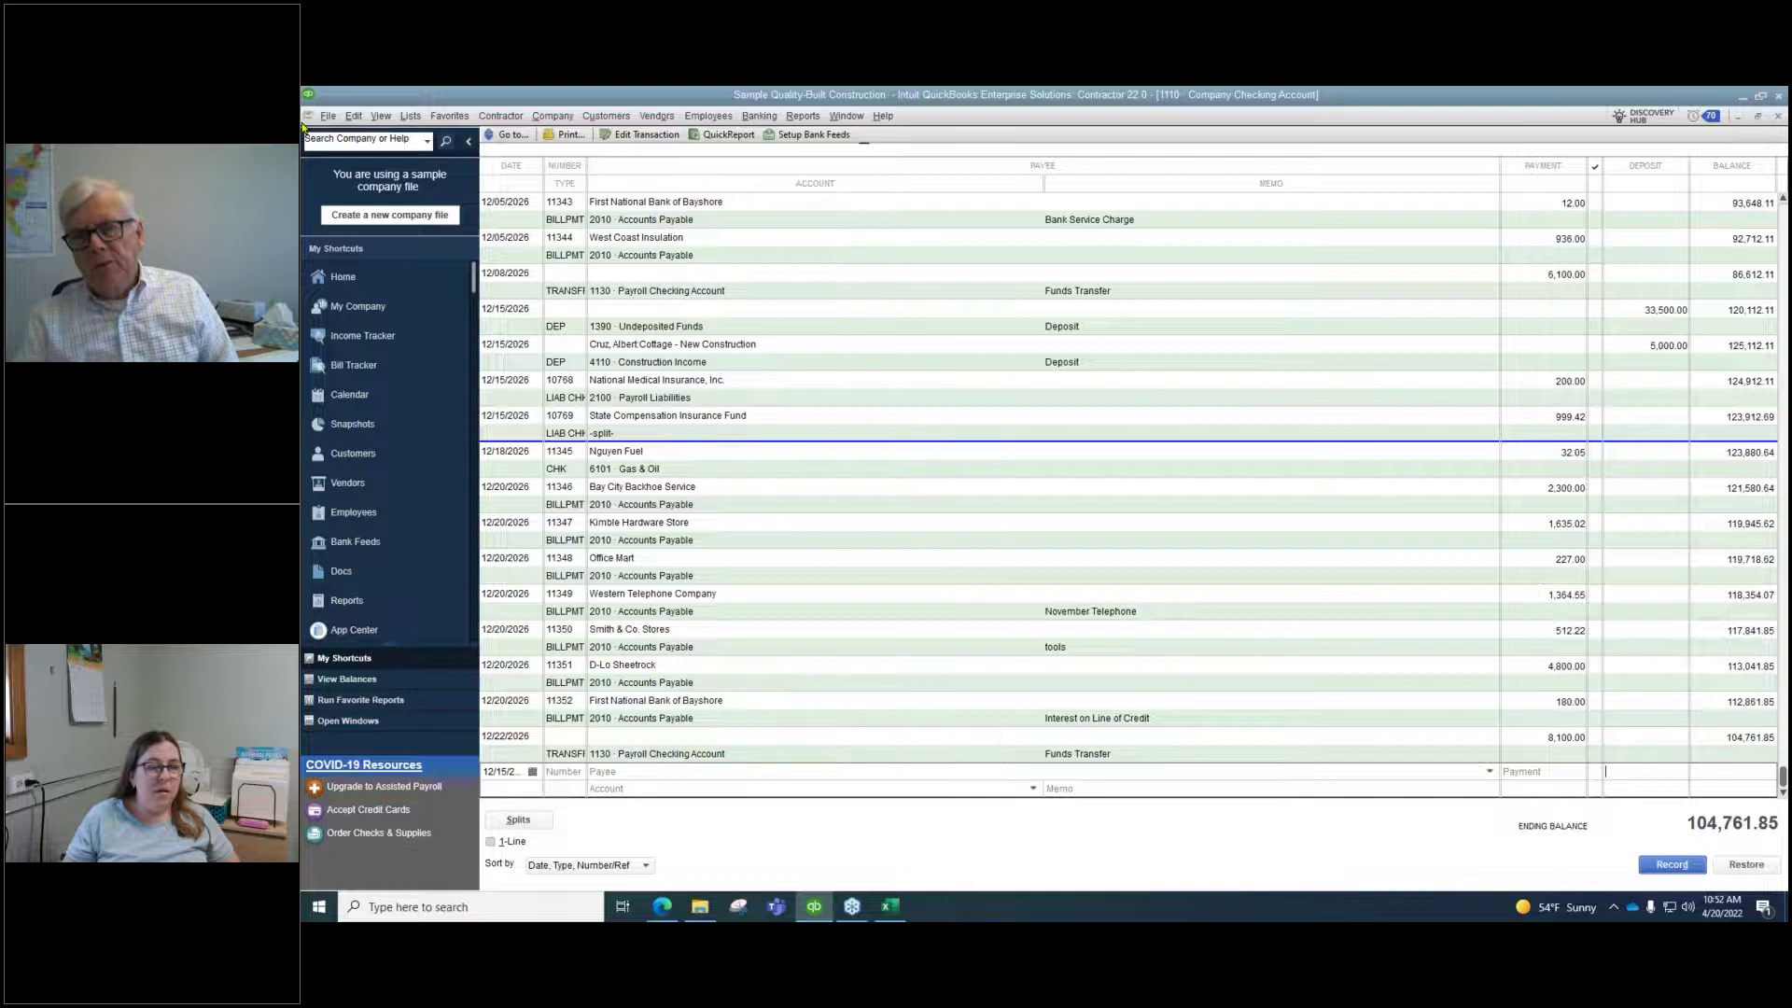
{"action": "left_click", "coordinate": [328, 118]}
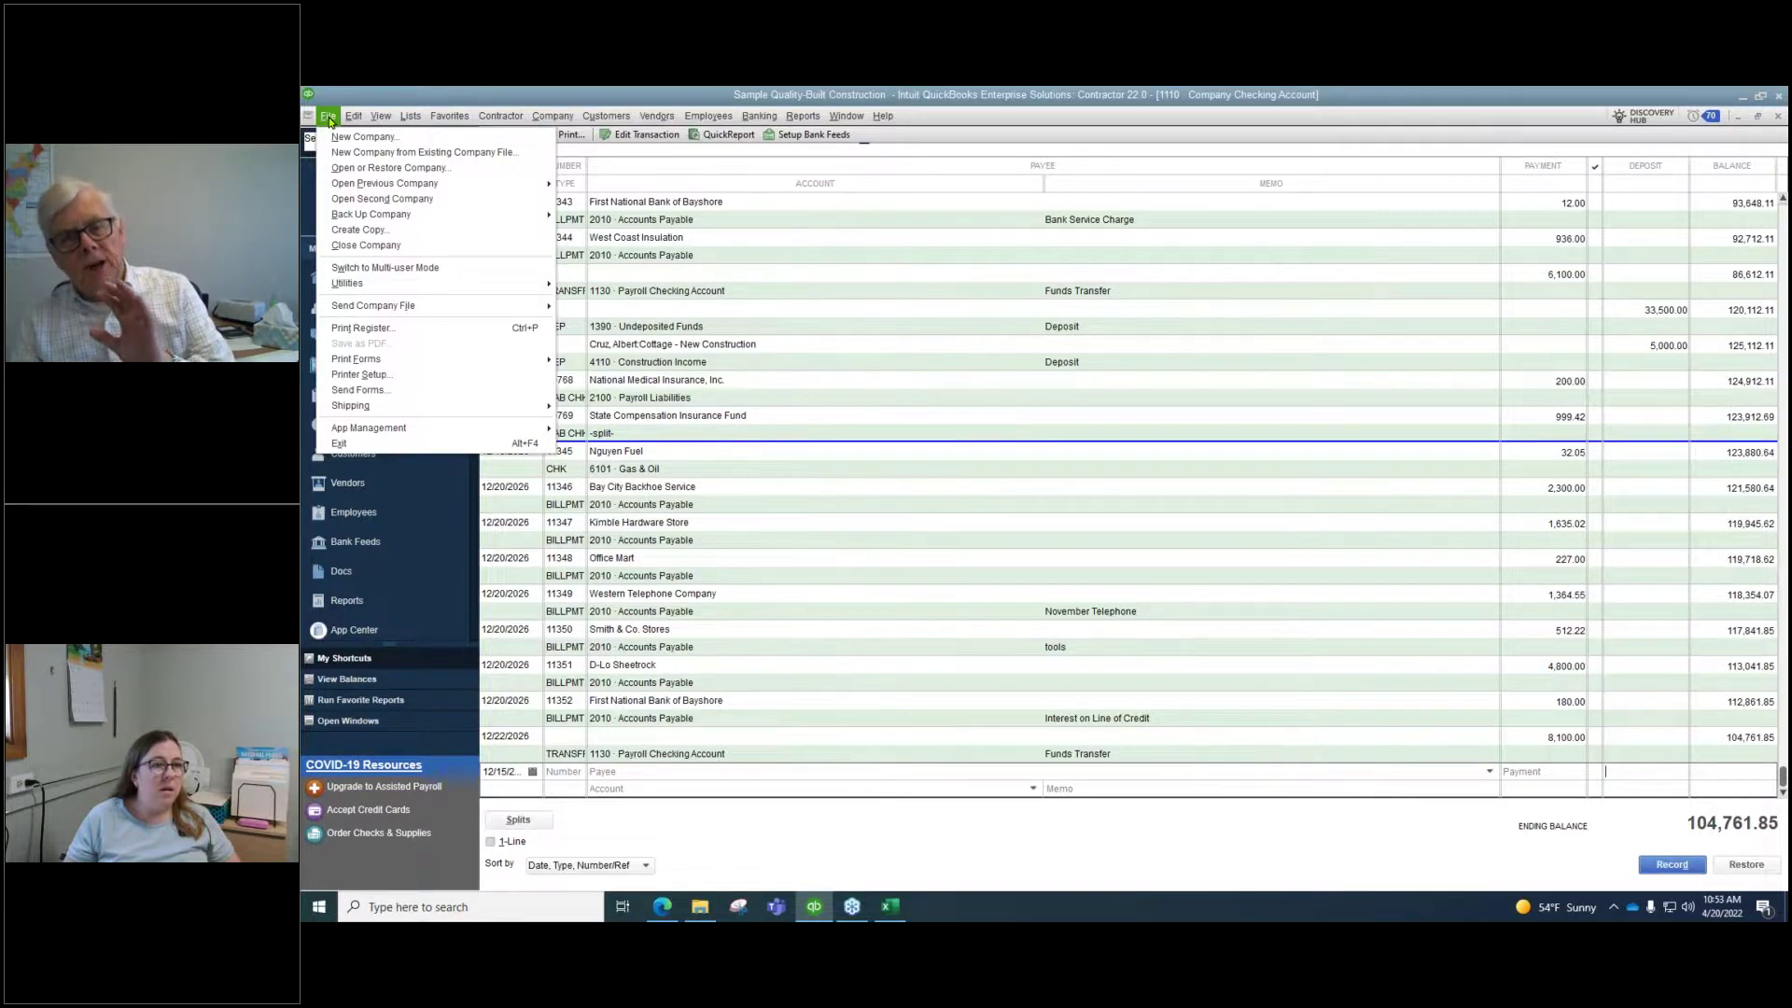
{"action": "left_click", "coordinate": [329, 116]}
{"action": "left_click", "coordinate": [552, 116]}
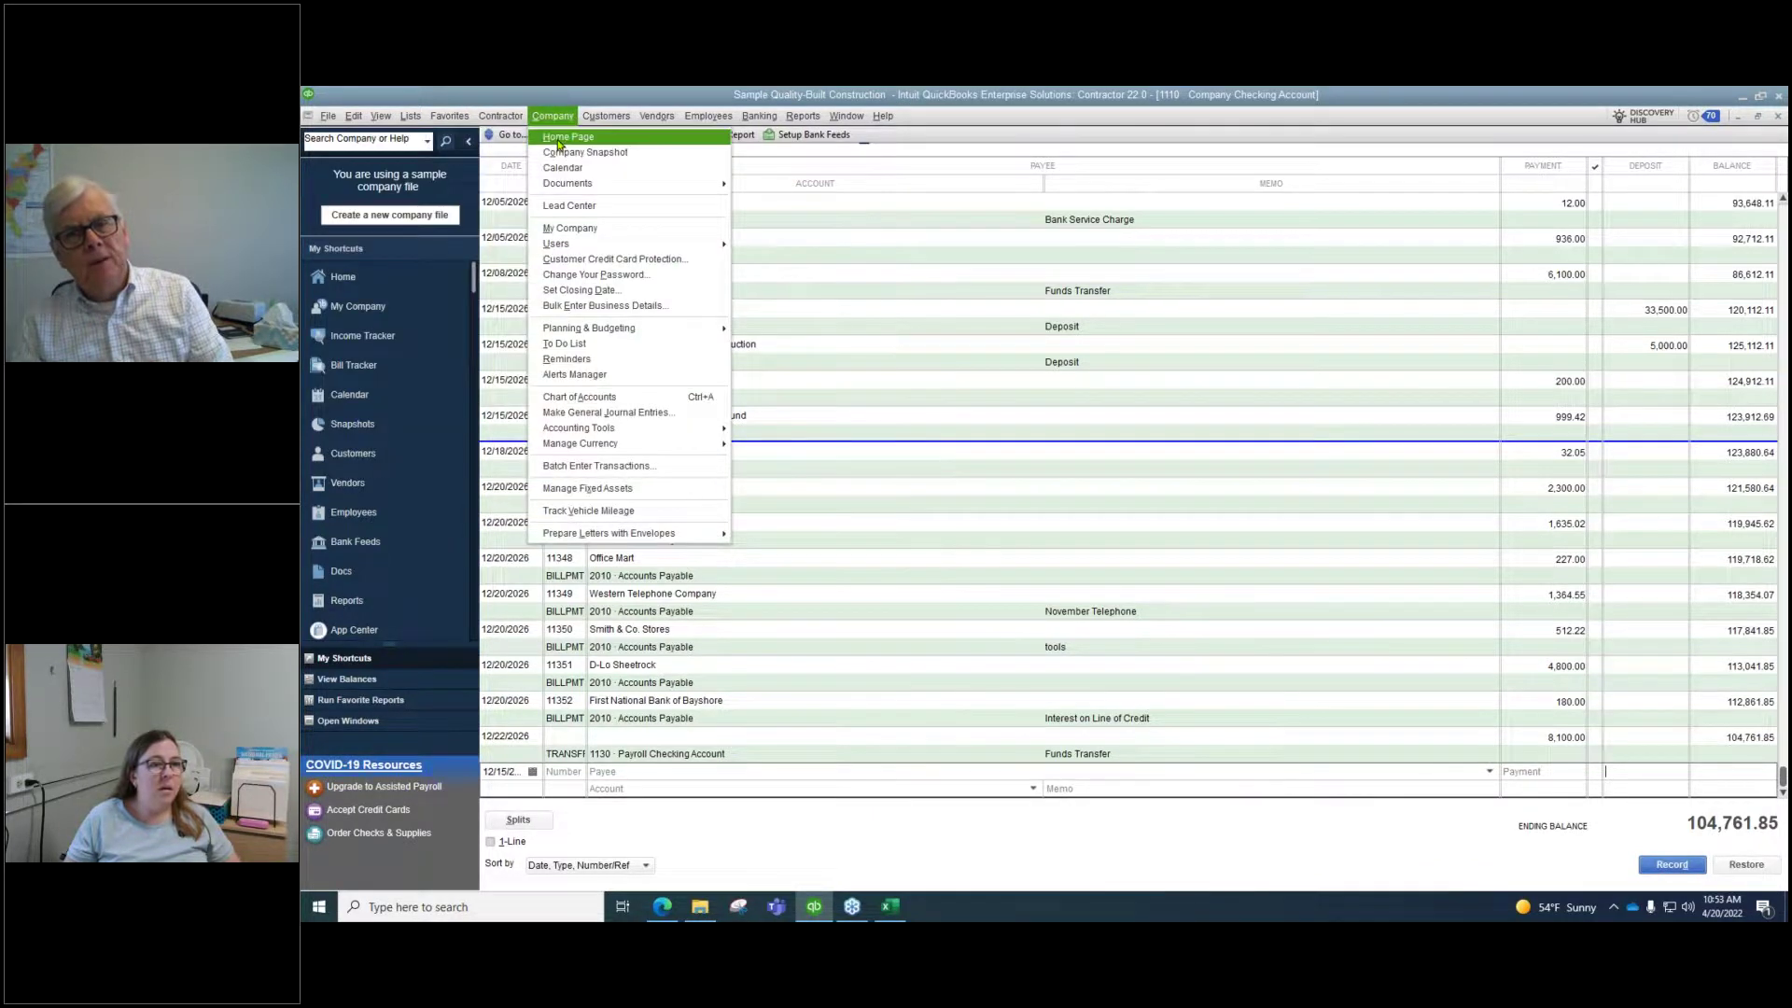
{"action": "left_click", "coordinate": [558, 140]}
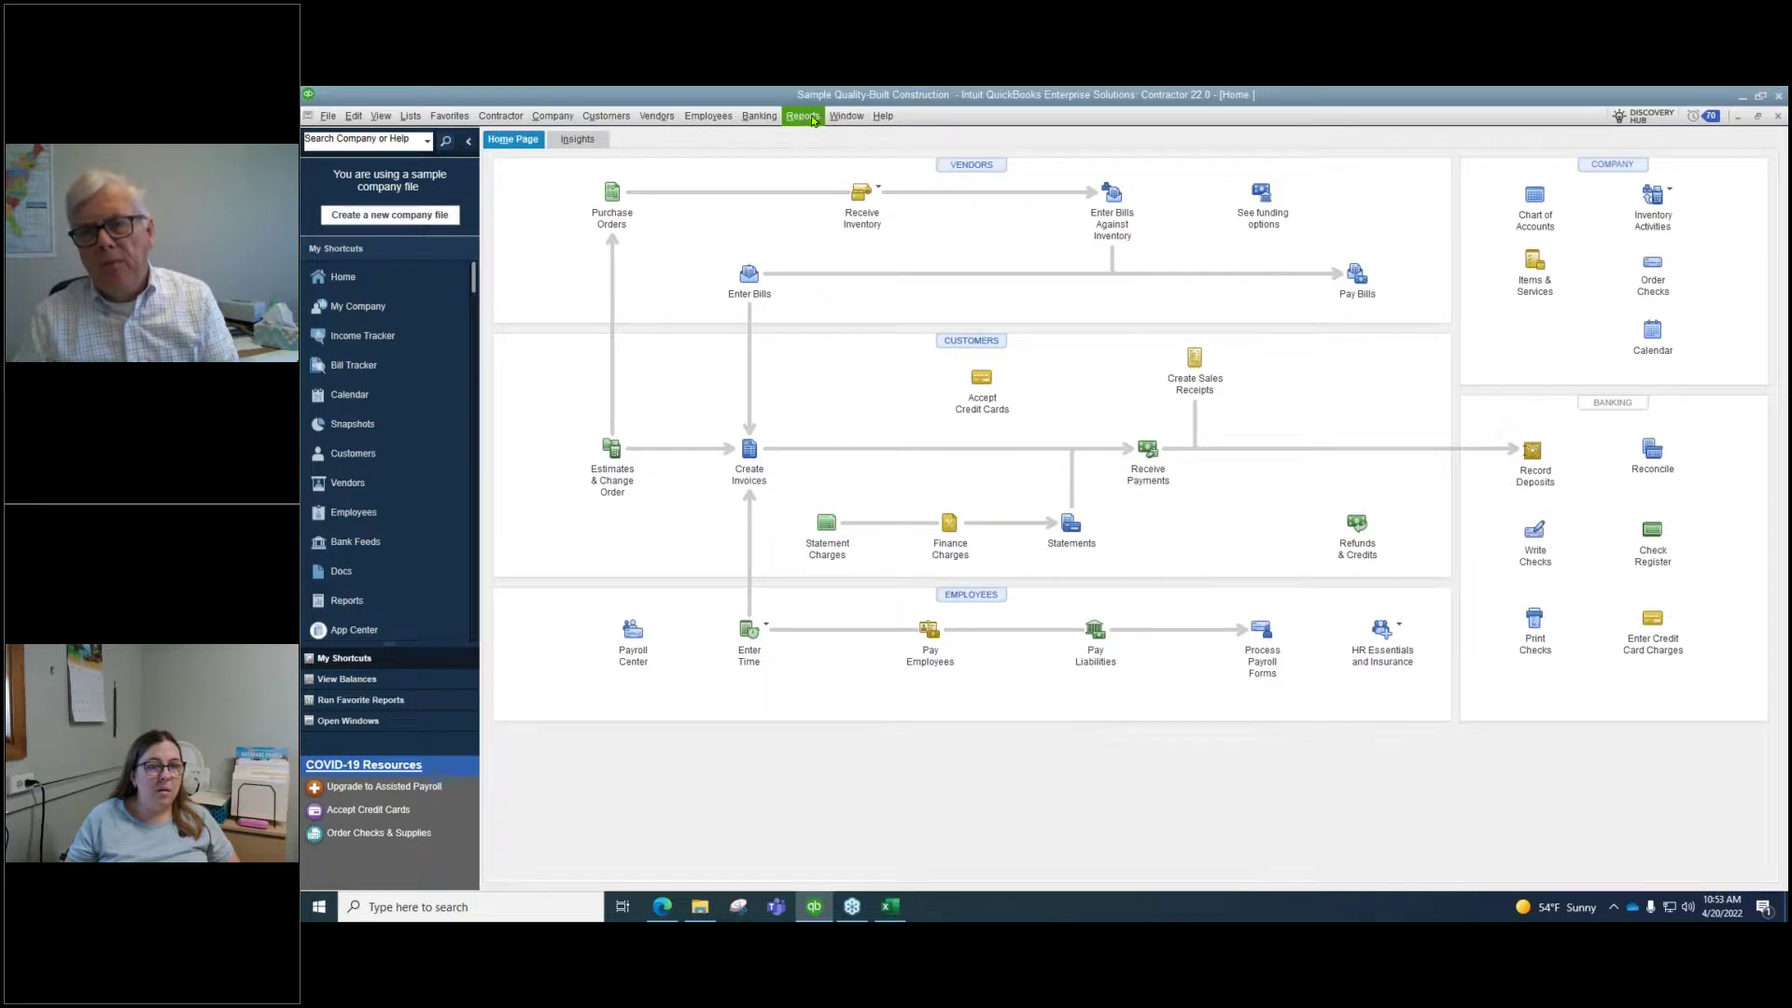
{"action": "left_click", "coordinate": [846, 117]}
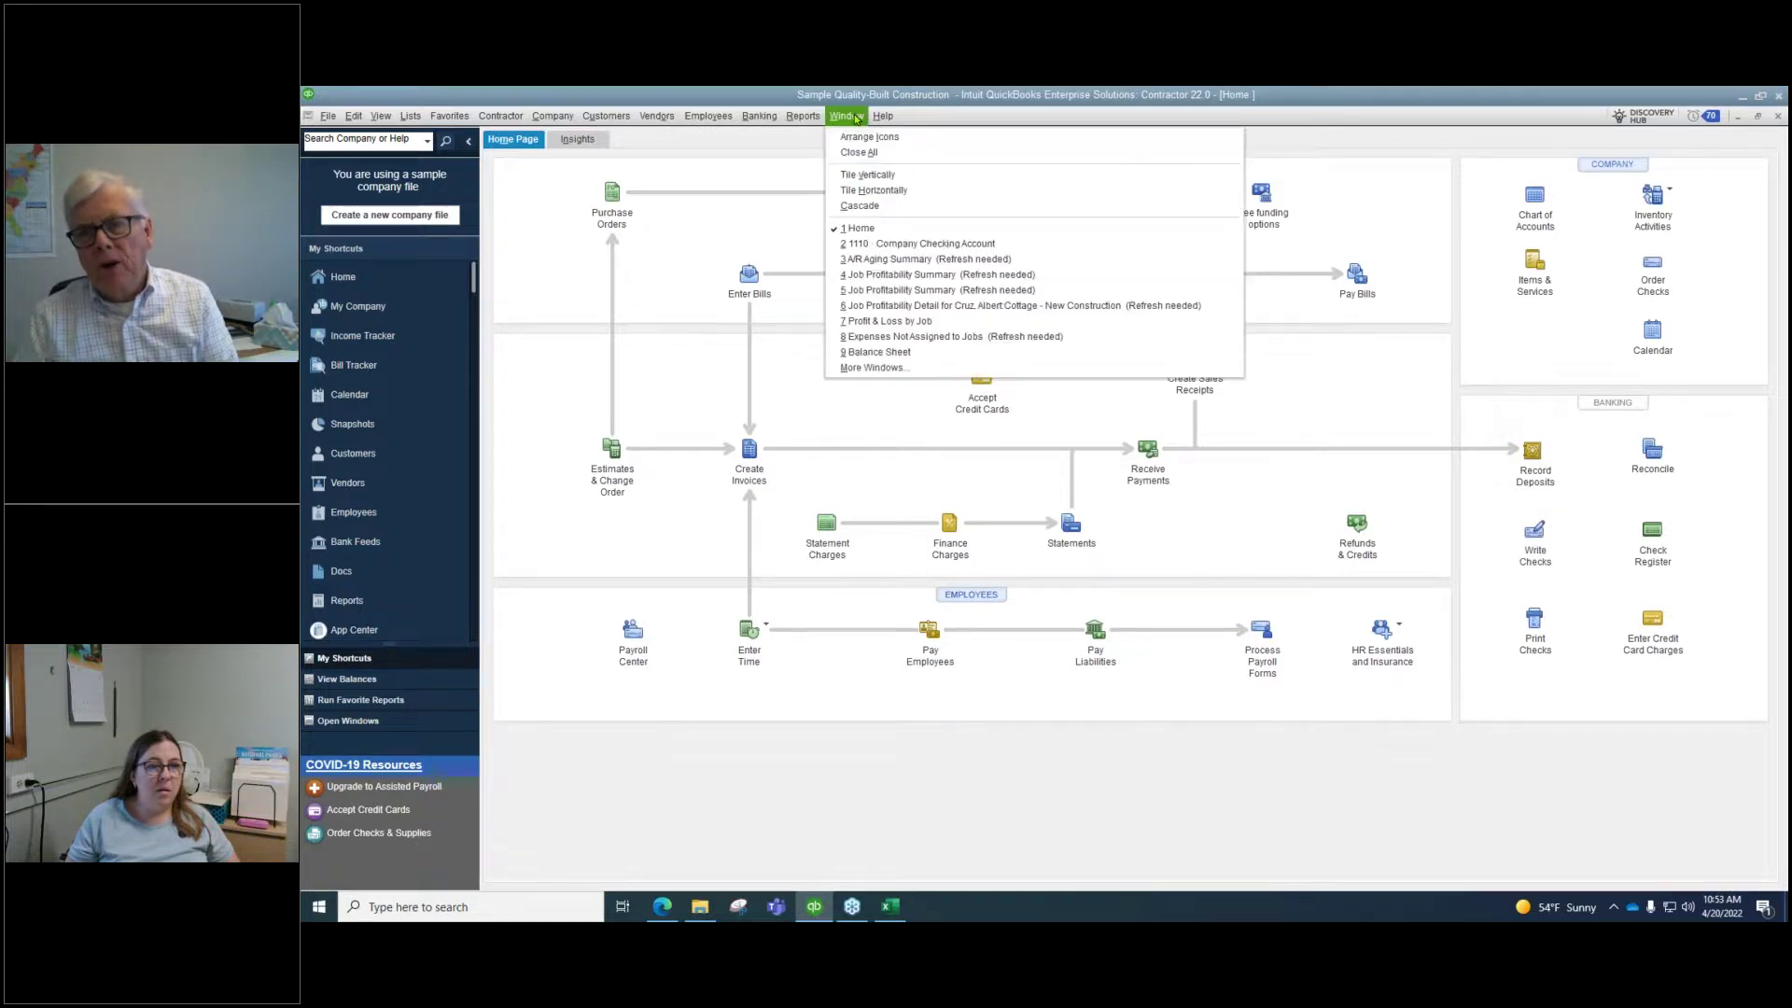
{"action": "left_click", "coordinate": [873, 244]}
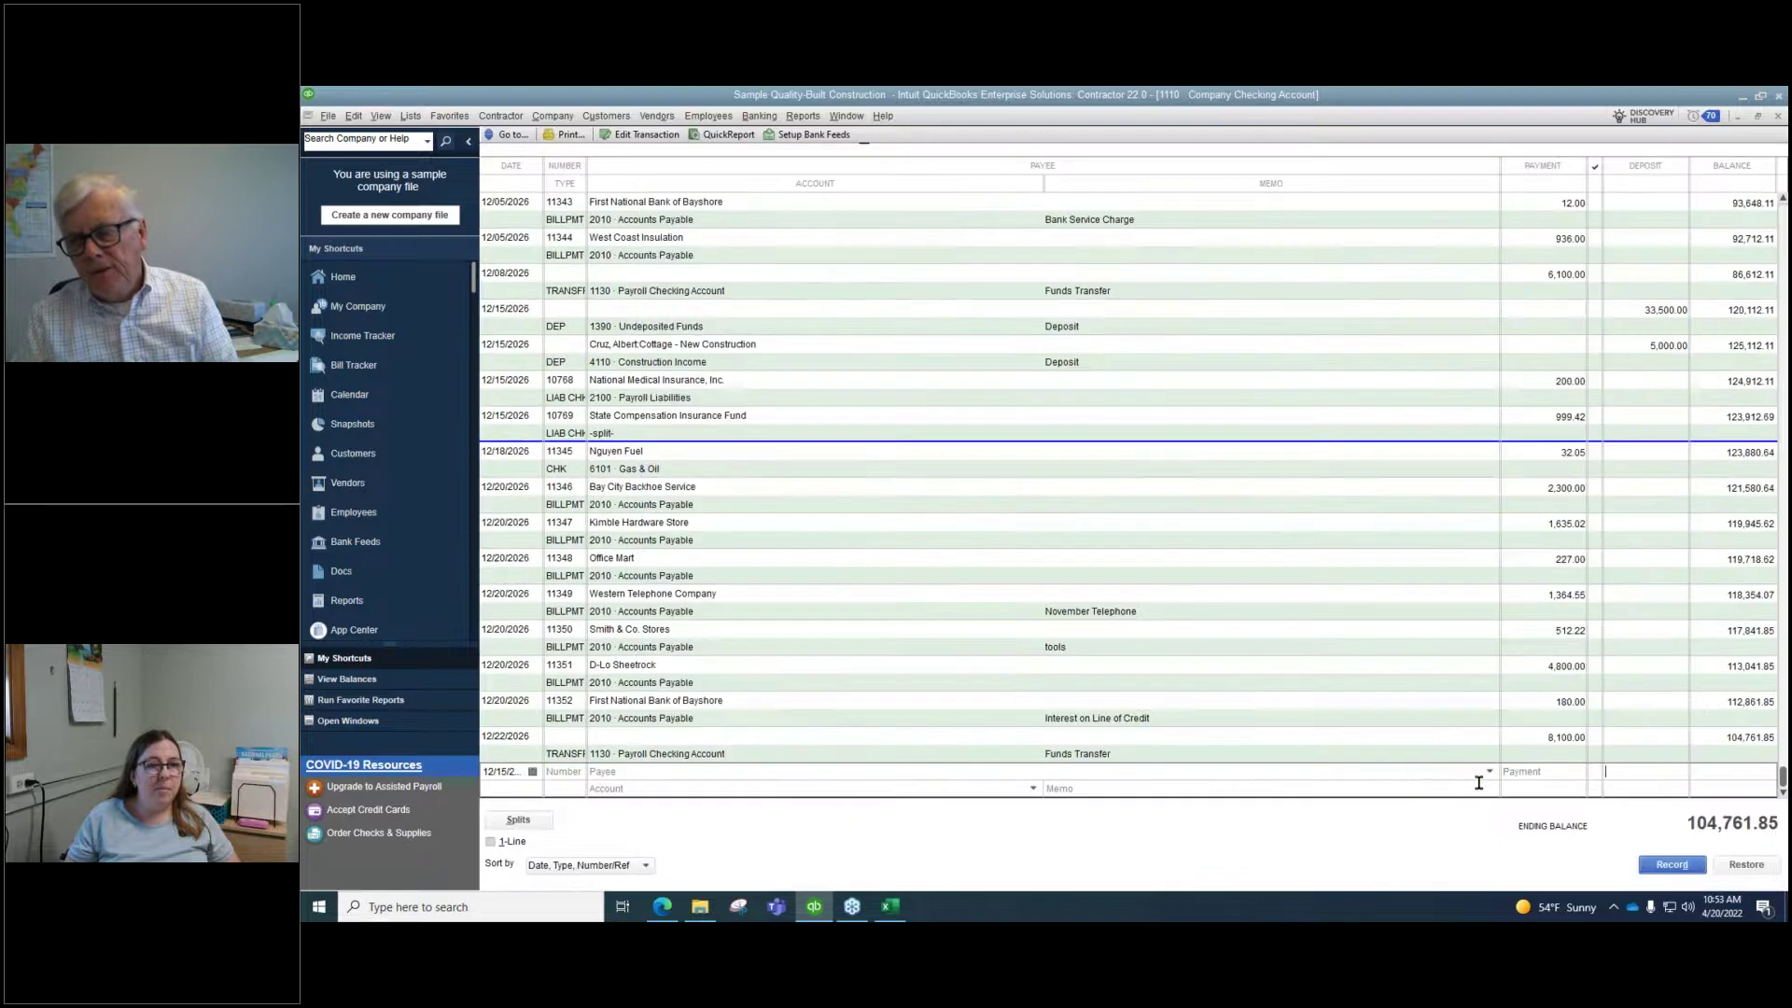